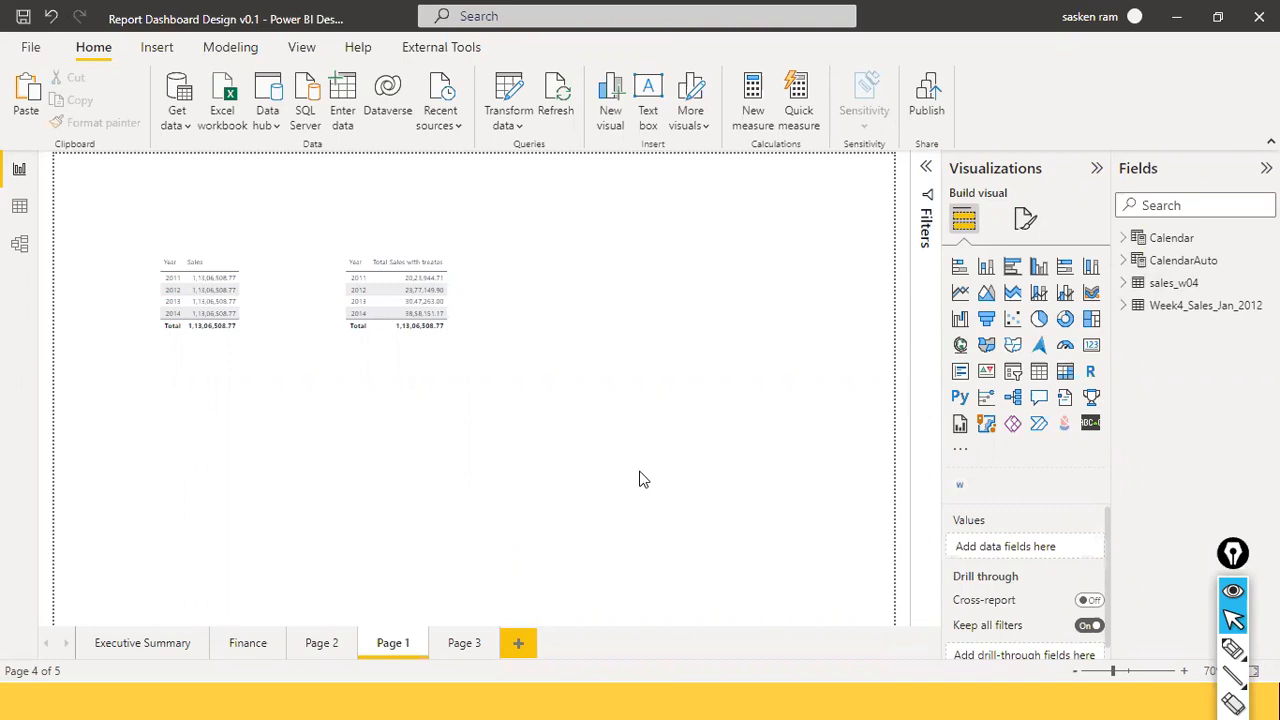
Switch from Power BI Desktop to the Chrome window showing the dataset settings.
key("alt+Tab")
key("alt+Tab")
key("alt+Tab")
key("alt+Tab")
key("alt+Tab")
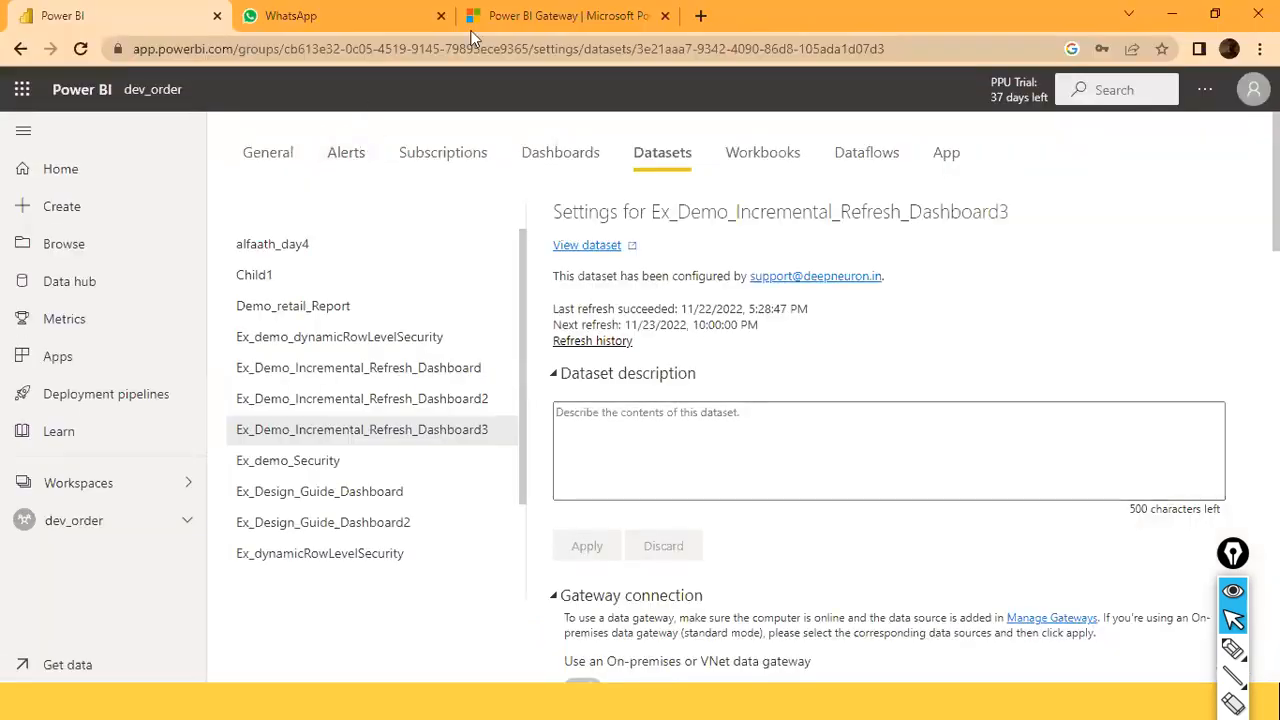
Open a new browser tab and load the Google homepage.
left_click(701, 15)
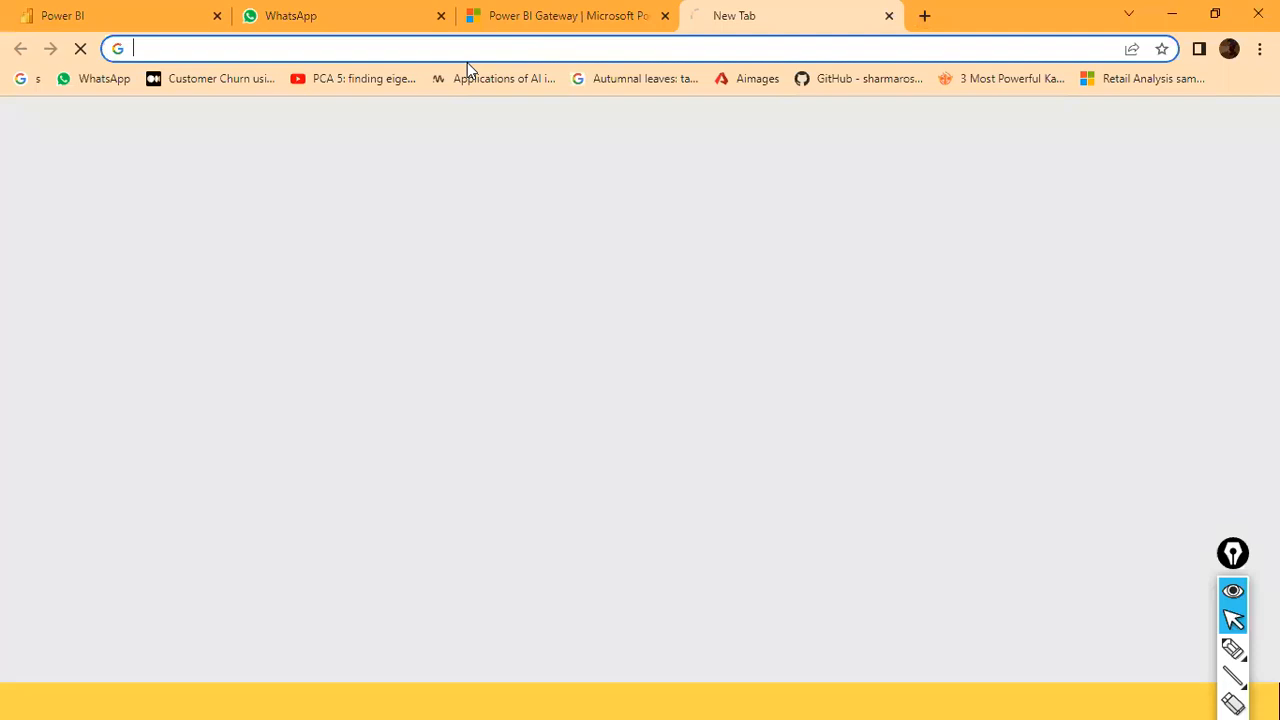
left_click(483, 50)
type("www.")
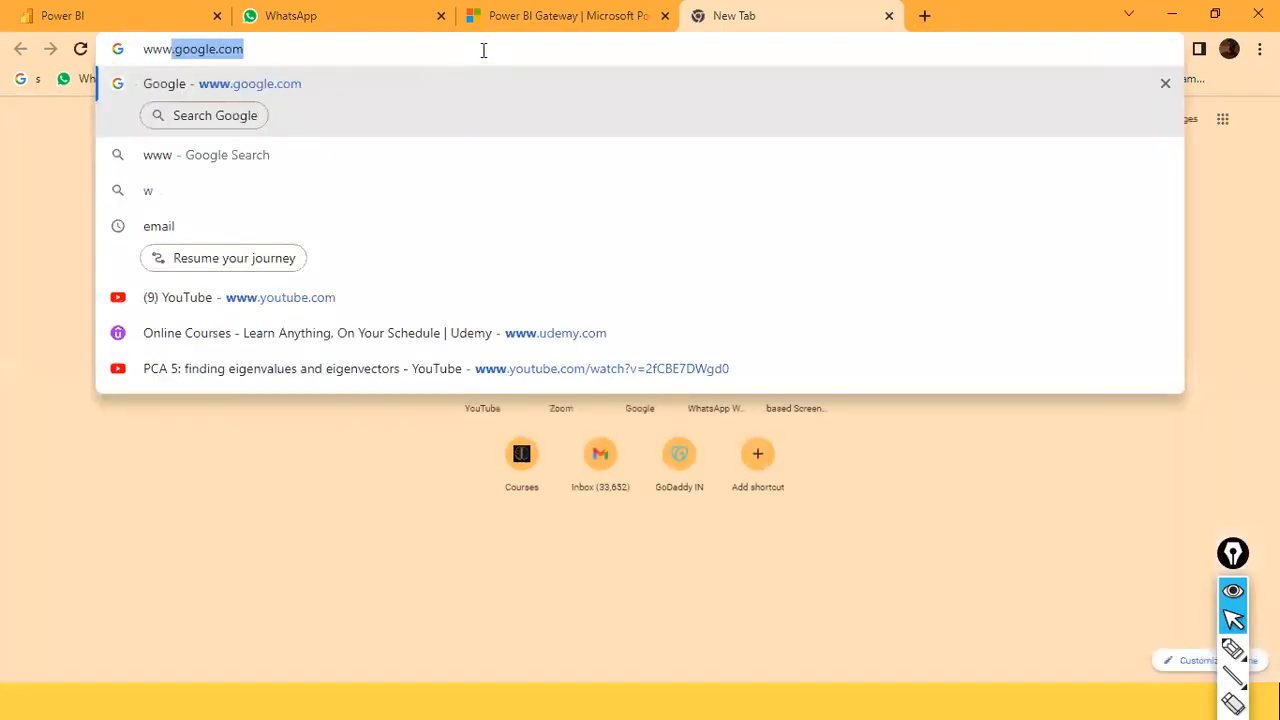
key("Return")
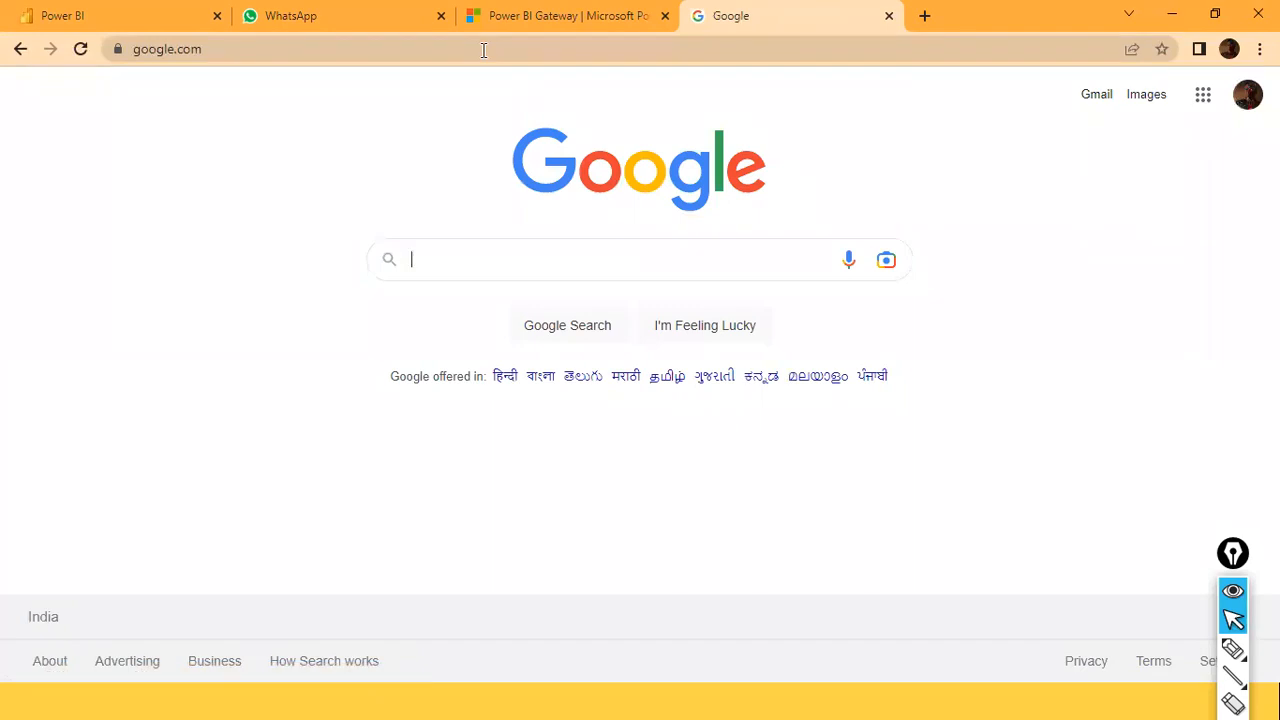
Search 'orange color code', highlight the #FFA500 answer, and switch to image results.
type("orange")
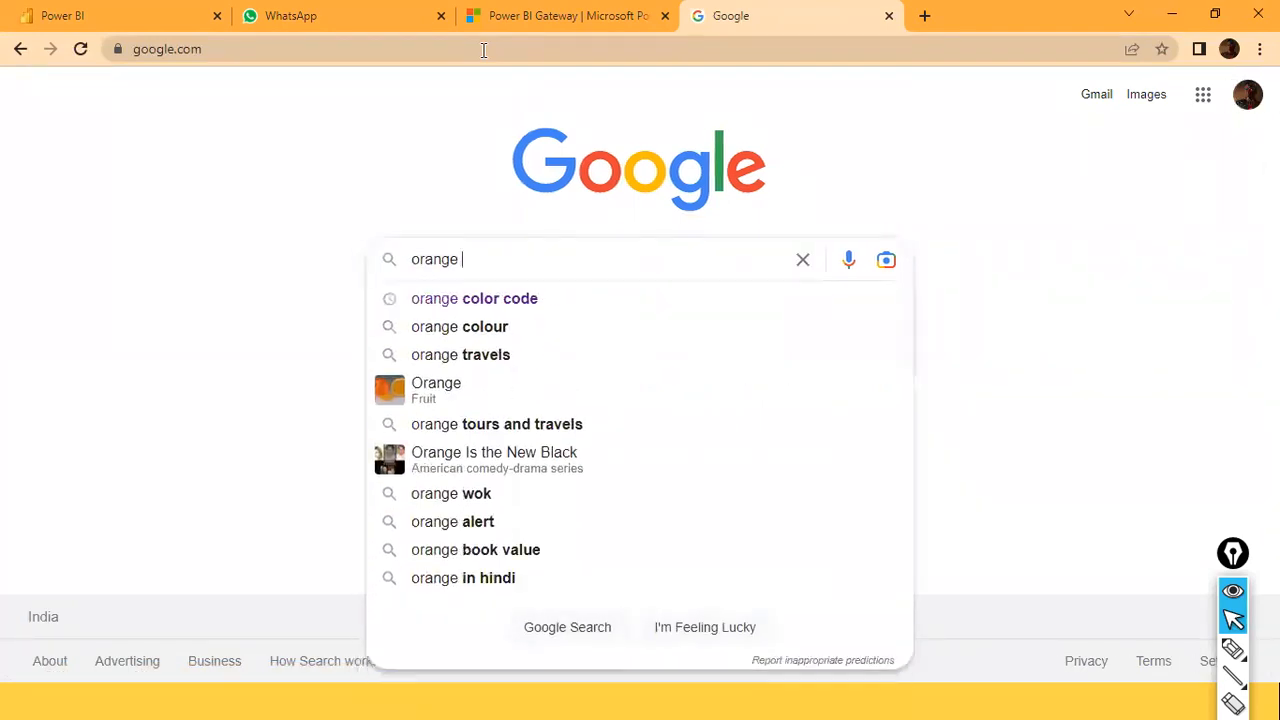
key("Down")
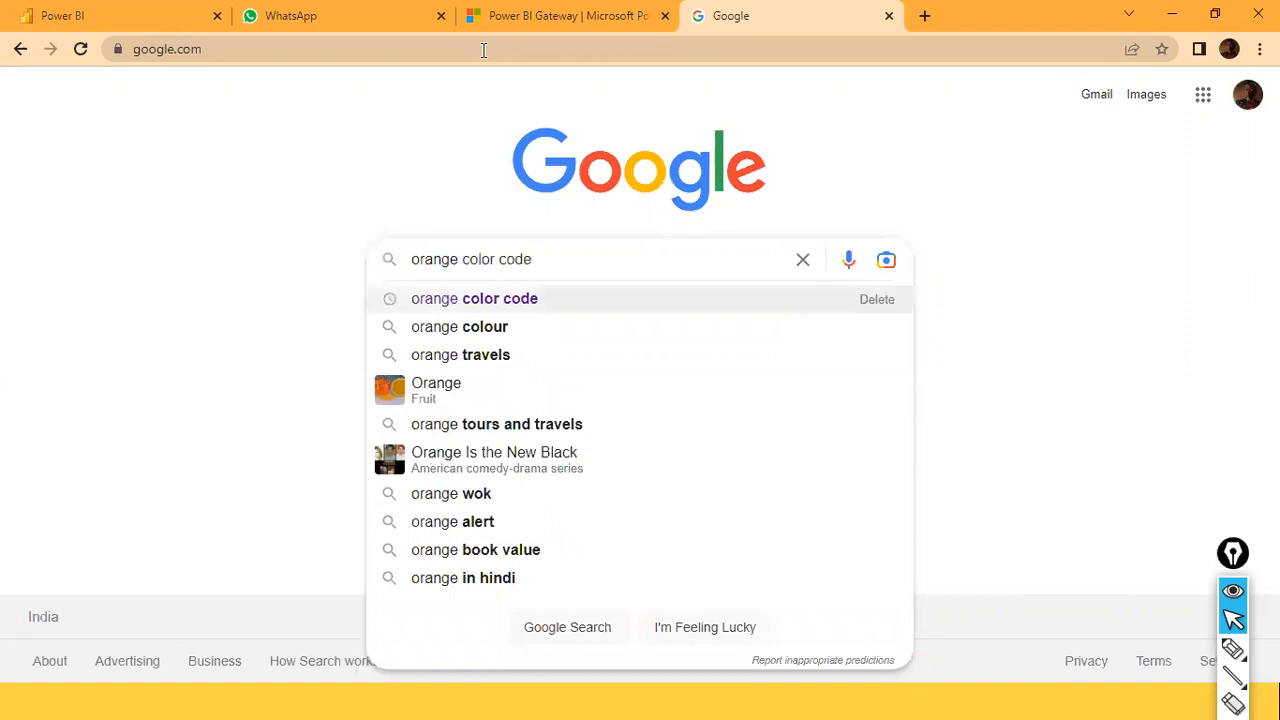
key("Return")
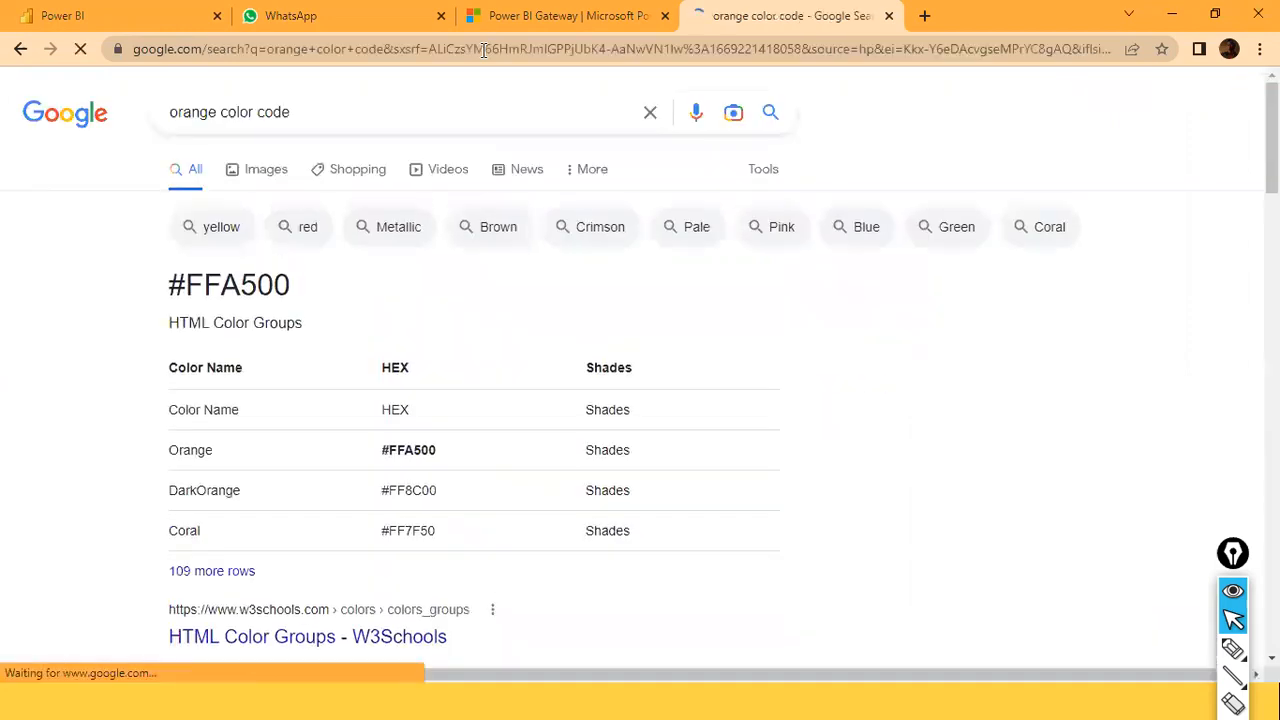
left_click_drag(166, 285, 206, 586)
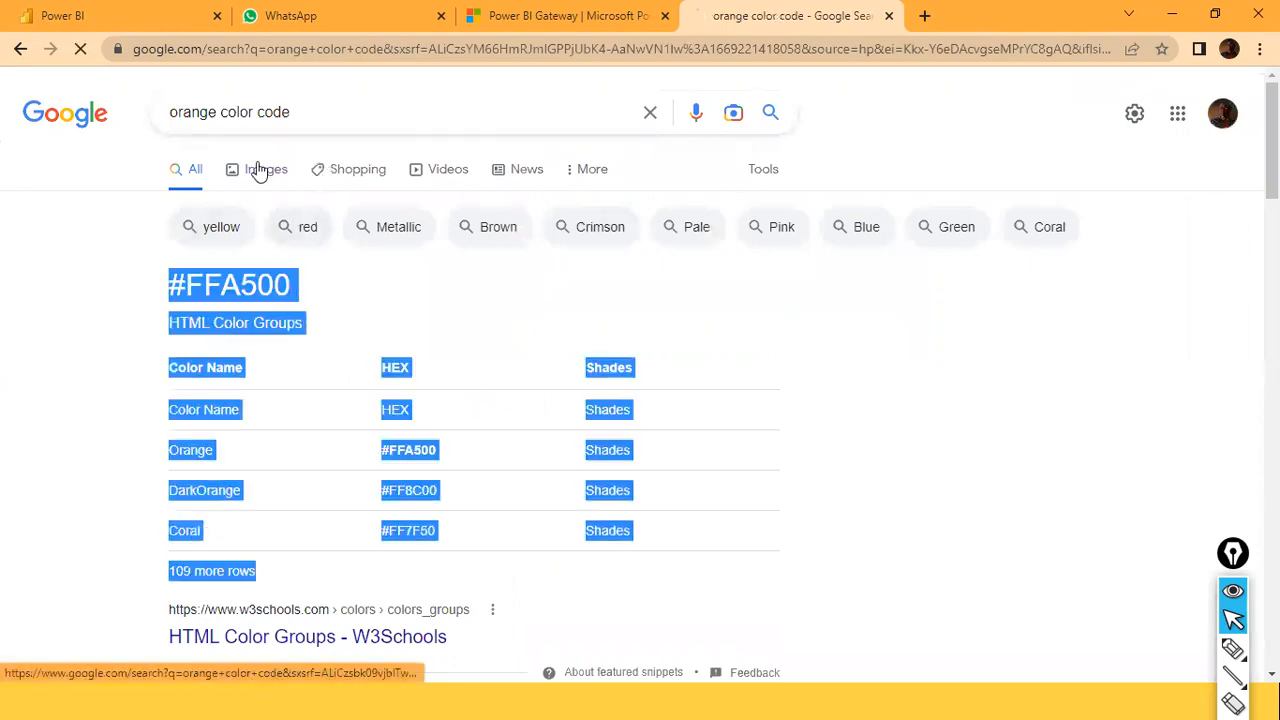
left_click(252, 169)
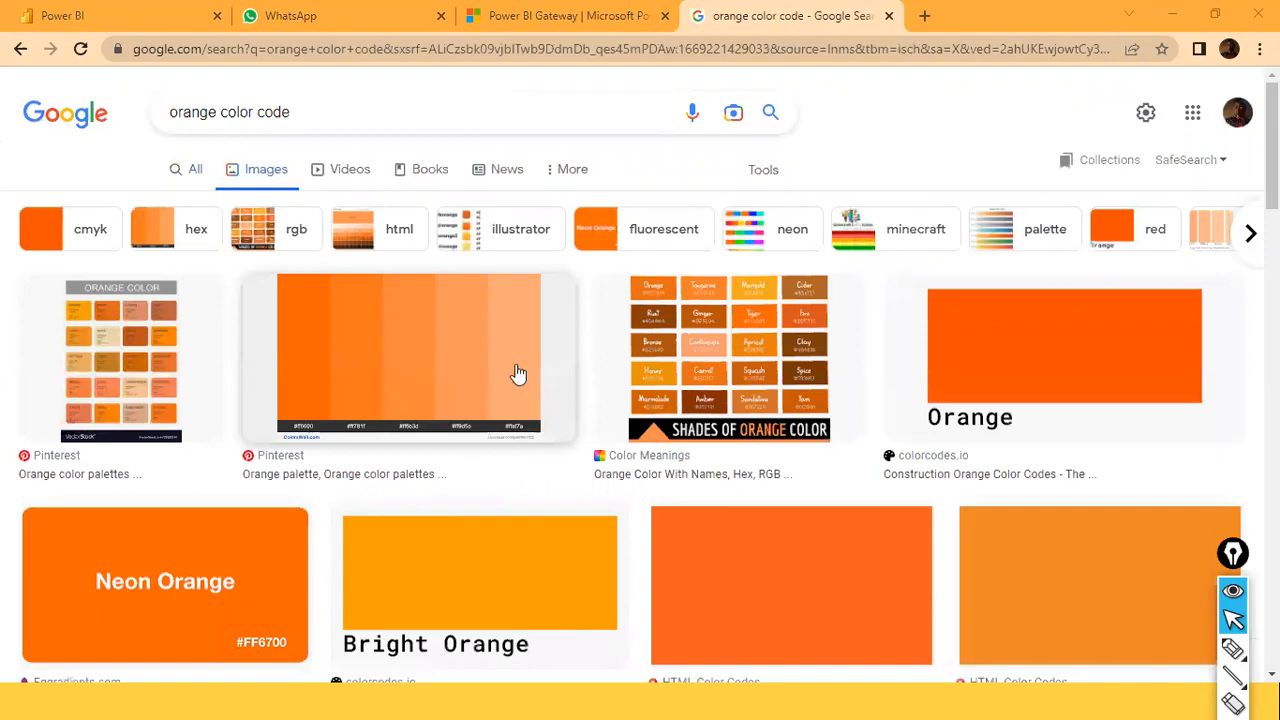
Preview the Pinterest orange palette (#ff6600 to #ffaf7a), browse the results, and select 'orange' in the query.
left_click(354, 403)
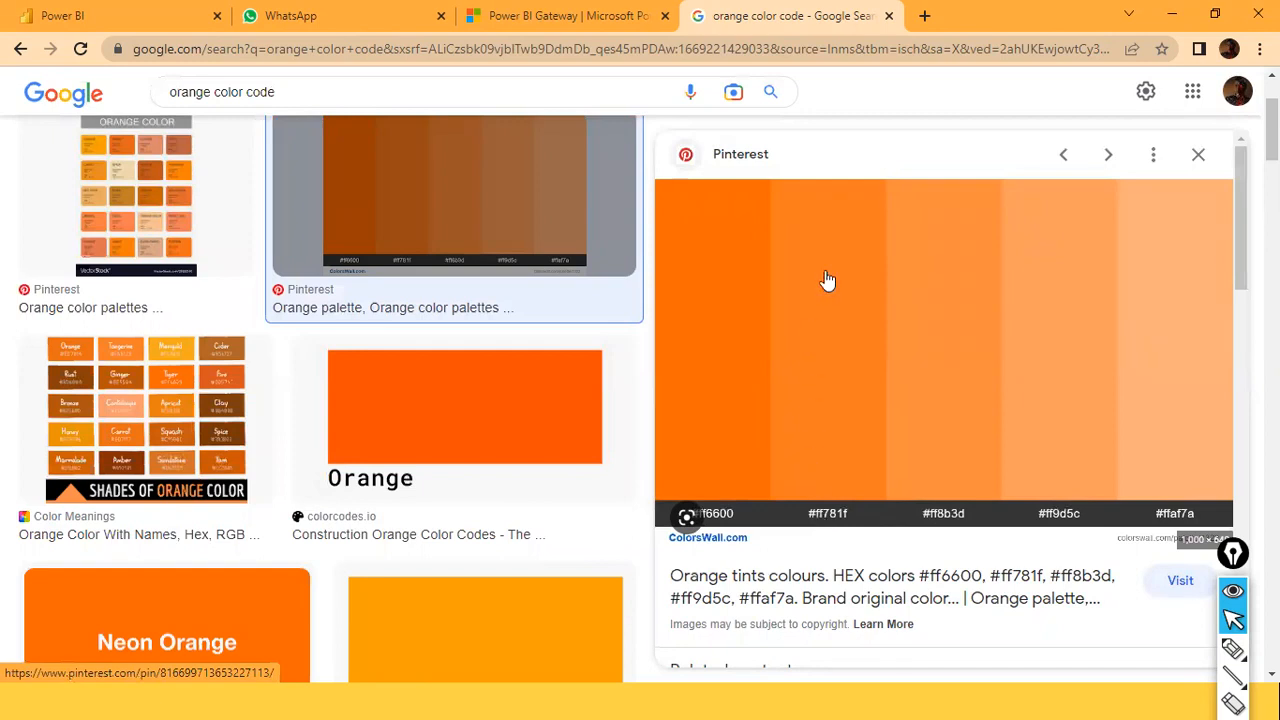
scroll(434, 450, "down", 3)
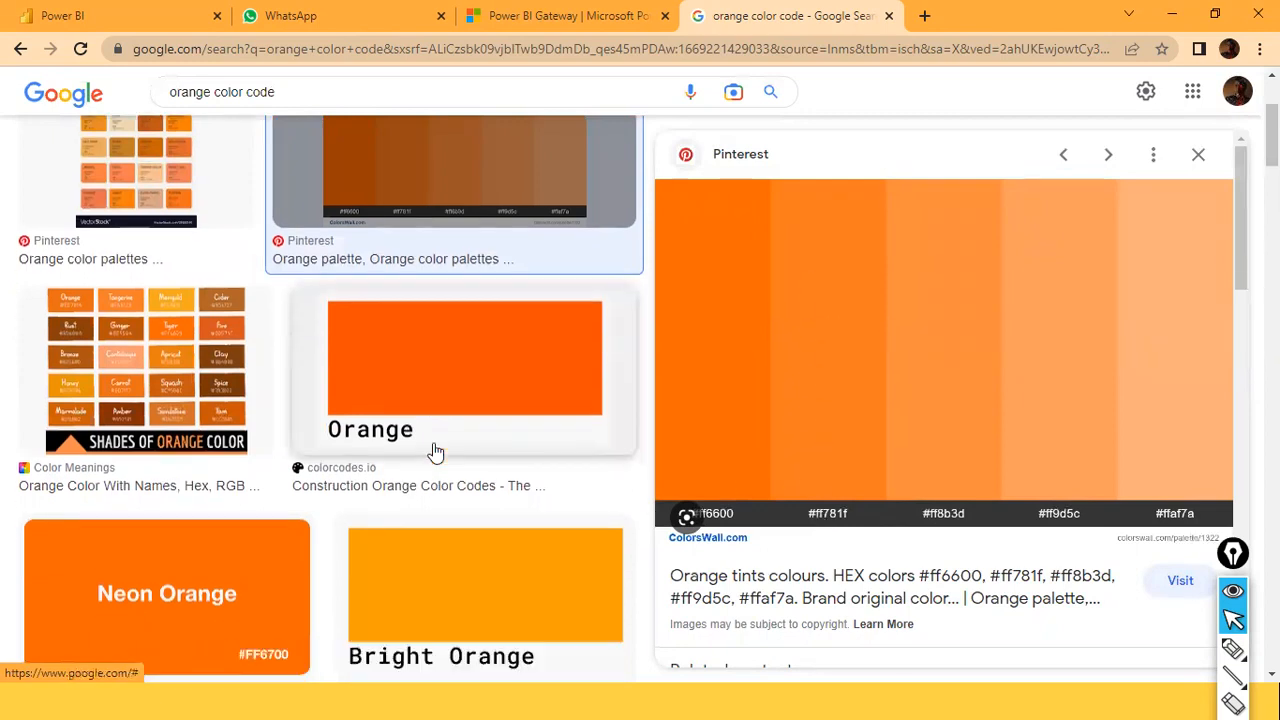
scroll(471, 520, "down", 2)
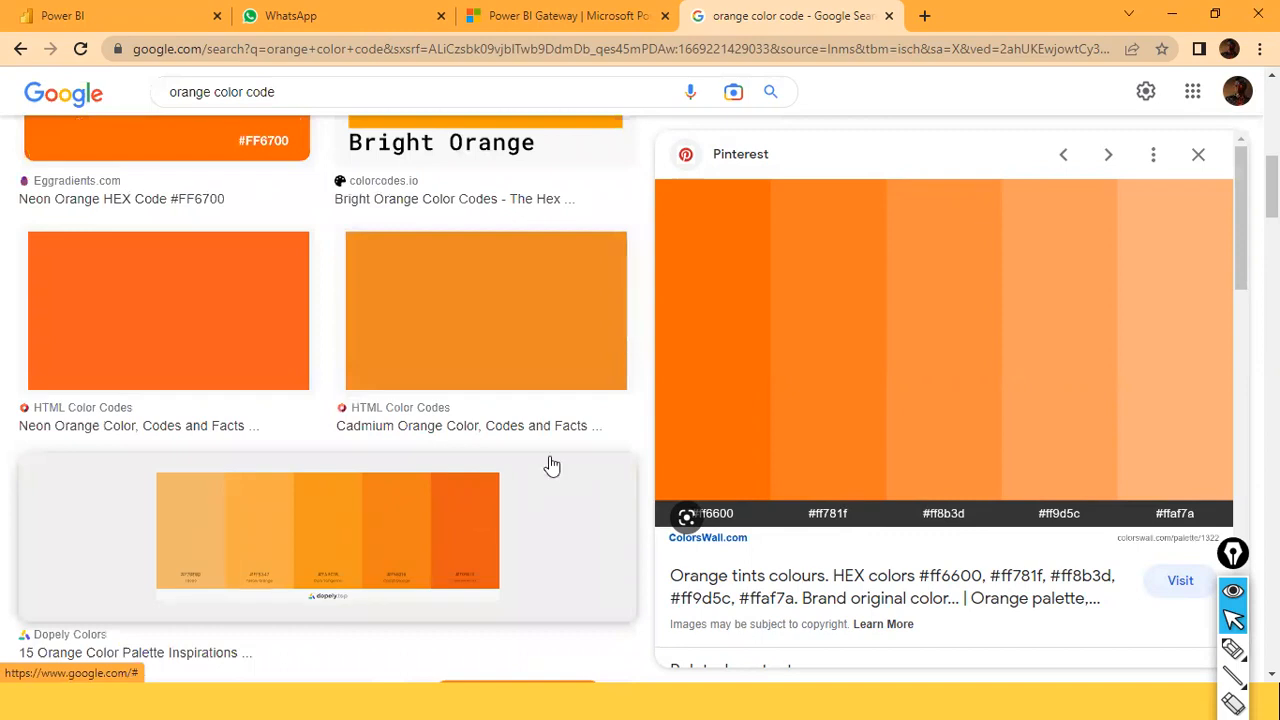
scroll(337, 237, "up", 3)
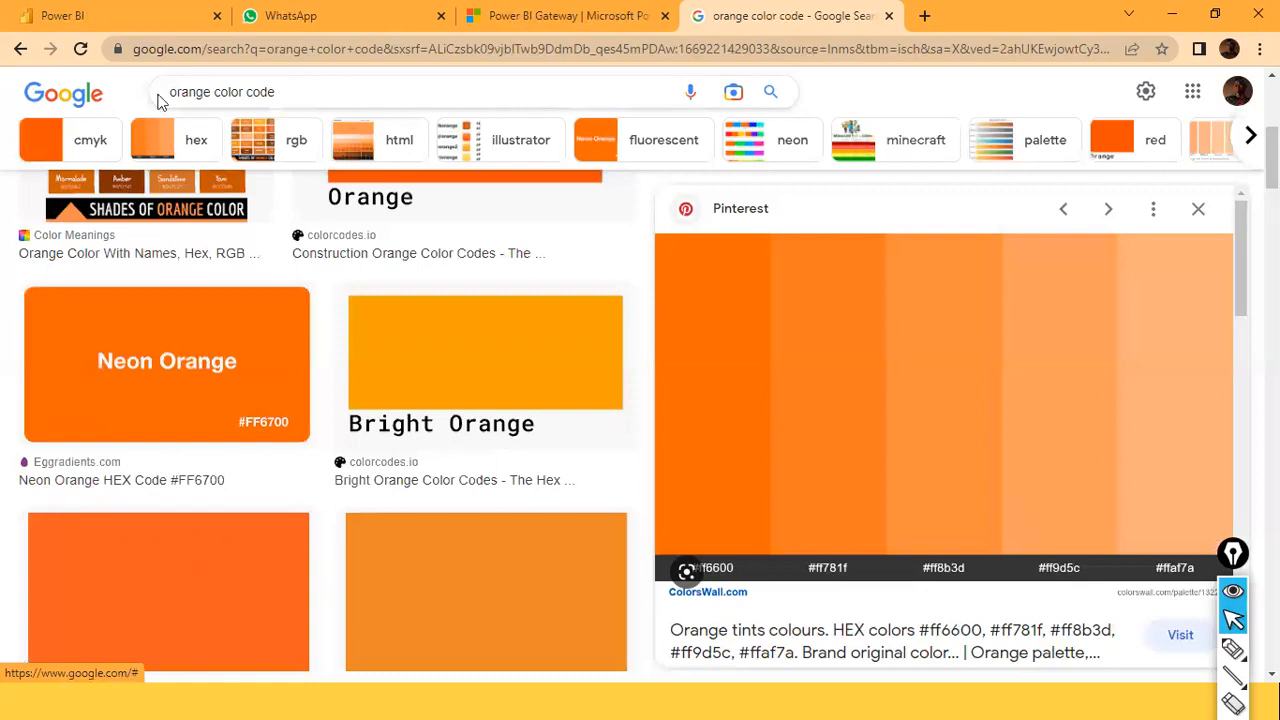
left_click_drag(211, 91, 83, 85)
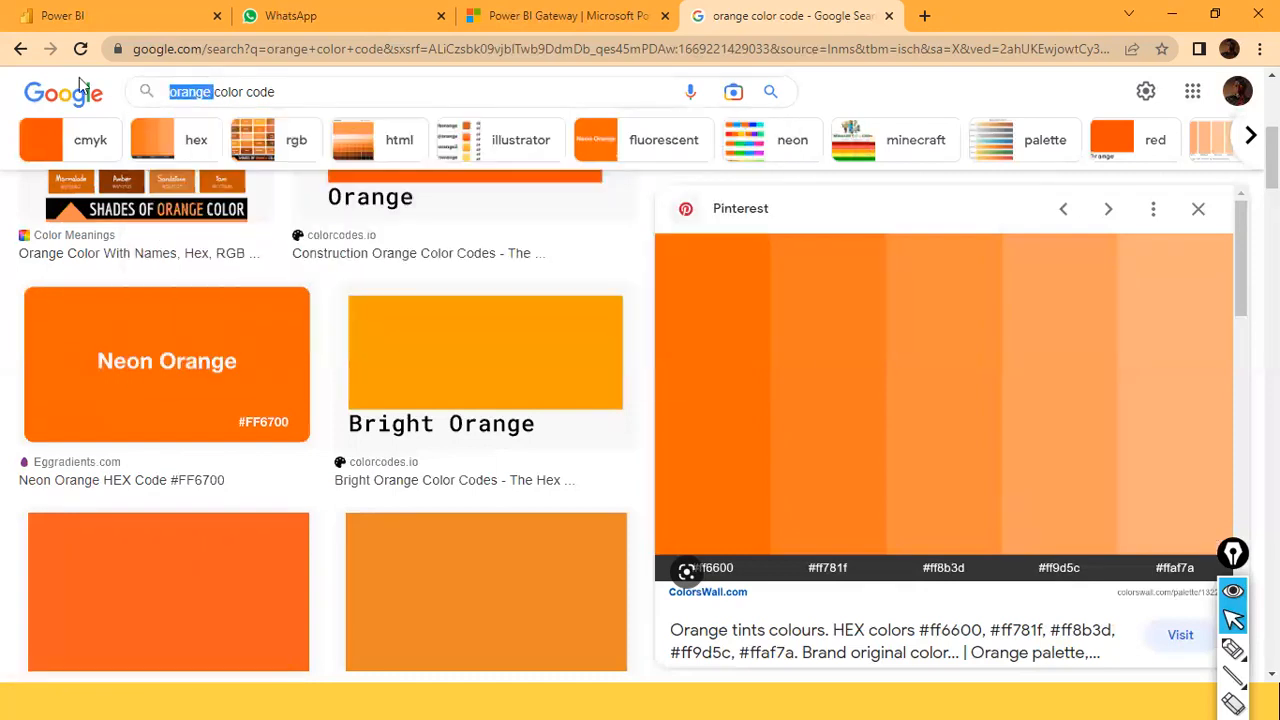
Search 'gold color code' images, send the colour table to Lens, then go to Power BI's empty Page 3.
type("gold")
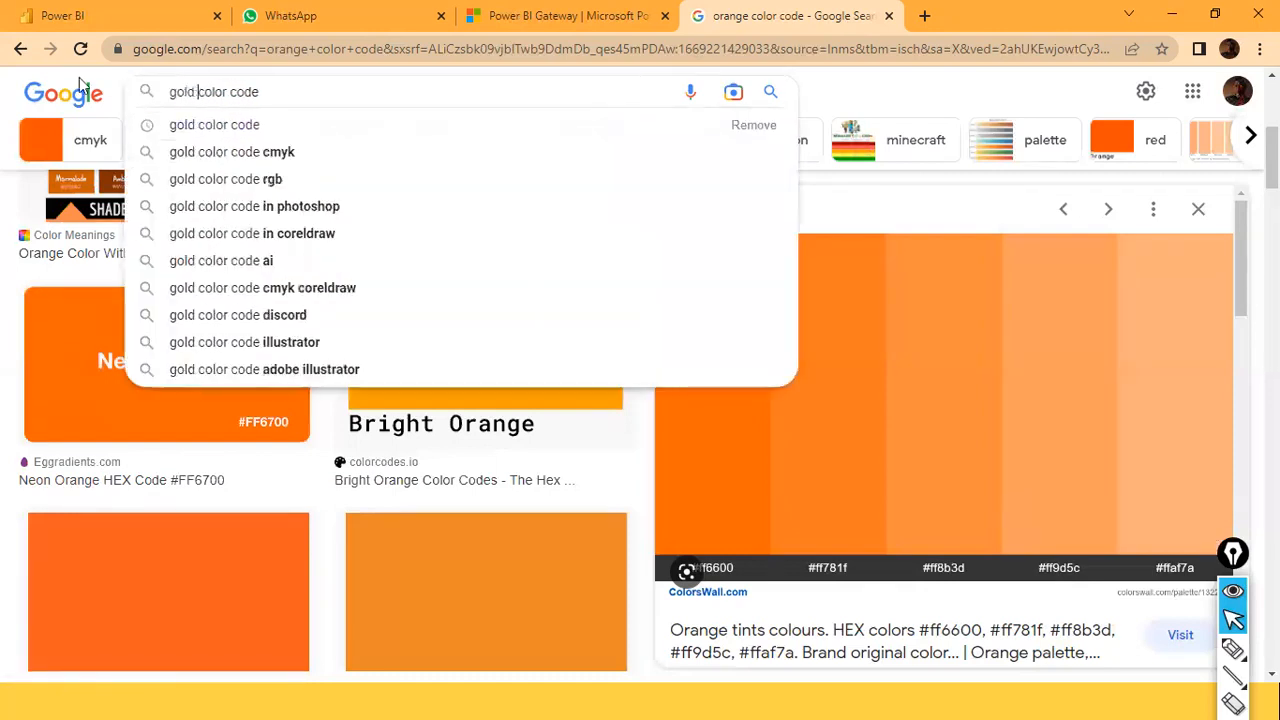
key("Return")
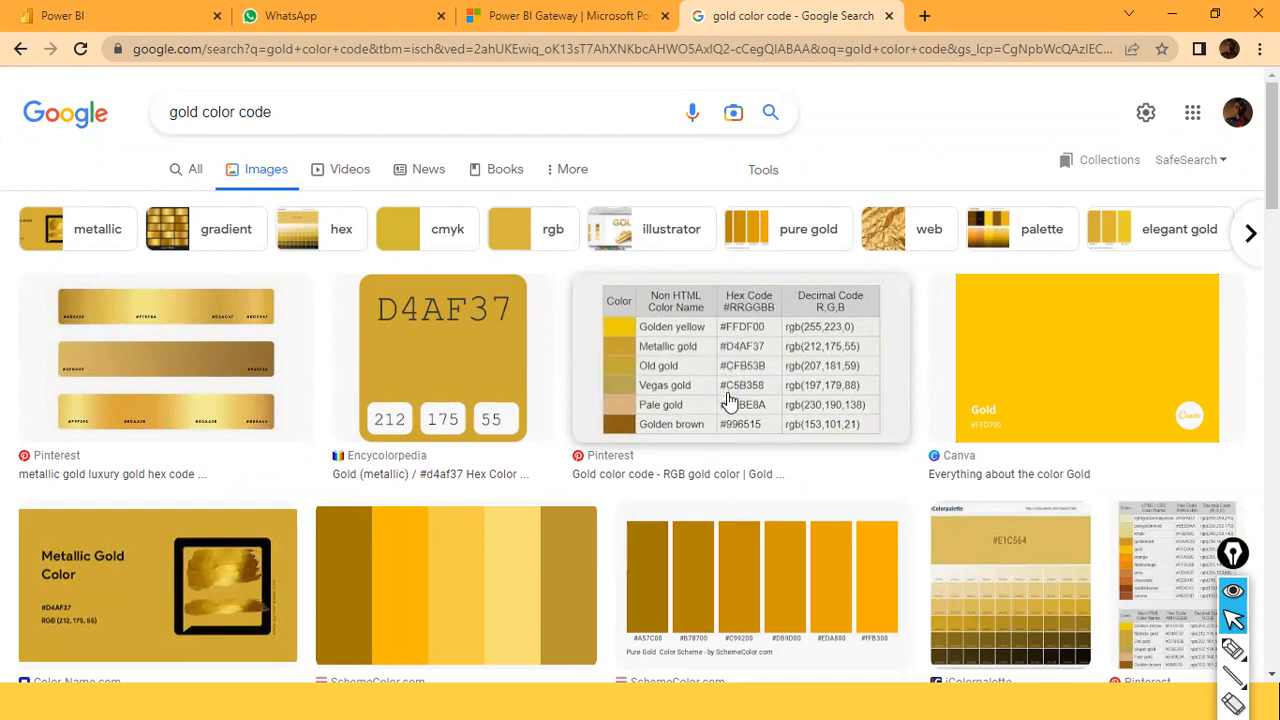
left_click_drag(728, 346, 757, 355)
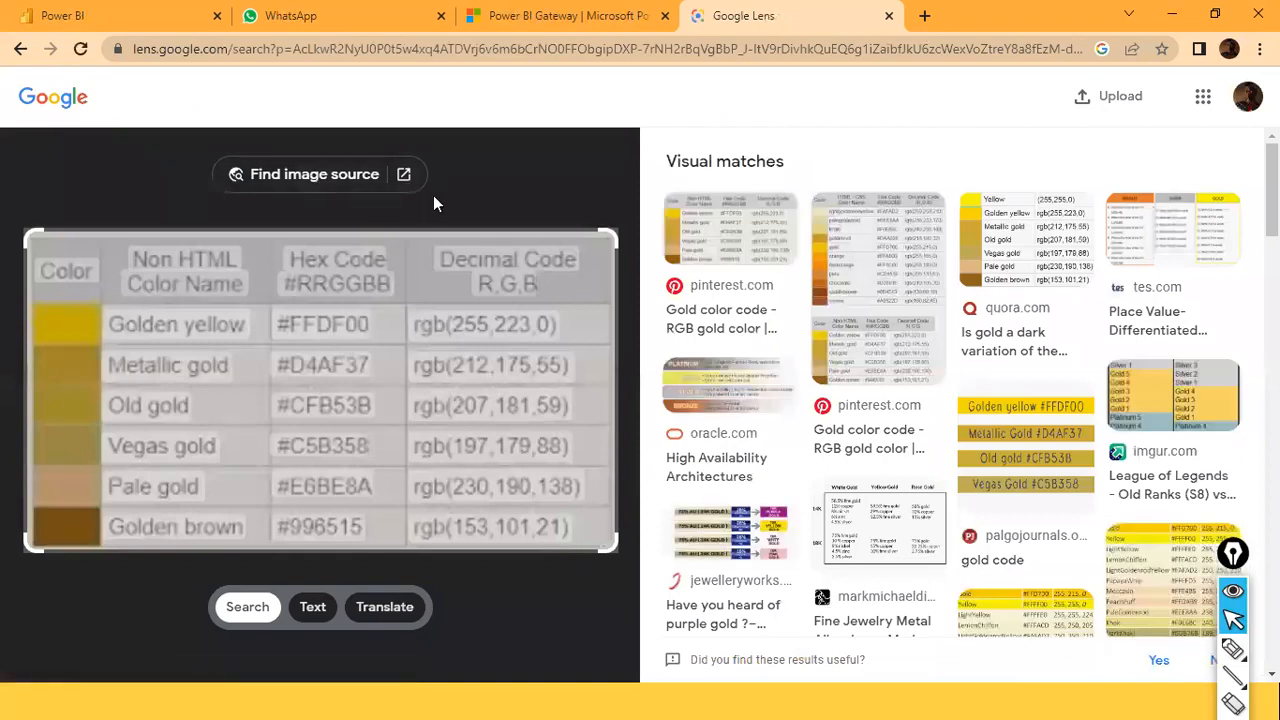
key("alt+Tab")
key("alt+Tab")
left_click(466, 641)
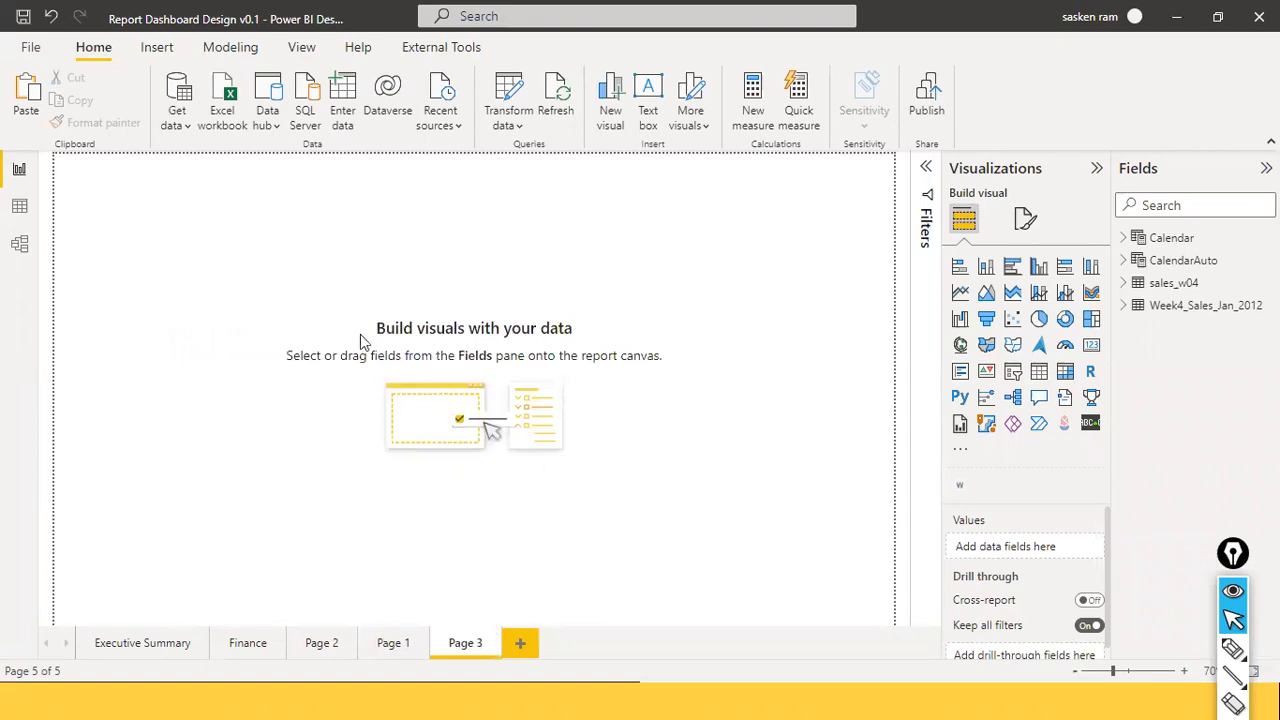
Change Page 3's canvas type from 16:9 to Custom, giving 1280 × 720 px.
left_click(1022, 222)
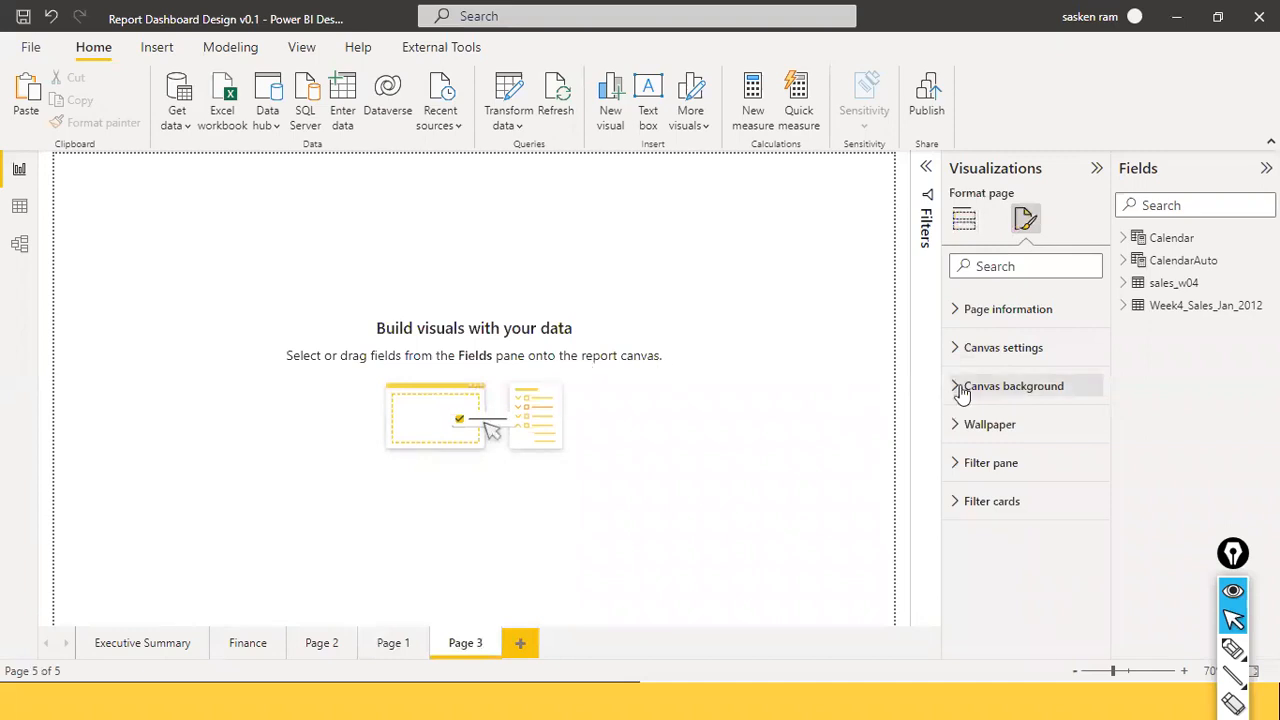
left_click(955, 350)
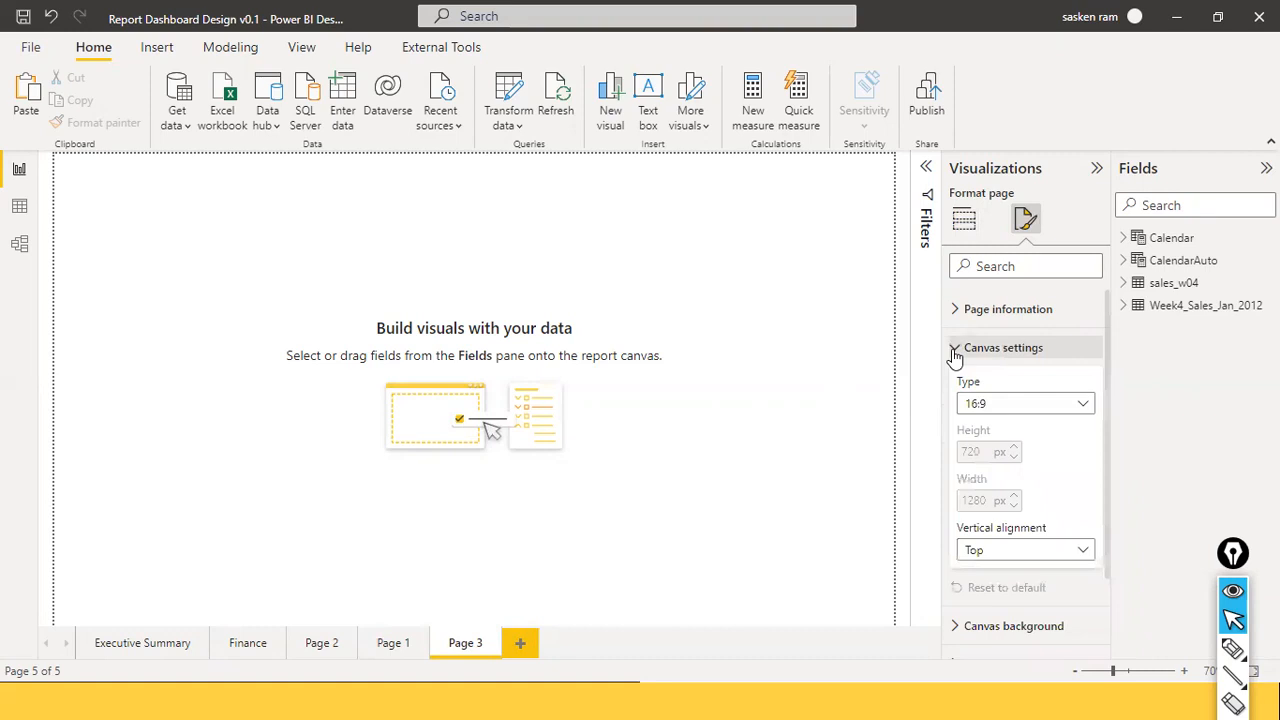
left_click(1079, 404)
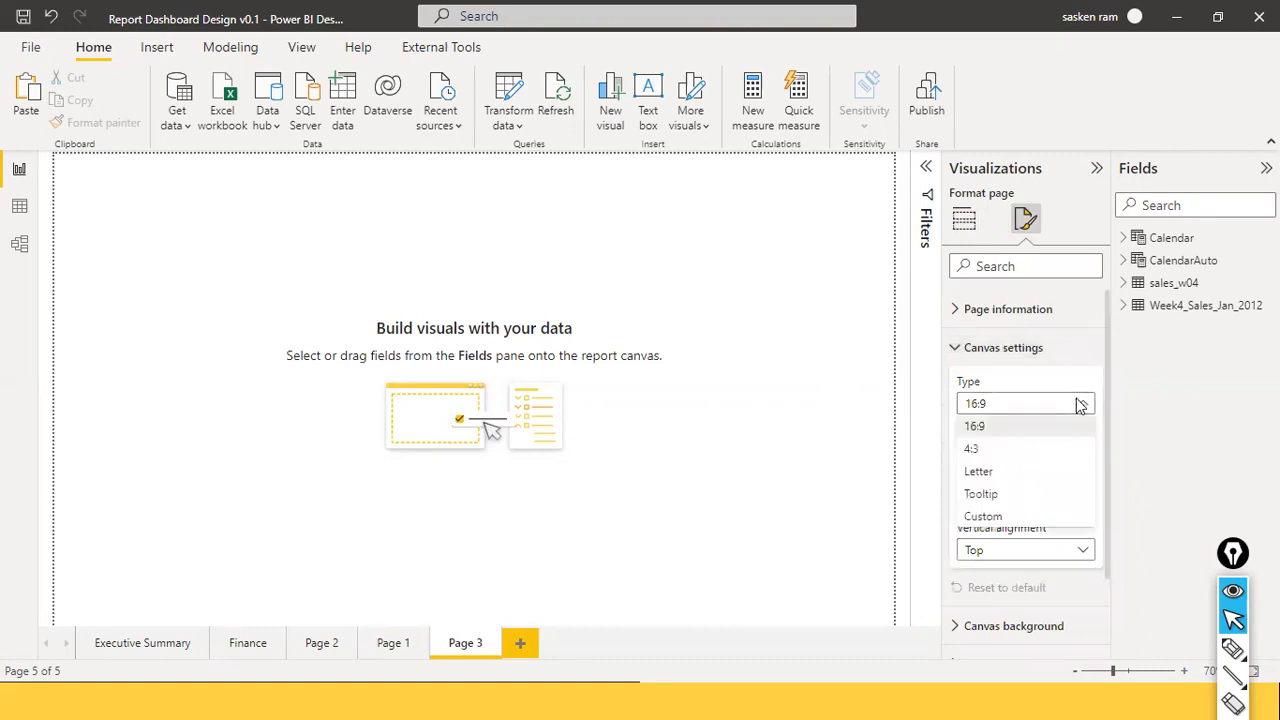
left_click(984, 516)
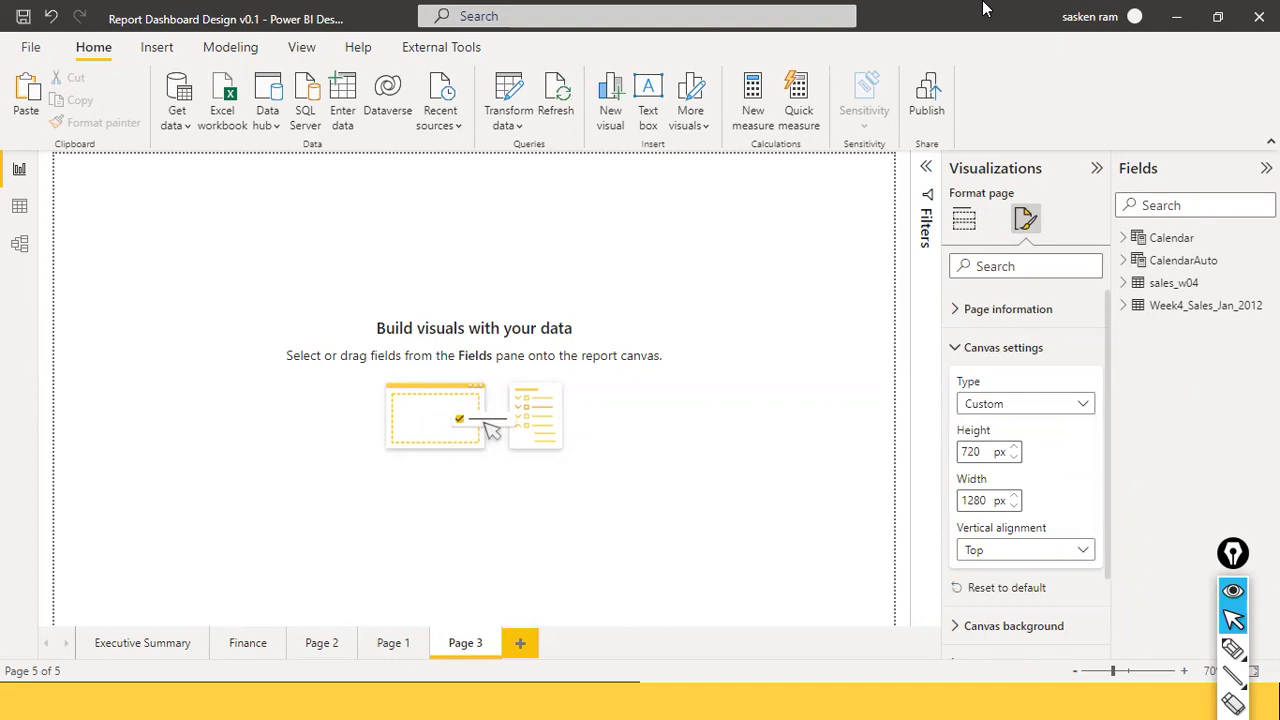
left_click(964, 219)
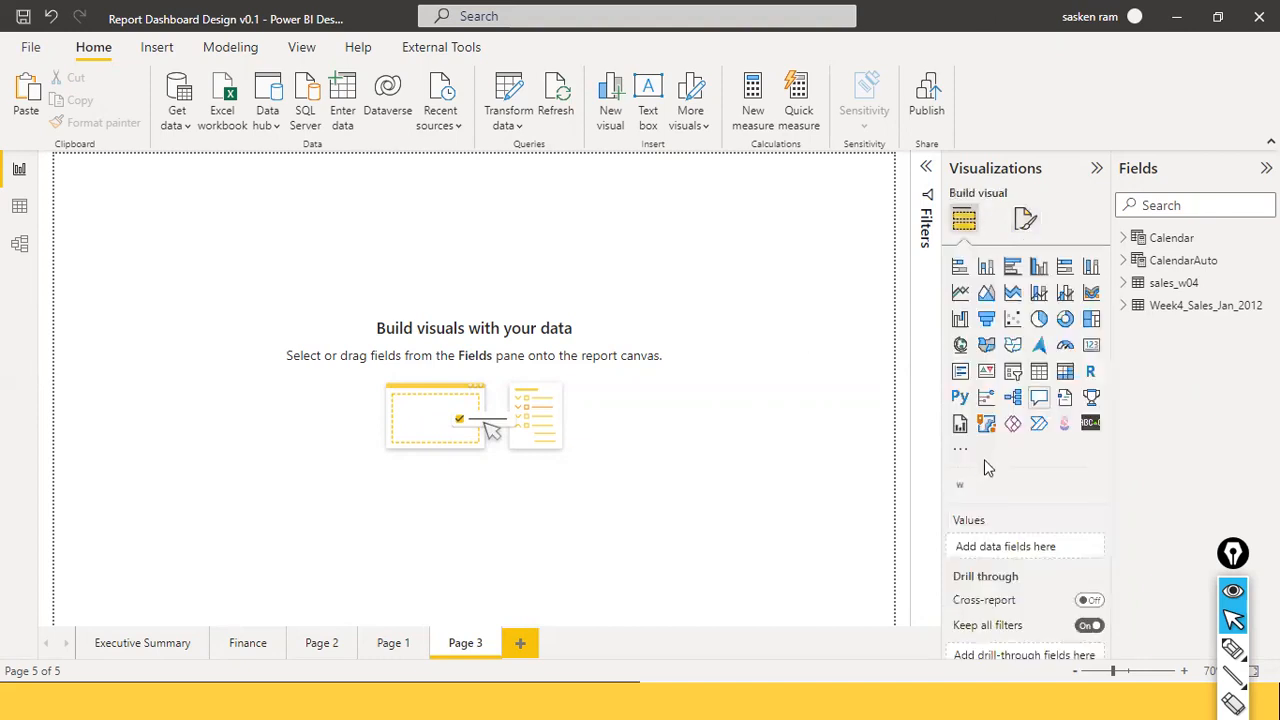
left_click(1025, 219)
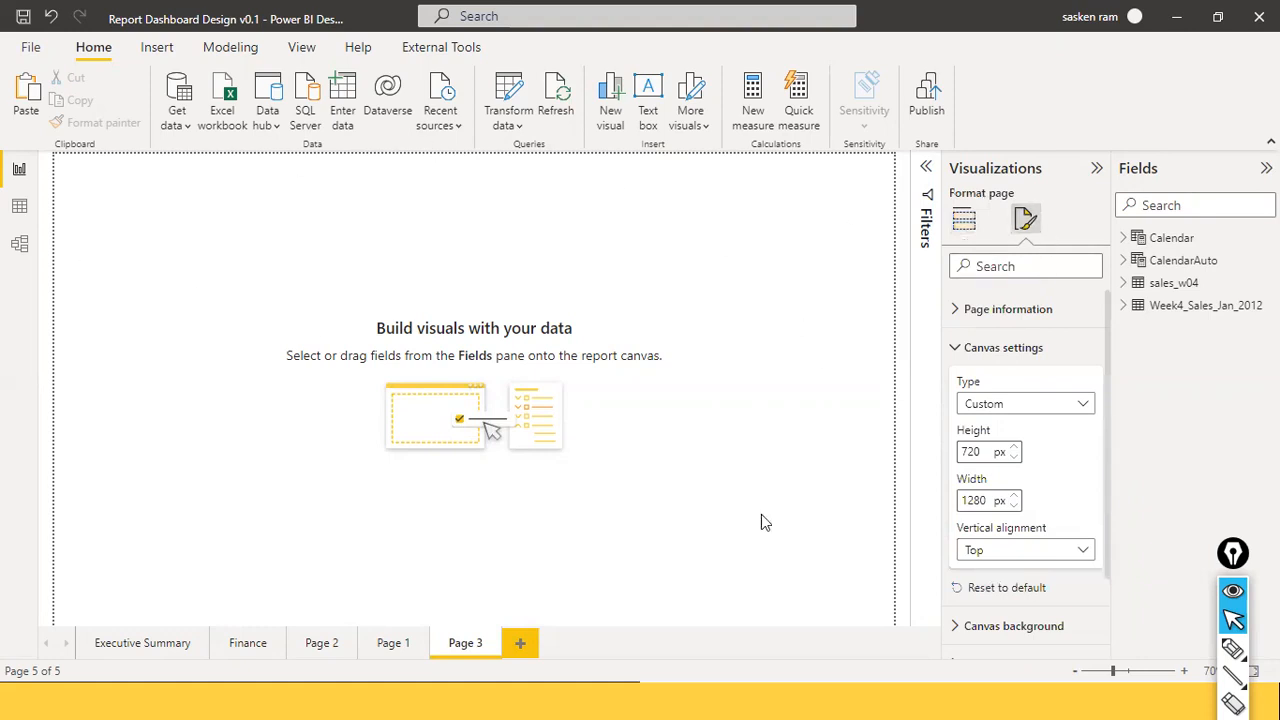
Enter canvas height 1000 px and width 1600 px for Page 3's custom canvas.
left_click_drag(987, 452, 922, 452)
type("1600")
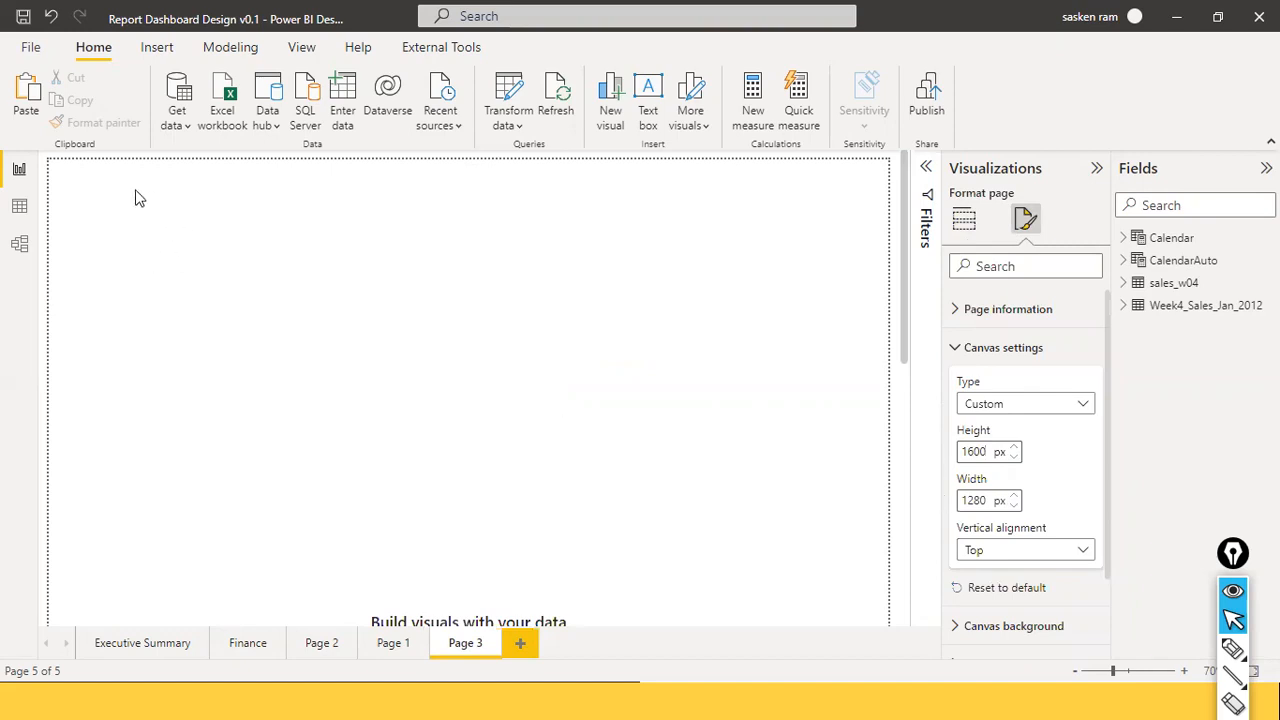
double_click(963, 500)
type("1")
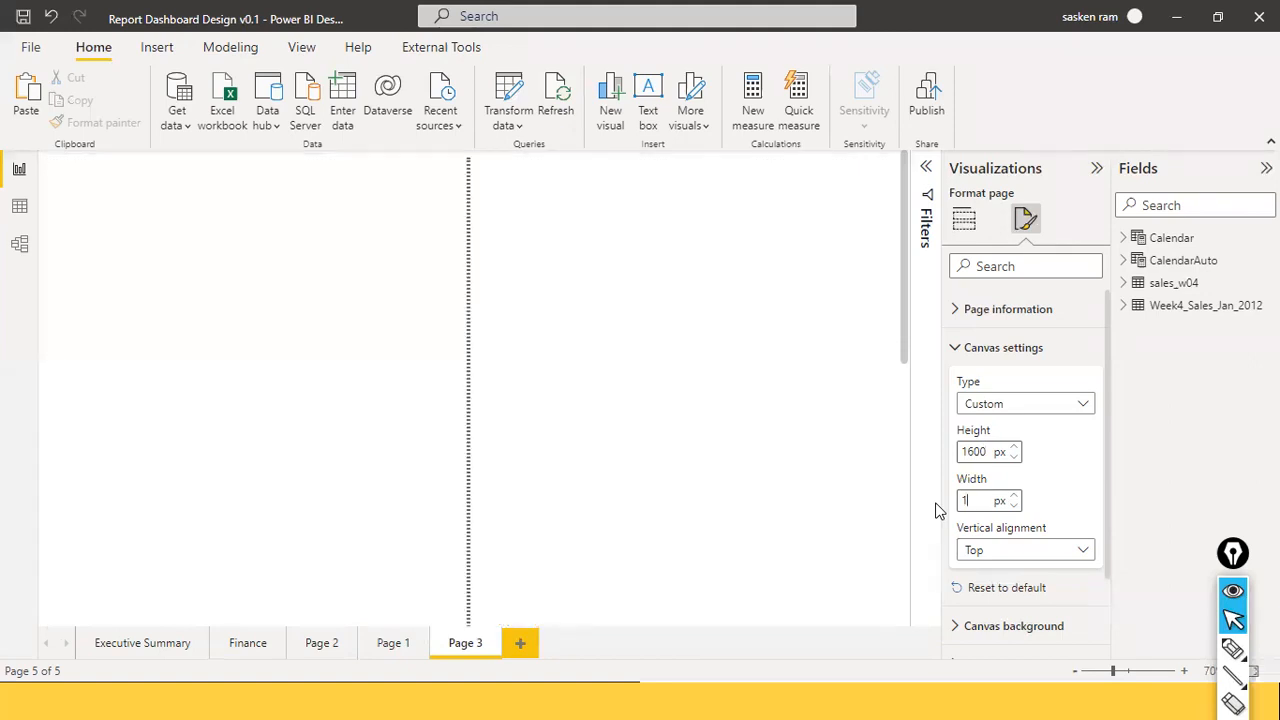
type("0000")
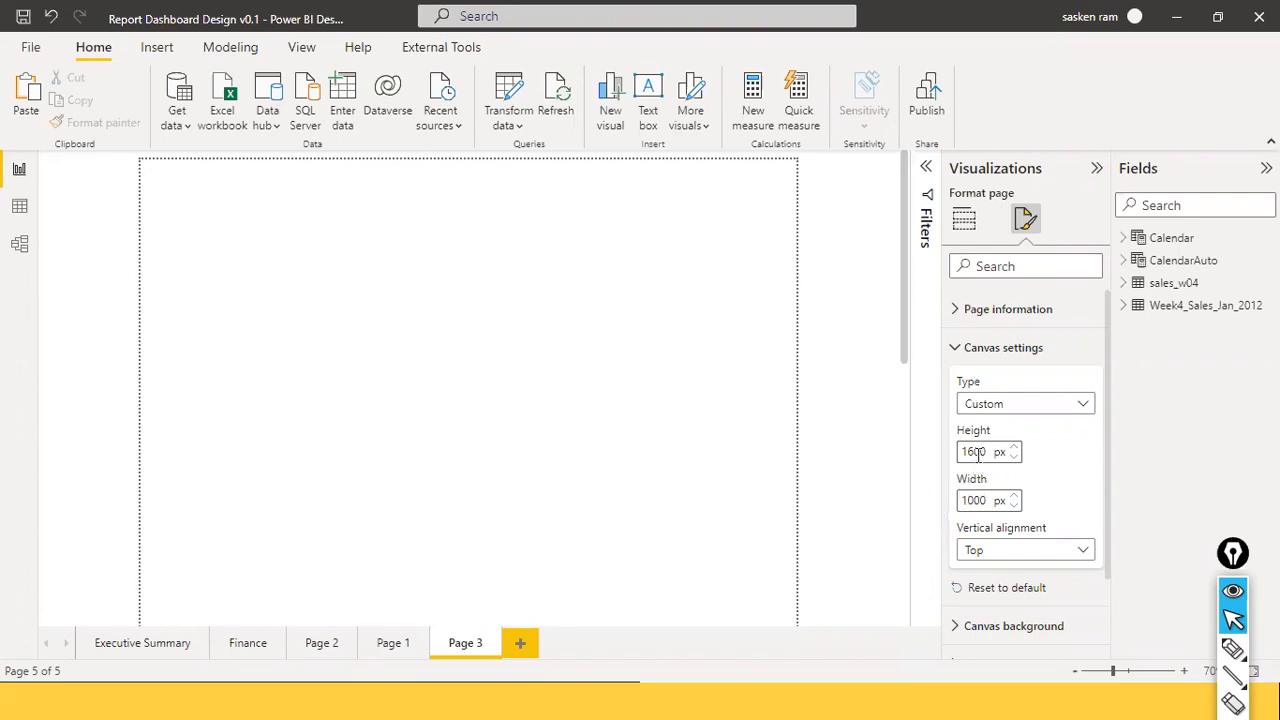
left_click_drag(986, 451, 950, 452)
type("1000")
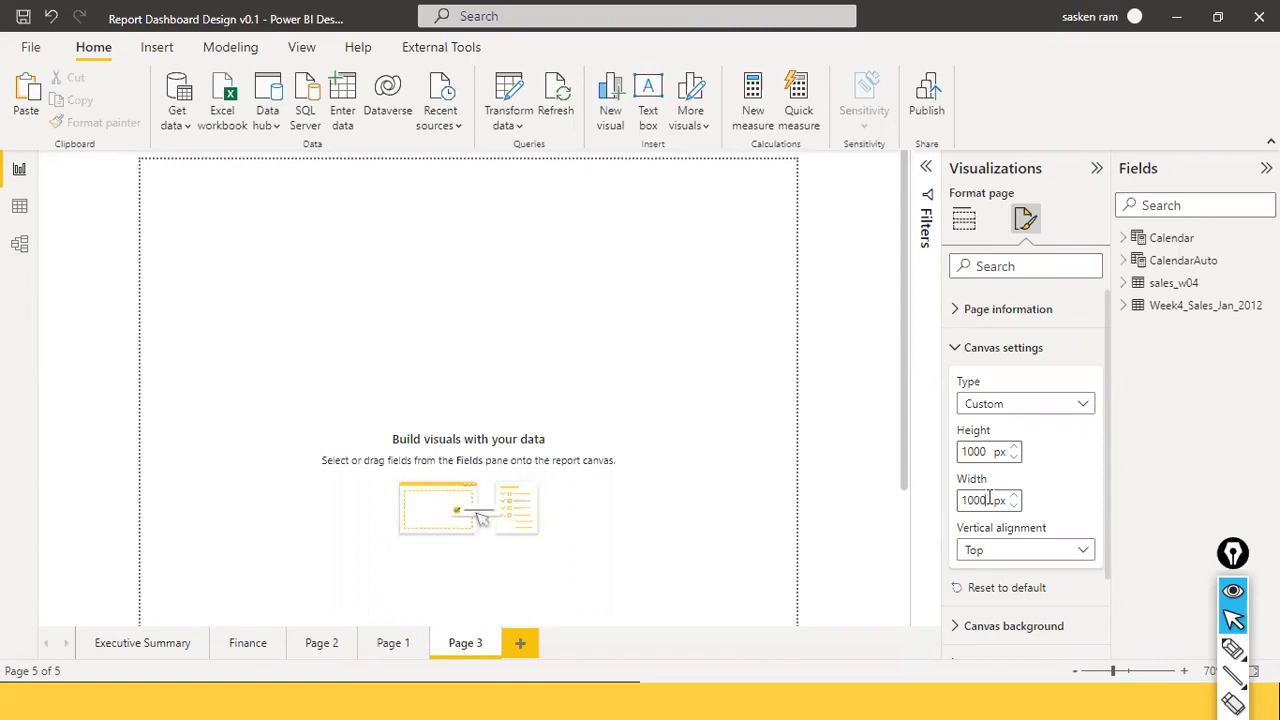
key("BackSpace")
key("BackSpace")
key("BackSpace")
key("BackSpace")
type("16")
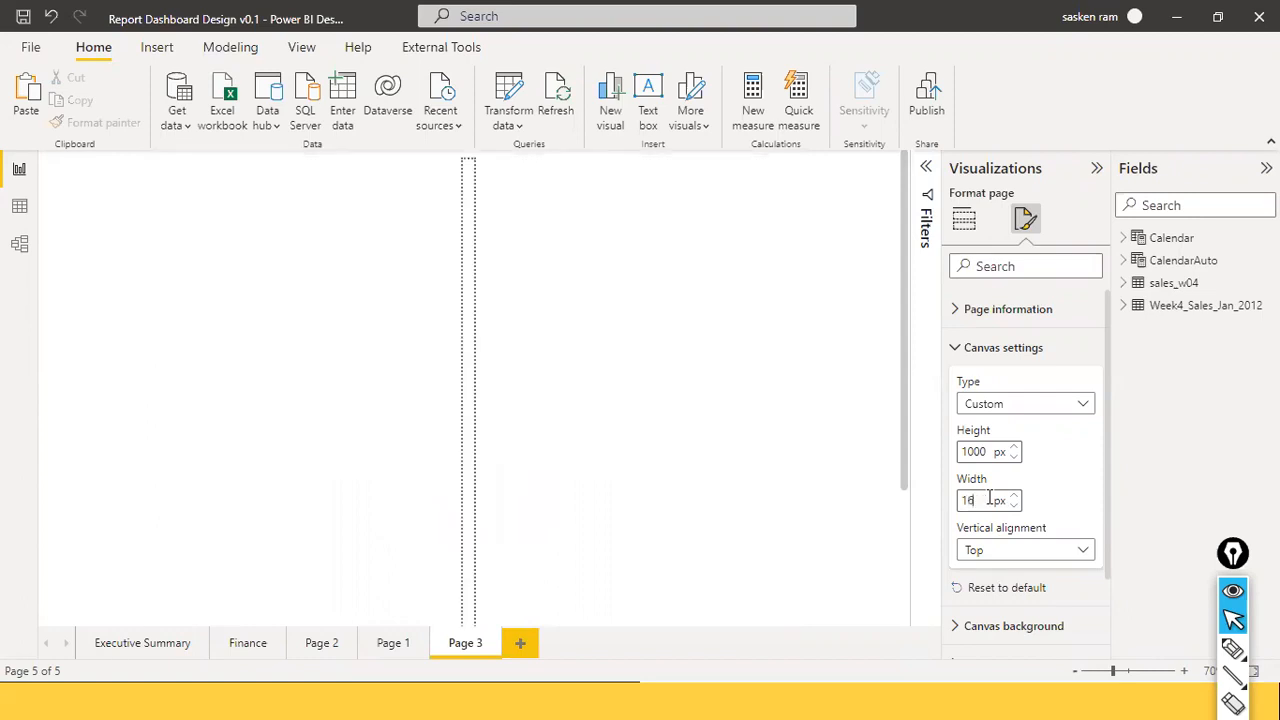
type("00")
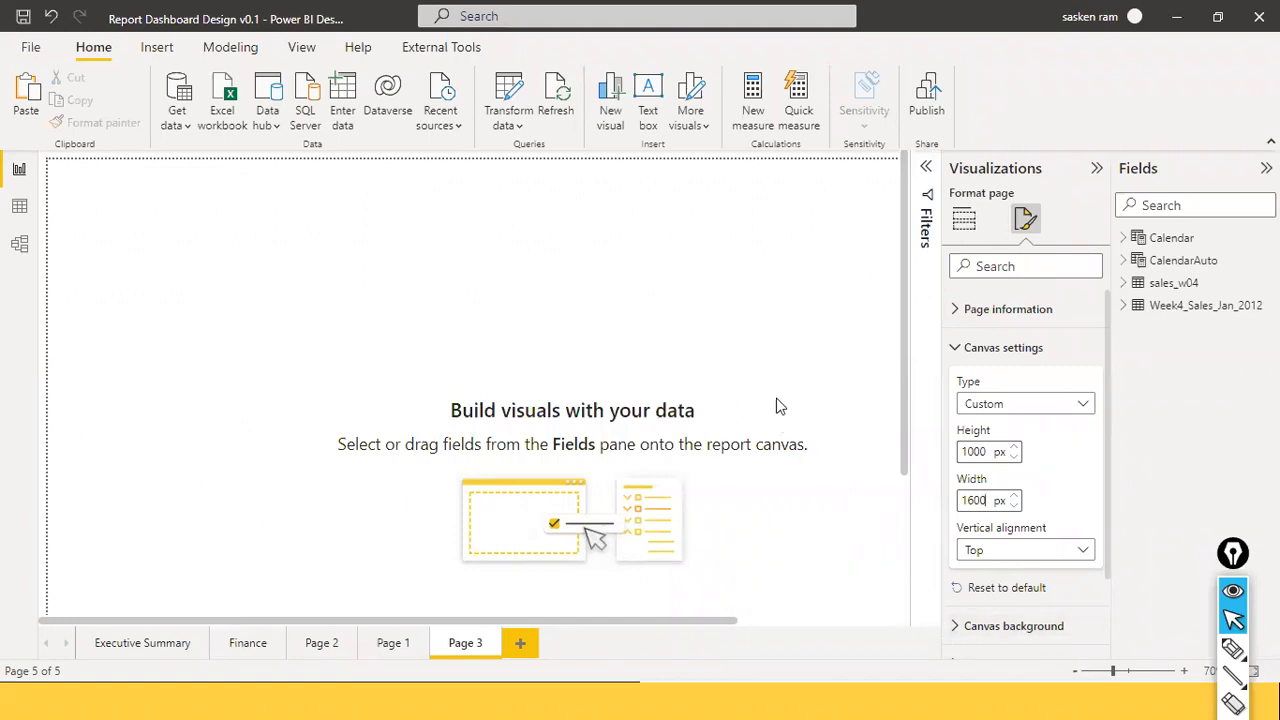
left_click(957, 630)
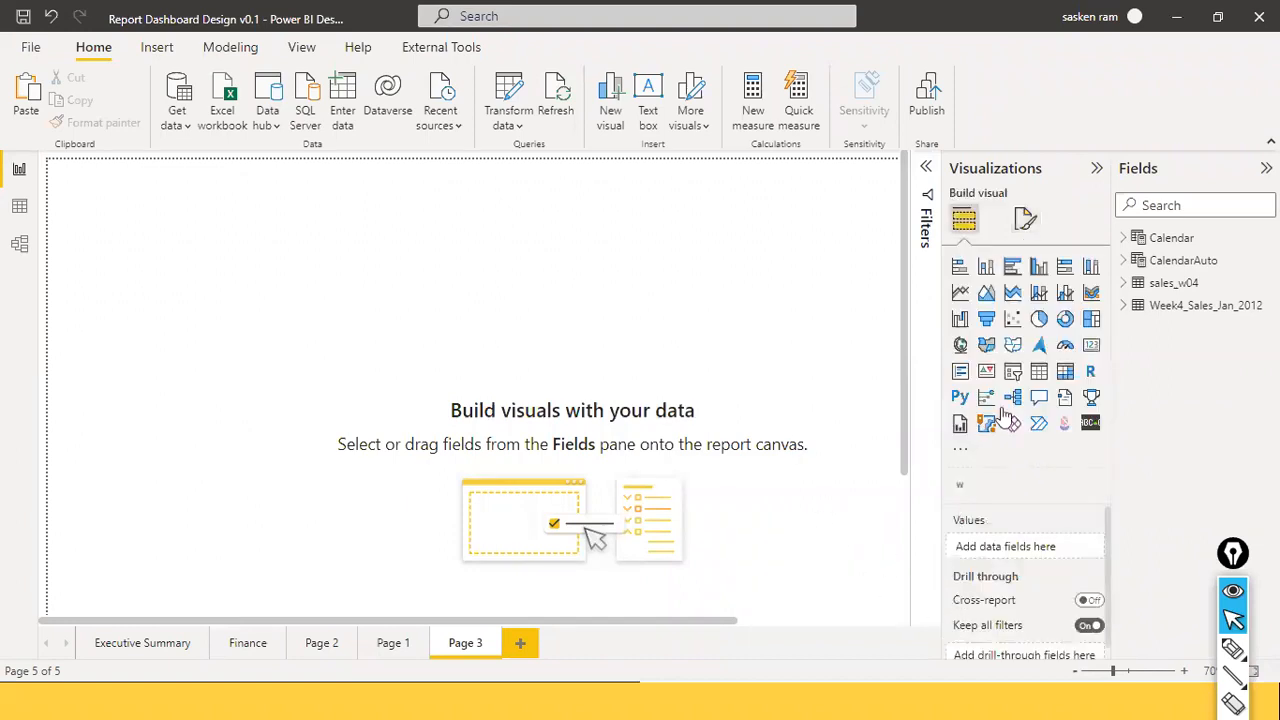
left_click(1020, 220)
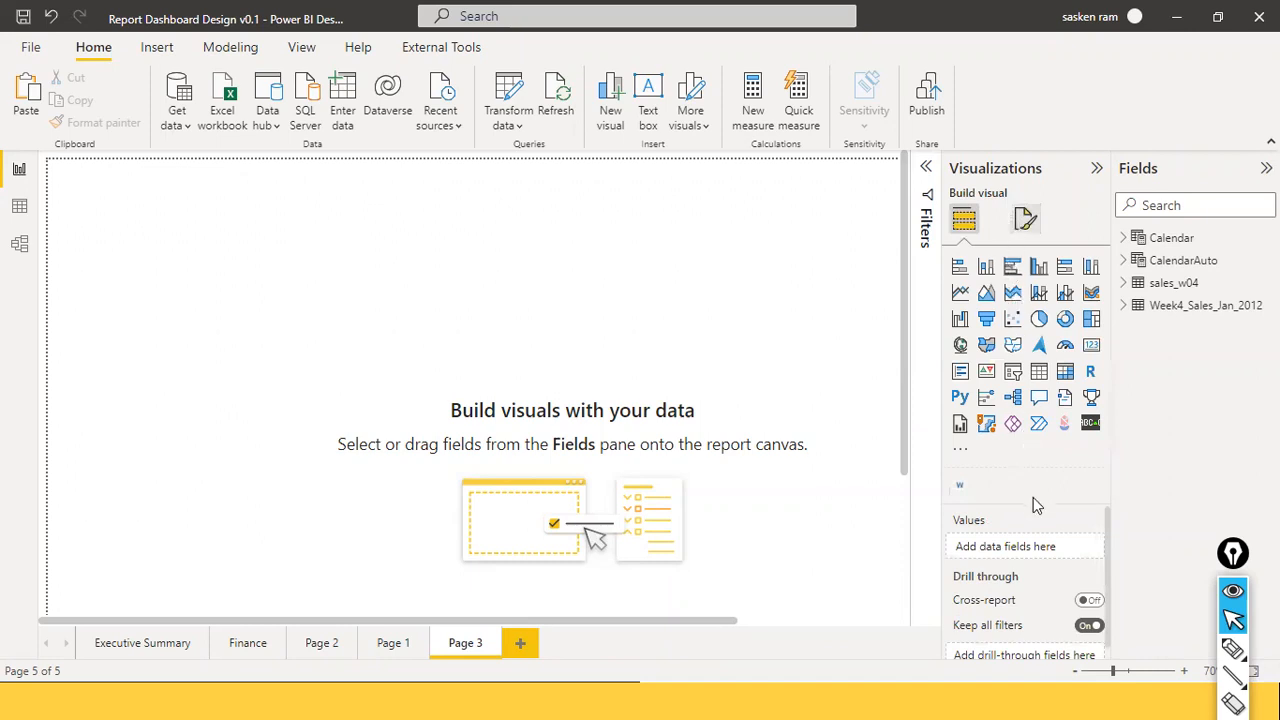
scroll(1036, 483, "down", 1)
scroll(1036, 483, "down", 1)
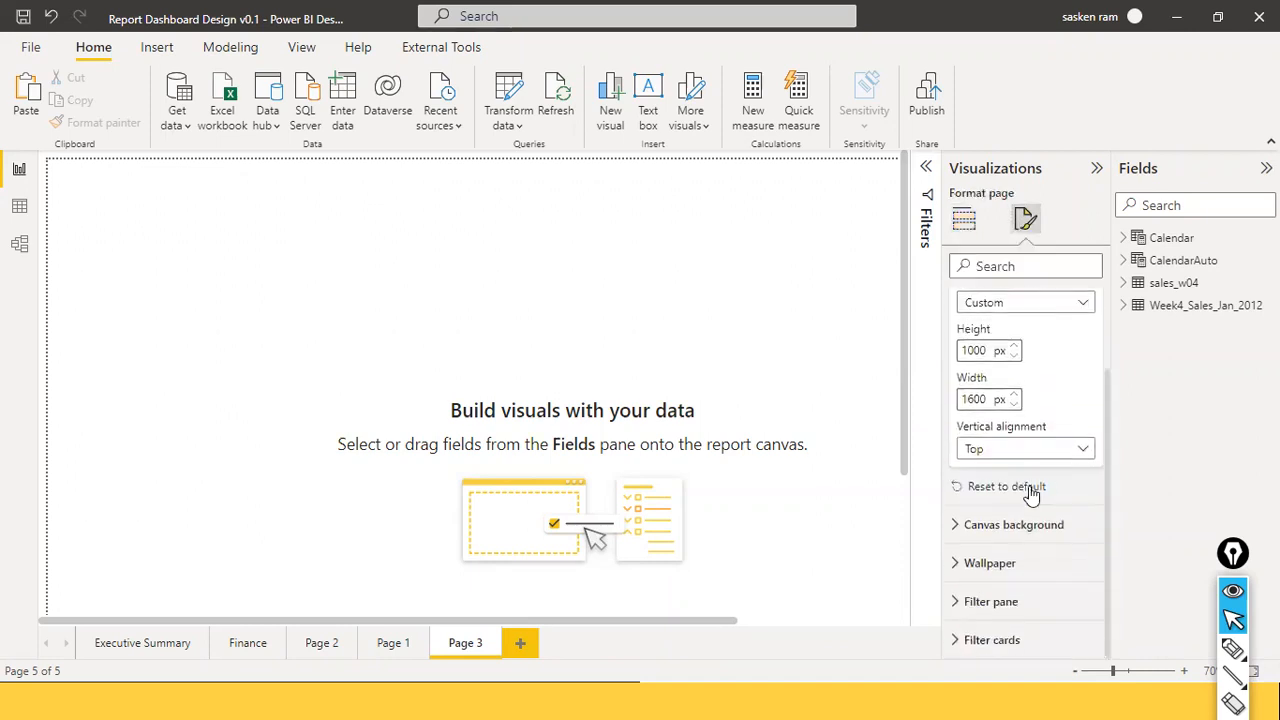
Expand the Canvas background options, then switch to the Slide2.PNG reference image in Photos.
left_click(956, 526)
scroll(999, 563, "down", 1)
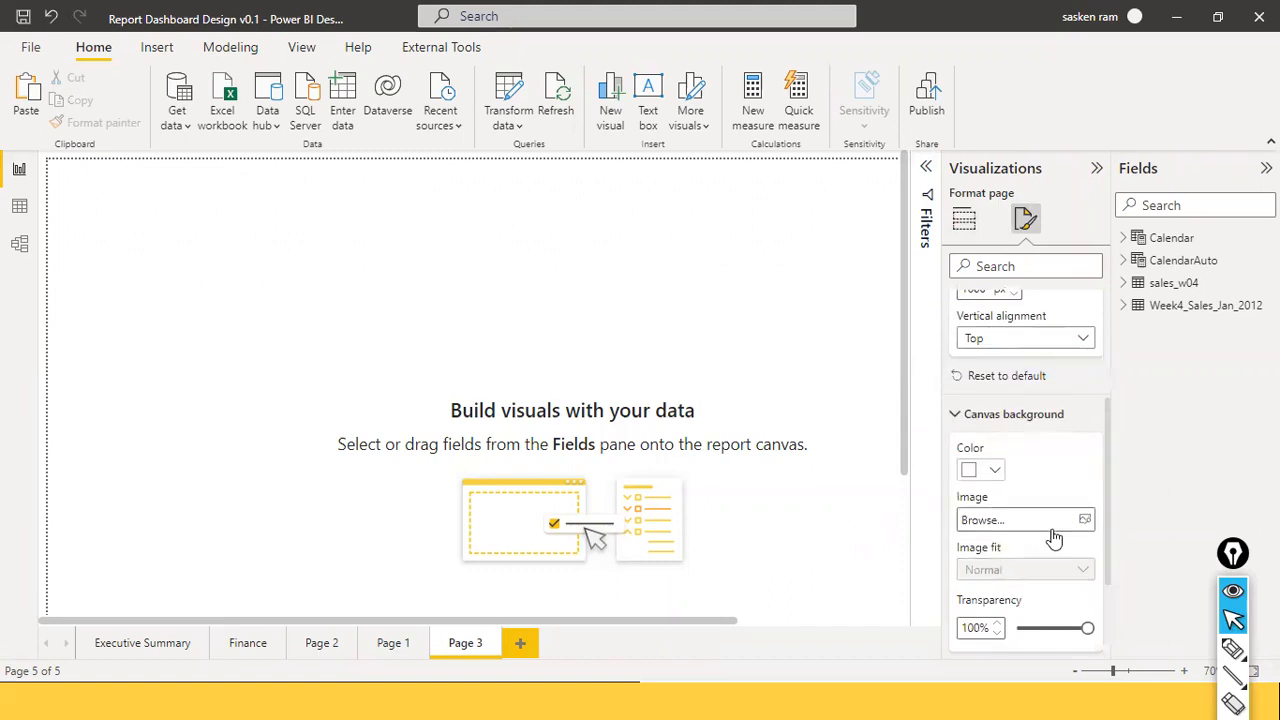
key("alt+Tab")
key("alt+Tab")
key("alt+Tab")
key("alt+Tab")
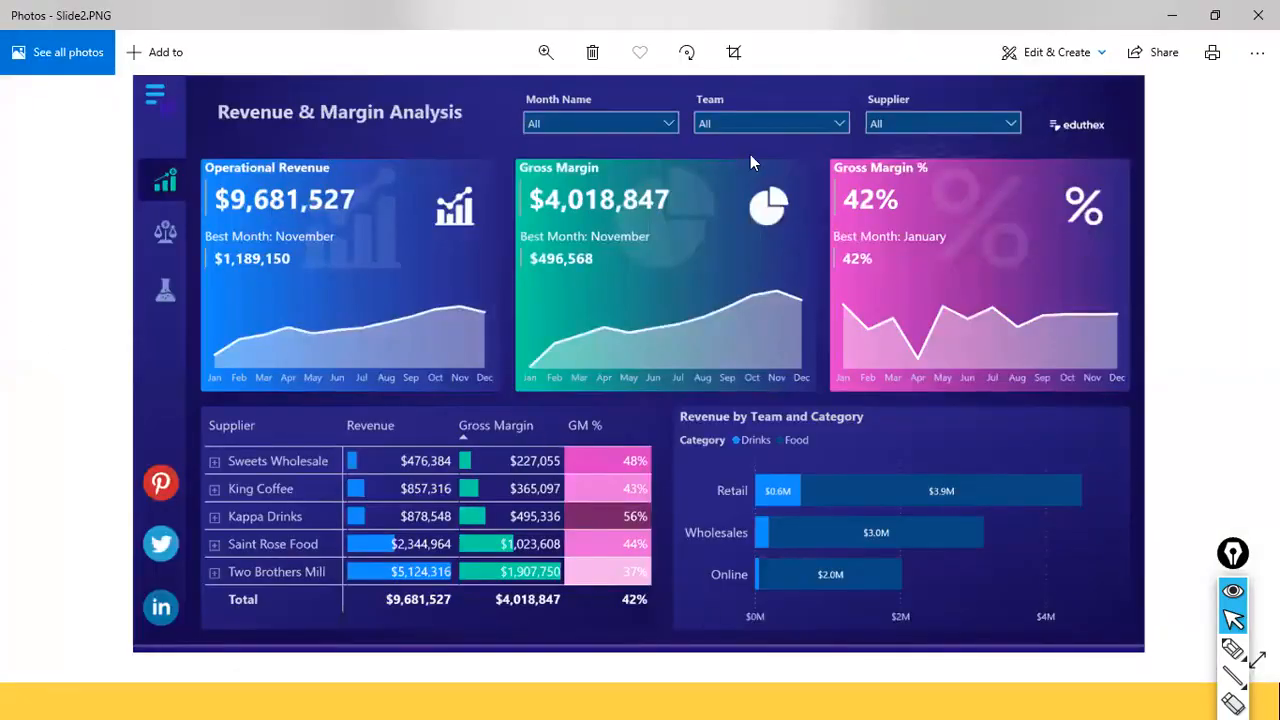
Return from Photos to Power BI Desktop's Canvas background options.
key("alt+Tab")
key("alt+Tab")
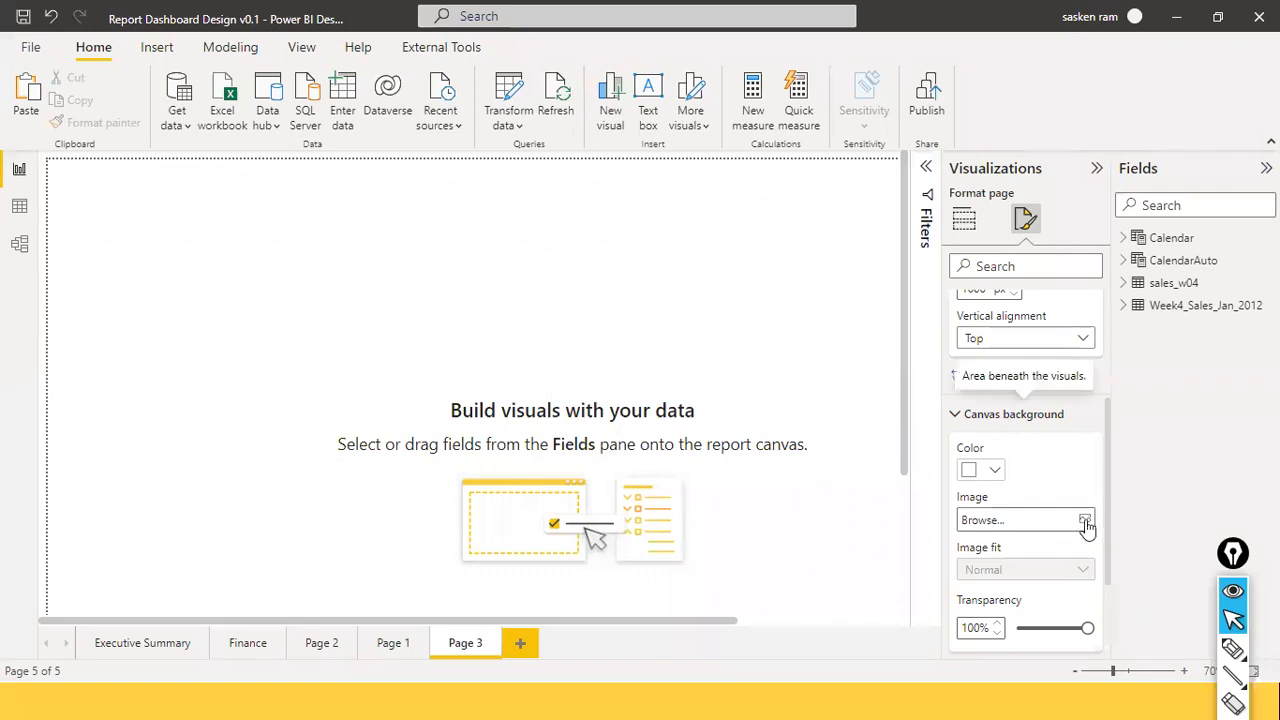
Browse to Slide2.PNG and load it as Page 3's canvas background image.
left_click(1085, 521)
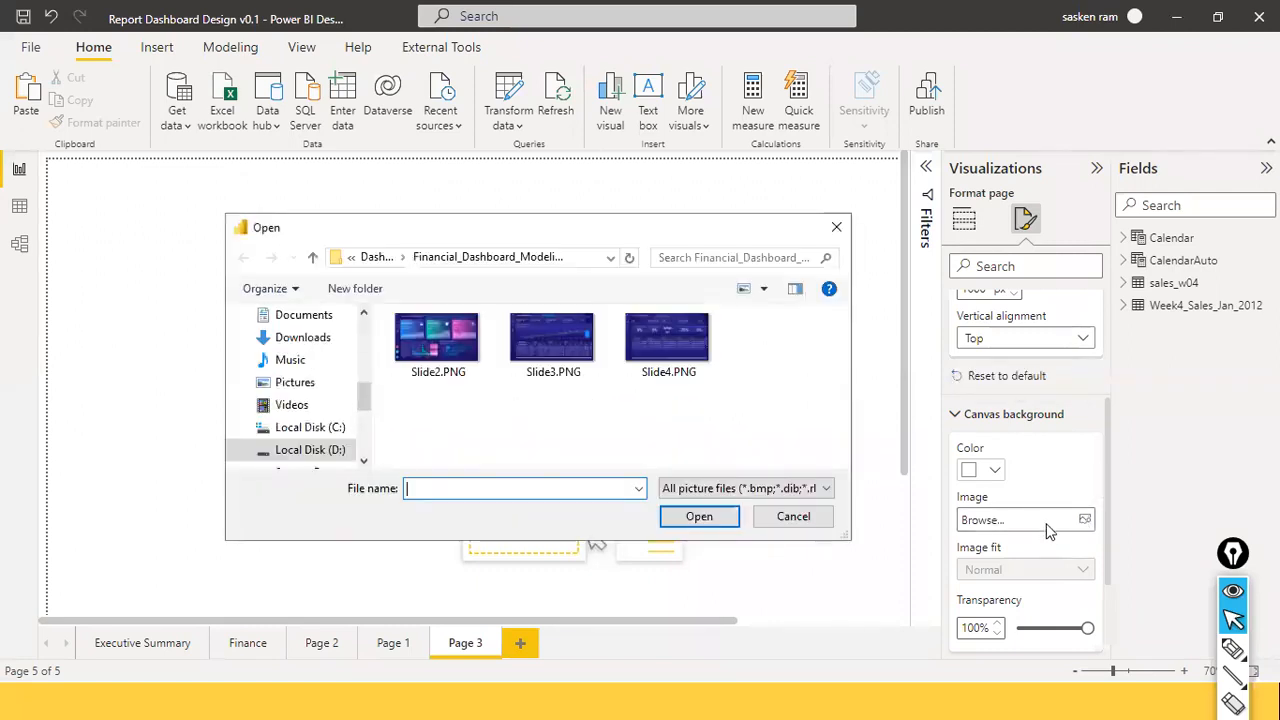
left_click(460, 345)
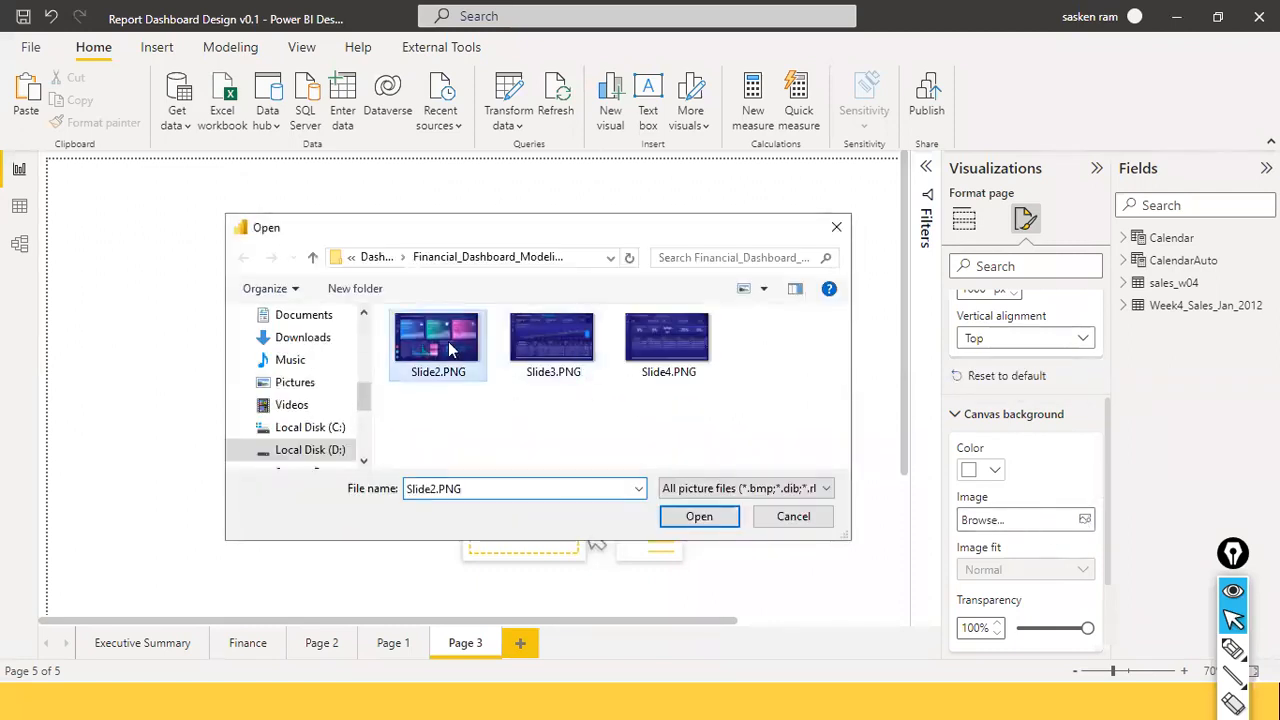
left_click(719, 520)
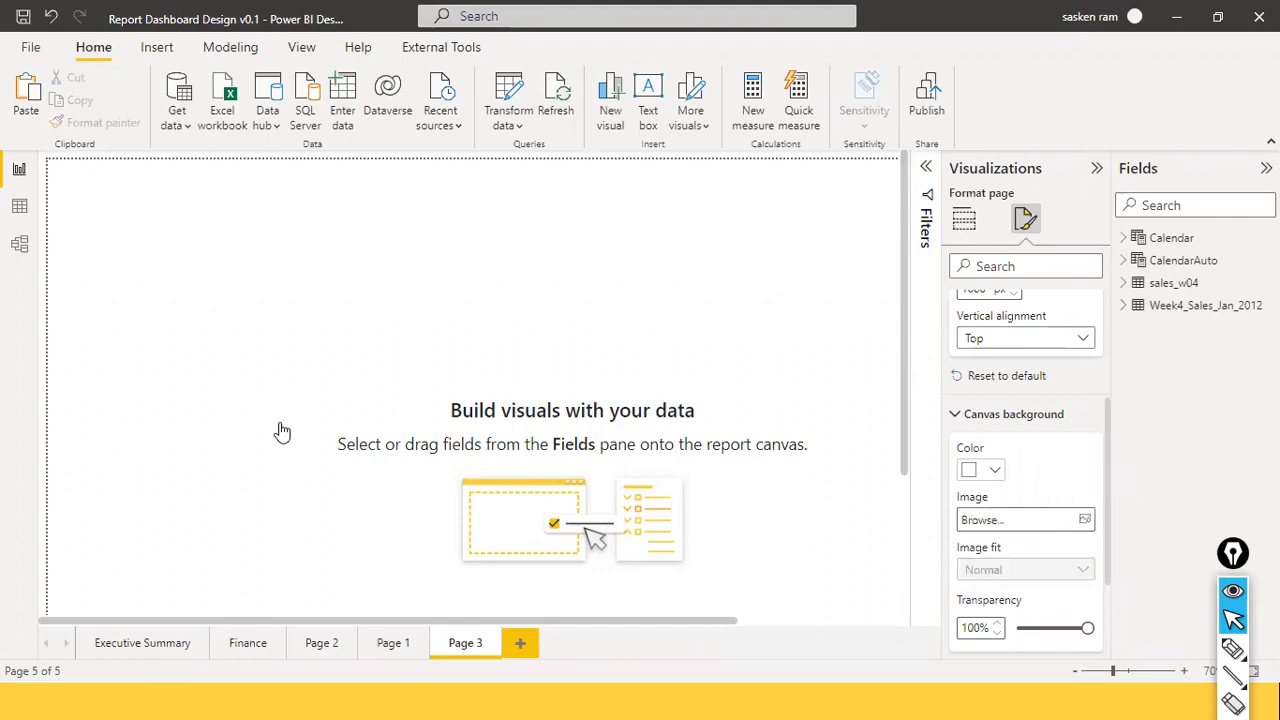
key("alt+Tab")
left_click(399, 184)
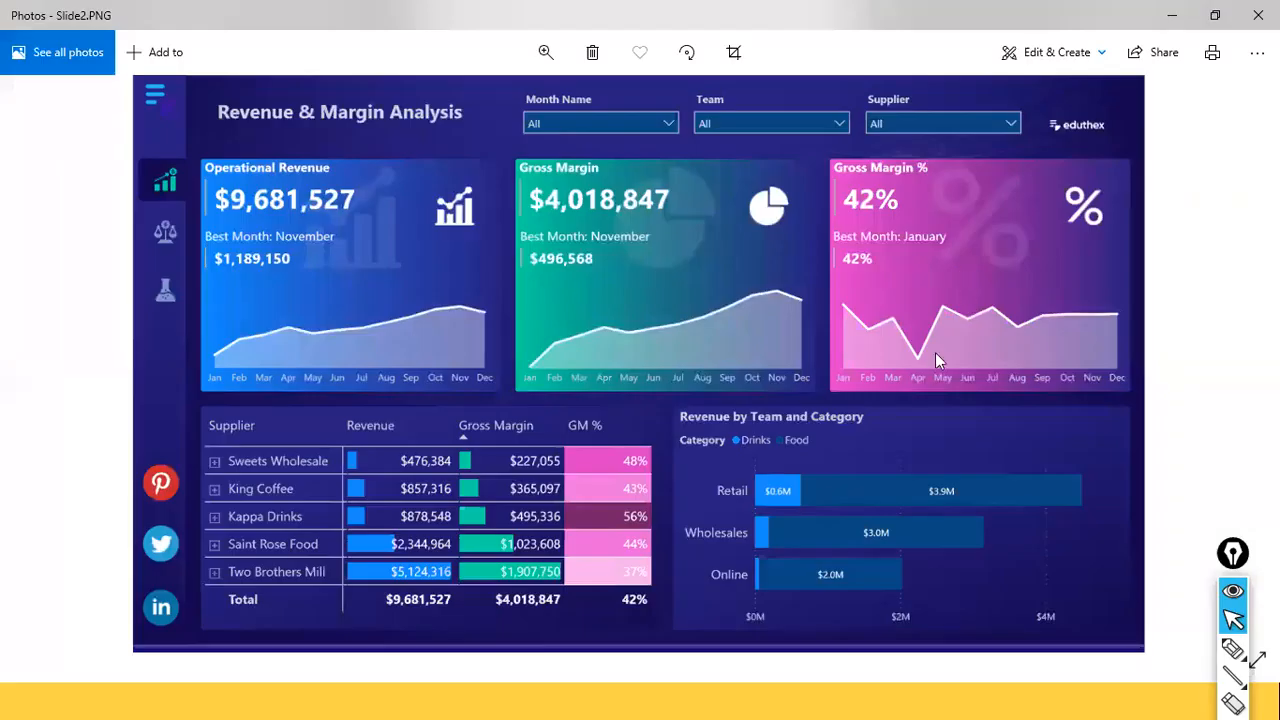
key("alt+Tab")
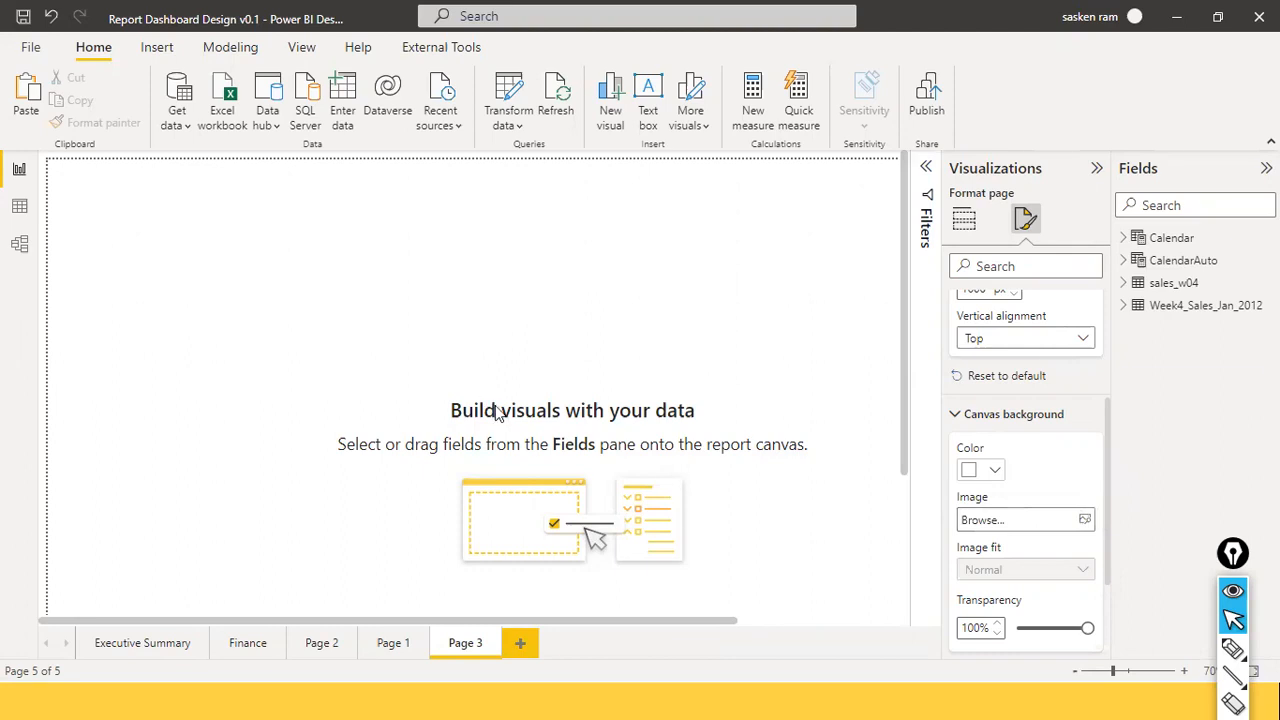
Switch to Photos to view the Slide2.PNG Revenue & Margin Analysis reference dashboard.
key("alt+Tab")
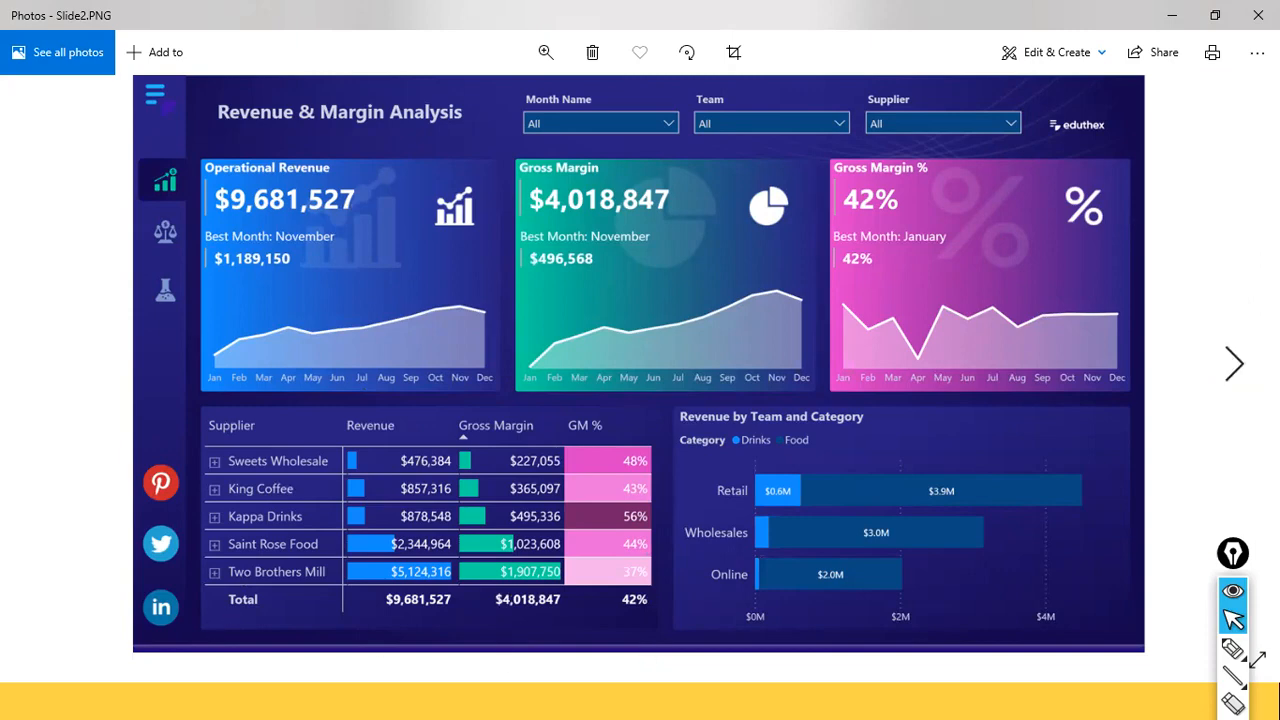
Show the Filters pane and visual types beside the blank Page 3 canvas, checking the reference image.
key("alt+Tab")
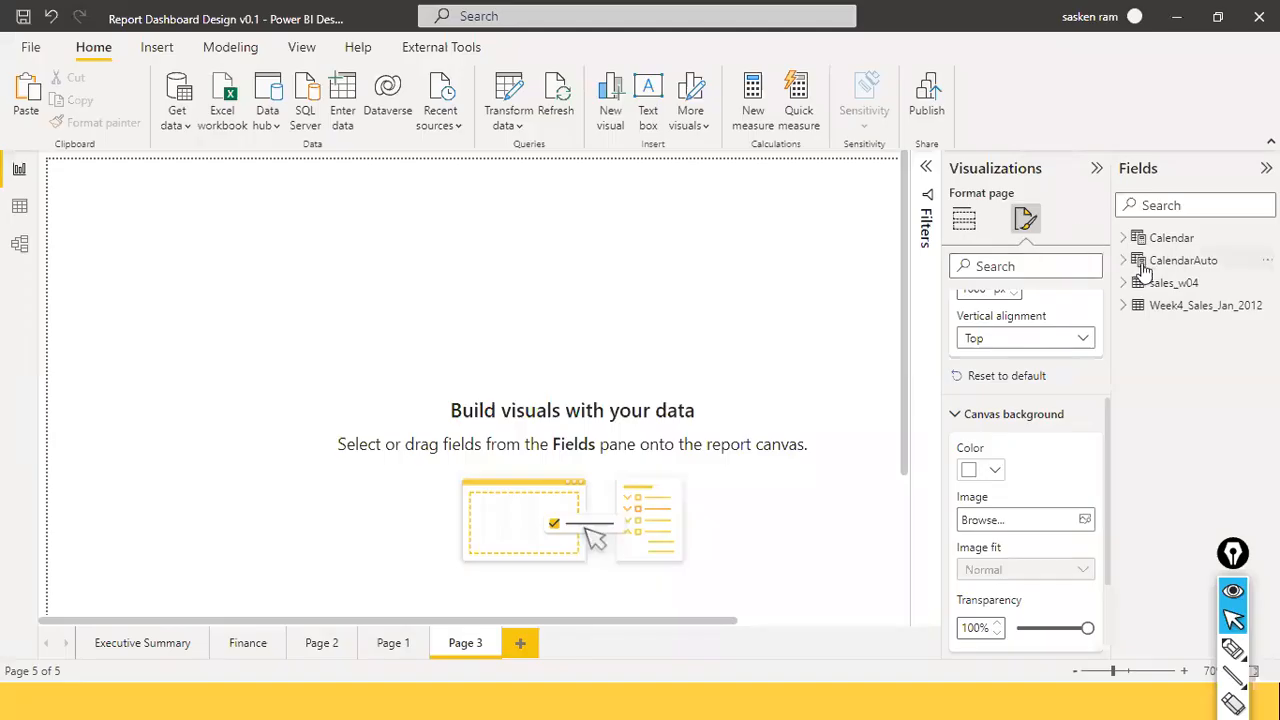
left_click(1096, 170)
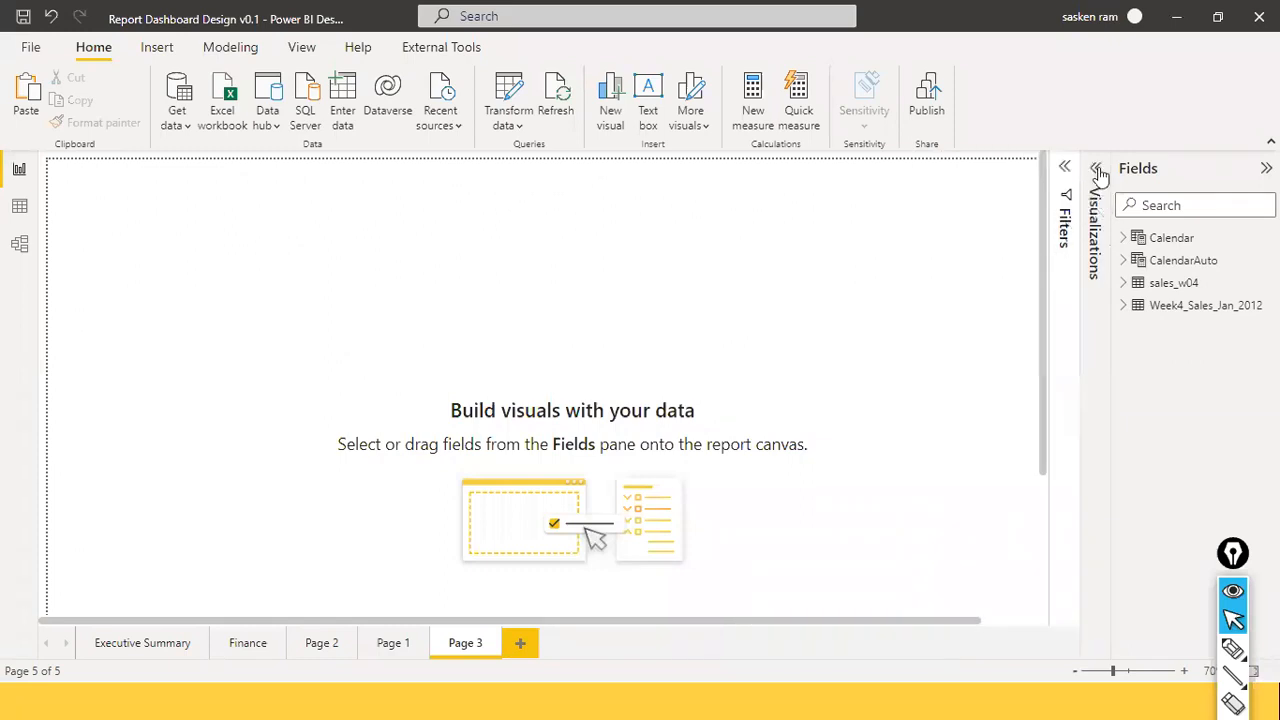
left_click(1097, 170)
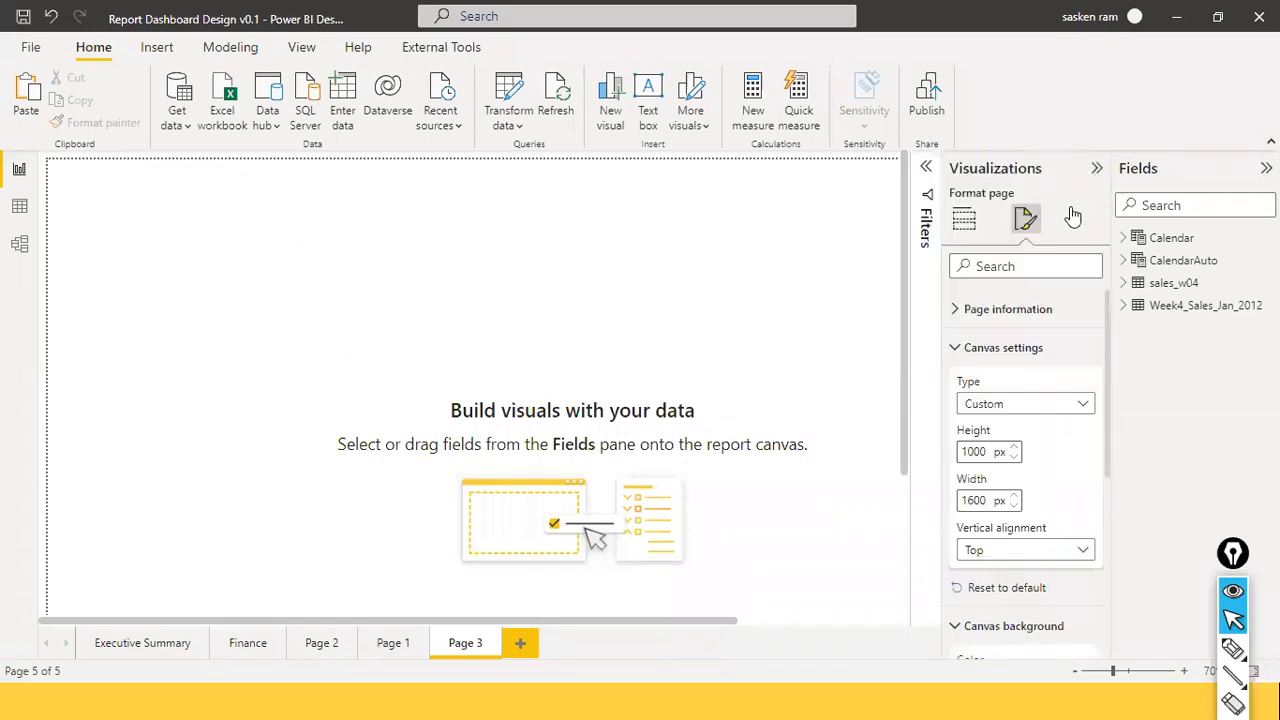
left_click(961, 222)
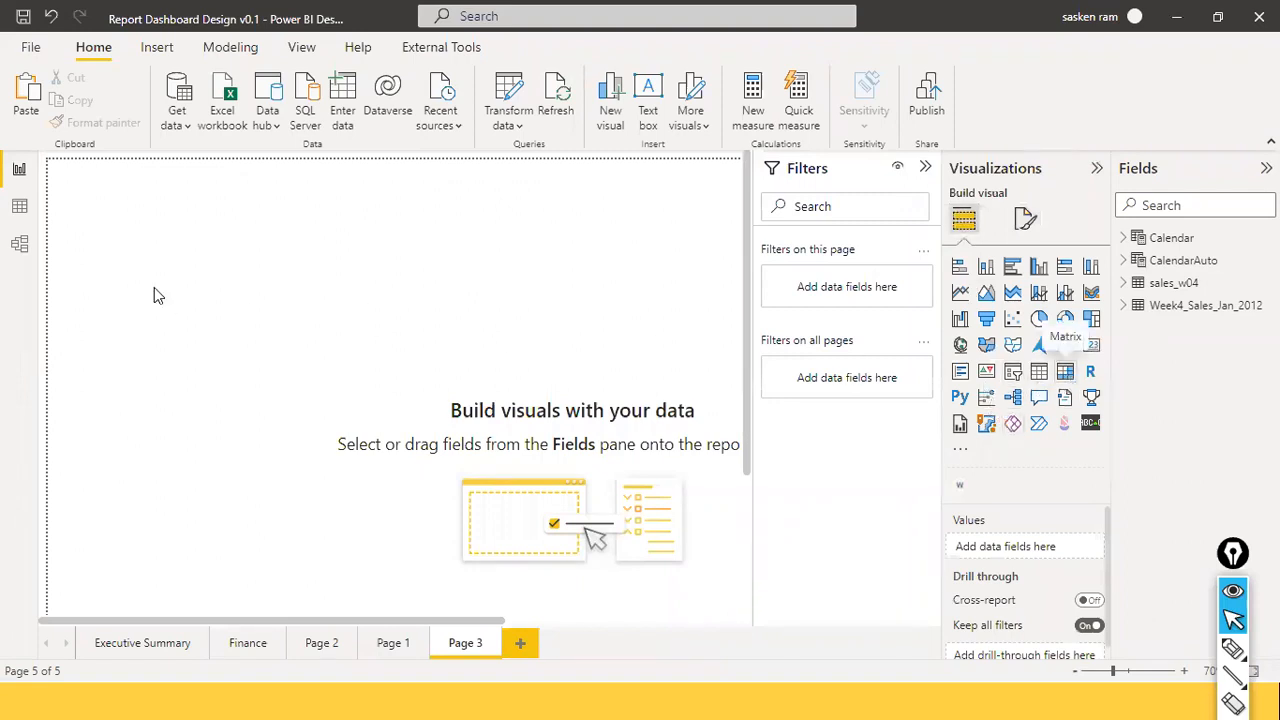
key("alt+Tab")
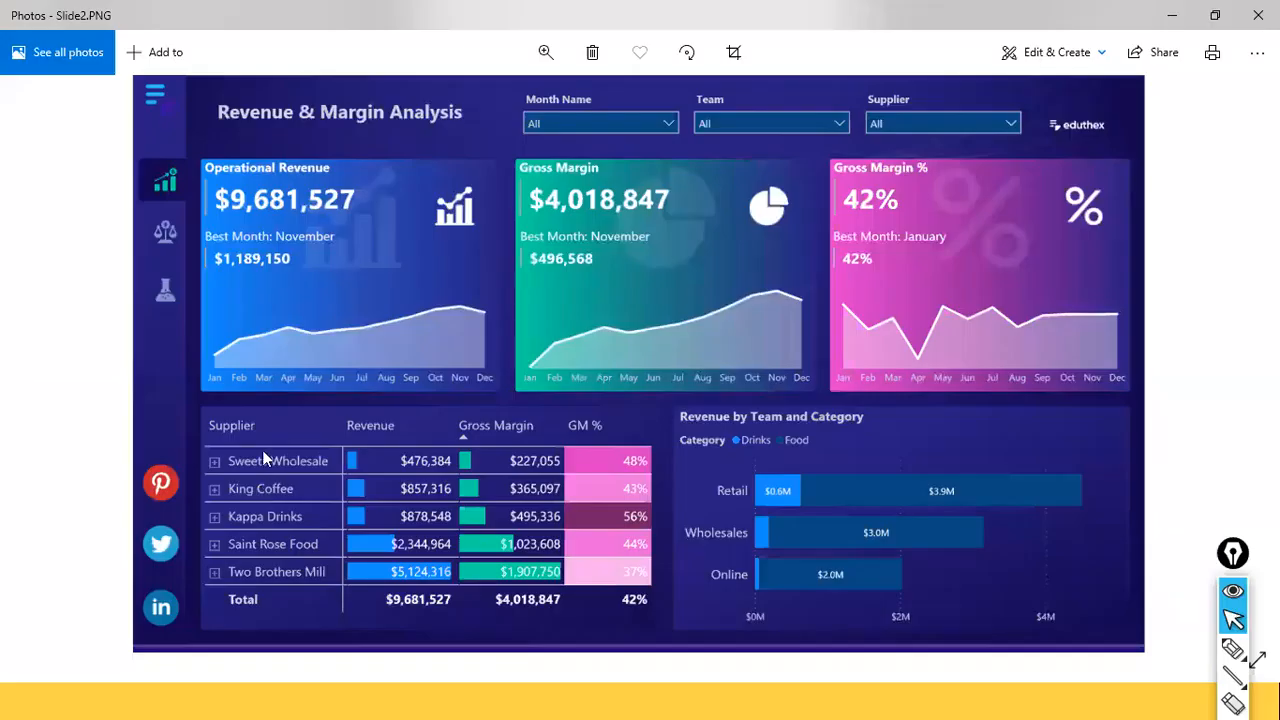
key("alt+Tab")
Add an empty matrix visual, move it lower on the page, and compare with the reference dashboard.
left_click(1065, 372)
mouse_move(126, 184)
left_mouse_down()
mouse_move(157, 275)
mouse_move(169, 441)
left_mouse_up()
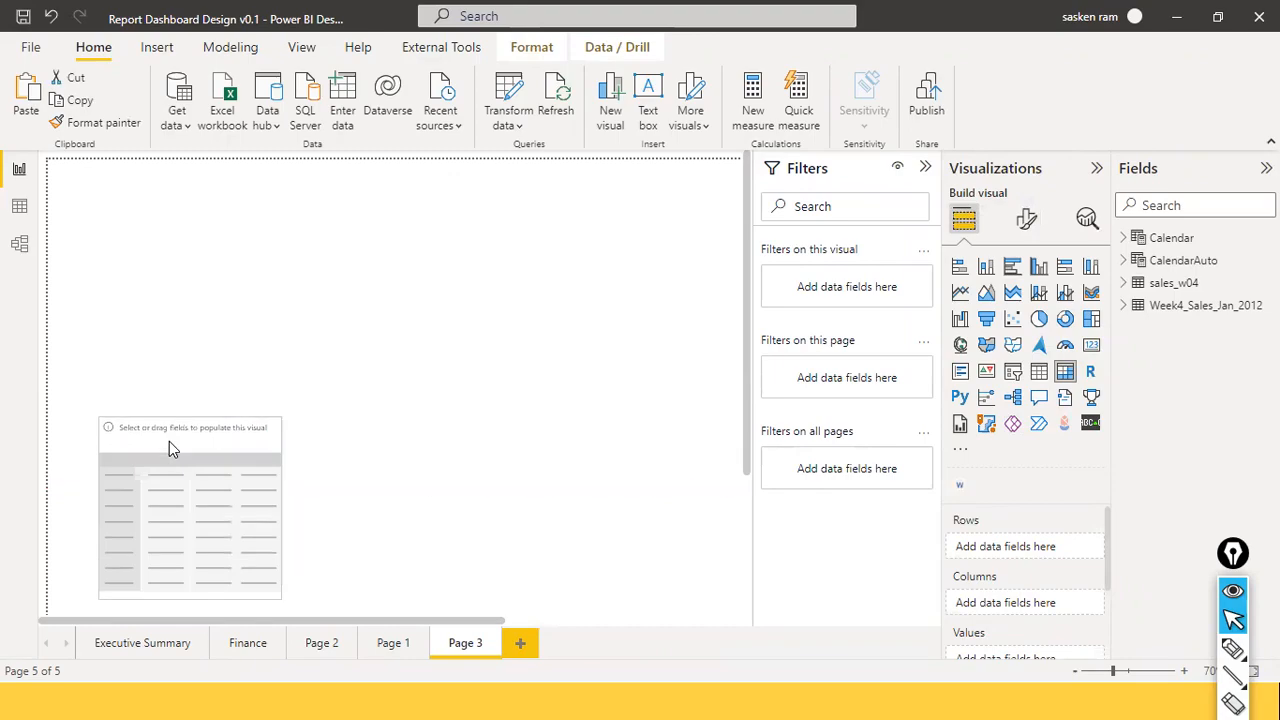
key("alt+Tab")
key("alt+Tab")
key("alt+Tab")
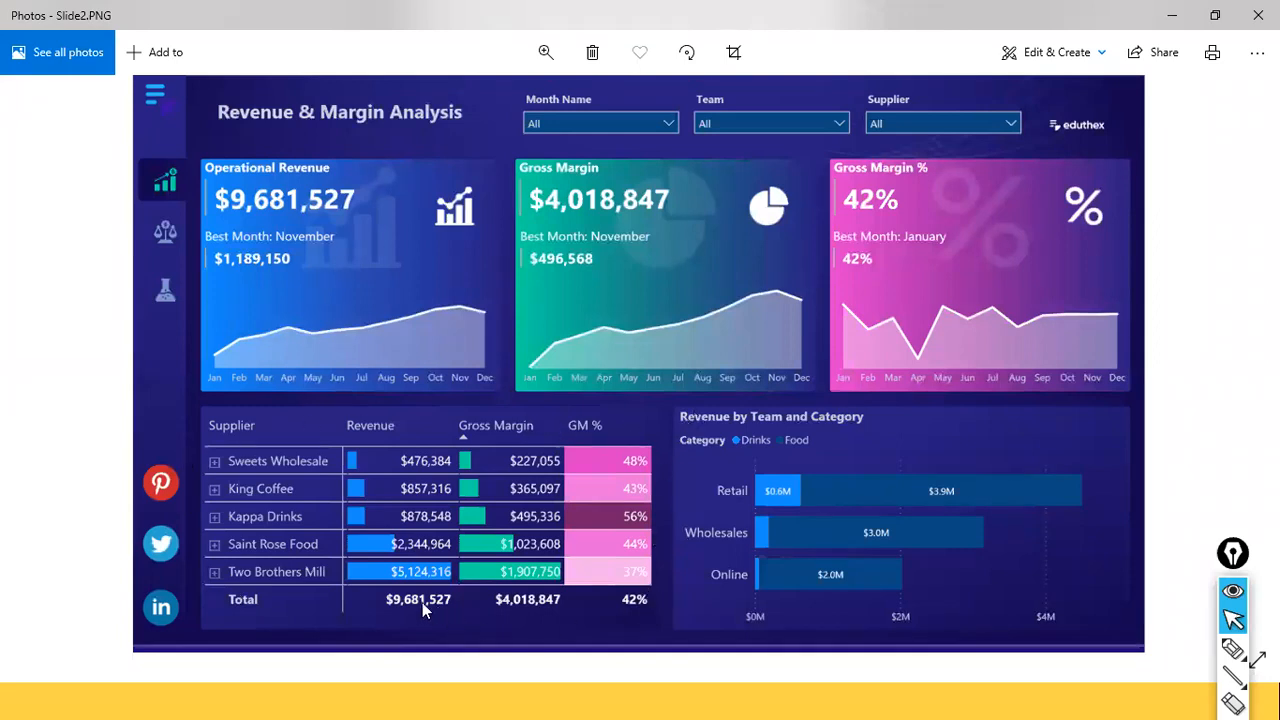
key("alt+Tab")
key("alt+Tab")
key("alt+Tab")
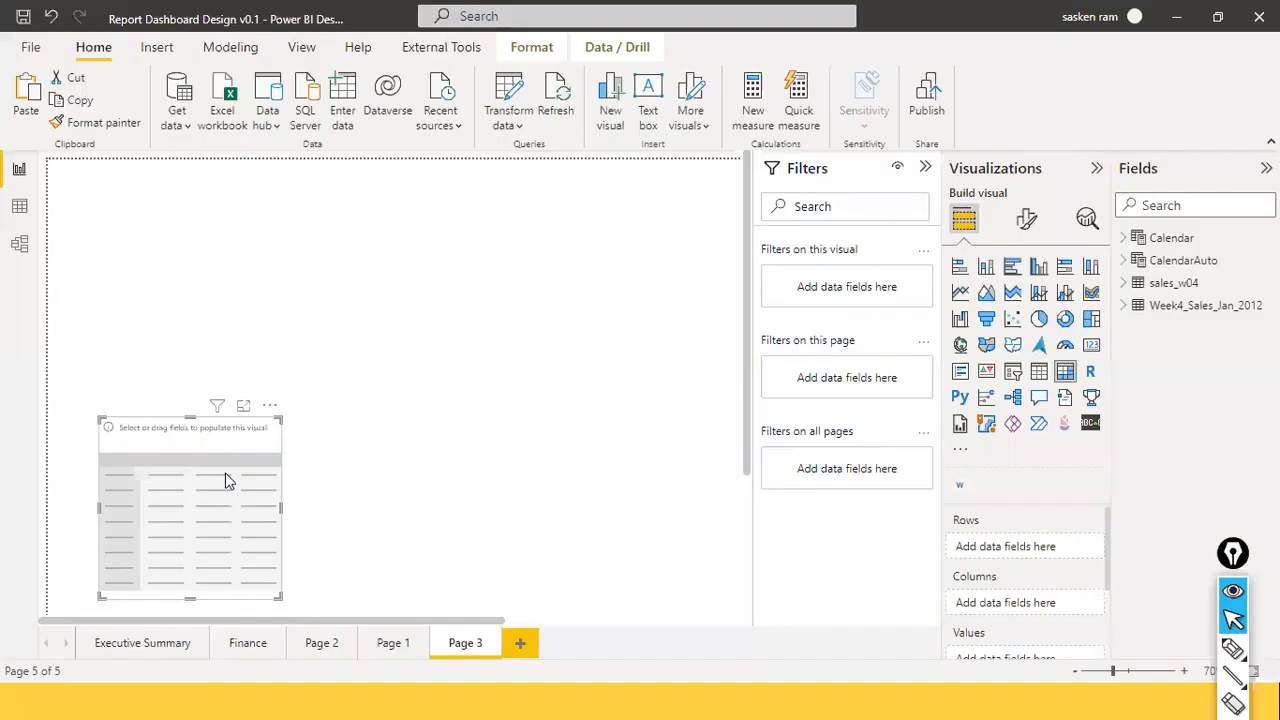
key("alt+Tab")
key("alt+Tab")
key("alt+Tab")
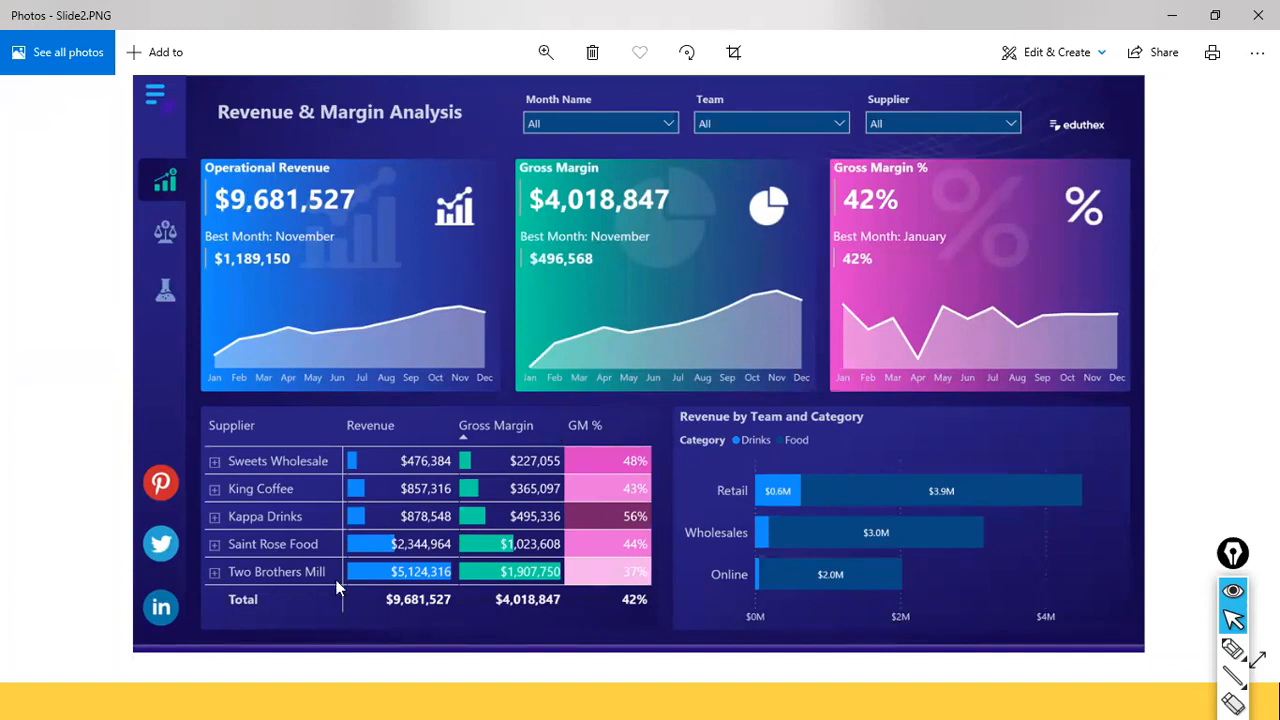
key("alt+Tab")
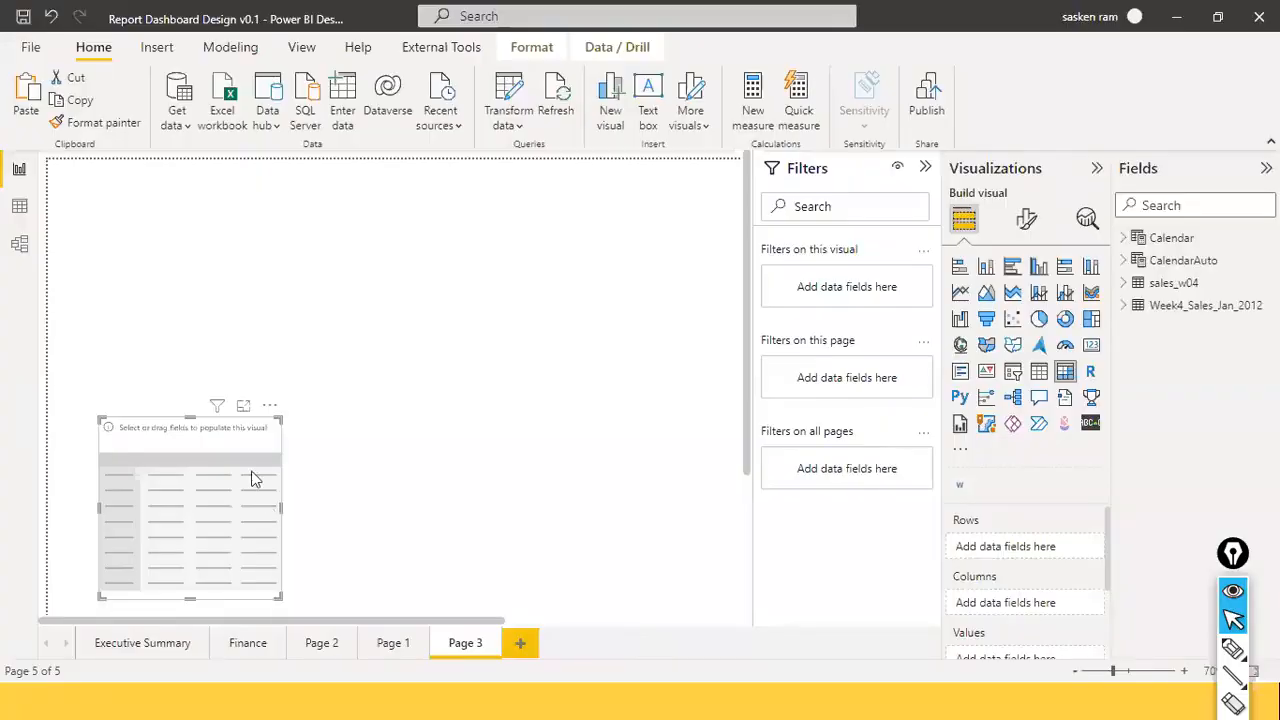
Remove the empty table visual and collapse the Filters pane to widen the canvas.
left_click(269, 405)
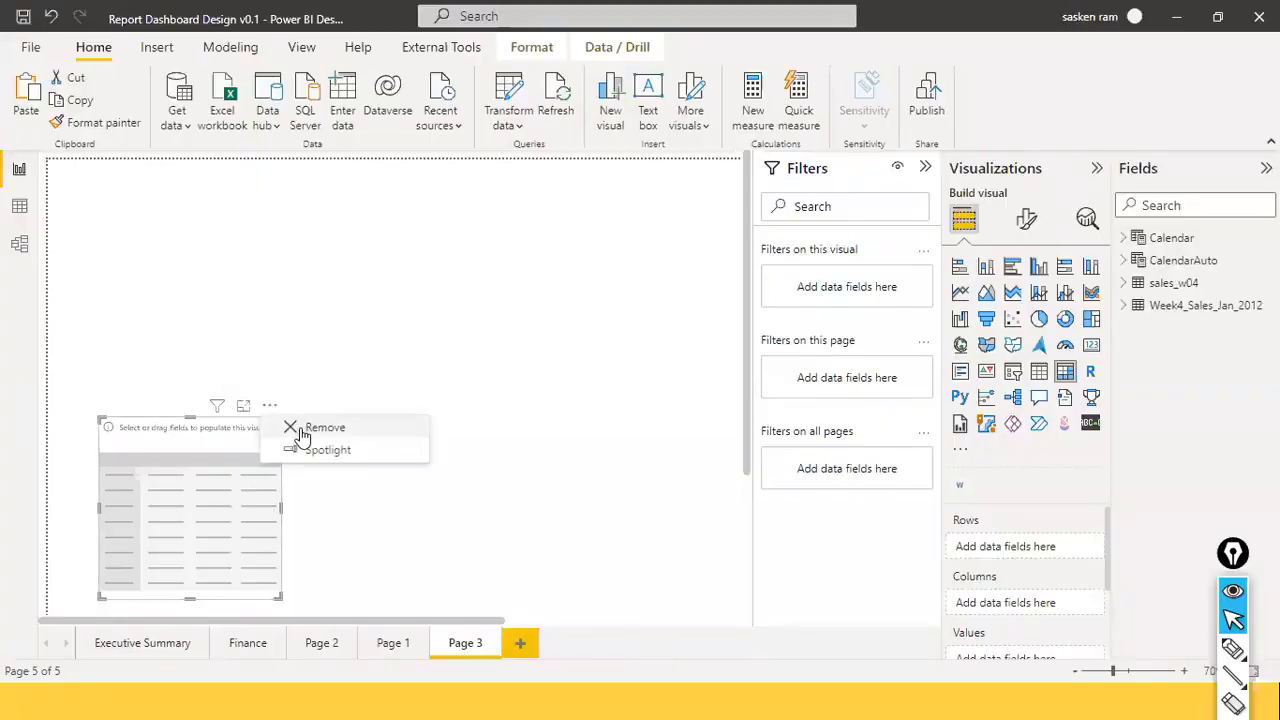
left_click(300, 428)
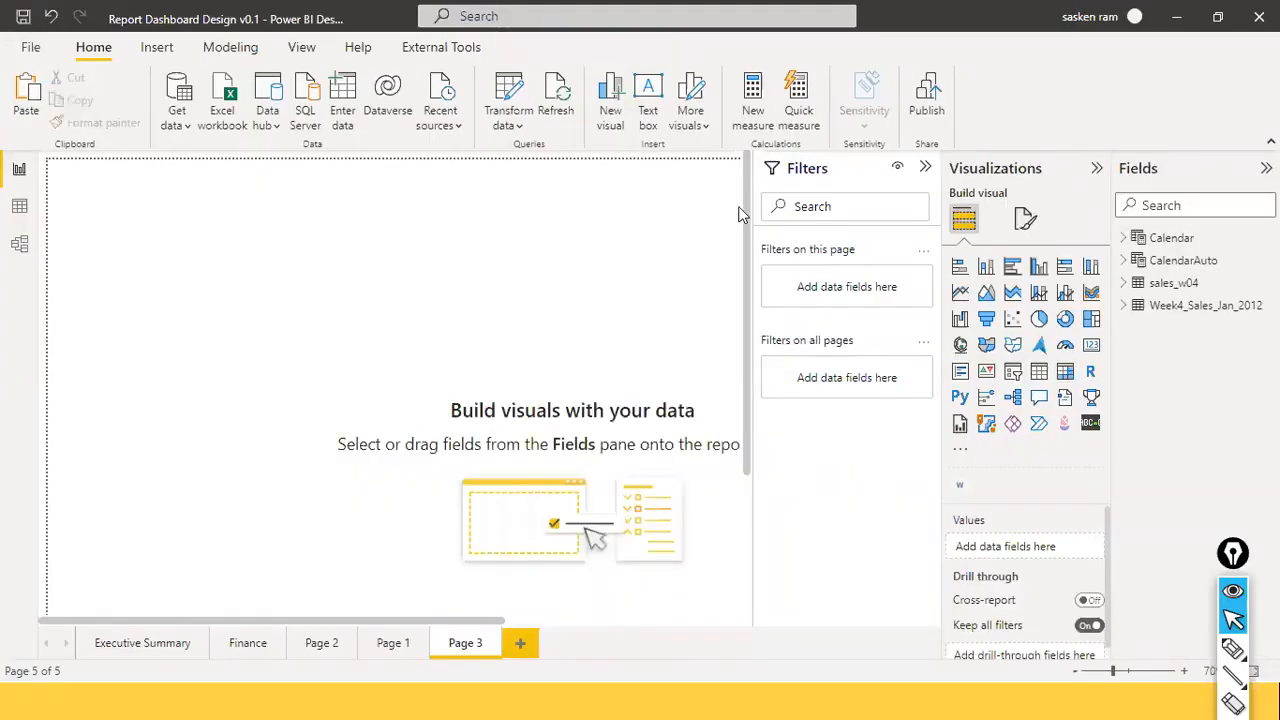
left_click(925, 167)
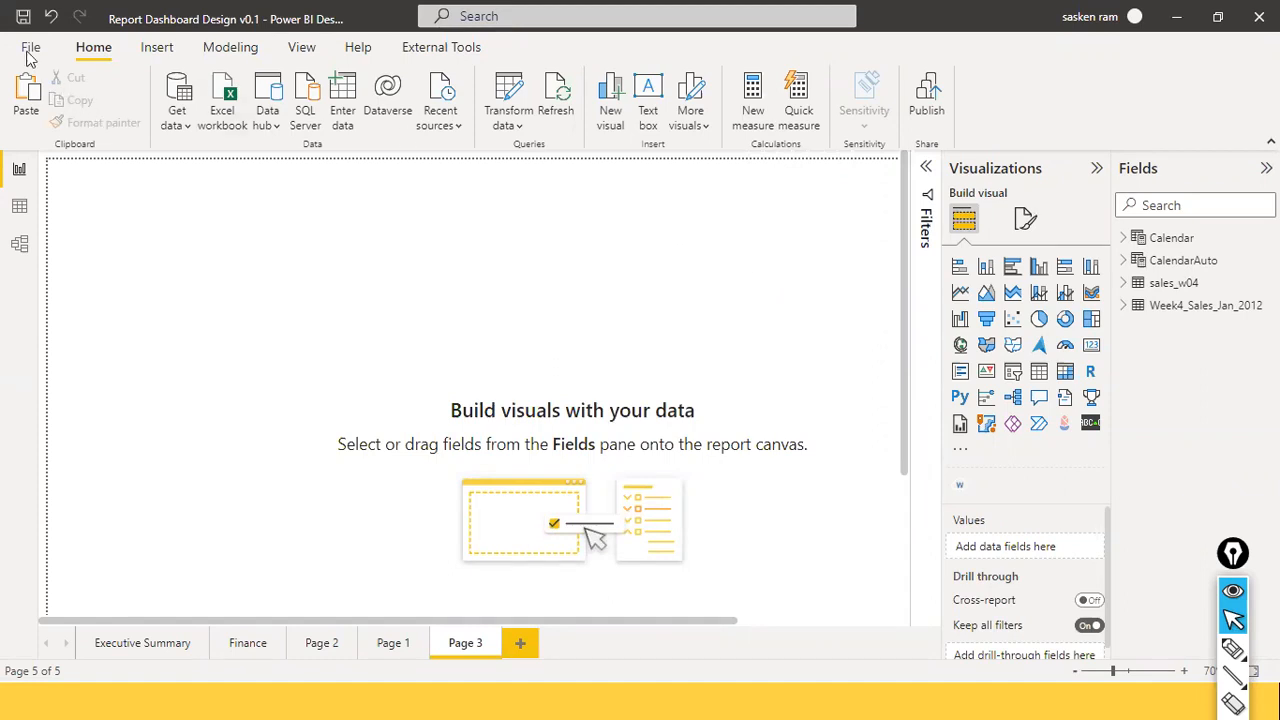
Switch to the View ribbon to show the report theme options.
left_click(303, 50)
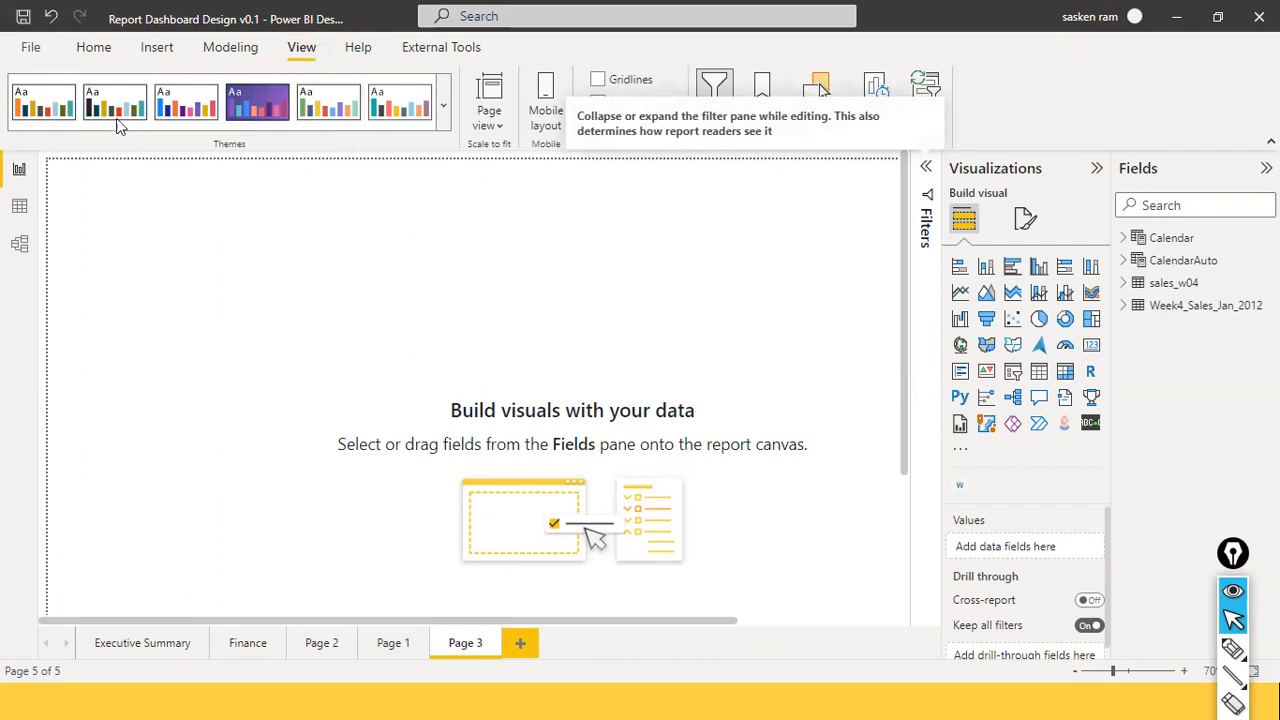
Pick Twilight from the Themes gallery, then reopen the gallery and scroll to its bottom options.
left_click(445, 112)
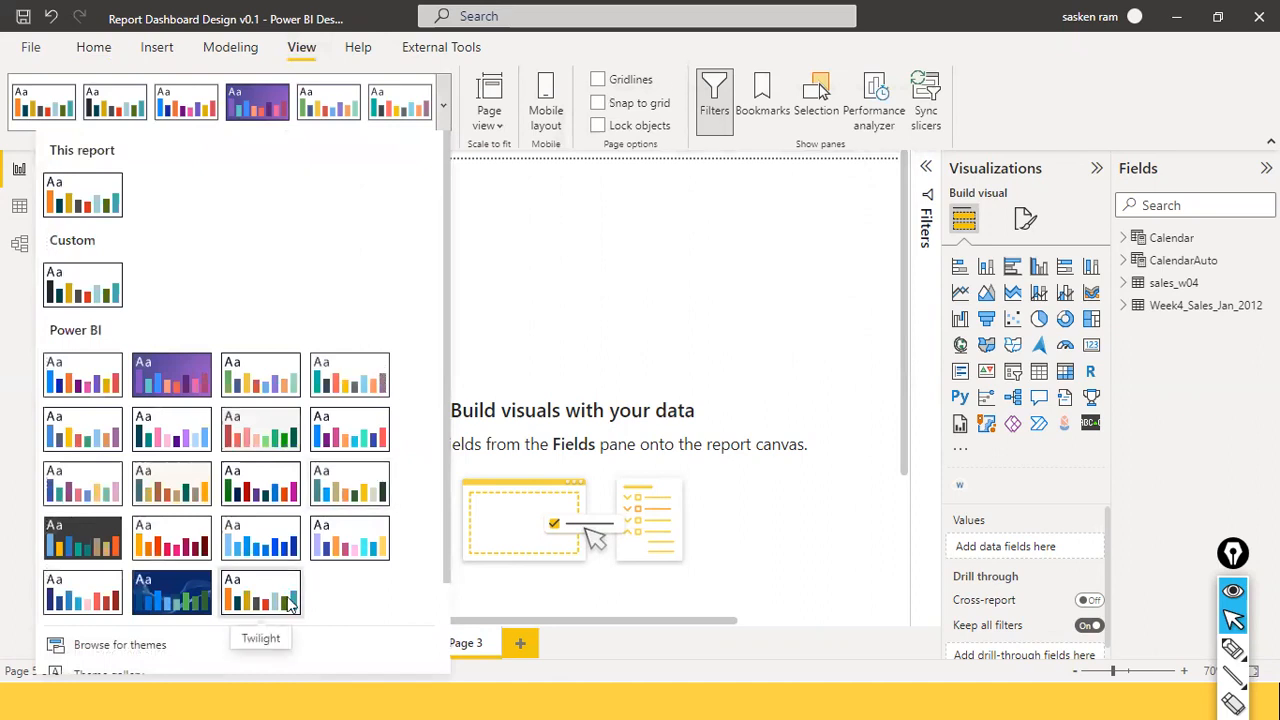
left_click(289, 601)
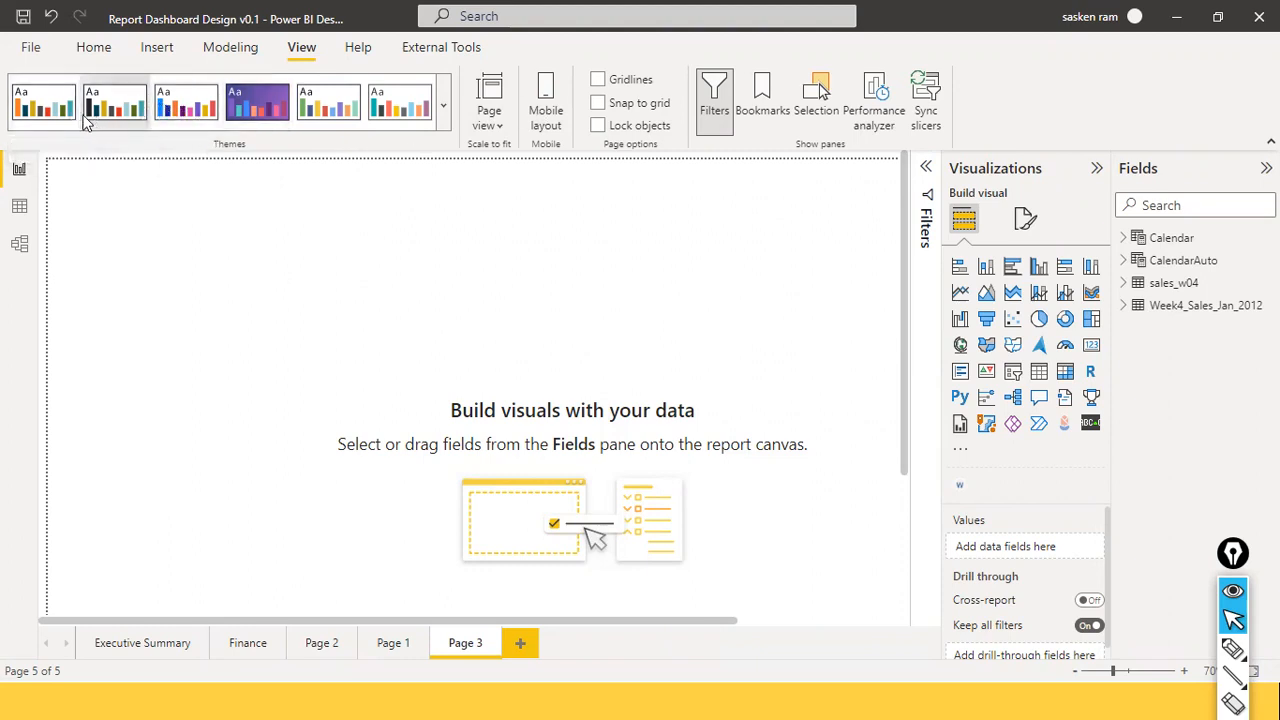
left_click(446, 109)
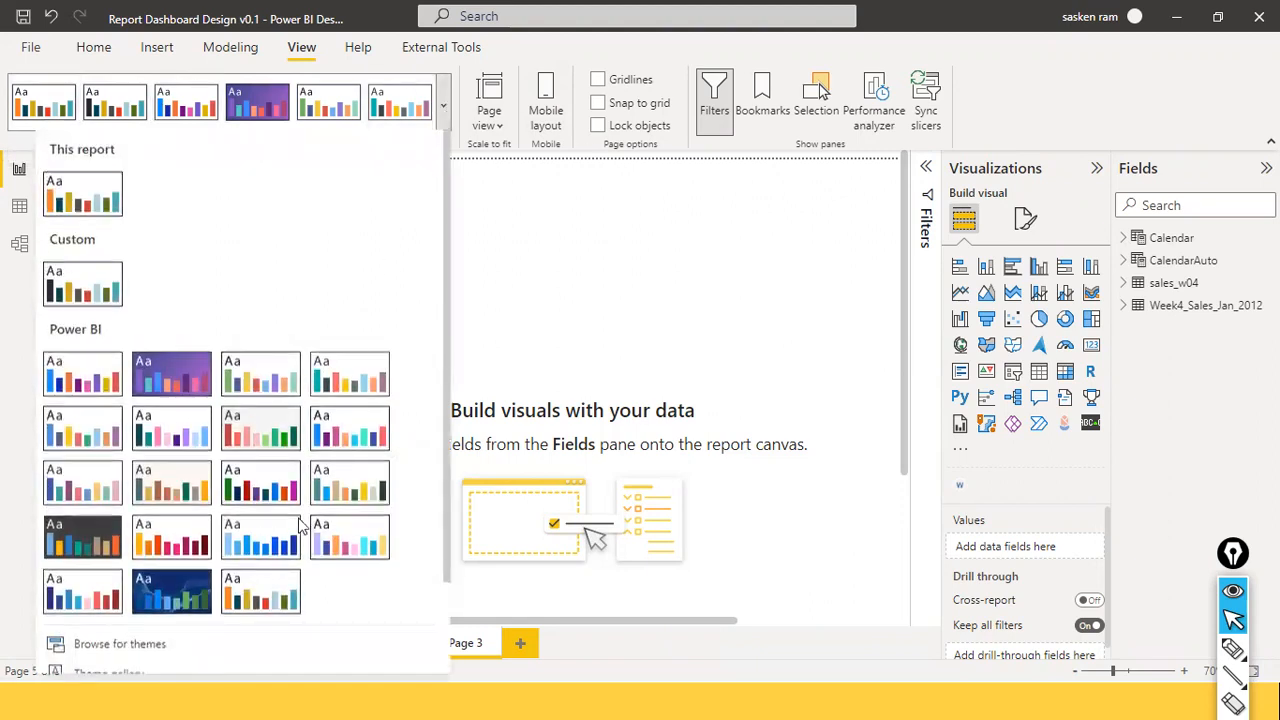
scroll(298, 525, "down", 1)
scroll(298, 525, "down", 1)
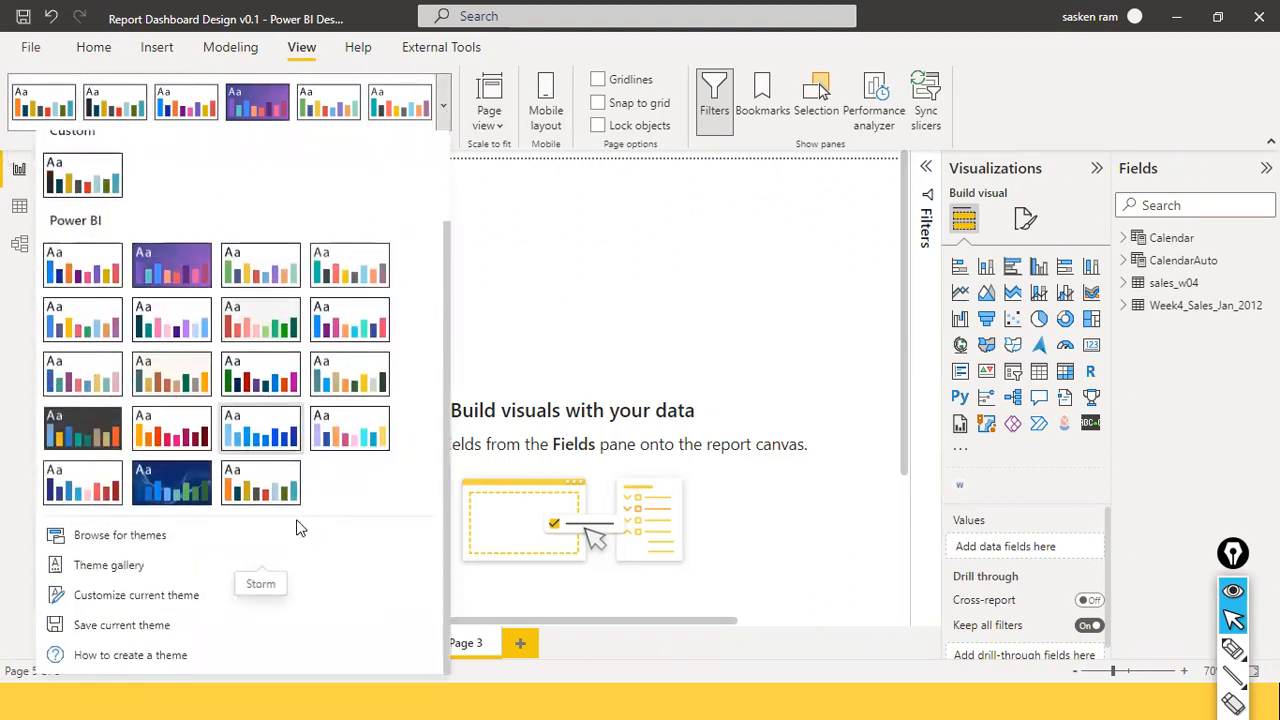
Open Customize current theme and review its Text, Visuals, Page, Filter pane and Name and colors sections.
left_click(151, 598)
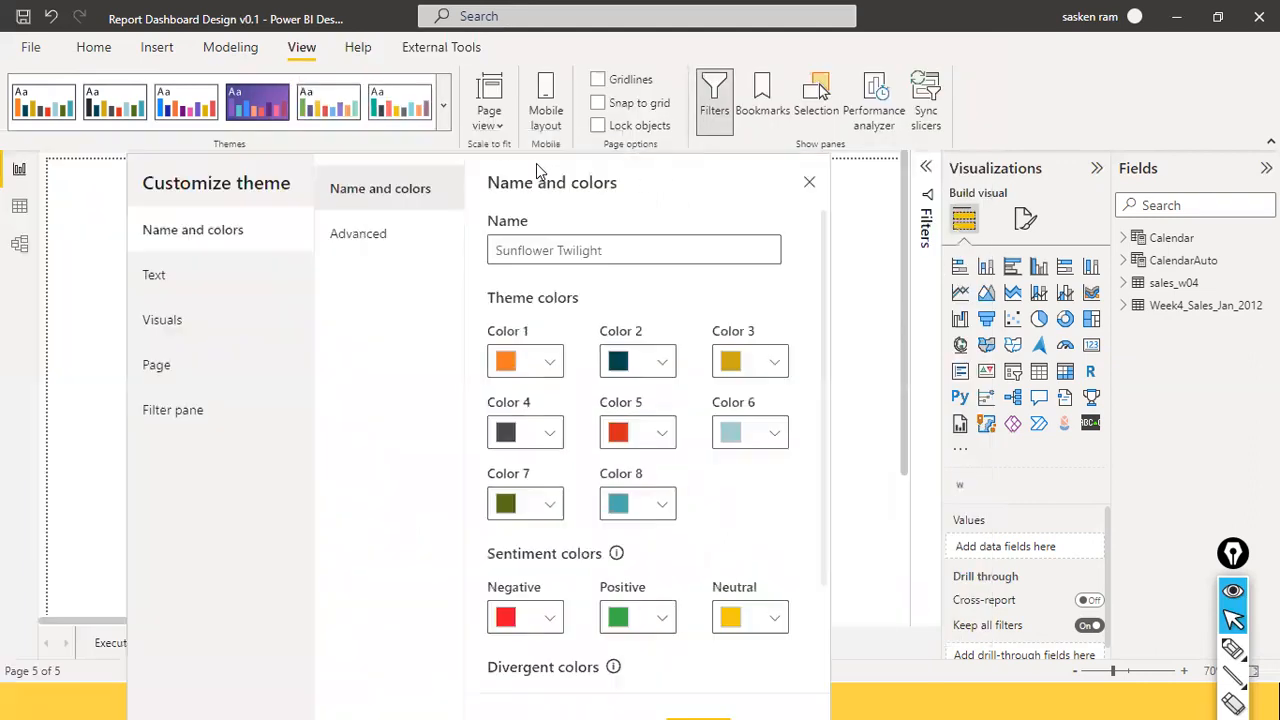
left_click(199, 288)
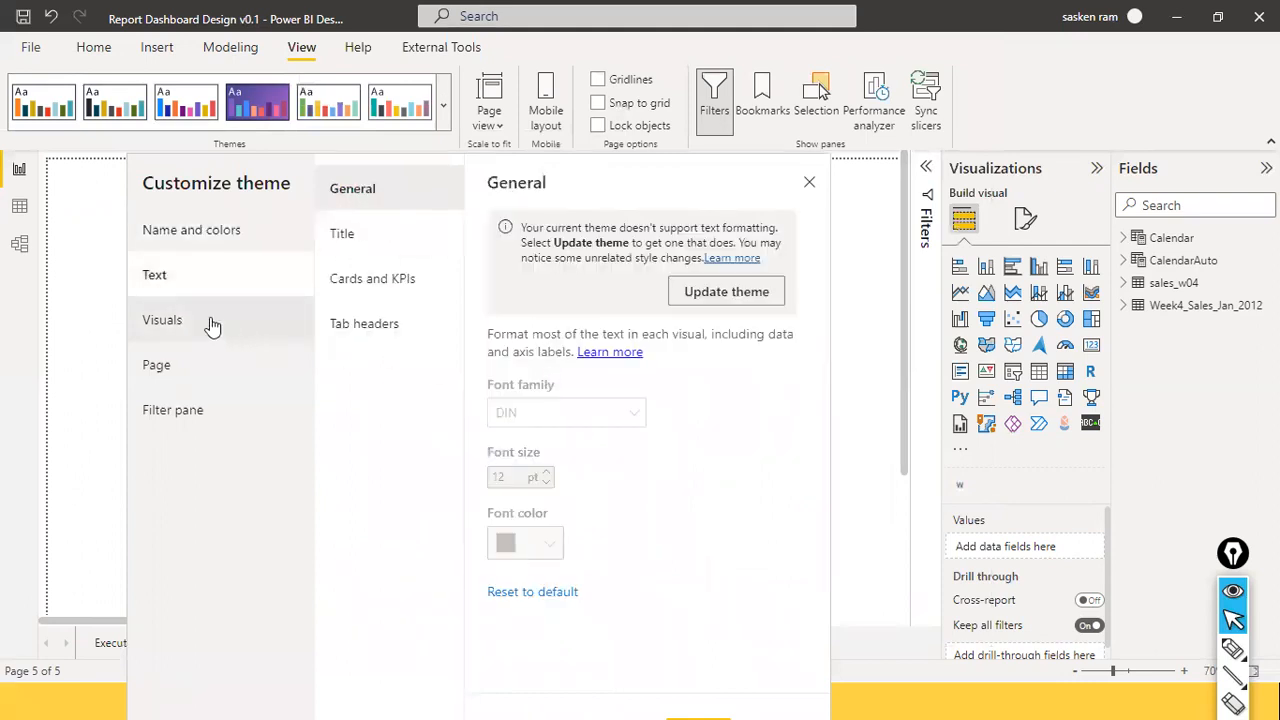
left_click(211, 324)
left_click(188, 372)
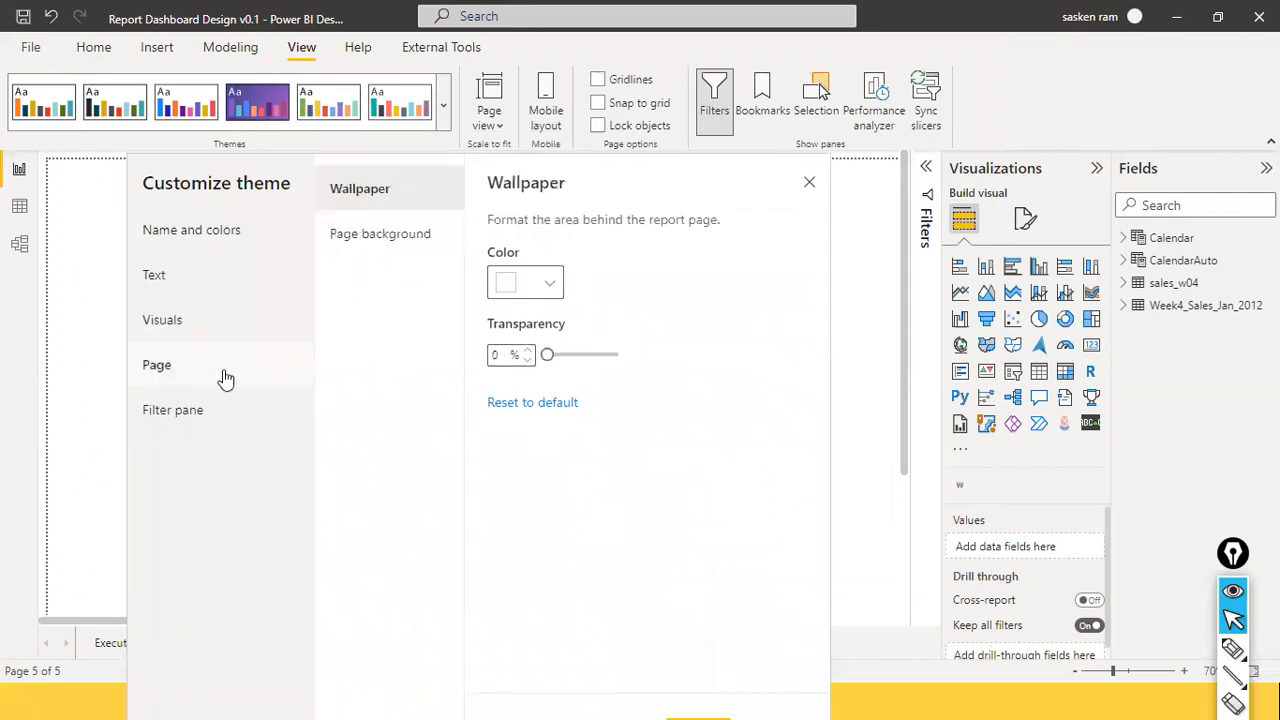
left_click(214, 409)
left_click(231, 236)
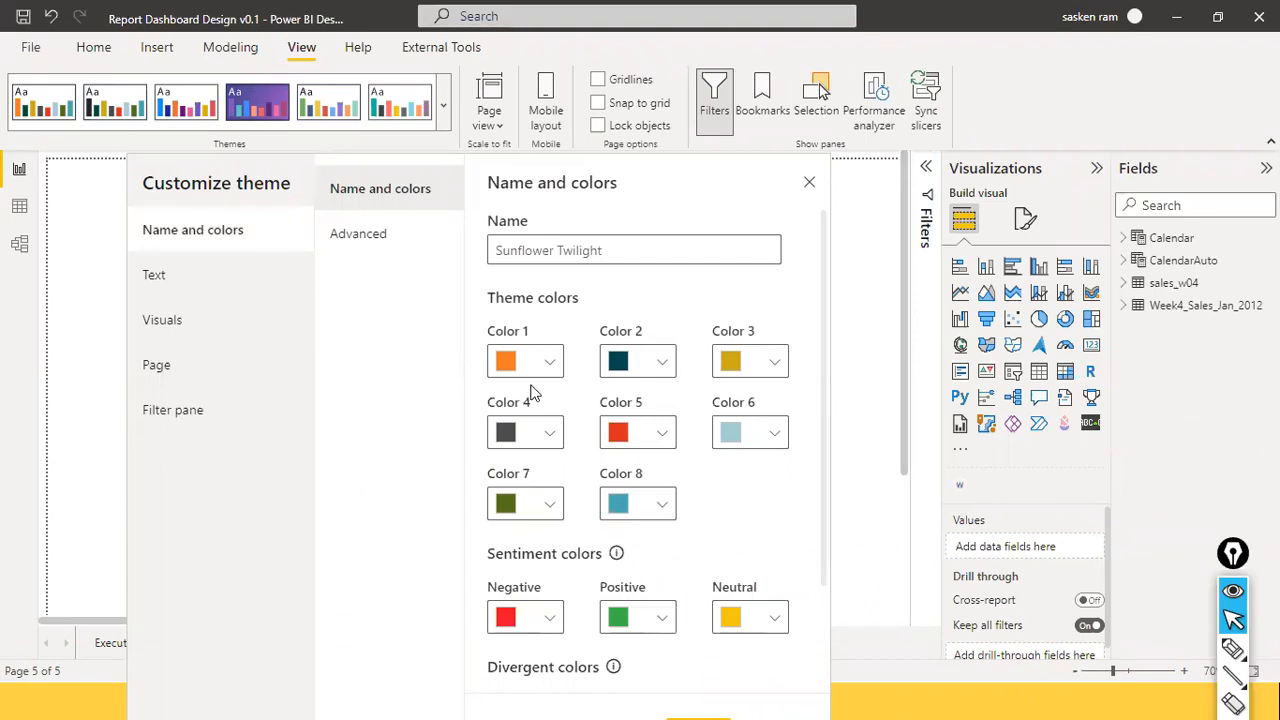
Bring the Notepad colour-code notes forward and highlight the background colour description.
key("alt+Tab")
key("alt+Tab")
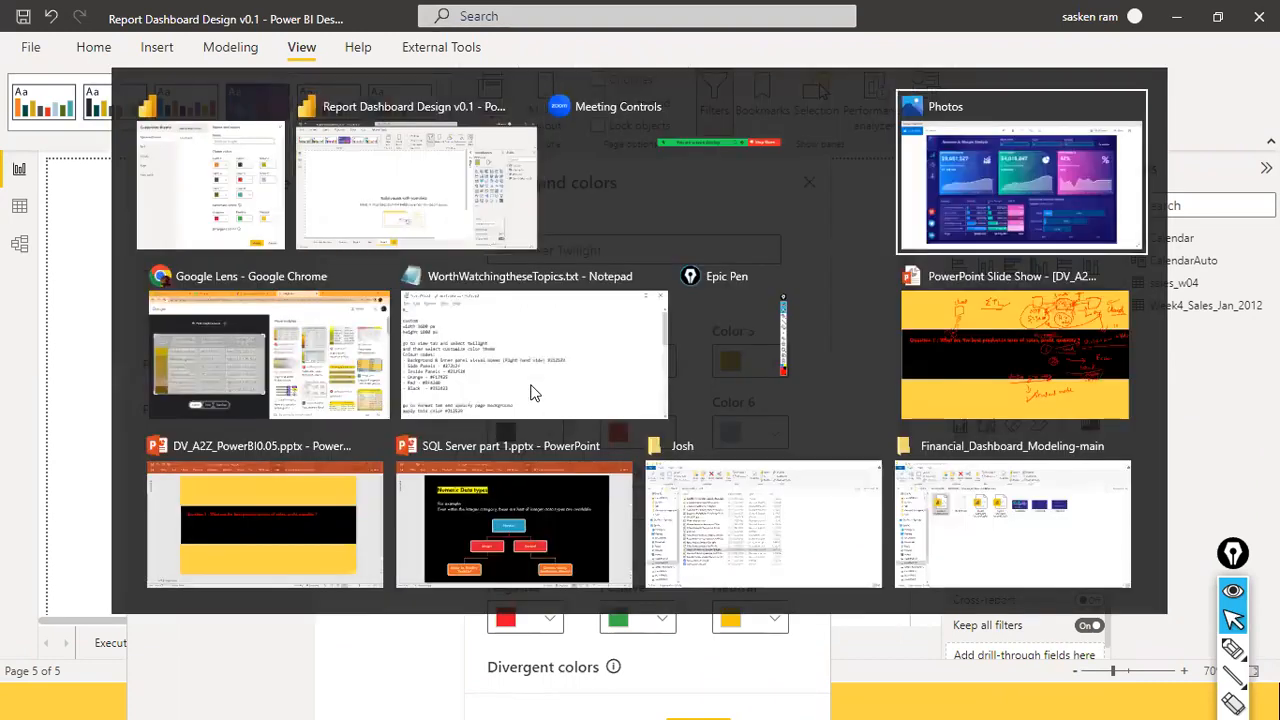
left_click(608, 391)
left_click(376, 483)
left_click_drag(180, 397, 459, 397)
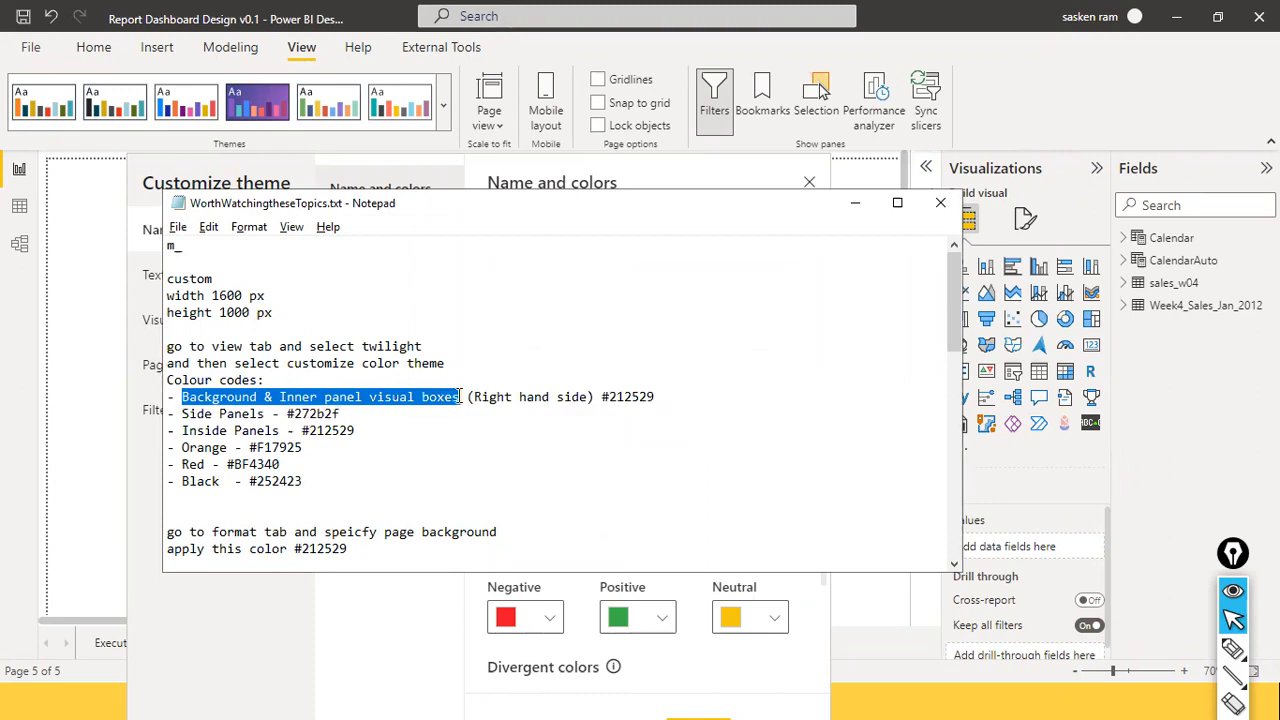
Select the #212529 background colour code in the Notepad notes.
left_click_drag(602, 397, 671, 398)
left_click(597, 397)
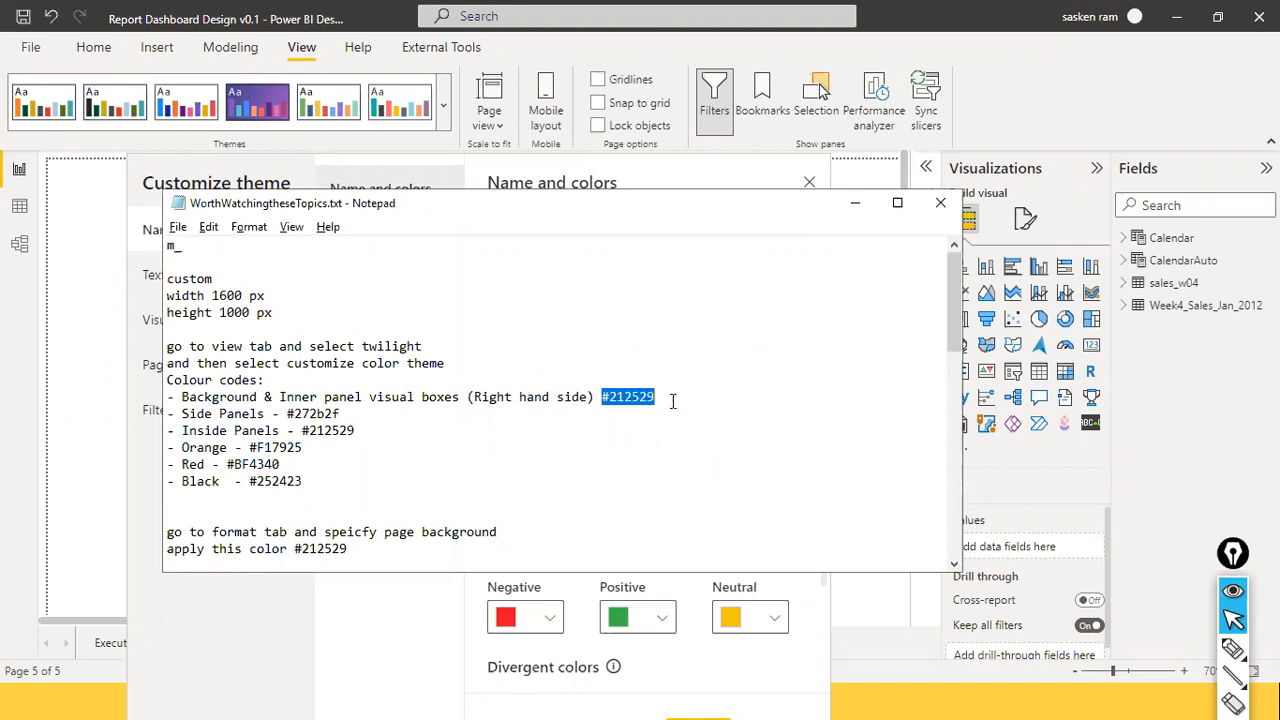
left_click(669, 398)
left_click_drag(601, 397, 691, 410)
left_click(675, 402)
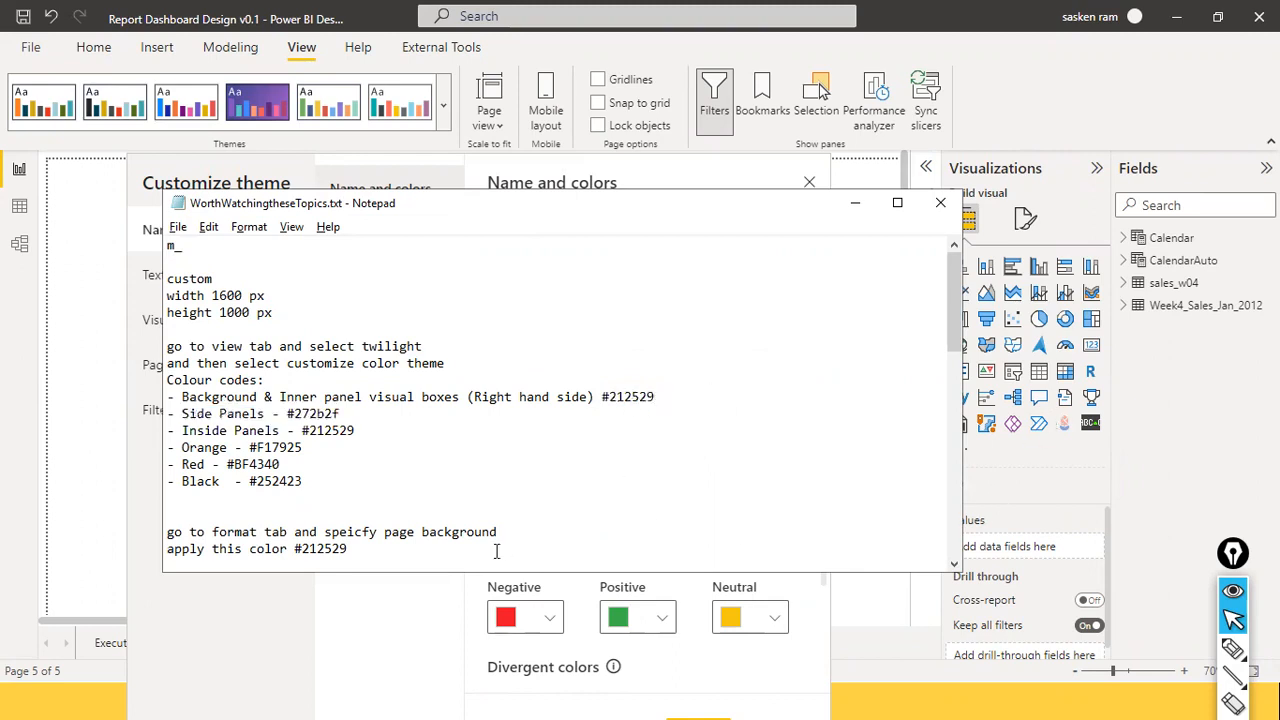
Open theme Color 1's colour editor and reselect just the #212529 code in Notepad.
key("alt+Tab")
left_click(551, 367)
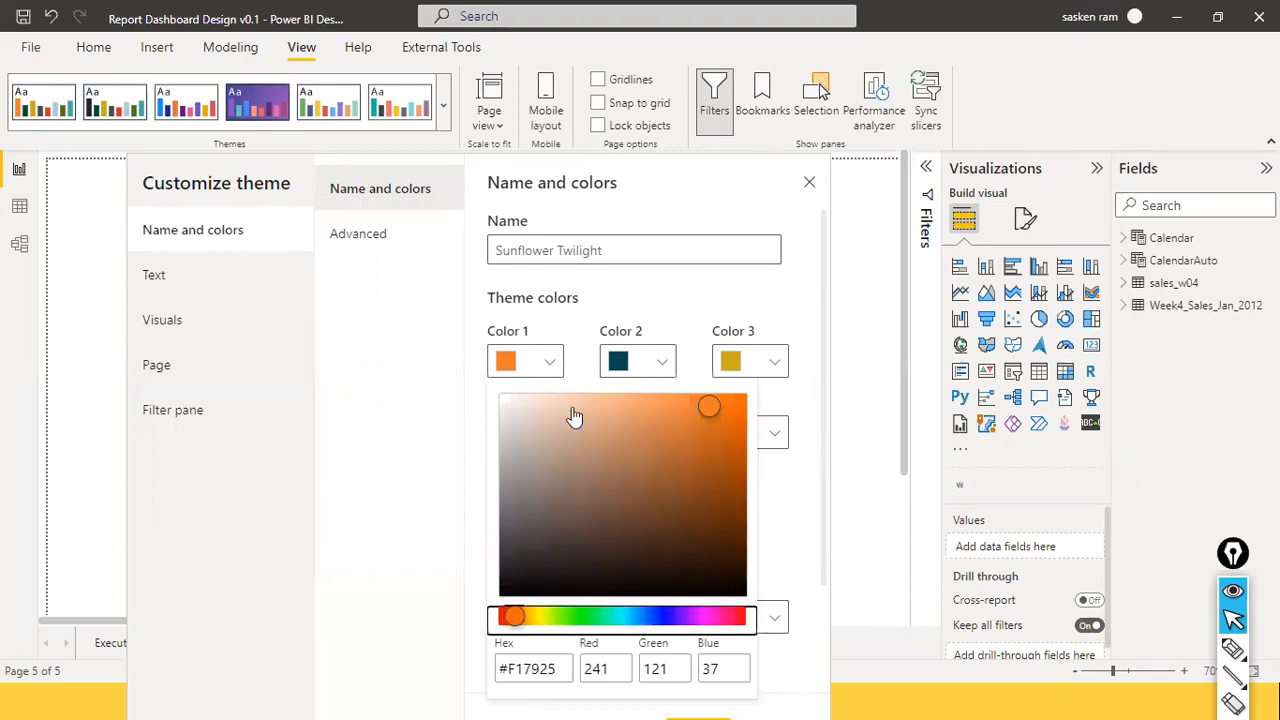
key("alt+Tab")
left_click_drag(600, 397, 640, 397)
key("alt+Tab")
key("alt+Tab")
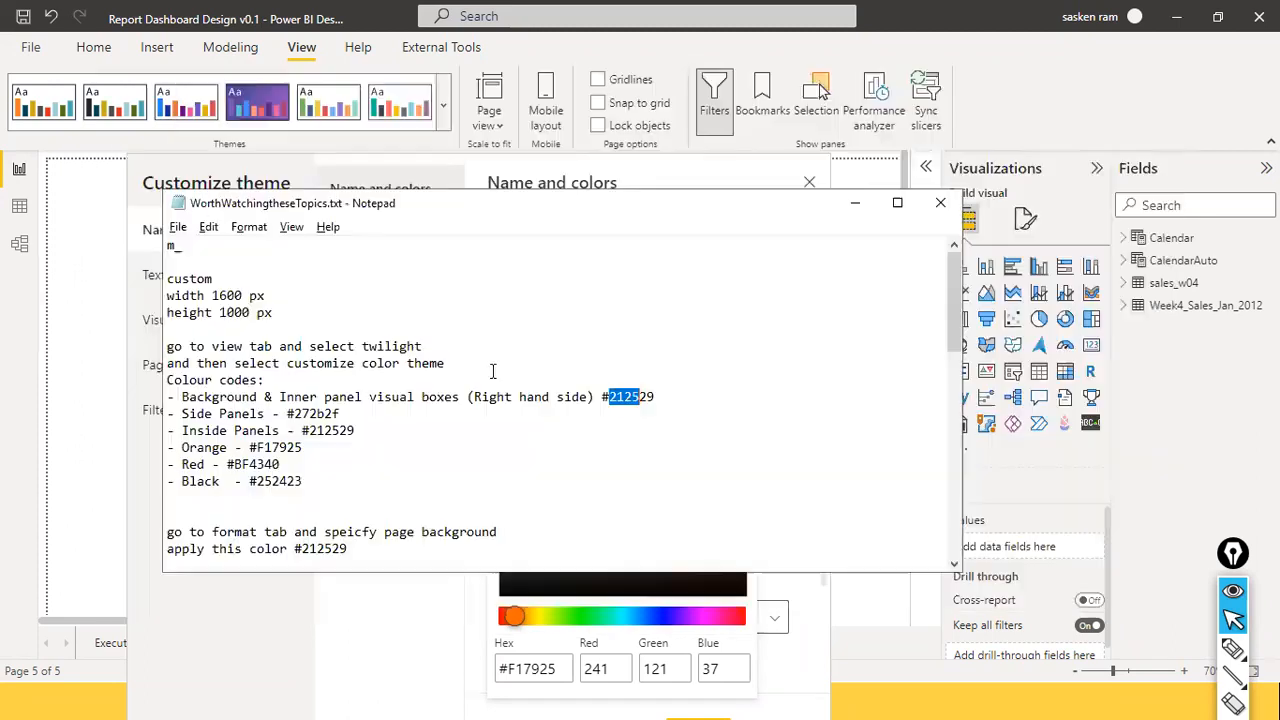
mouse_move(661, 408)
left_mouse_down()
mouse_move(603, 398)
mouse_move(661, 402)
left_mouse_up()
key("ctrl+c")
left_click(717, 400)
left_click(650, 398)
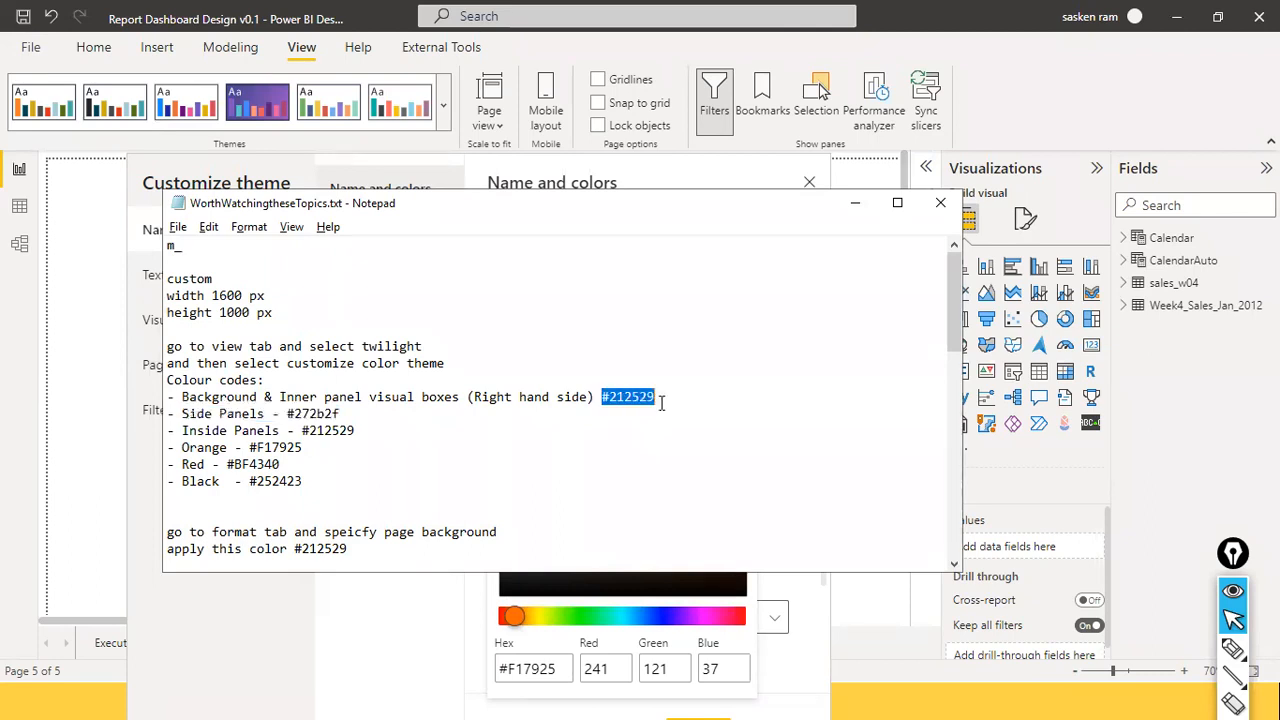
Replace theme Color 1's hex value #F17925 with the pasted #212529.
key("alt+Tab")
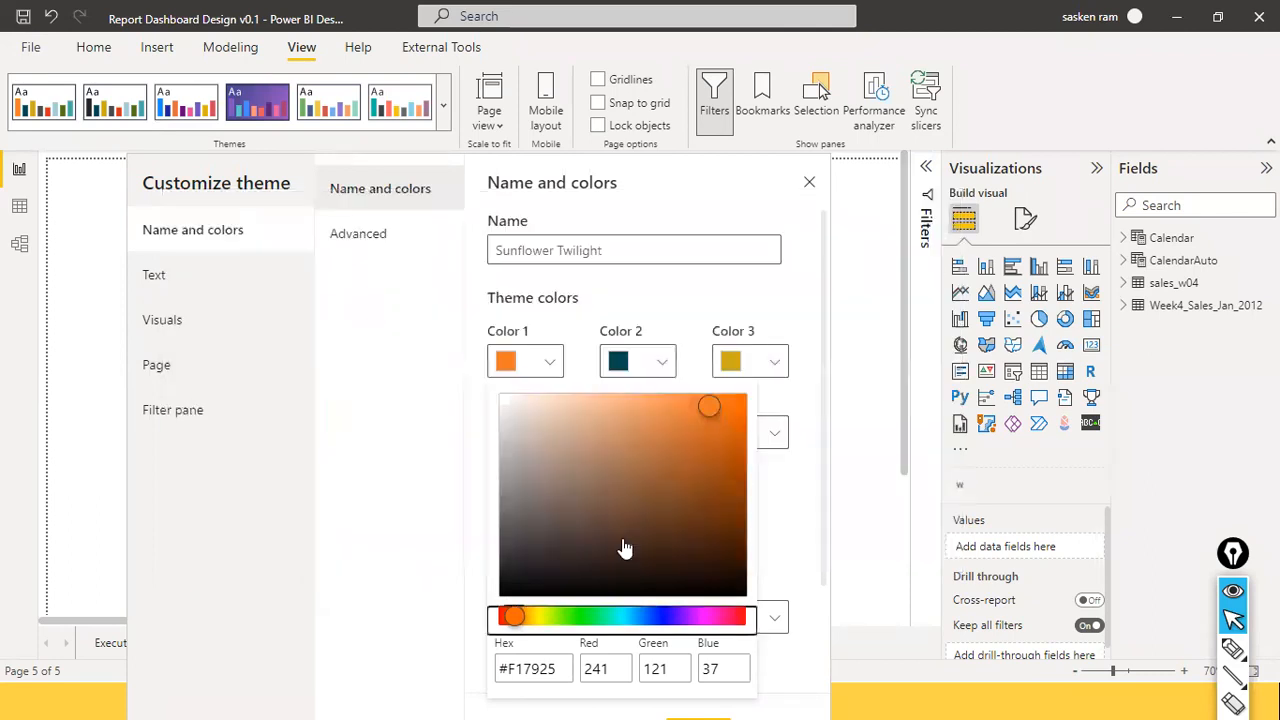
left_click(558, 663)
key("ctrl+a")
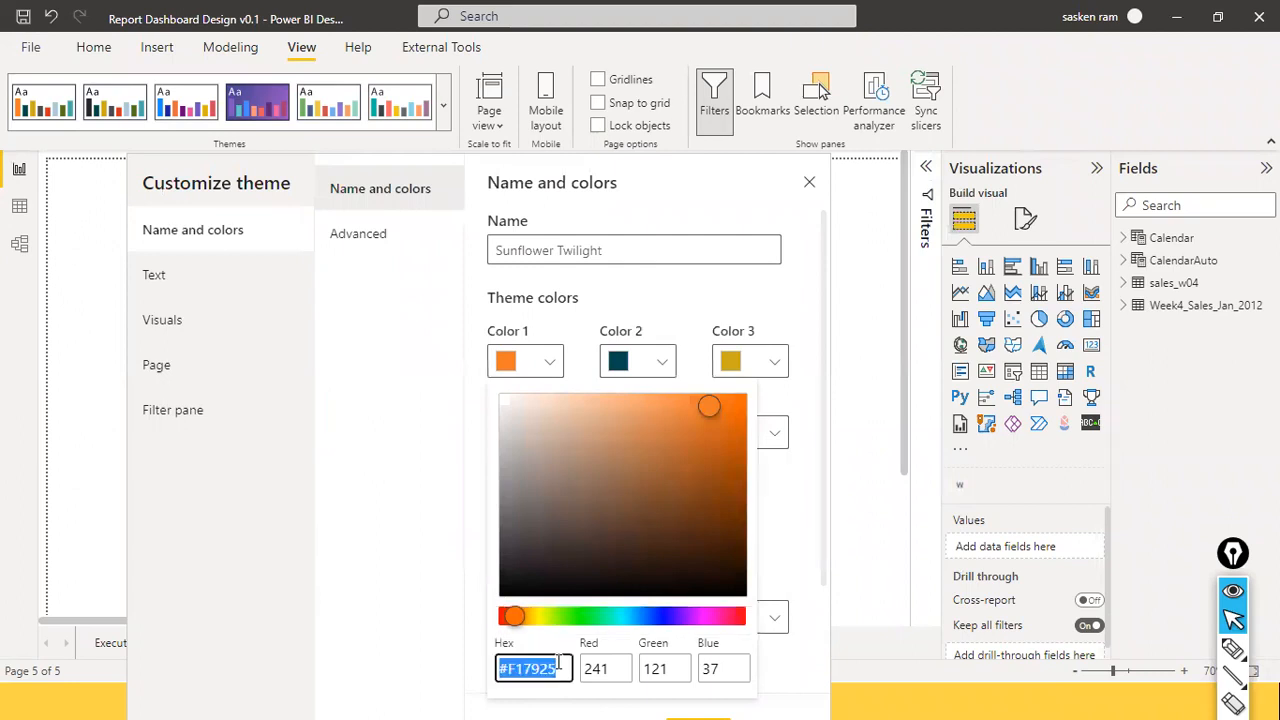
key("ctrl+v")
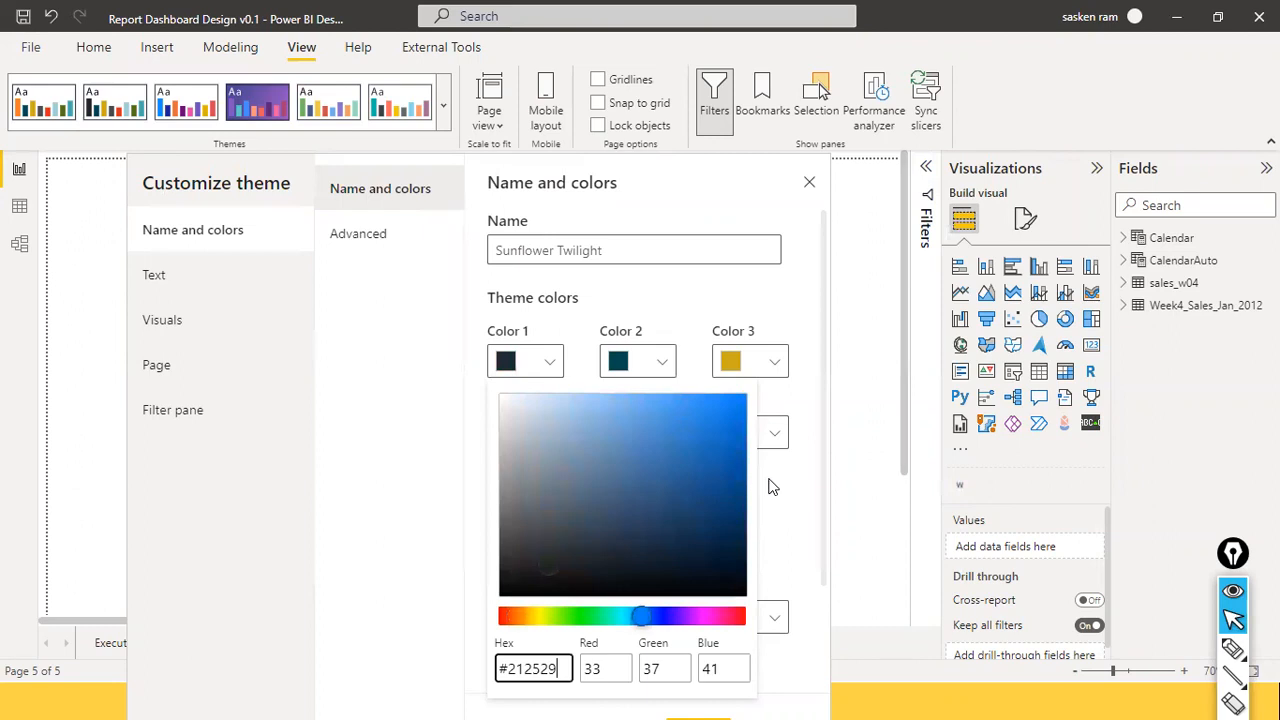
left_click(627, 187)
left_click(567, 134)
left_click(893, 510)
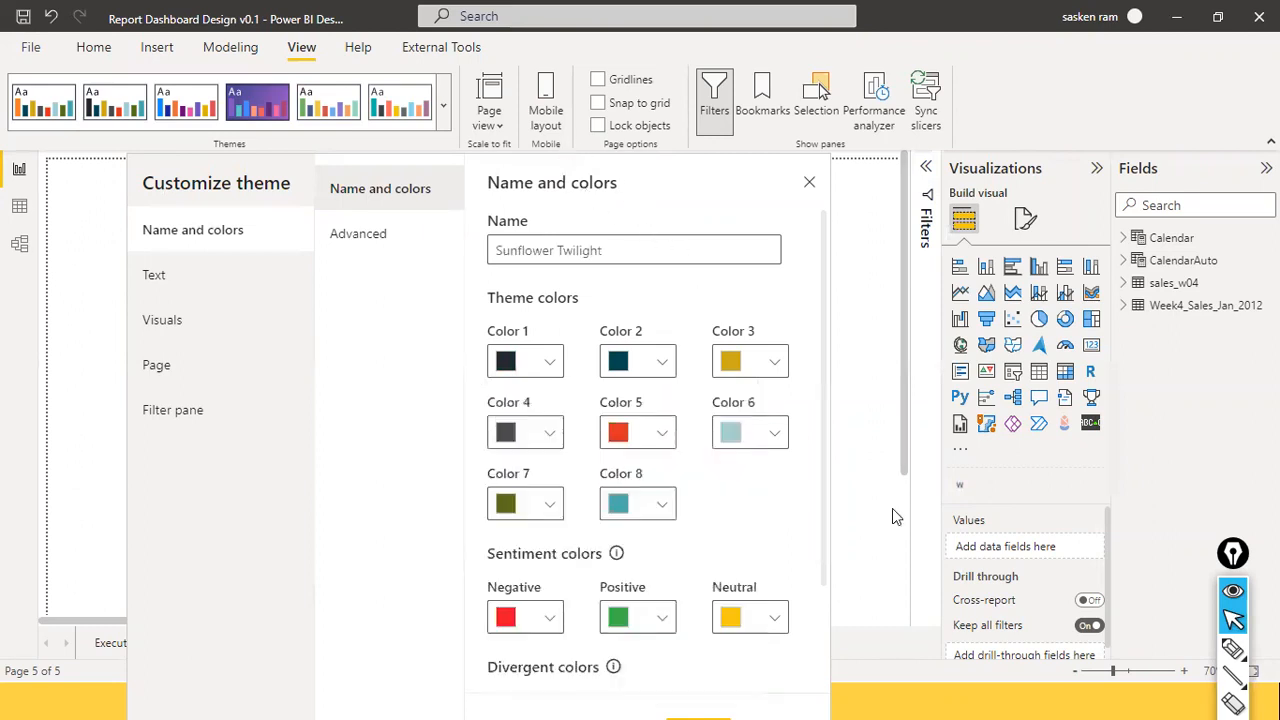
Re-paste #212529 into Color 1, then apply the customized Sunflower Twilight theme.
left_click(553, 366)
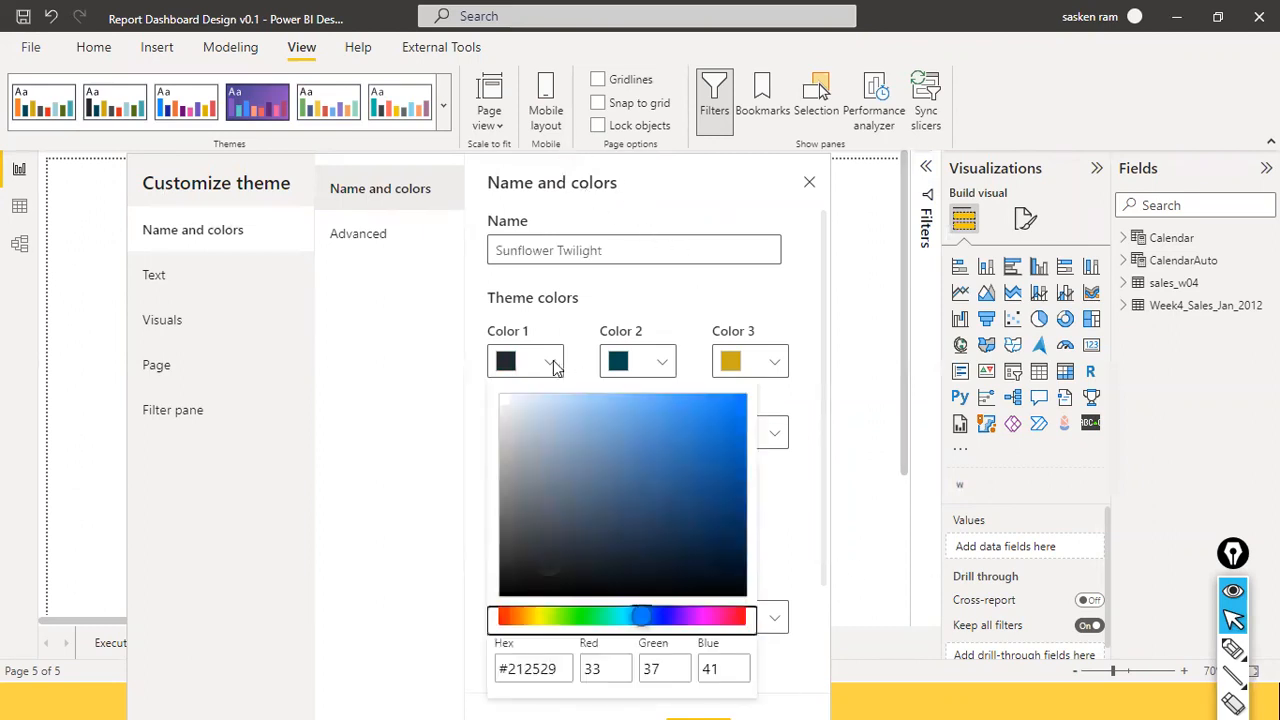
left_click(558, 670)
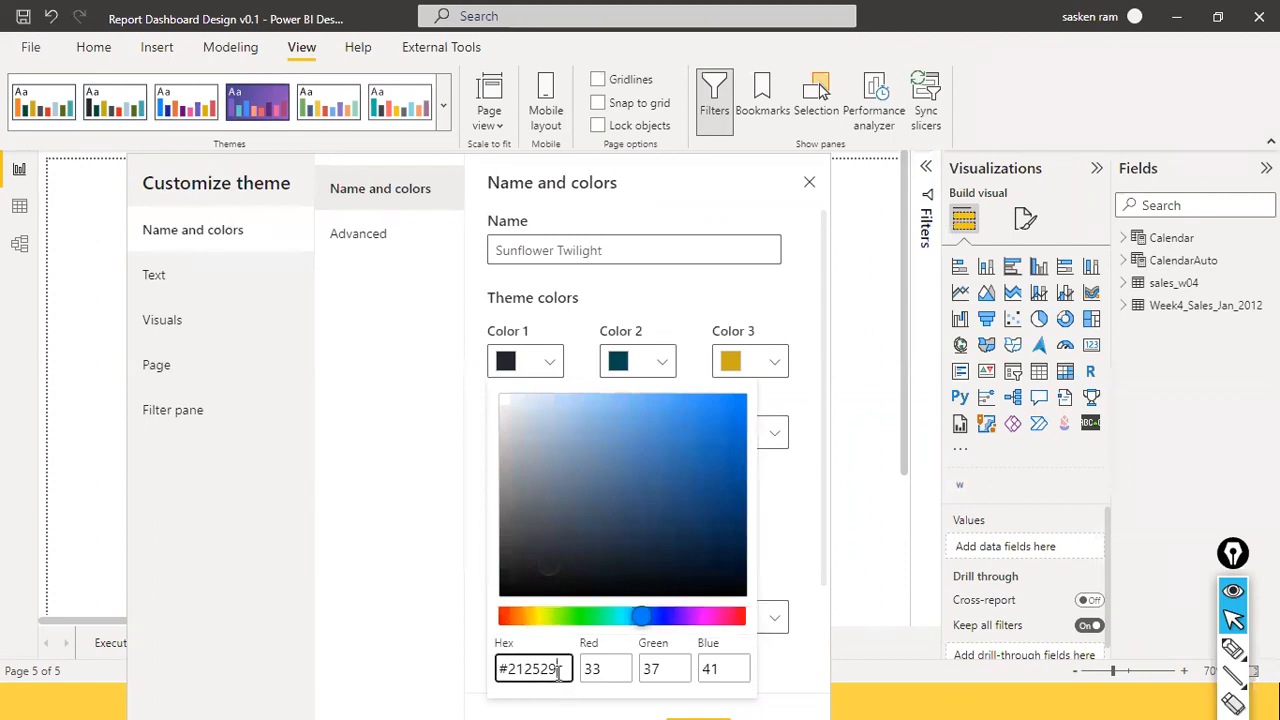
key("ctrl+a")
key("ctrl+v")
left_click(815, 642)
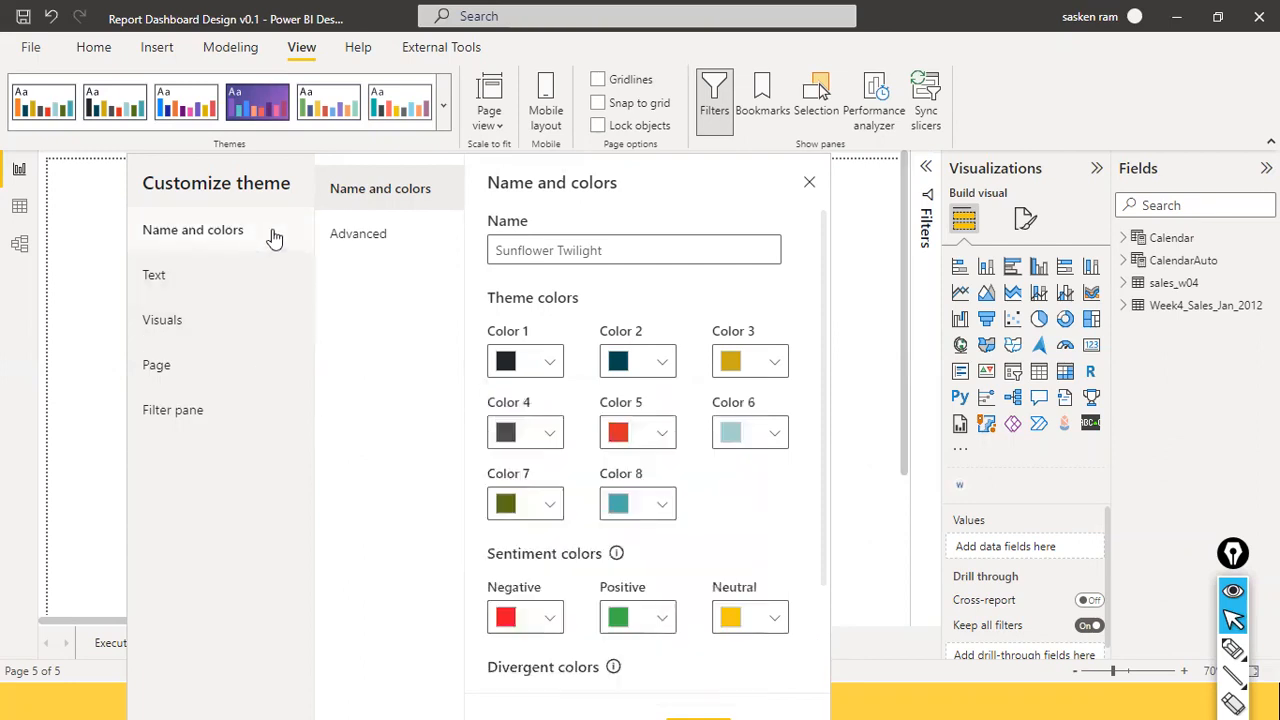
left_click_drag(267, 183, 144, 47)
left_click(566, 599)
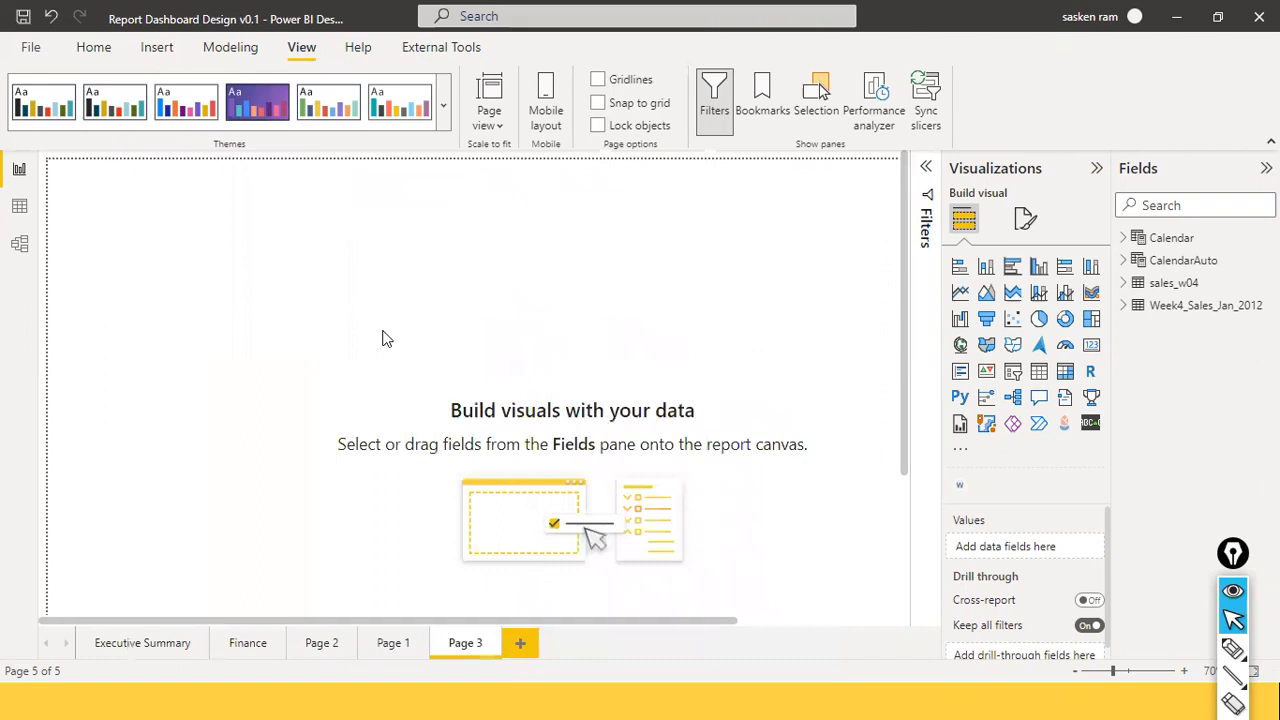
Open Format page, expand Page information, and scroll to the 1600×1000 canvas and Canvas background settings.
left_click(1030, 222)
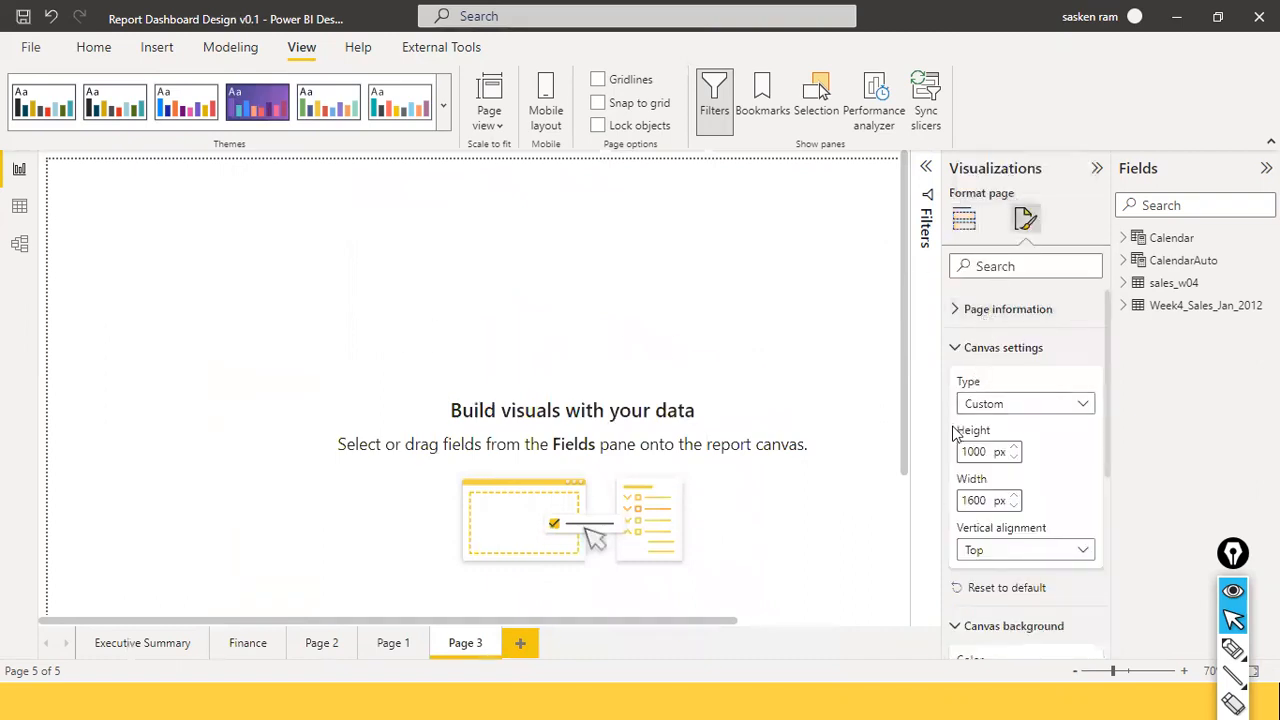
left_click(955, 309)
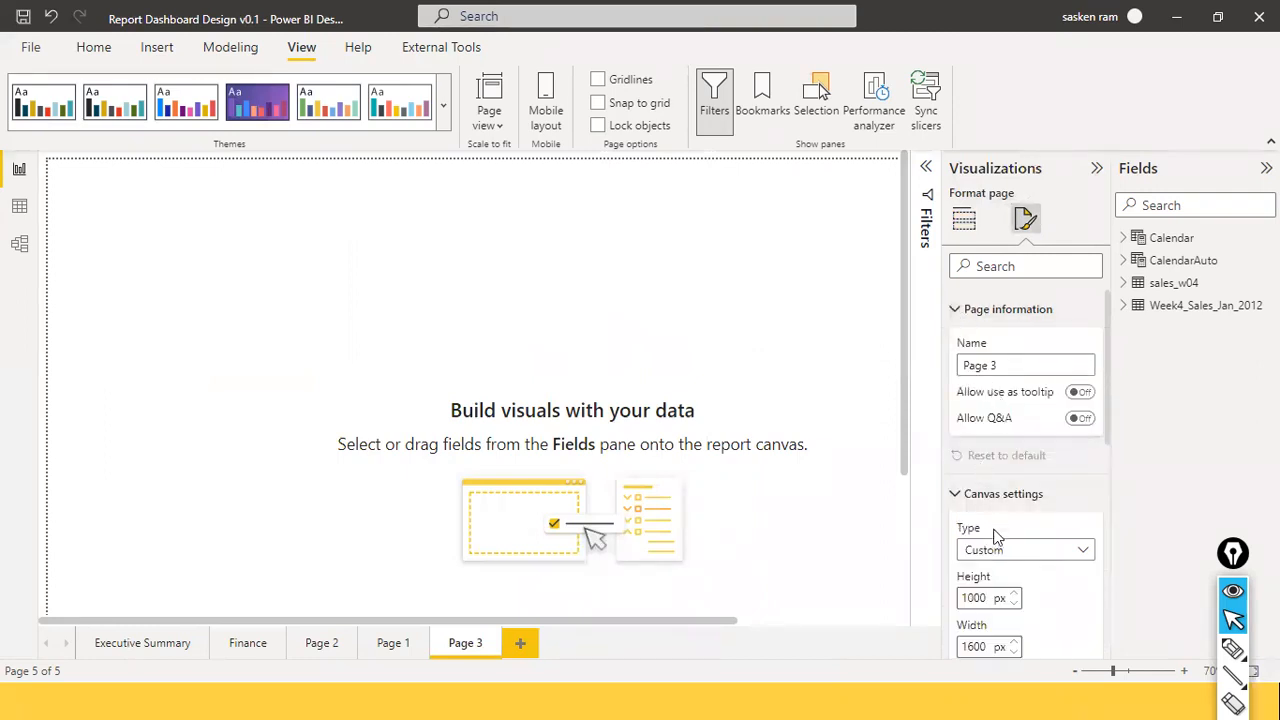
scroll(1000, 500, "down", 3)
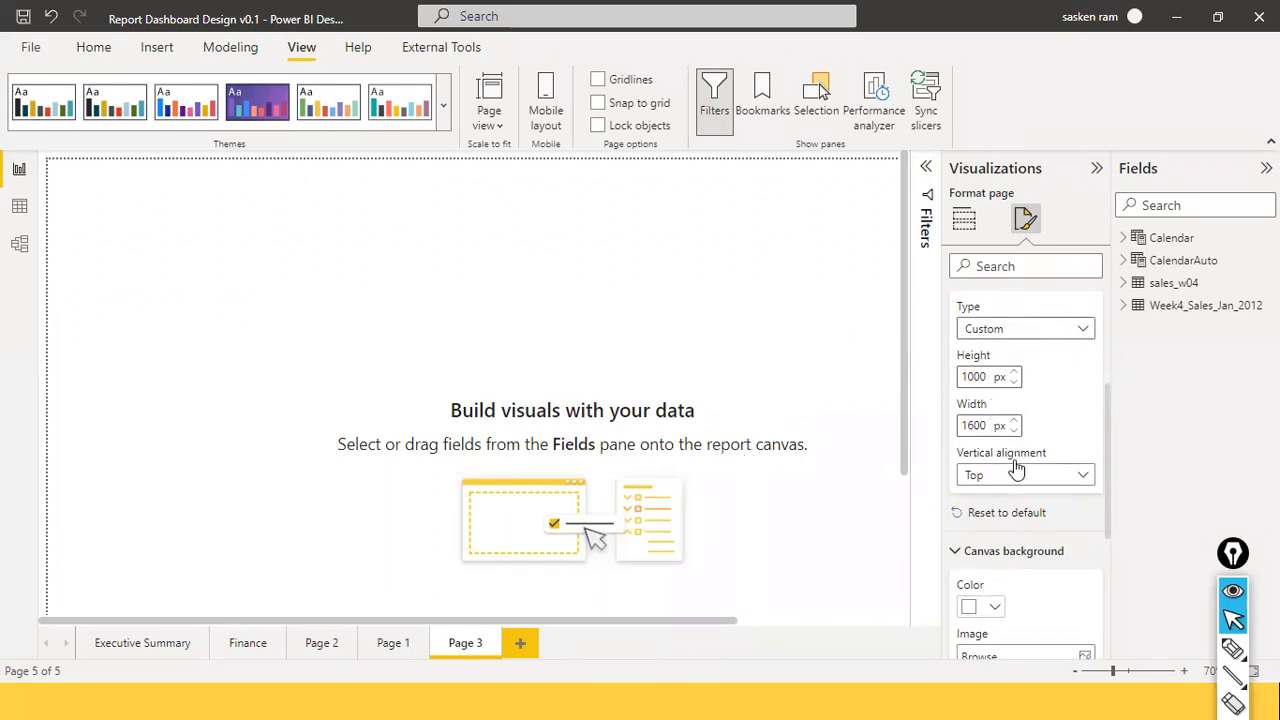
scroll(1027, 364, "up", 3)
scroll(1030, 360, "down", 5)
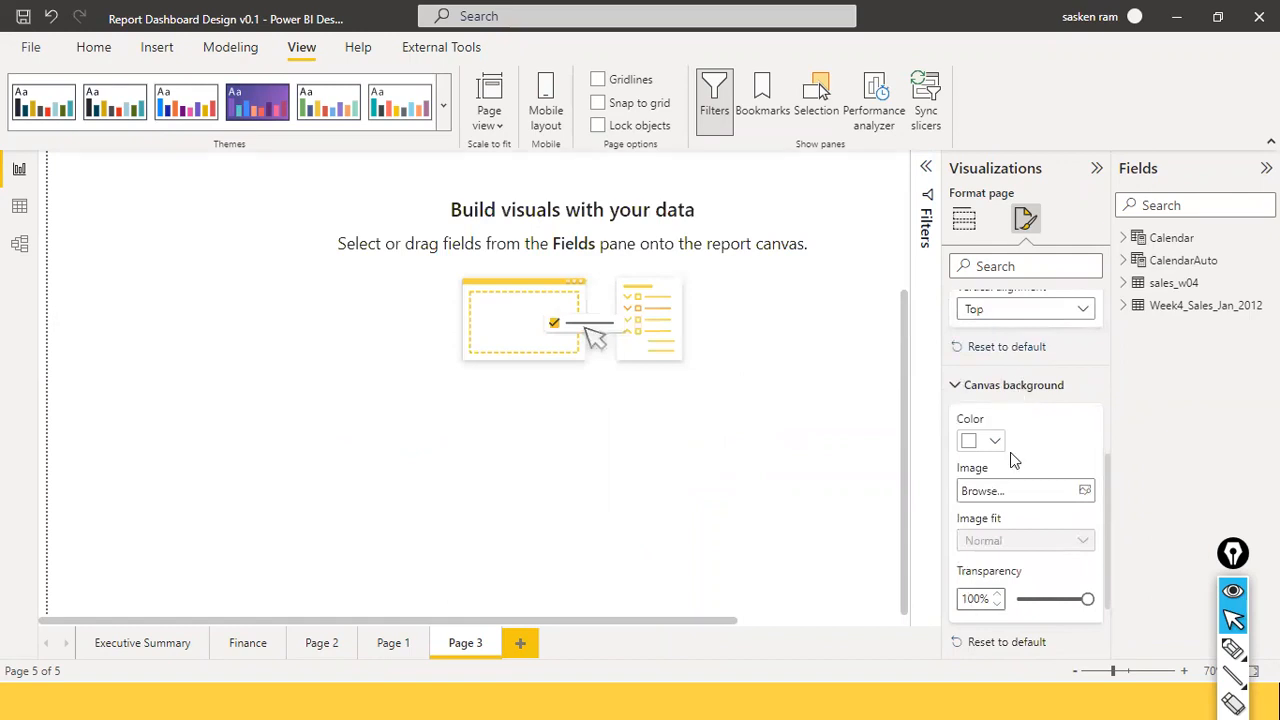
scroll(1020, 510, "down", 2)
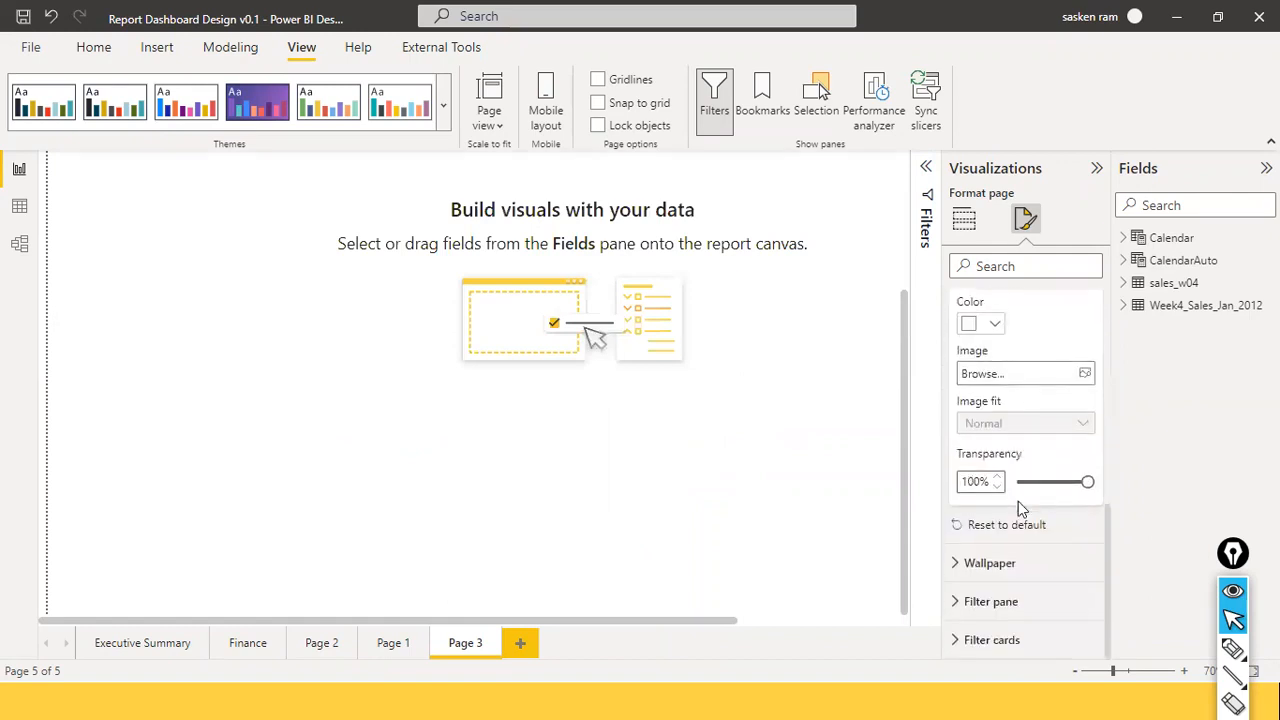
scroll(1018, 501, "up", 6)
scroll(1020, 470, "down", 2)
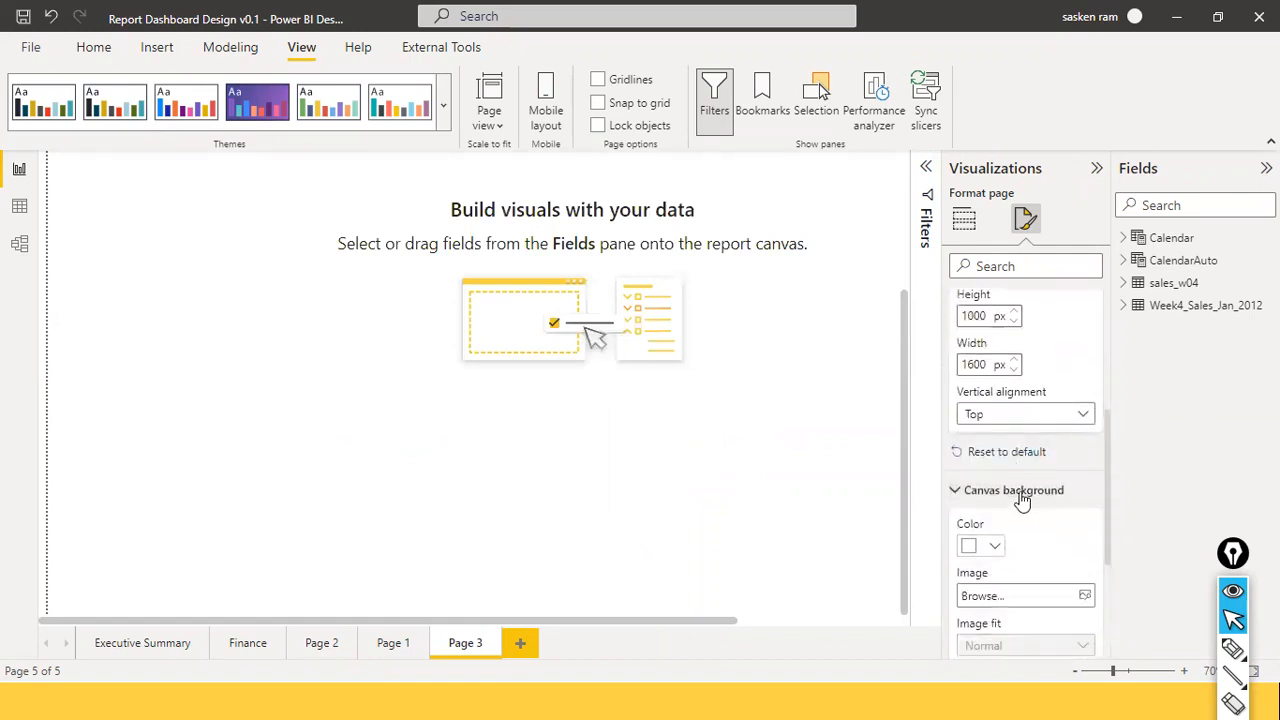
scroll(1021, 501, "down", 1)
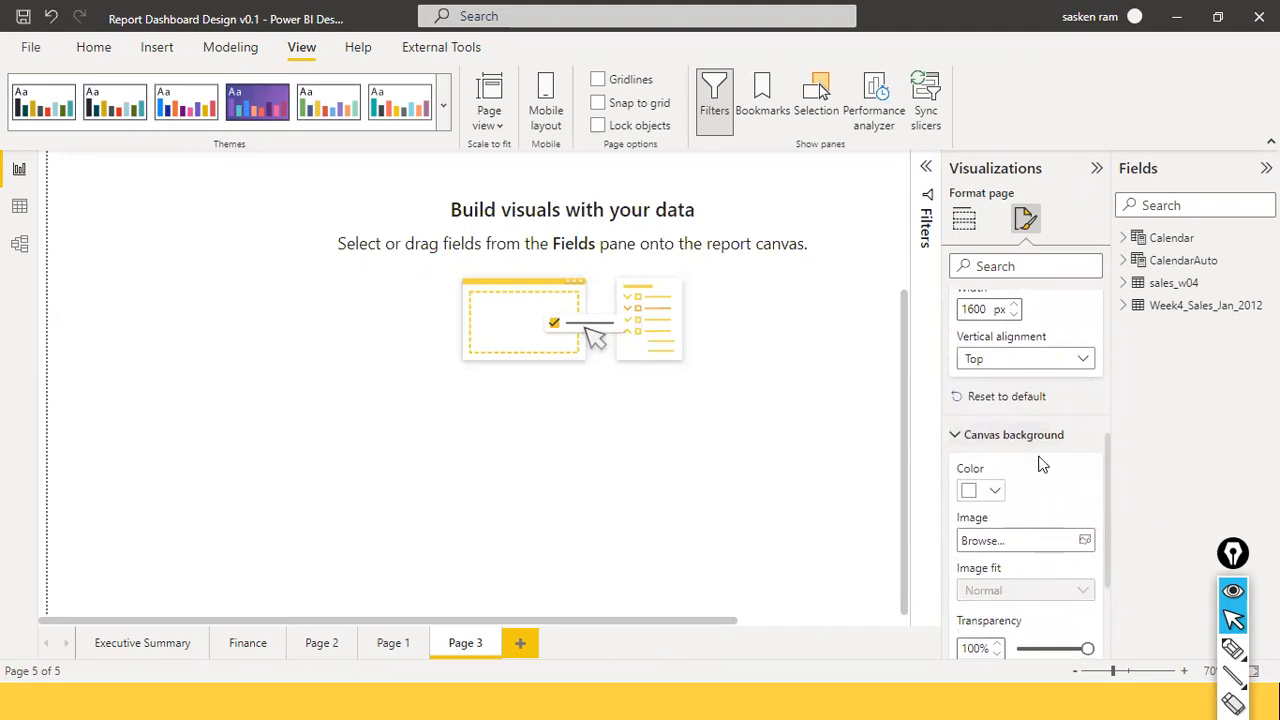
scroll(1040, 463, "down", 1)
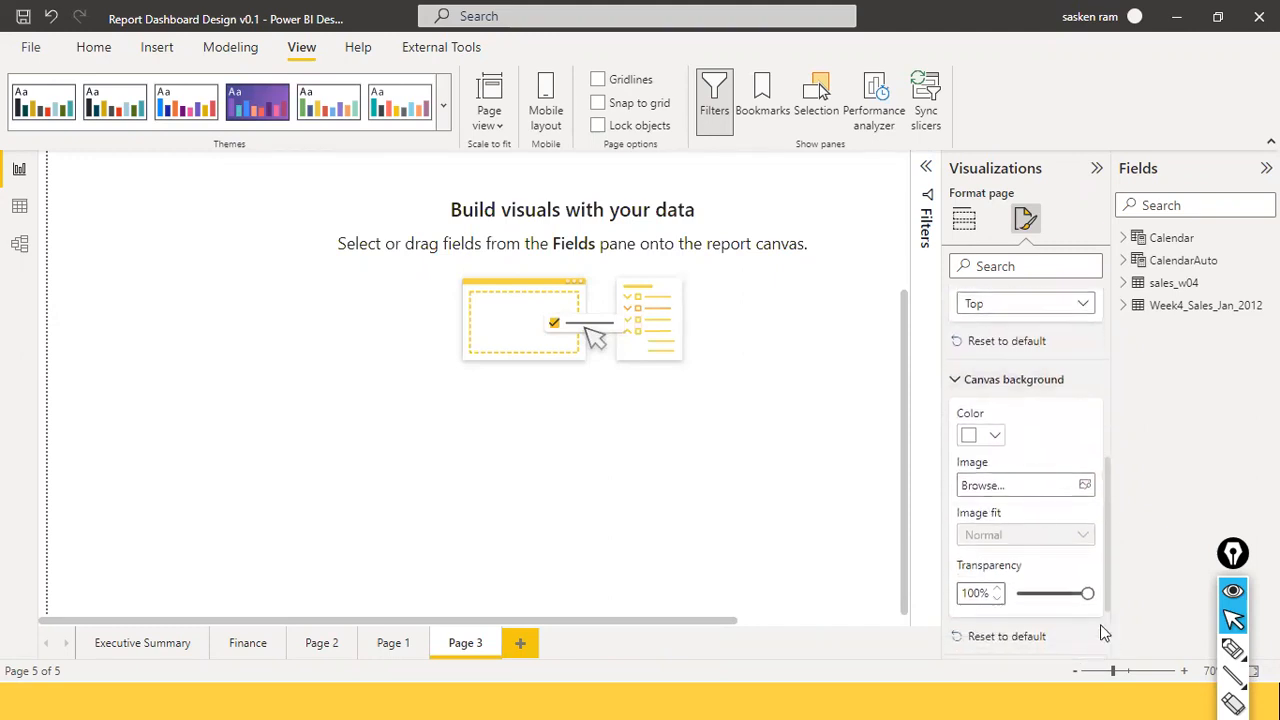
Set the canvas background colour to #212529 through More colors.
left_click_drag(1088, 594, 1018, 595)
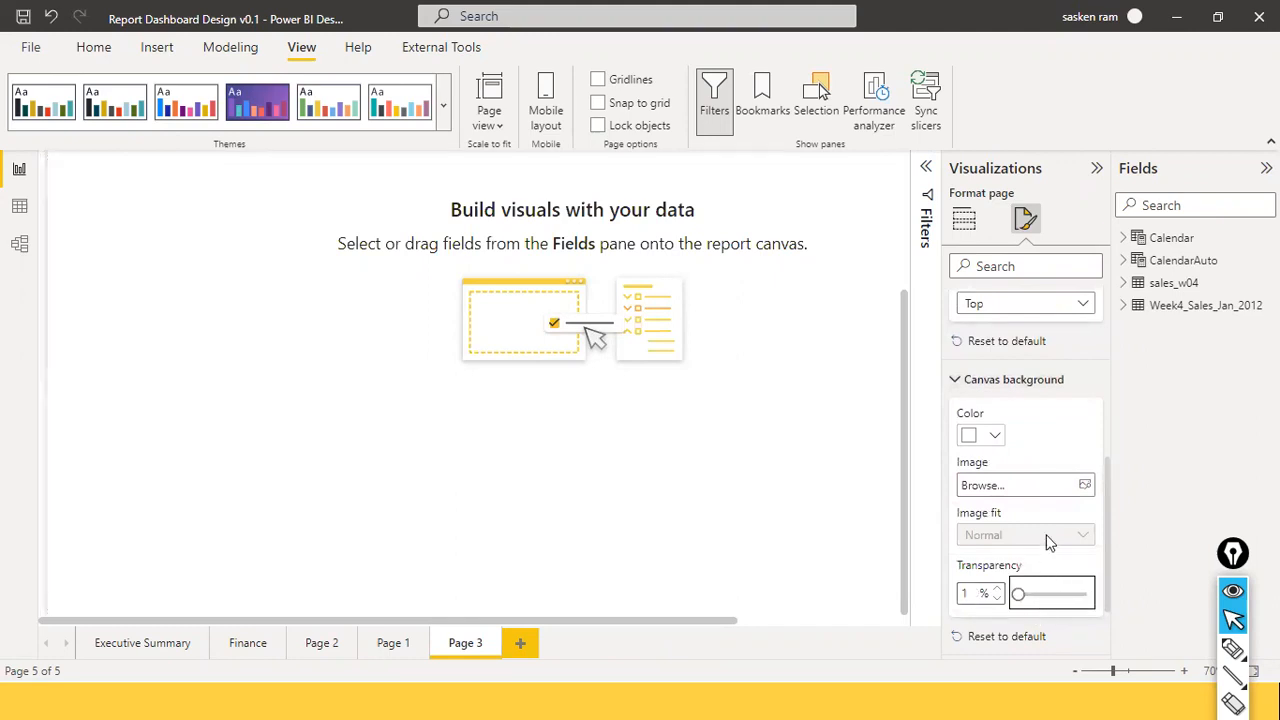
left_click(997, 434)
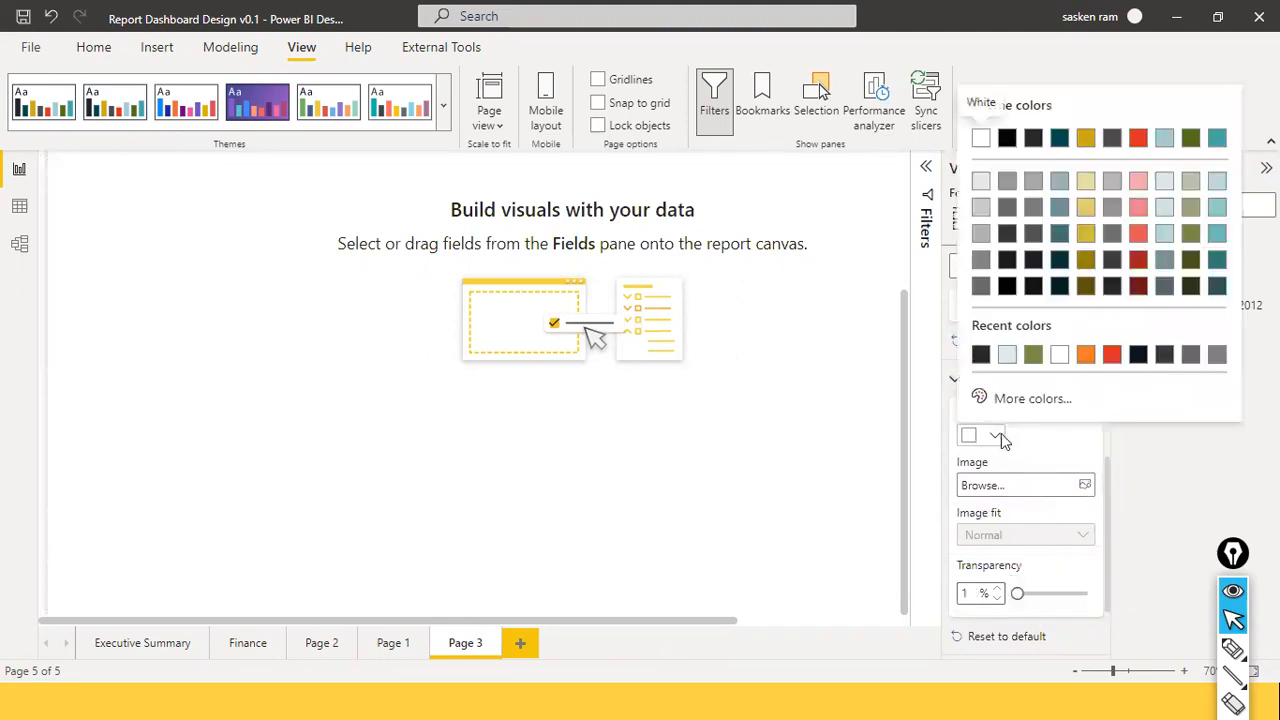
left_click(1016, 400)
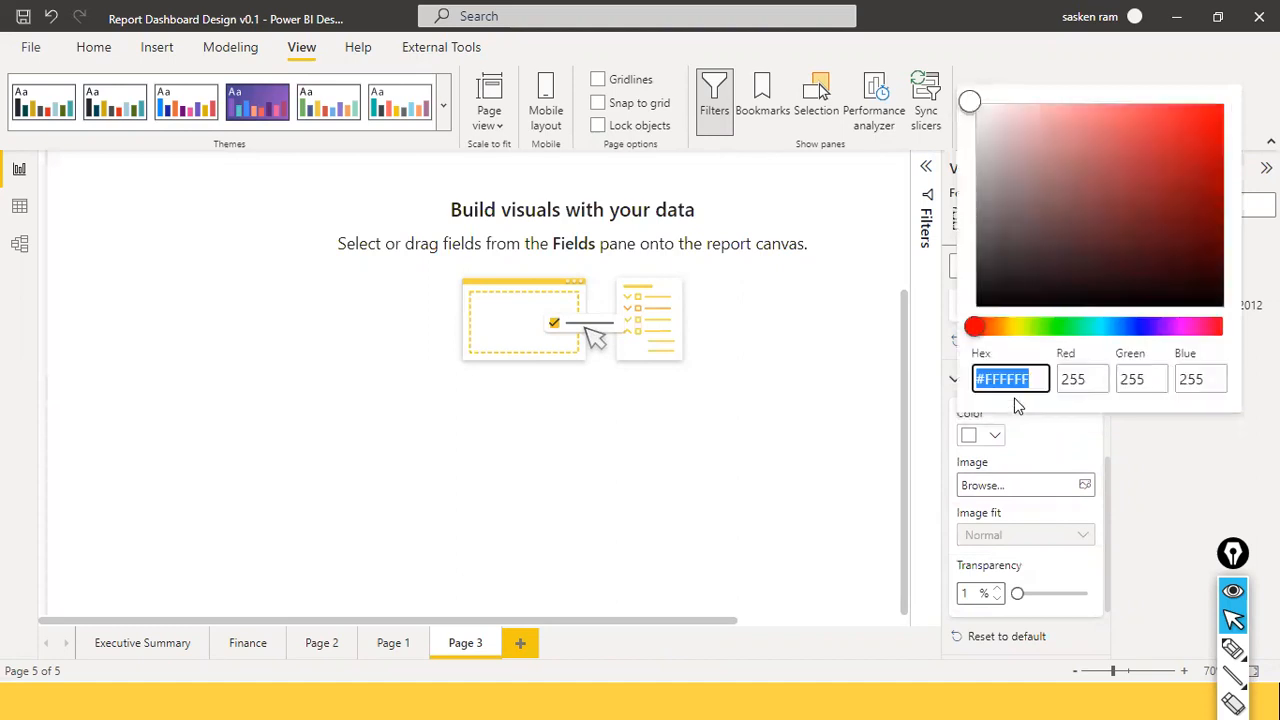
key("ctrl+v")
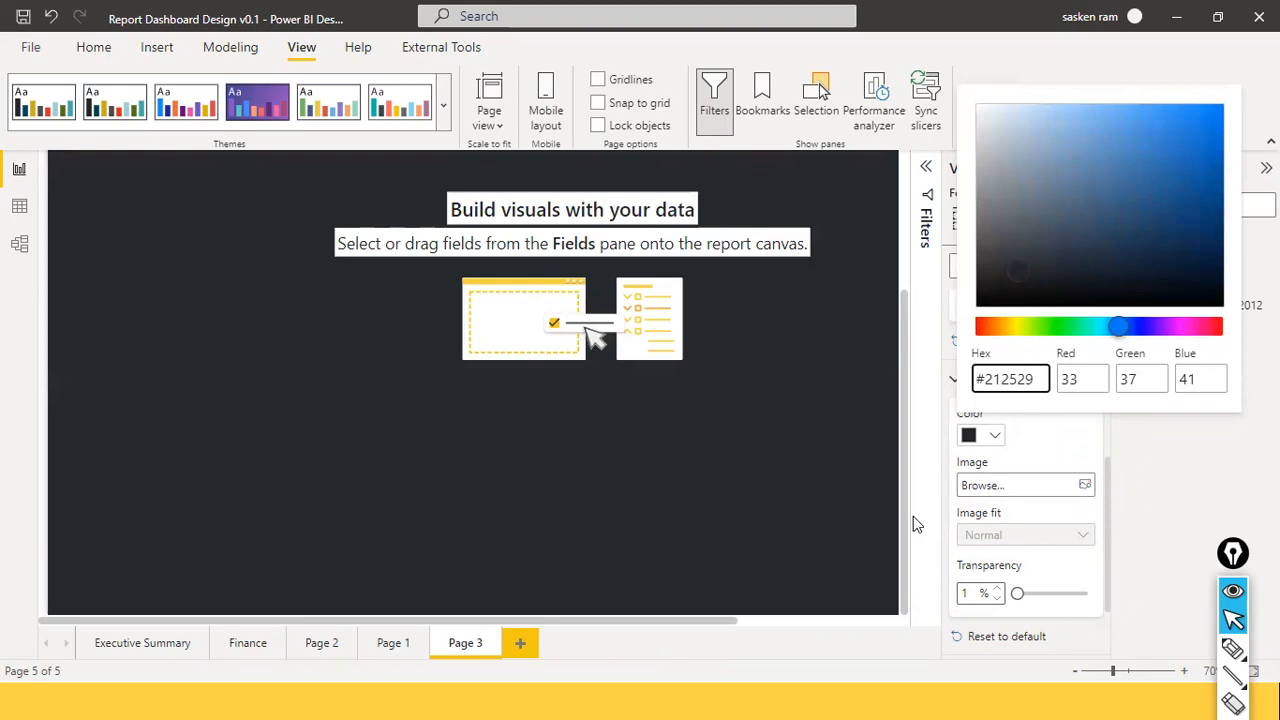
left_click(1077, 605)
left_click(1075, 592)
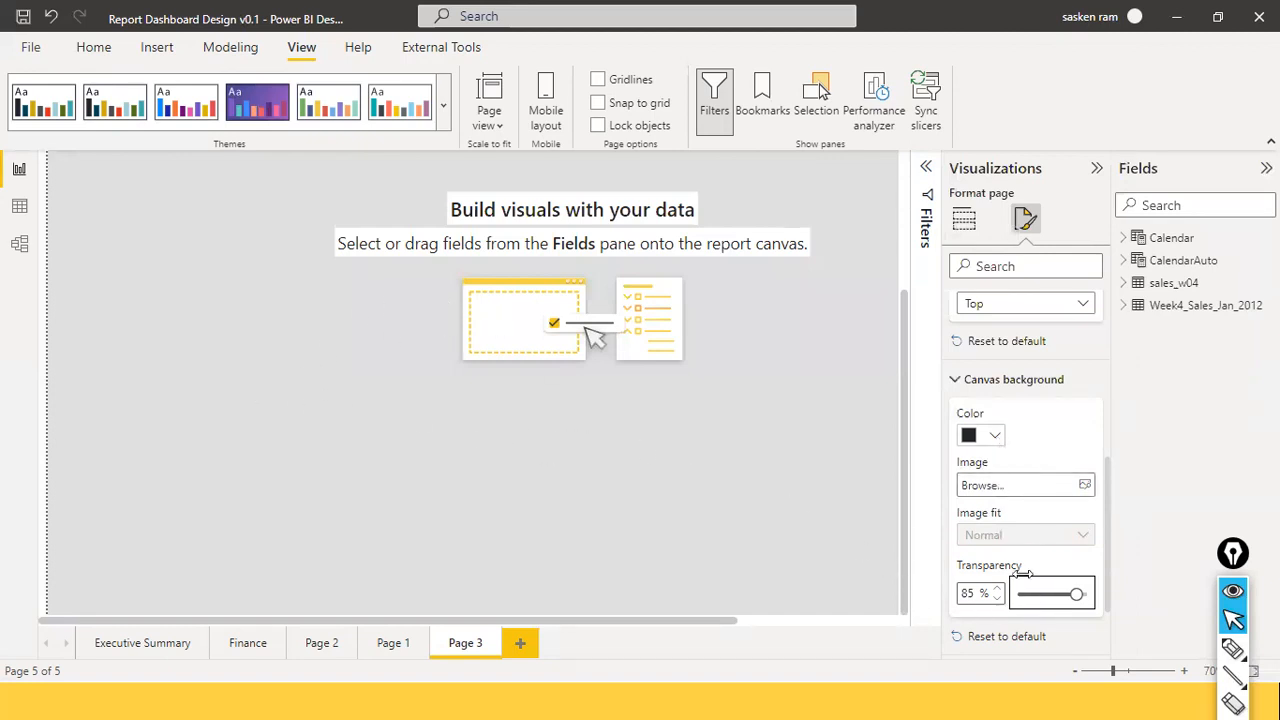
Lower canvas background transparency to 11% and compare with the Slide2.PNG reference dashboard.
left_click_drag(1077, 596, 1024, 597)
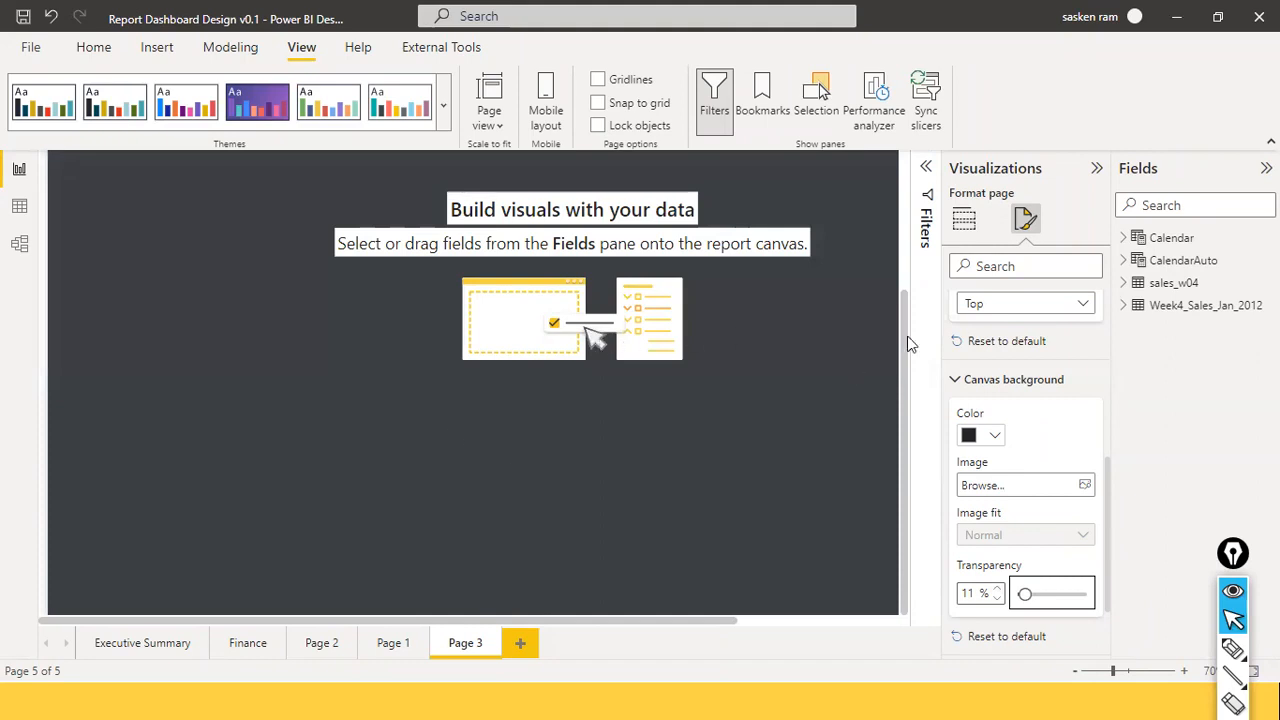
scroll(523, 491, "up", 3)
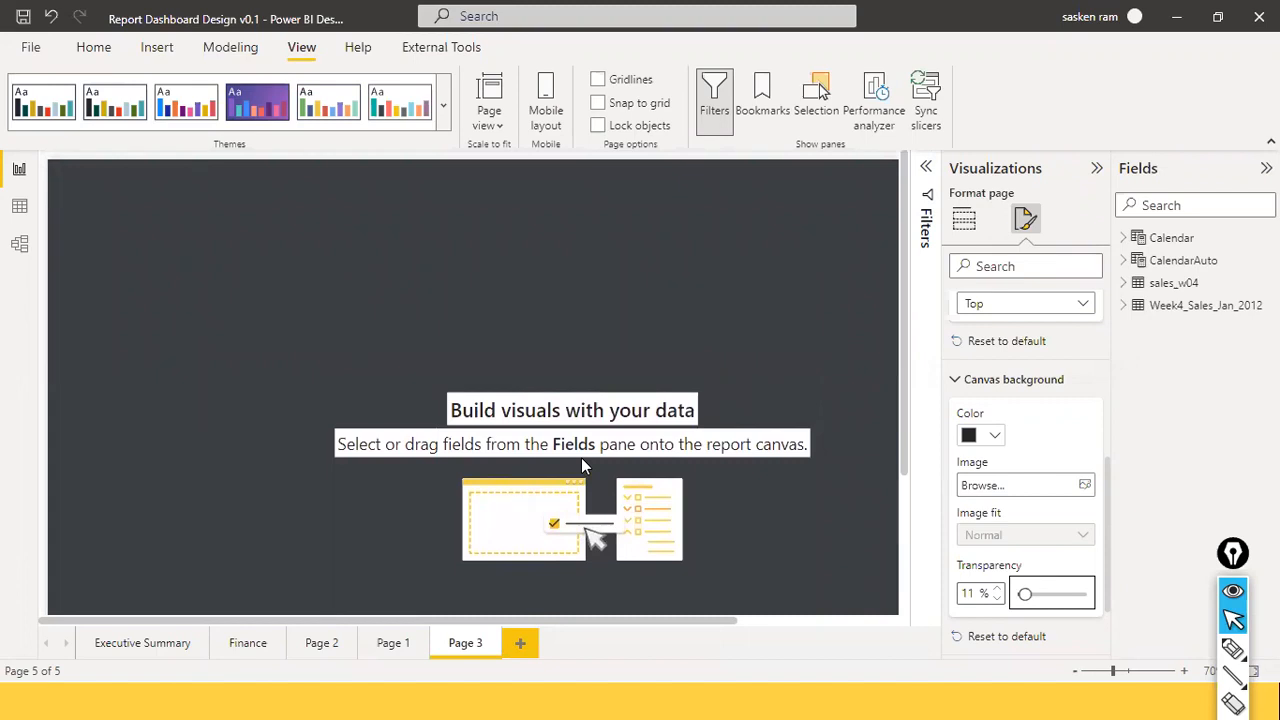
key("alt+Tab")
key("alt+Tab")
key("alt+Tab")
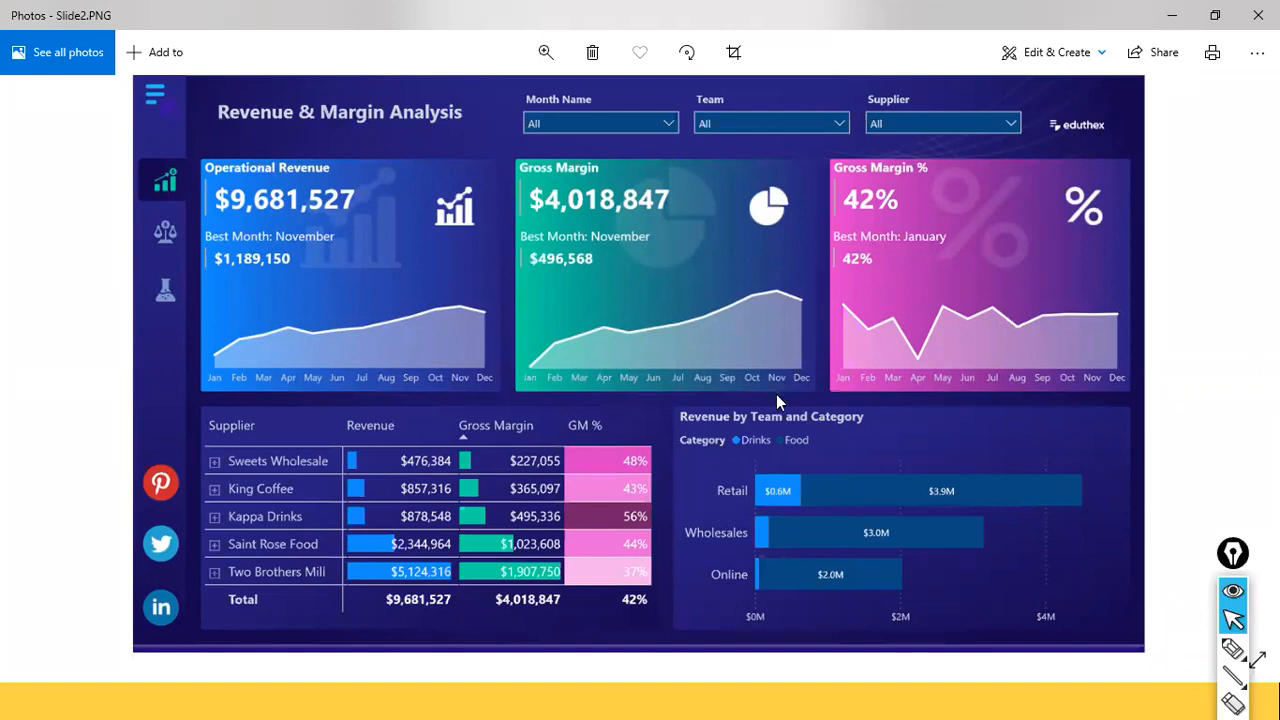
key("alt+Tab")
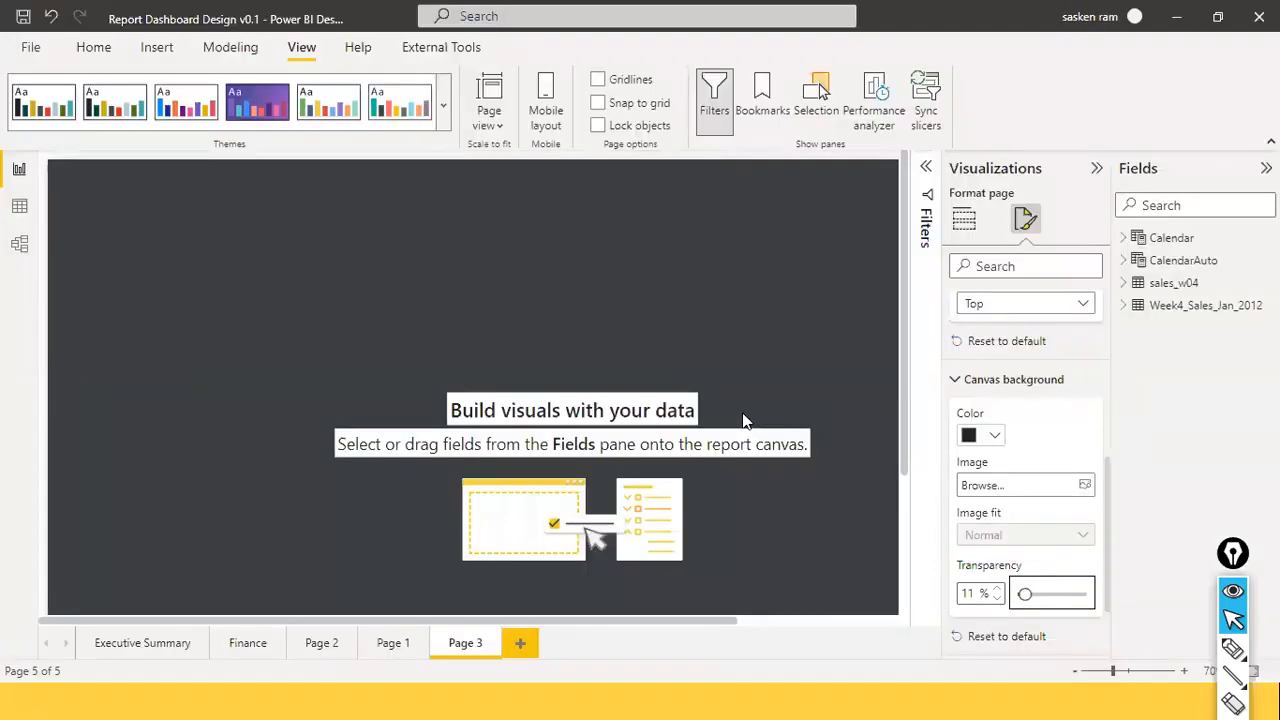
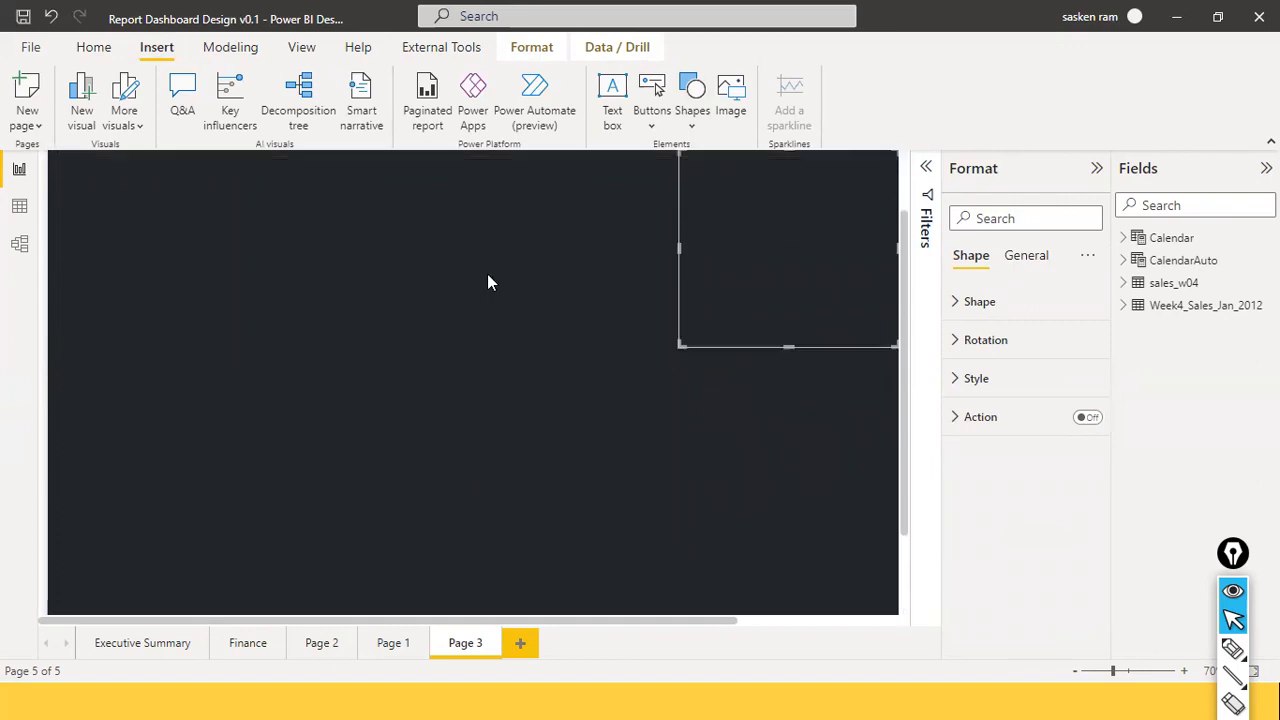
Drag the right-hand rectangle's bottom and top edges to make it a tall panel, then reposition it.
left_click_drag(790, 432, 792, 606)
scroll(797, 431, "up", 1)
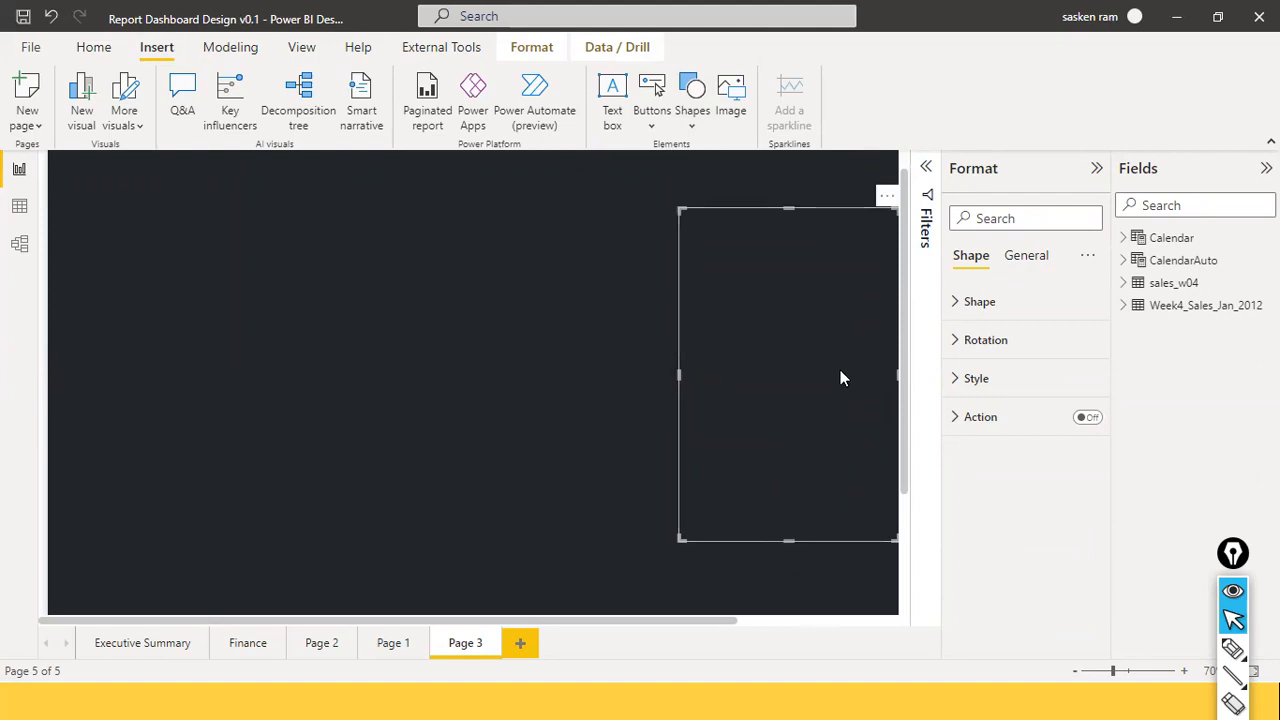
scroll(840, 379, "up", 1)
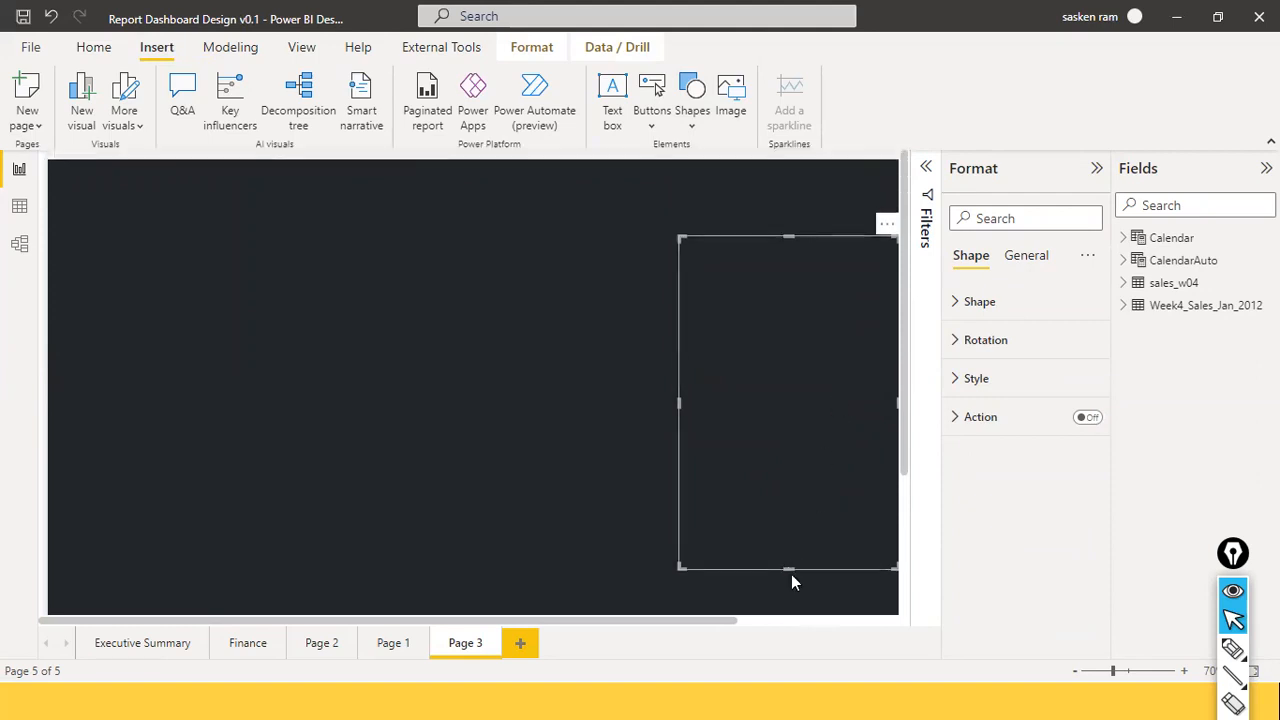
left_click_drag(791, 570, 823, 432)
scroll(858, 431, "up", 1)
scroll(823, 432, "up", 3)
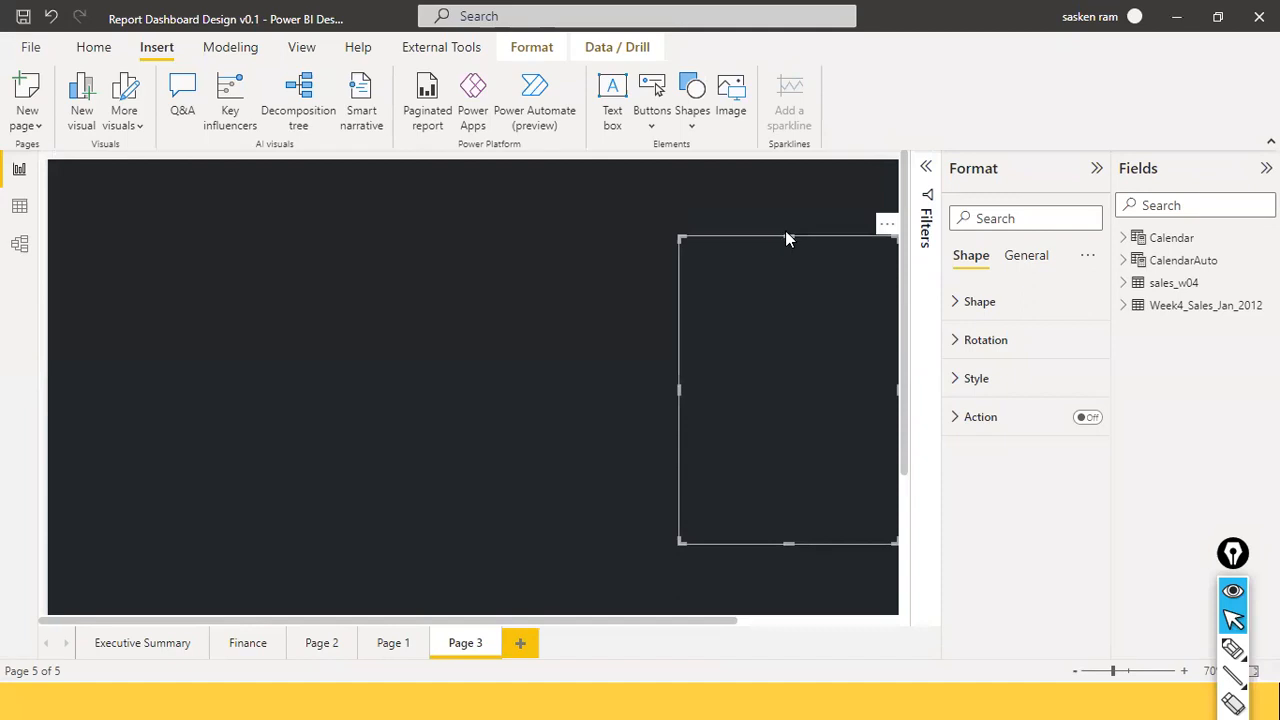
left_click_drag(788, 235, 794, 156)
left_click_drag(770, 210, 772, 274)
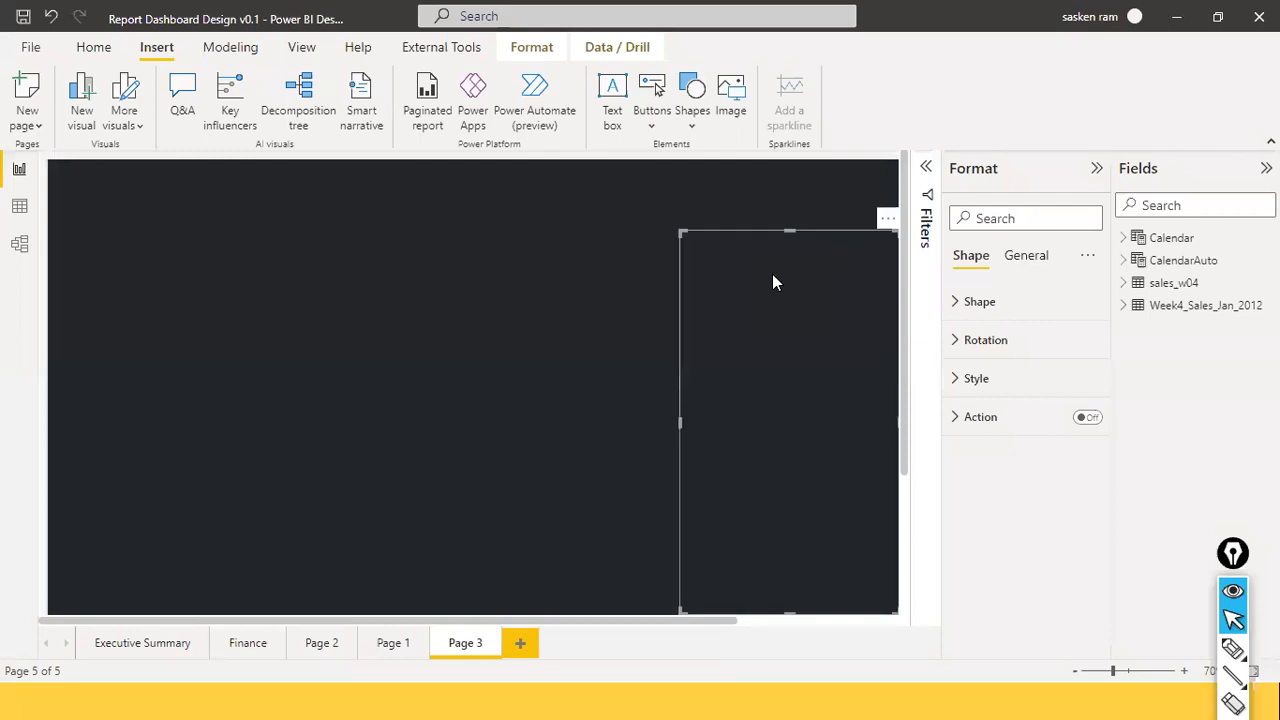
Reselect the right-hand panel and expand its Shape settings (rounded corners 0 px).
left_click(592, 343)
left_click(806, 335)
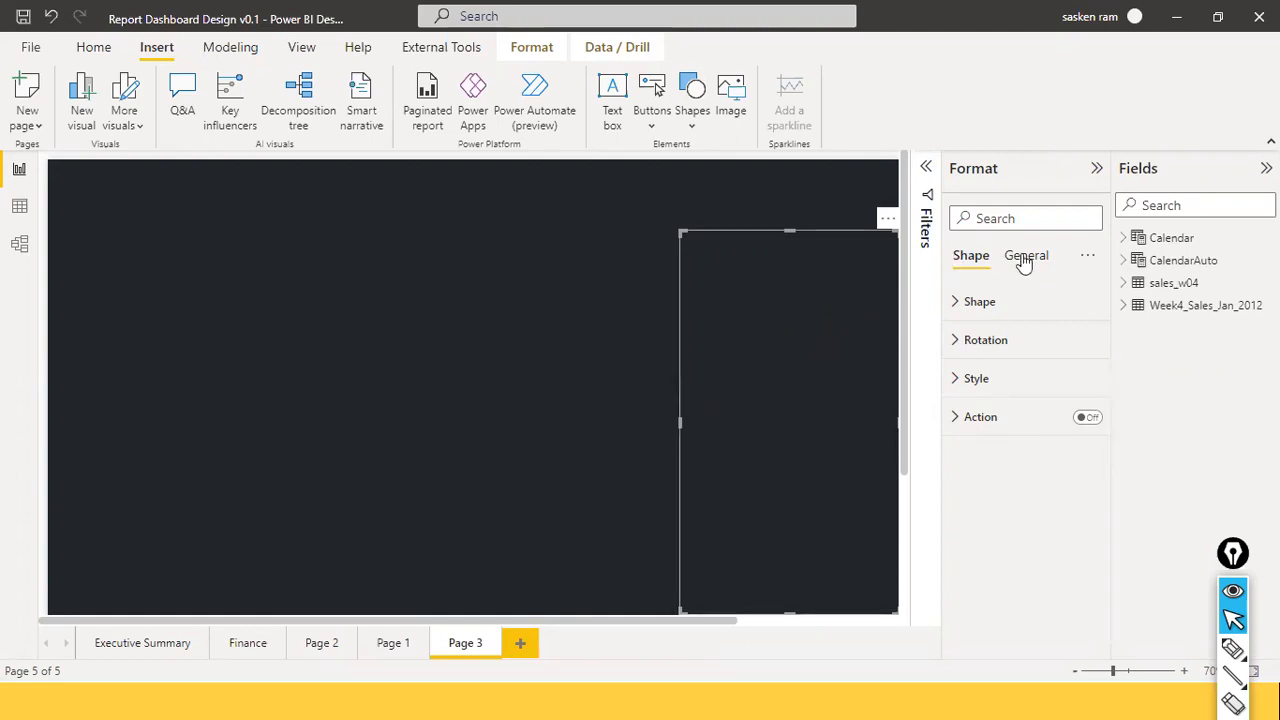
left_click(960, 305)
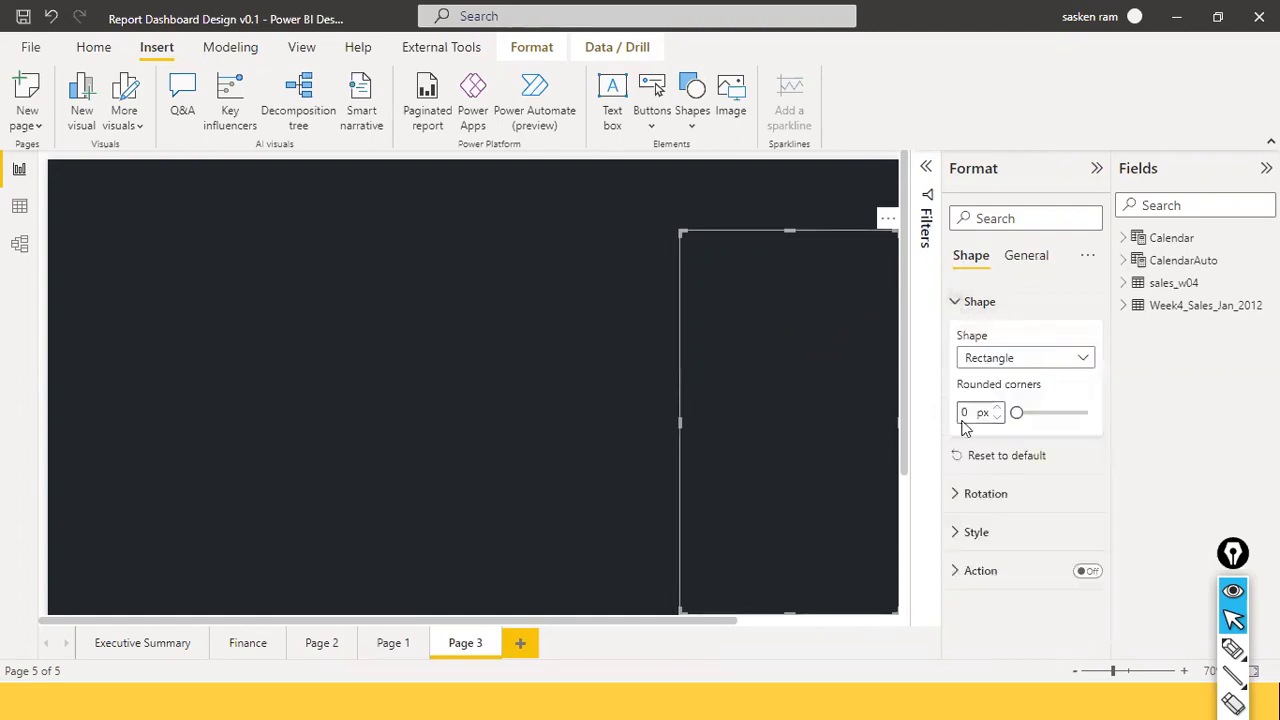
Fill the tall rectangle with hex #272B2F, copied from the Notepad colour notes.
left_click(968, 532)
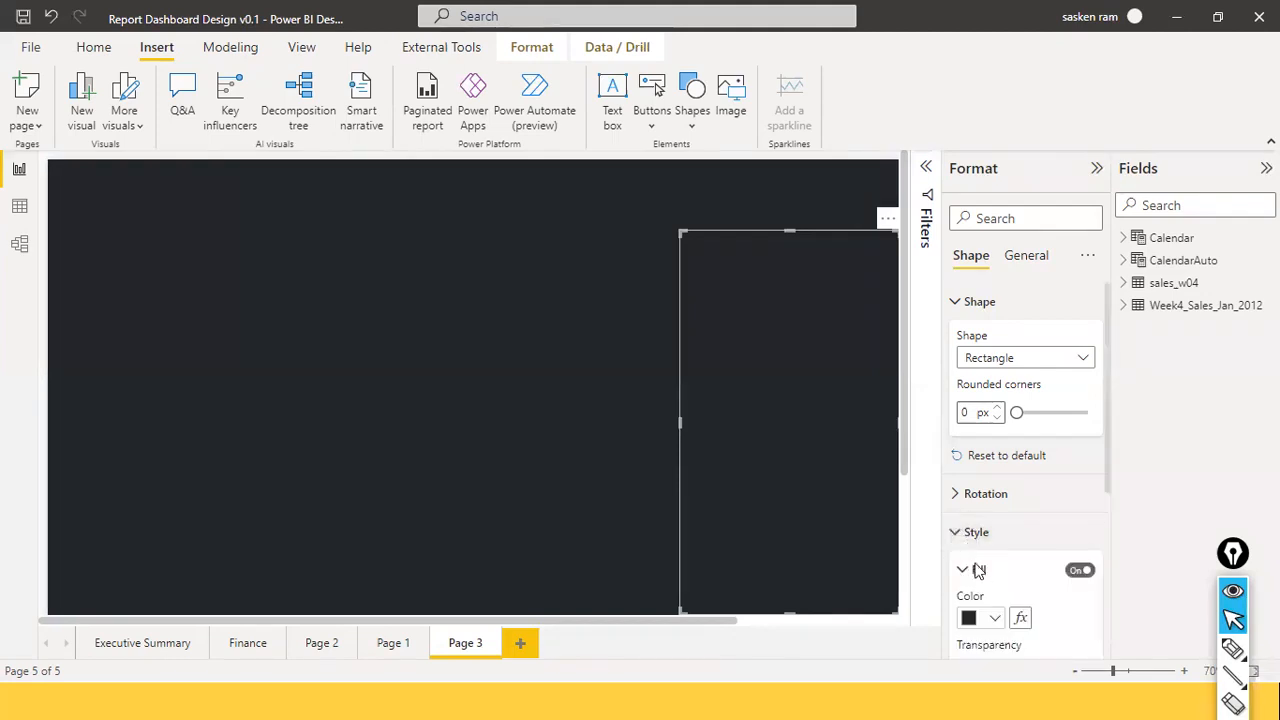
scroll(977, 570, "down", 3)
left_click(995, 449)
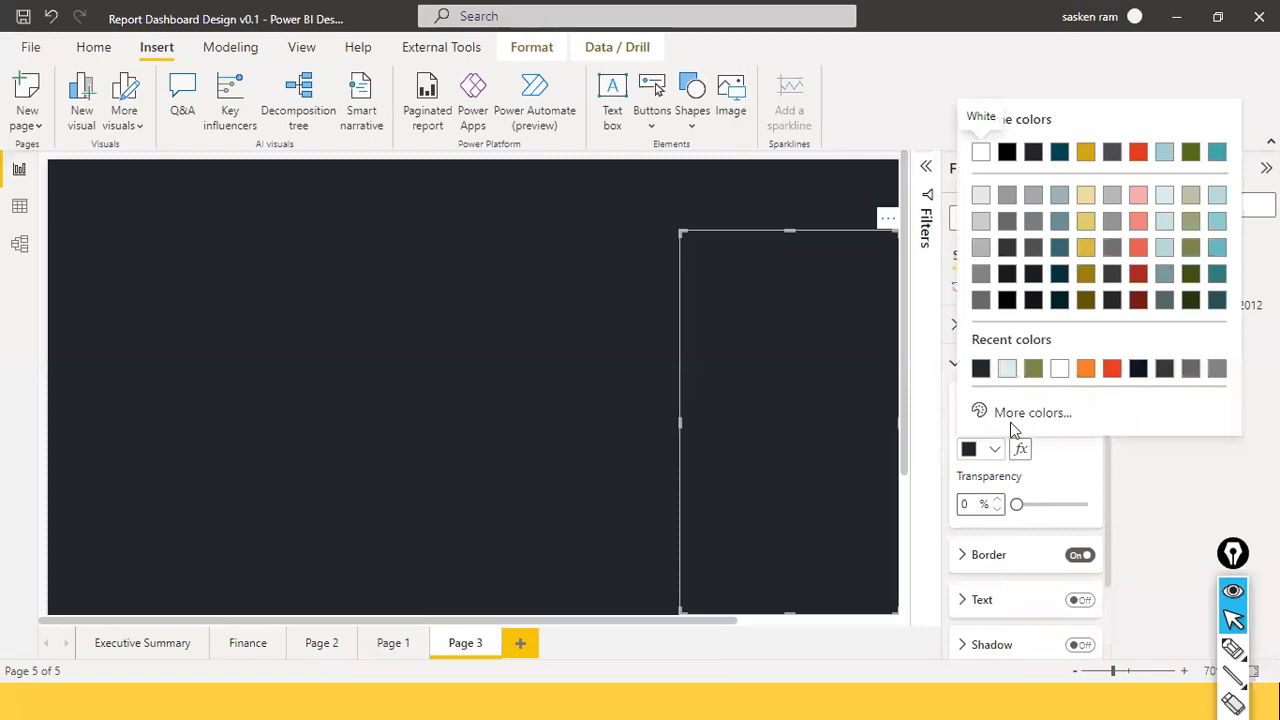
left_click(1003, 410)
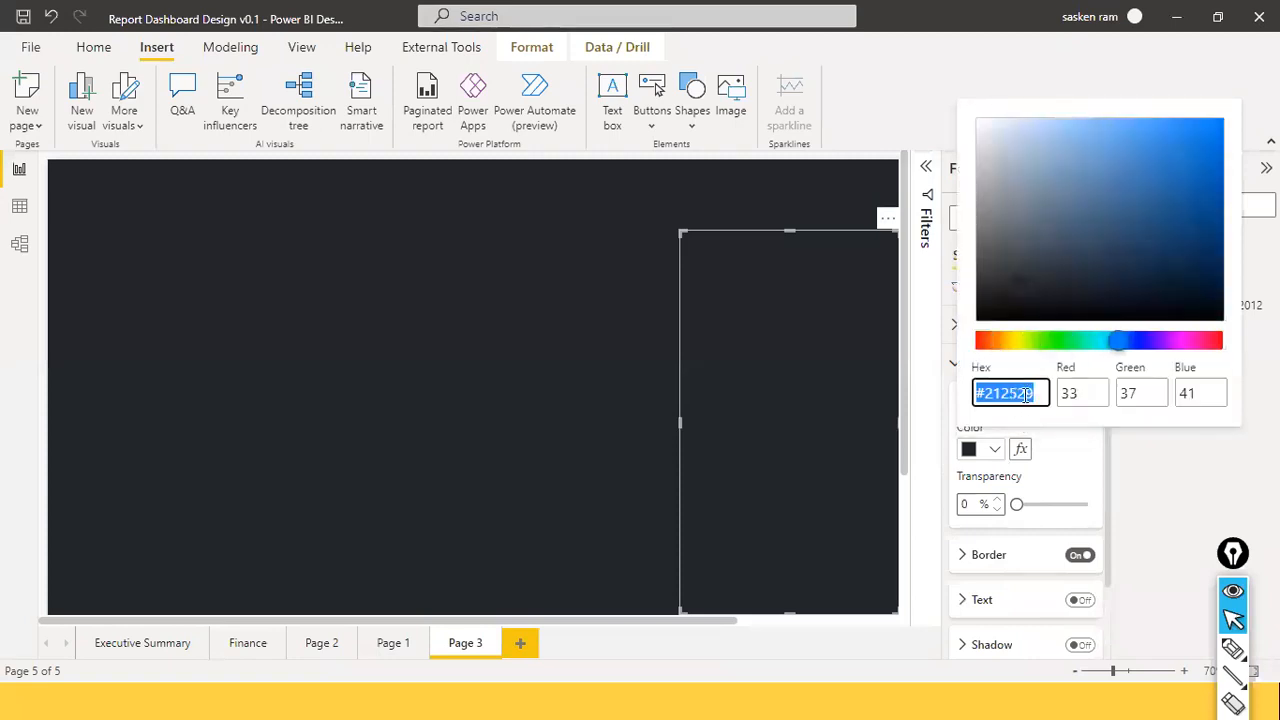
key("alt+Tab")
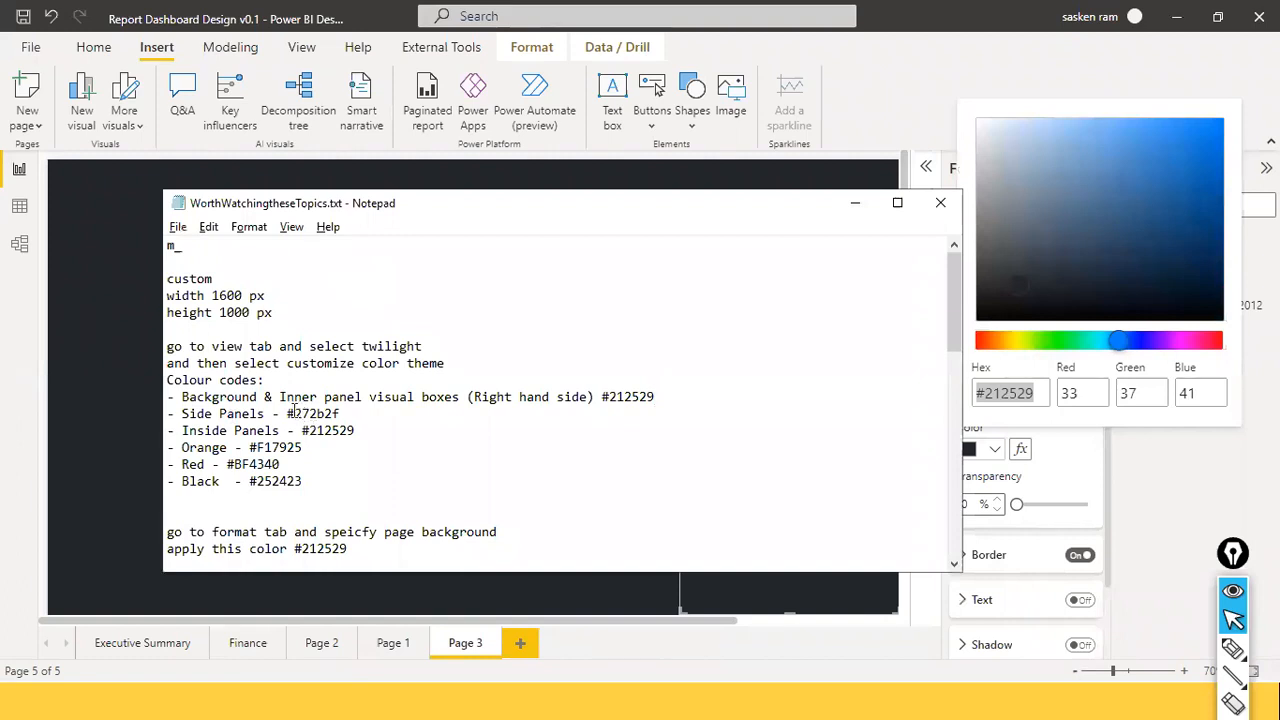
left_click_drag(287, 413, 357, 413)
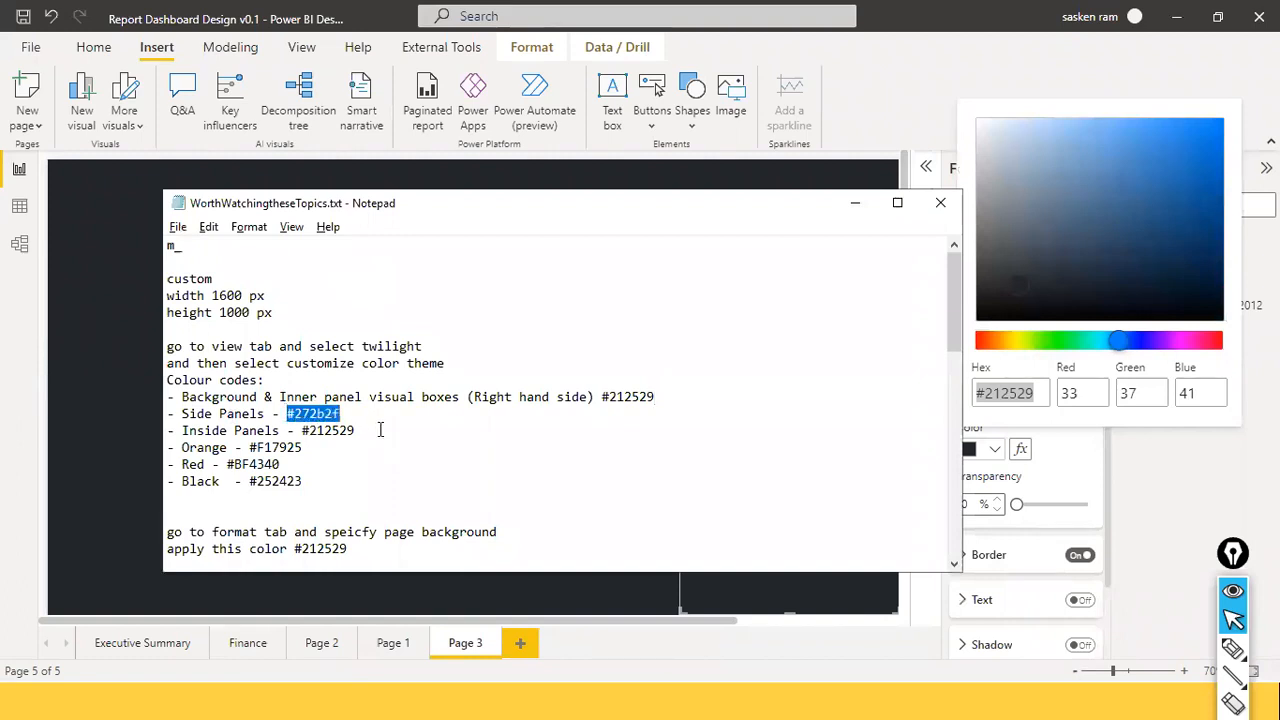
key("alt+Tab")
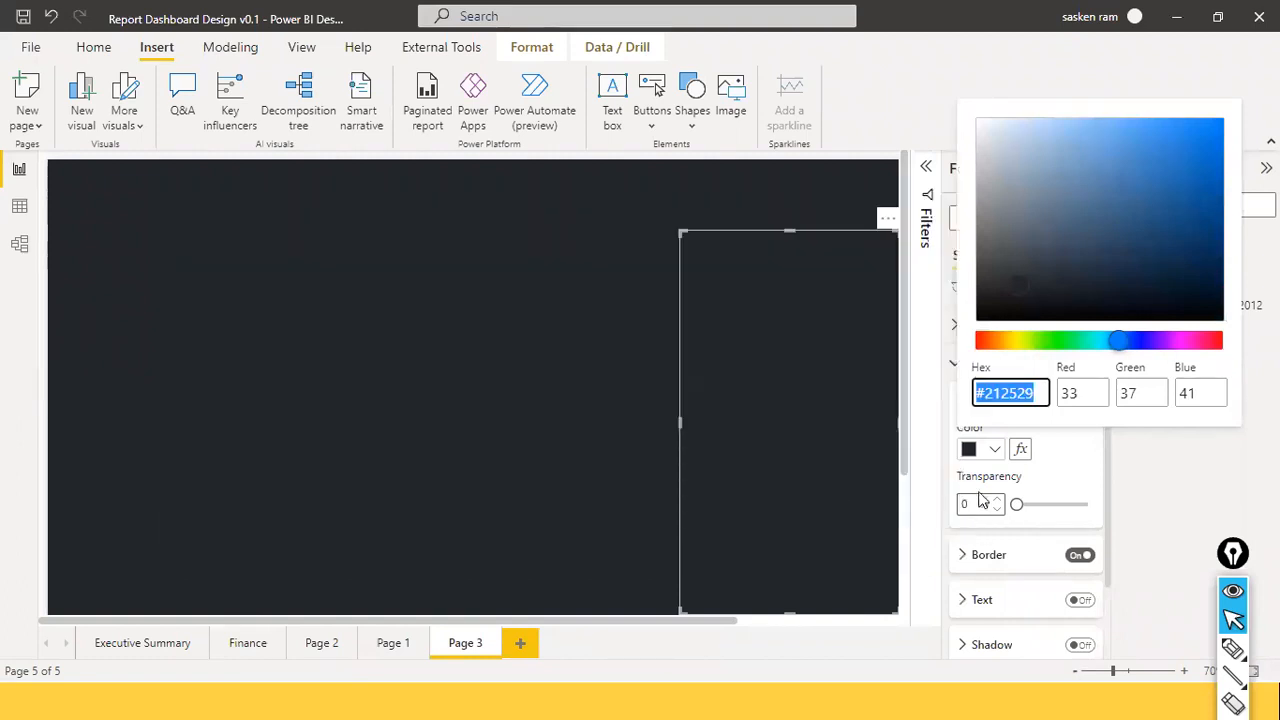
type("#272B2F")
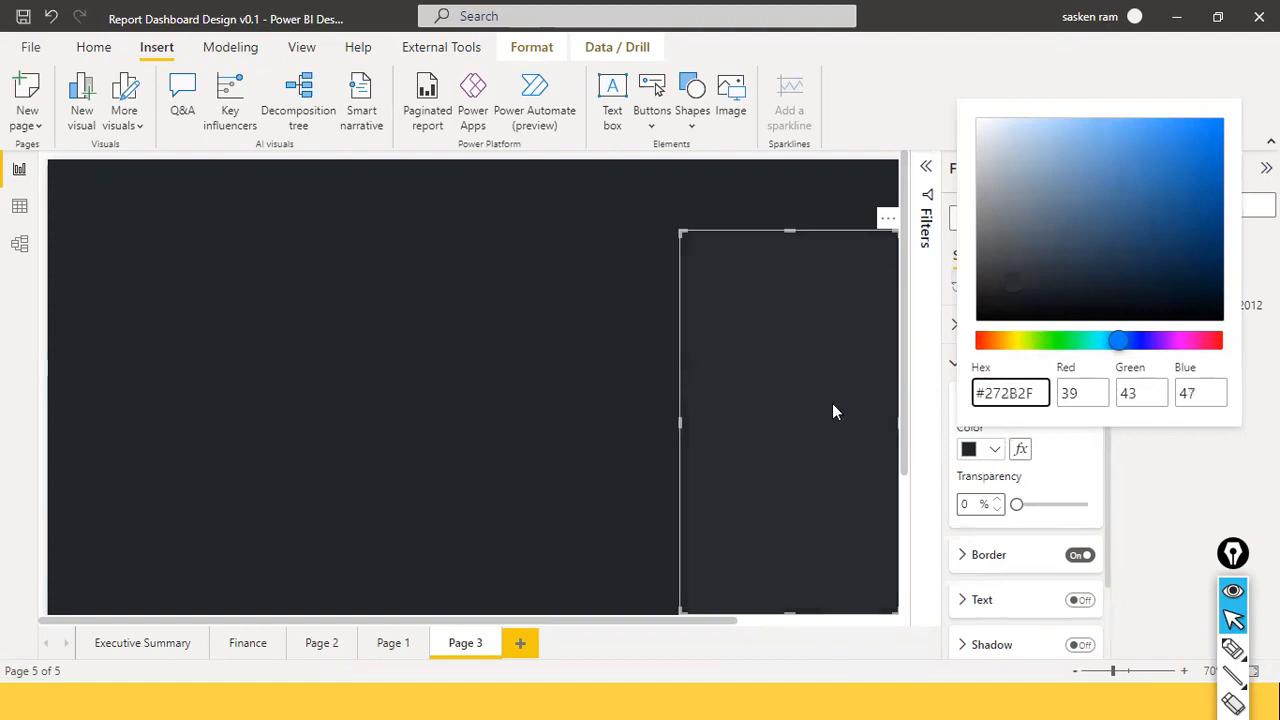
left_click(613, 450)
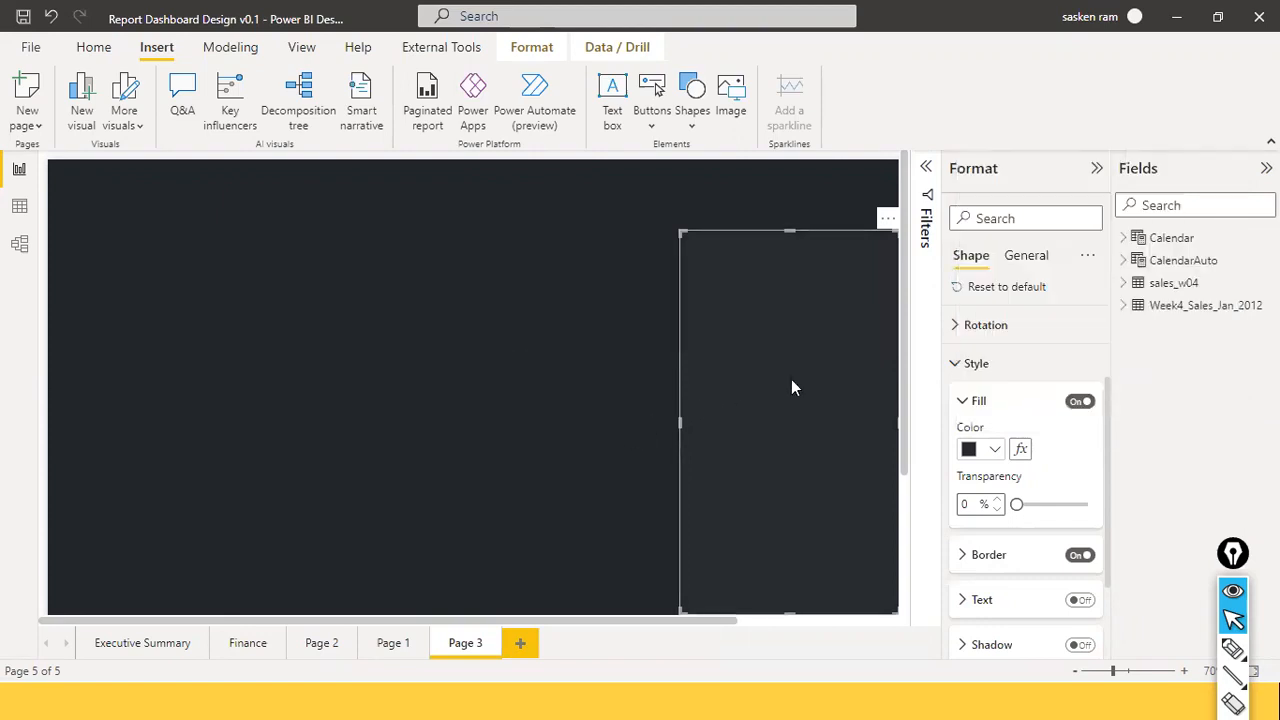
left_click(806, 332)
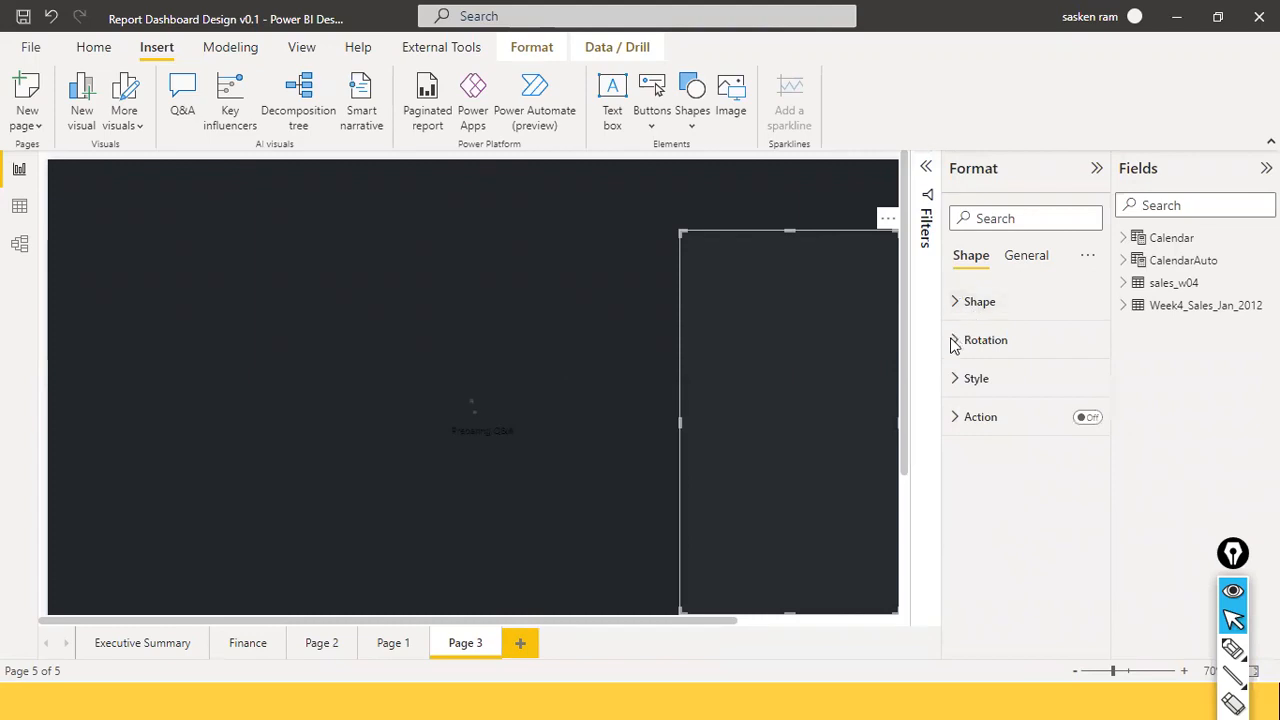
left_click(956, 306)
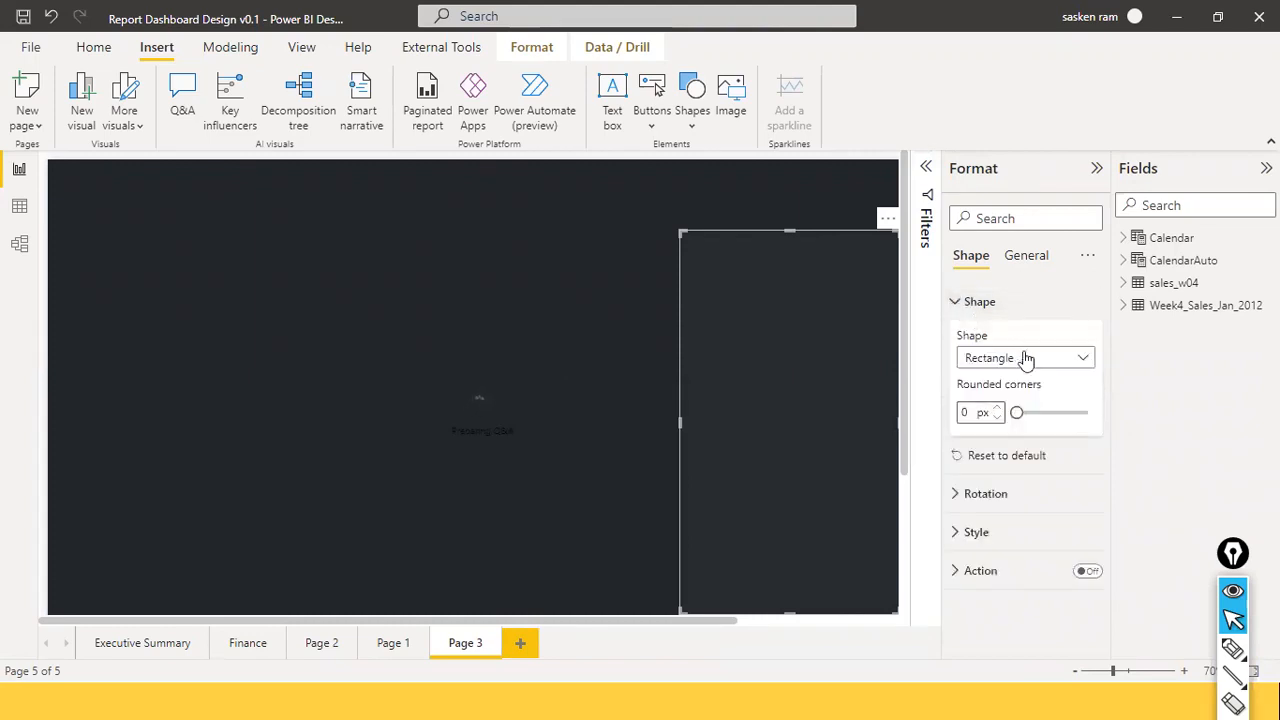
left_click(1083, 362)
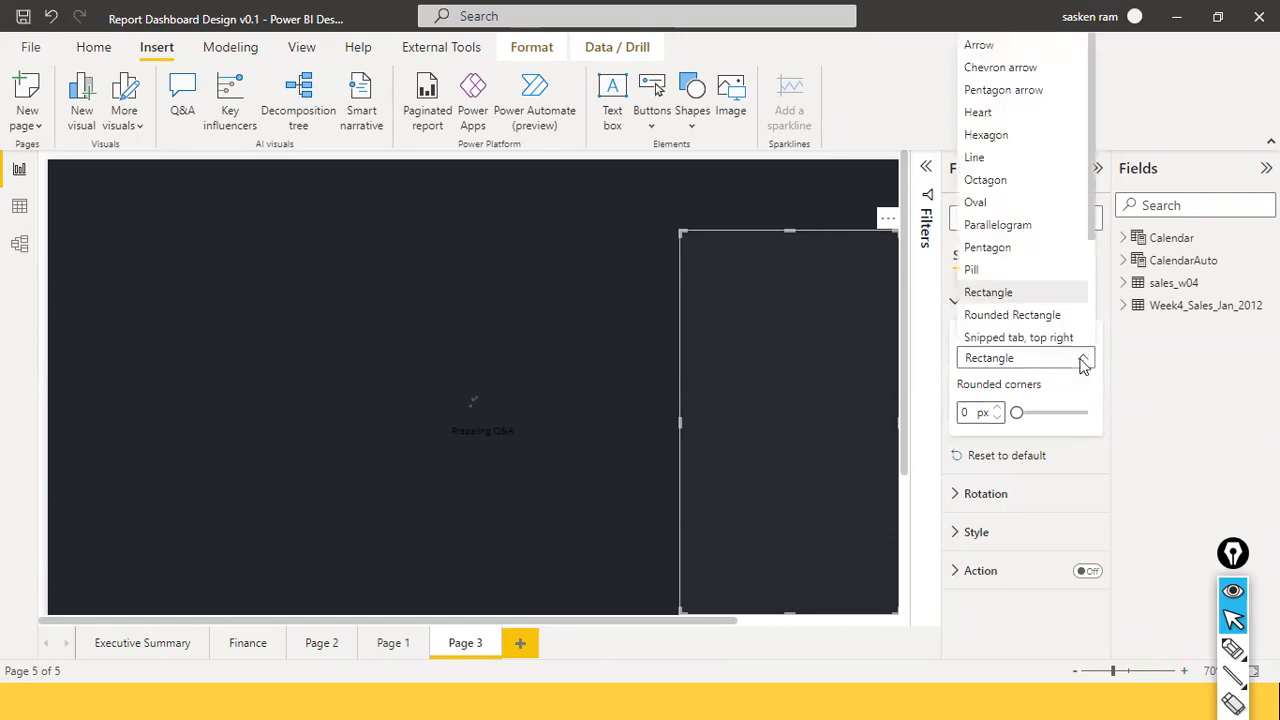
left_click(1043, 316)
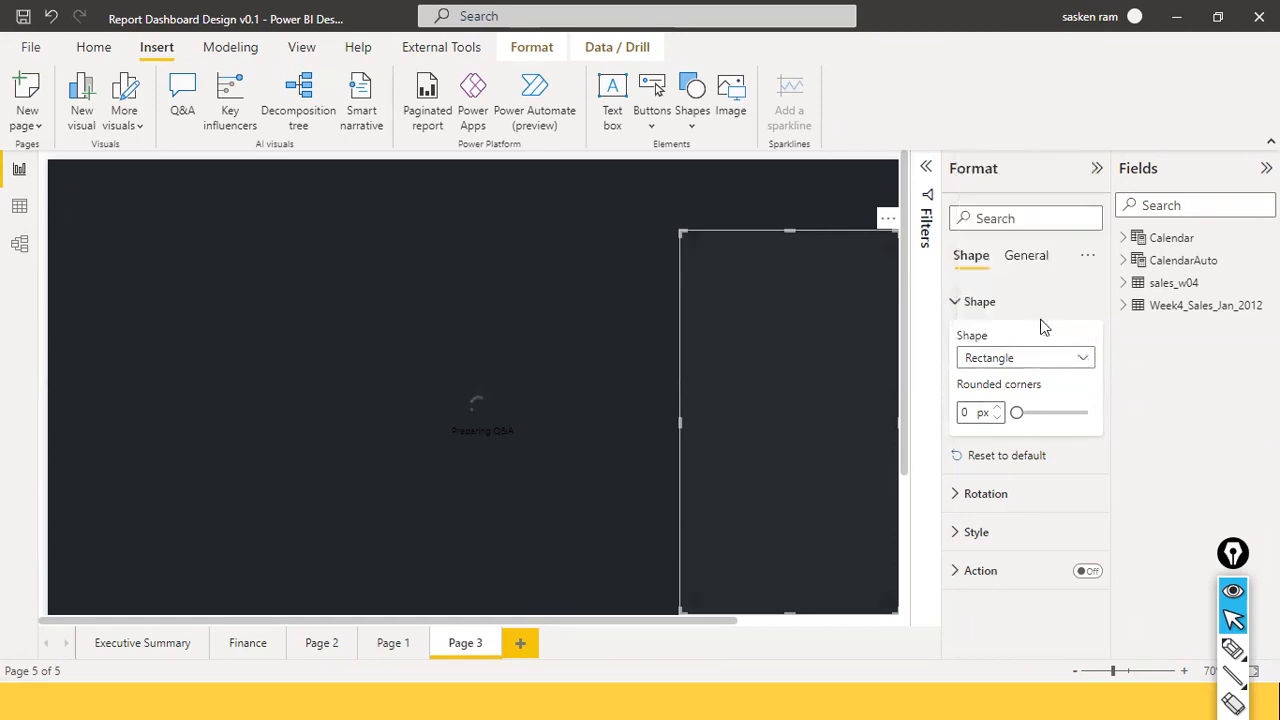
left_click(1073, 362)
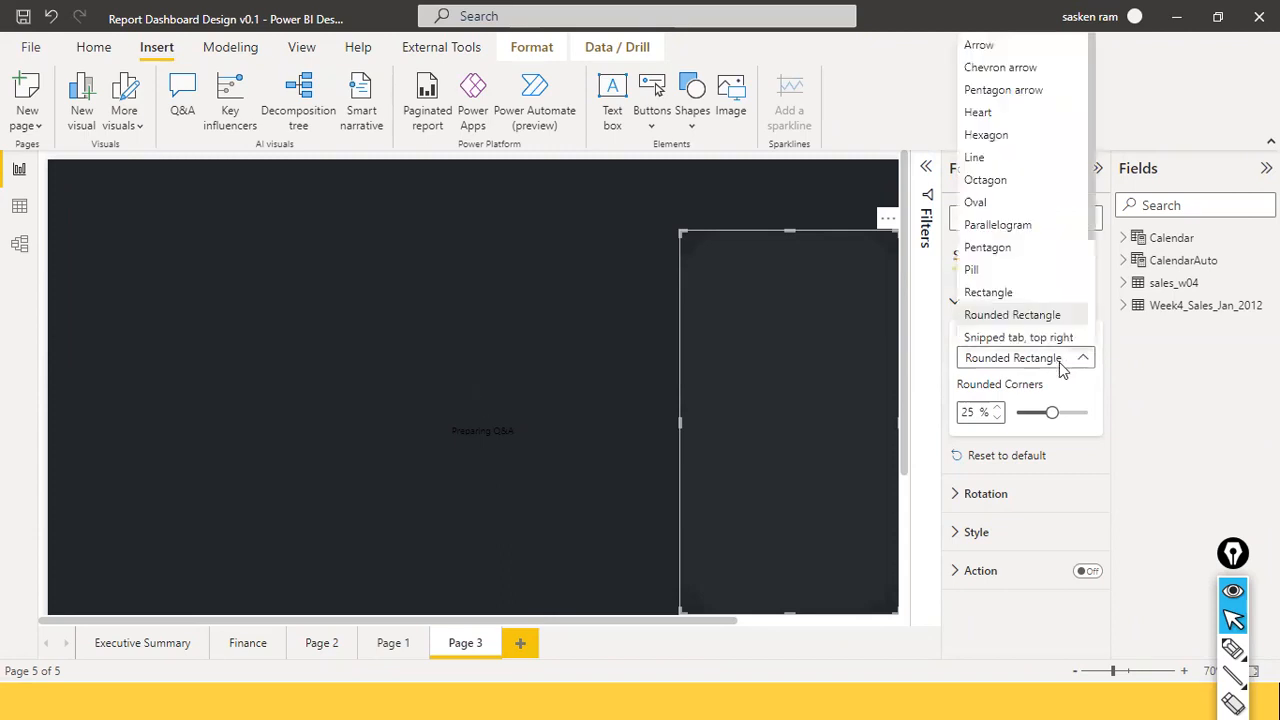
left_click(1030, 294)
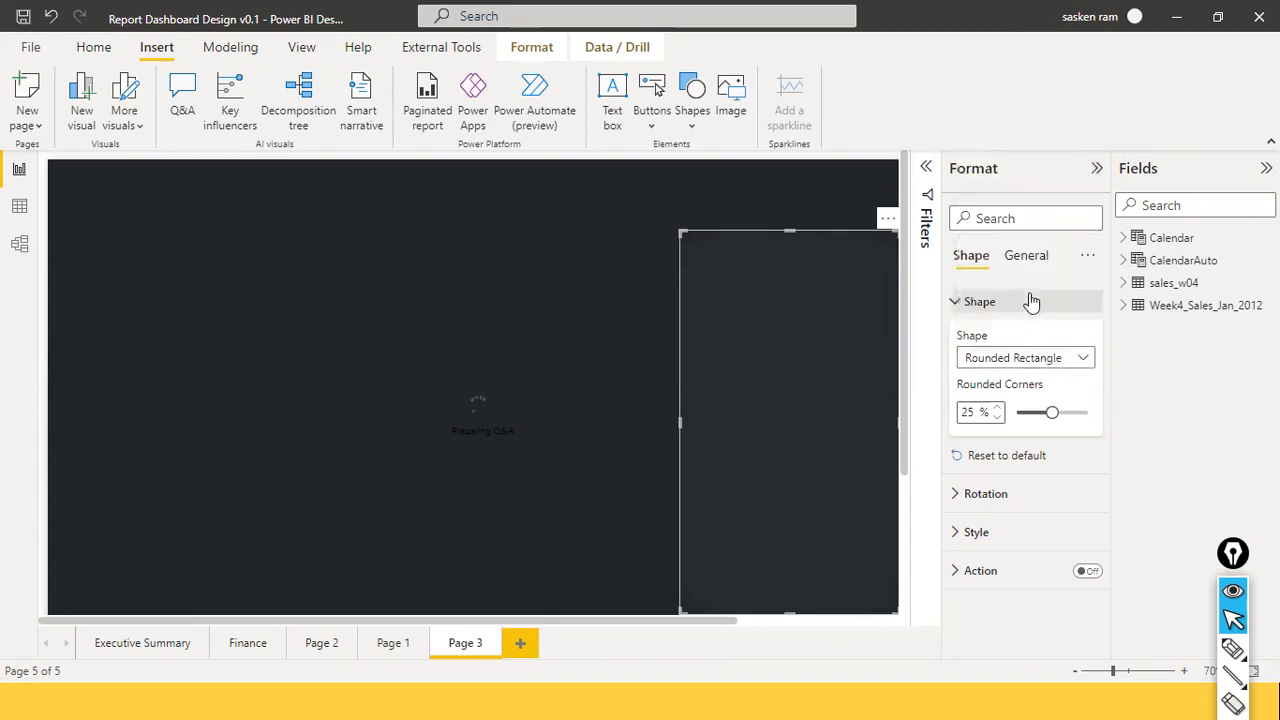
left_click(1083, 360)
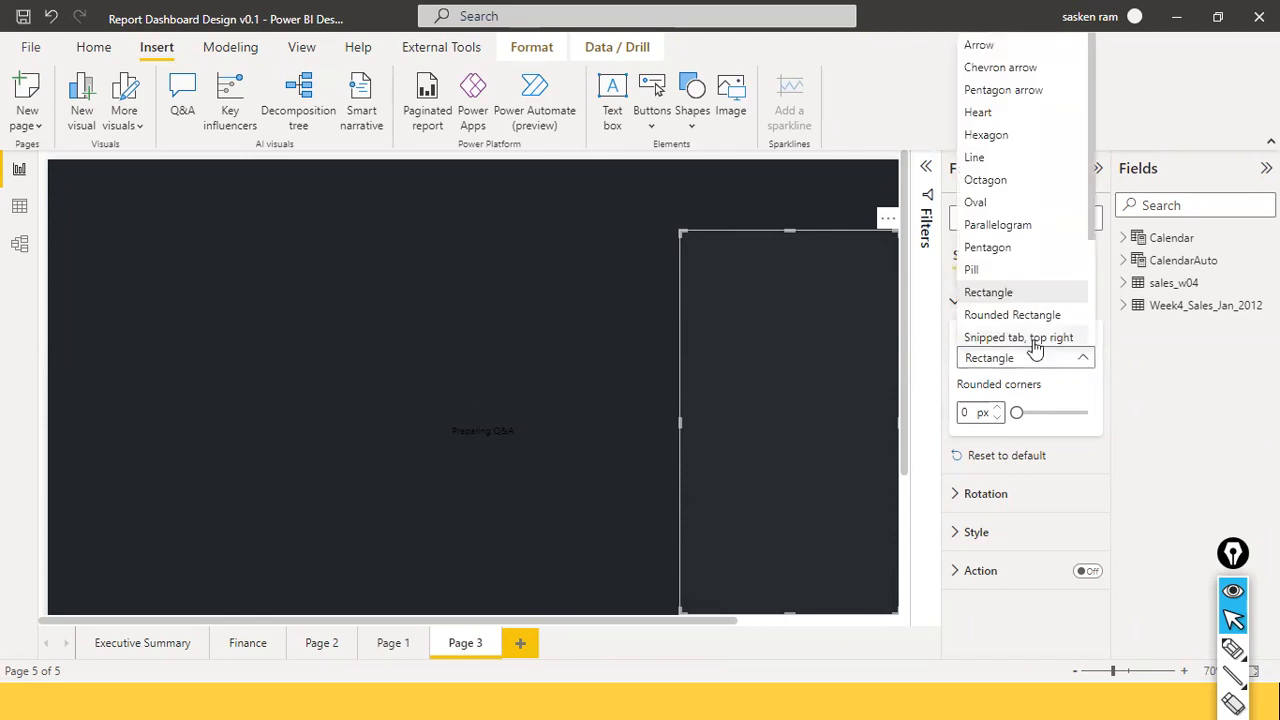
left_click(1035, 350)
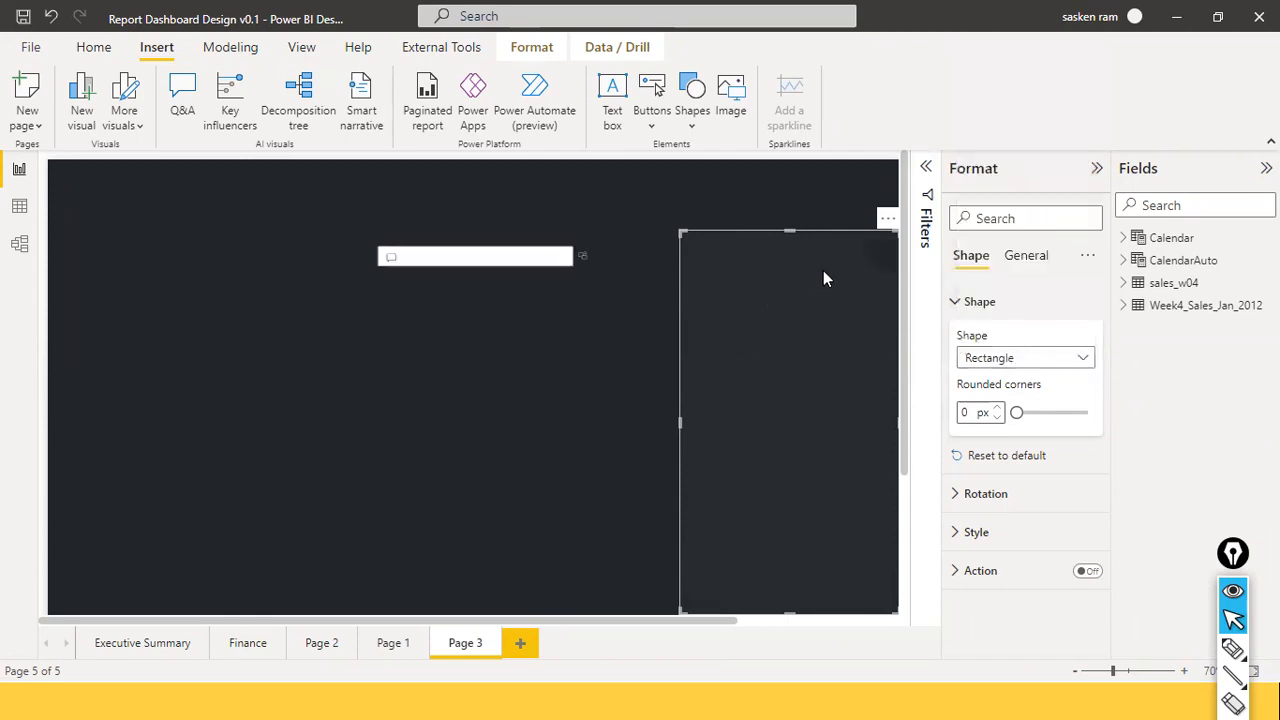
left_click(1077, 360)
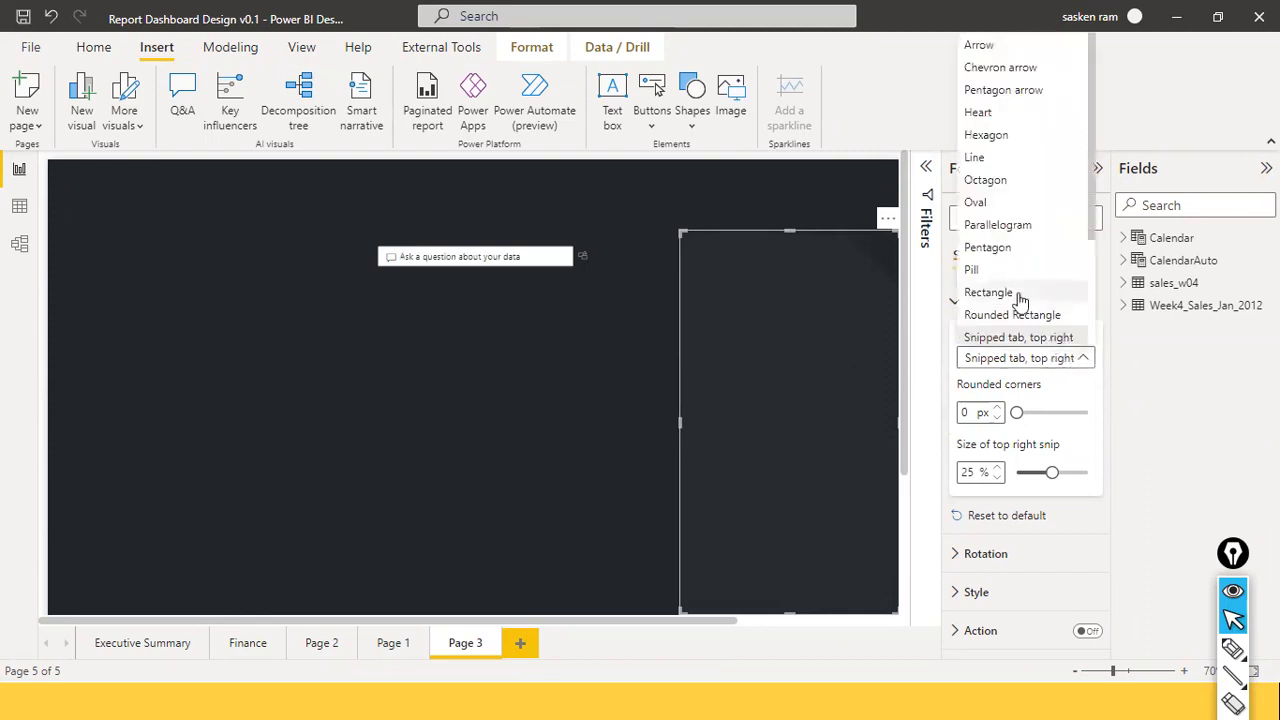
left_click(993, 313)
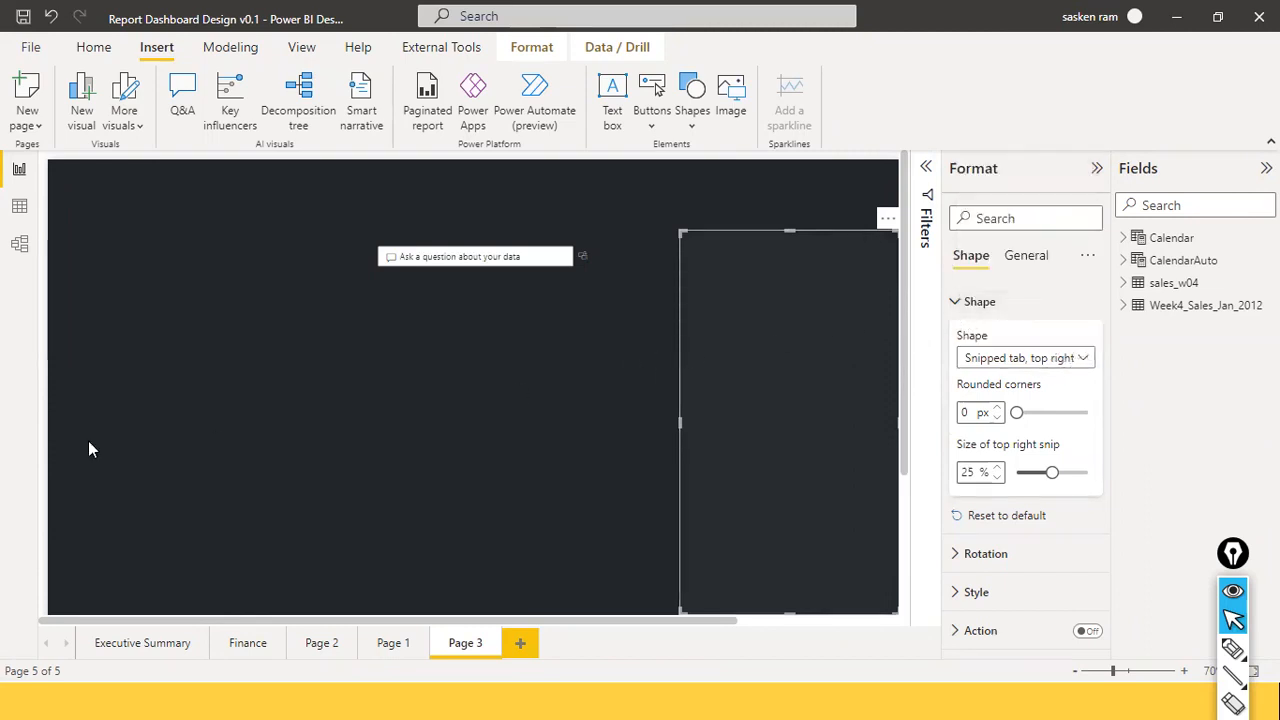
left_click(565, 256)
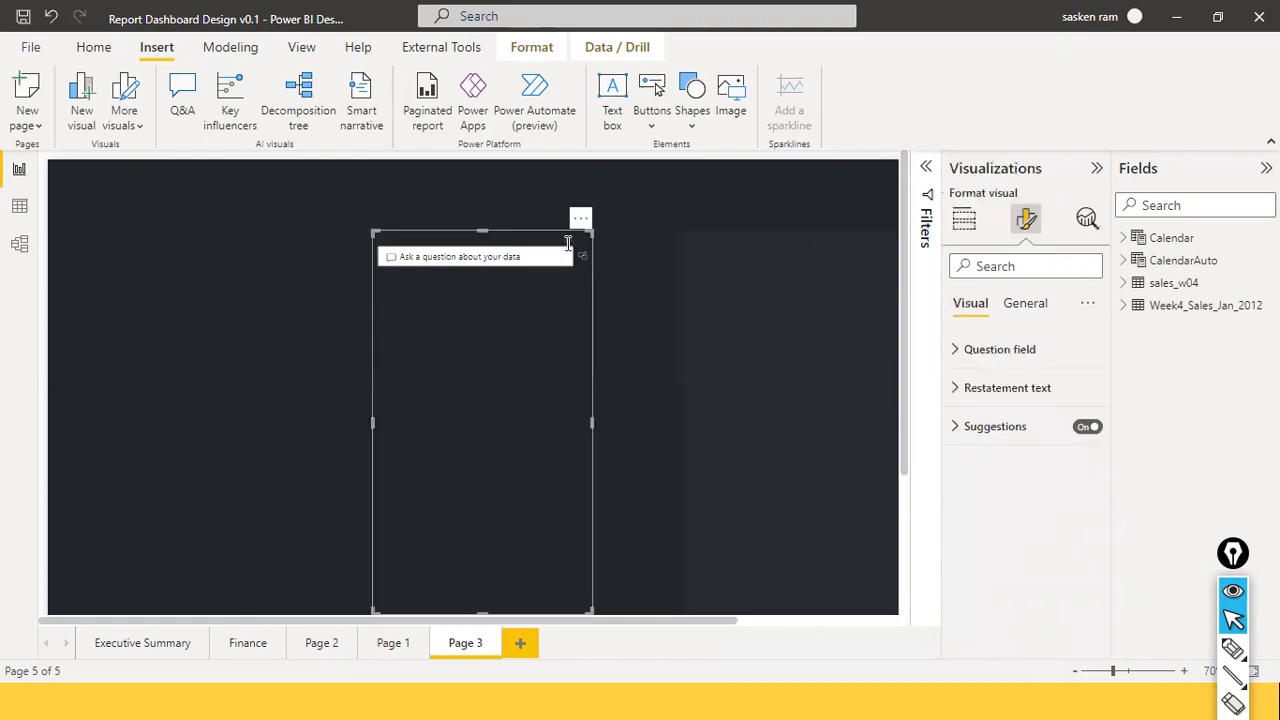
left_click(581, 221)
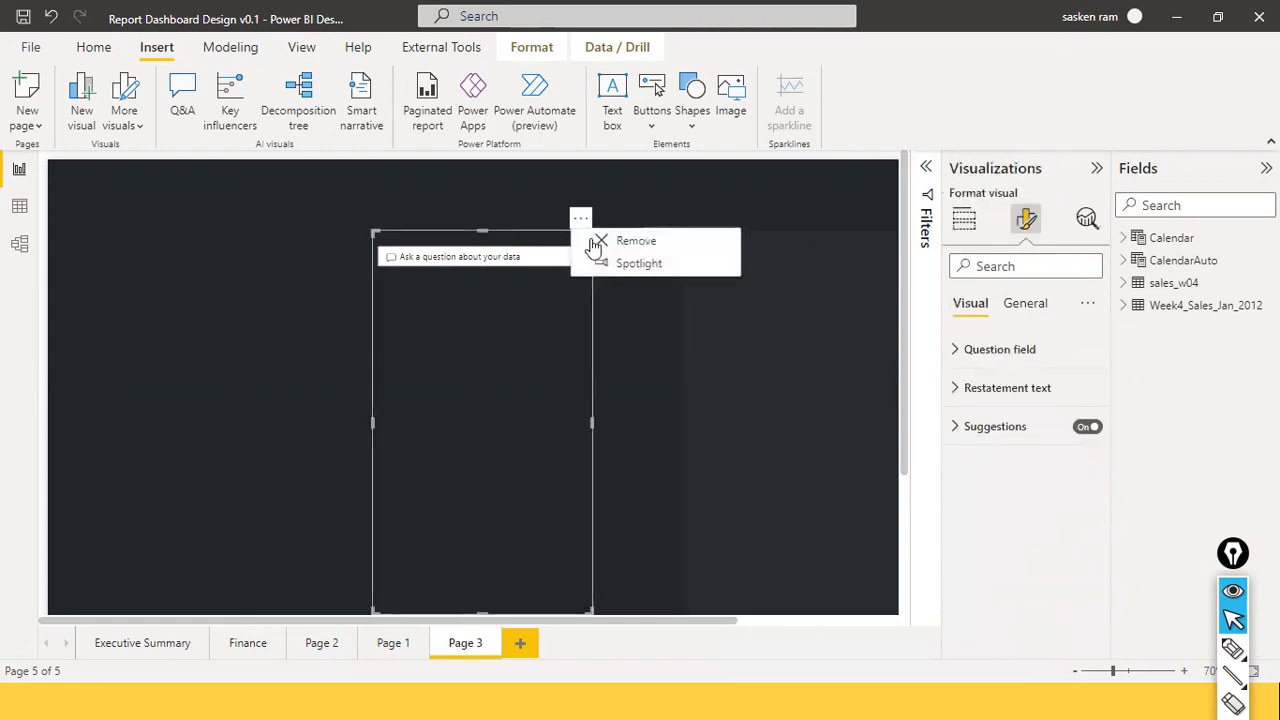
left_click(615, 241)
left_click(691, 283)
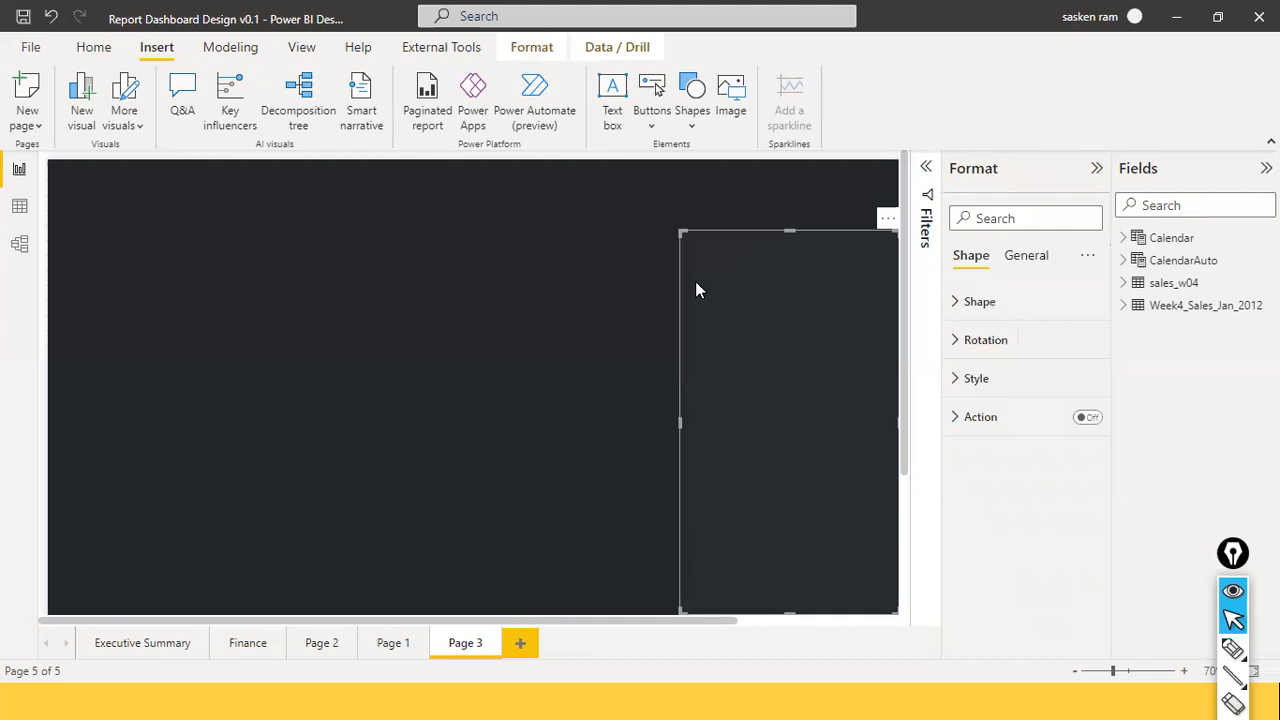
key("ctrl+v")
Move the pasted panel copy to the left page edge and narrow it into a thin strip.
left_click_drag(720, 298, 86, 302)
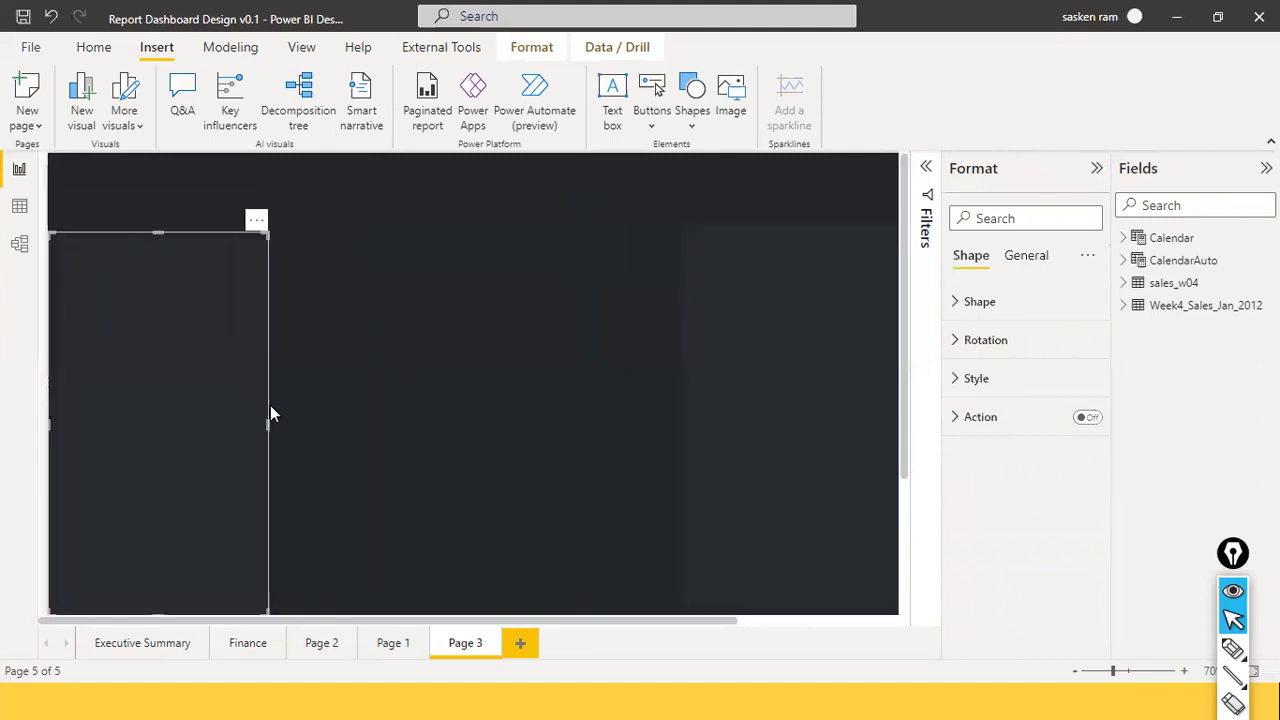
left_click_drag(263, 423, 156, 280)
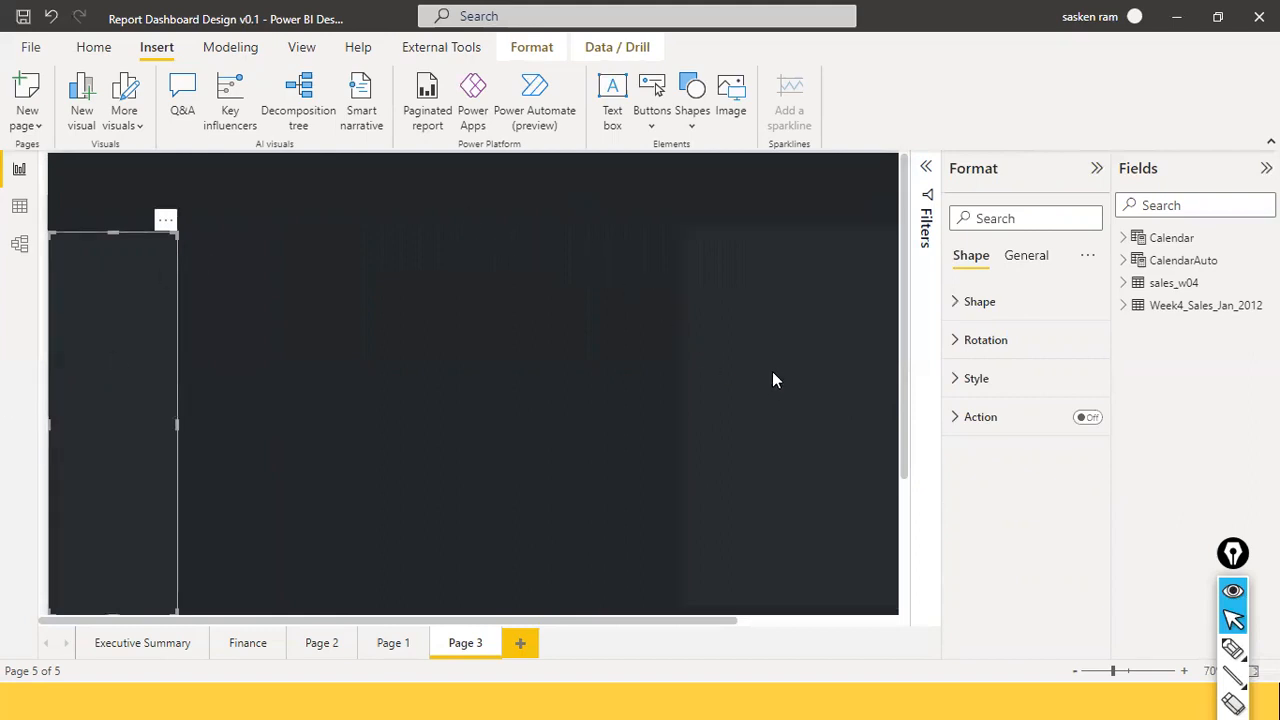
left_click(405, 306)
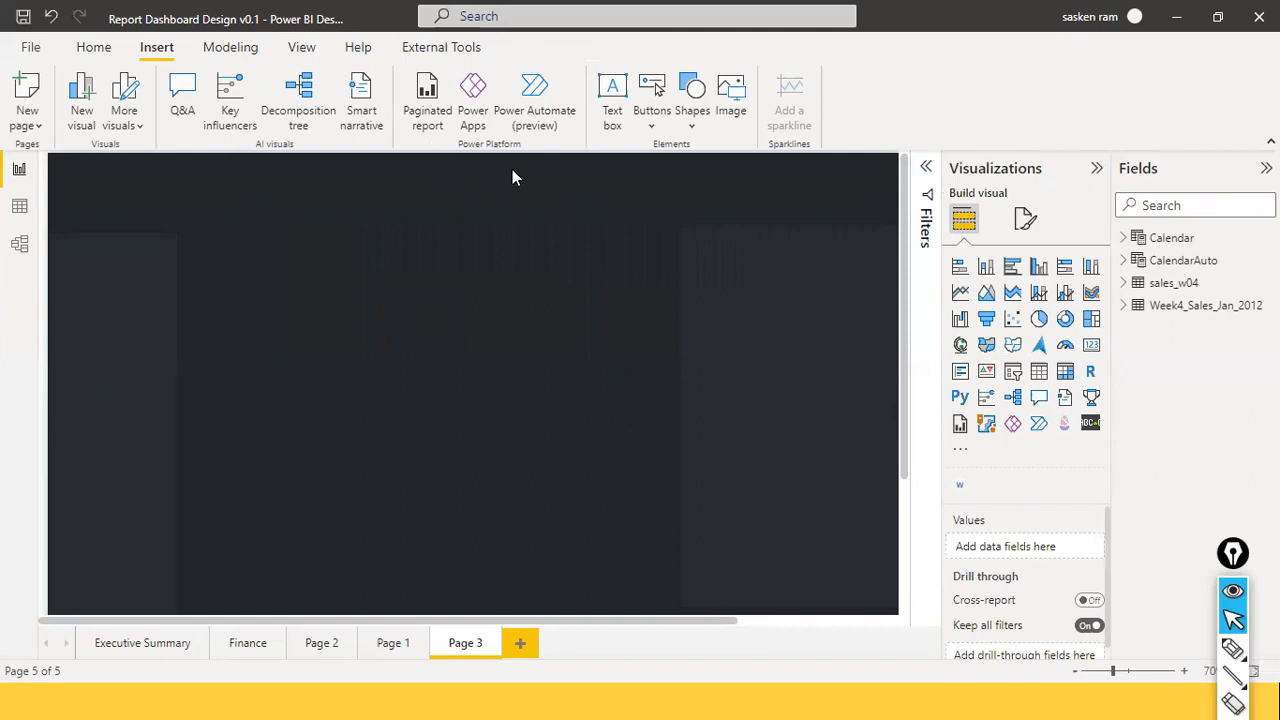
Insert an empty slicer and roughly size and position it on the page.
left_click(1013, 371)
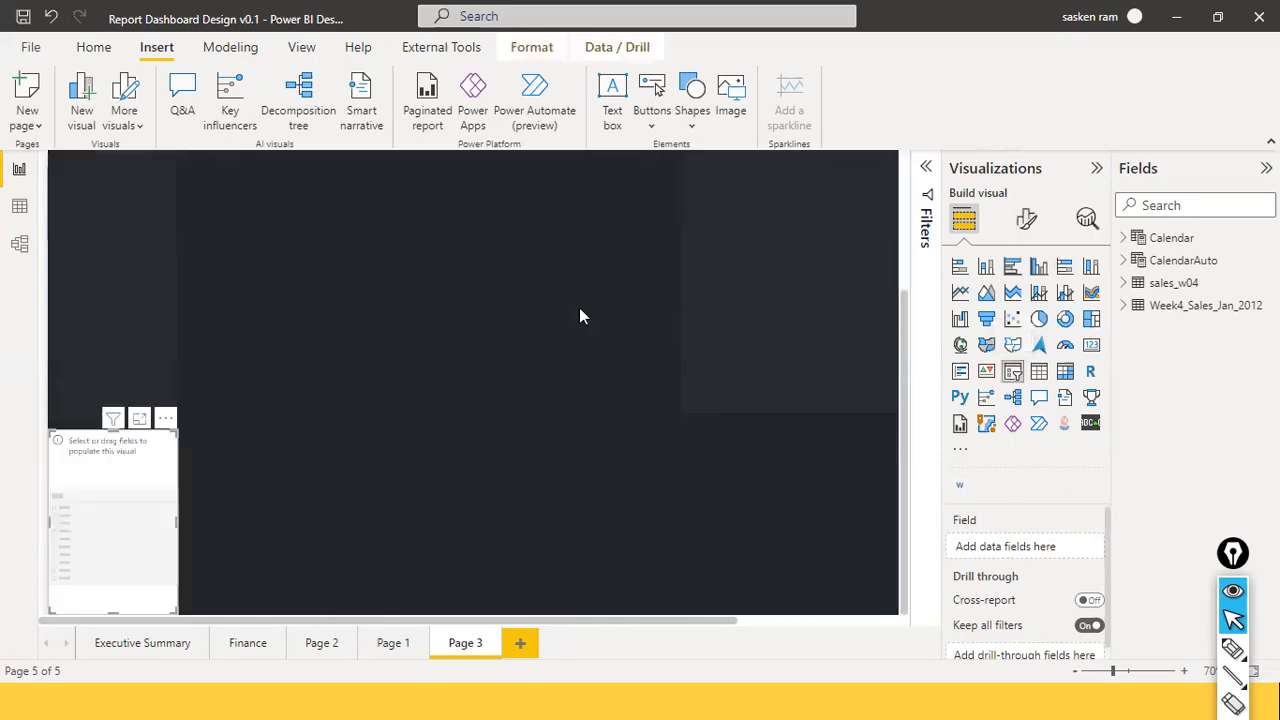
left_click_drag(143, 500, 371, 277)
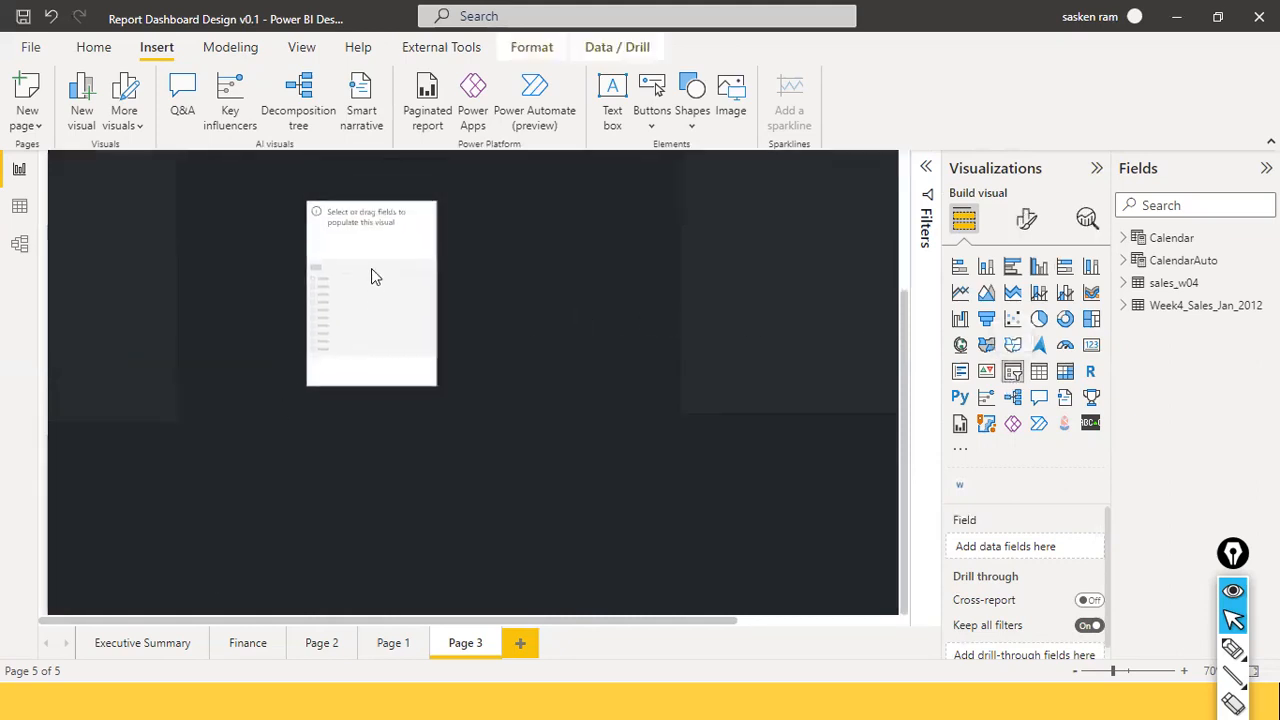
left_click_drag(366, 385, 392, 247)
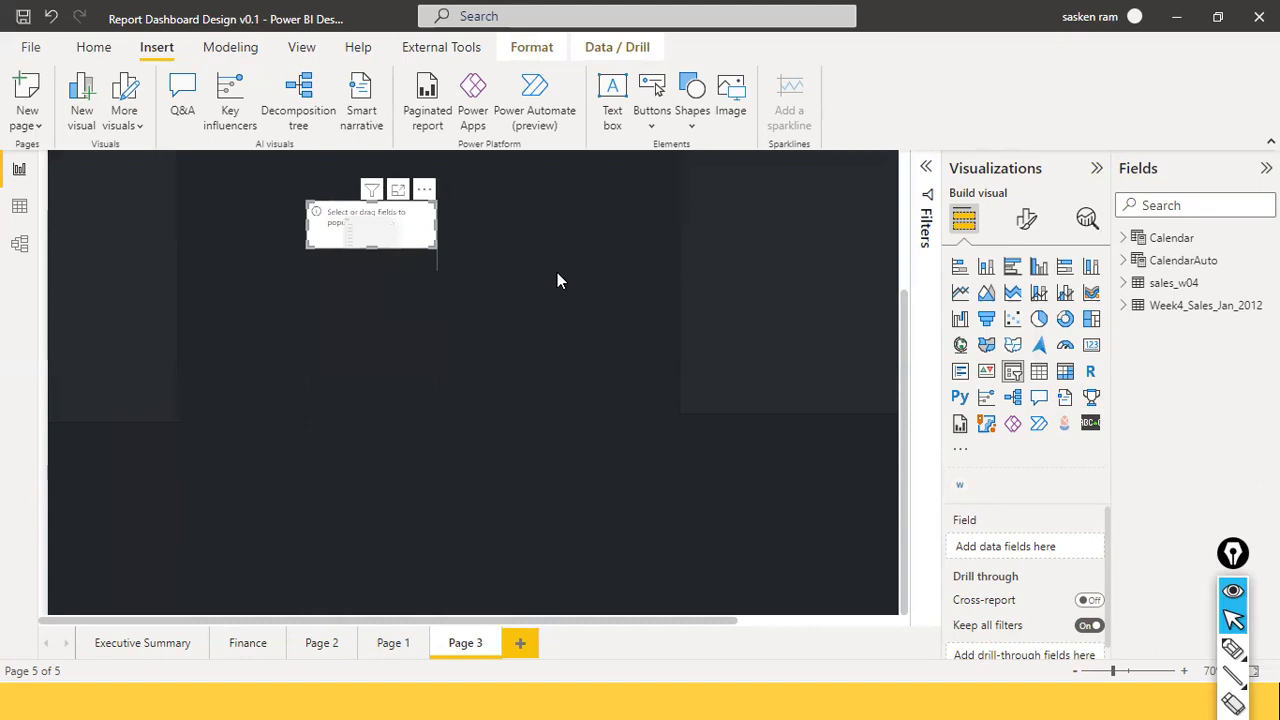
scroll(553, 276, "up", 3)
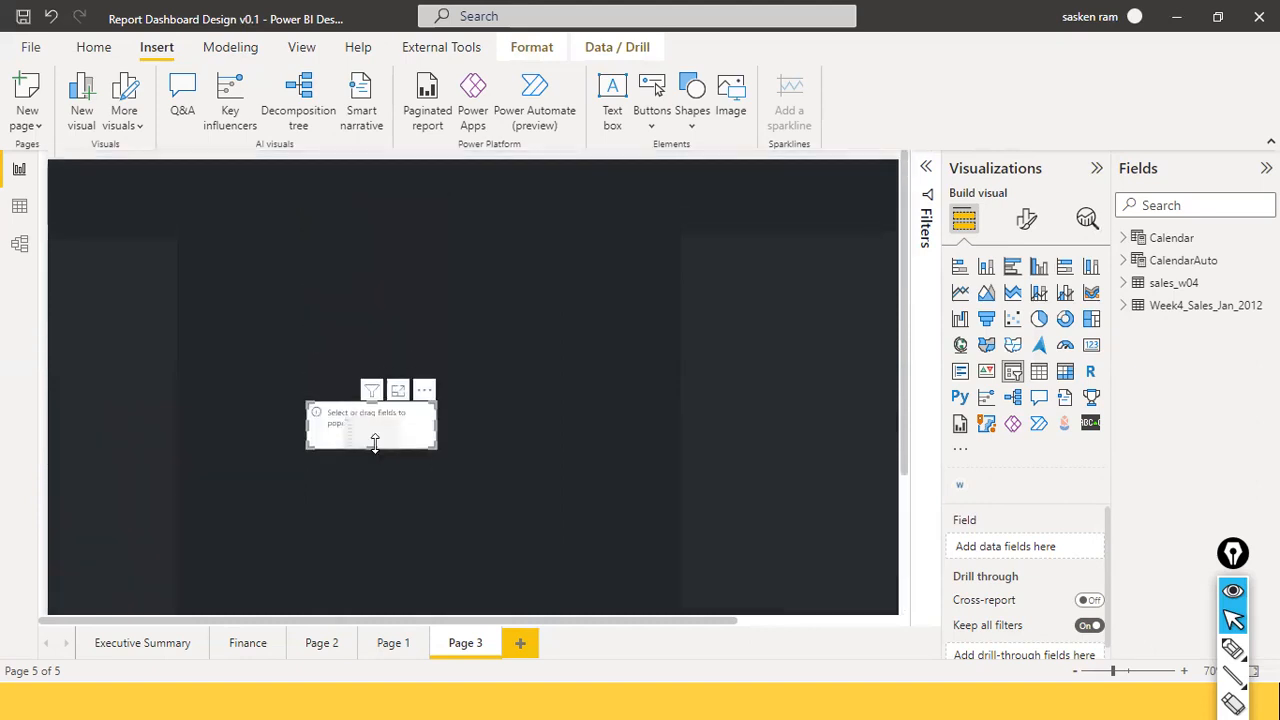
left_click_drag(371, 448, 362, 494)
left_click_drag(406, 390, 376, 325)
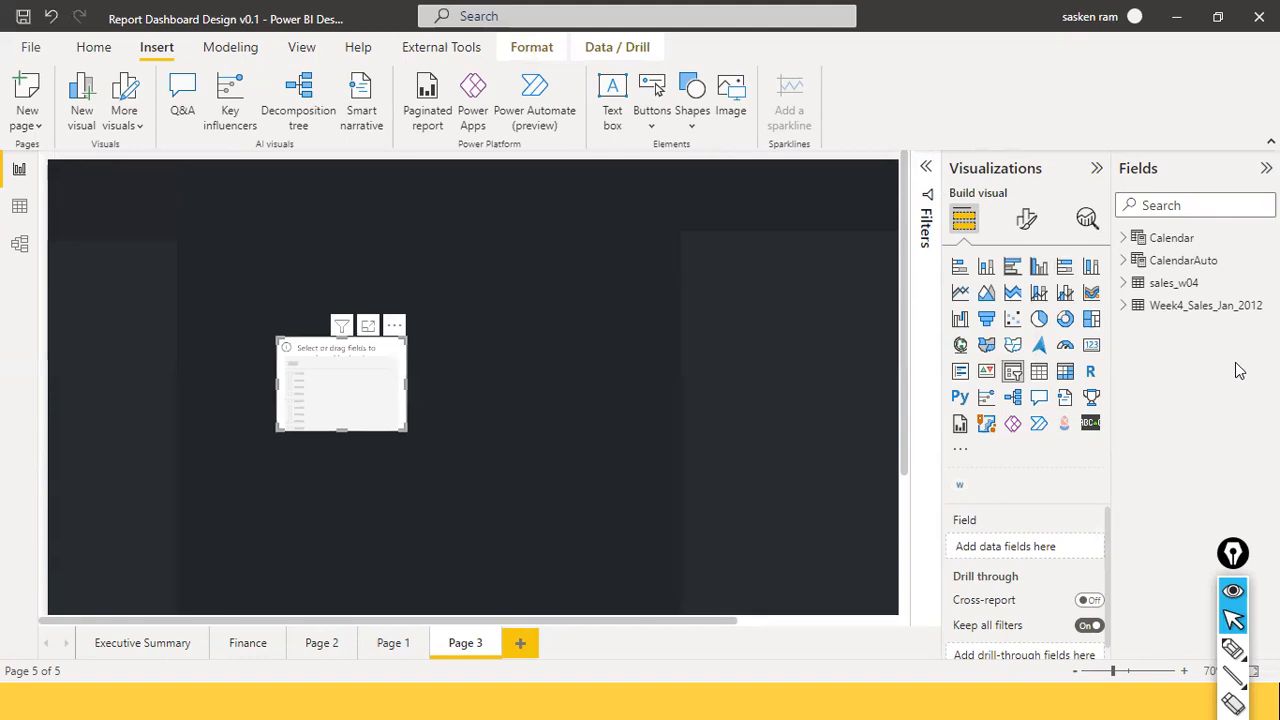
Add Calendar > Date > Date Hierarchy > Year to the slicer.
left_click(1123, 240)
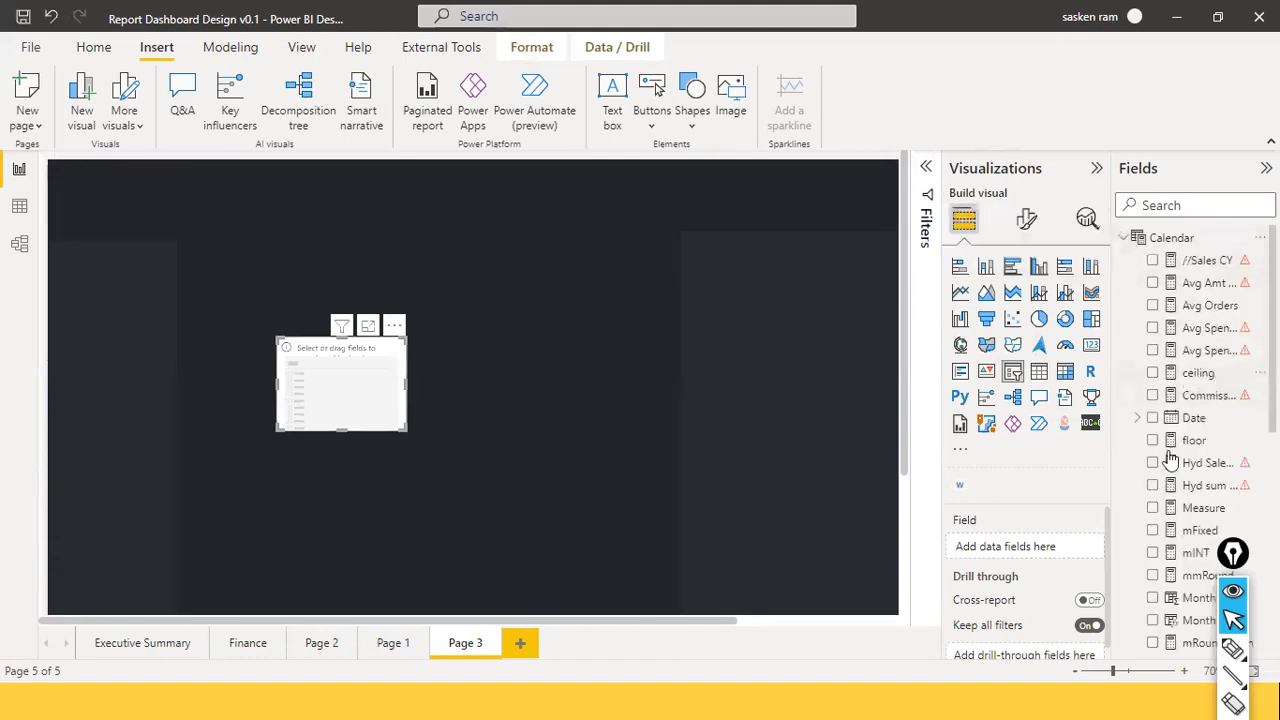
left_click(1137, 418)
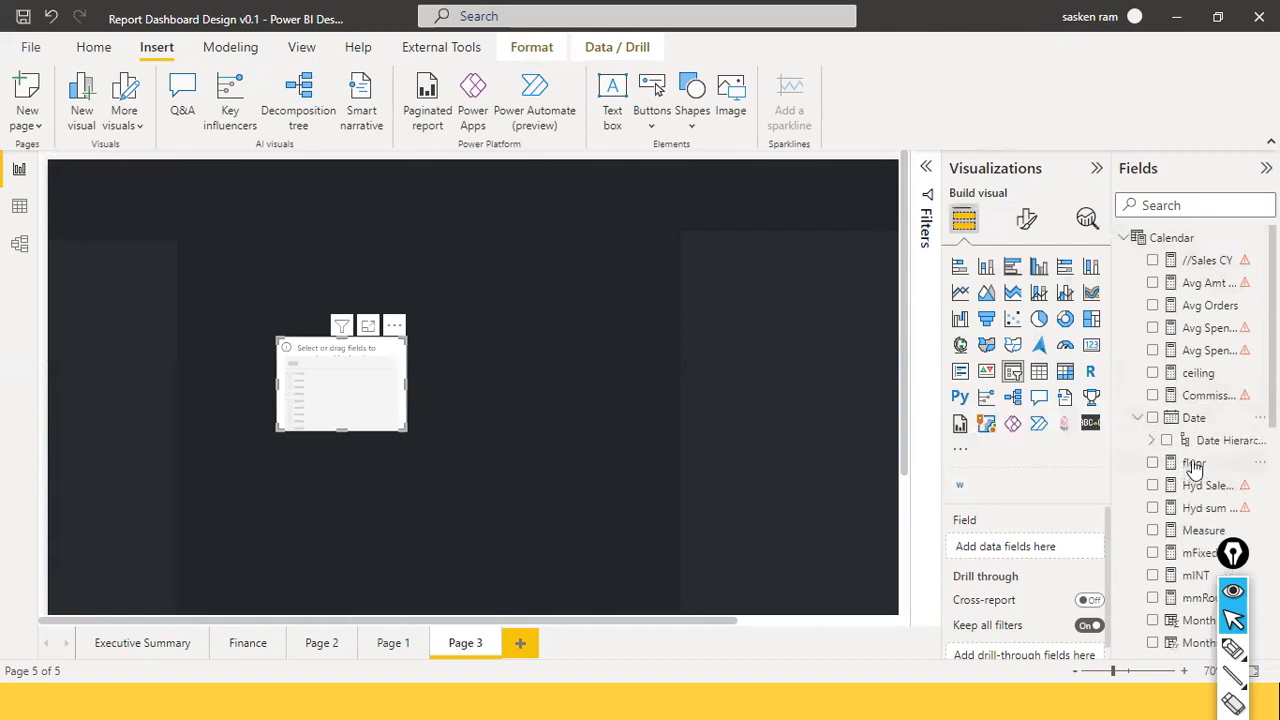
left_click(1151, 440)
scroll(1214, 423, "down", 1)
left_click_drag(1222, 400, 353, 371)
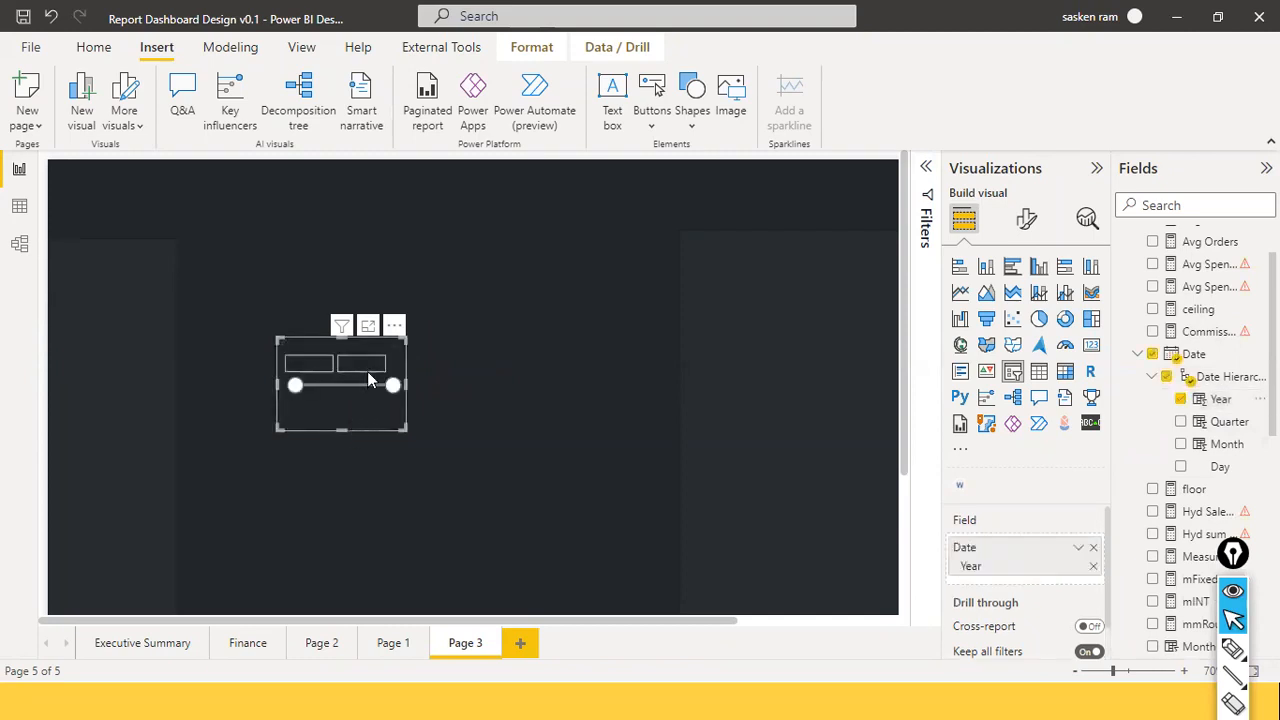
Switch the slicer to Dropdown style, shrink it, and move it to the top-left panel.
left_click(397, 353)
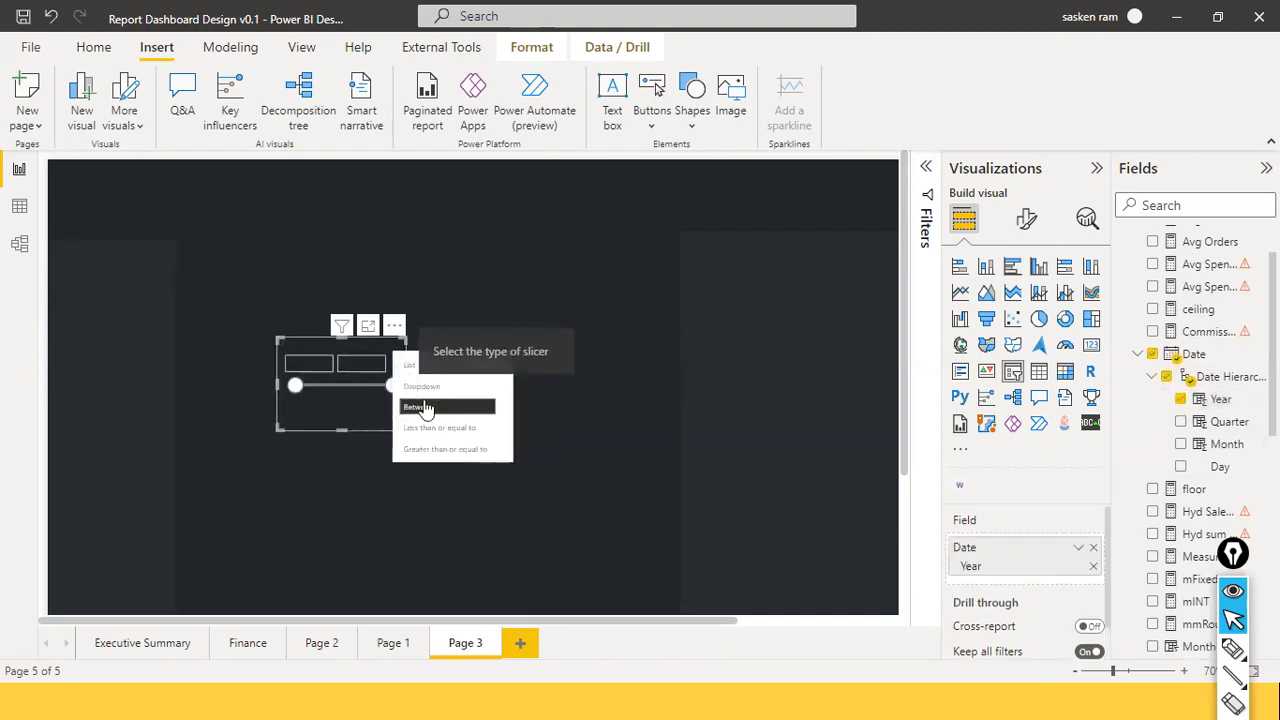
left_click(470, 399)
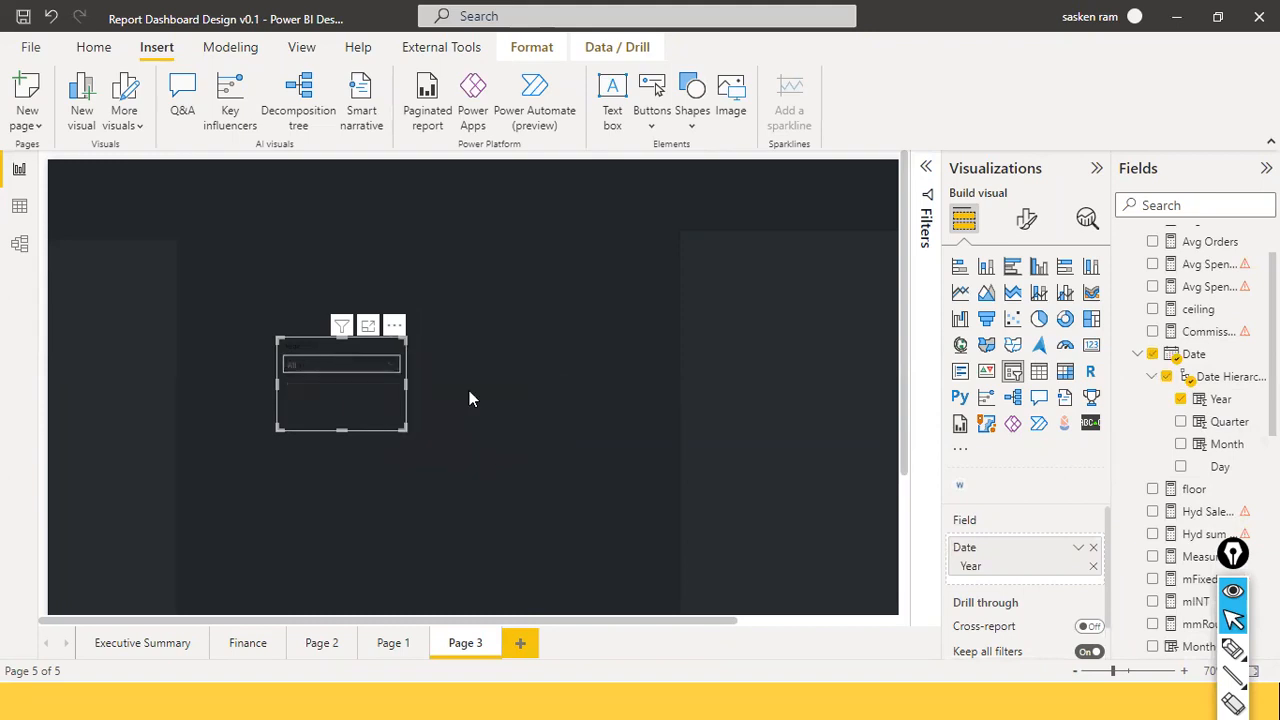
left_click_drag(341, 430, 358, 381)
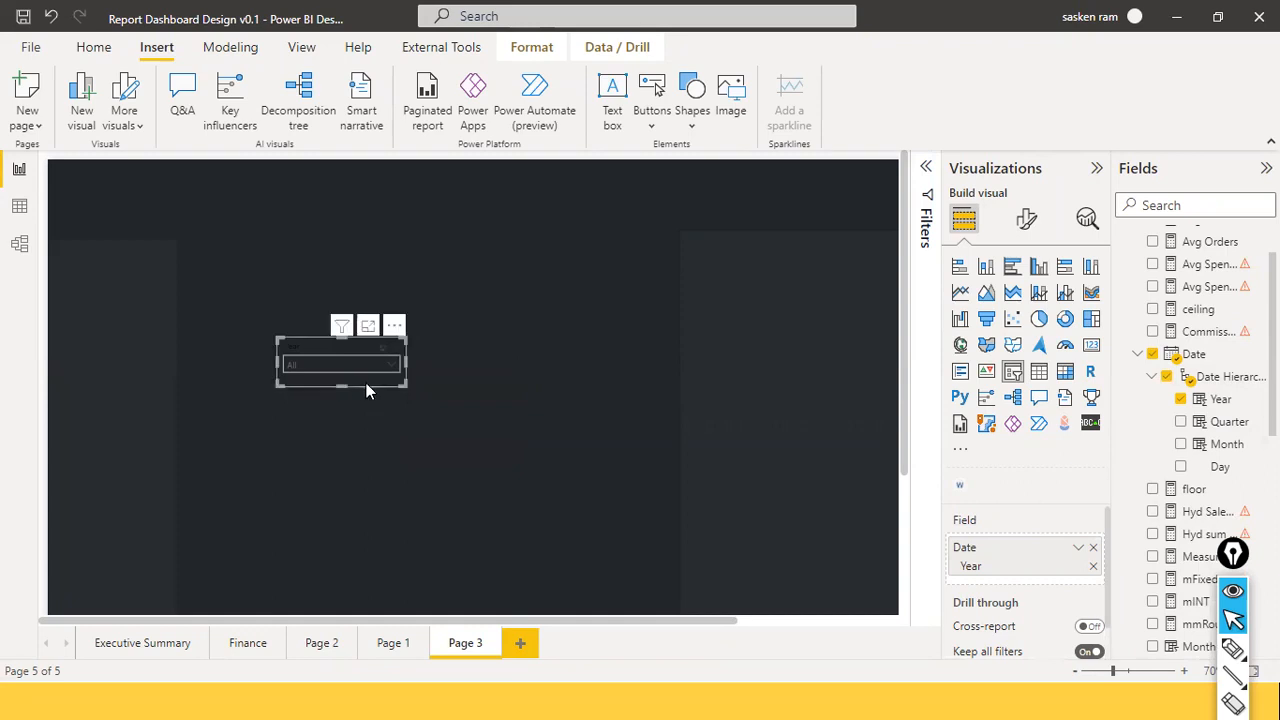
left_click_drag(280, 364, 124, 306)
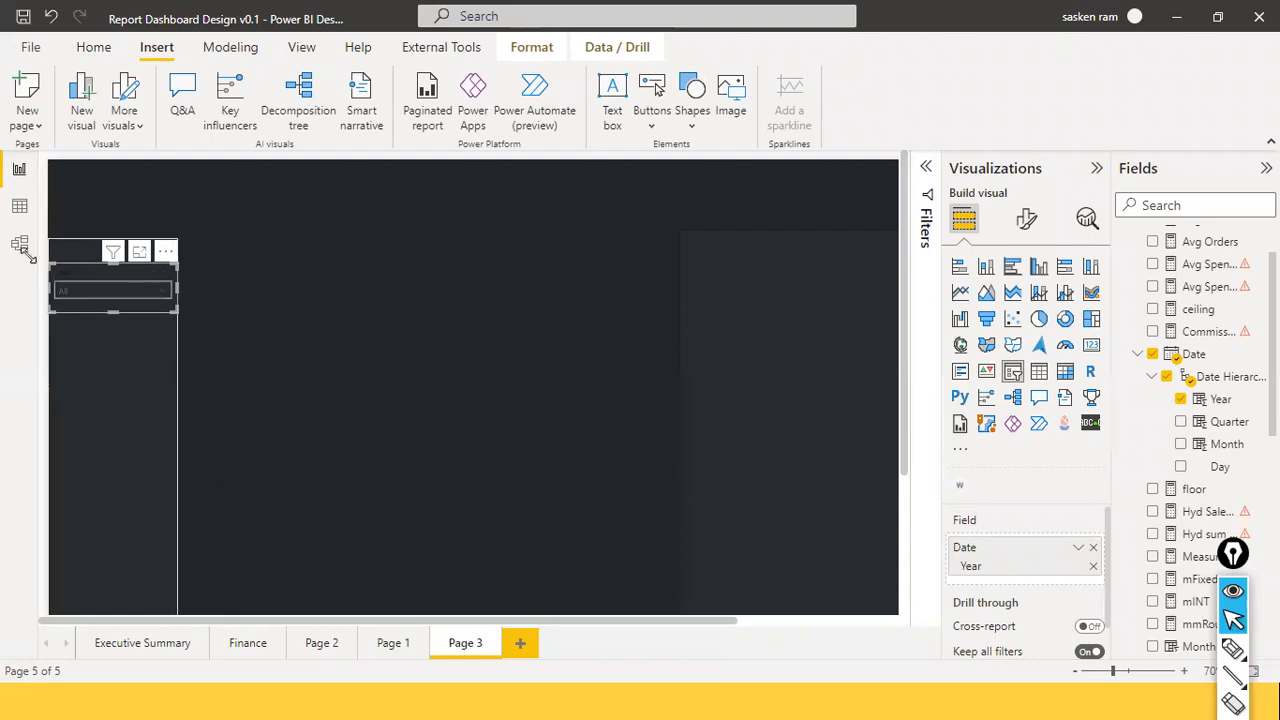
In Slicer settings > Selection, turn Show "Select all" On and Multi-select with CTRL Off.
left_click(1030, 222)
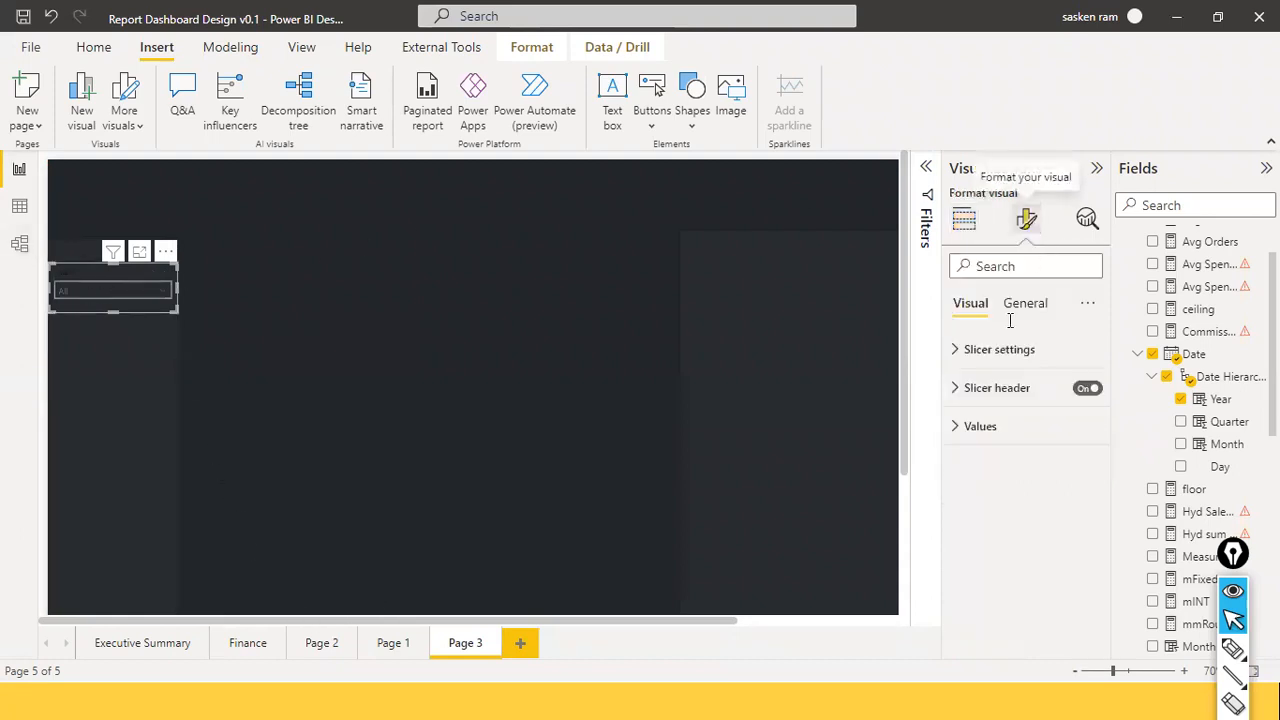
left_click(960, 352)
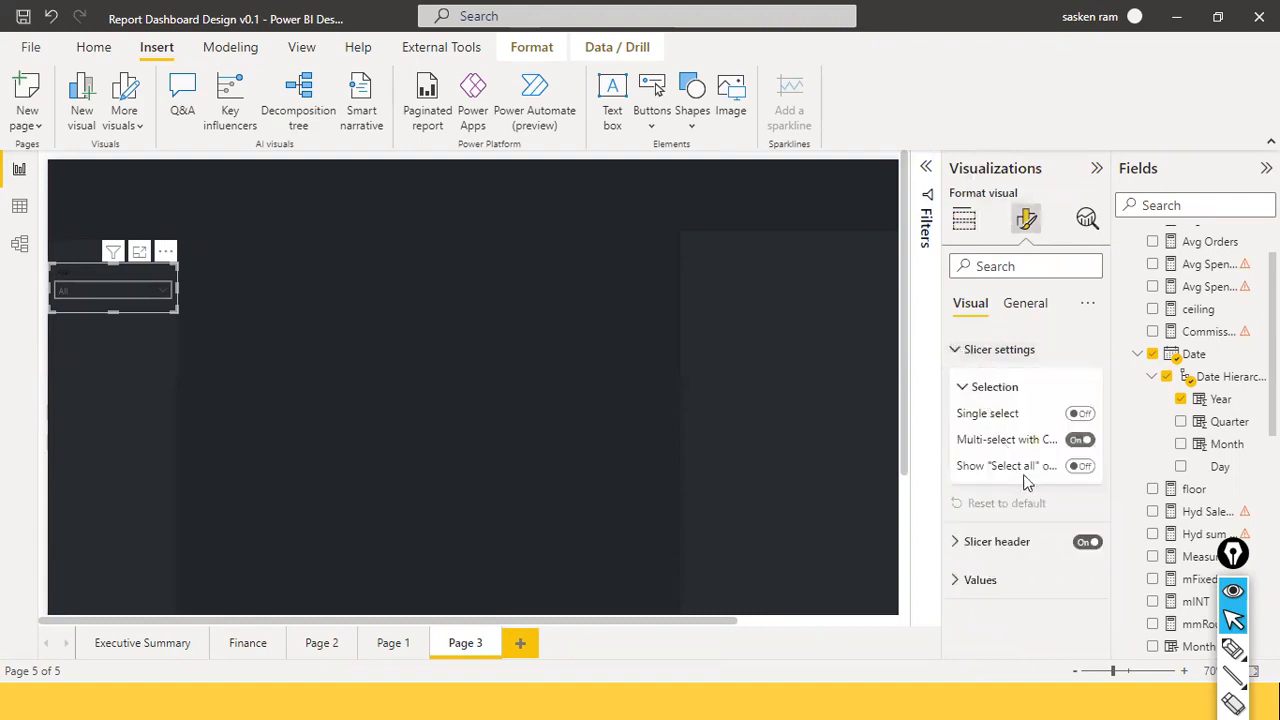
left_click(1084, 467)
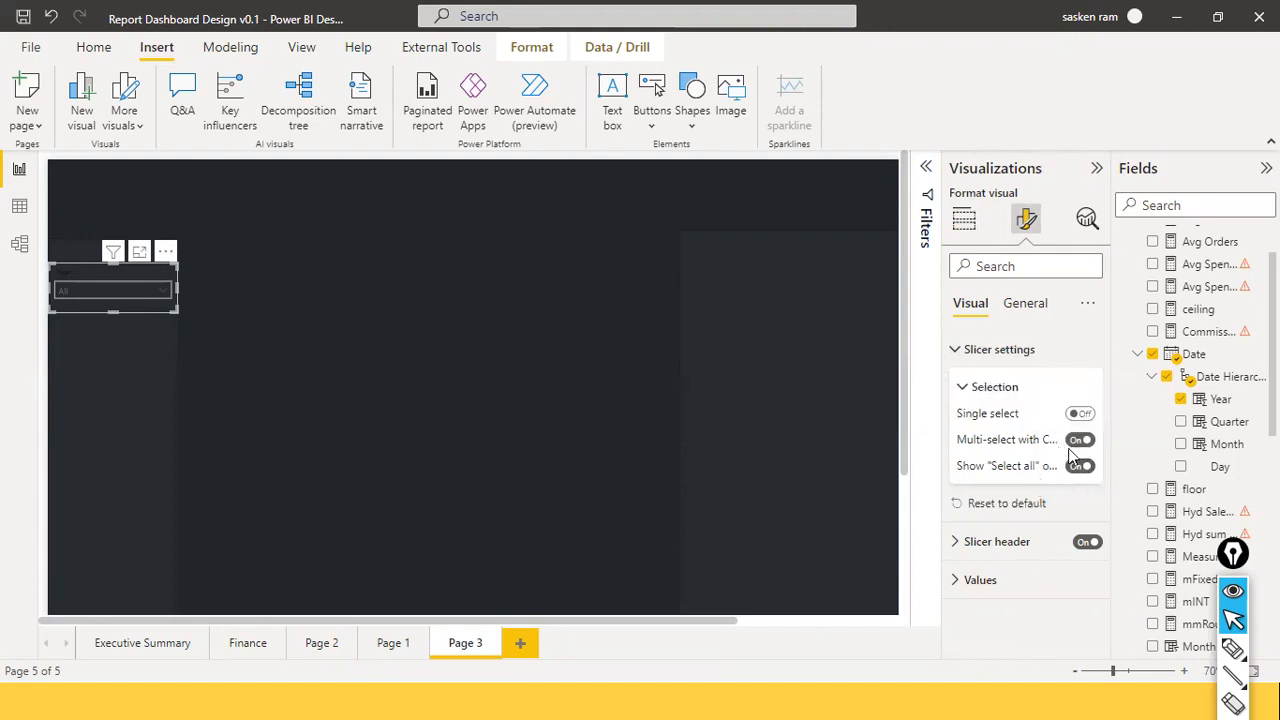
left_click(1077, 444)
Test the dropdown by ticking 2011–2014, clear back to All, leaving Multi-select with CTRL Off.
left_click(165, 293)
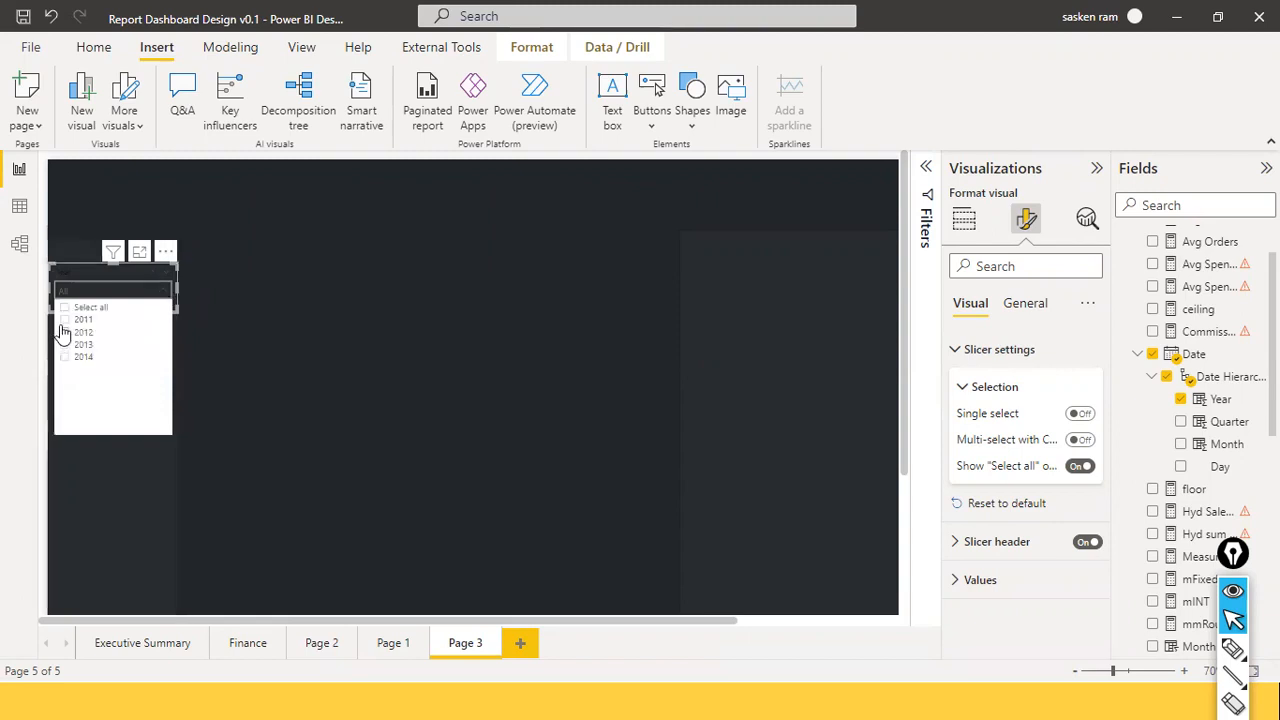
left_click(64, 321)
left_click(65, 345)
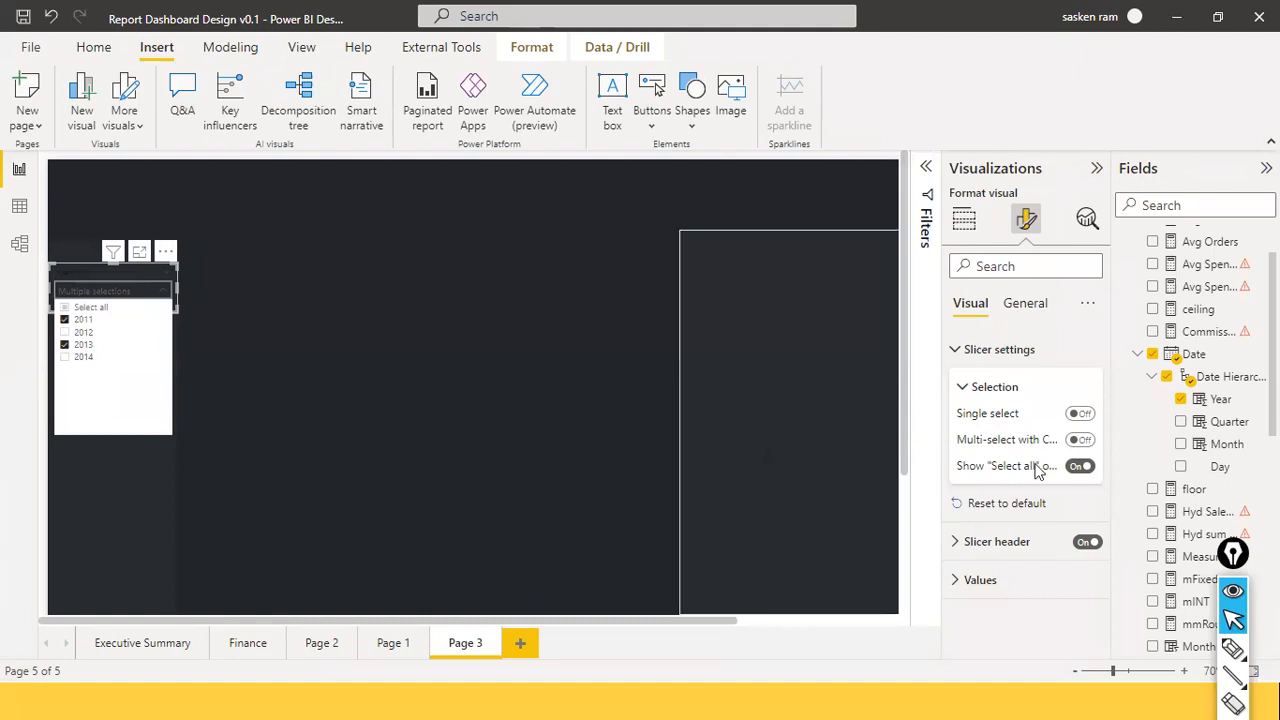
left_click(1082, 440)
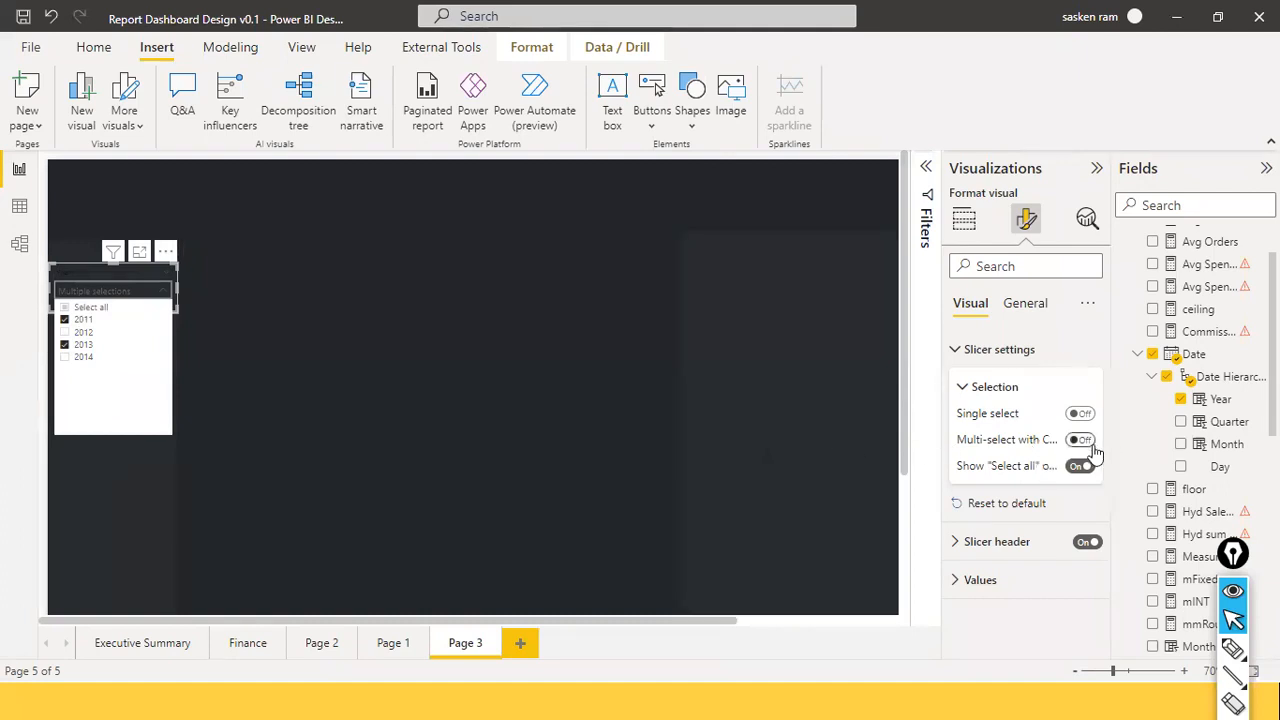
left_click(165, 295)
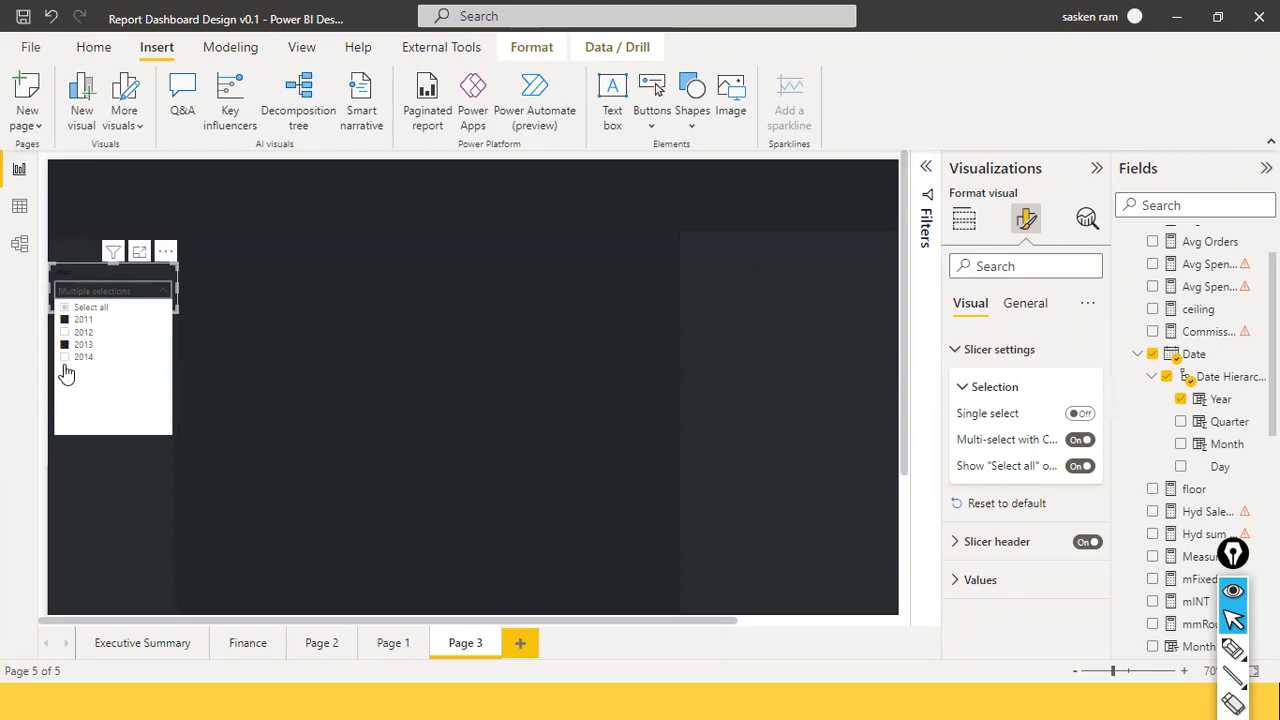
left_click(64, 356, "ctrl")
left_click(65, 332, "ctrl")
left_click(66, 358)
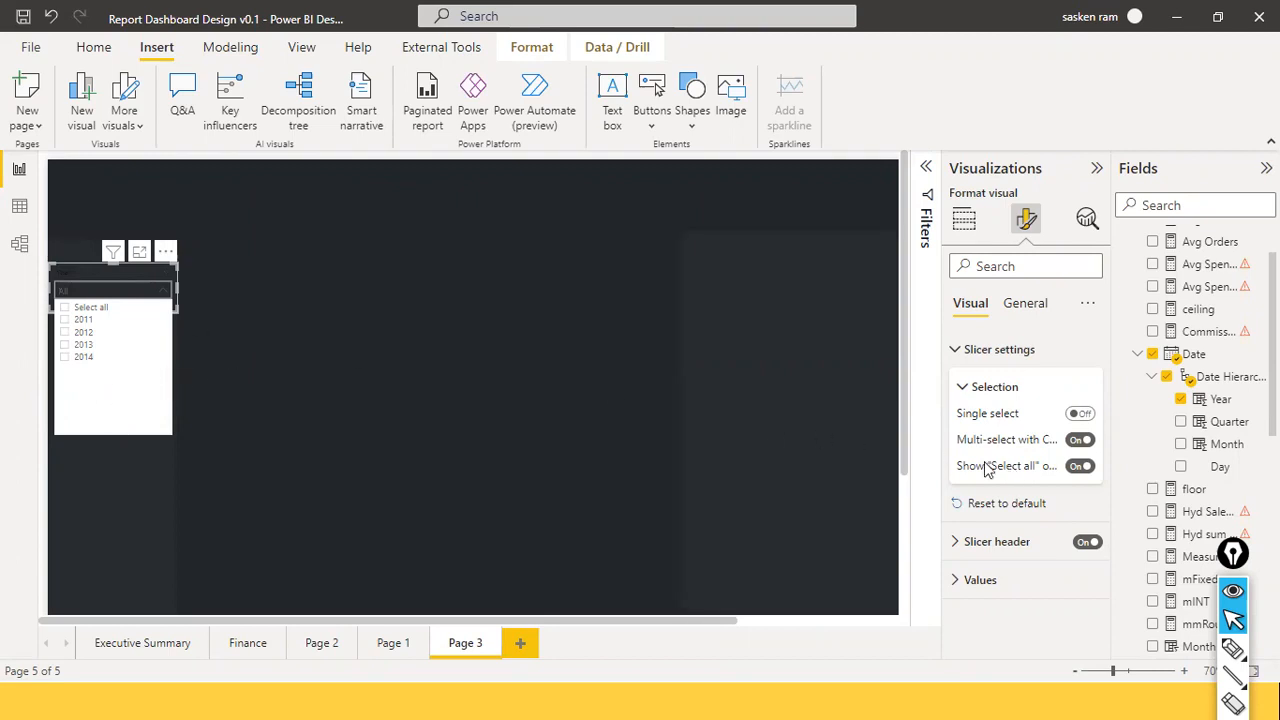
mouse_move(988, 470)
left_click(1076, 443)
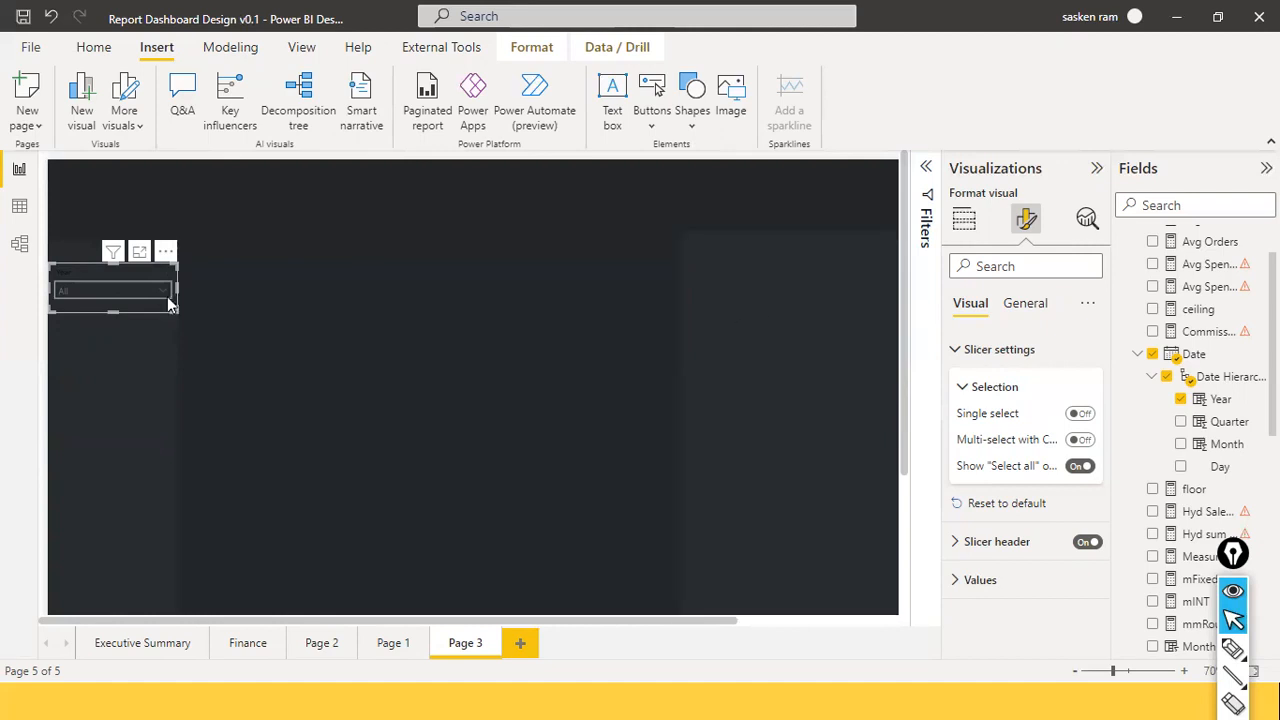
Search the Format pane for 'title', clear the slicer header text, and turn Title On.
left_click(1030, 272)
type("T")
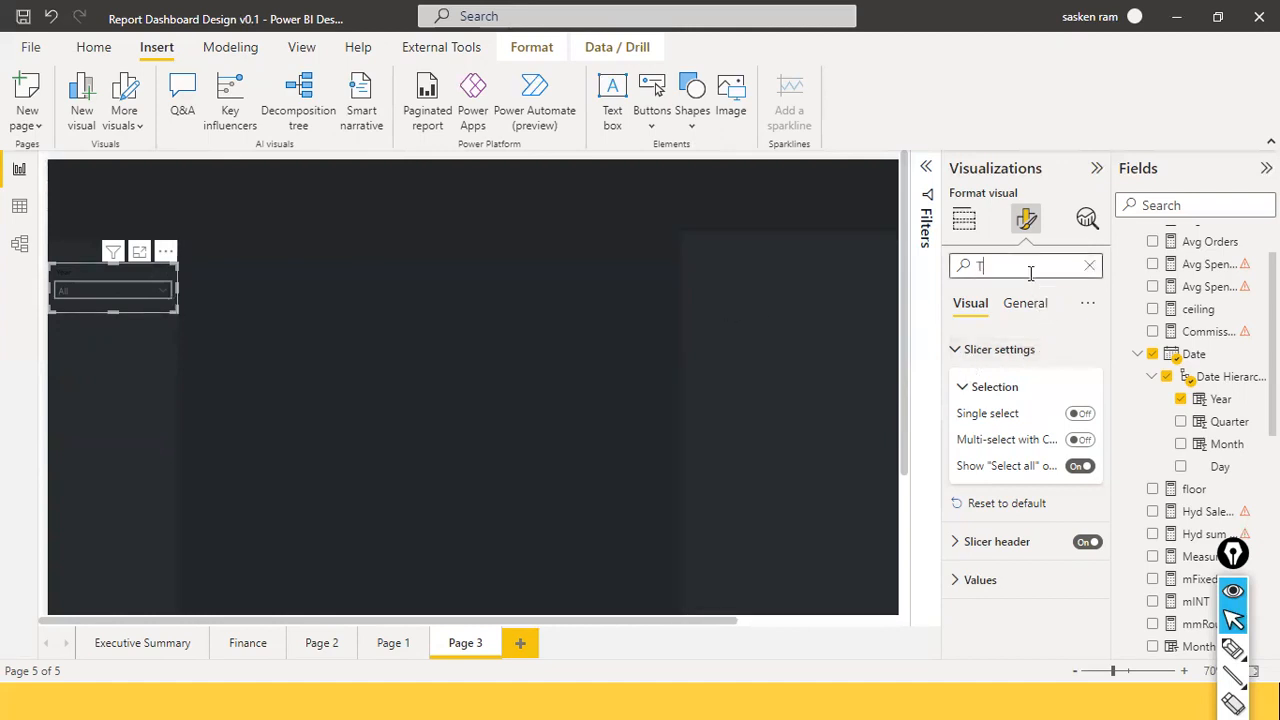
type("ITL")
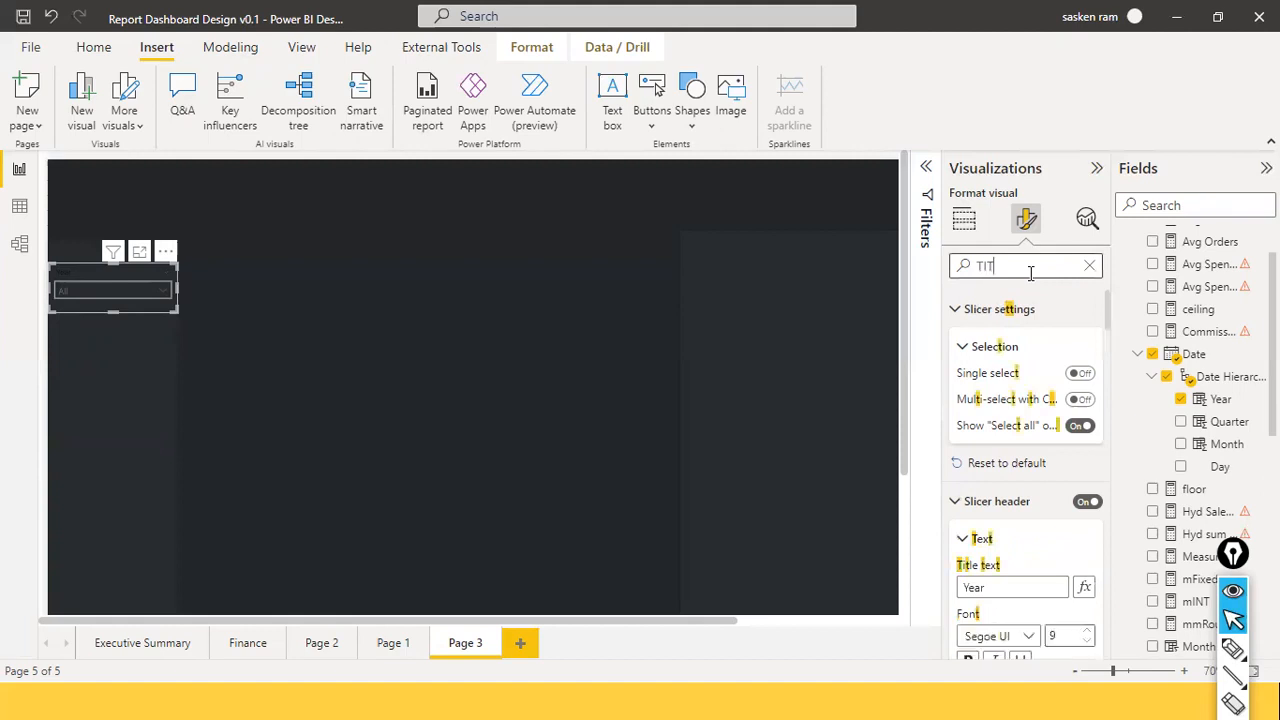
left_click(1016, 394)
type("cA")
key("ctrl+z")
key("BackSpace")
key("BackSpace")
key("BackSpace")
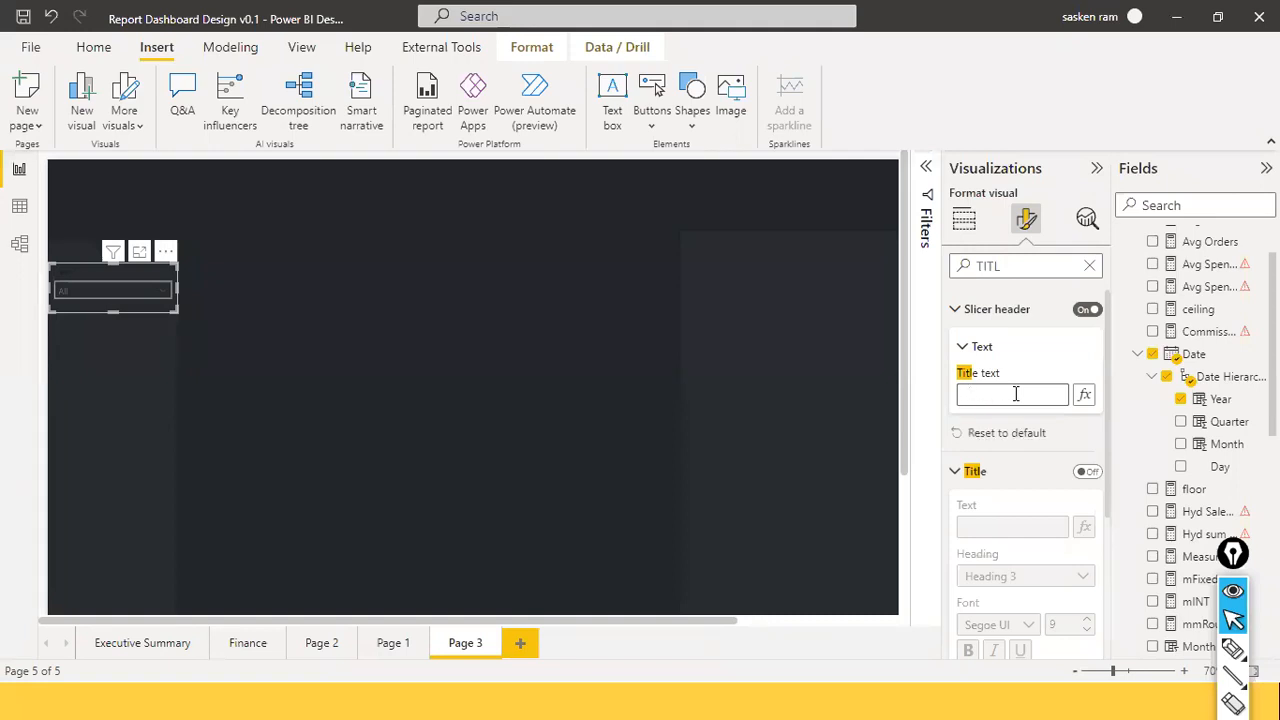
key("BackSpace")
key("BackSpace")
type("Calendar Year")
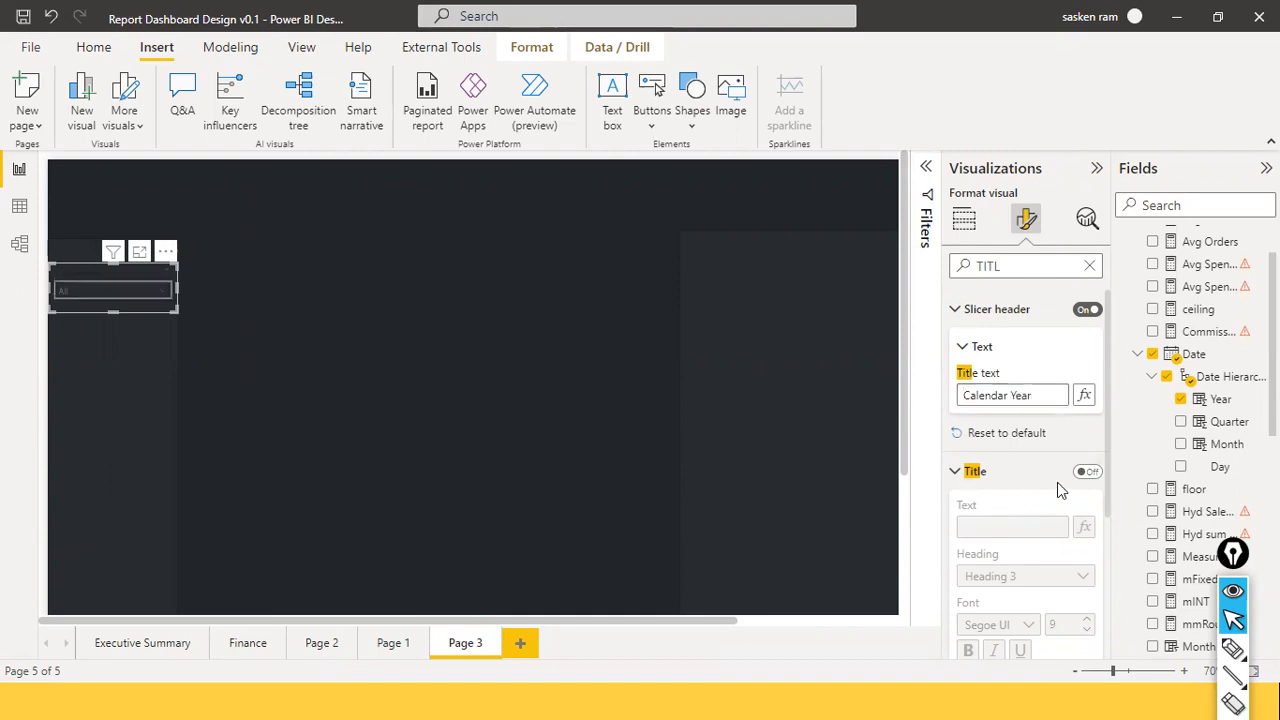
left_click(1089, 472)
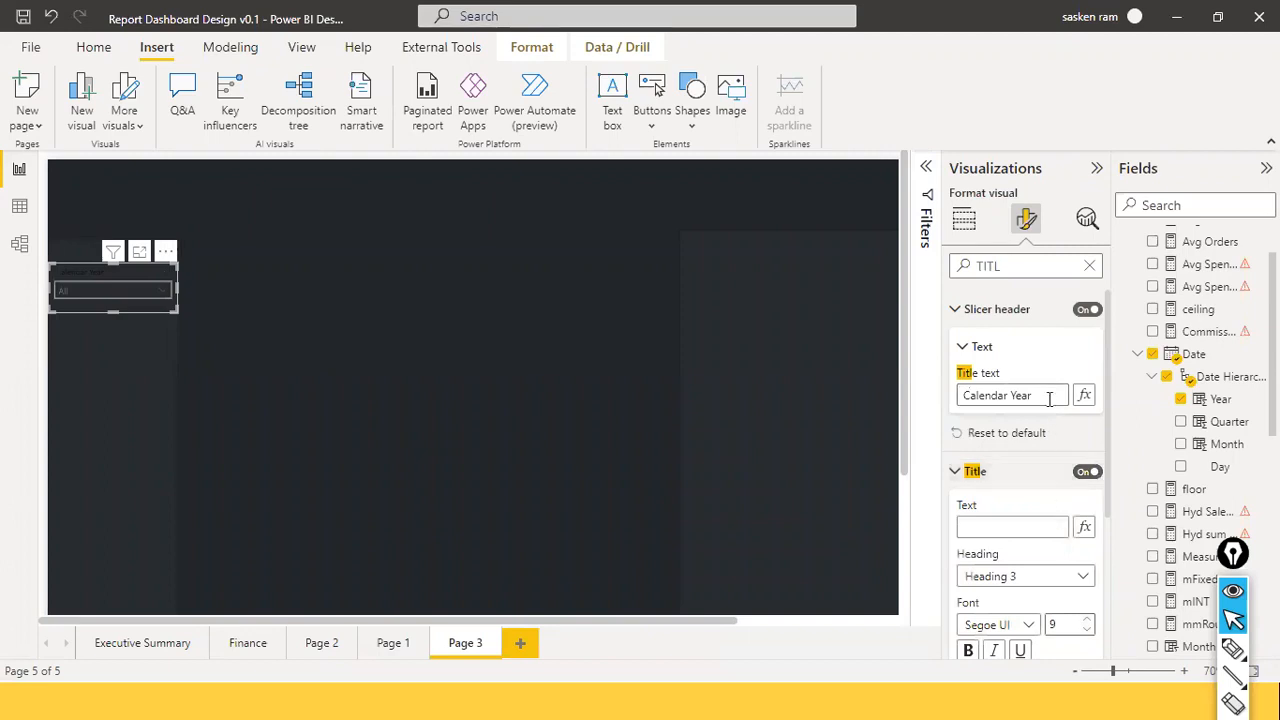
left_click_drag(1049, 398, 881, 383)
key("BackSpace")
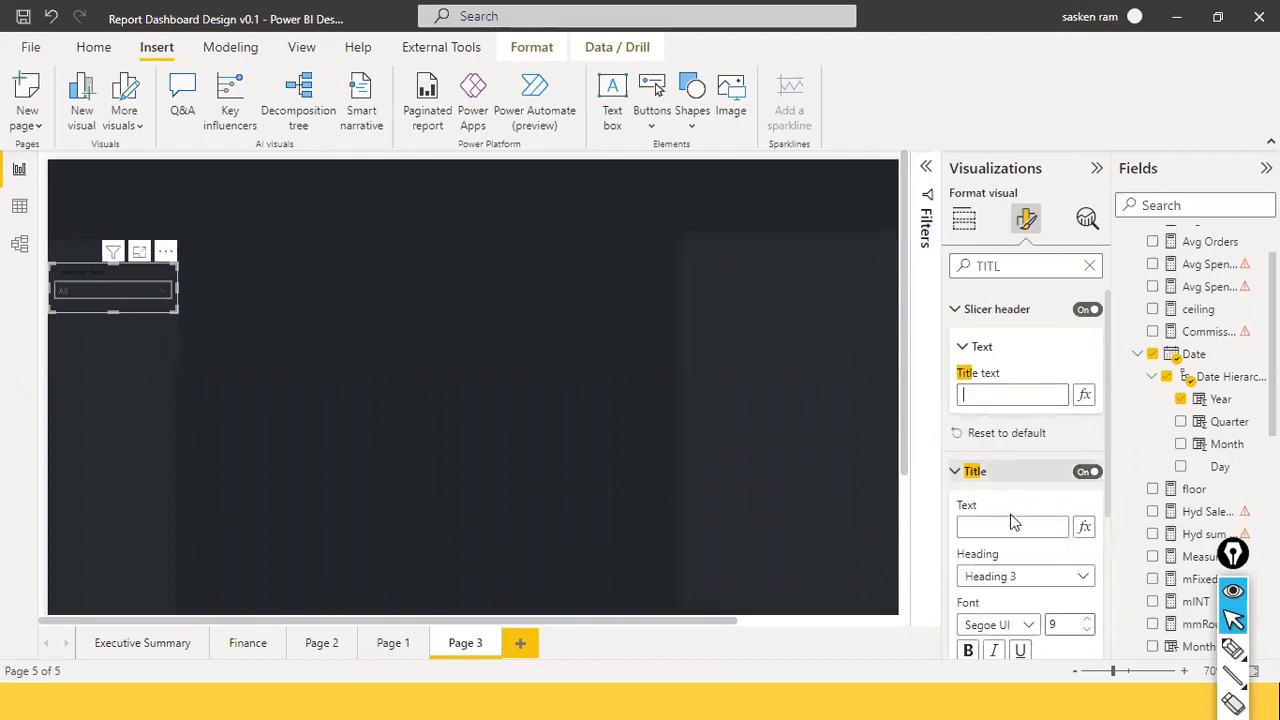
Enter 'Calendar Year' as the slicer title and set its text colour to White.
left_click(1000, 530)
type("Calendar Year")
scroll(1029, 503, "down", 3)
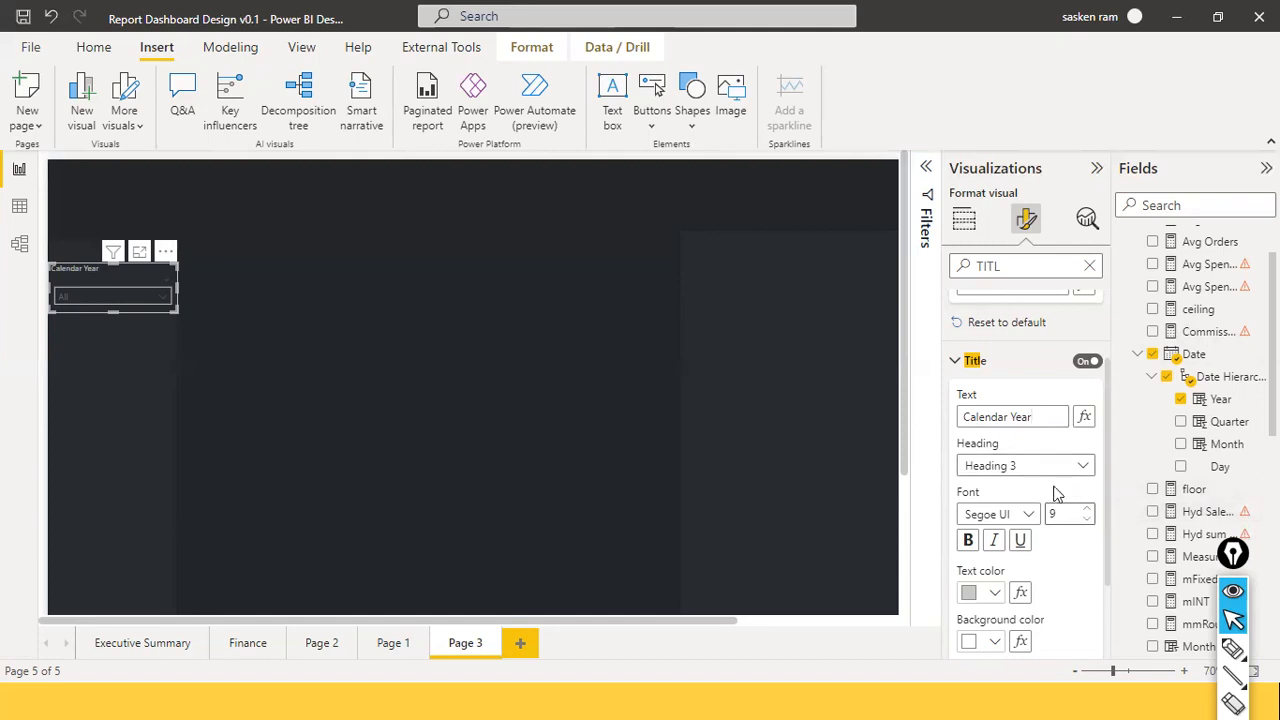
left_click(996, 594)
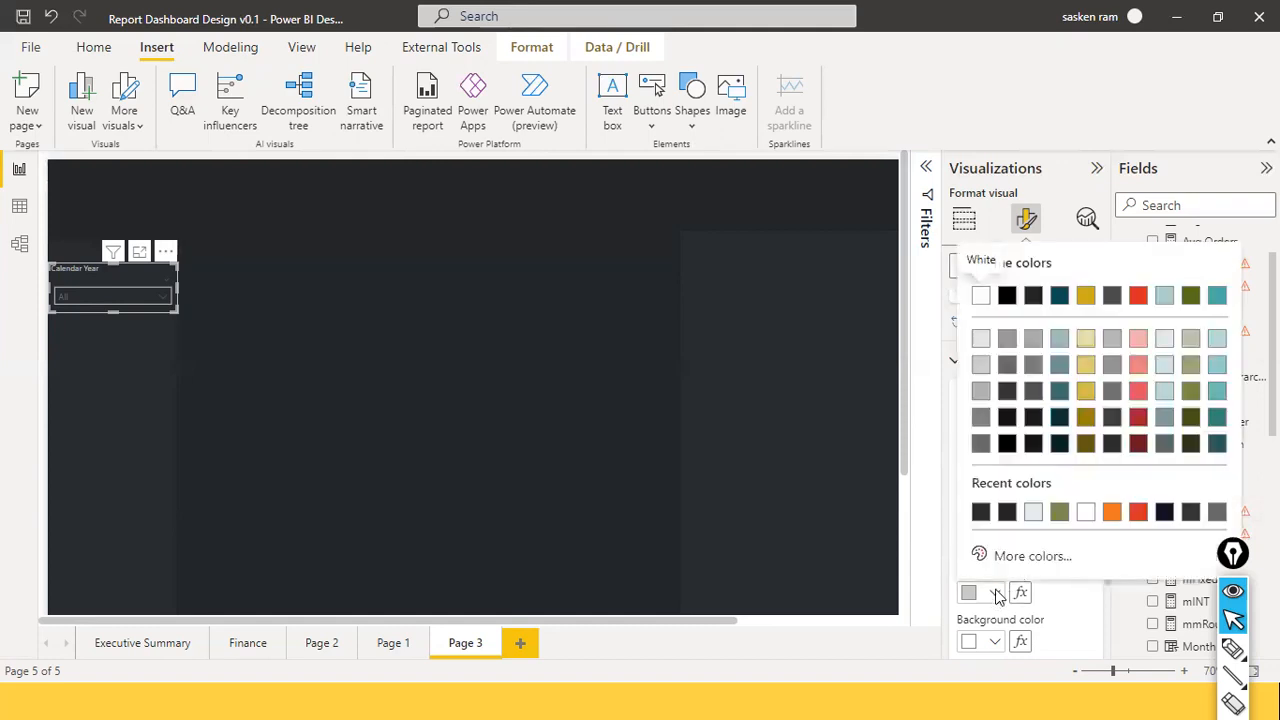
left_click(980, 295)
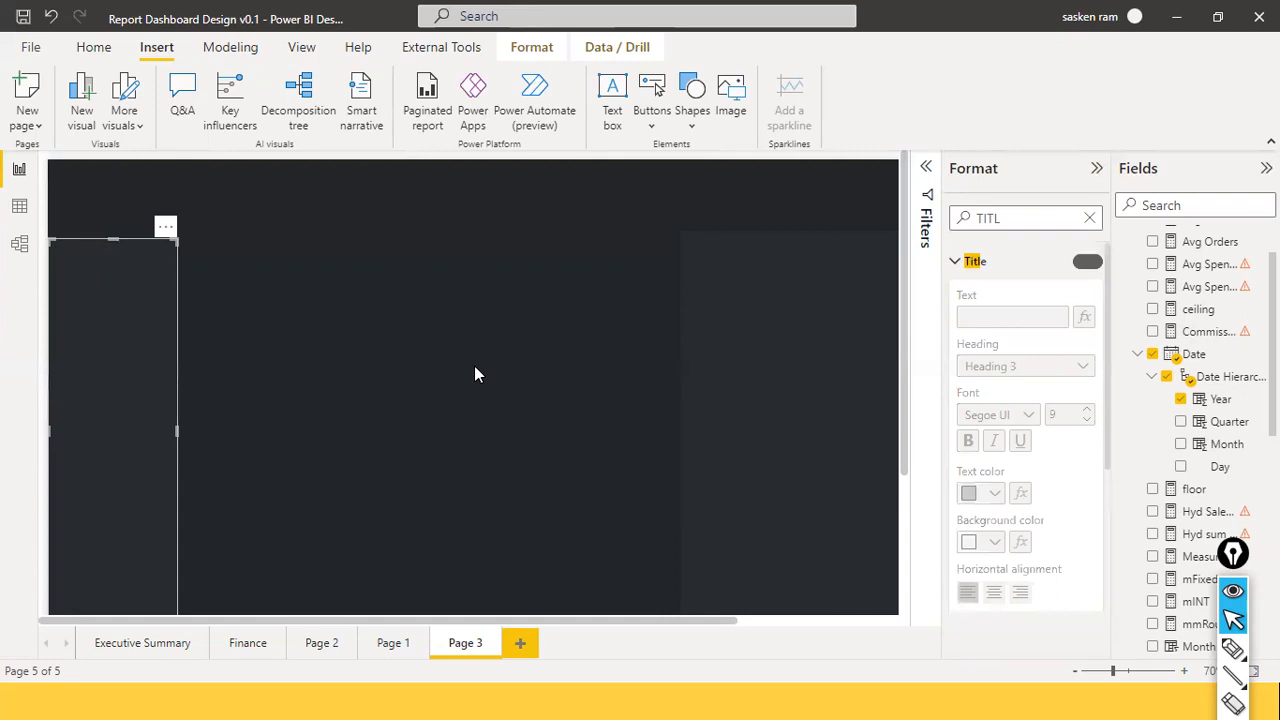
Duplicate the Calendar Year slicer and stack the copies vertically below the original using alignment guides.
left_click(282, 286)
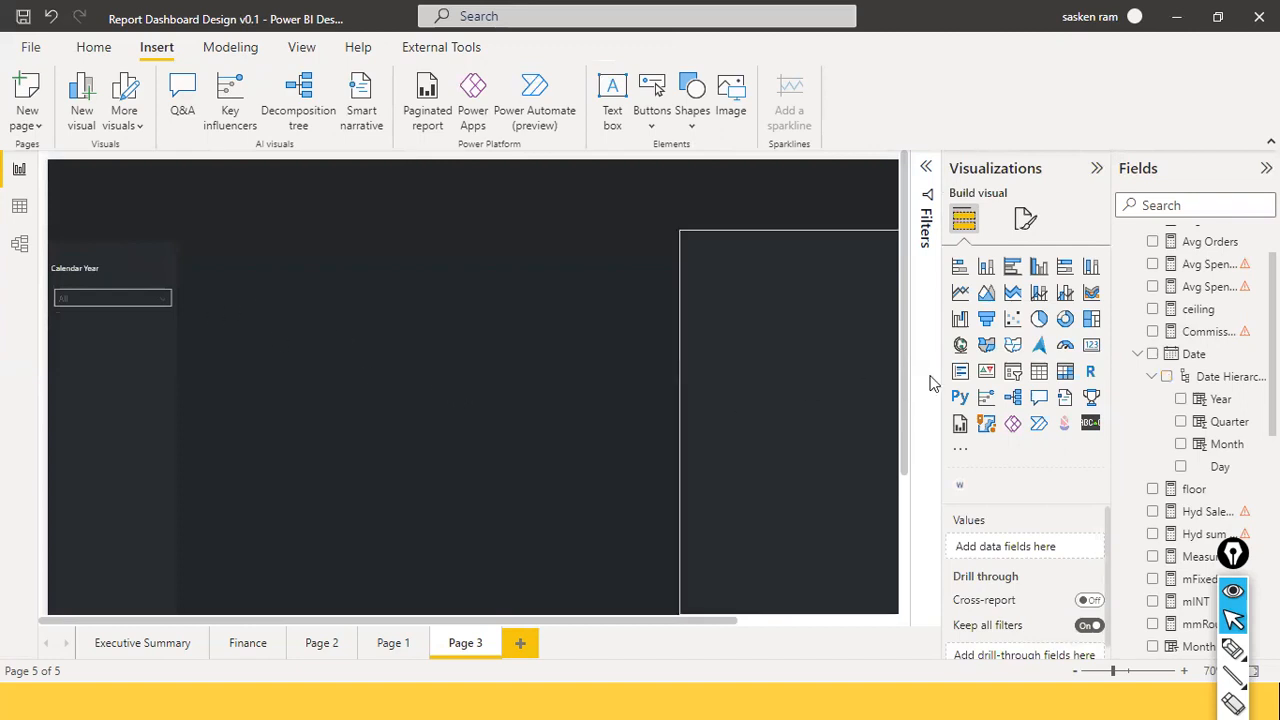
left_click(122, 284)
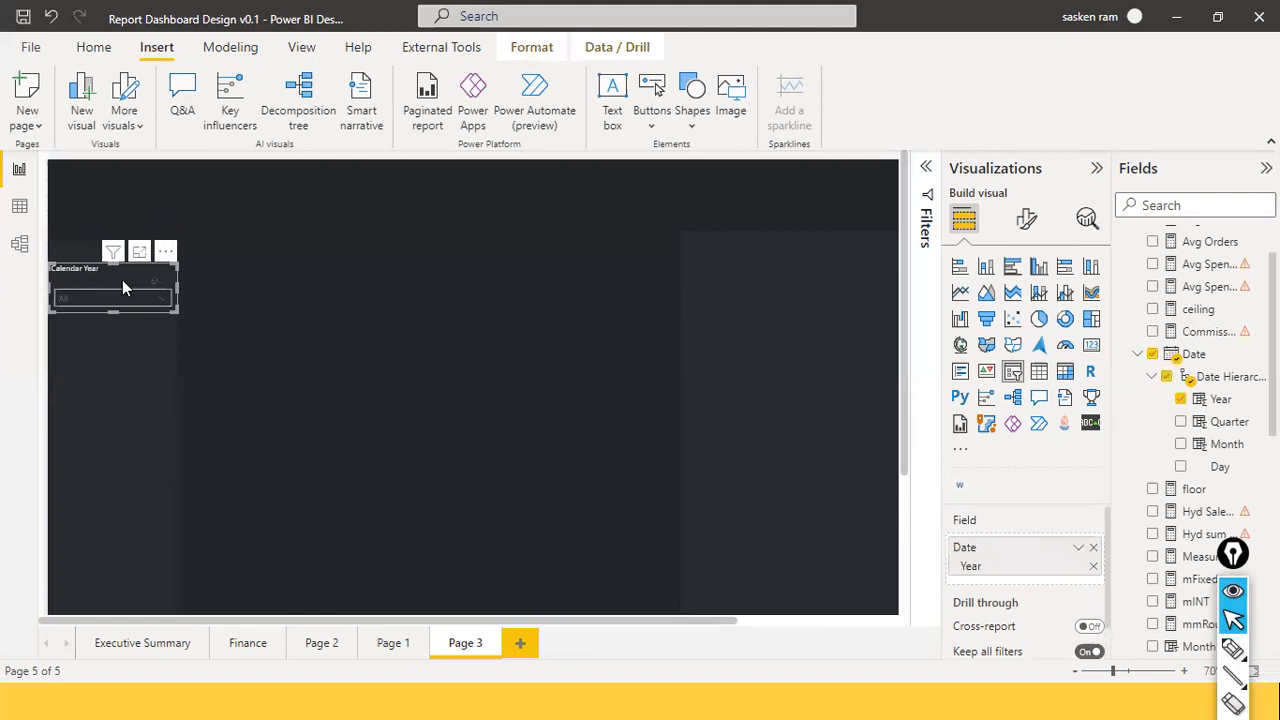
key("ctrl+c")
key("ctrl+v")
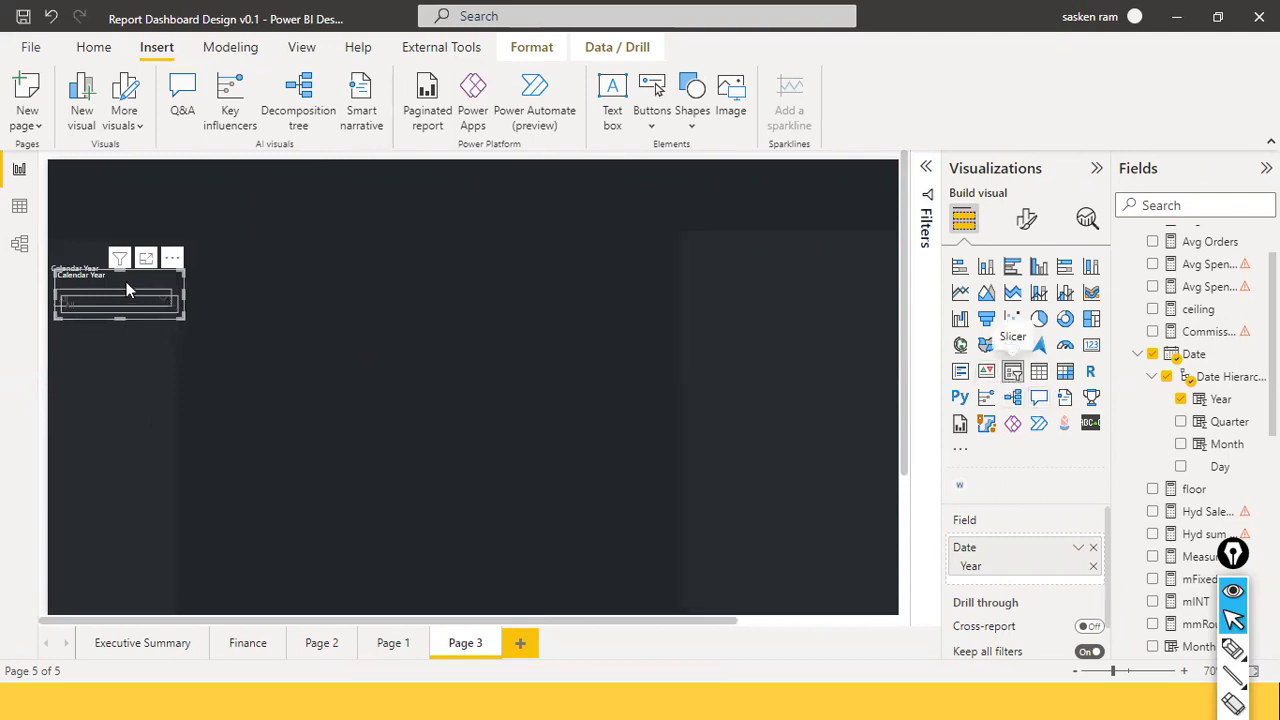
left_click_drag(126, 280, 114, 345)
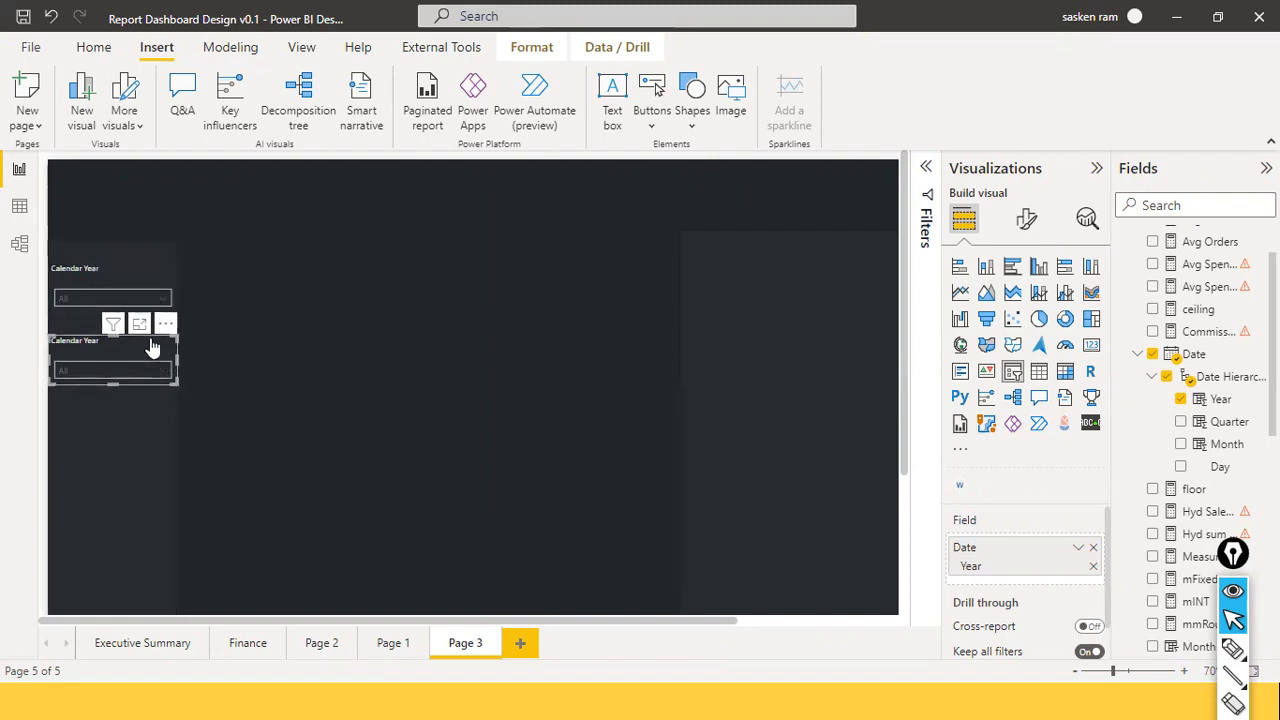
left_click_drag(151, 341, 141, 409)
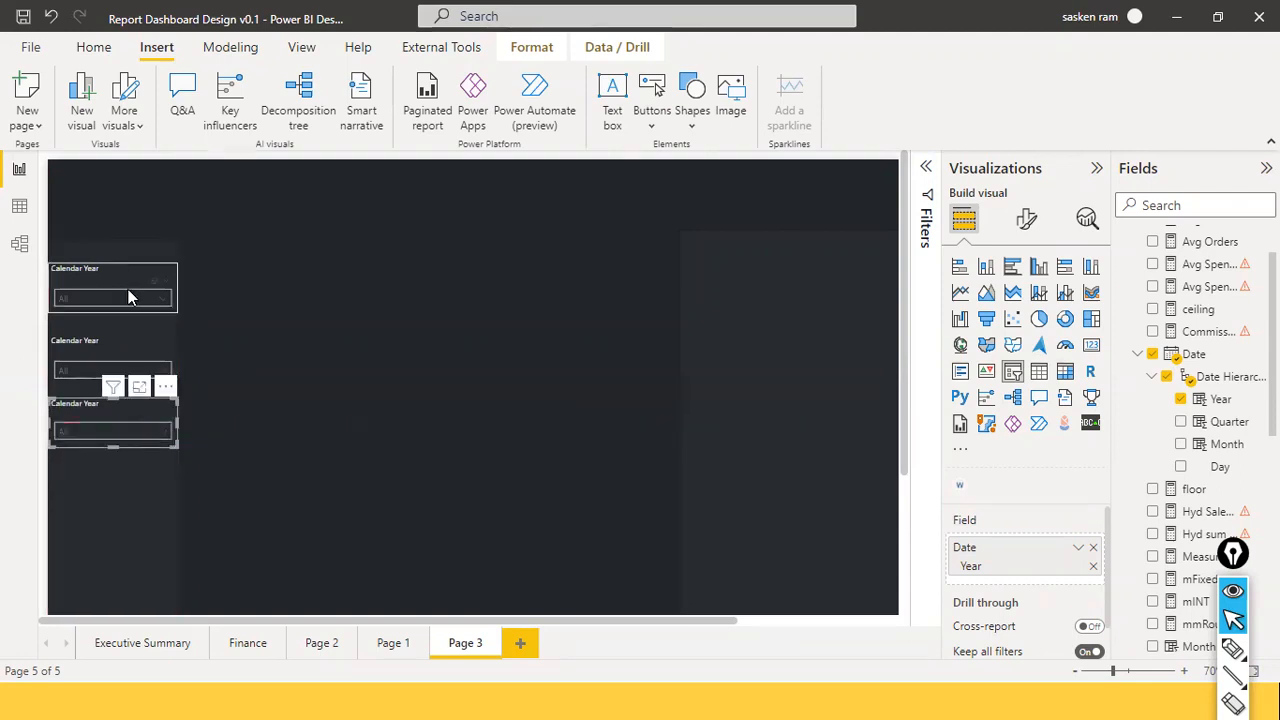
left_click_drag(116, 412, 116, 425)
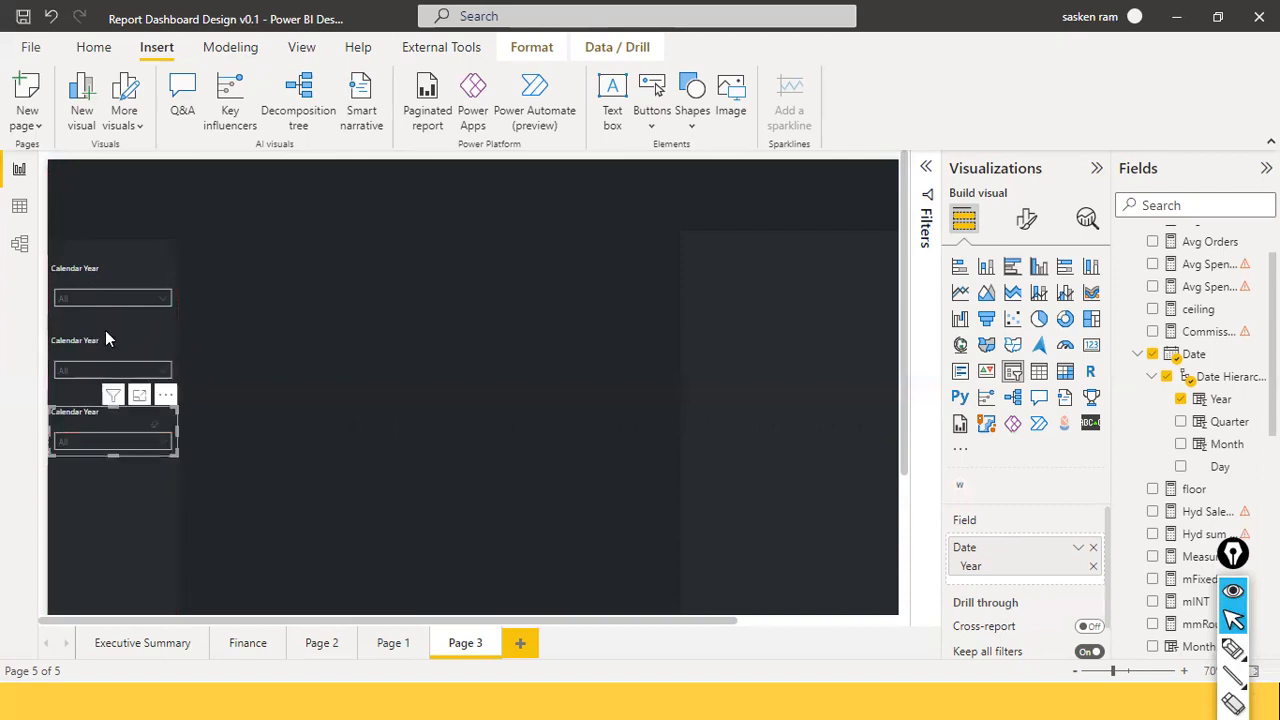
left_click(103, 337)
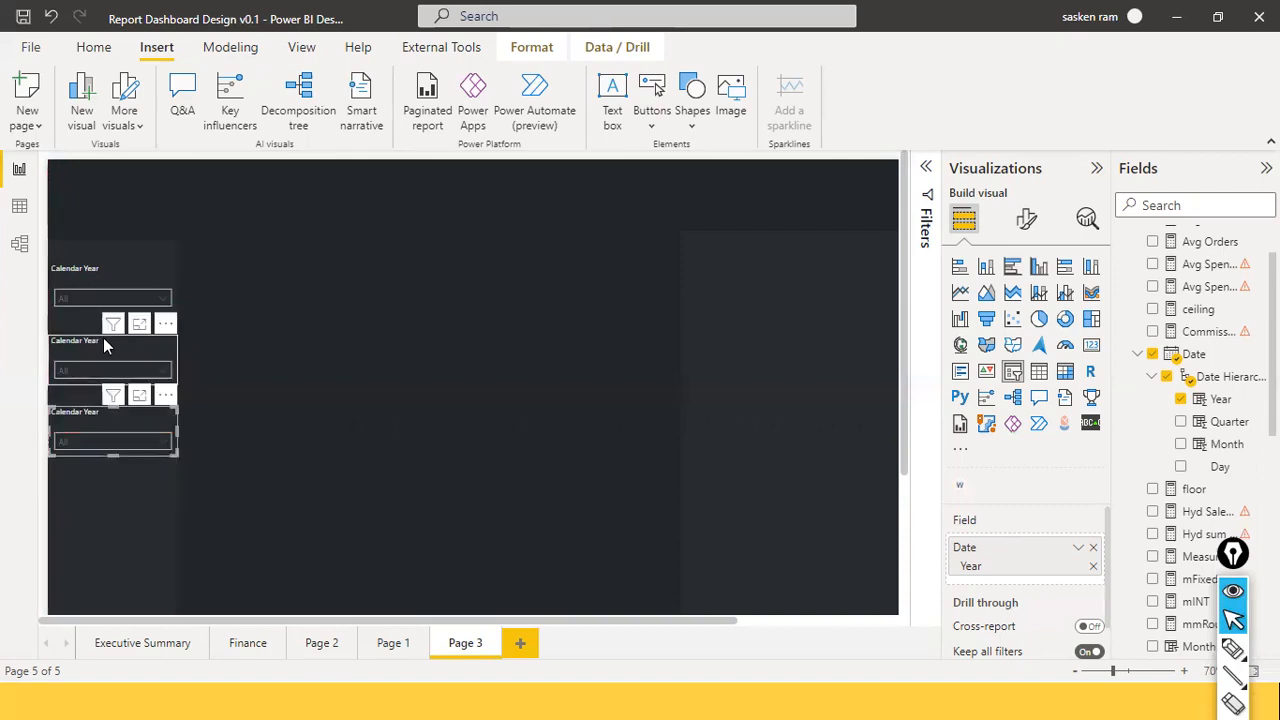
Change the middle slicer's title text to 'Quarter' via the General format search.
left_click(1027, 220)
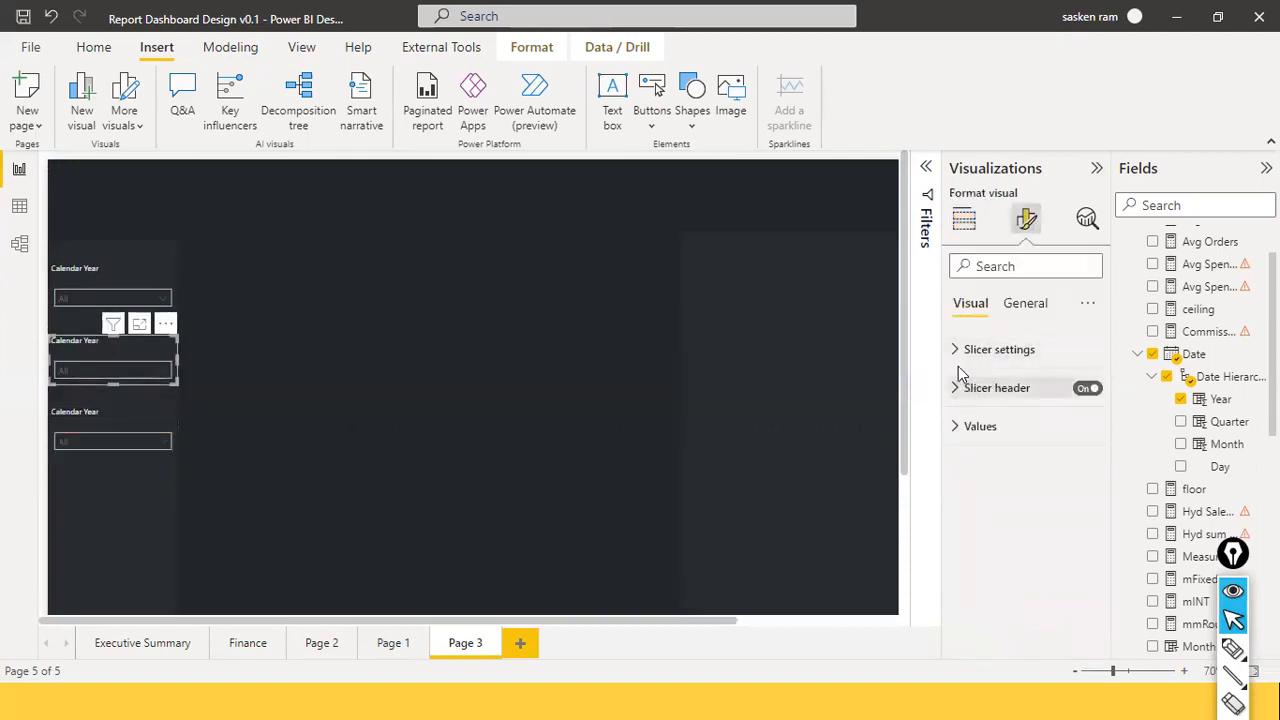
left_click(960, 352)
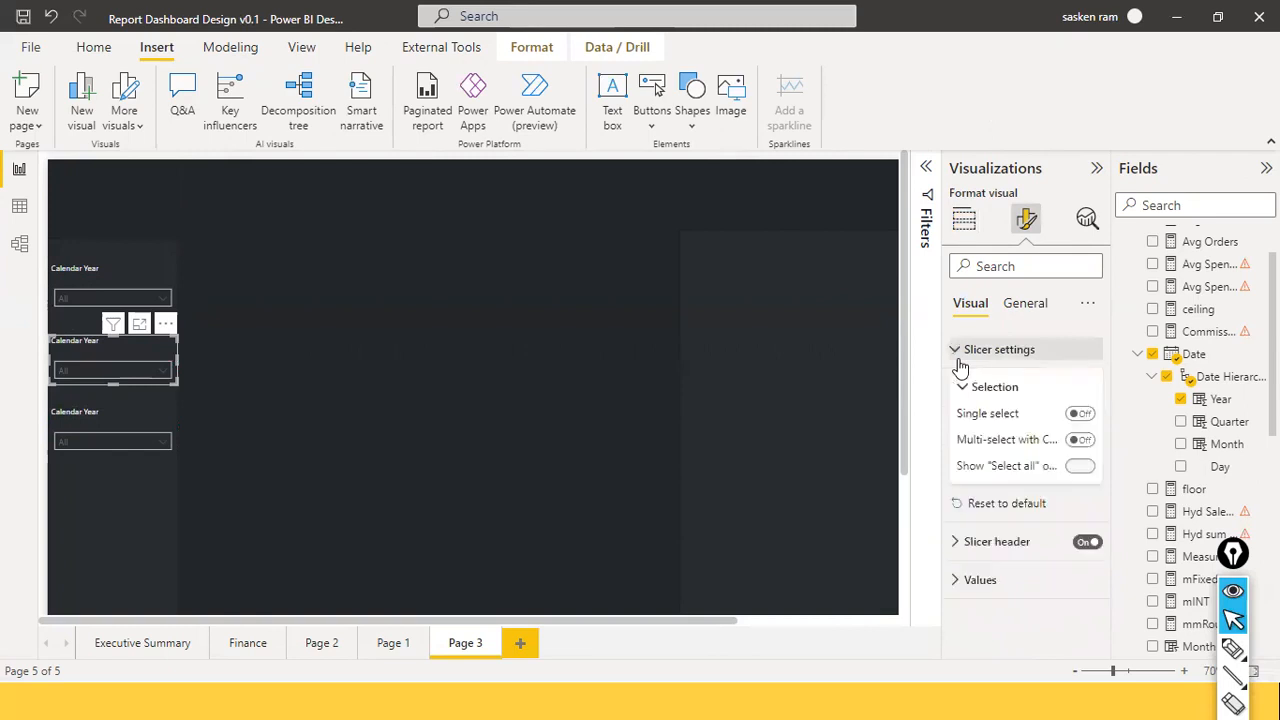
left_click(1008, 306)
left_click(1015, 266)
type("title")
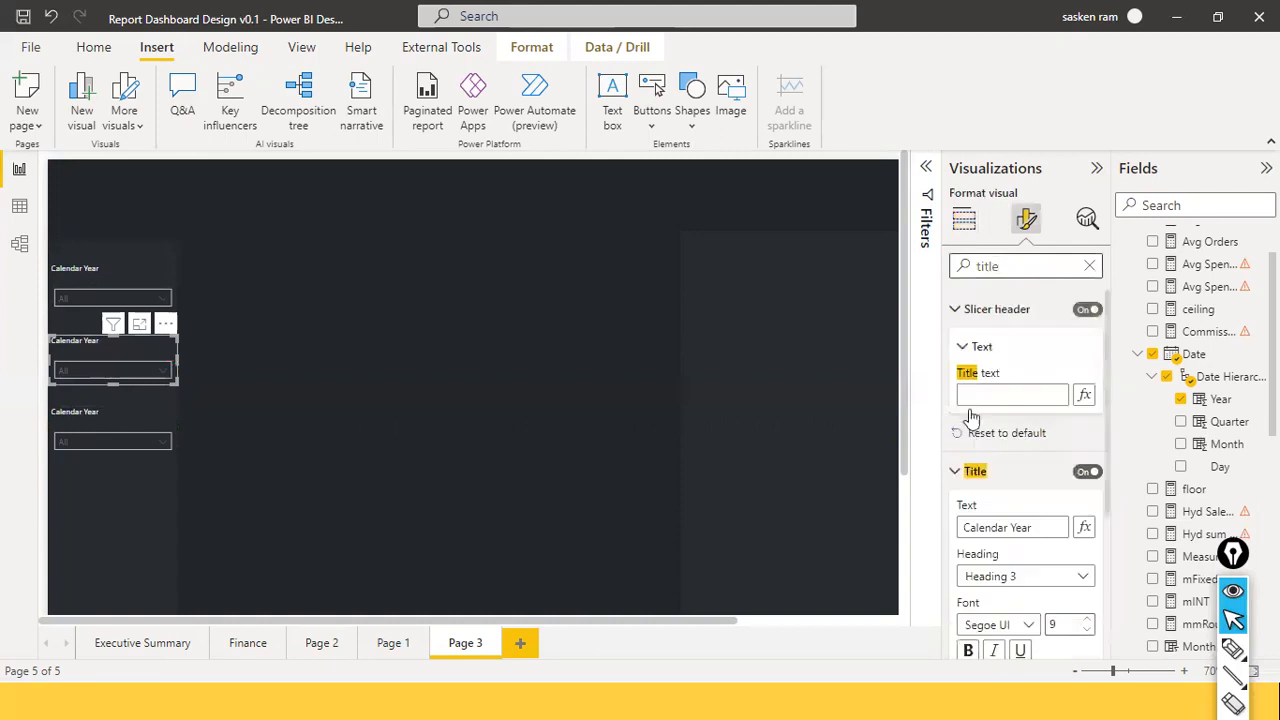
left_click_drag(1029, 525, 836, 506)
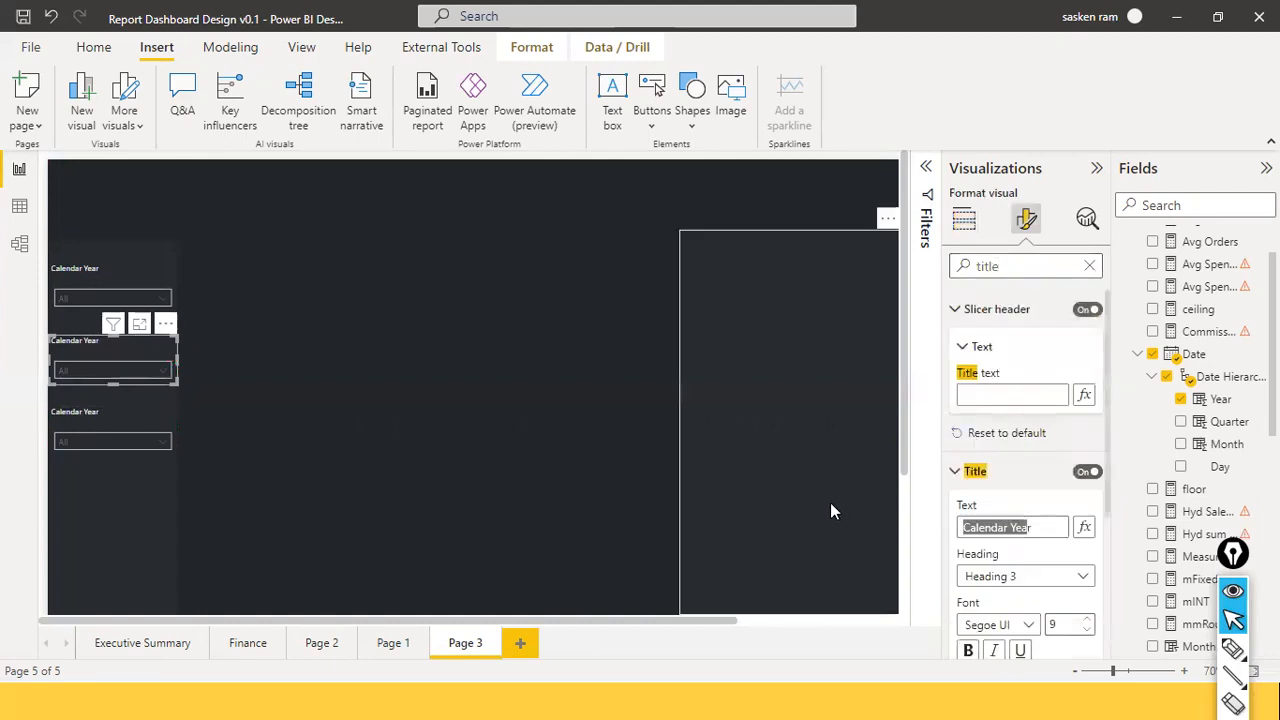
key("BackSpace")
type("Quarter")
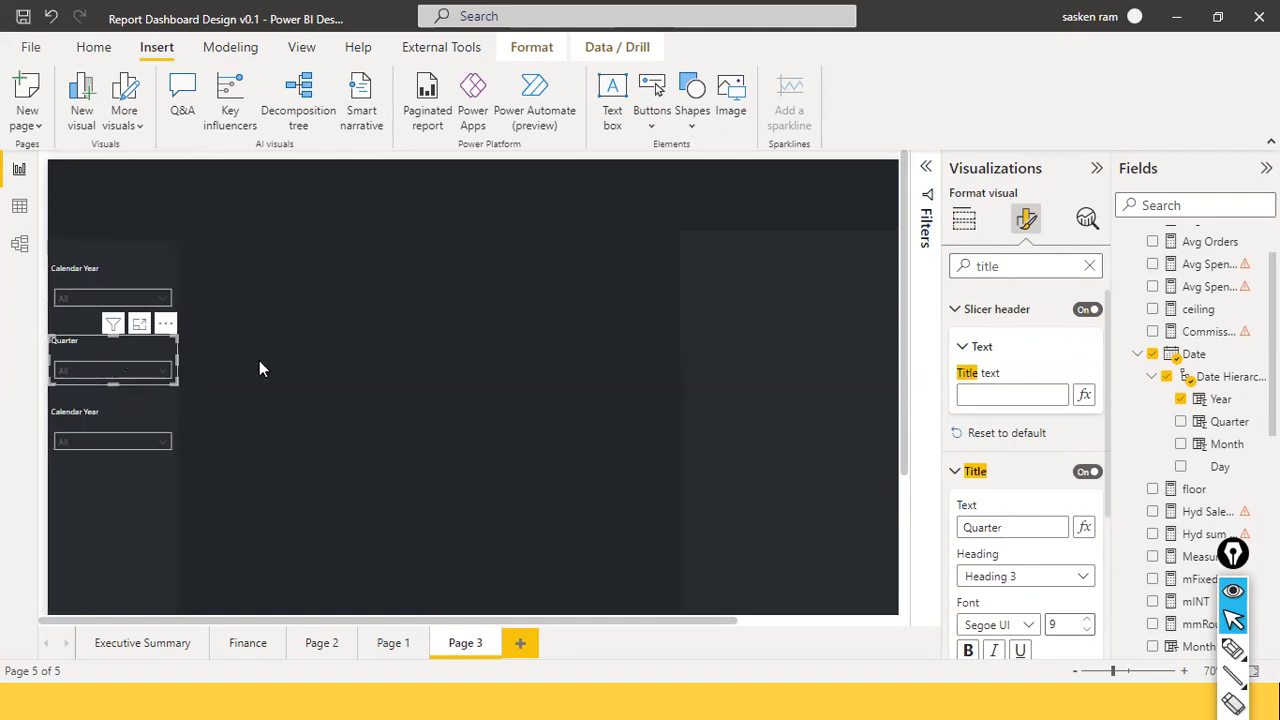
Replace the Year field with Date Hierarchy > Quarter and check it lists Qtr 1–4.
left_click(200, 369)
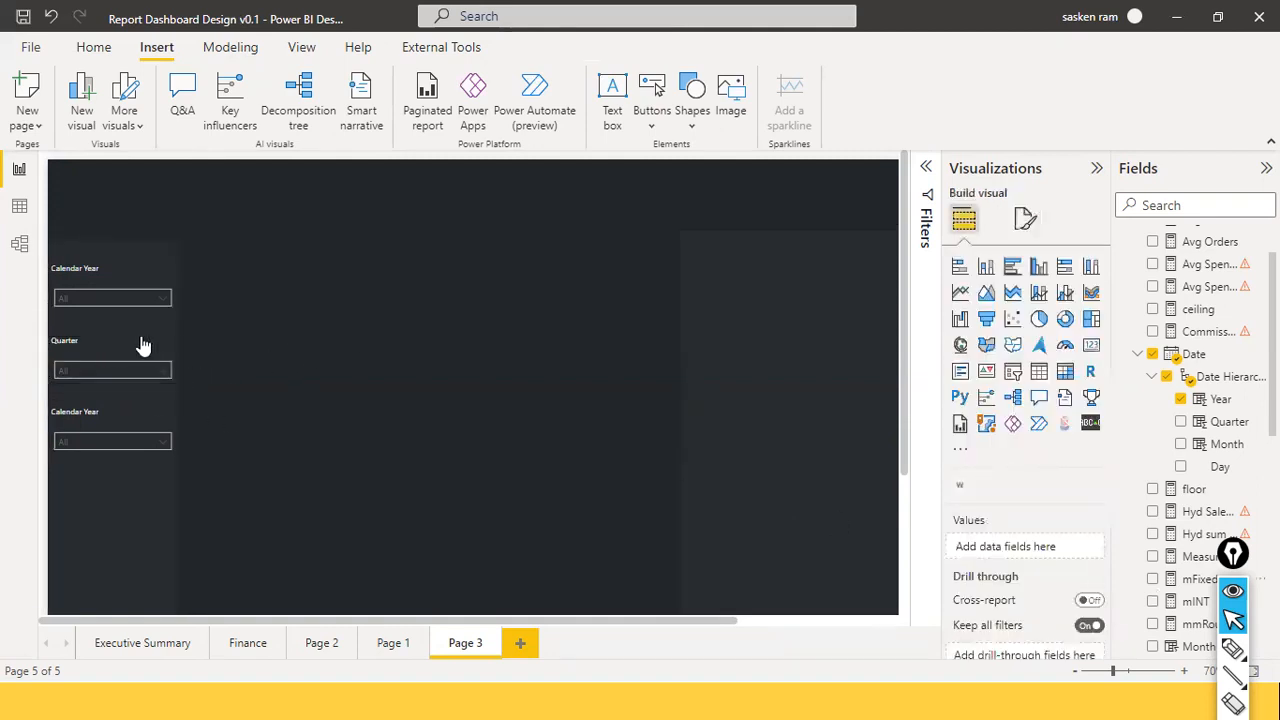
left_click(143, 345)
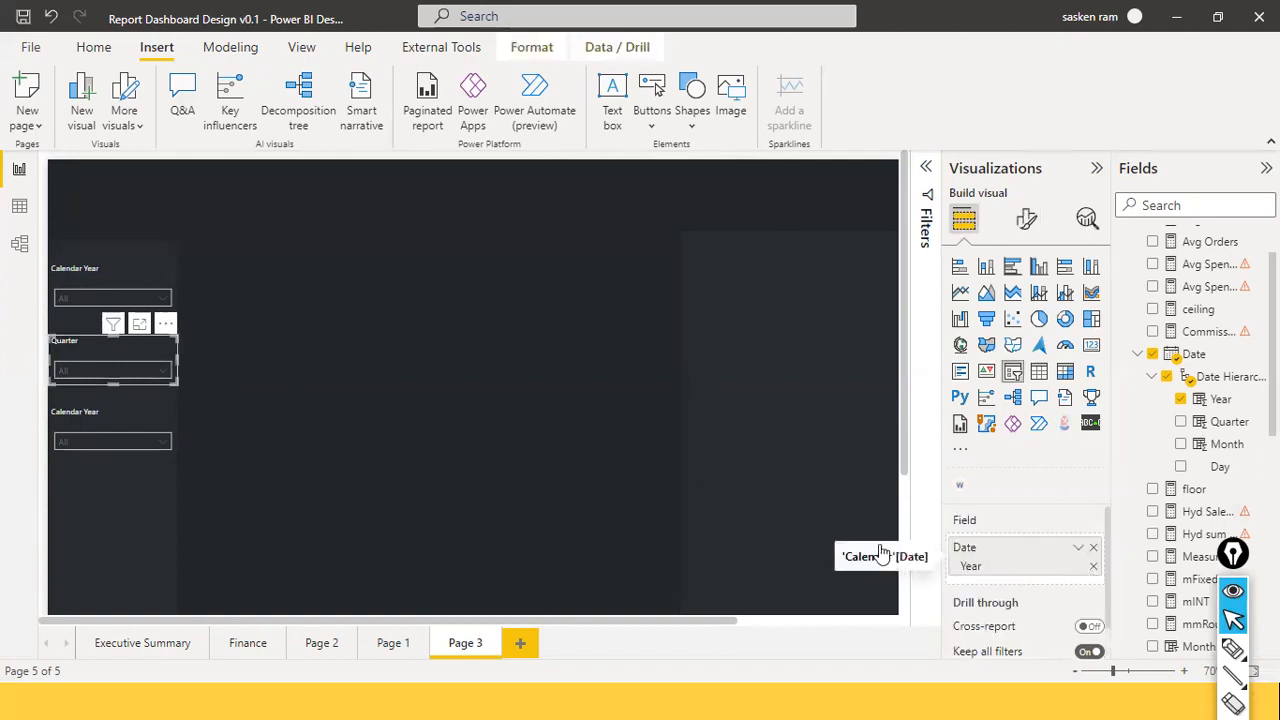
left_click_drag(881, 553, 885, 553)
scroll(1223, 323, "up", 1)
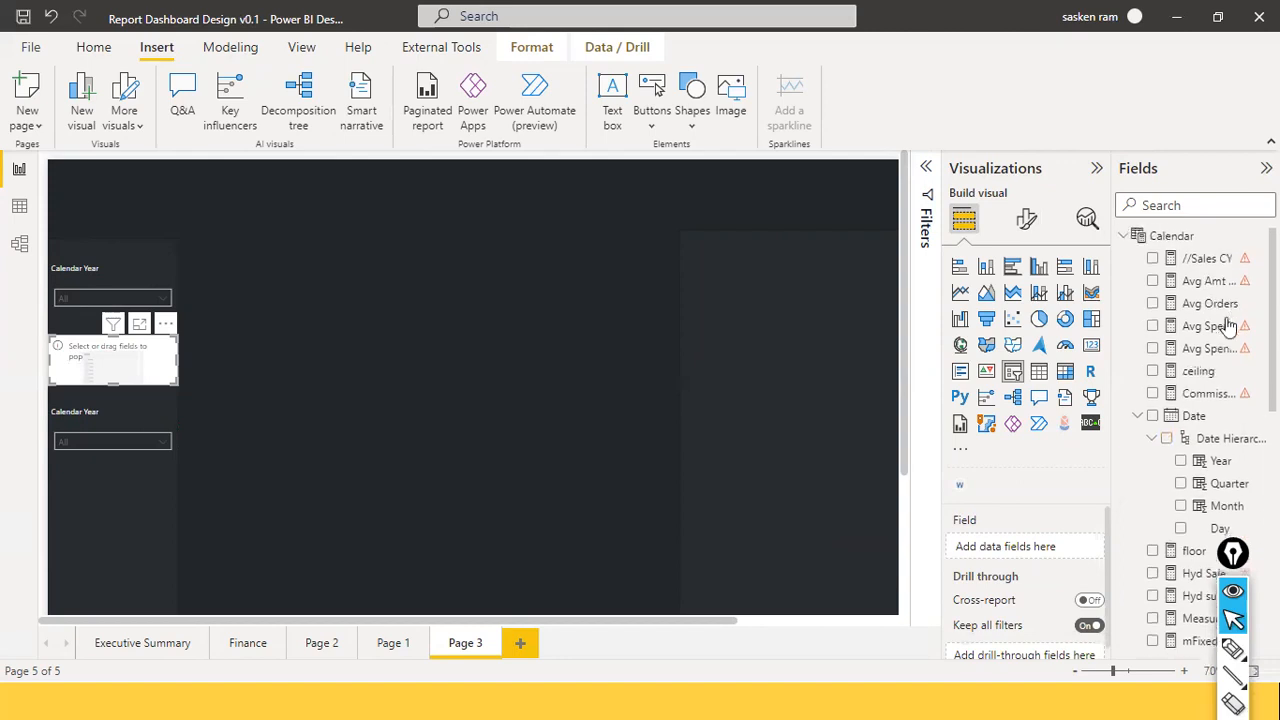
left_click_drag(1218, 497, 986, 556)
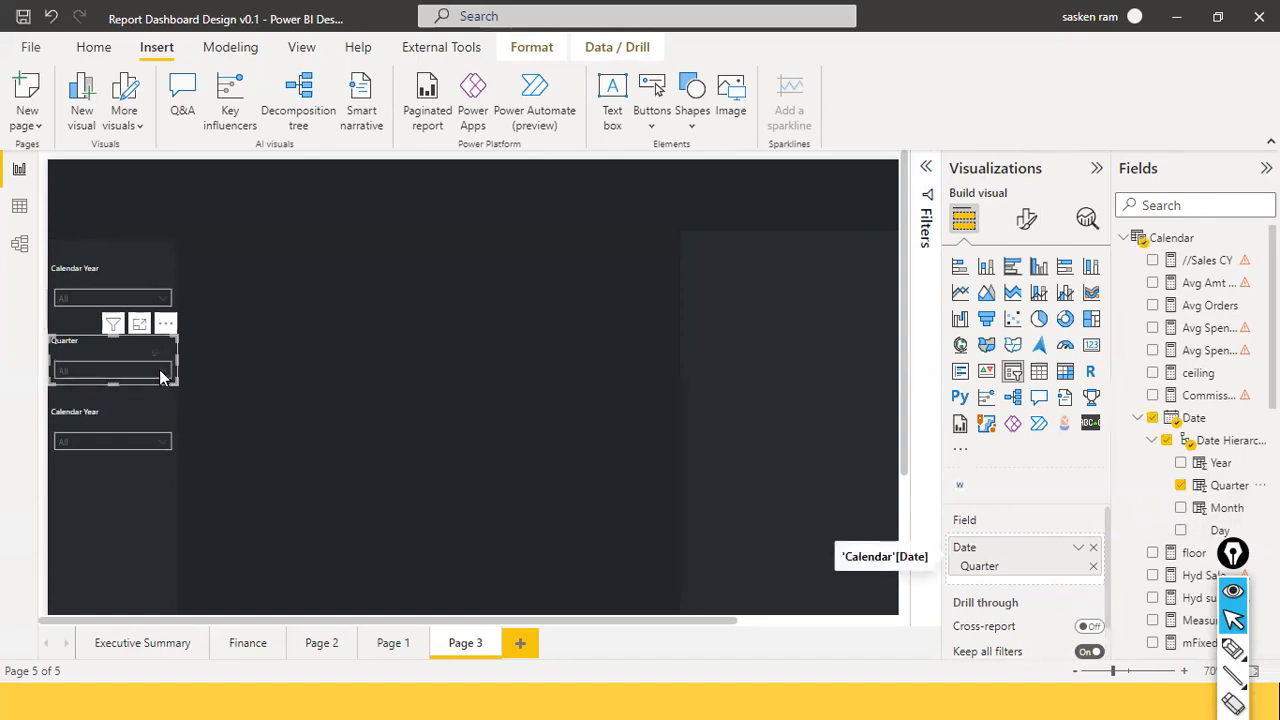
left_click(160, 370)
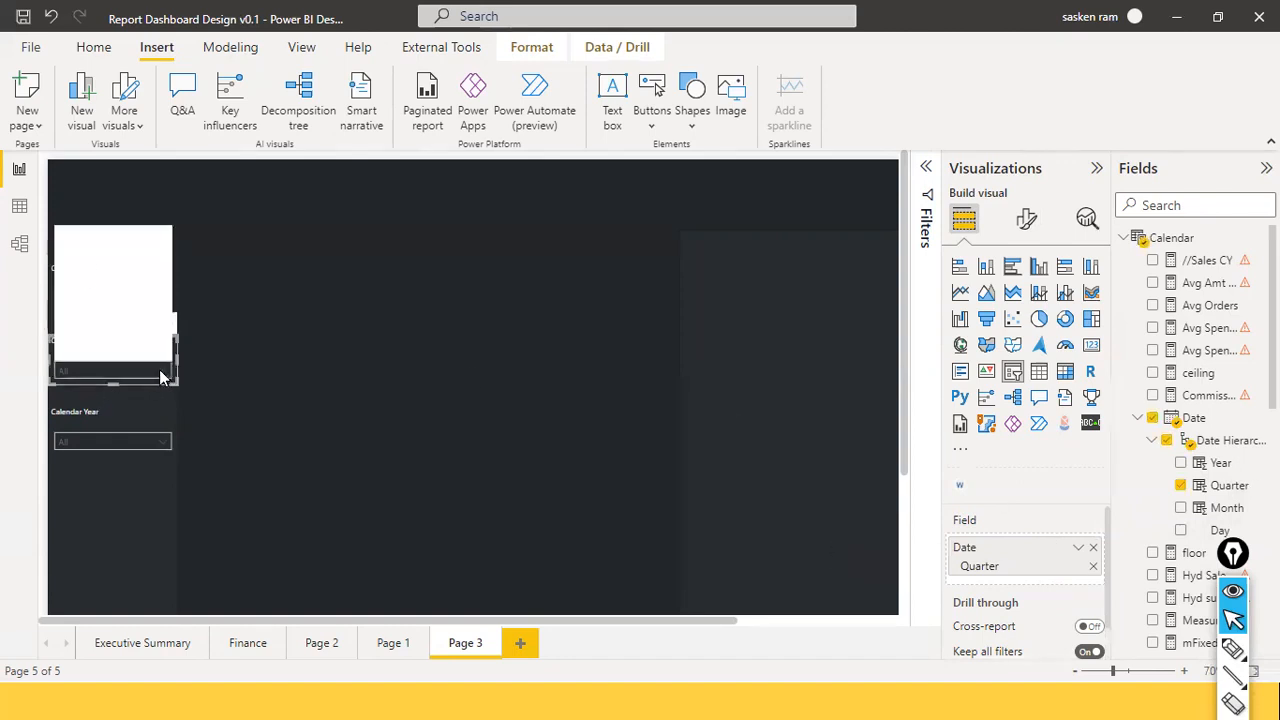
left_click(380, 450)
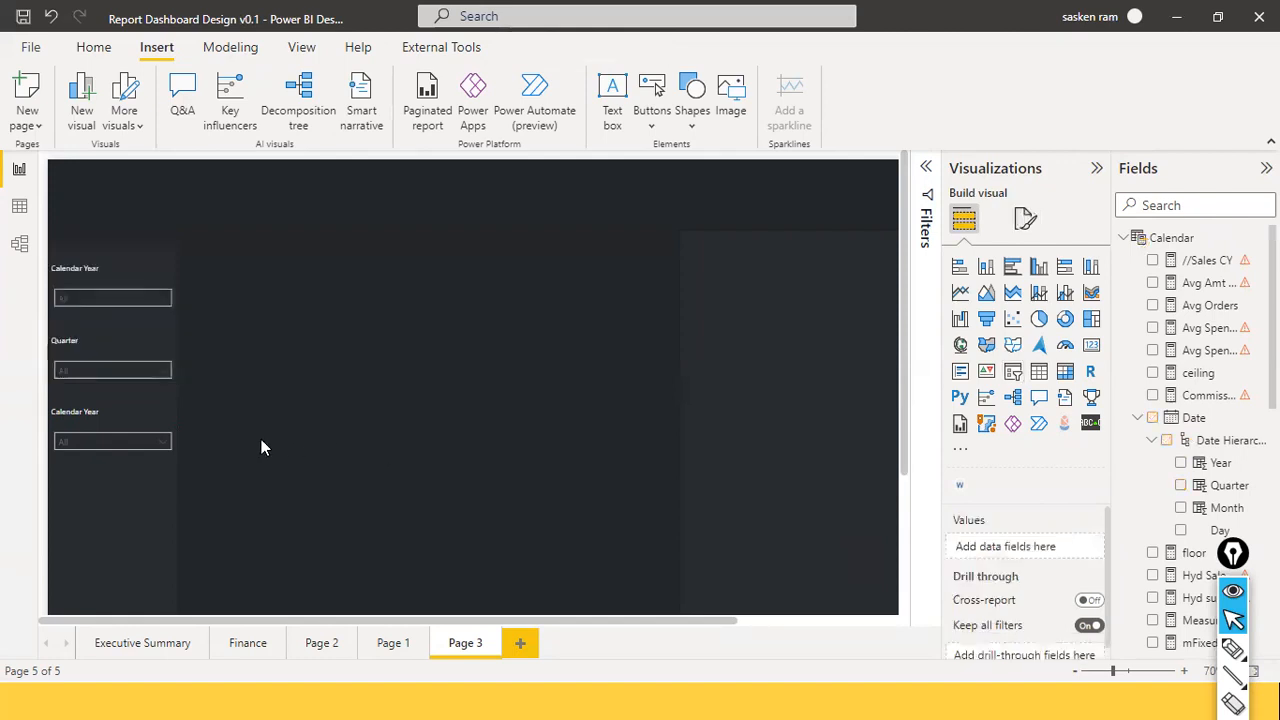
Retitle the bottom Calendar Year slicer to 'State'.
left_click(113, 418)
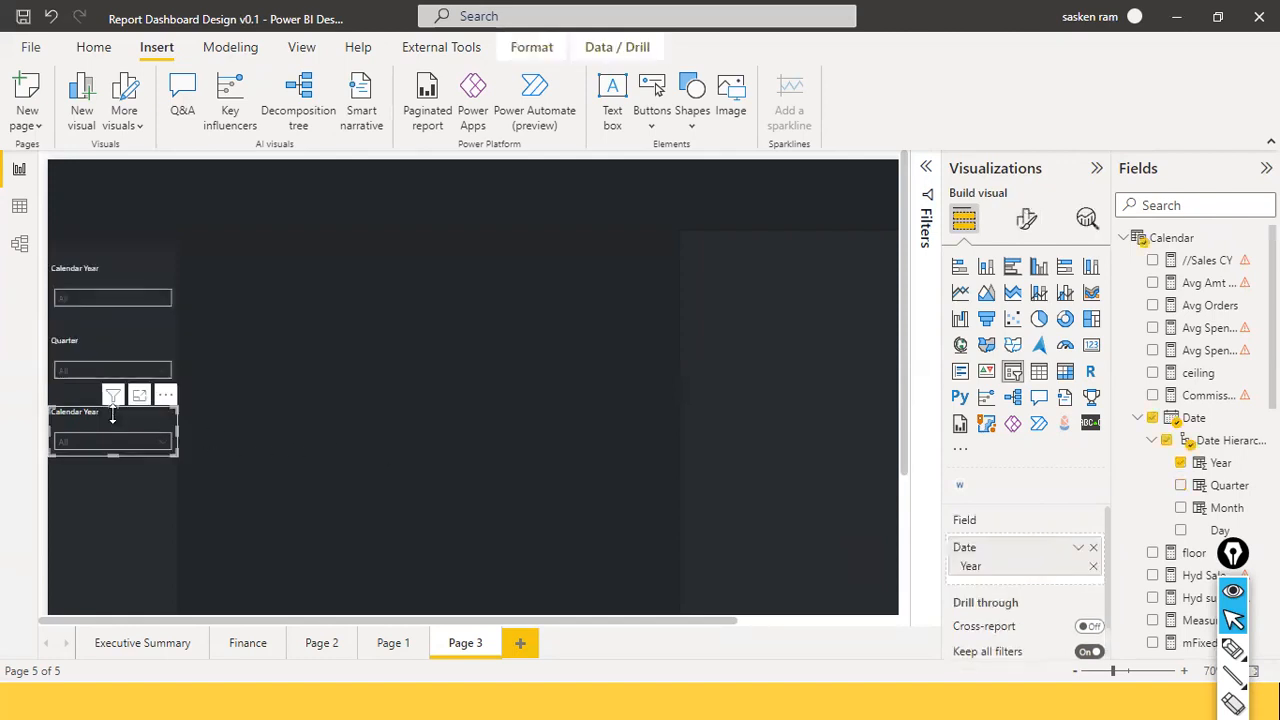
left_click(1028, 224)
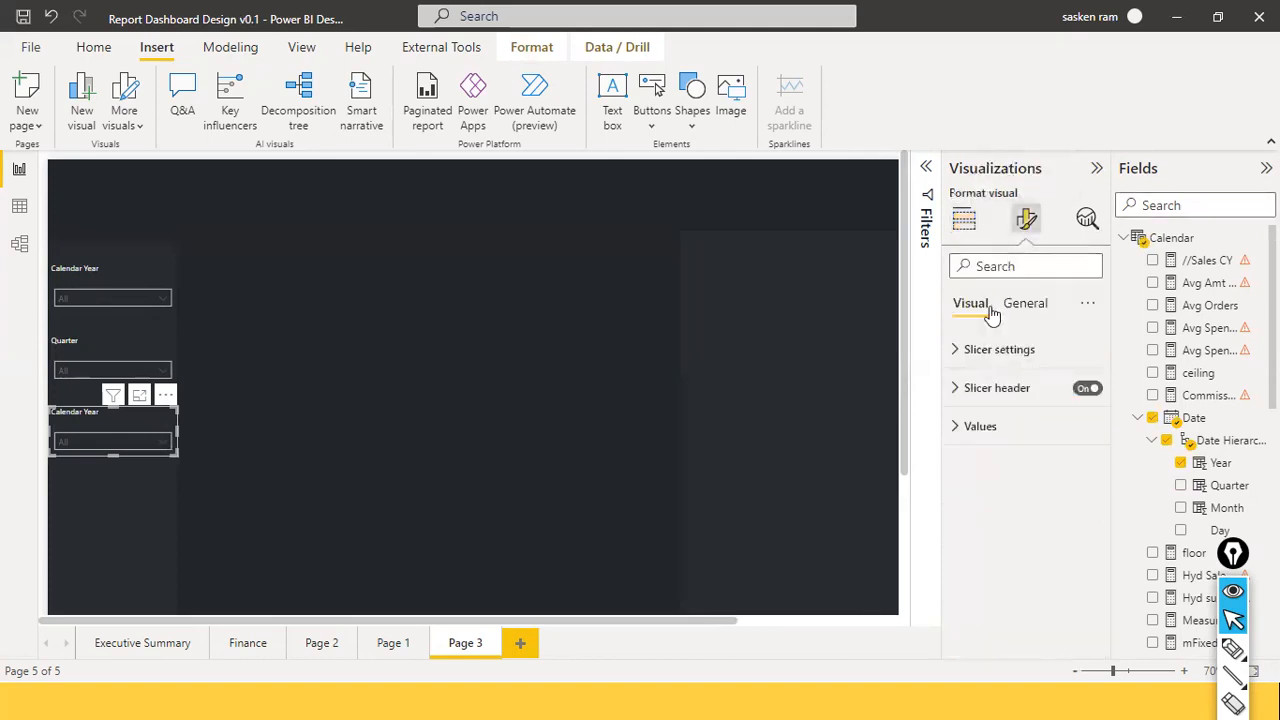
left_click(1006, 271)
type("title")
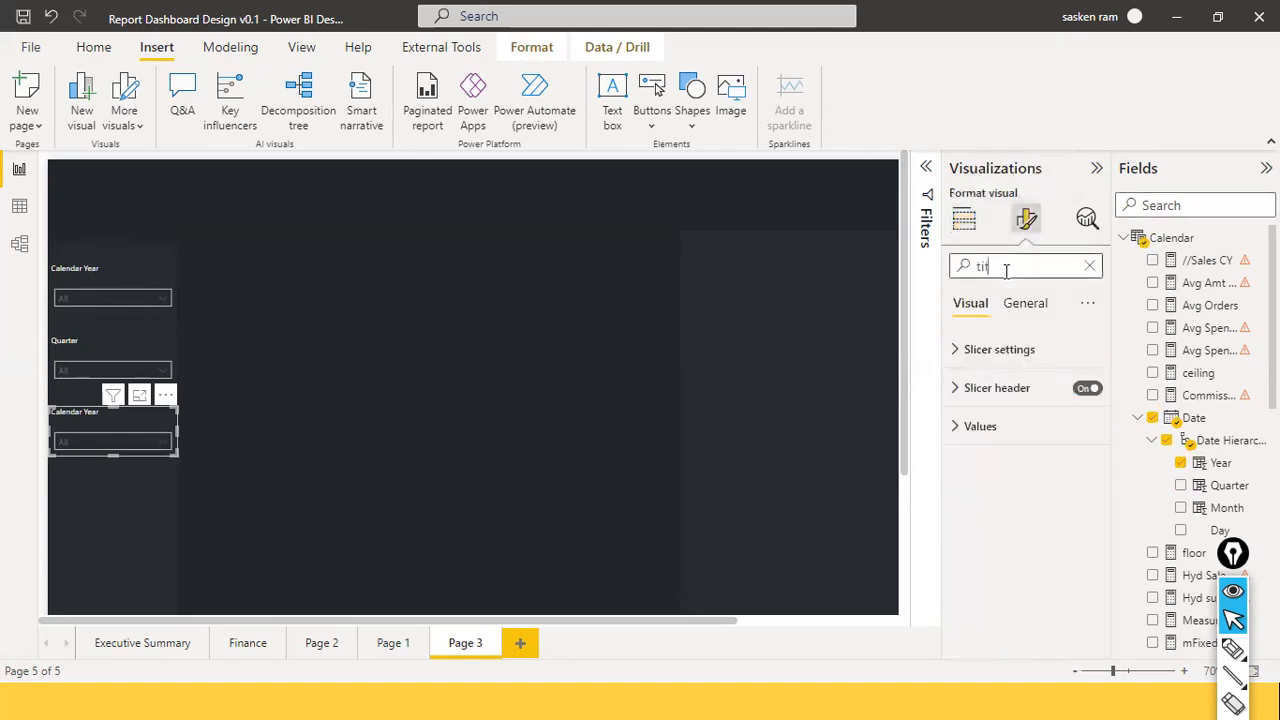
key("BackSpace")
key("BackSpace")
key("BackSpace")
key("BackSpace")
key("BackSpace")
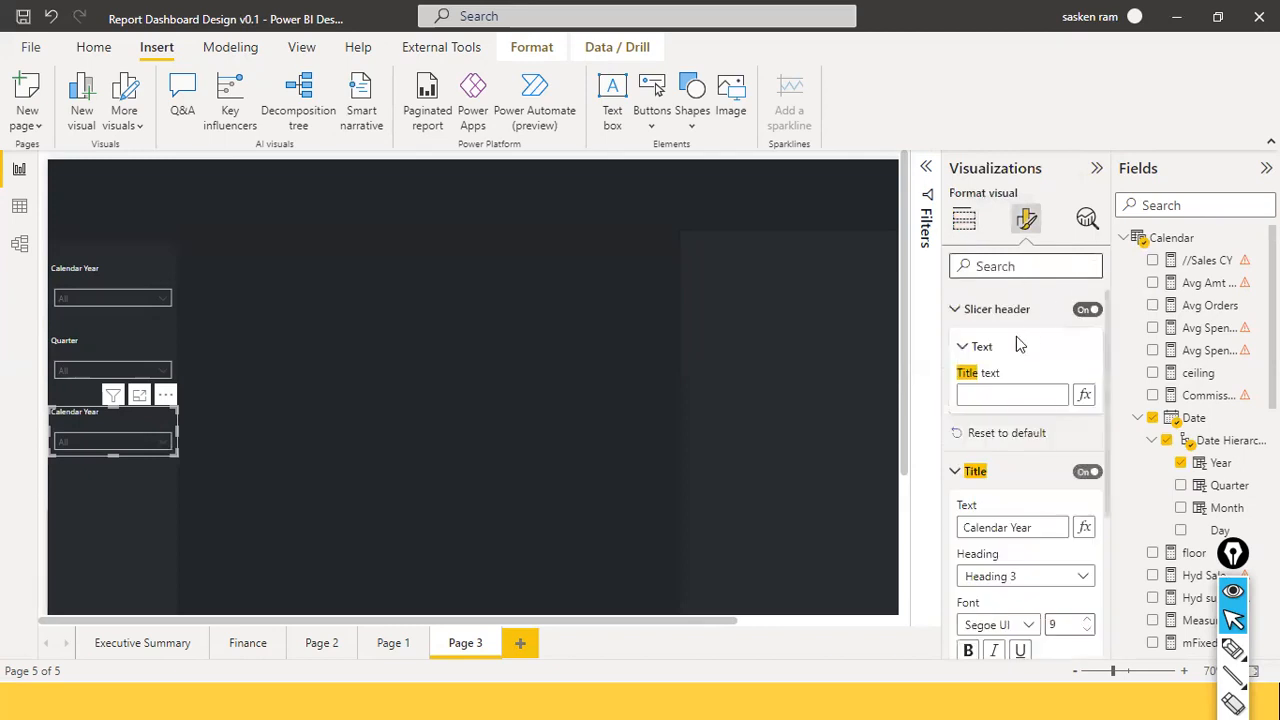
type("title")
left_click_drag(1042, 528, 853, 514)
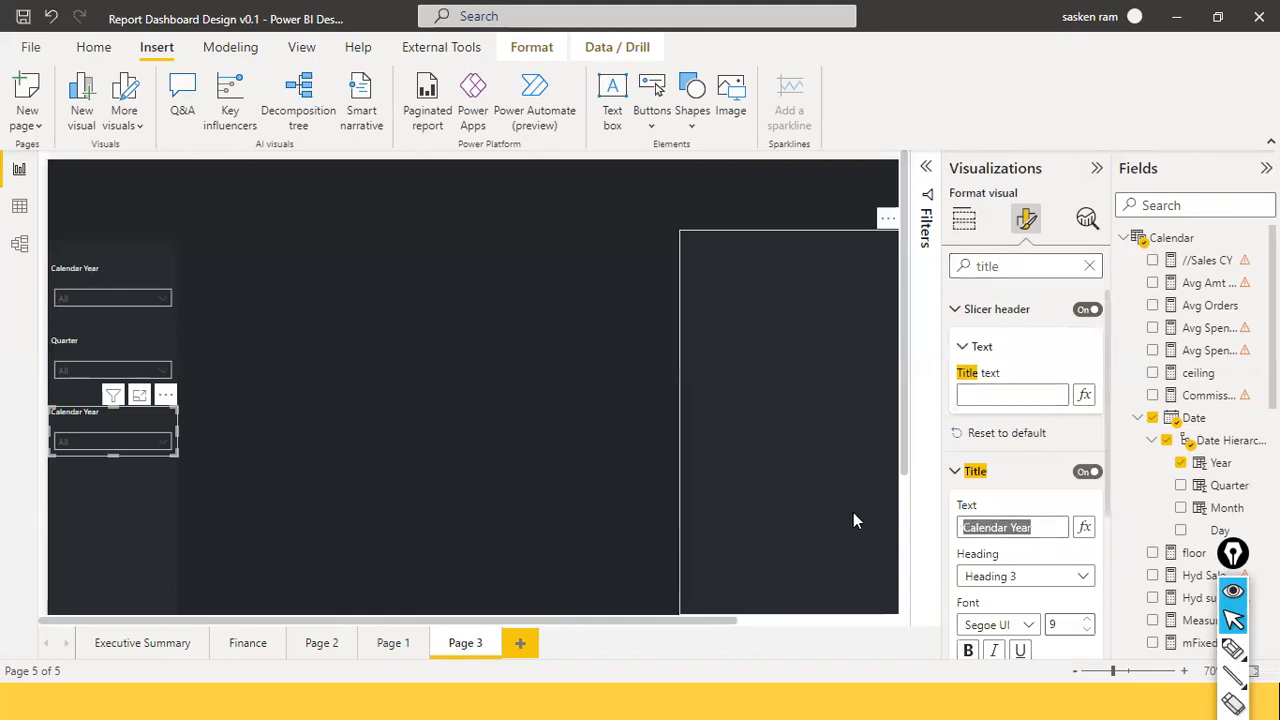
type("State")
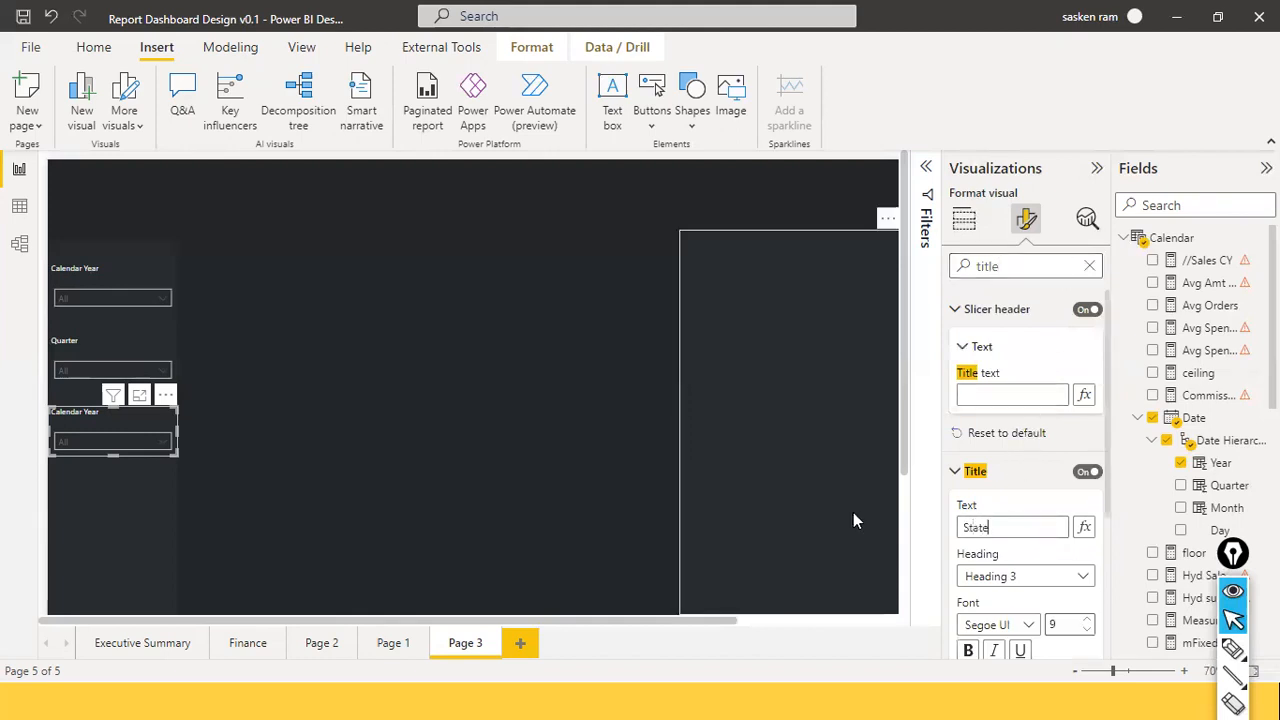
scroll(985, 555, "down", 3)
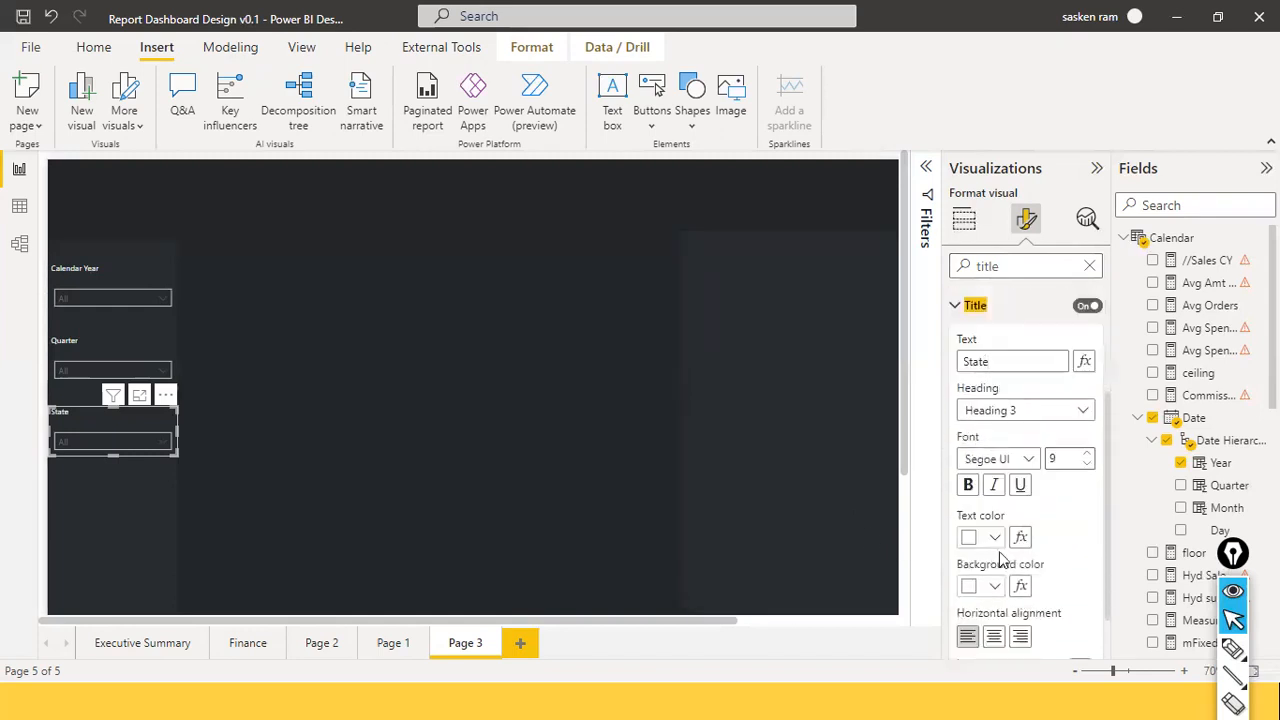
Replace the Year field with sales_w04 State and check the listed states.
left_click(800, 457)
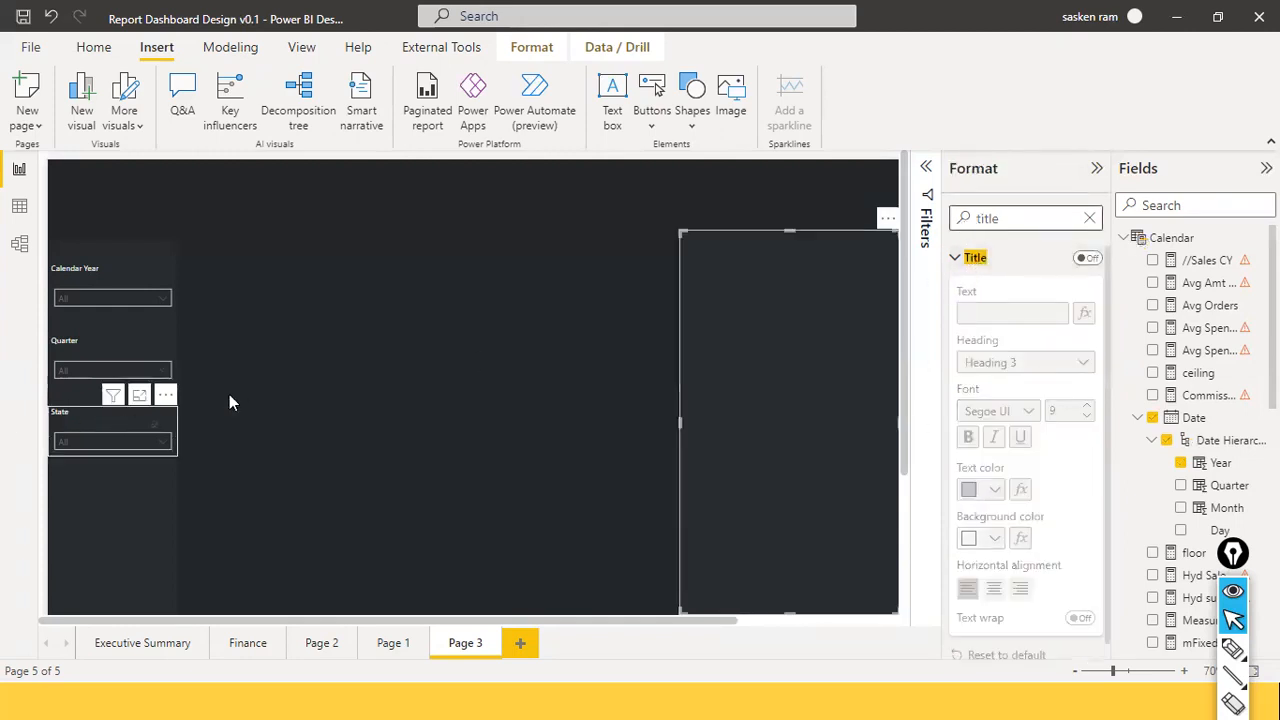
left_click(120, 428)
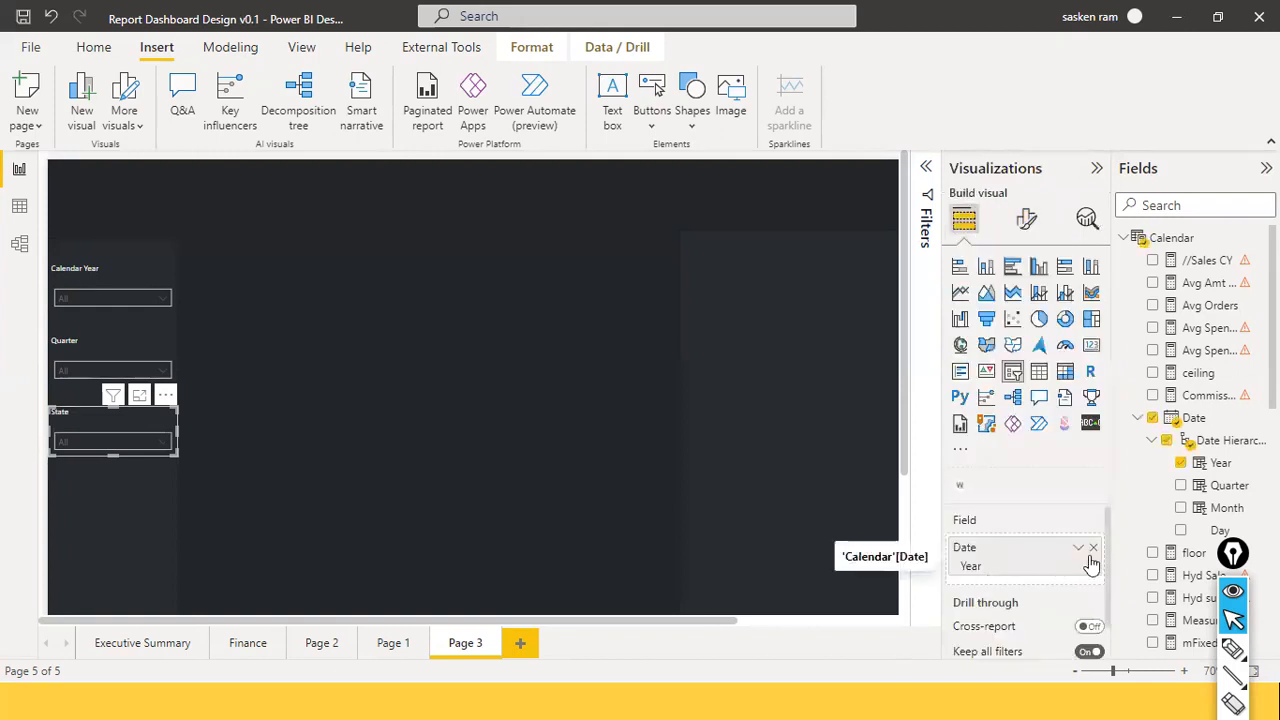
left_click(1093, 548)
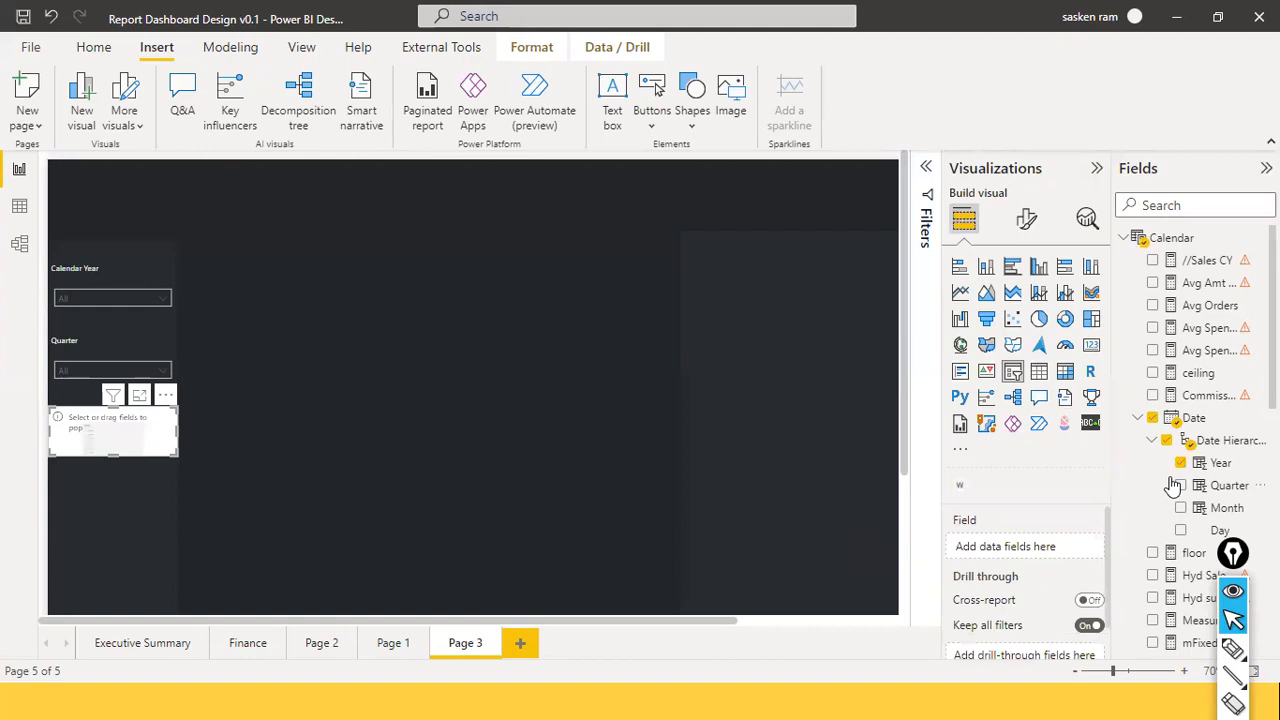
left_click(1203, 199)
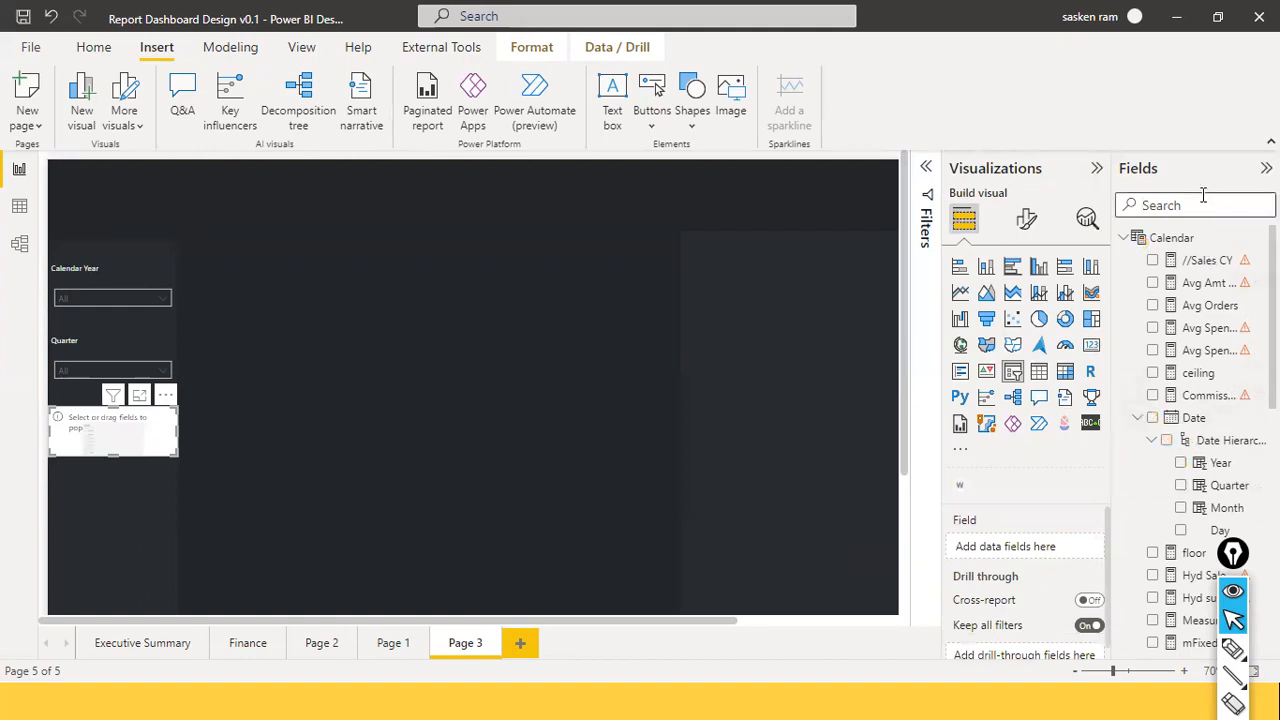
type("state")
left_click_drag(1195, 282, 1018, 563)
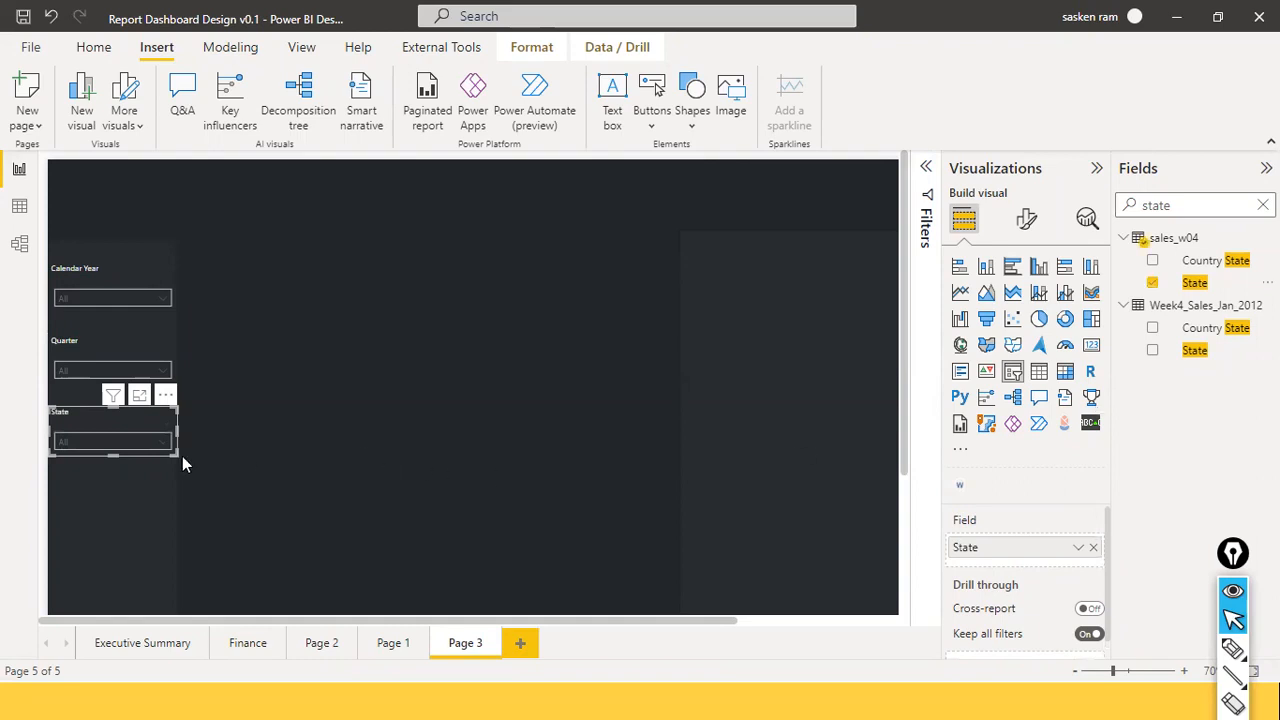
left_click(164, 444)
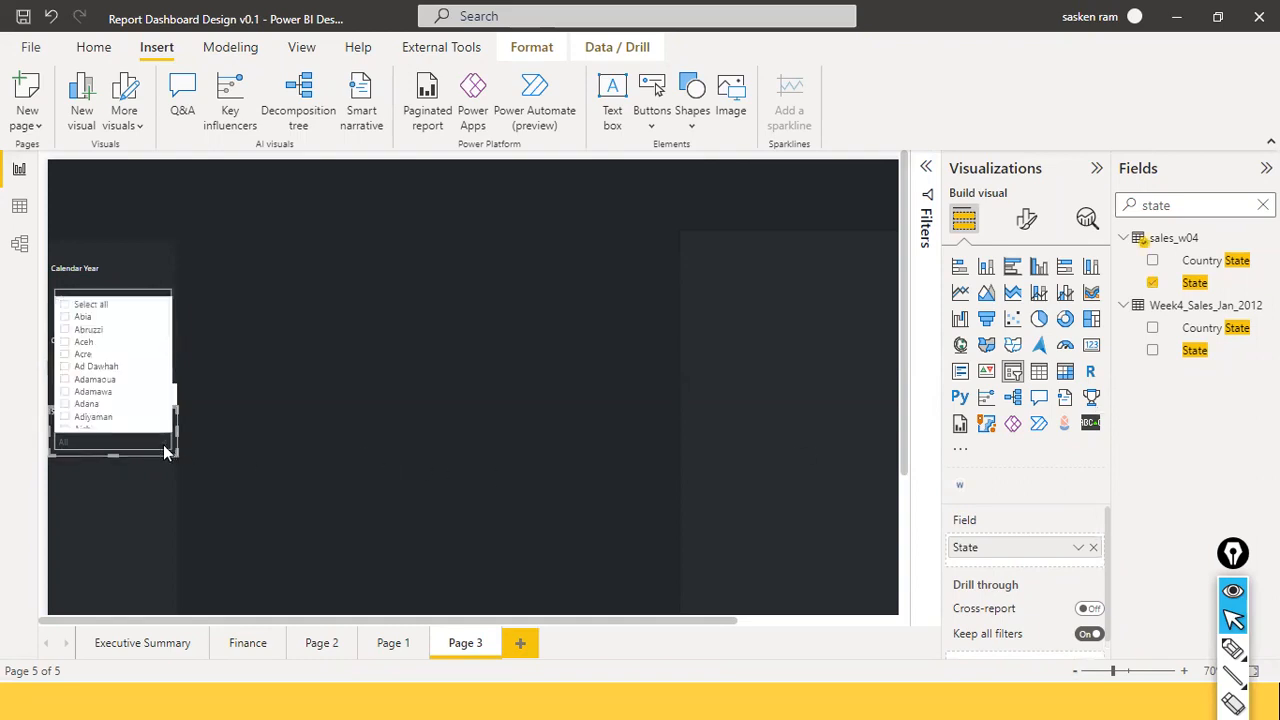
left_click(236, 383)
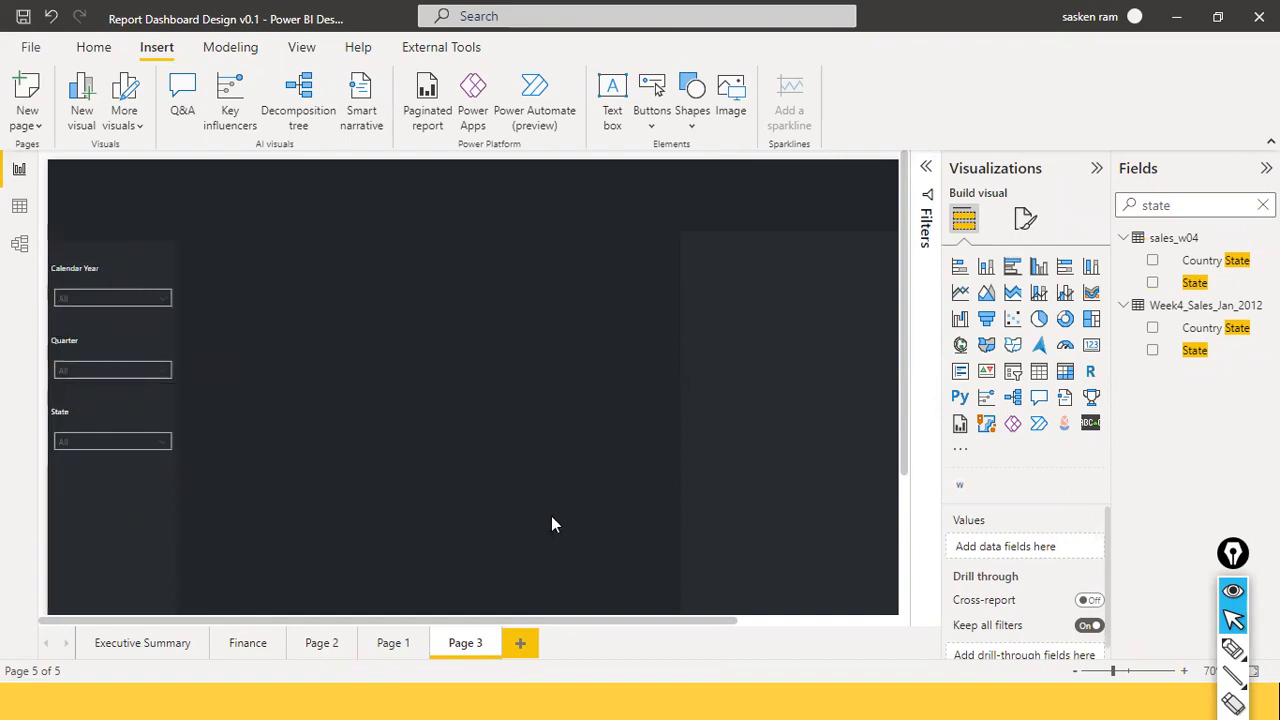
left_click(143, 425)
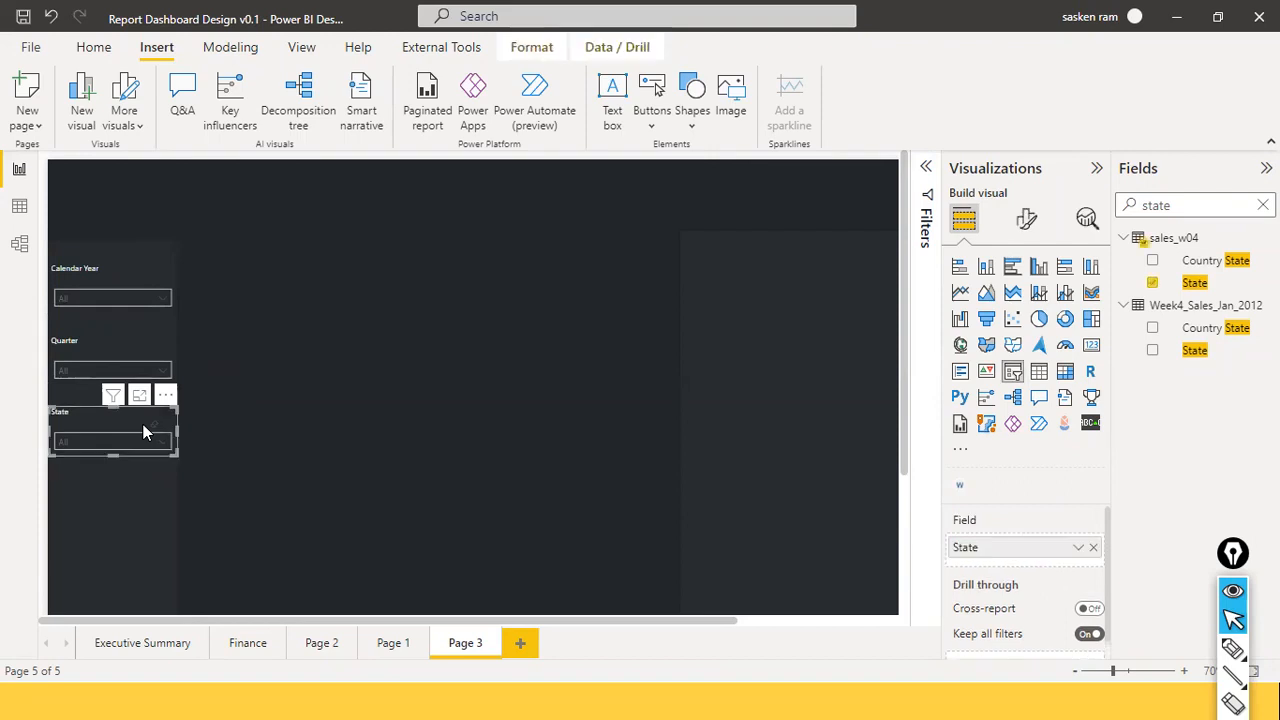
Paste a copy of the State slicer below it and retitle it 'Category'.
key("ctrl+v")
left_click_drag(120, 520, 101, 470)
left_click(1020, 220)
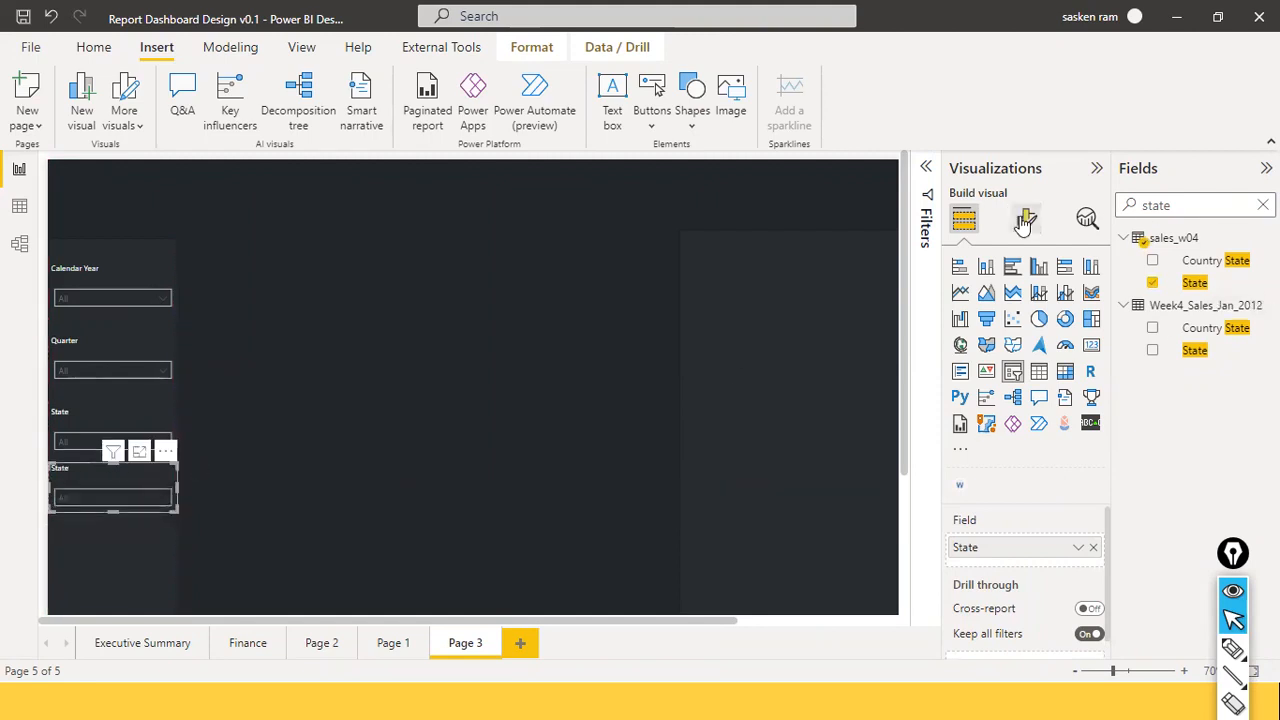
left_click(995, 267)
type("t")
type("ilt")
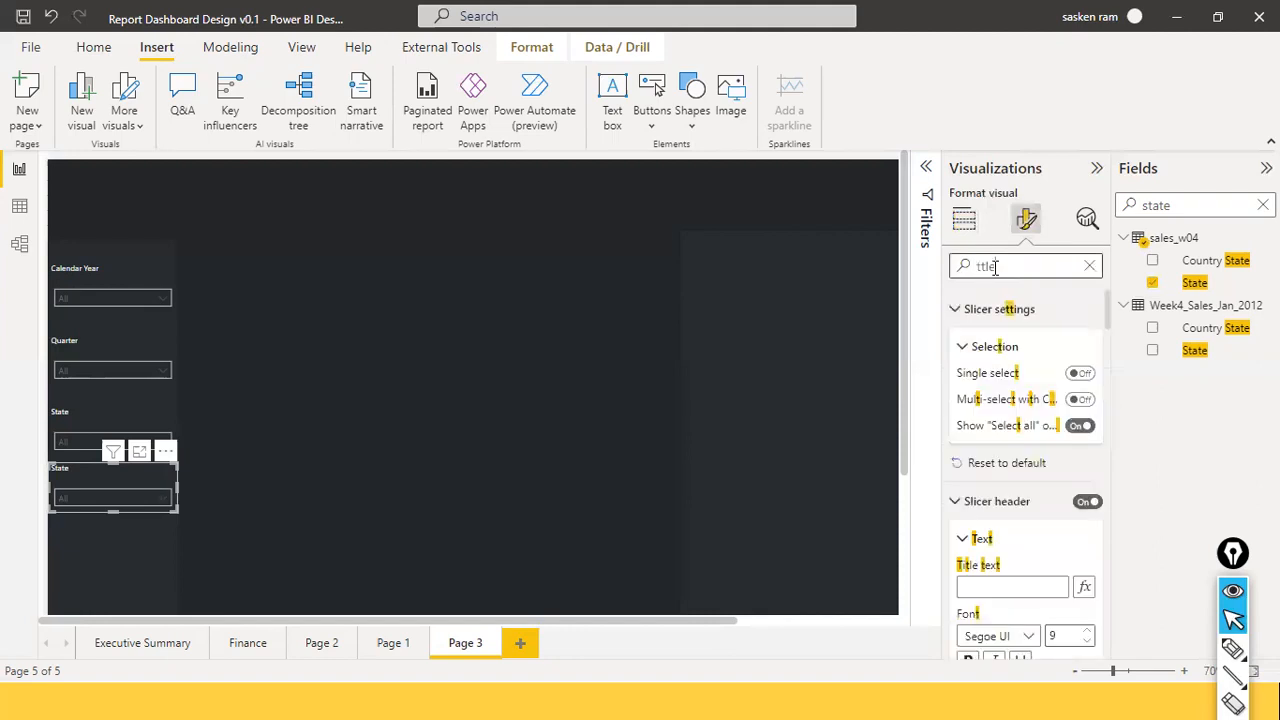
key("ctrl+a")
type("t")
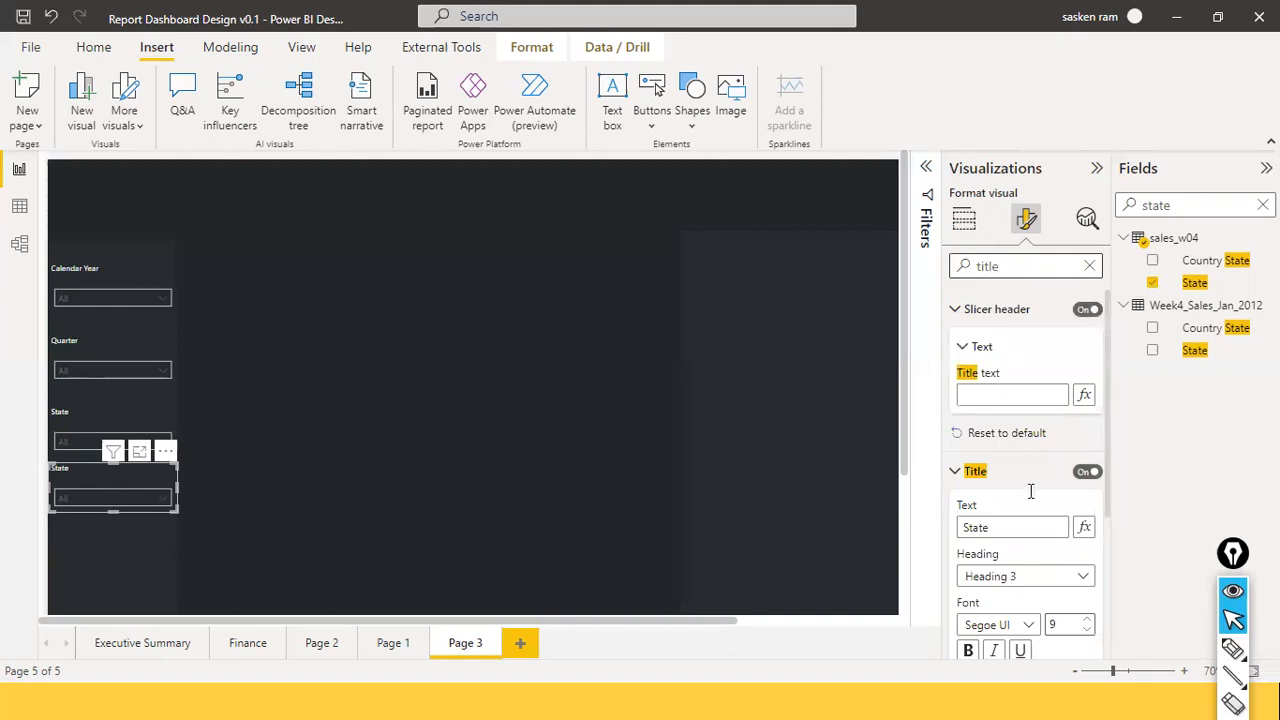
scroll(1029, 484, "down", 1)
left_click_drag(1029, 474, 928, 466)
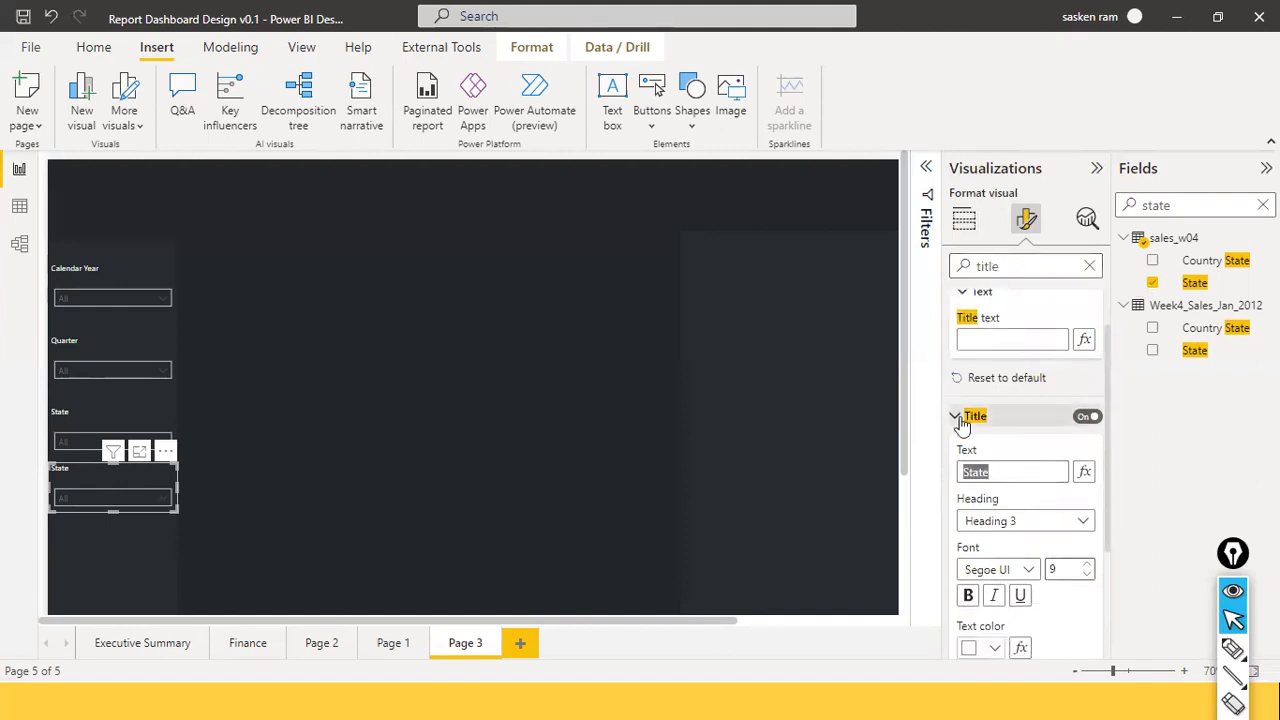
type("Ca")
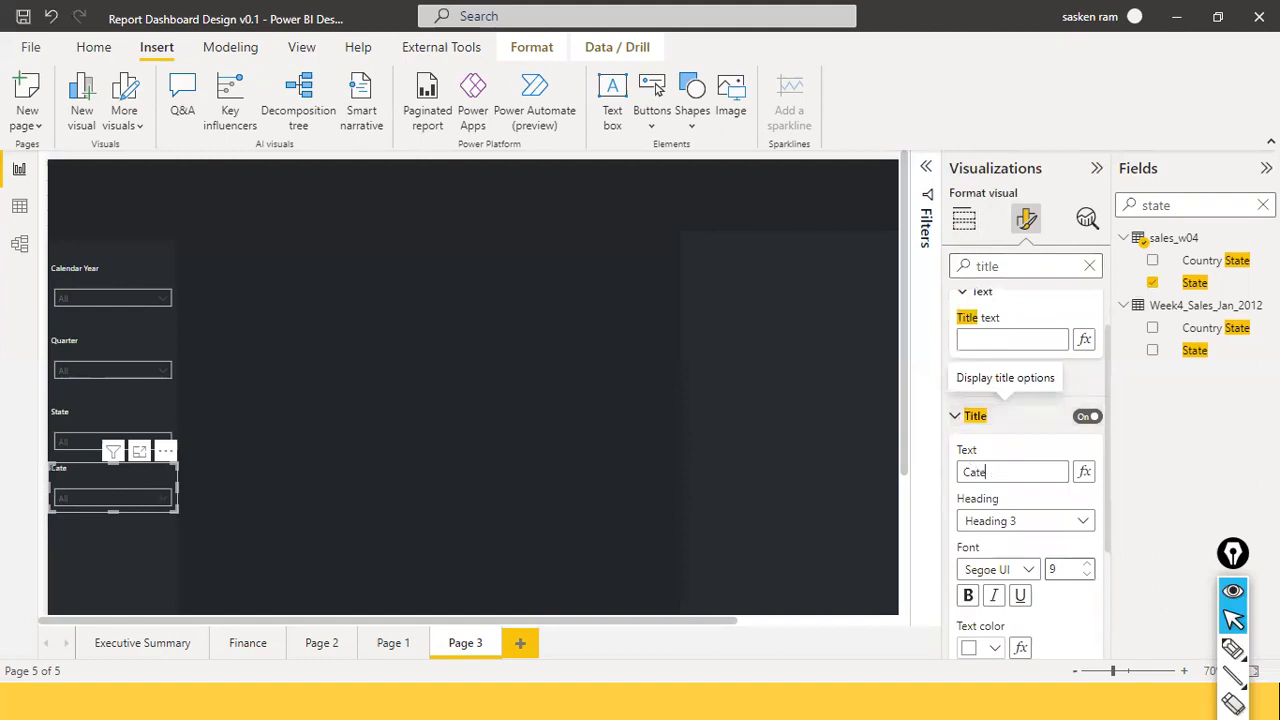
type("tegory")
scroll(1076, 558, "down", 3)
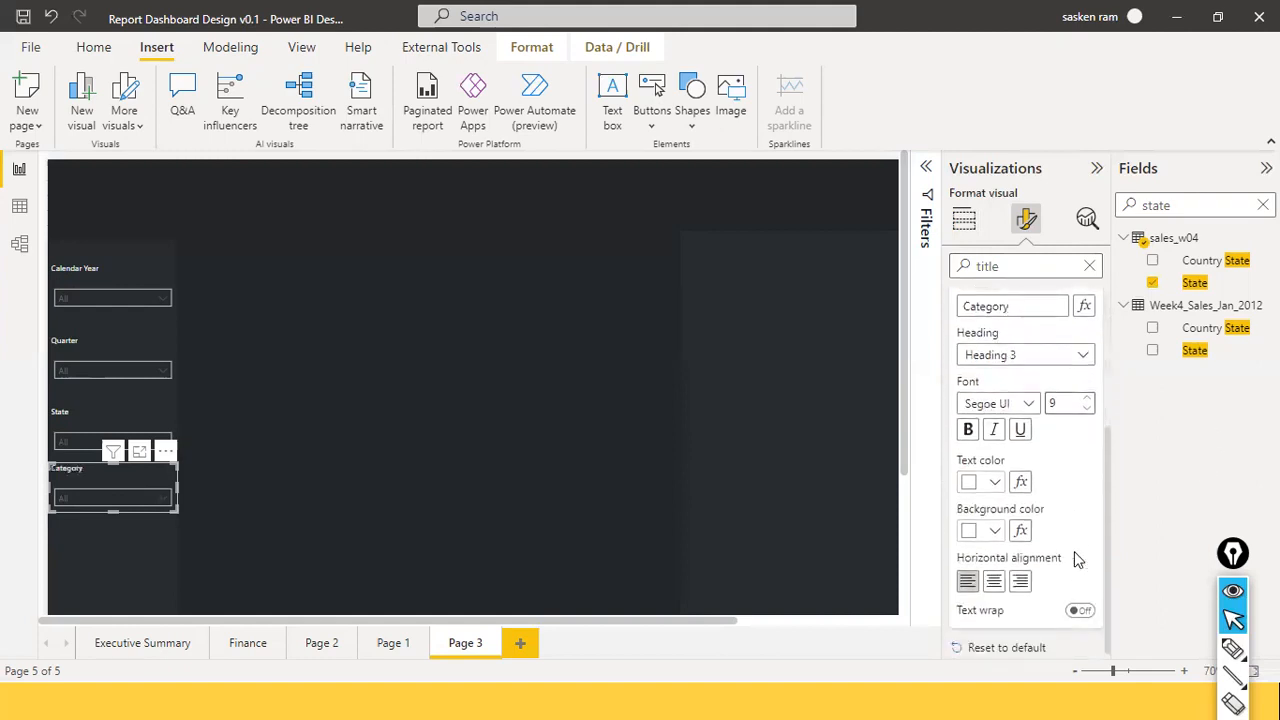
Swap the slicer's State field for the sales_w04 Category field.
left_click(964, 219)
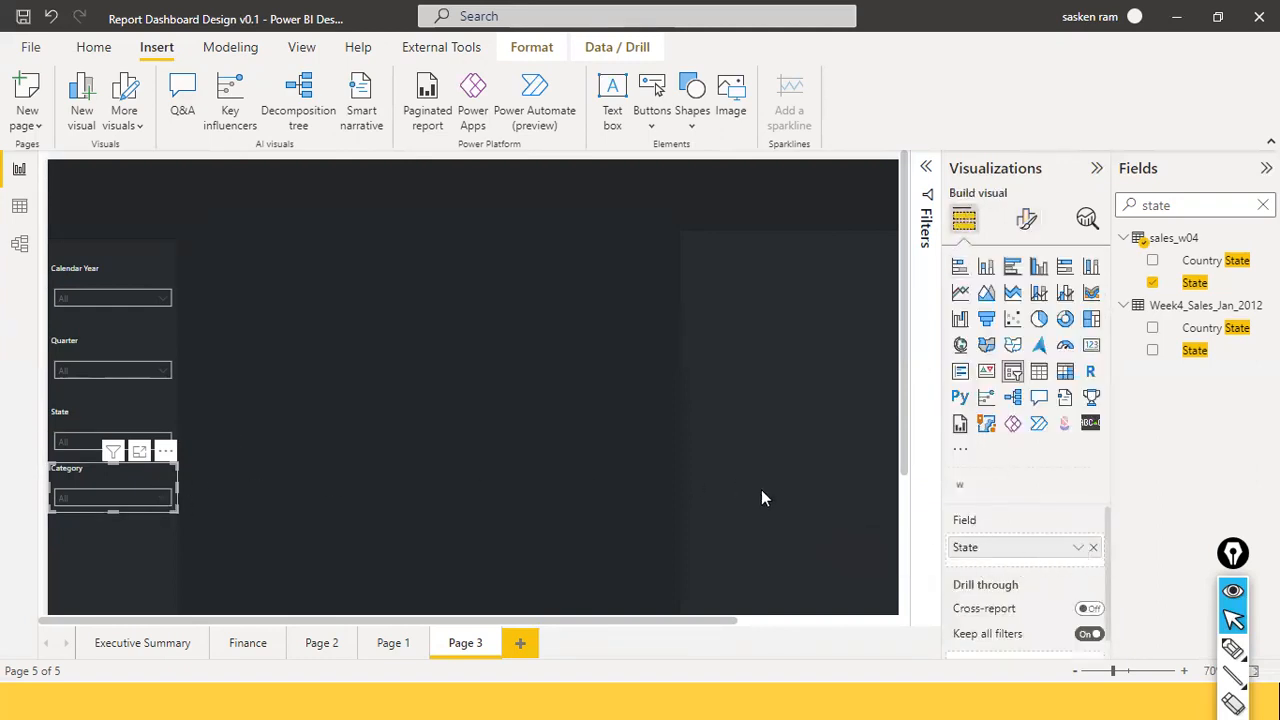
left_click(1094, 550)
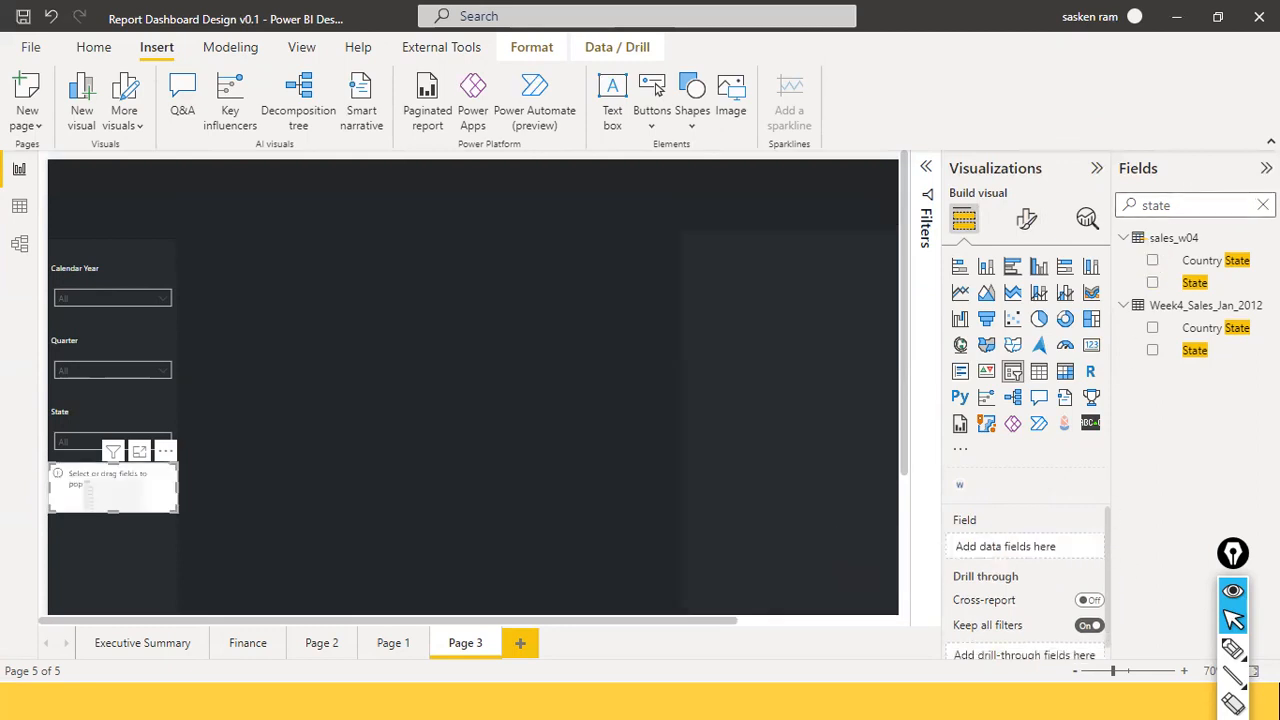
left_click(1262, 204)
type("c")
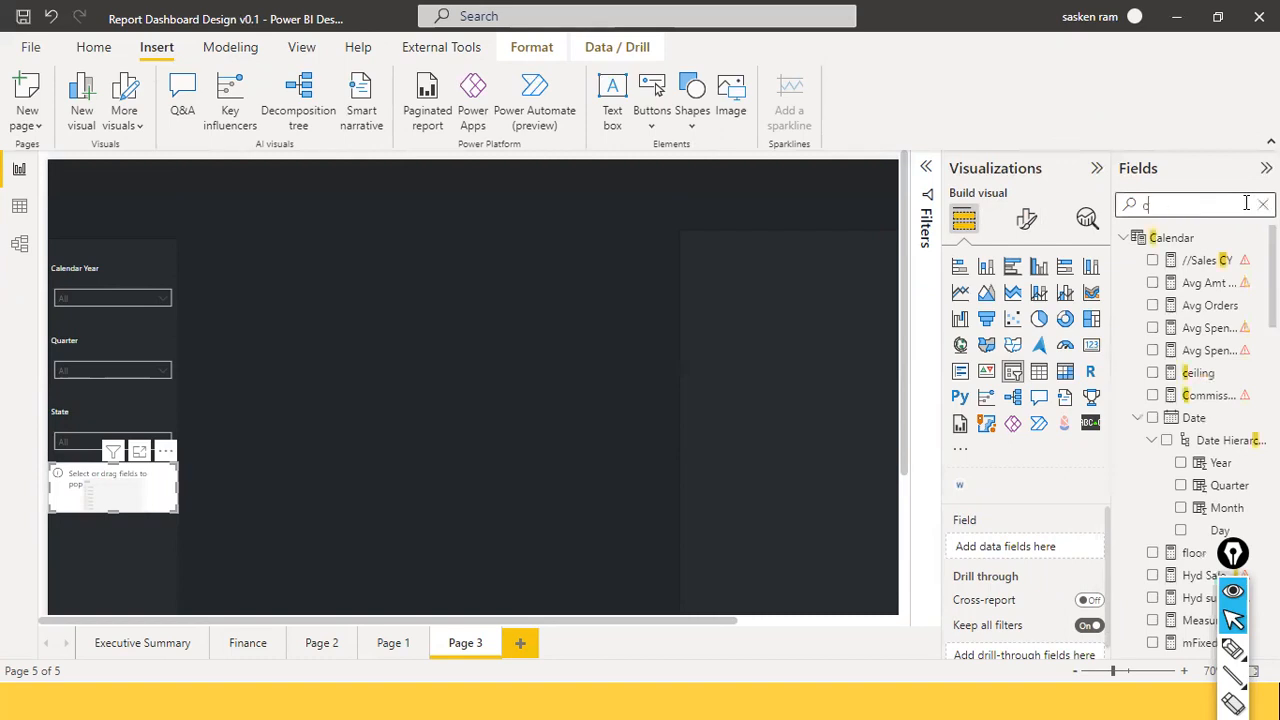
type("ateegy")
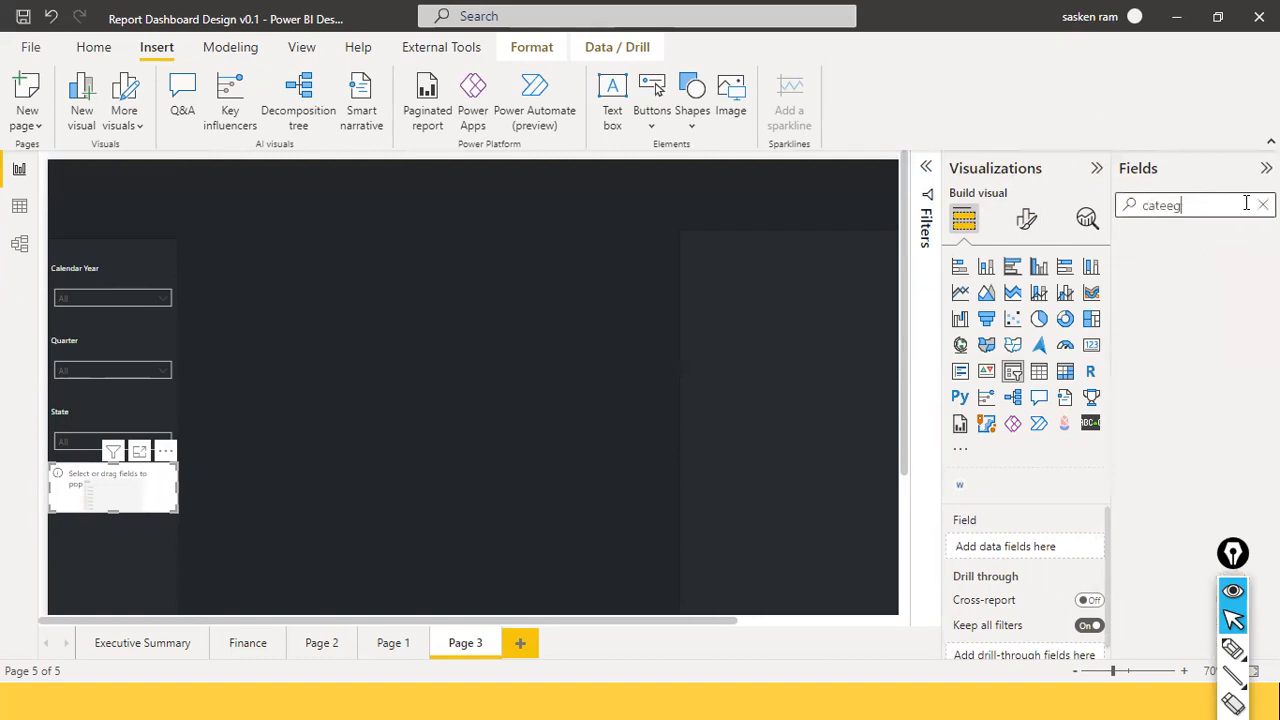
key("BackSpace")
key("BackSpace")
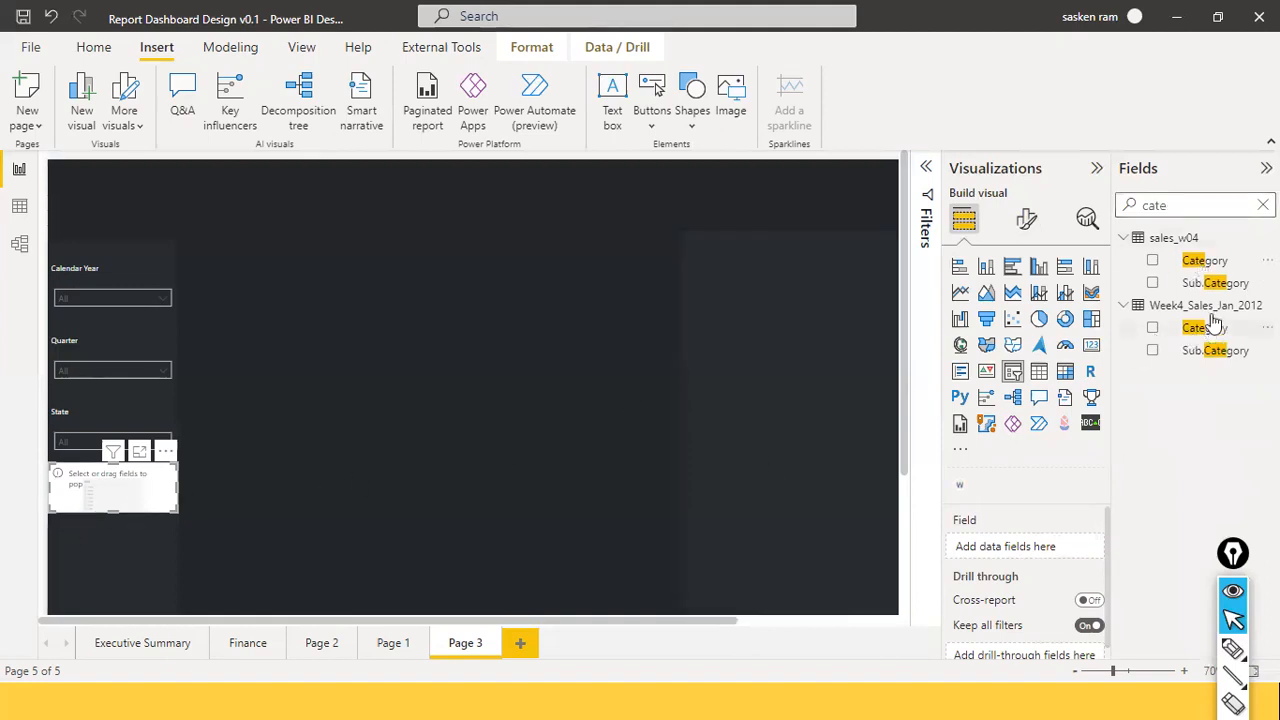
left_click_drag(1213, 262, 1022, 556)
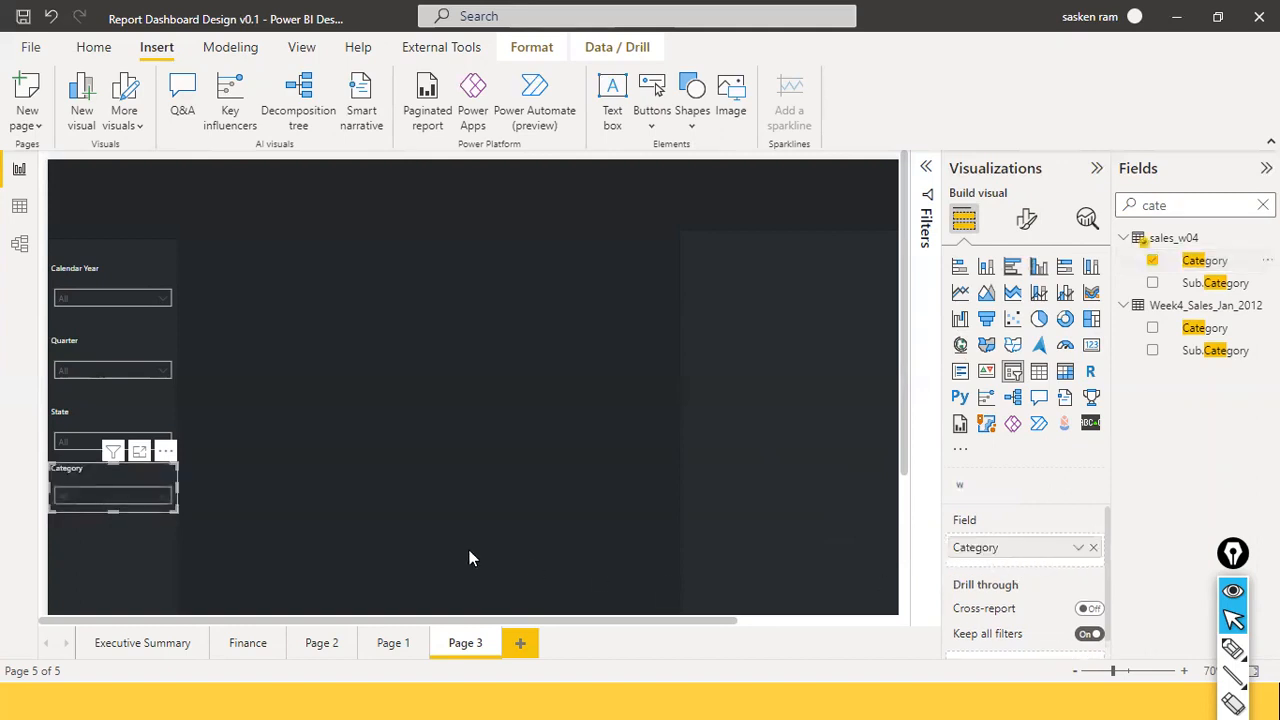
left_click(349, 480)
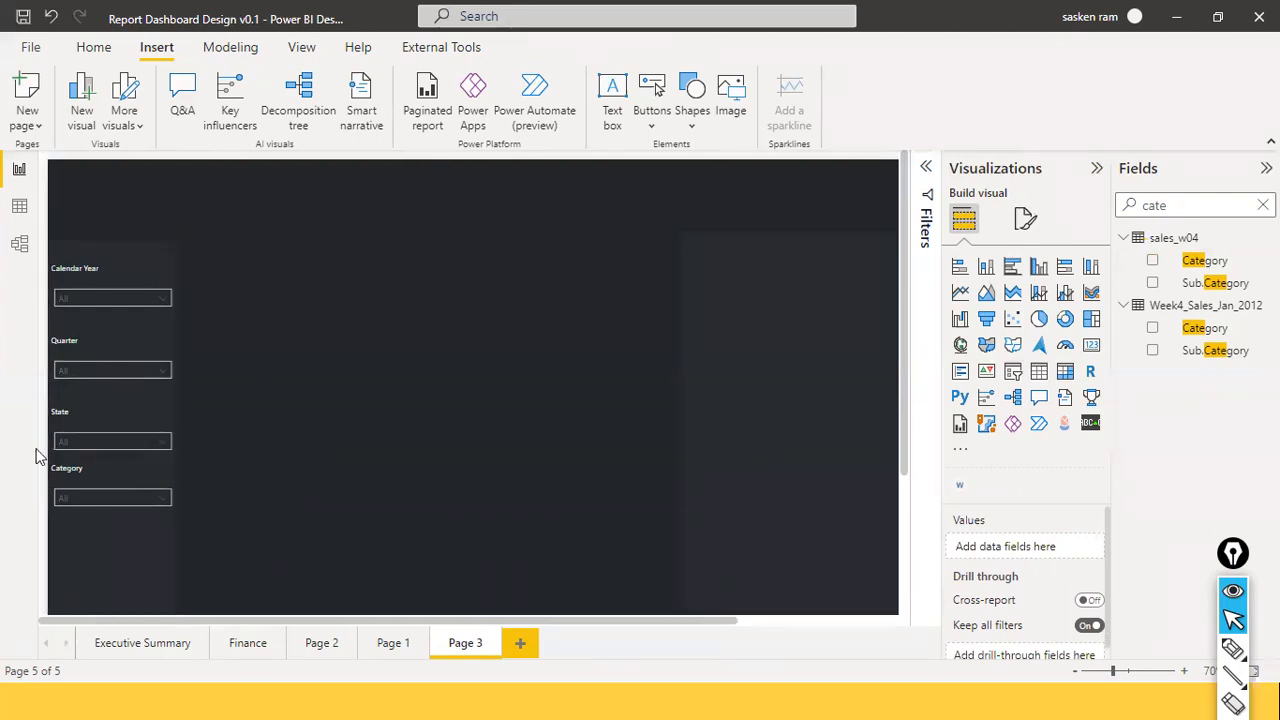
Paste a copy of the Category slicer just below it and retitle the copy Segment.
left_click(81, 471)
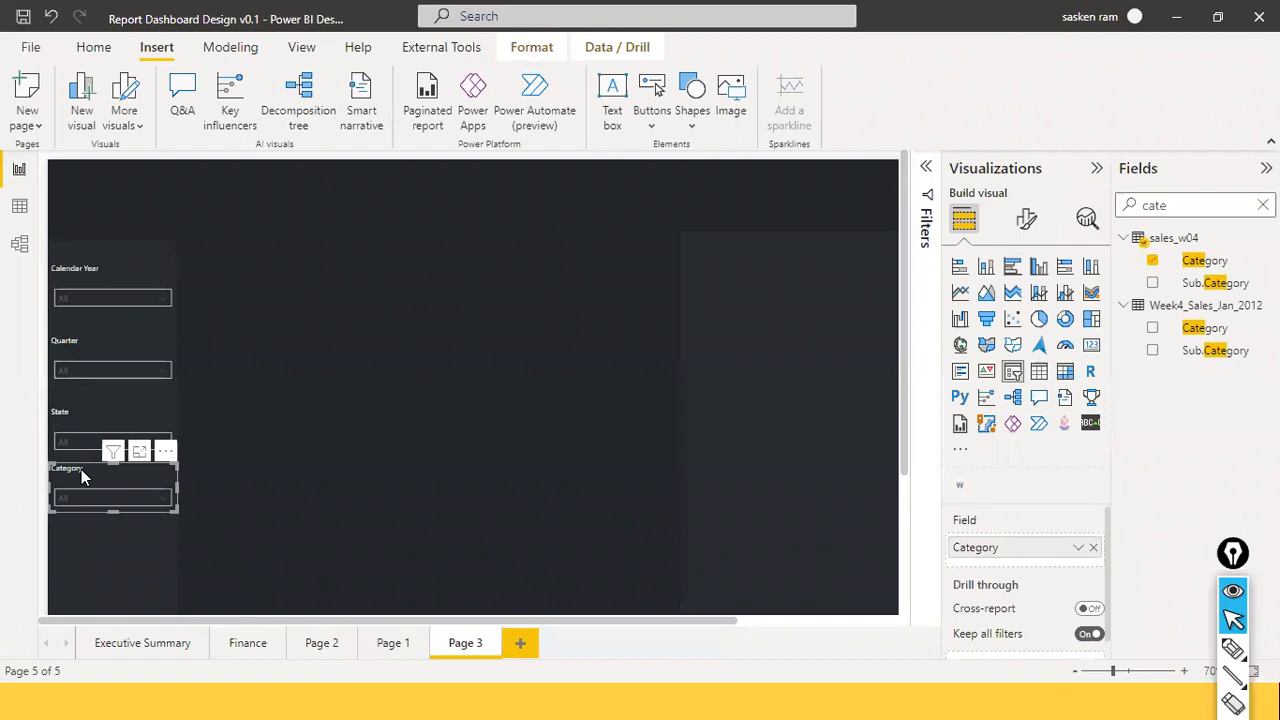
key("ctrl+v")
left_click_drag(107, 475, 98, 509)
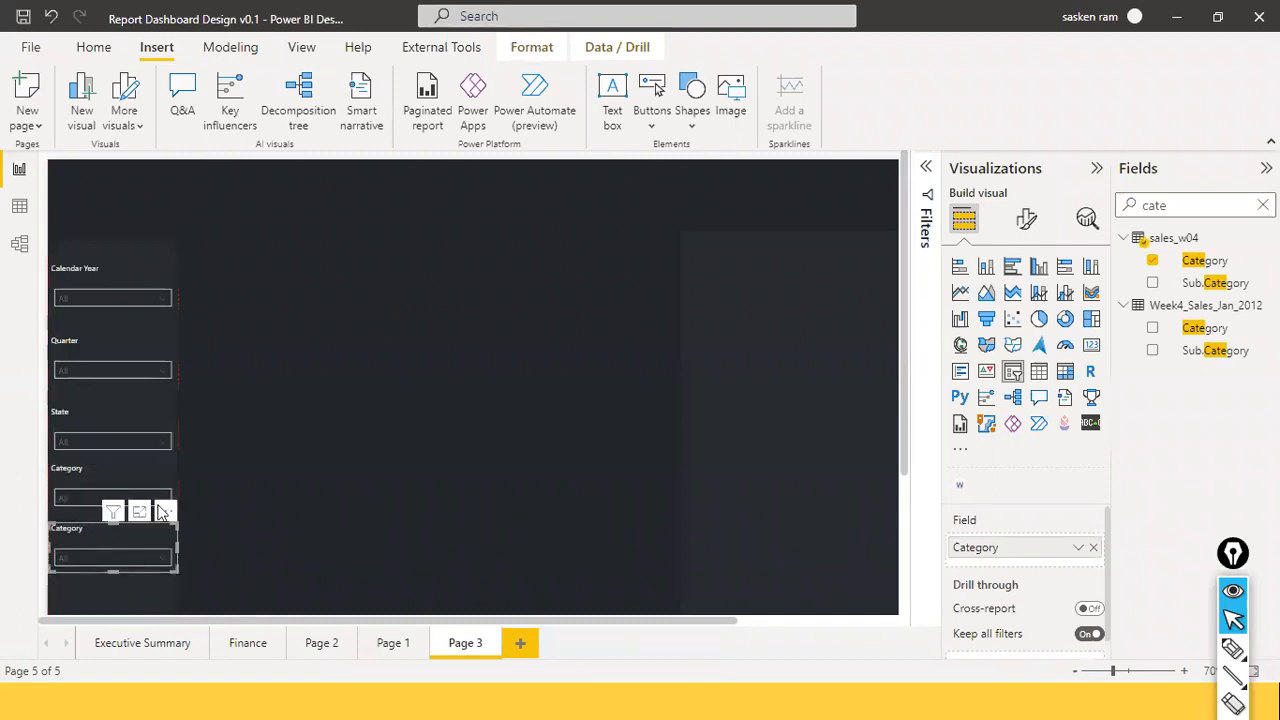
left_click(1031, 222)
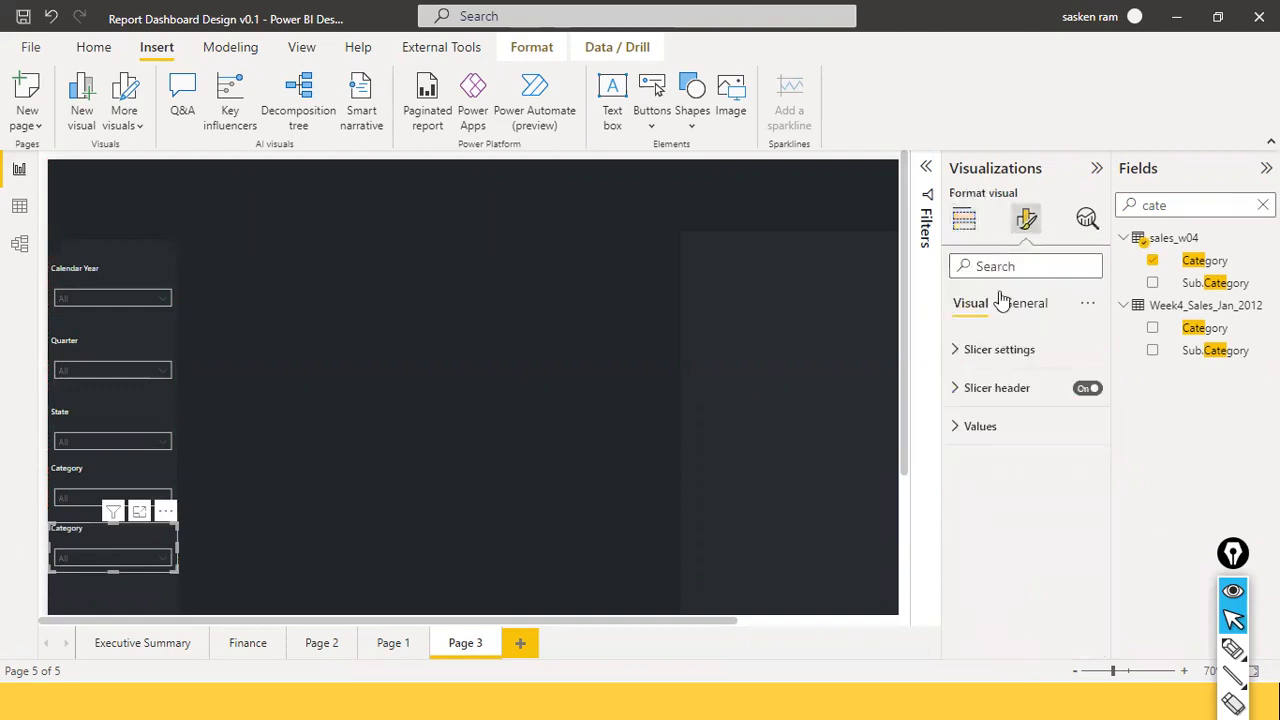
type("ti")
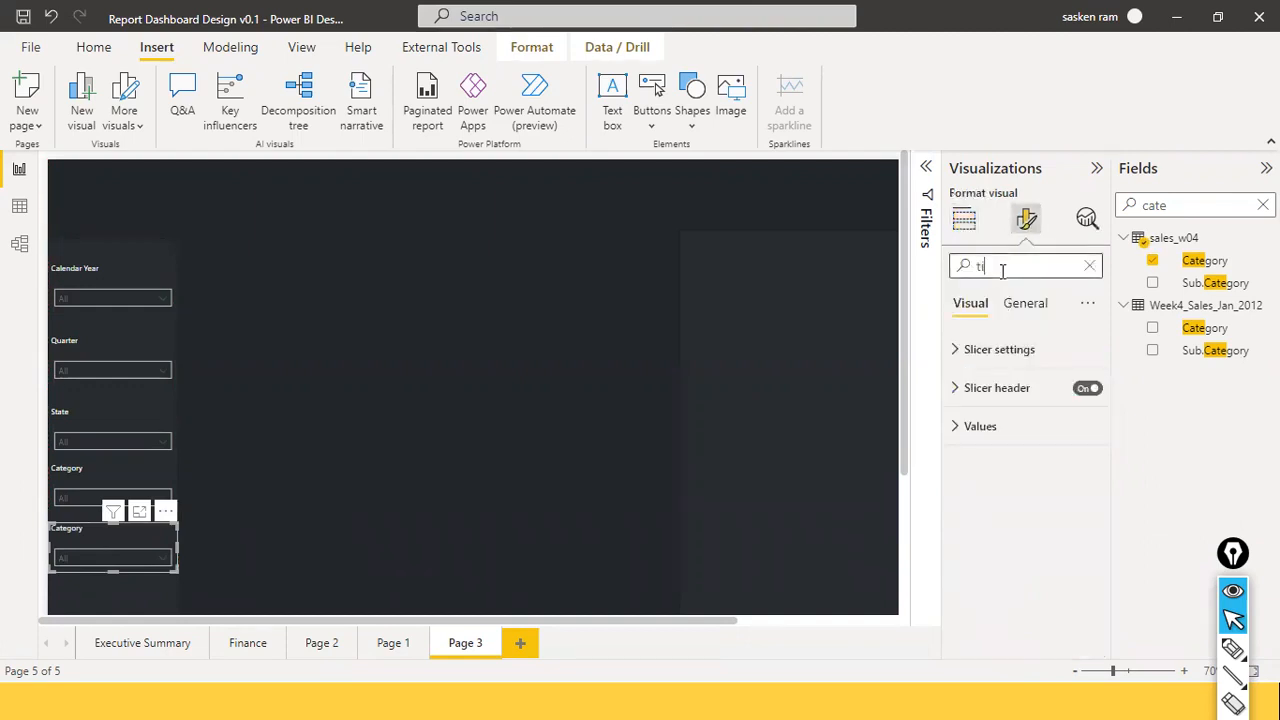
type("tle")
left_click(1005, 527)
key("ctrl+a")
type("S")
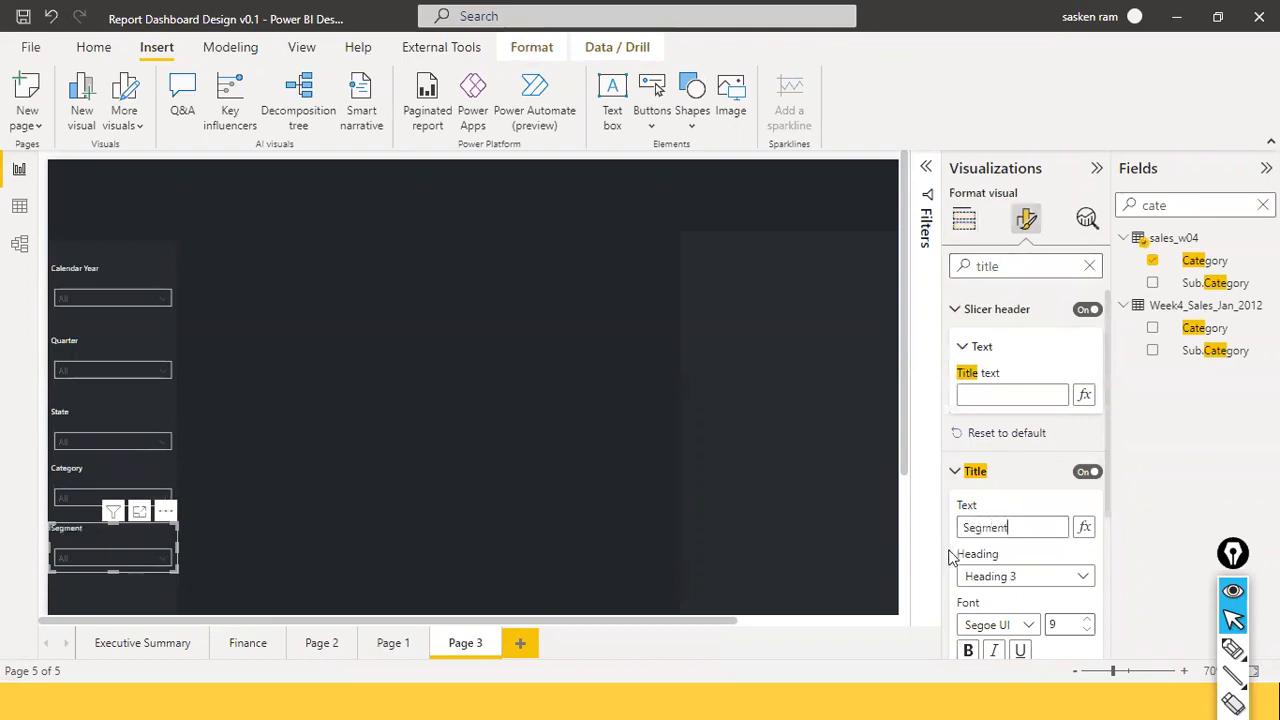
scroll(952, 550, "down", 2)
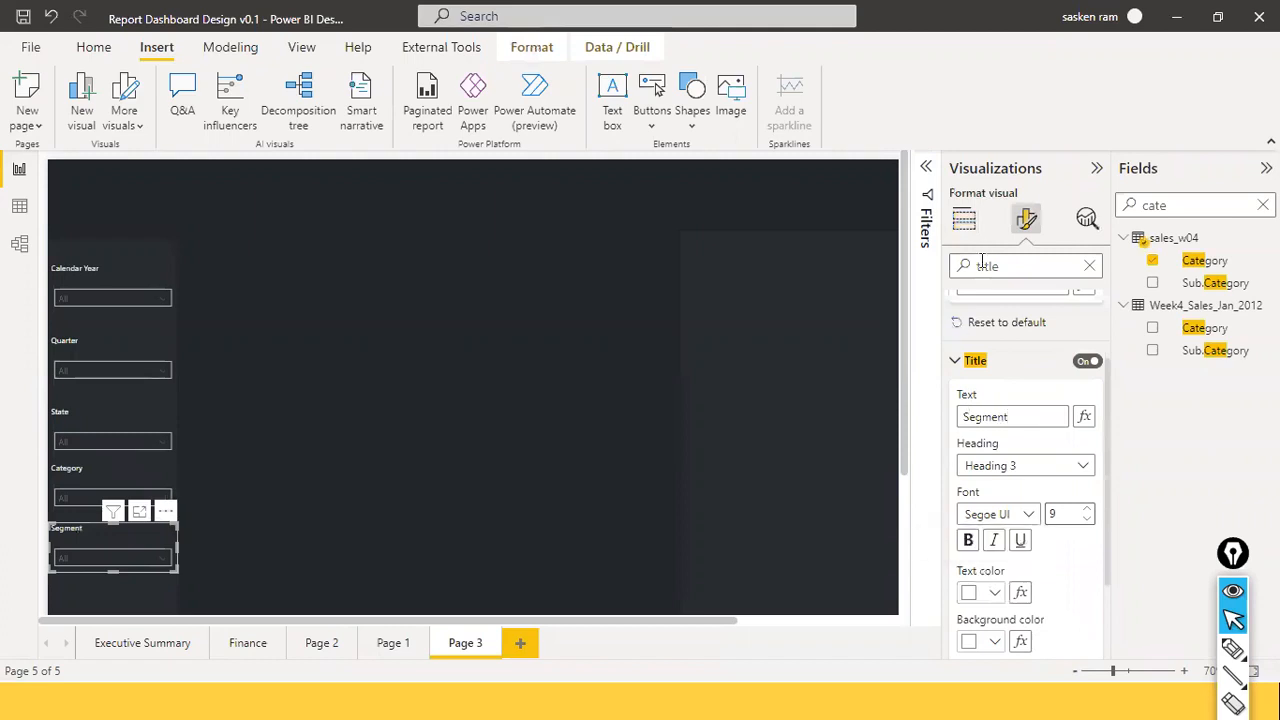
Replace the copy's Category field with sales_w04 Segment and check its Consumer, Corporate, Home Office values.
left_click(964, 222)
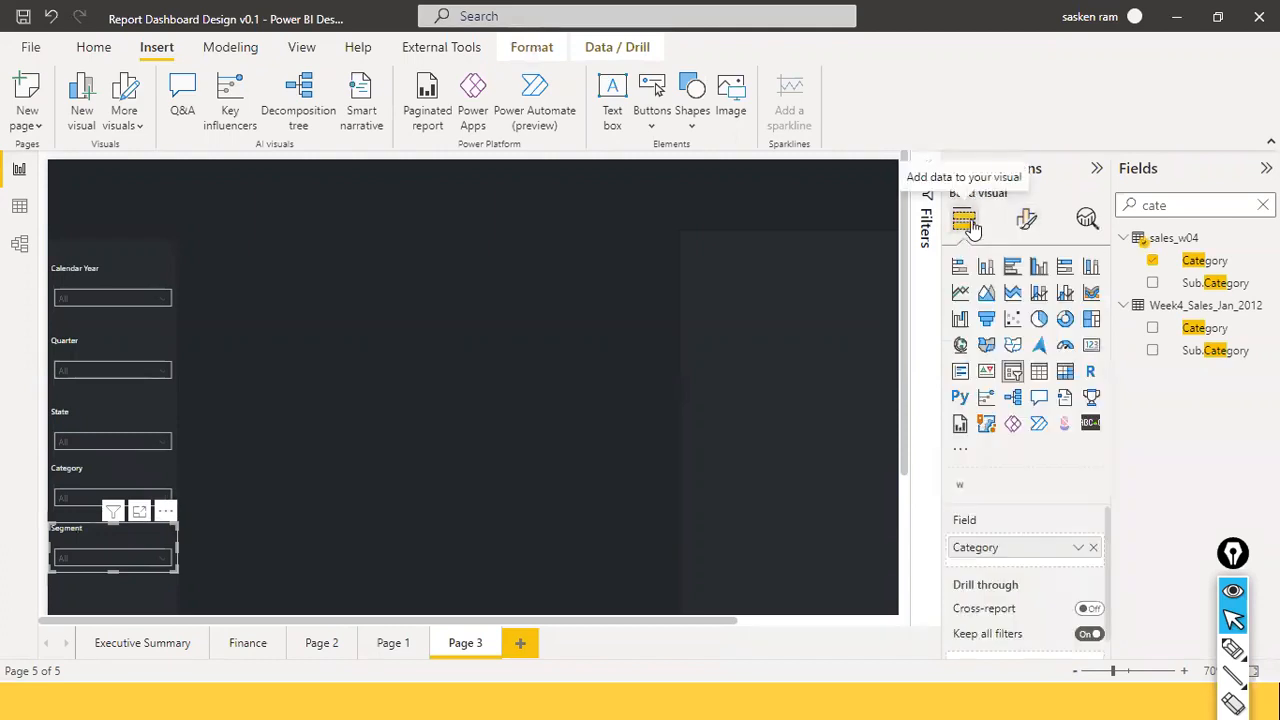
left_click(1093, 547)
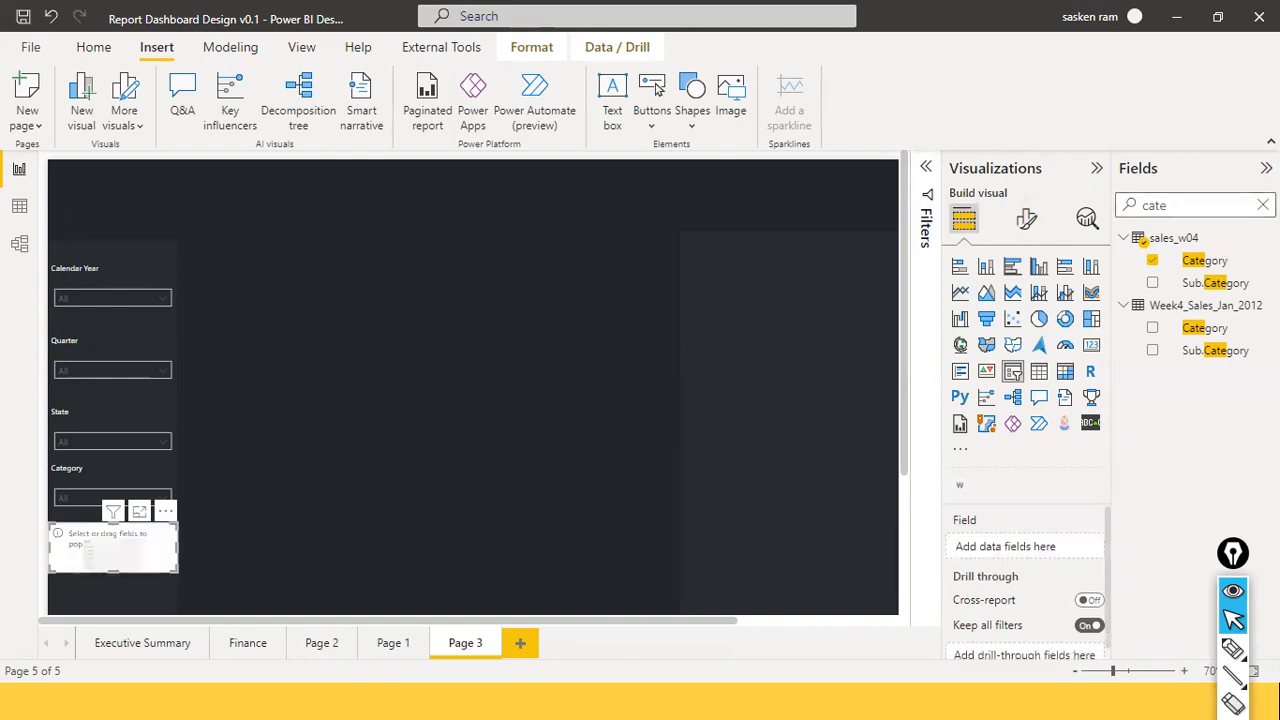
left_click(1262, 205)
type("se")
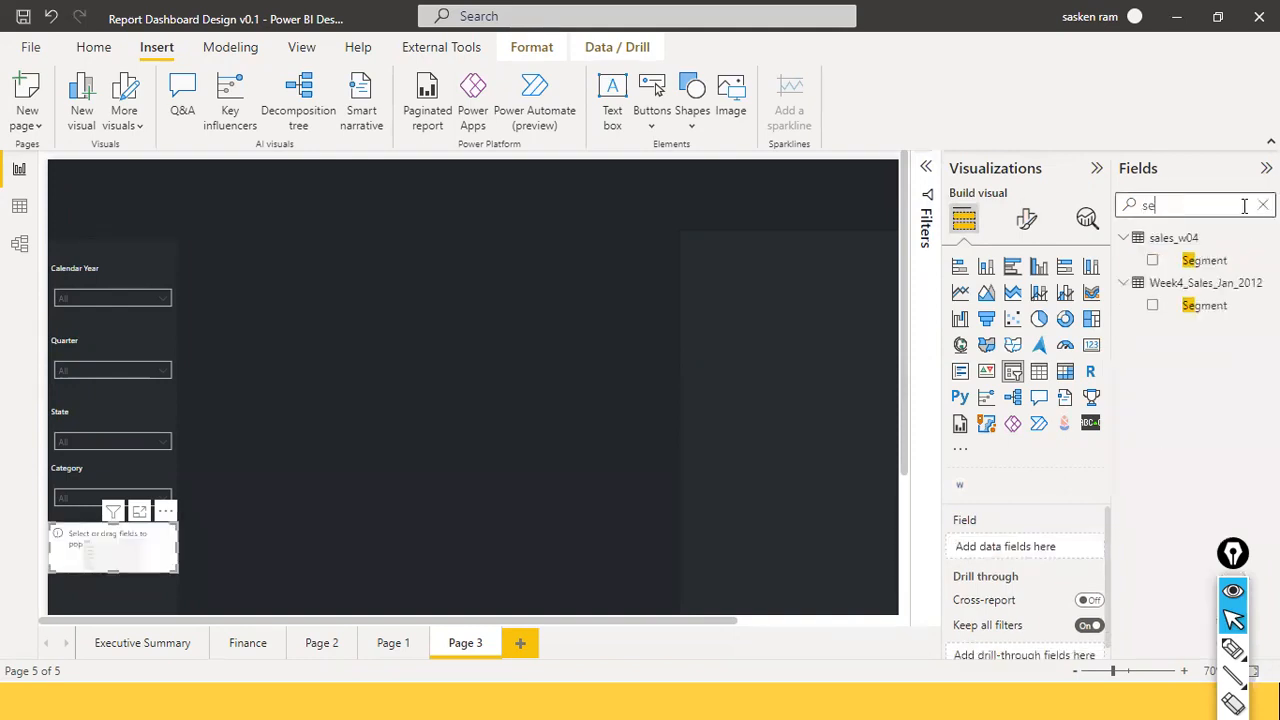
left_click_drag(1200, 260, 108, 560)
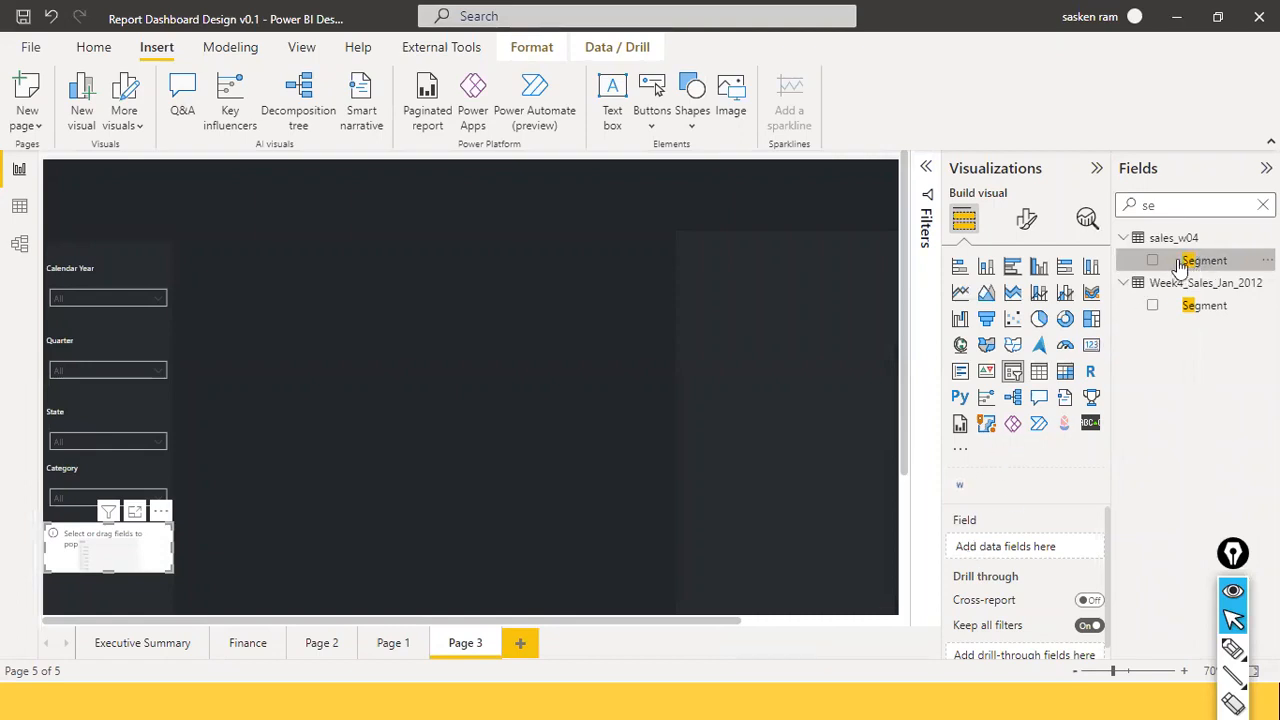
left_click_drag(1204, 261, 1000, 537)
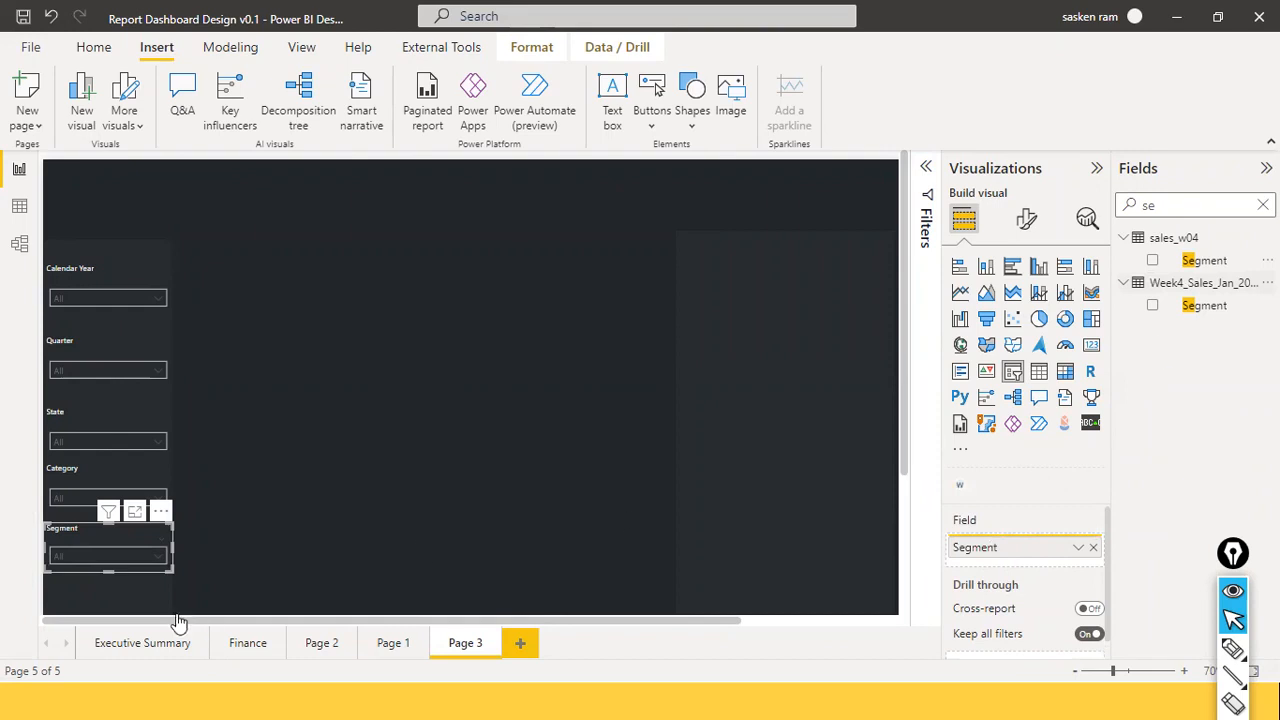
left_click(157, 566)
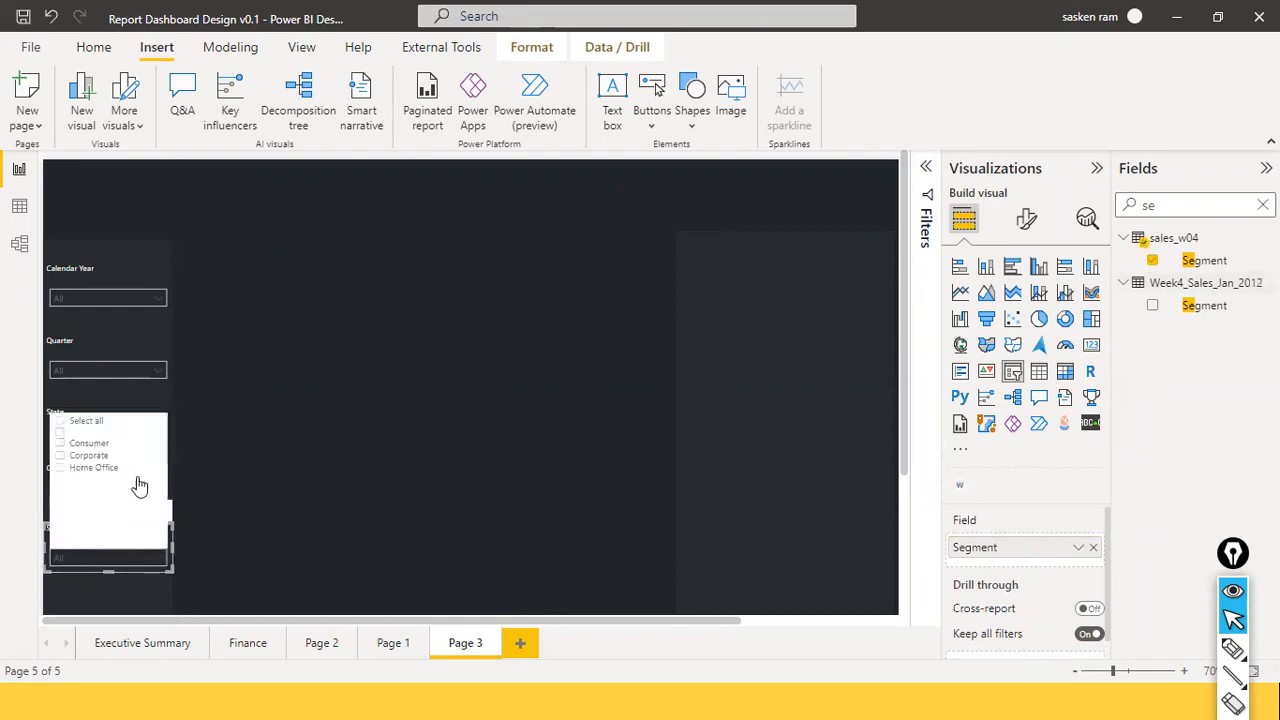
left_click(219, 480)
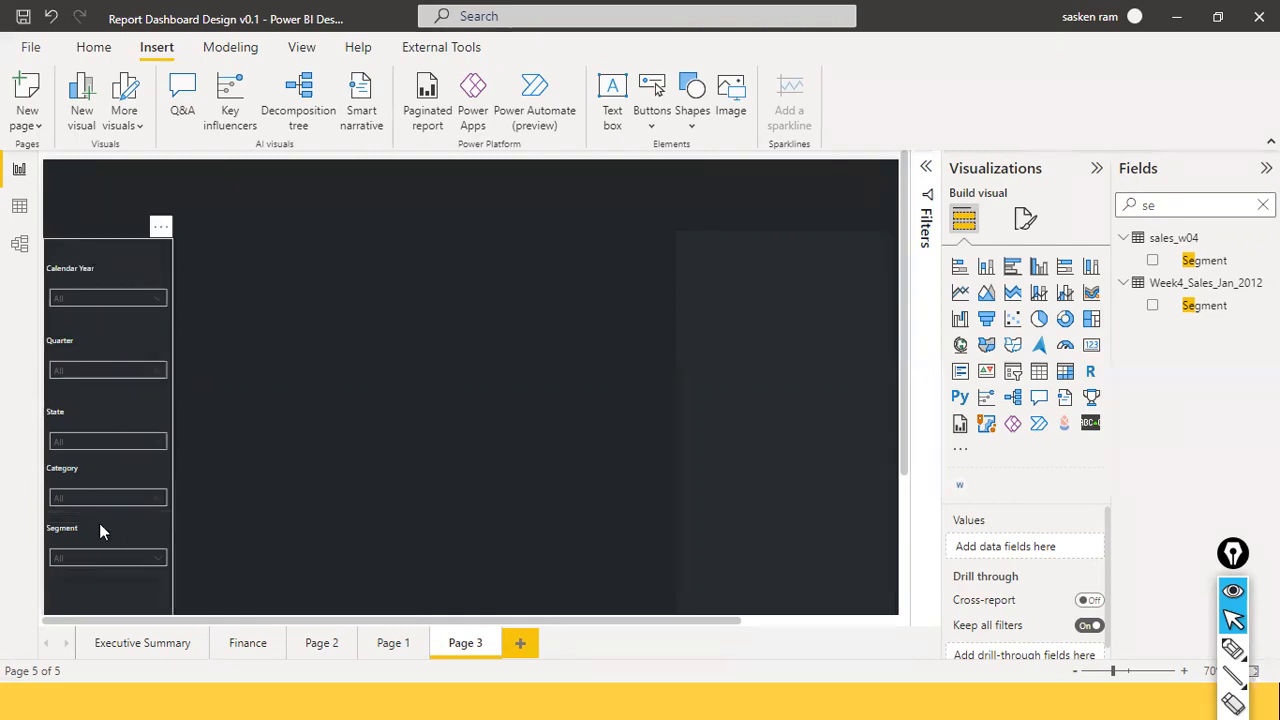
Select the Calendar Year, Quarter, State, Category and Segment slicers and distribute them vertically.
left_click(151, 299)
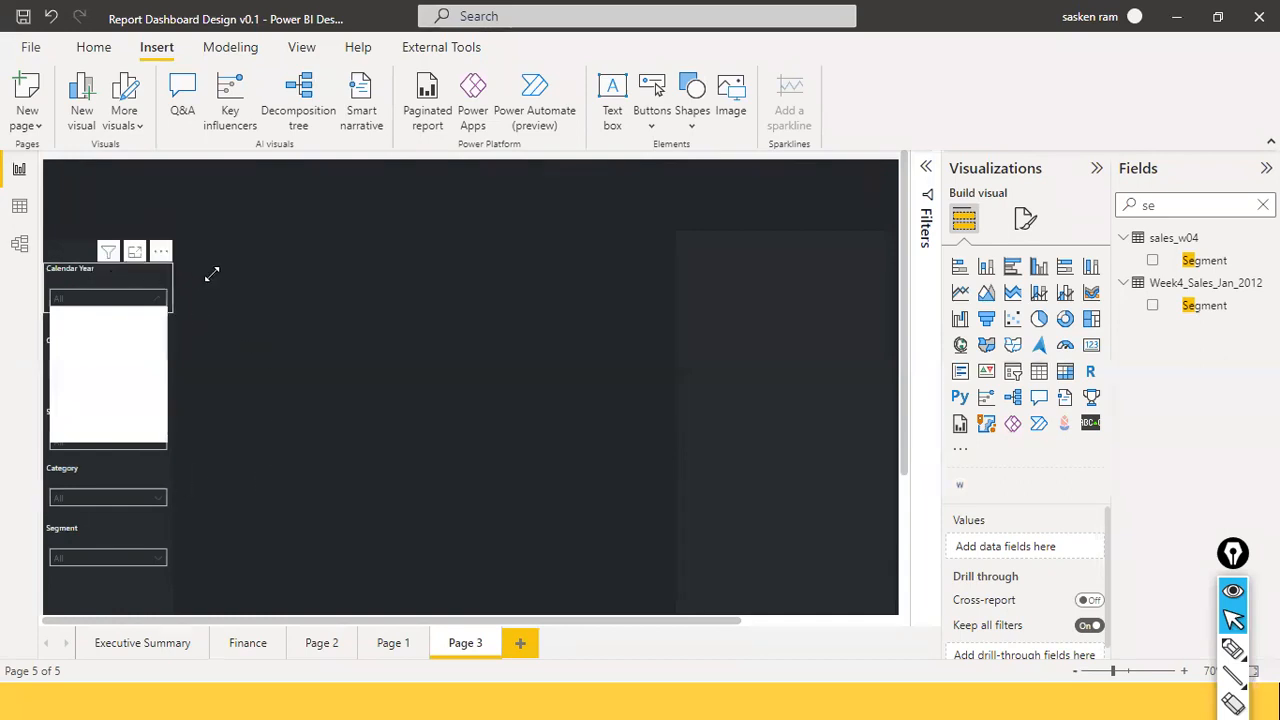
left_click(212, 350)
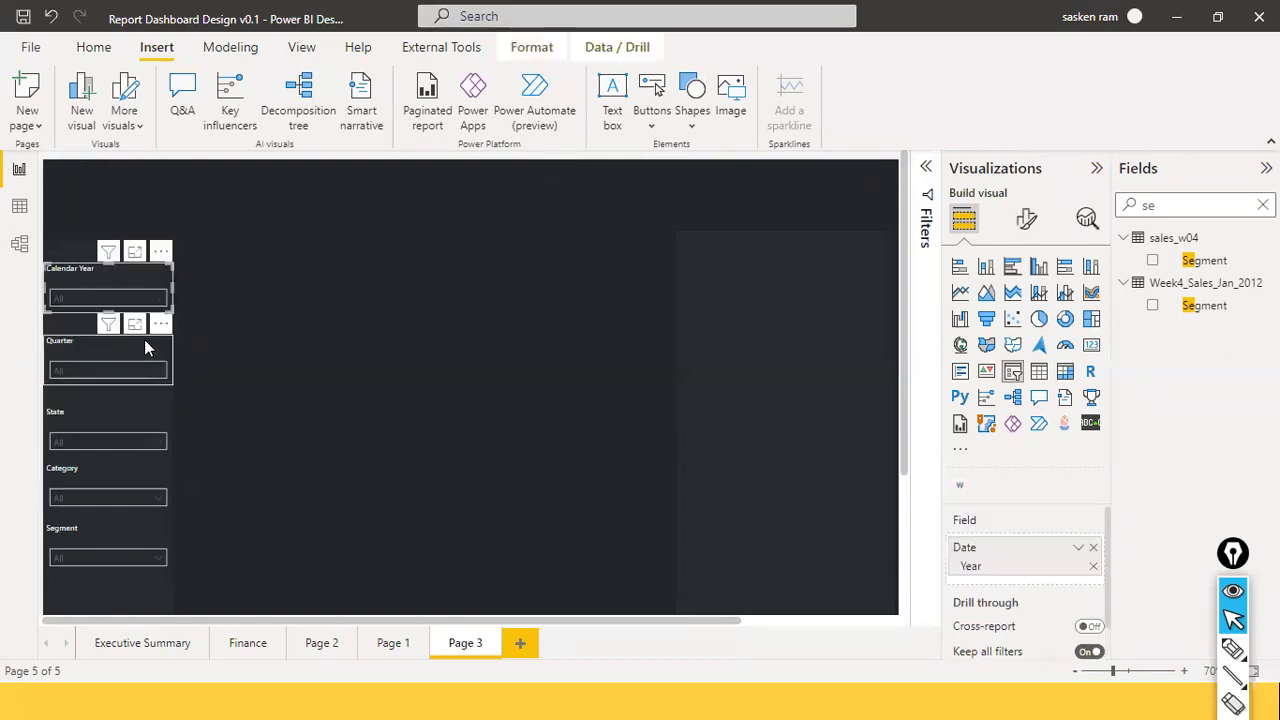
left_click(140, 365, "ctrl")
left_click(143, 422, "ctrl")
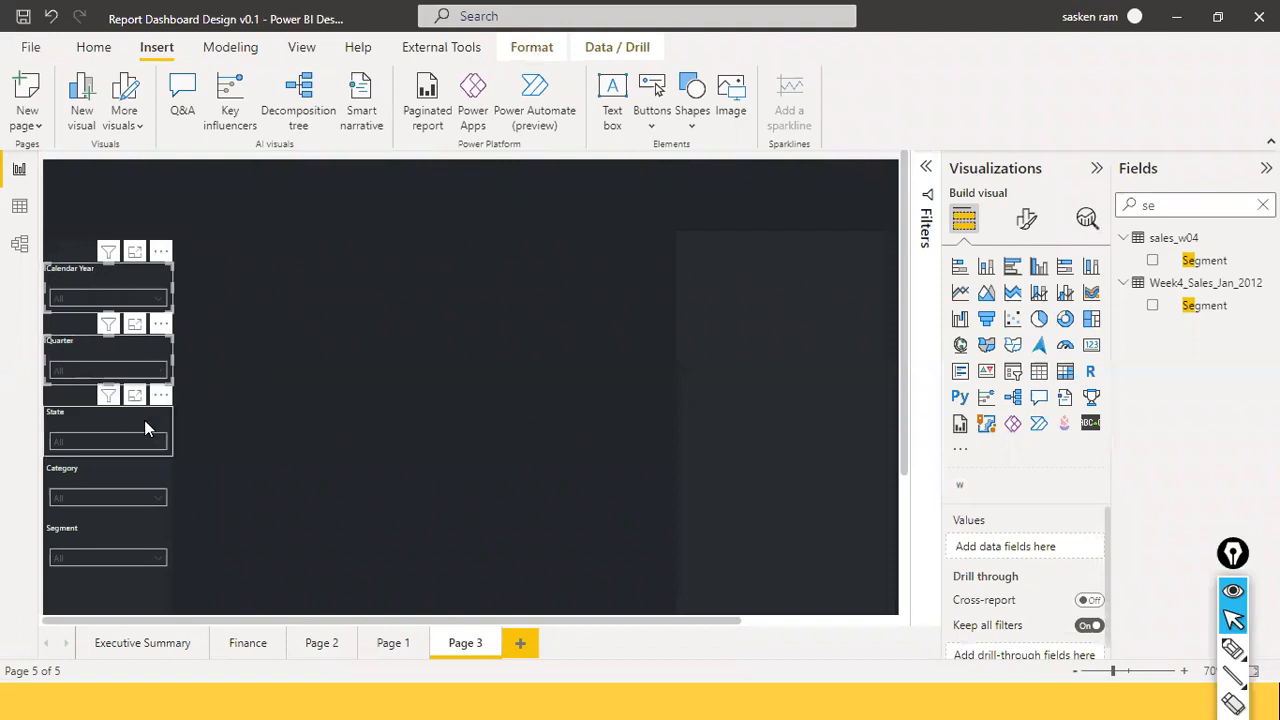
left_click(126, 475, "ctrl")
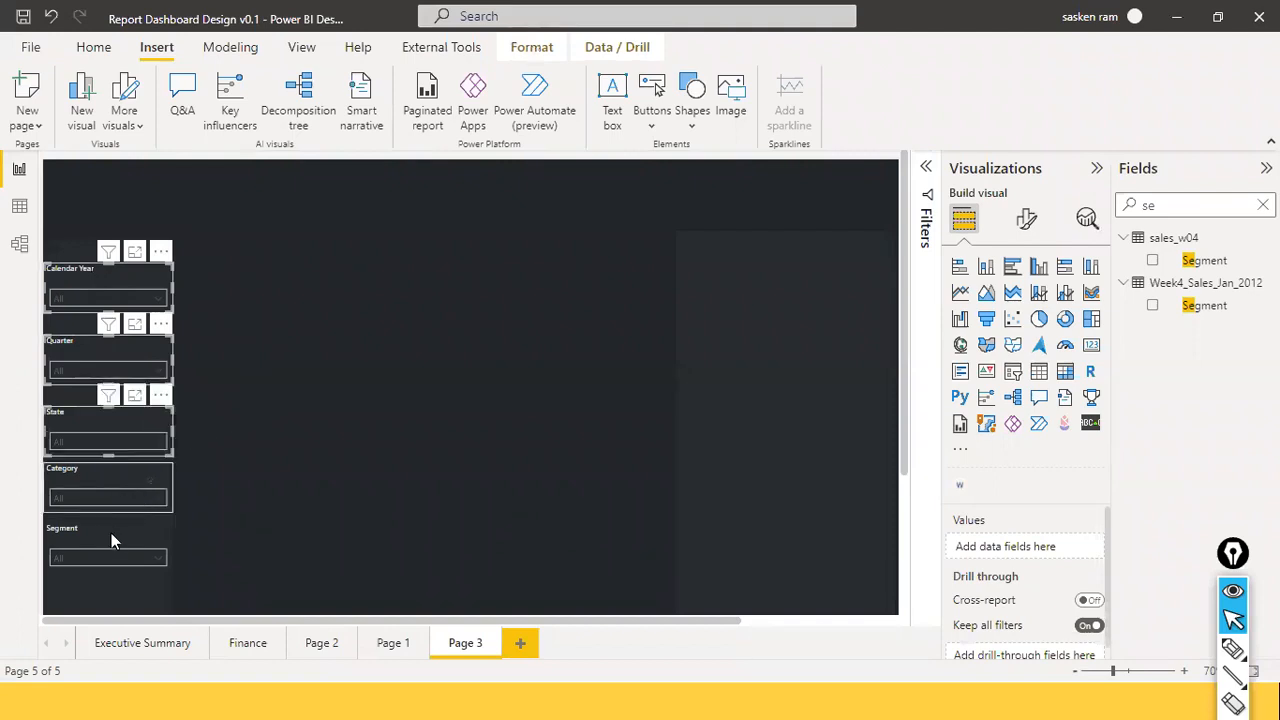
left_click(111, 535, "ctrl")
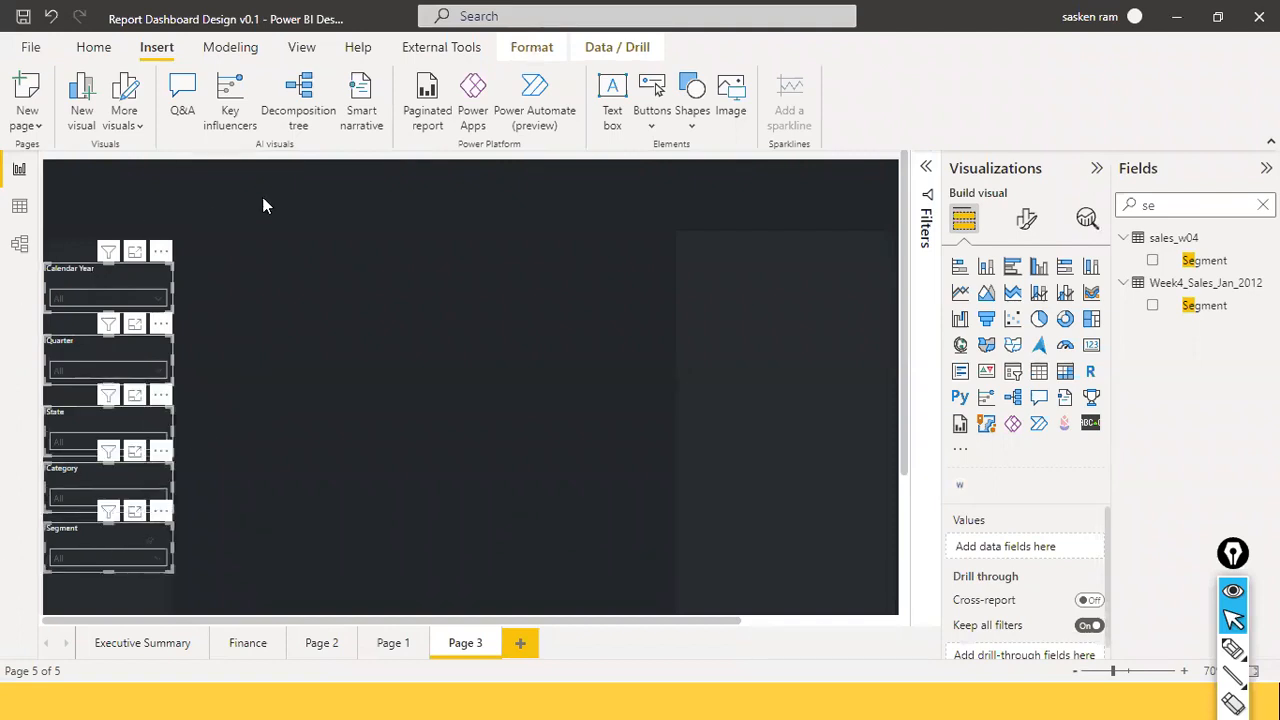
left_click(532, 47)
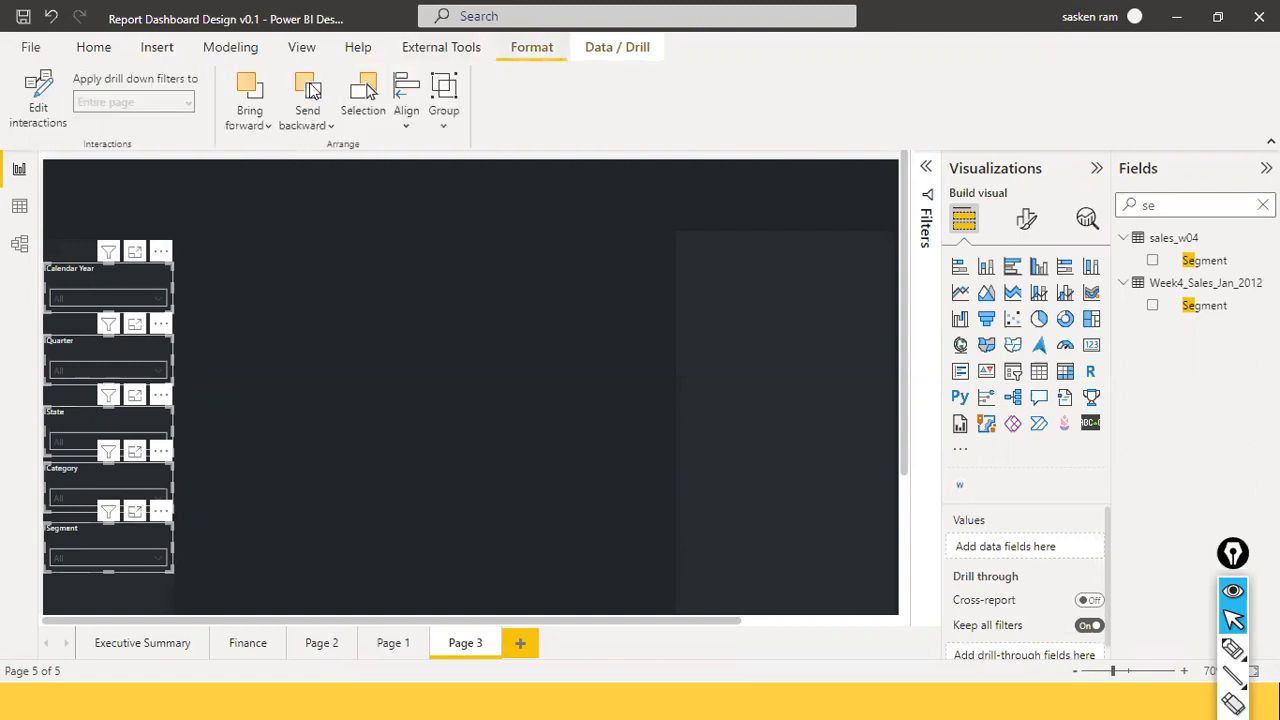
left_click(408, 128)
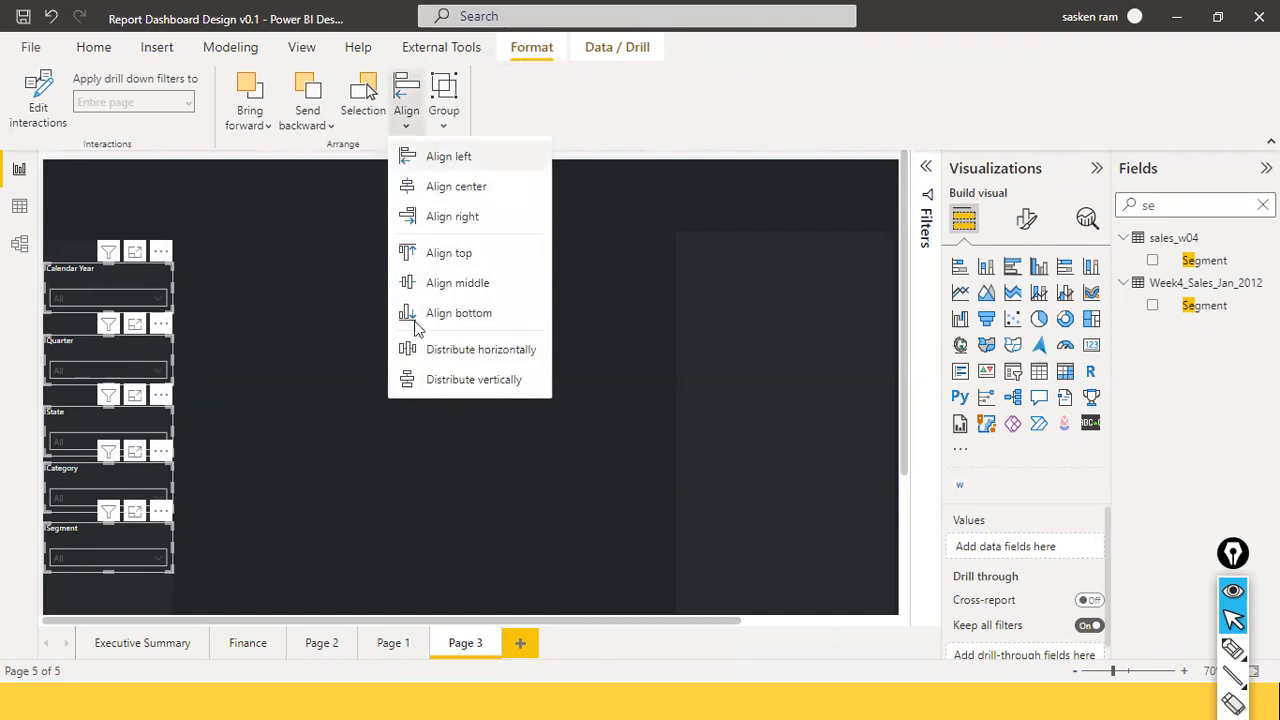
left_click(489, 358)
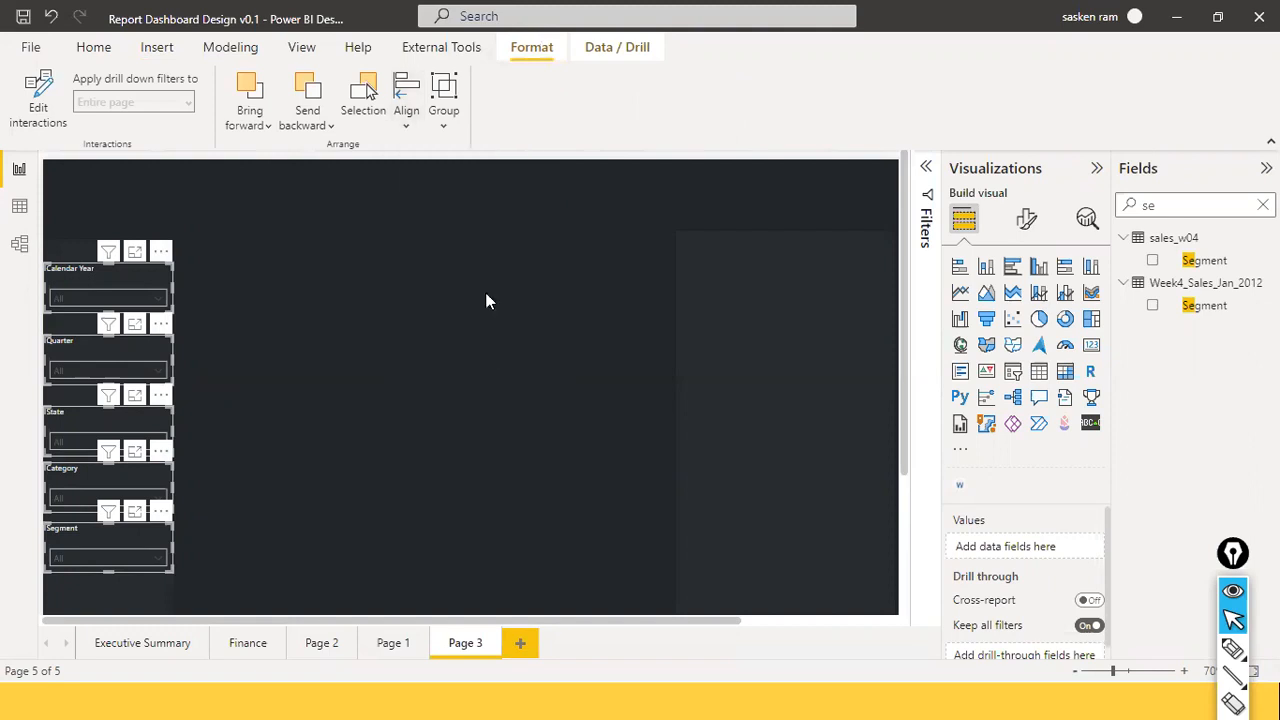
left_click(403, 128)
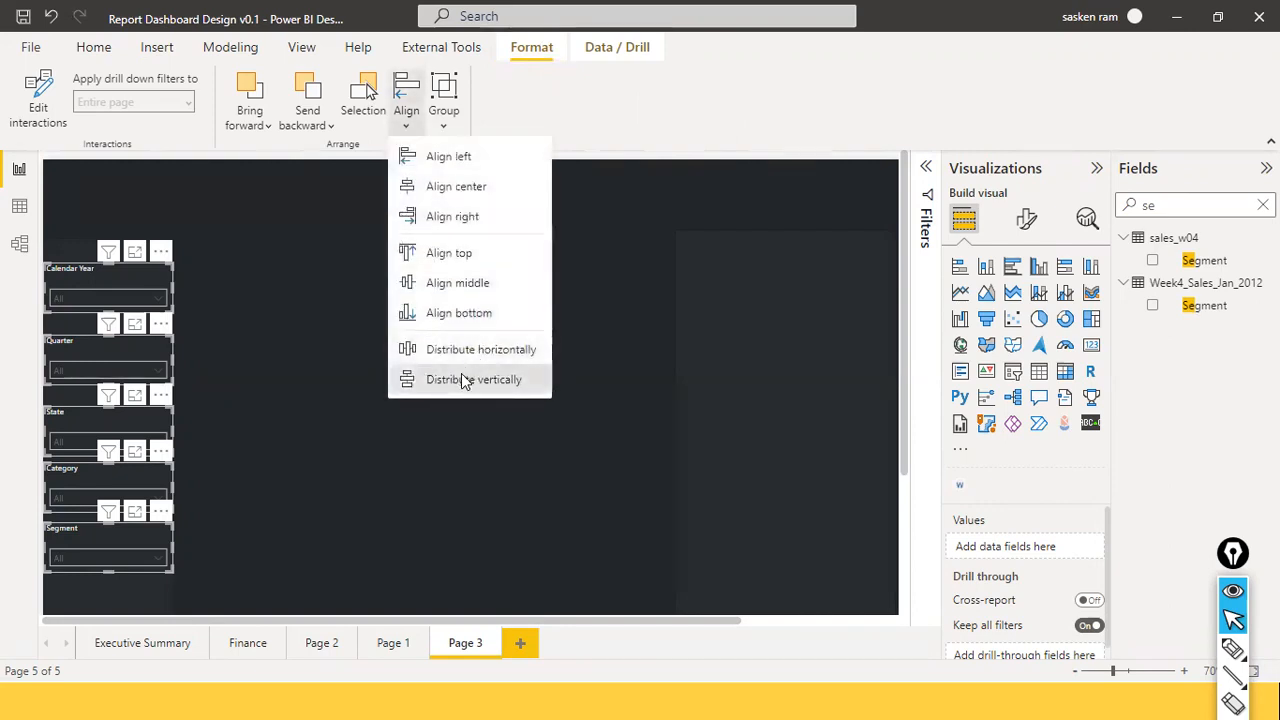
left_click(463, 378)
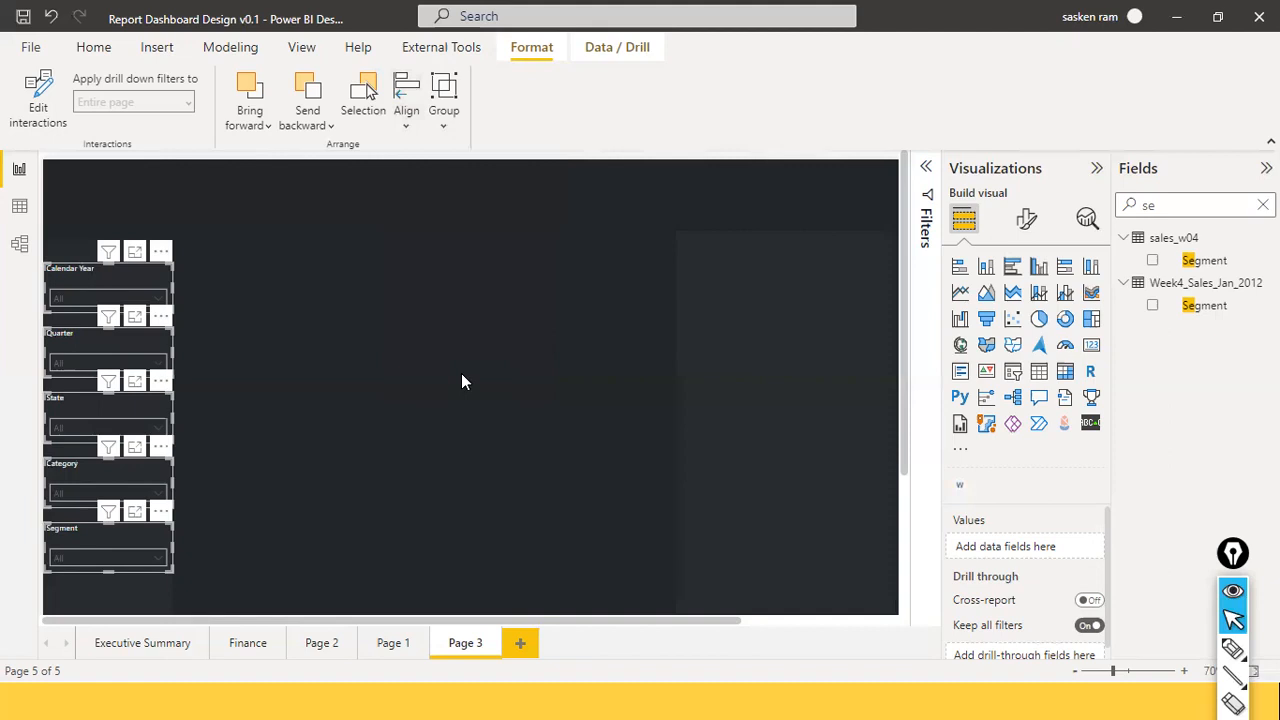
left_click(462, 376)
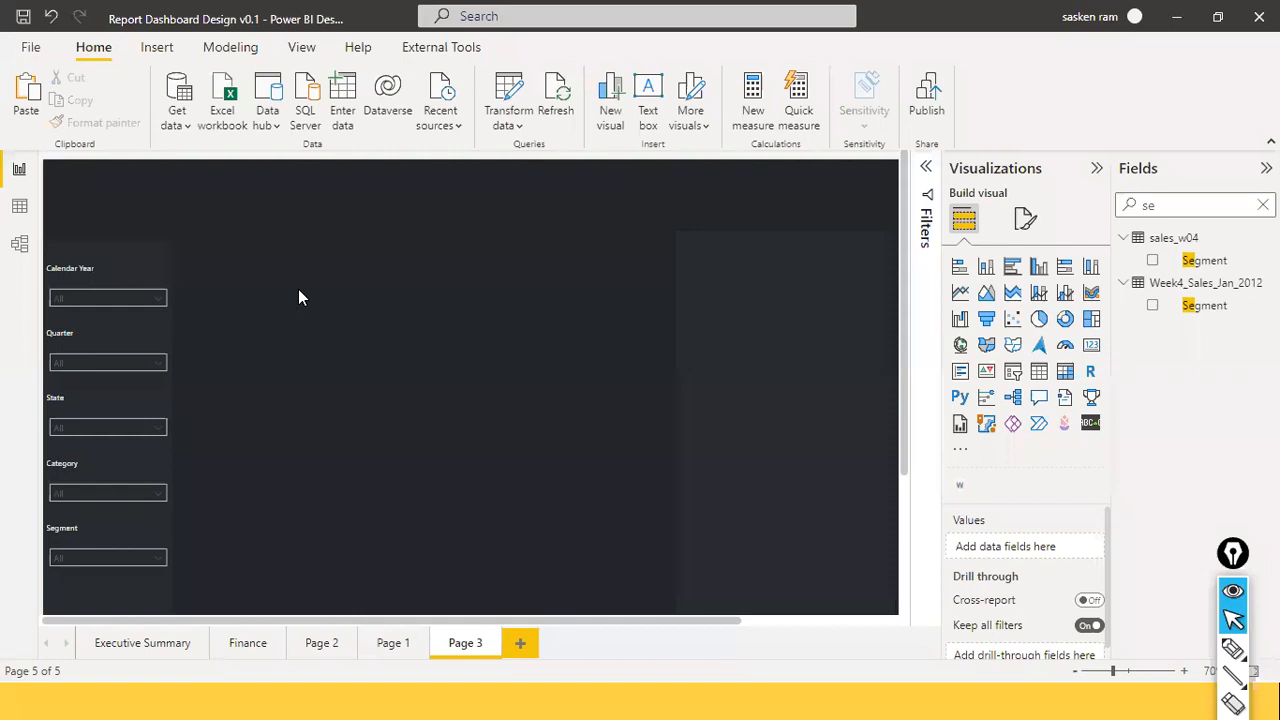
Move the right-hand blank shape left, shorten it, and set it beside the lower slicers.
left_click(814, 387)
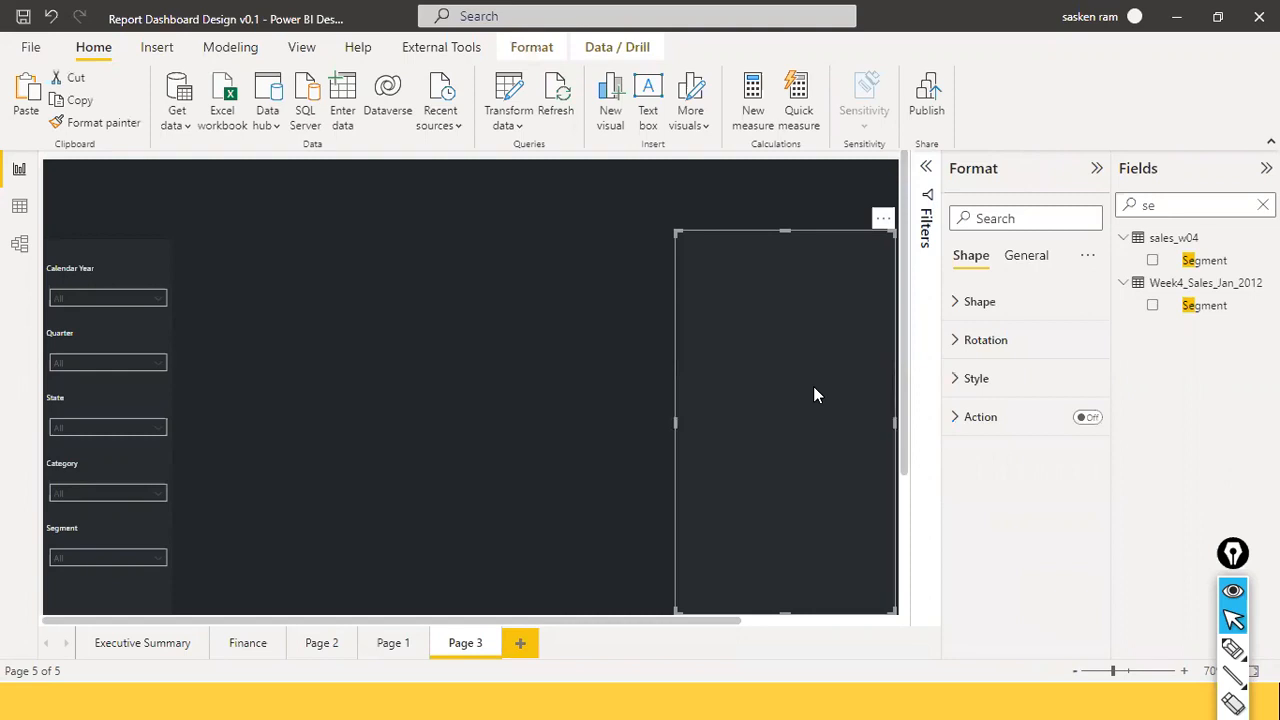
left_click_drag(813, 388, 437, 374)
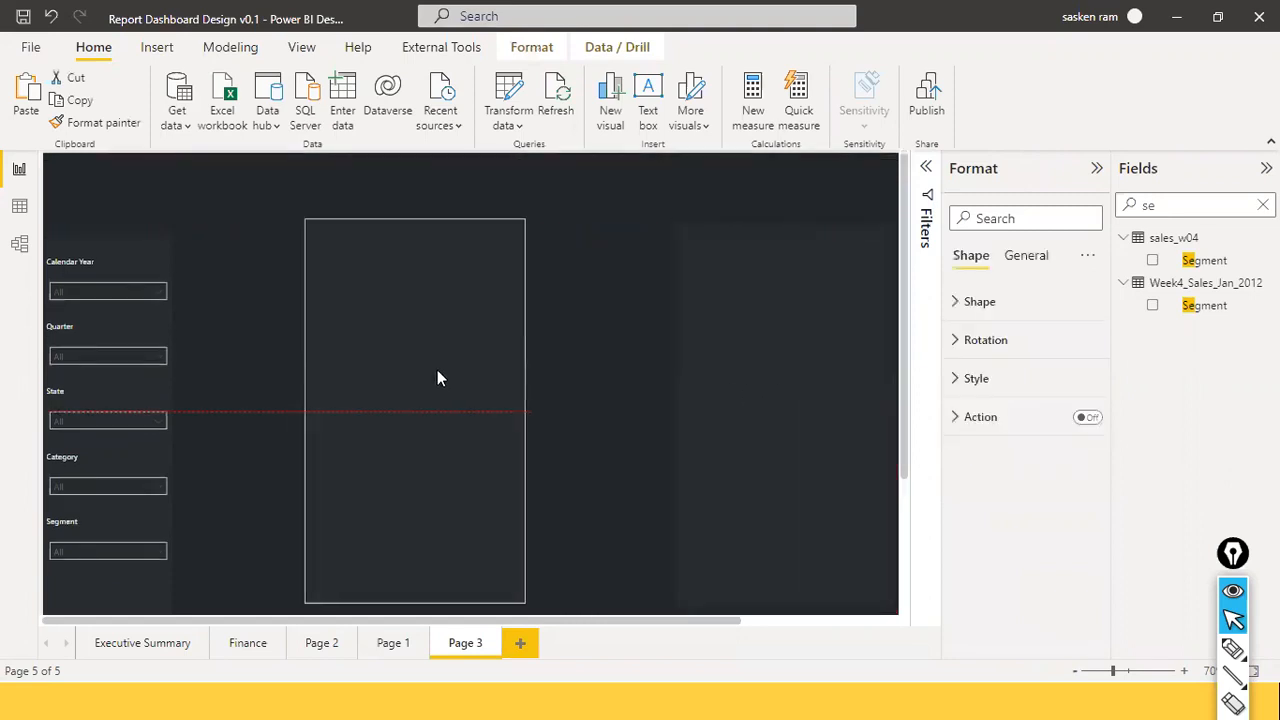
left_click_drag(414, 602, 420, 353)
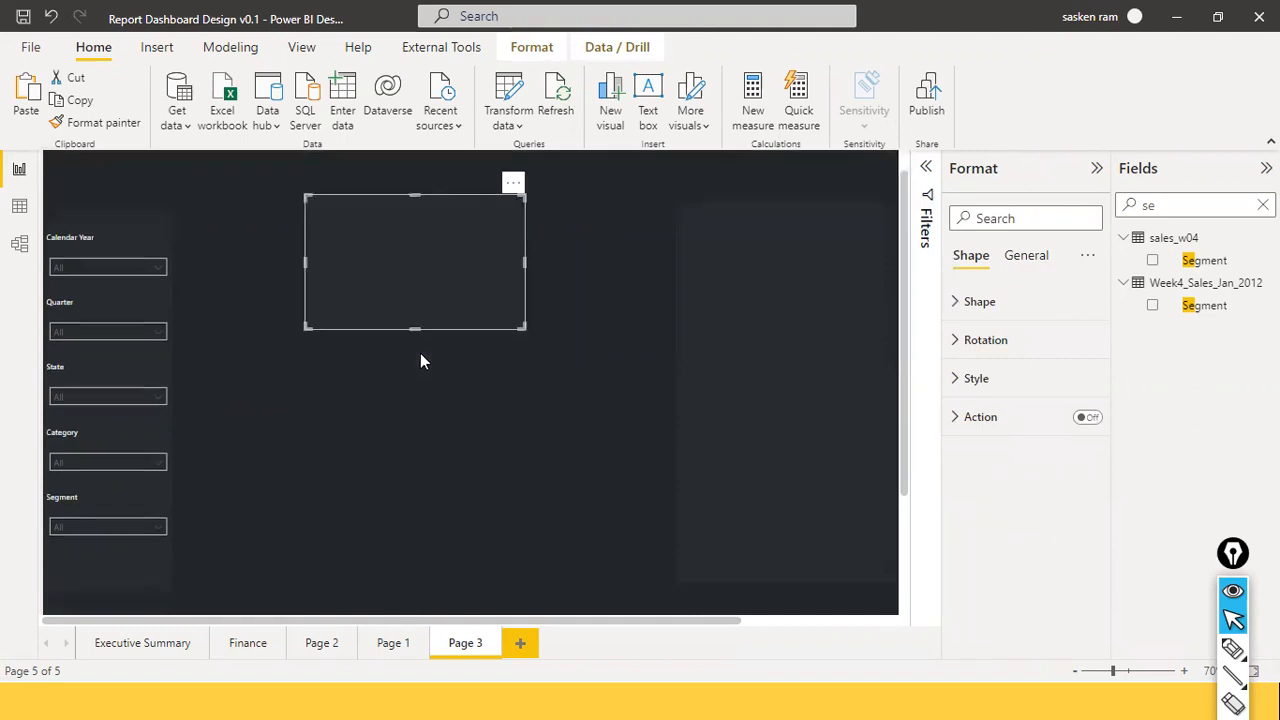
left_click_drag(416, 318, 377, 508)
left_click_drag(389, 436, 320, 483)
key("alt+Tab")
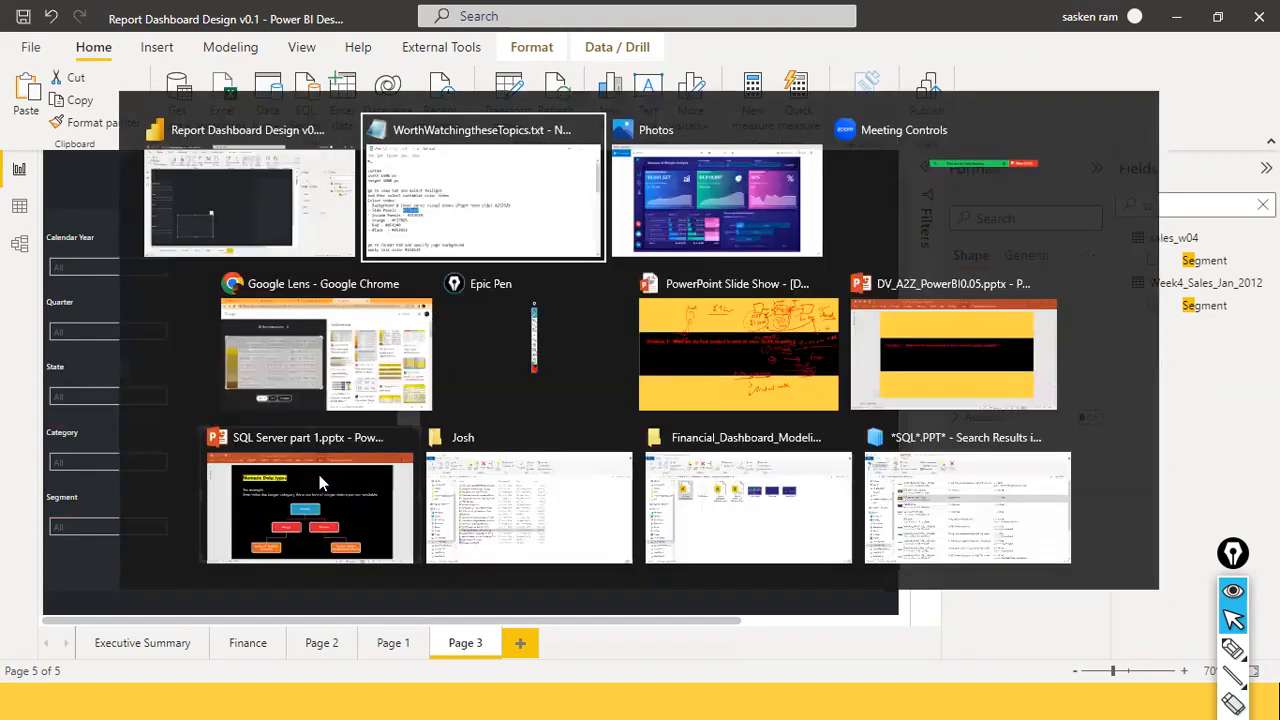
Select the Inside Panels colour code #212529 in the Notepad notes.
left_click(325, 467)
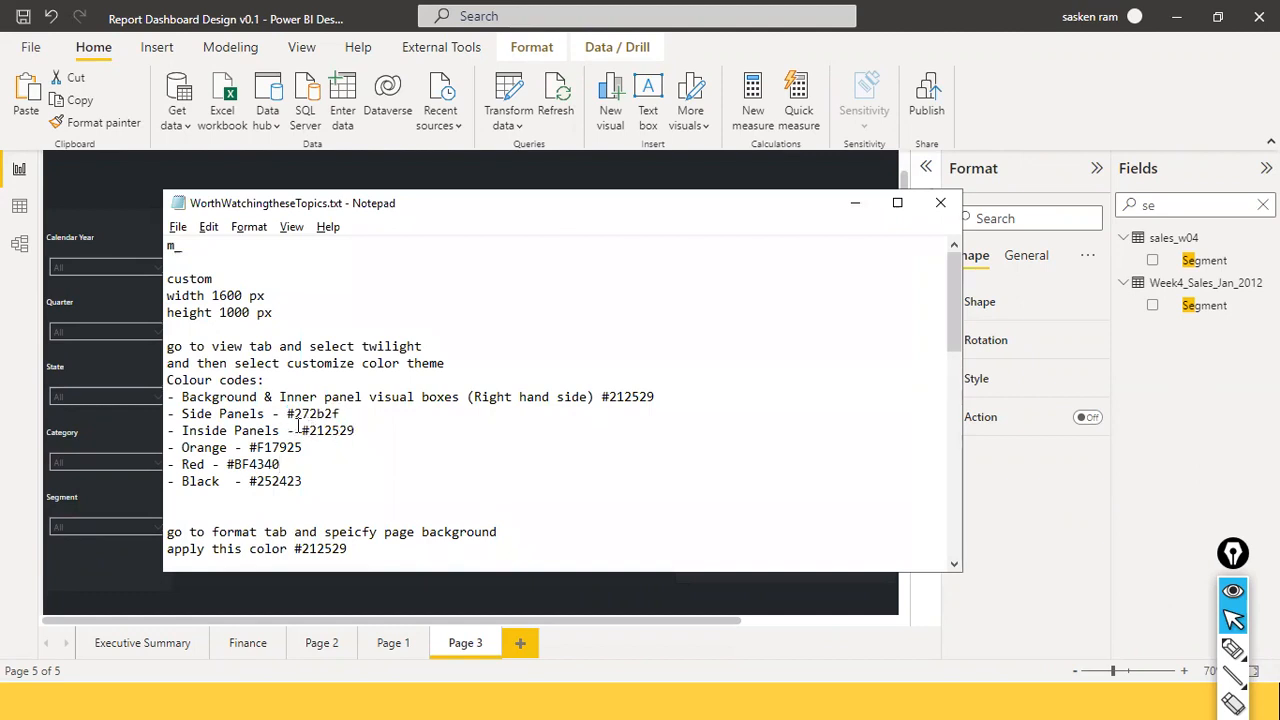
left_click_drag(298, 430, 369, 432)
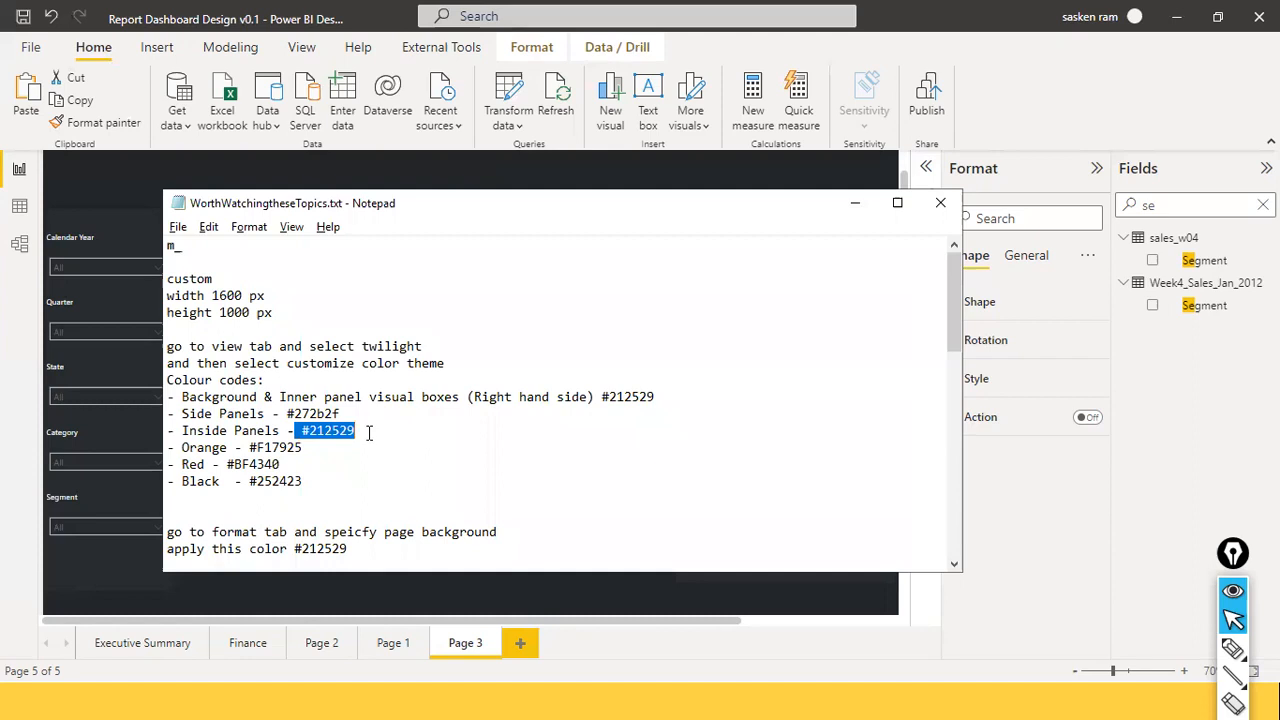
key("alt+Tab")
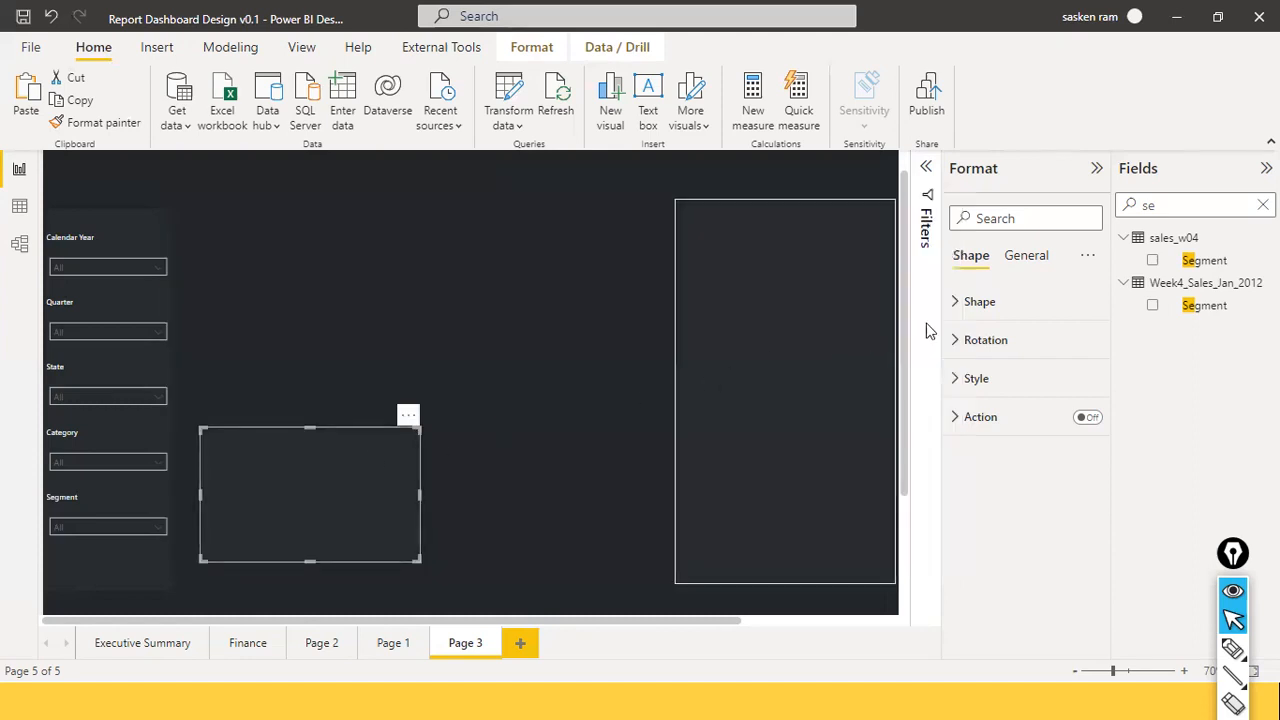
Keep the box shape as Rectangle and set its rounded corners to 26 px.
left_click(980, 302)
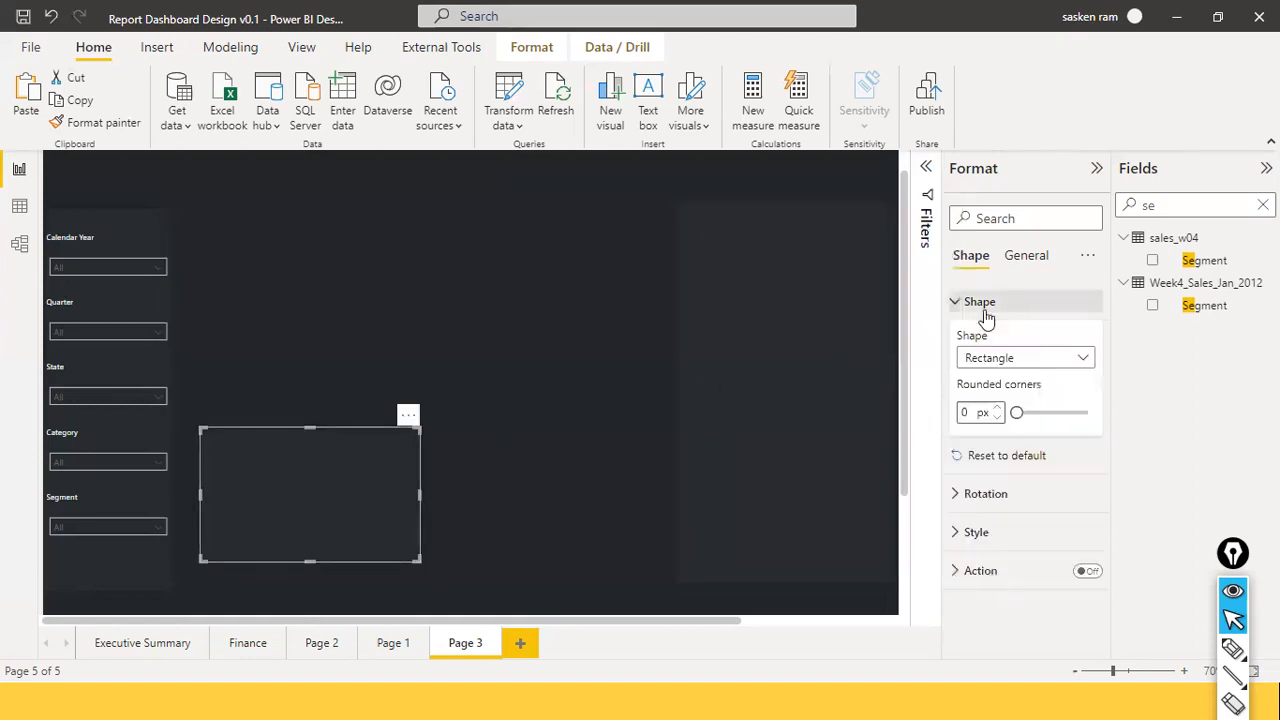
left_click(1087, 361)
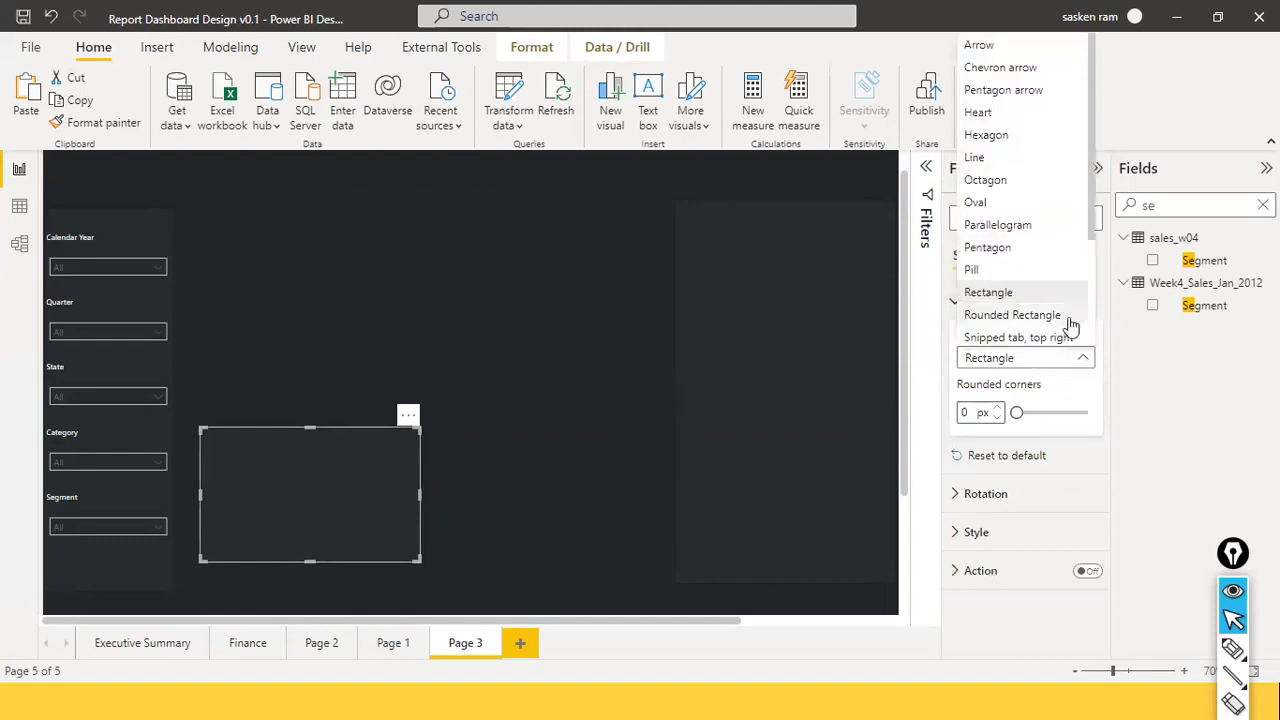
left_click(1046, 295)
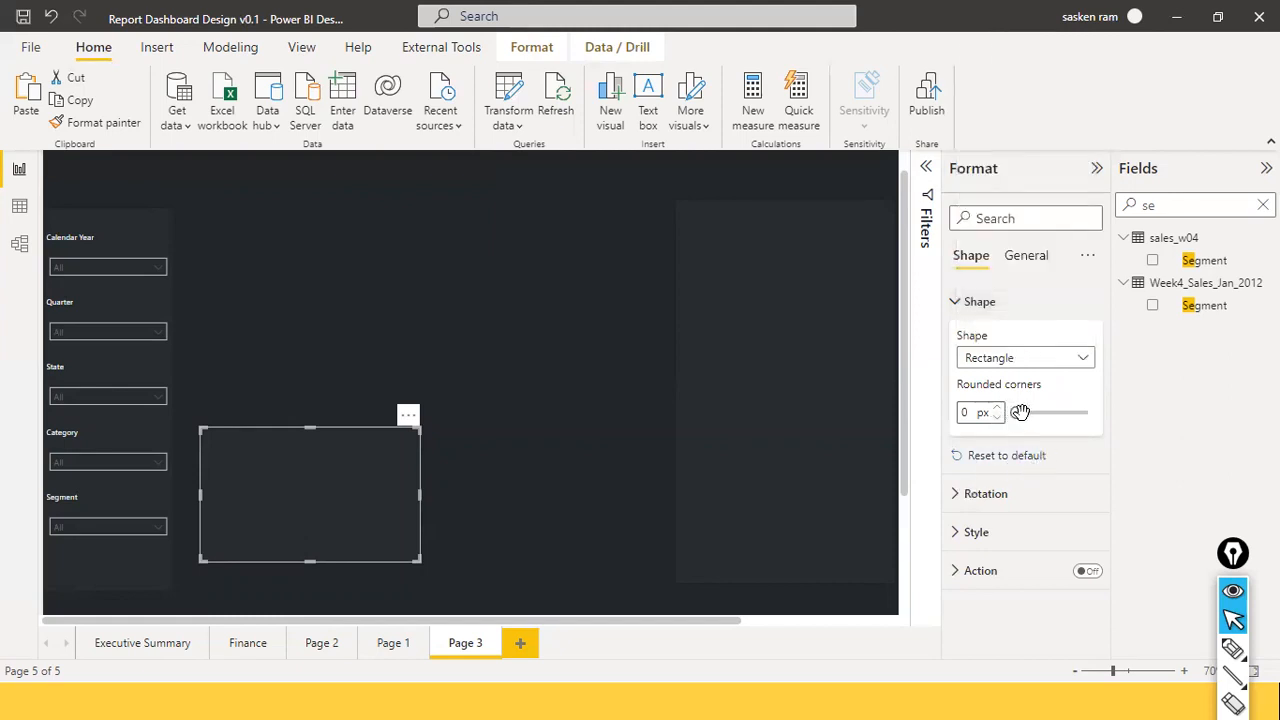
left_click_drag(1017, 411, 1035, 412)
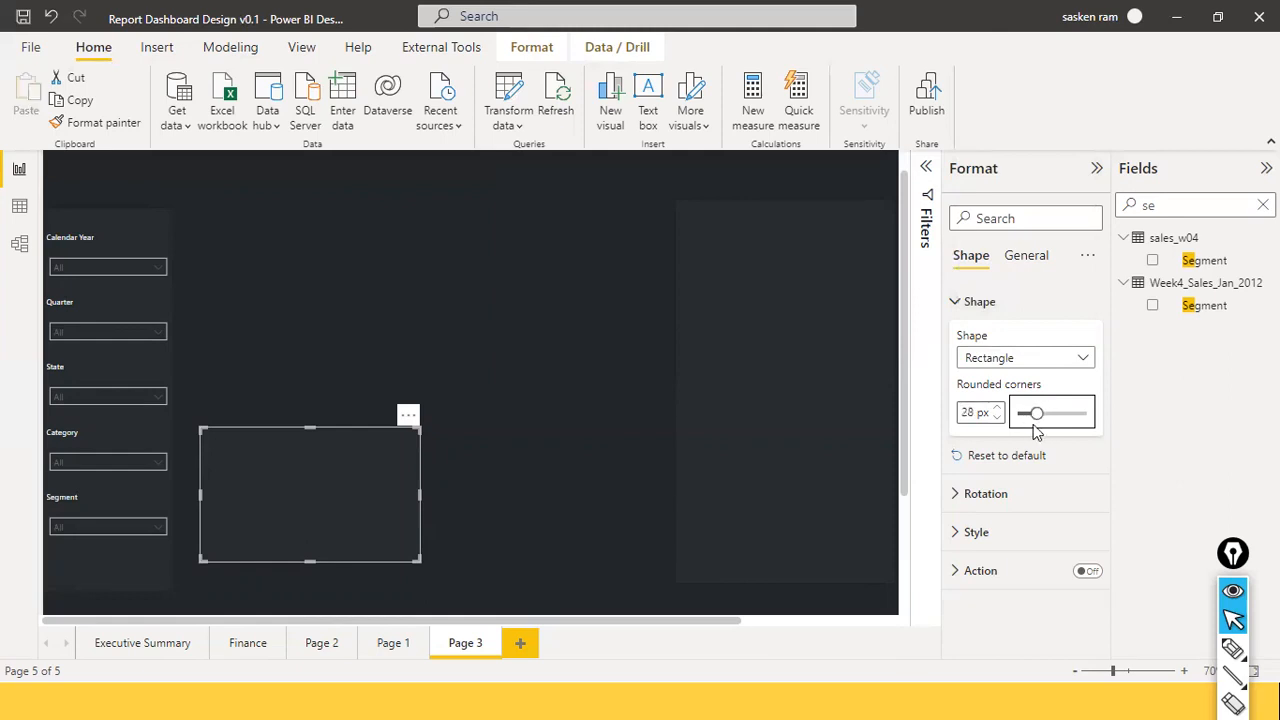
left_click(416, 421)
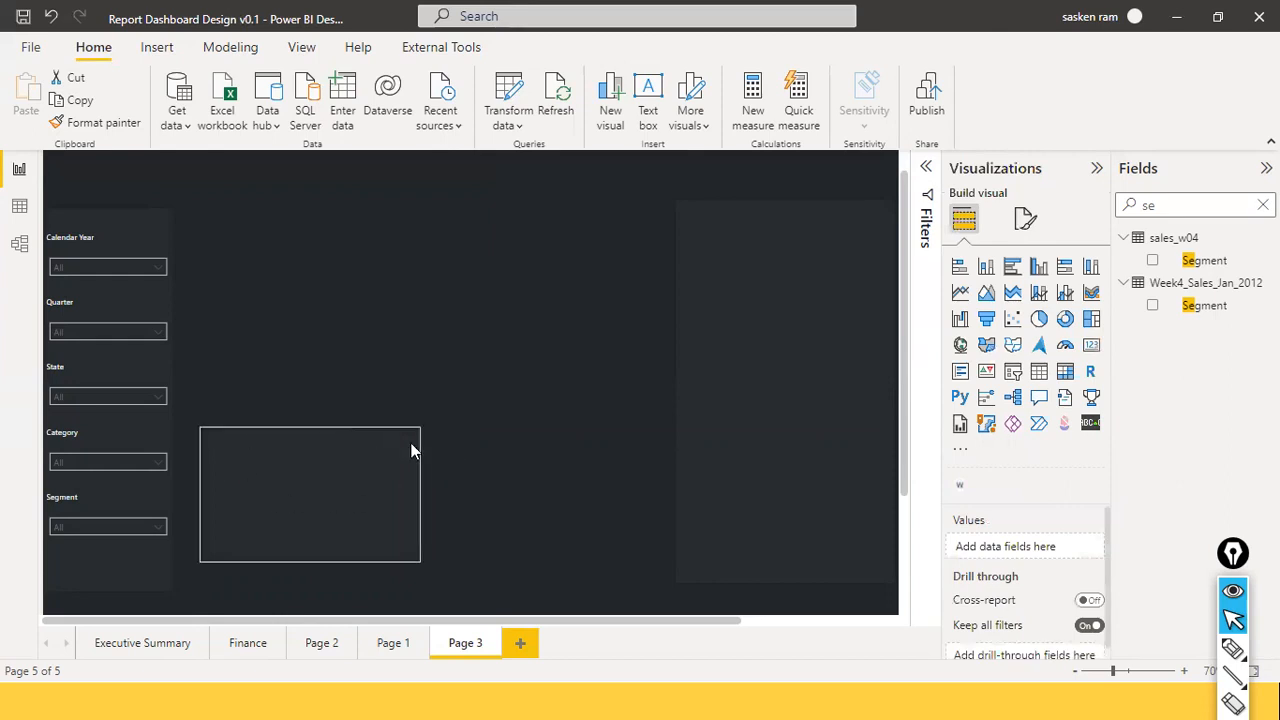
left_click(377, 456)
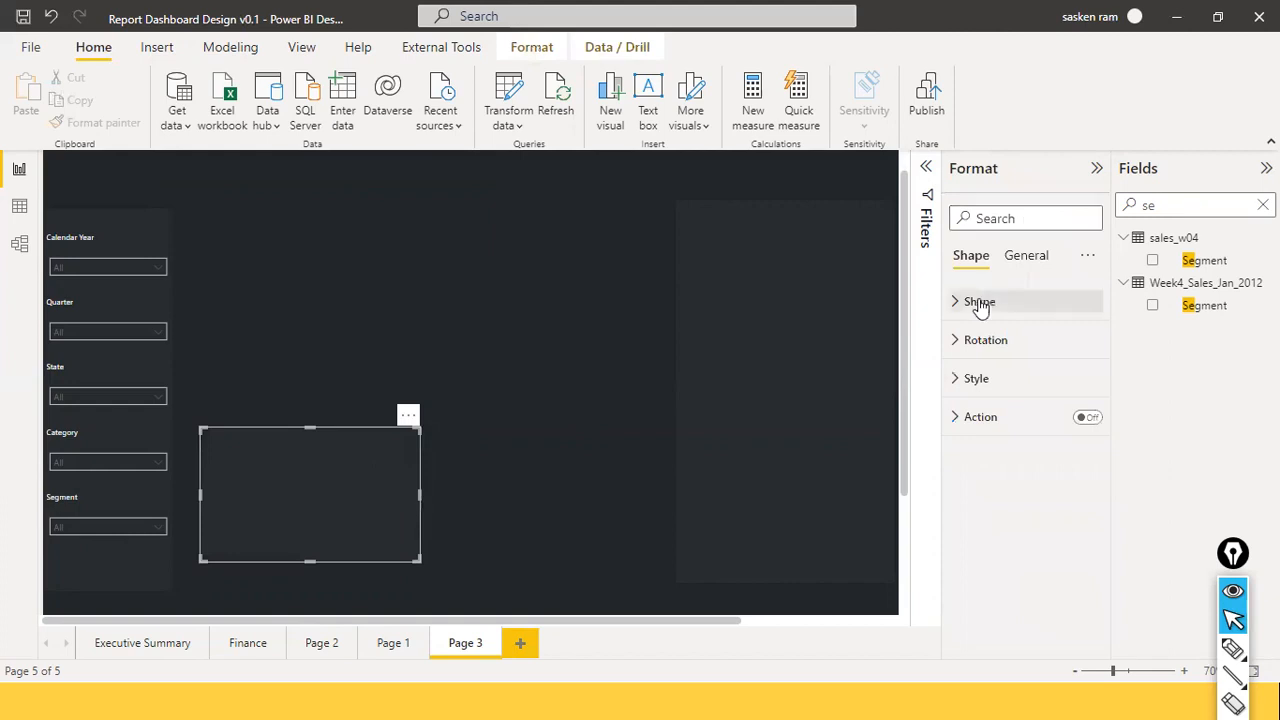
left_click(957, 303)
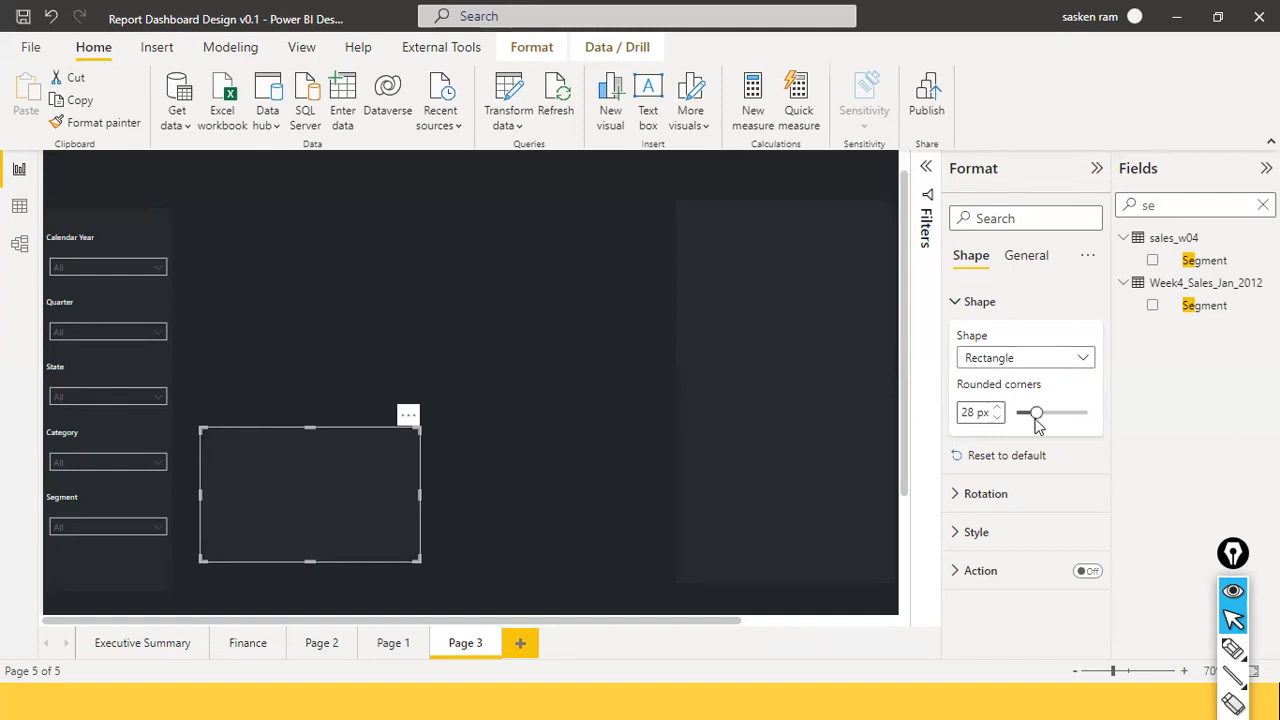
left_click_drag(1035, 414, 1034, 414)
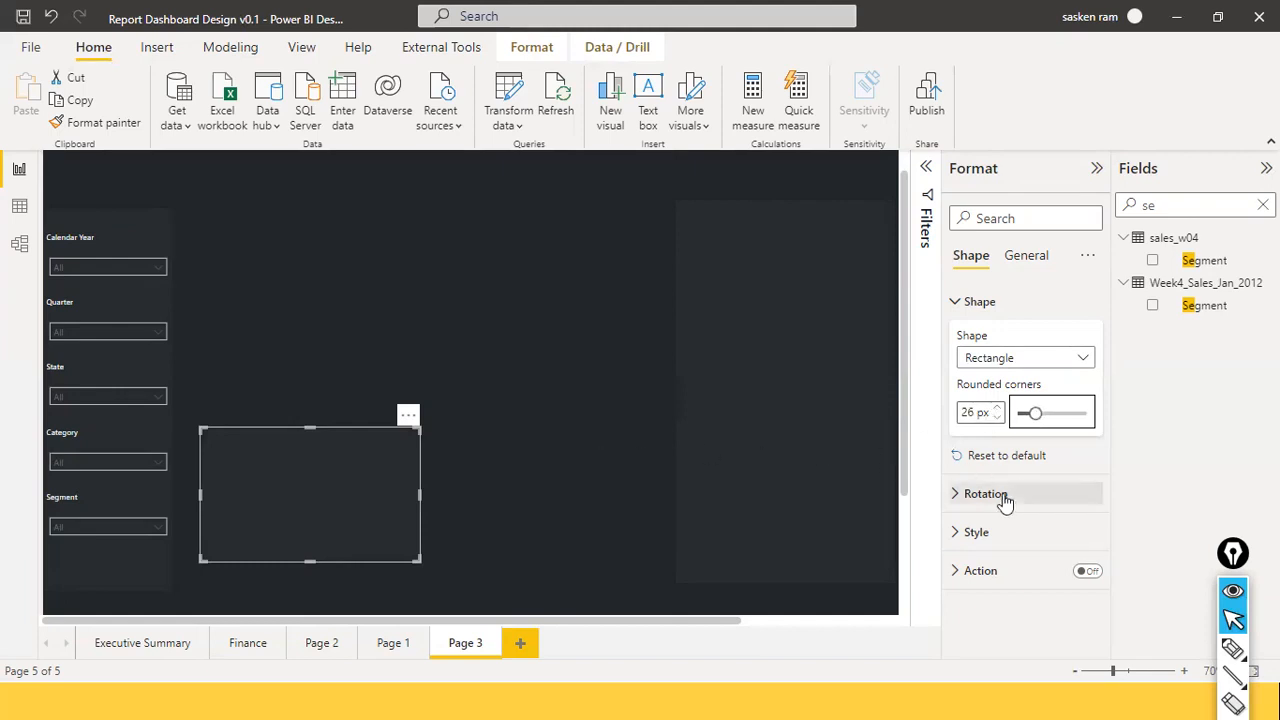
left_click(955, 533)
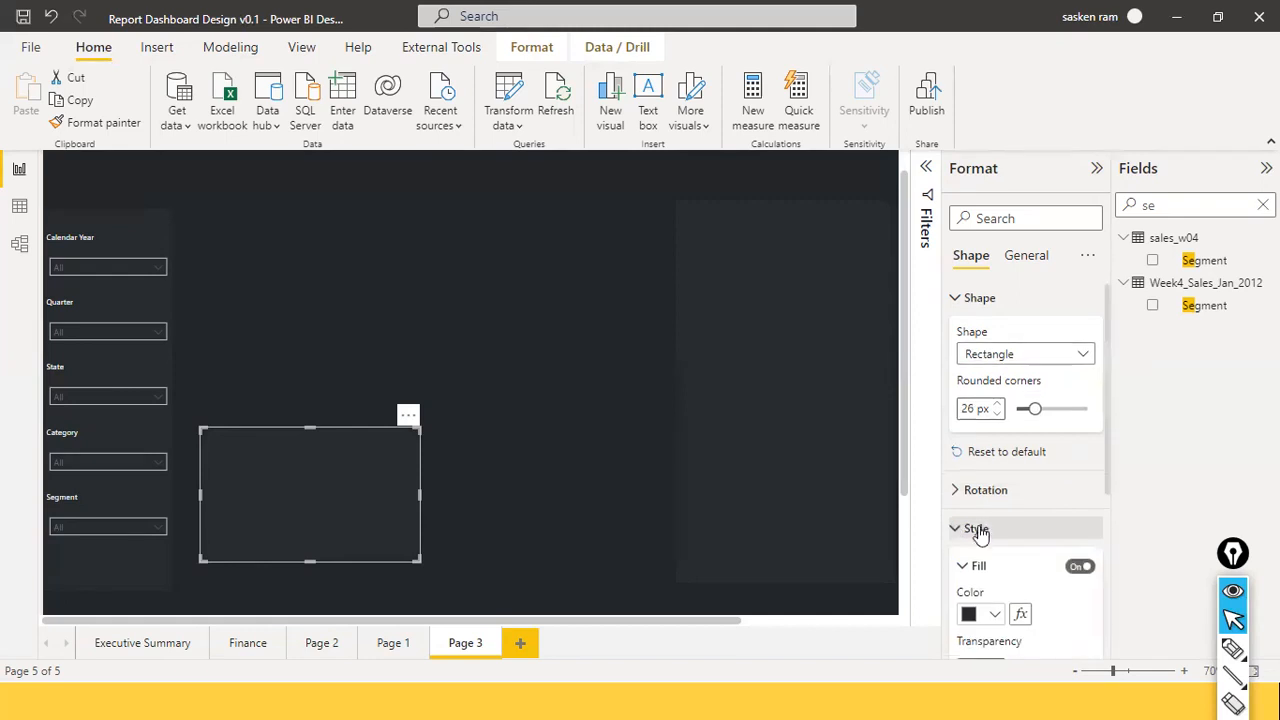
Open the fill's custom colour picker and copy Inside Panels code #212529 from the notes.
scroll(970, 530, "down", 1)
left_click(994, 507)
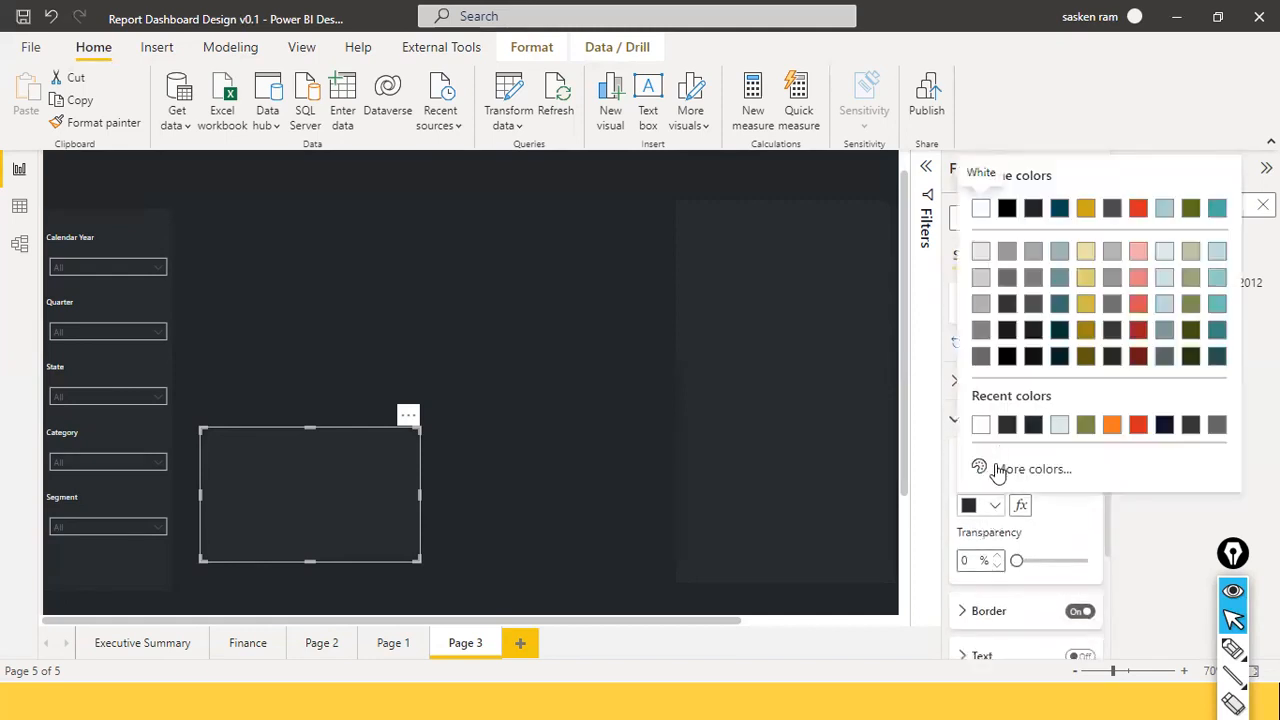
left_click(1000, 469)
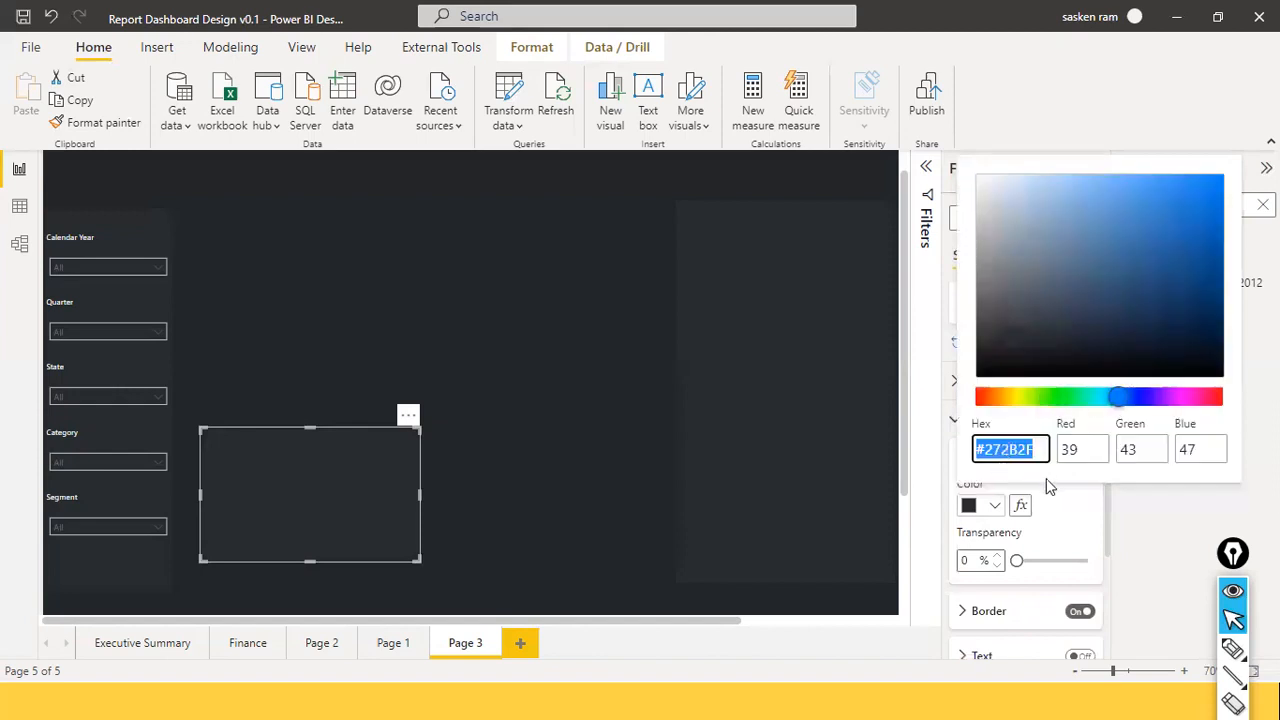
type("#21252")
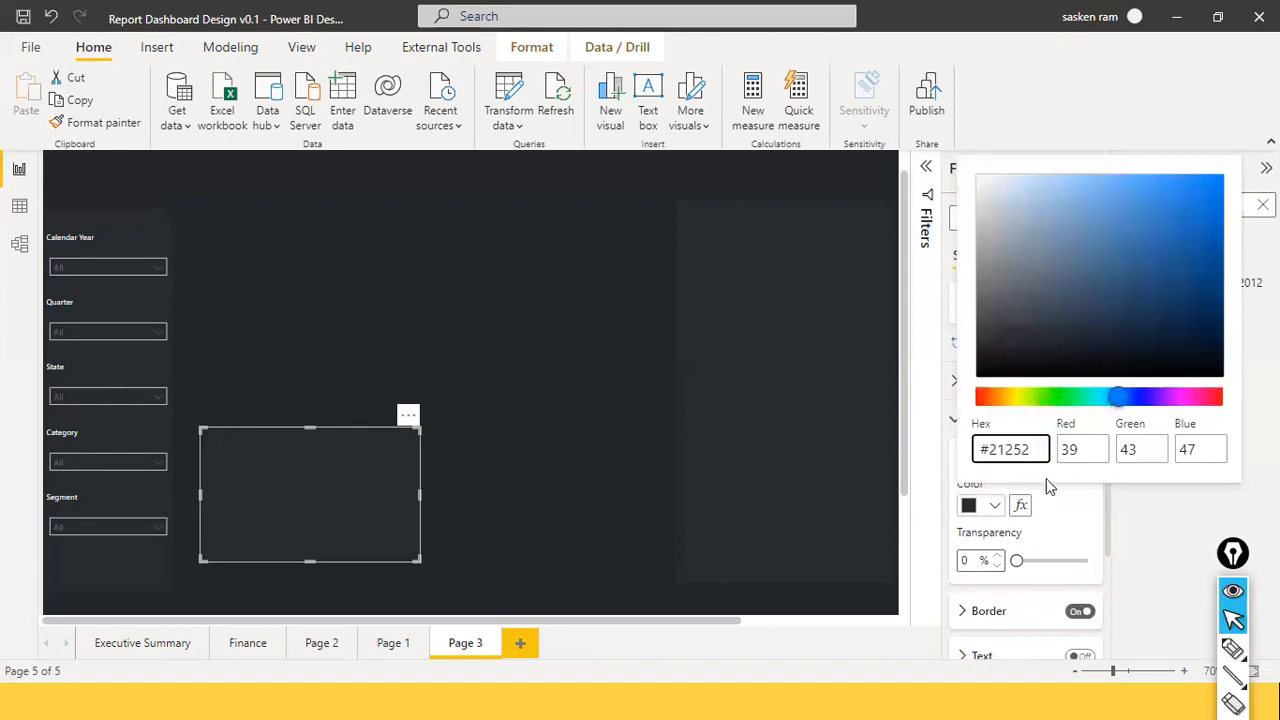
key("alt+Tab")
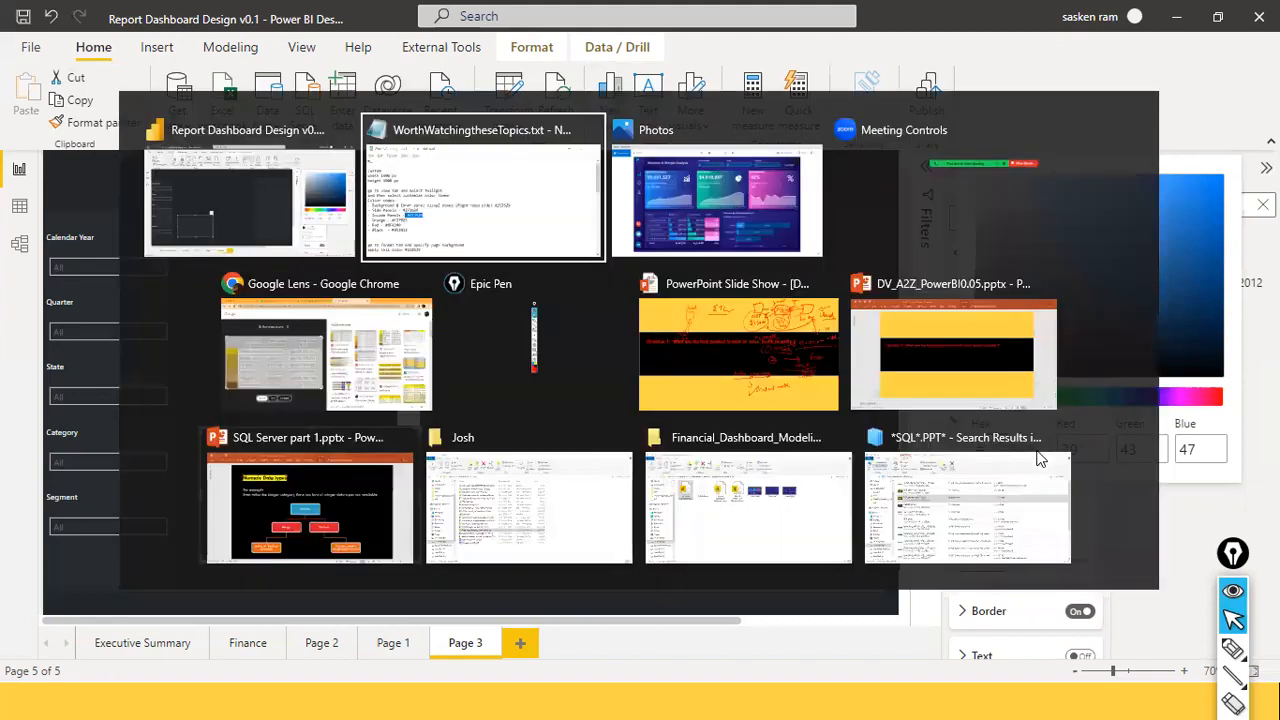
key("alt+Tab")
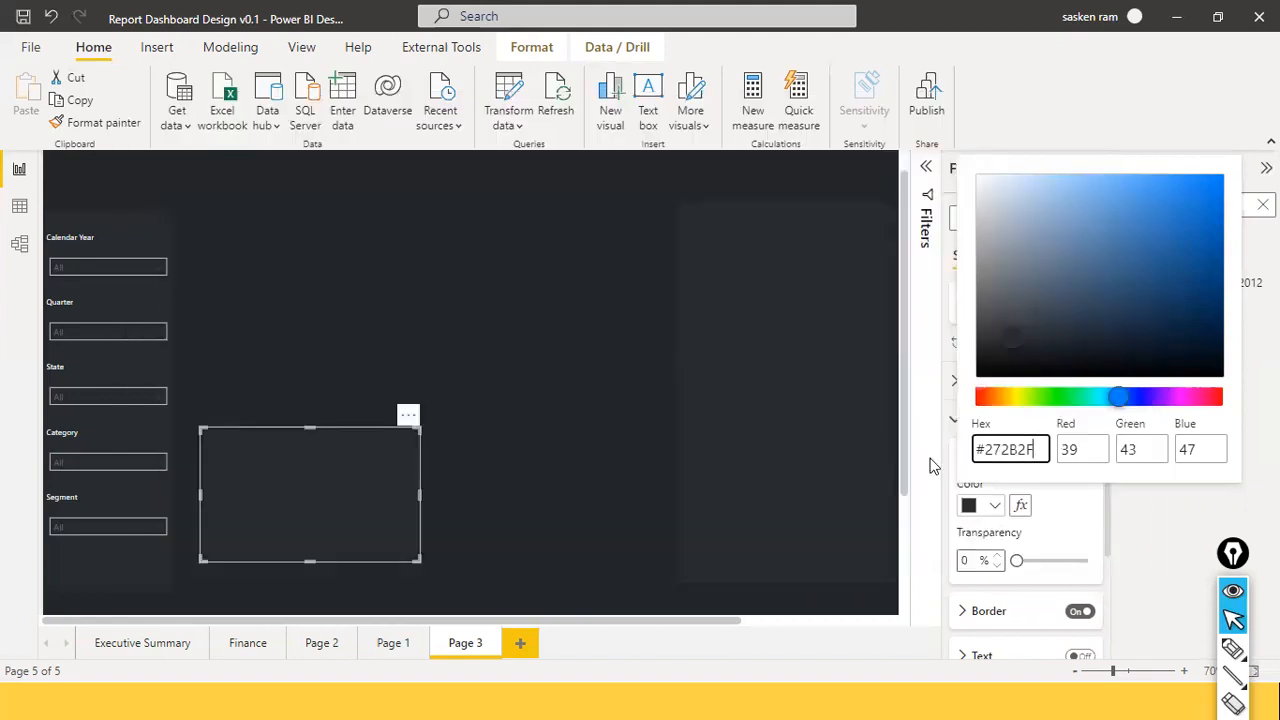
key("alt+Tab")
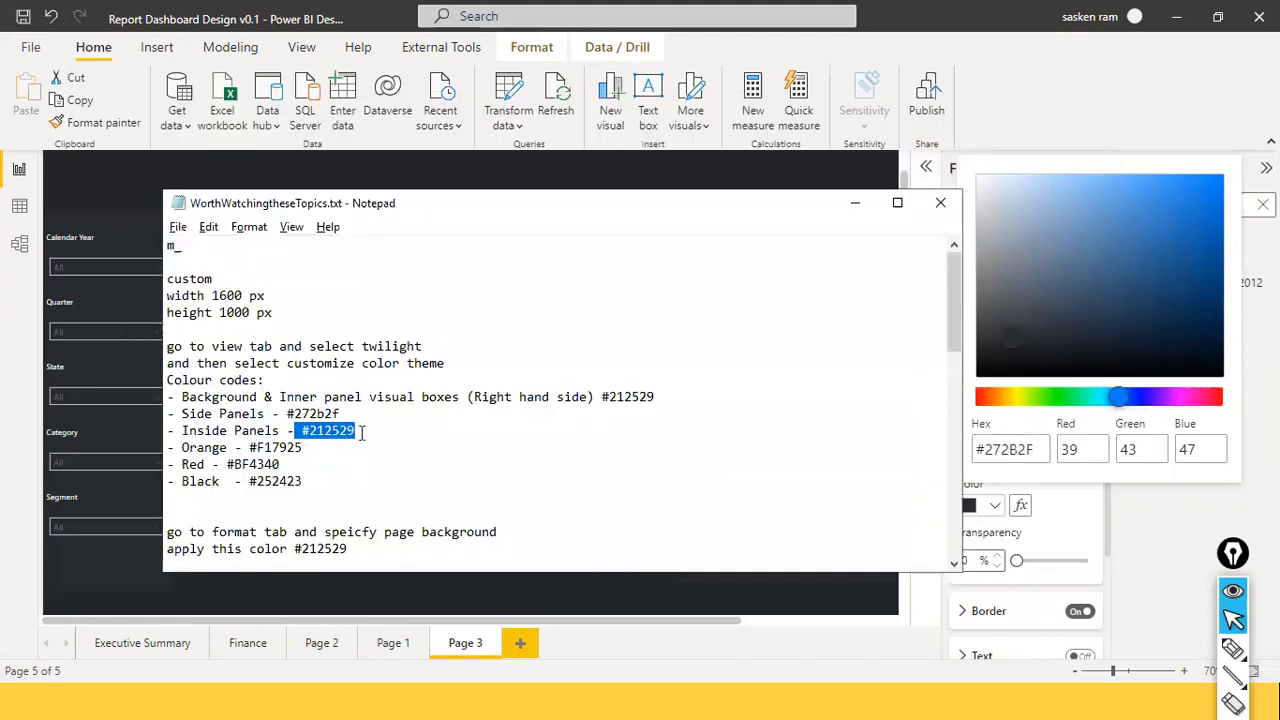
left_click(352, 431)
left_click_drag(301, 431, 365, 432)
key("ctrl+c")
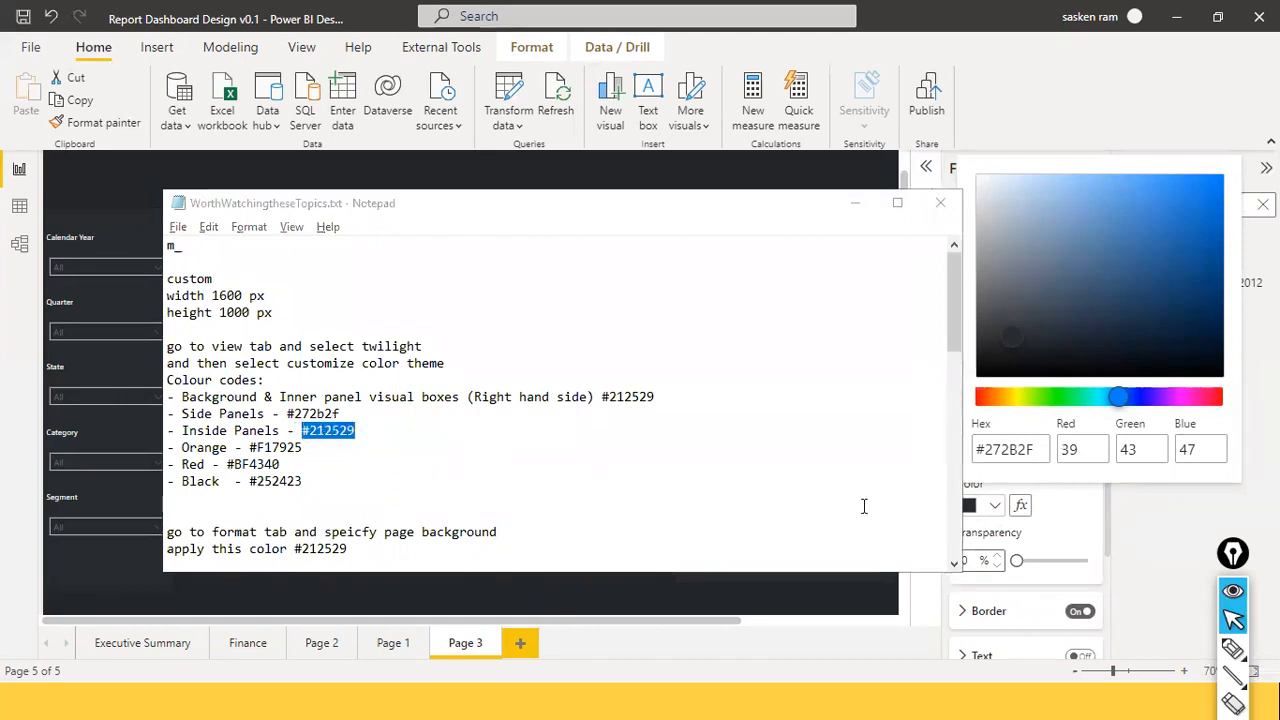
key("alt+Tab")
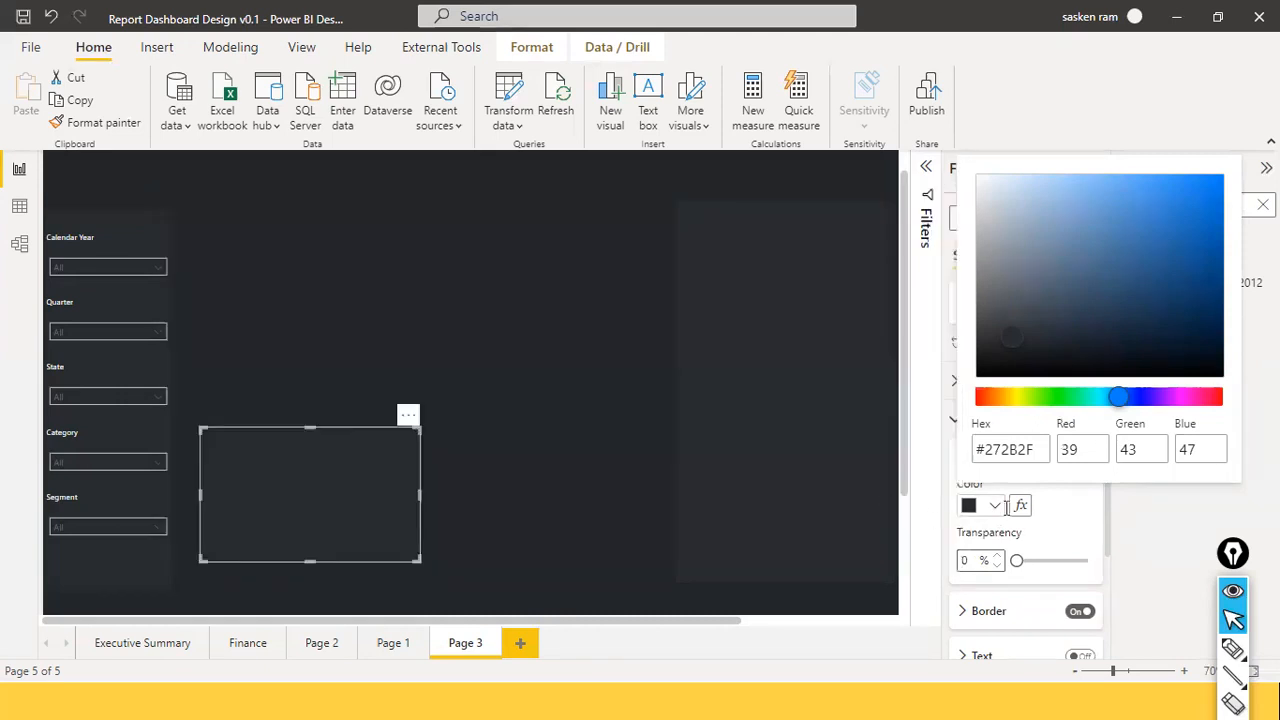
Paste #212529 as the box's fill hex value and apply it.
double_click(1040, 450)
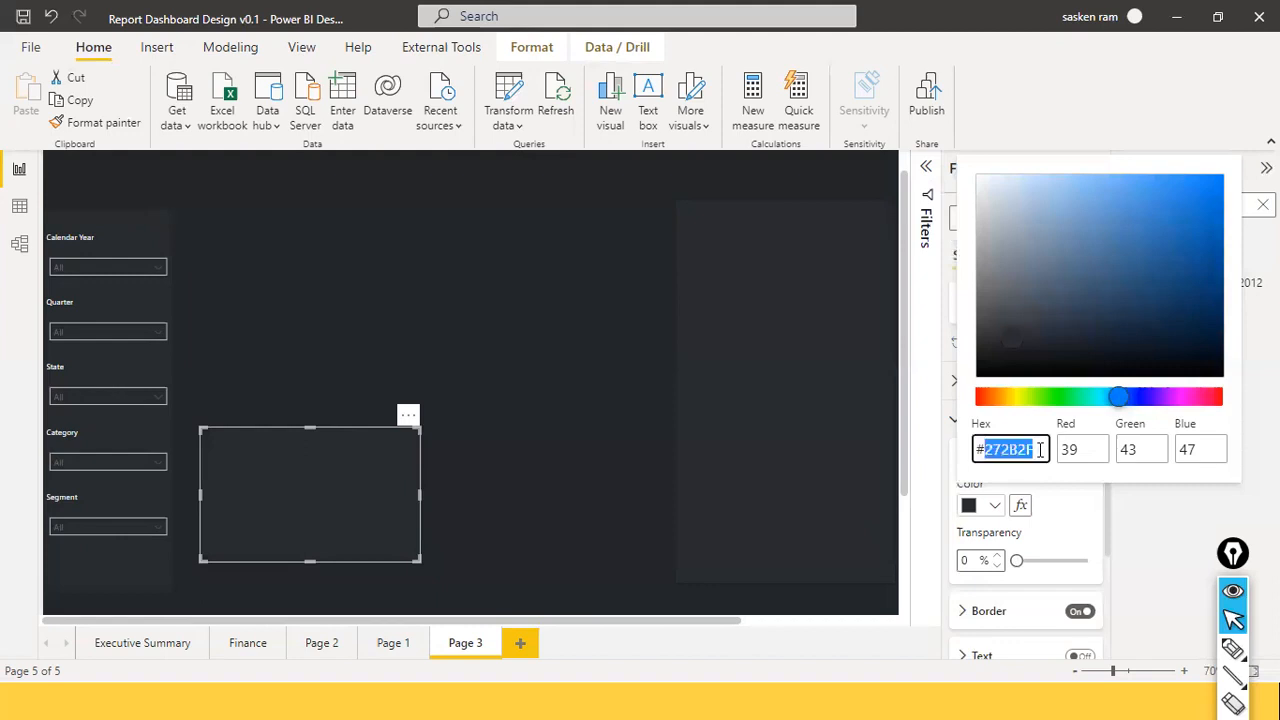
key("ctrl+a")
key("ctrl+v")
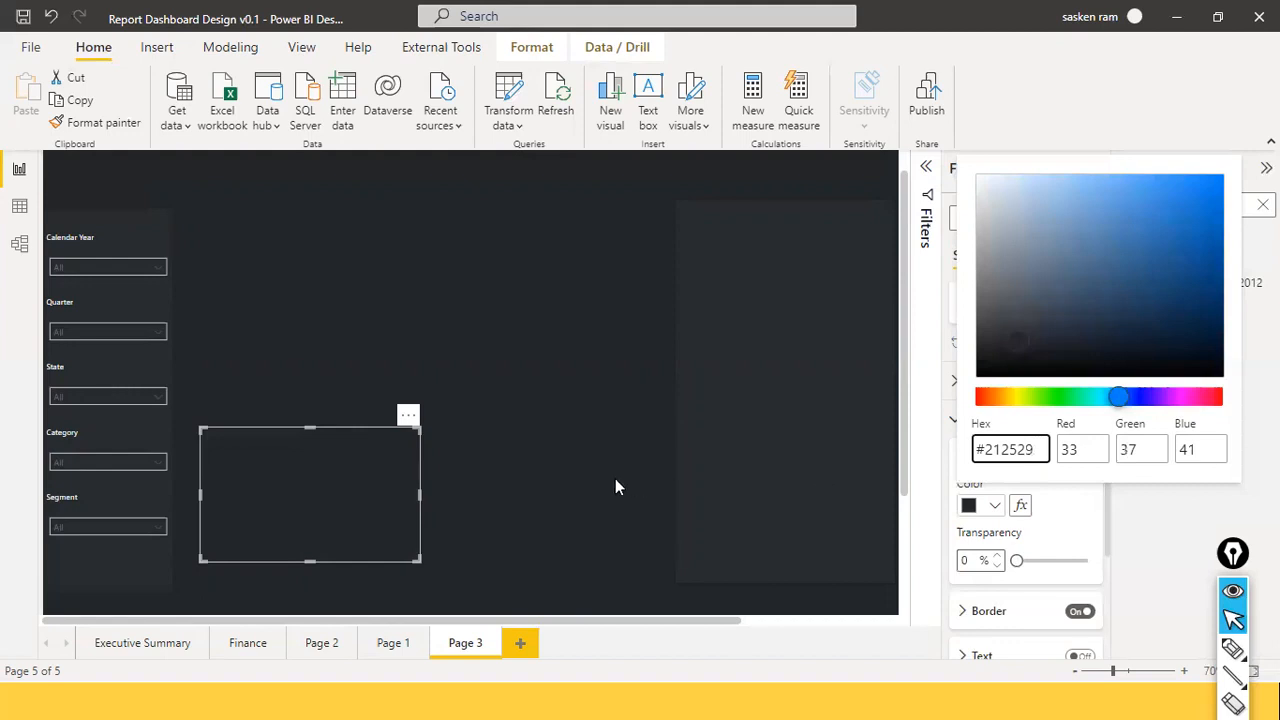
left_click(1074, 475)
key("Escape")
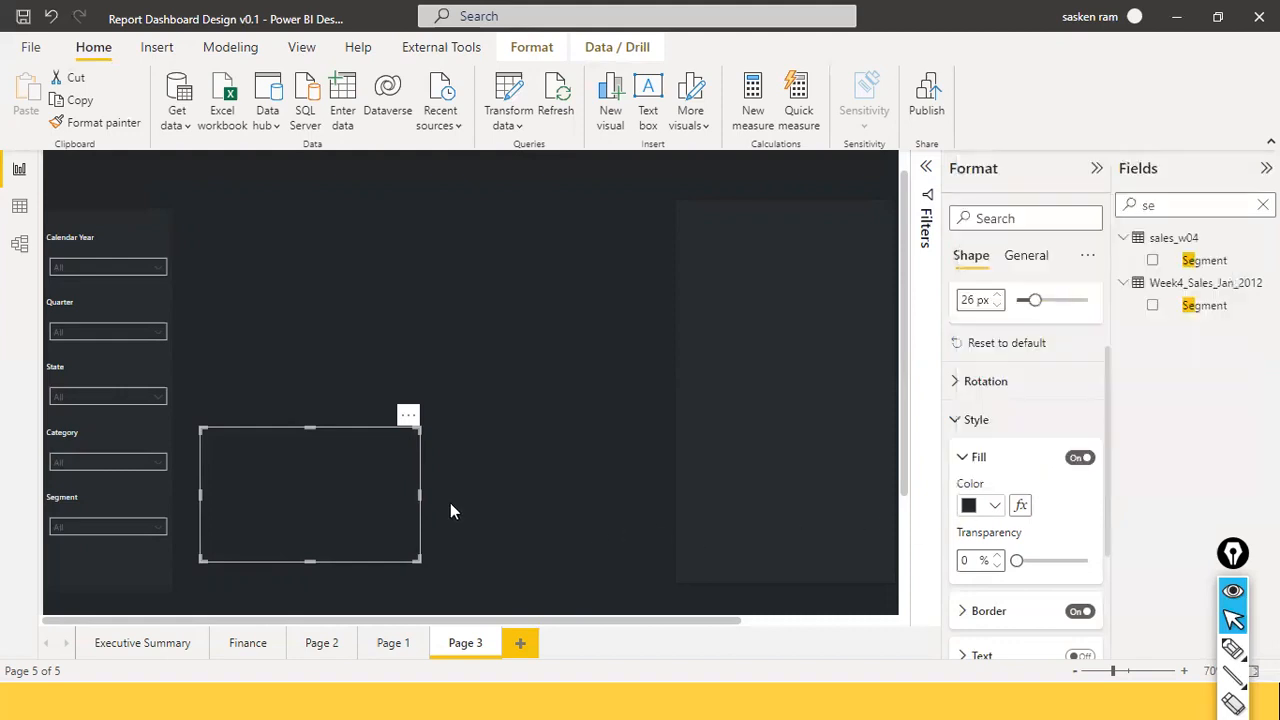
left_click(525, 505)
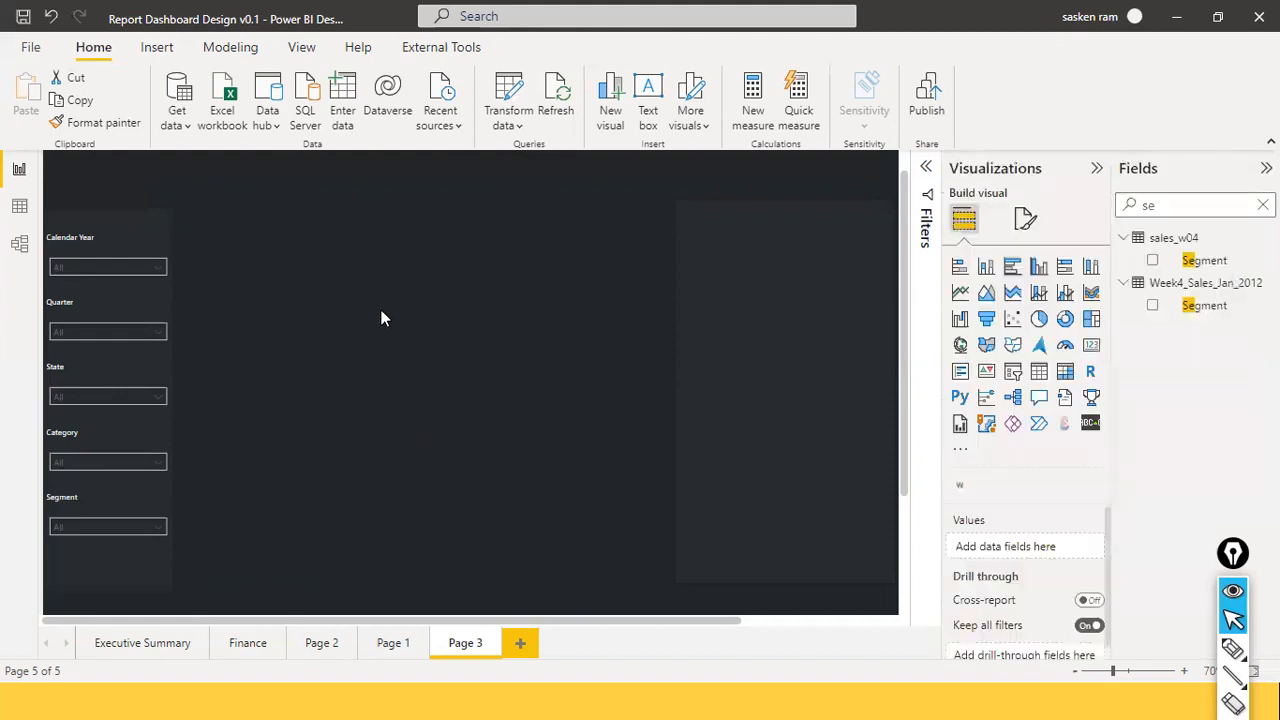
left_click(324, 472)
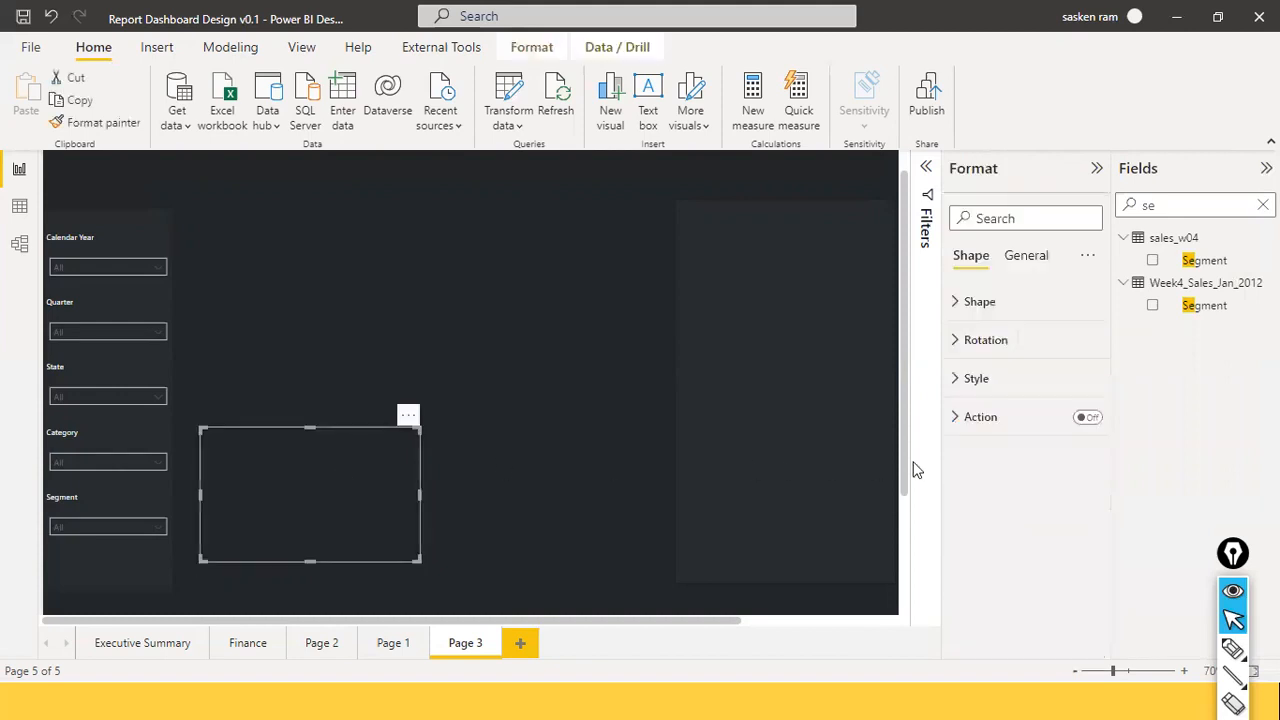
left_click(952, 305)
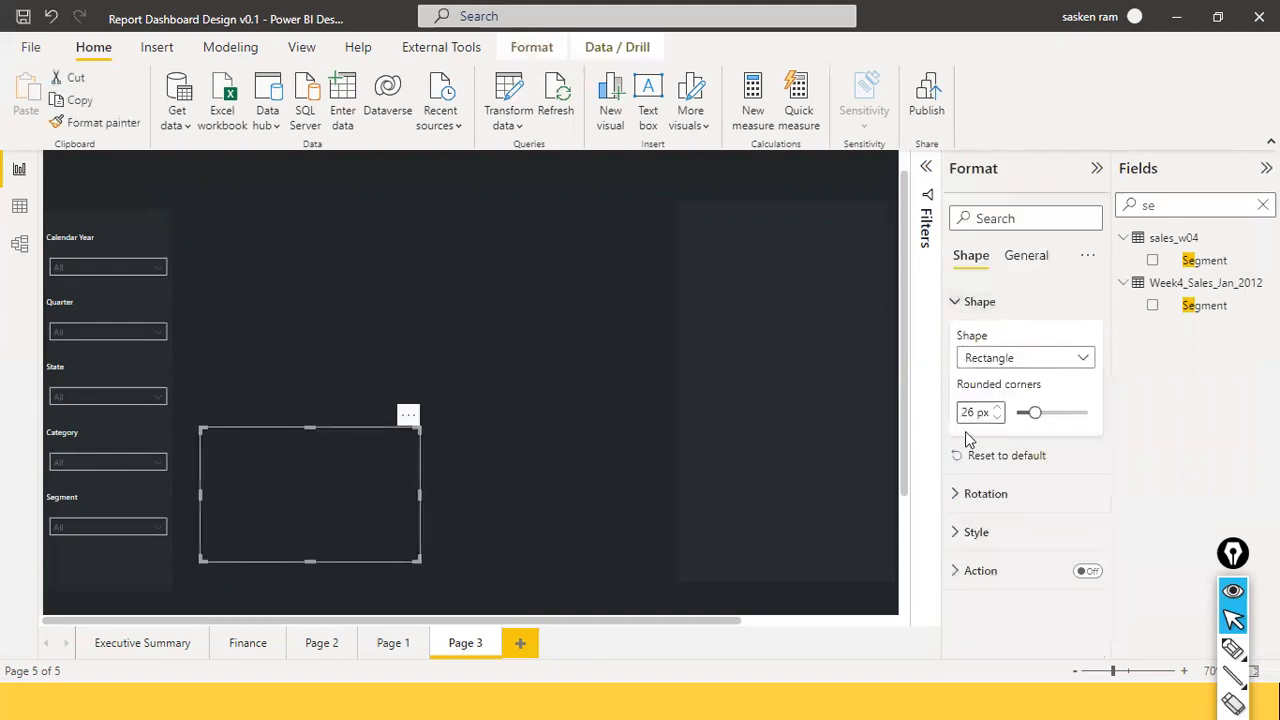
left_click(958, 533)
scroll(972, 530, "down", 2)
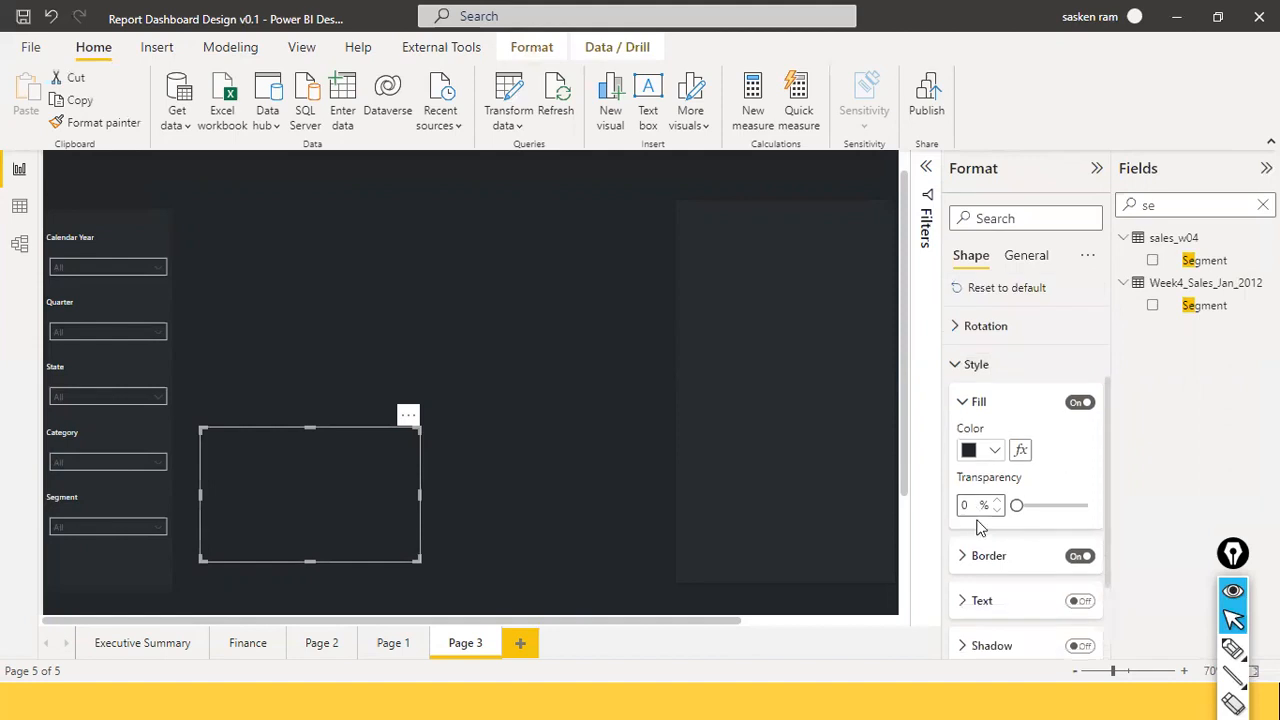
left_click(998, 449)
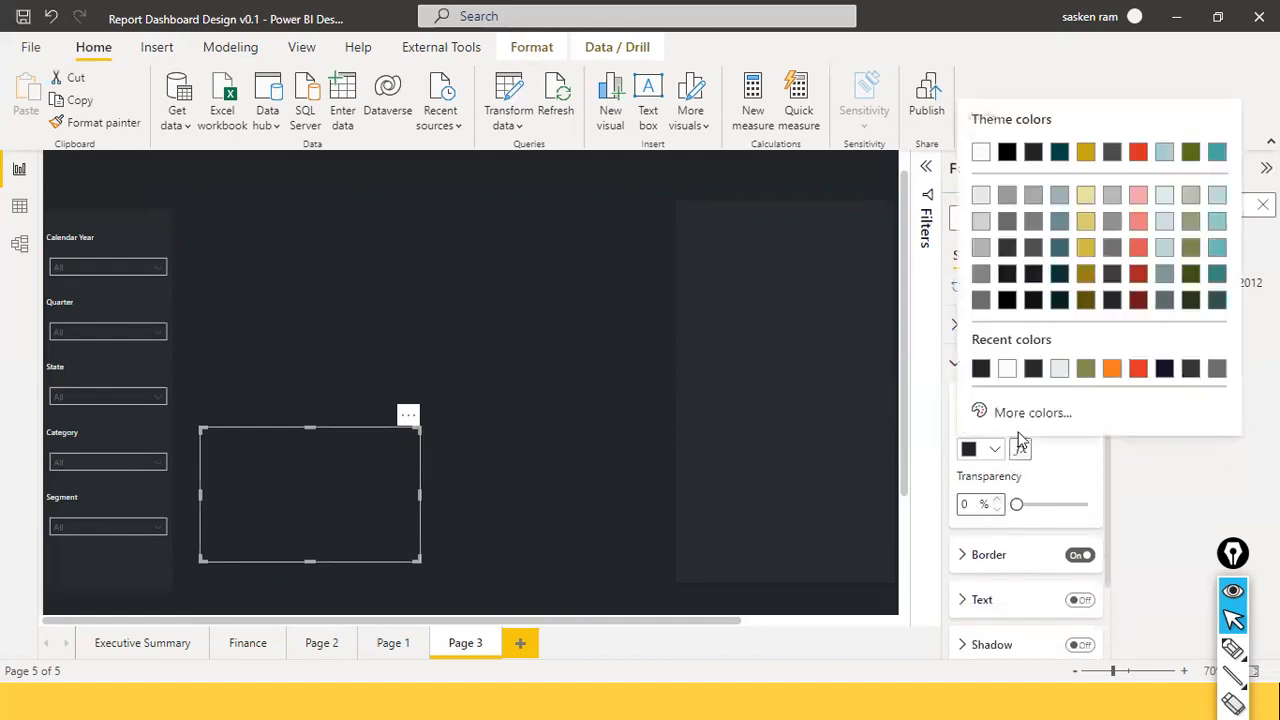
left_click(1024, 413)
key("ctrl+c")
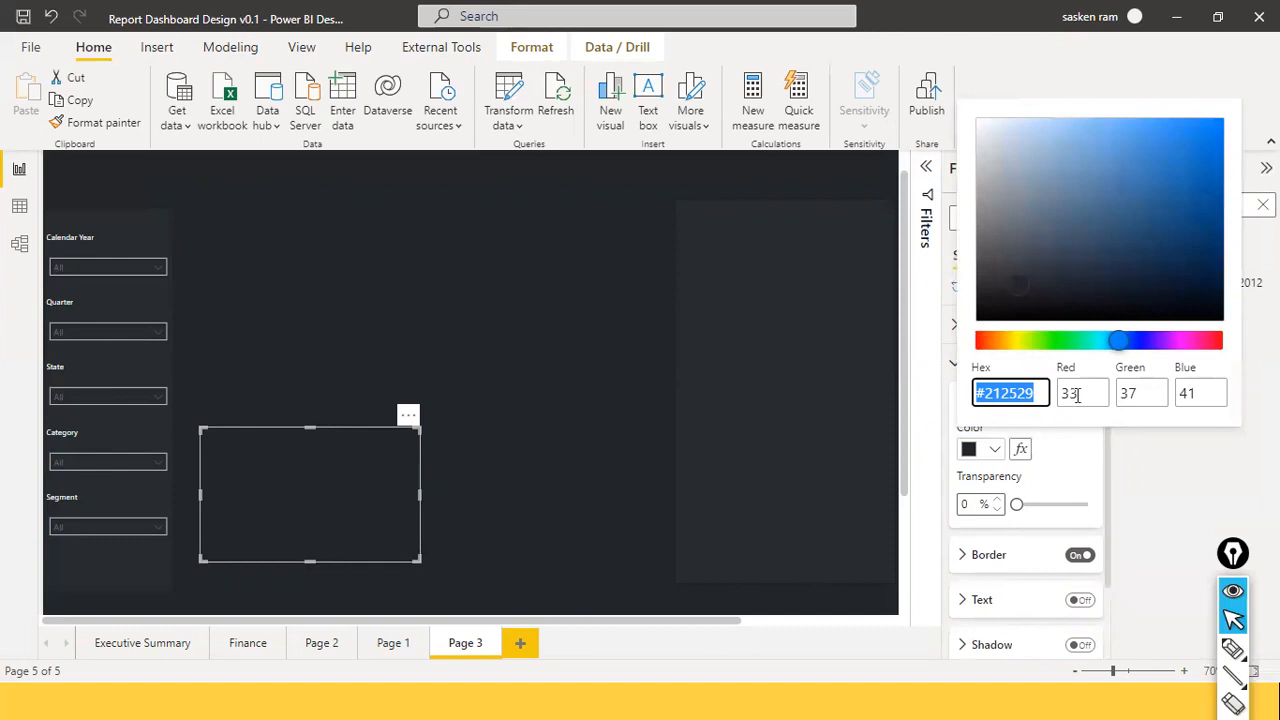
left_click(1124, 344)
left_click(1047, 394)
key("ctrl+a")
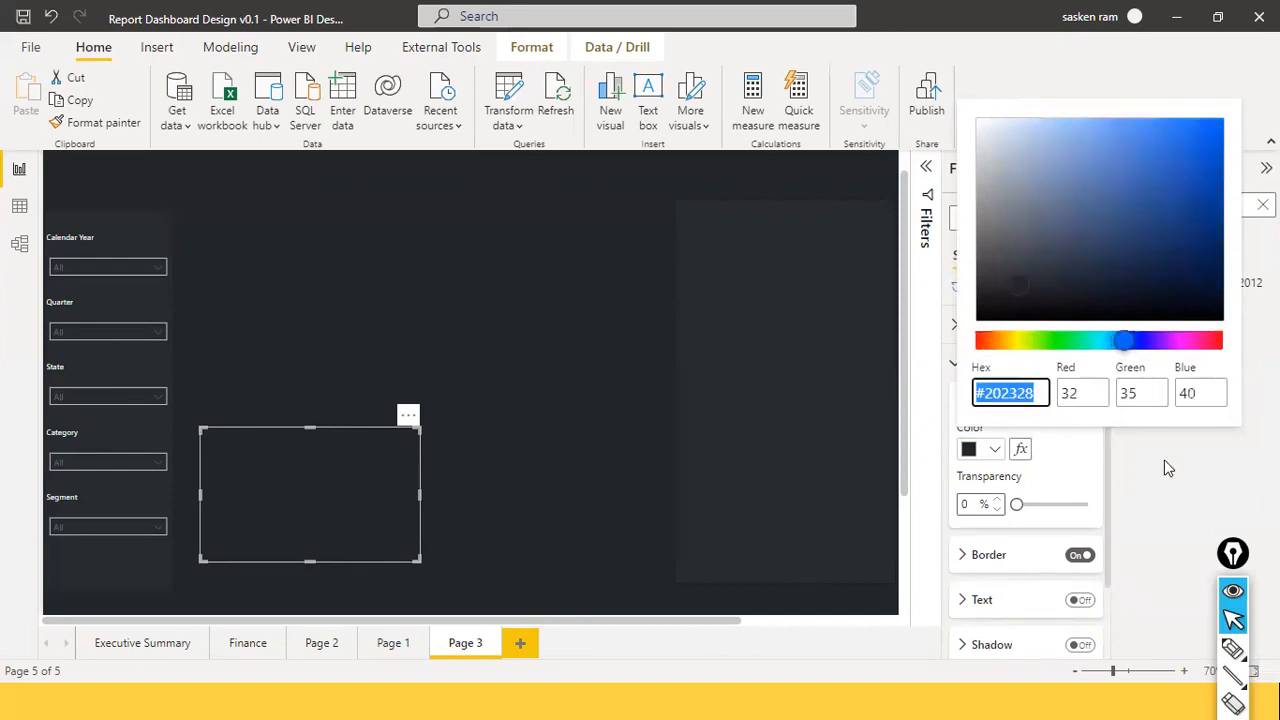
key("ctrl+v")
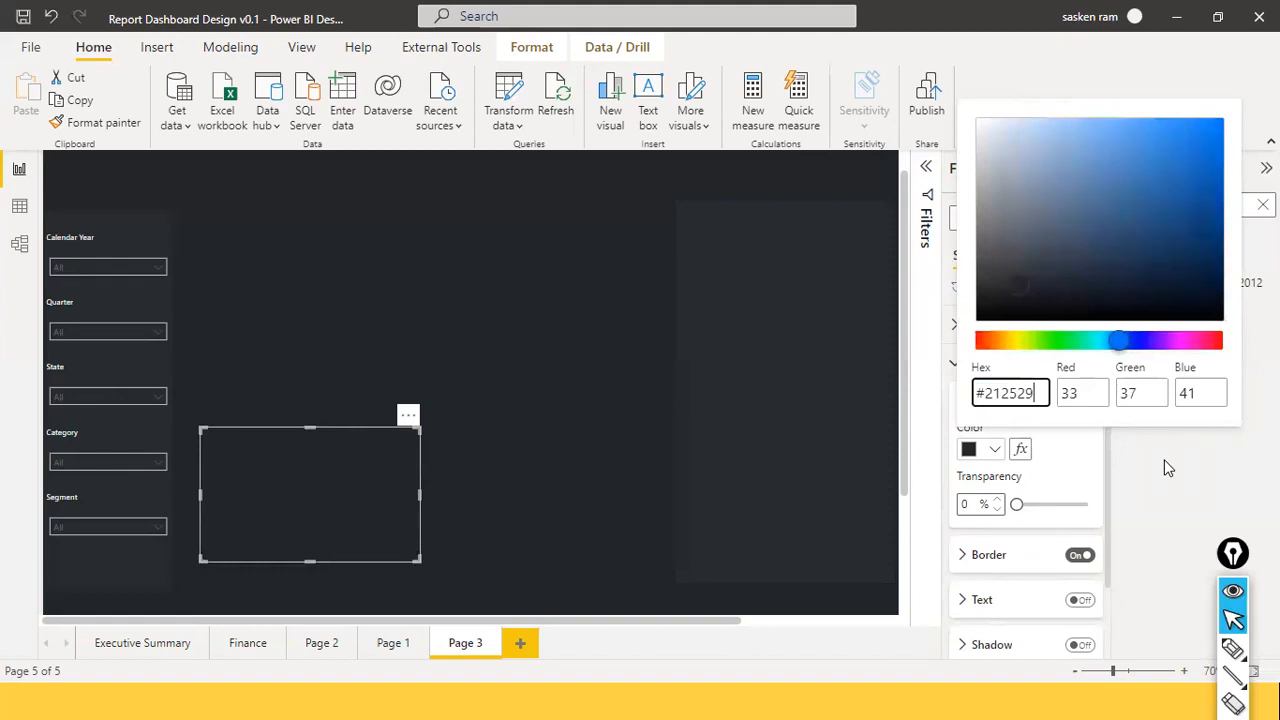
left_click(1088, 488)
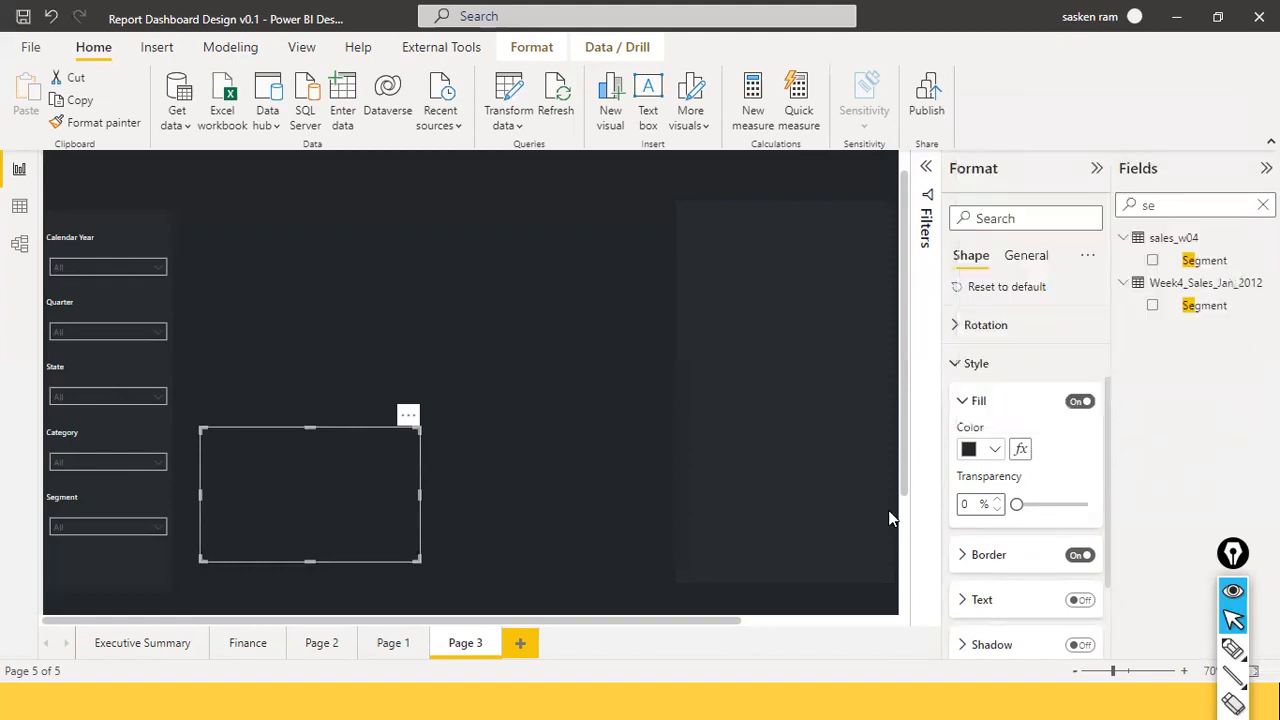
left_click(499, 473)
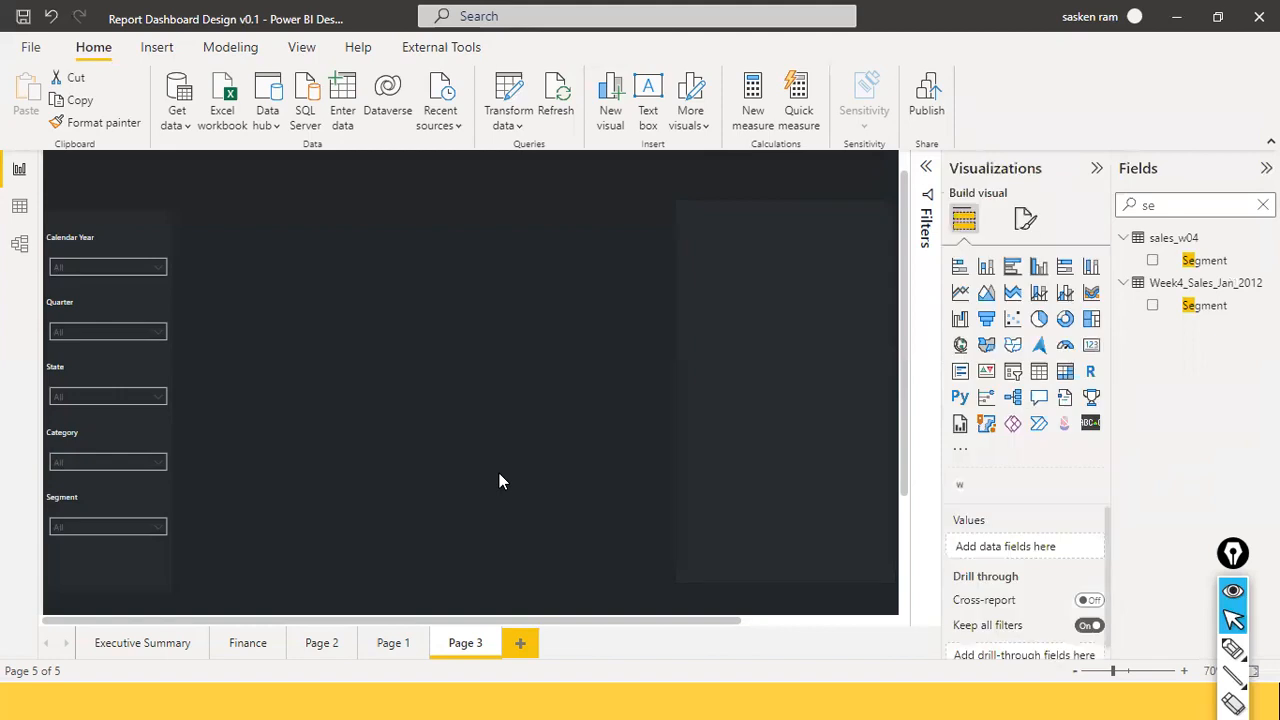
Move the rectangle up and slightly right, then bring up the Notepad colour notes.
left_click_drag(354, 517, 379, 474)
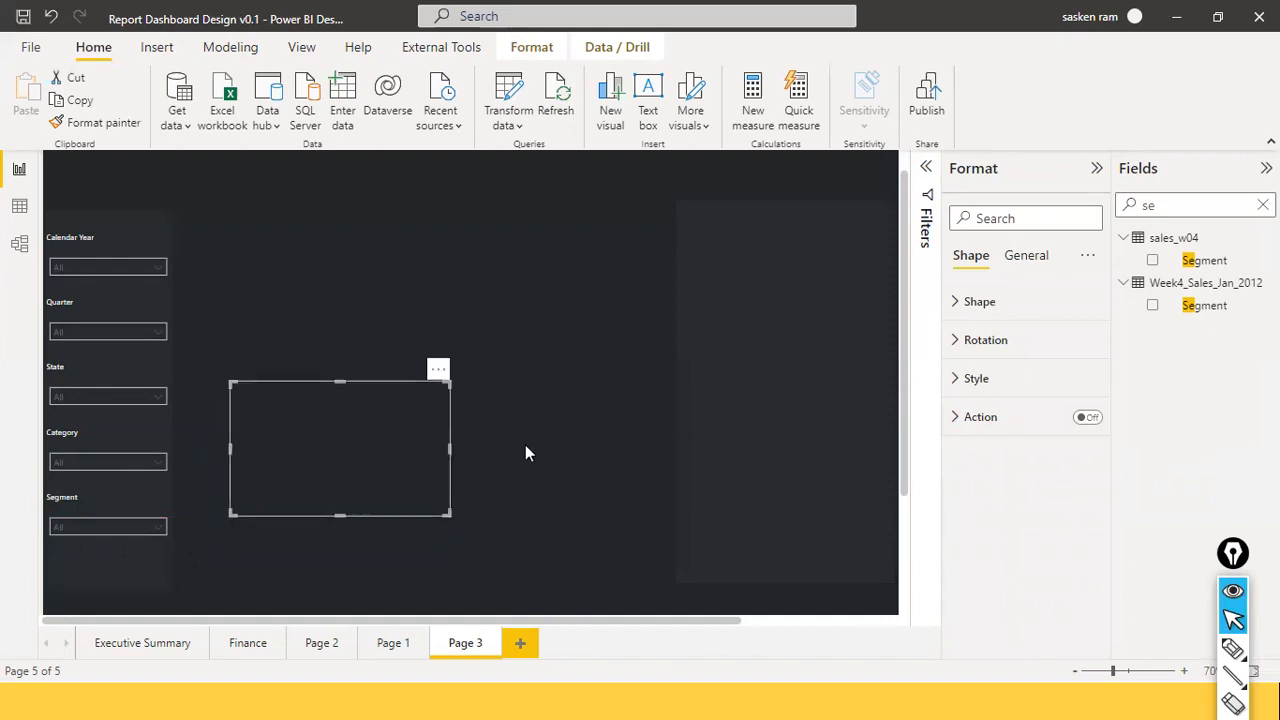
left_click(465, 466)
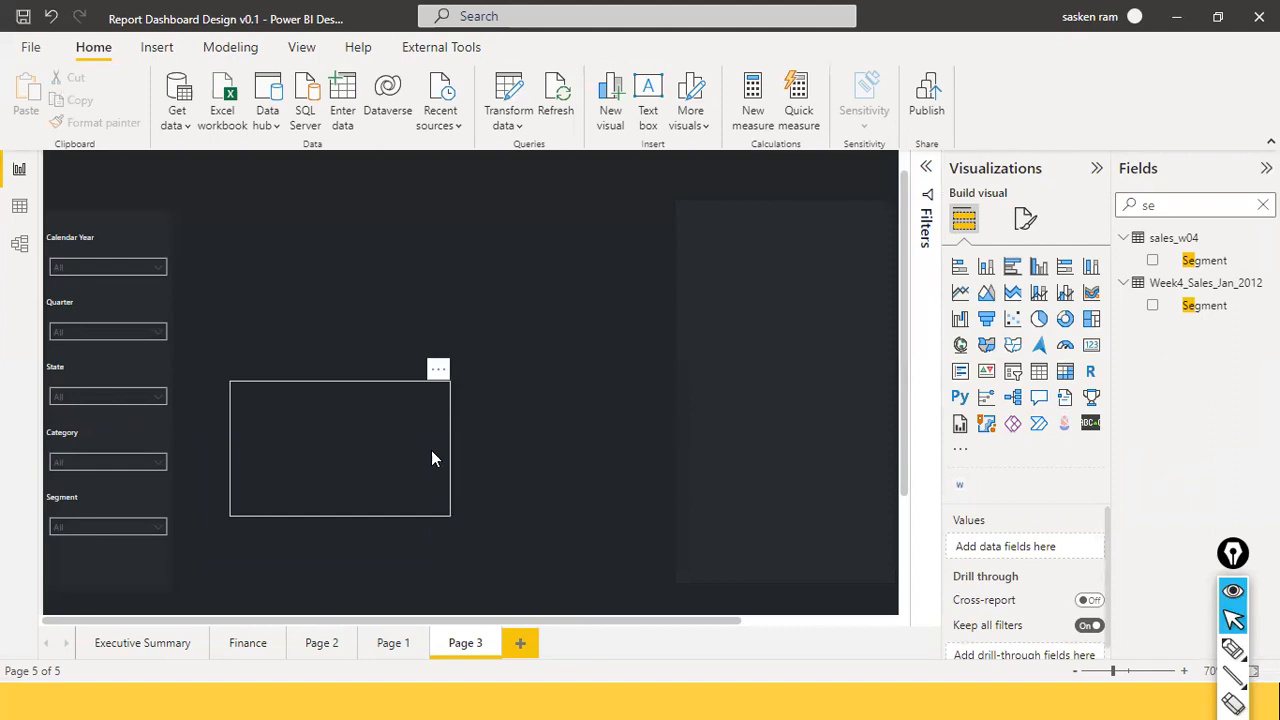
left_click(431, 452)
key("alt+Tab")
left_click(426, 430)
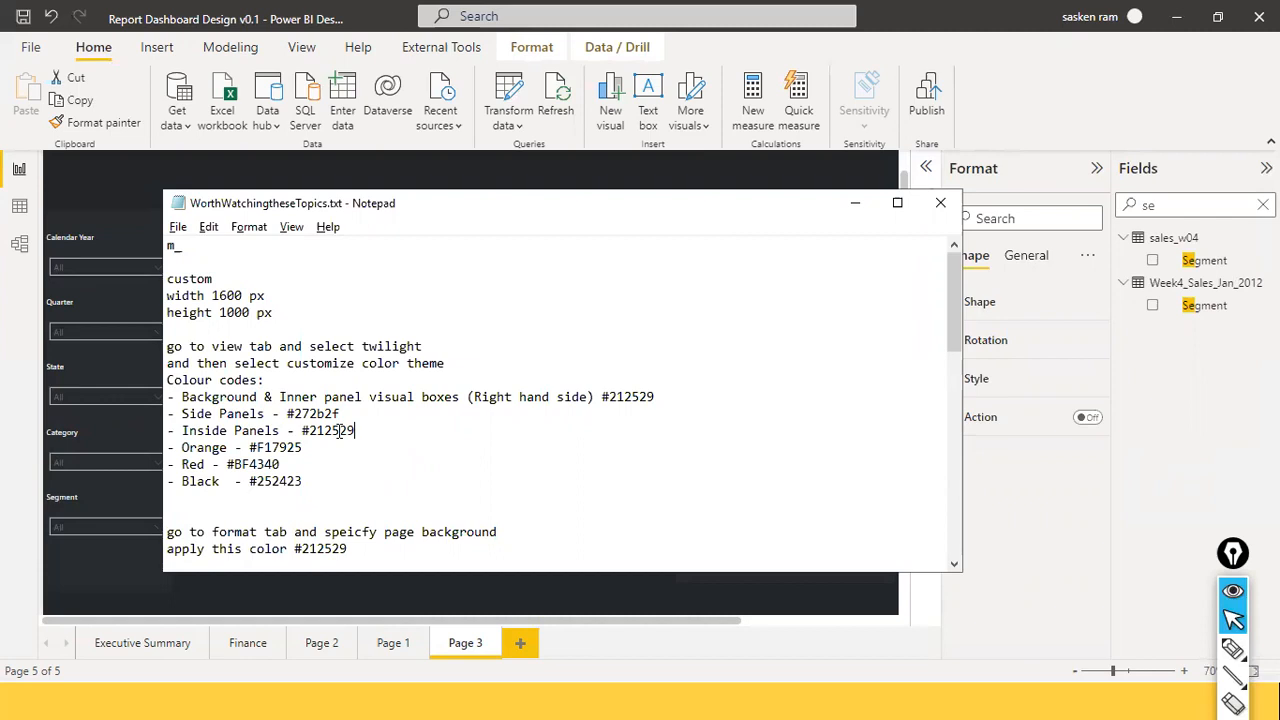
Select Side Panels code #272b2f in the notes, then shift the rectangle down-left in Power BI.
left_click_drag(287, 413, 341, 414)
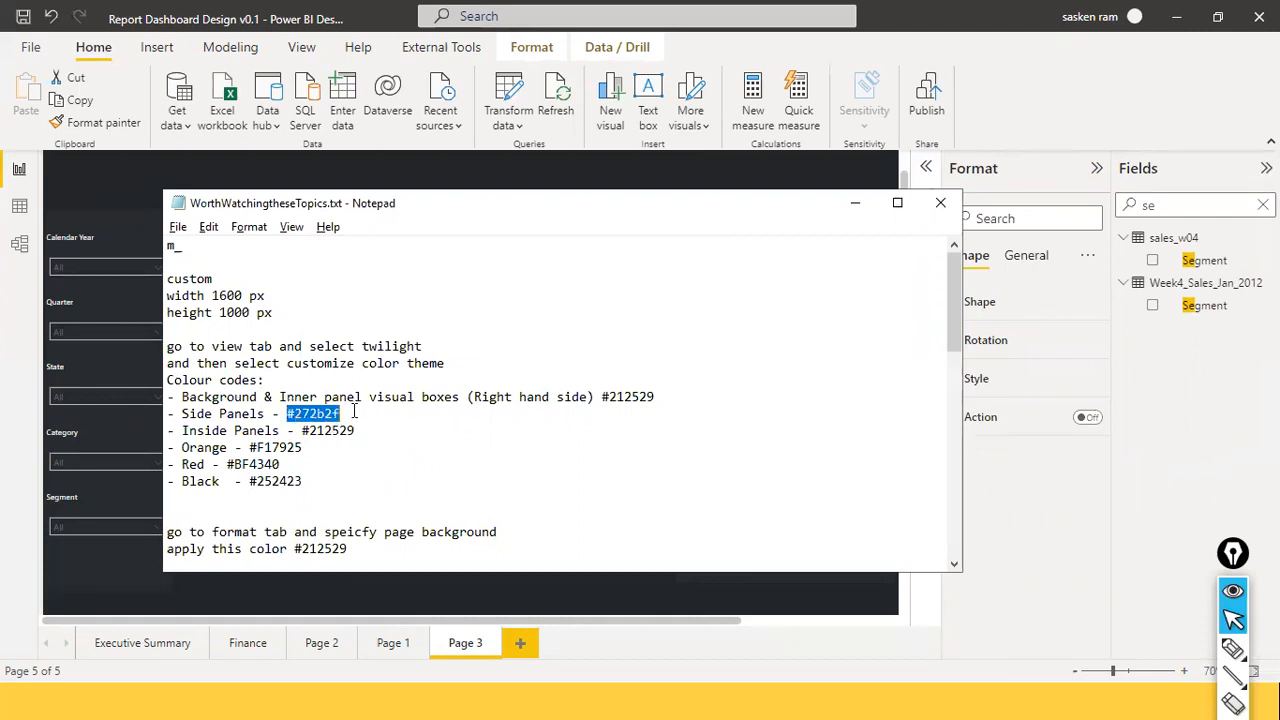
left_click(1089, 369)
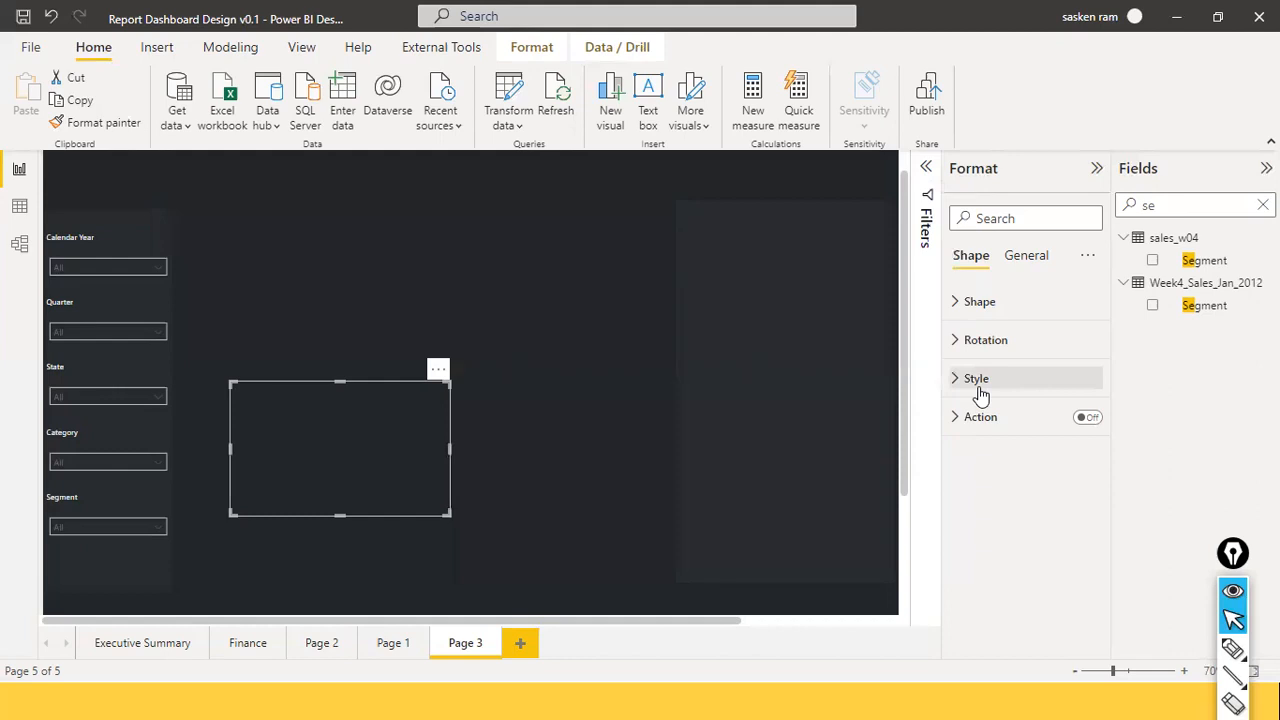
left_click(585, 455)
mouse_move(412, 536)
left_mouse_down()
mouse_move(413, 500)
mouse_move(401, 518)
left_mouse_up()
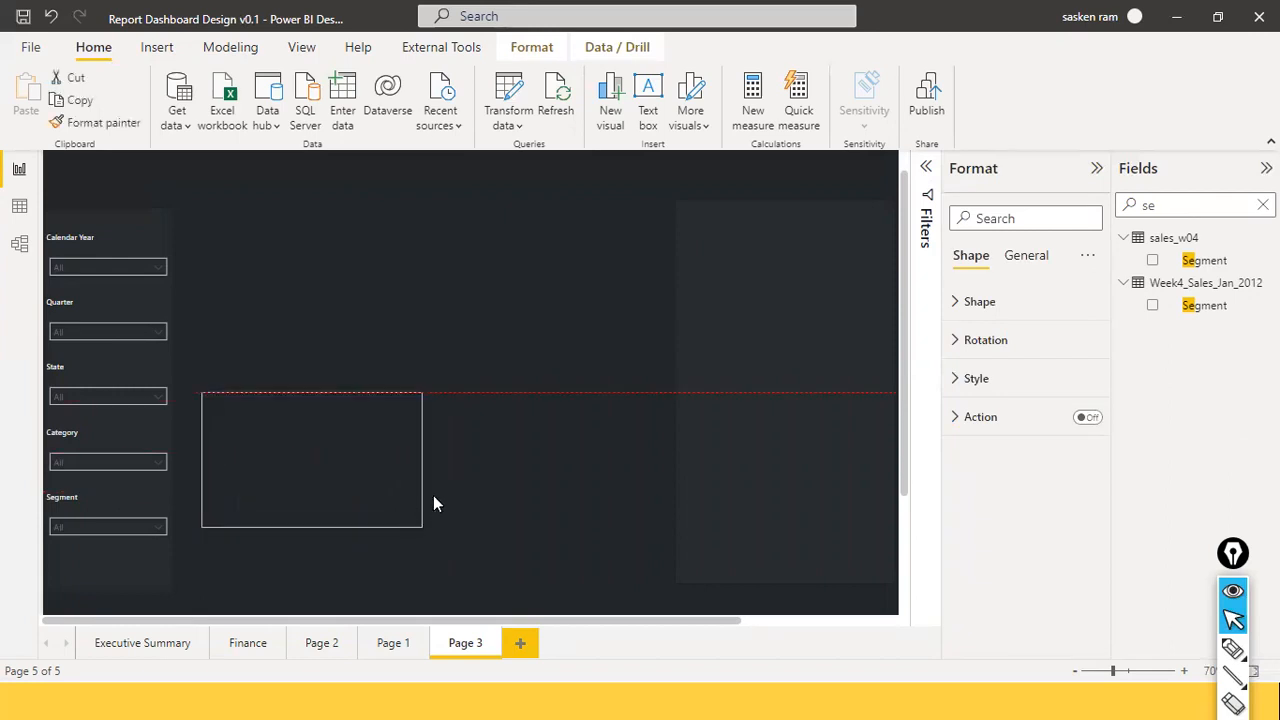
left_click(441, 480)
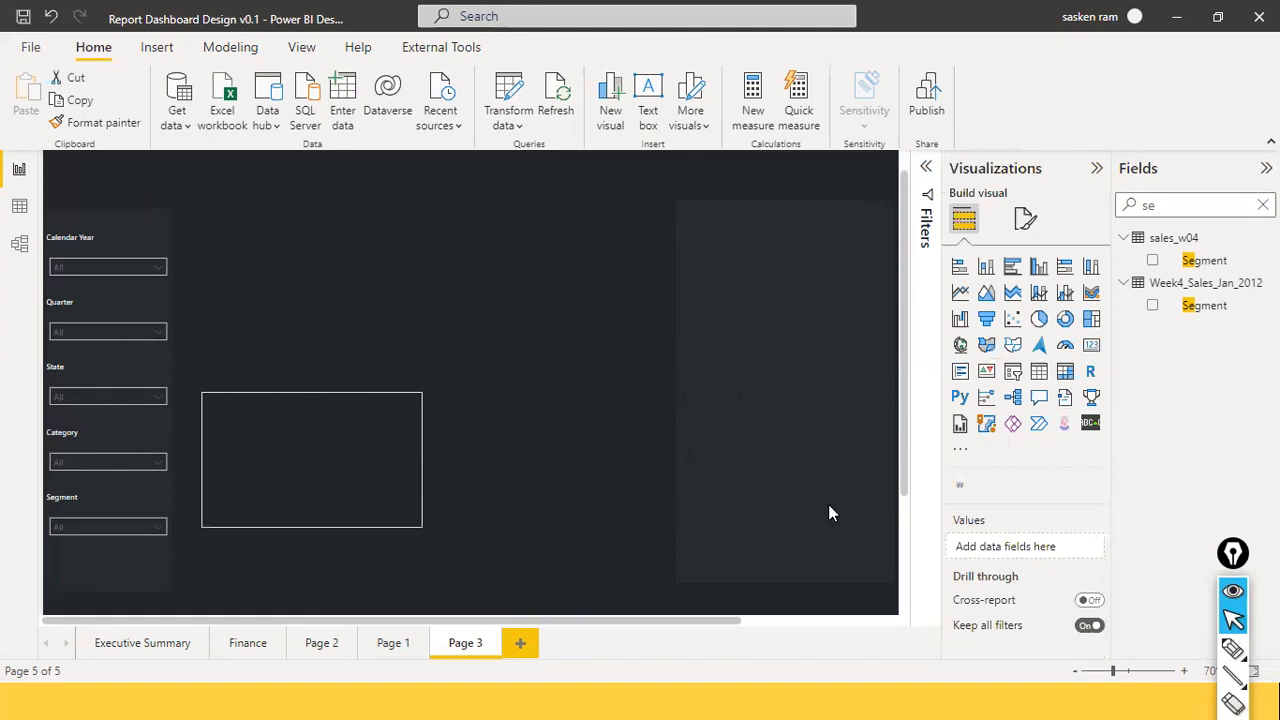
Undo the last move and position the small box in the right panel, level with the State slicer.
key("ctrl+z")
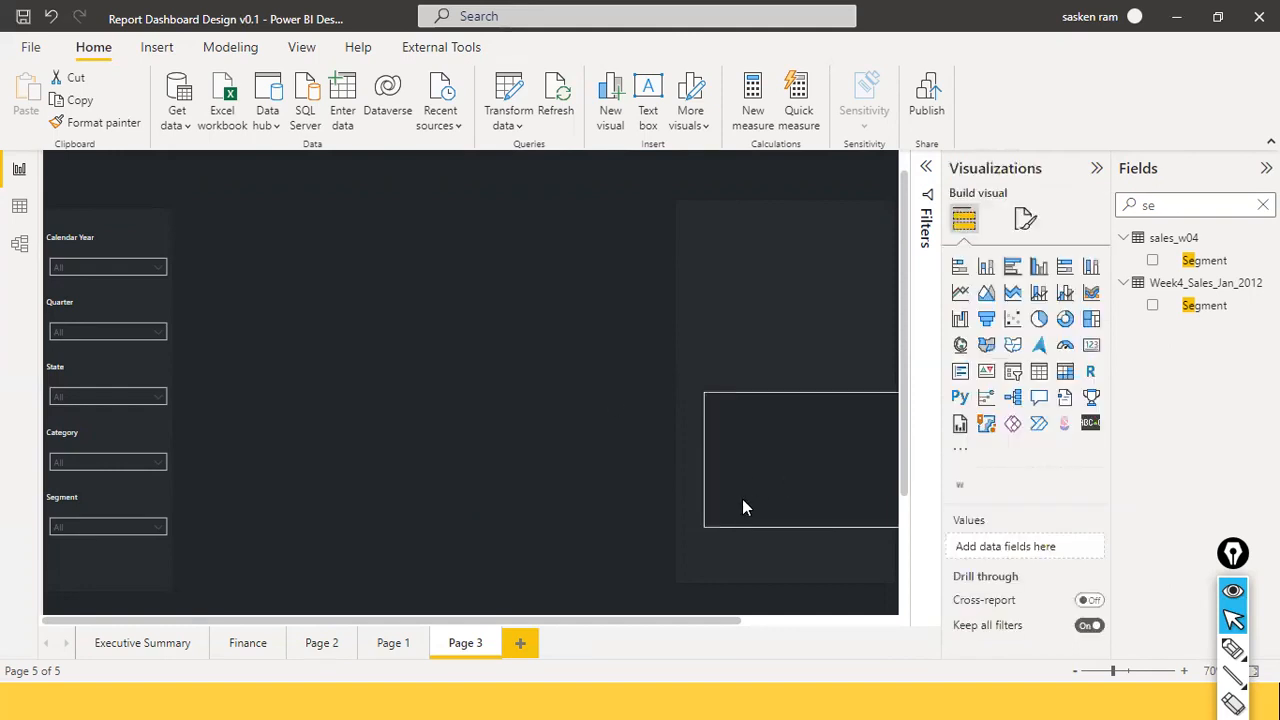
left_click_drag(725, 517, 782, 517)
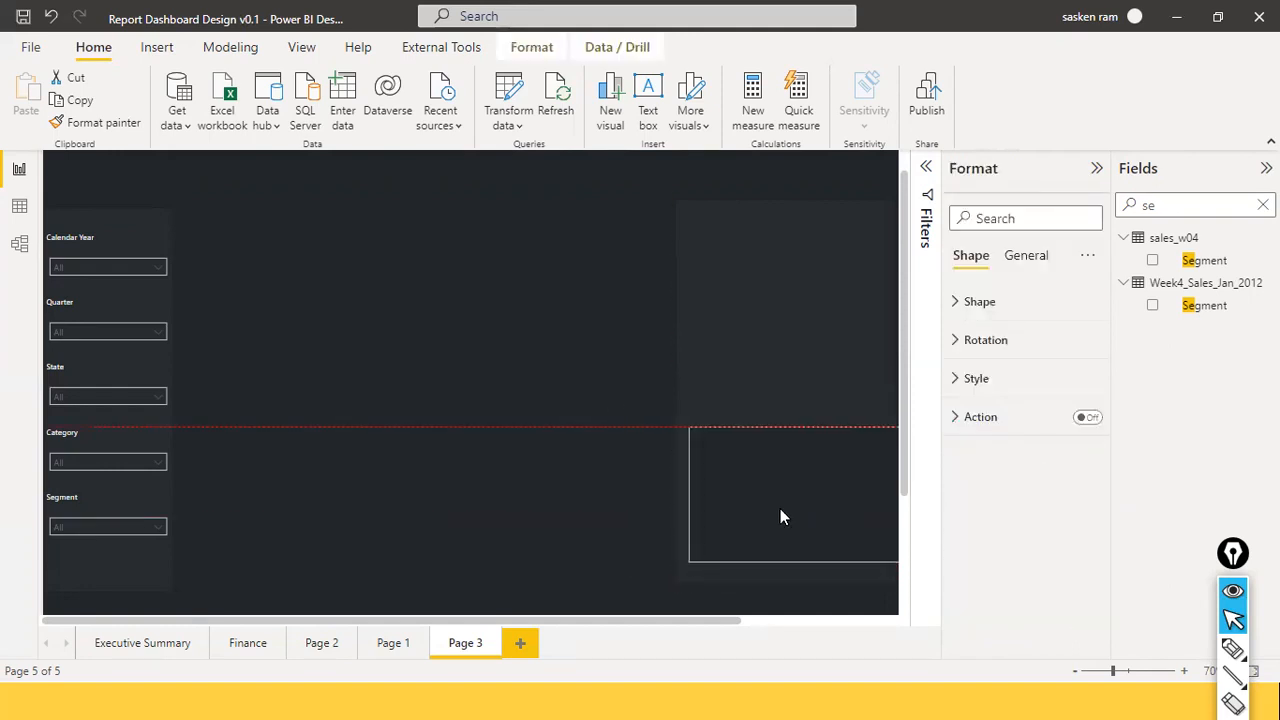
left_click(542, 501)
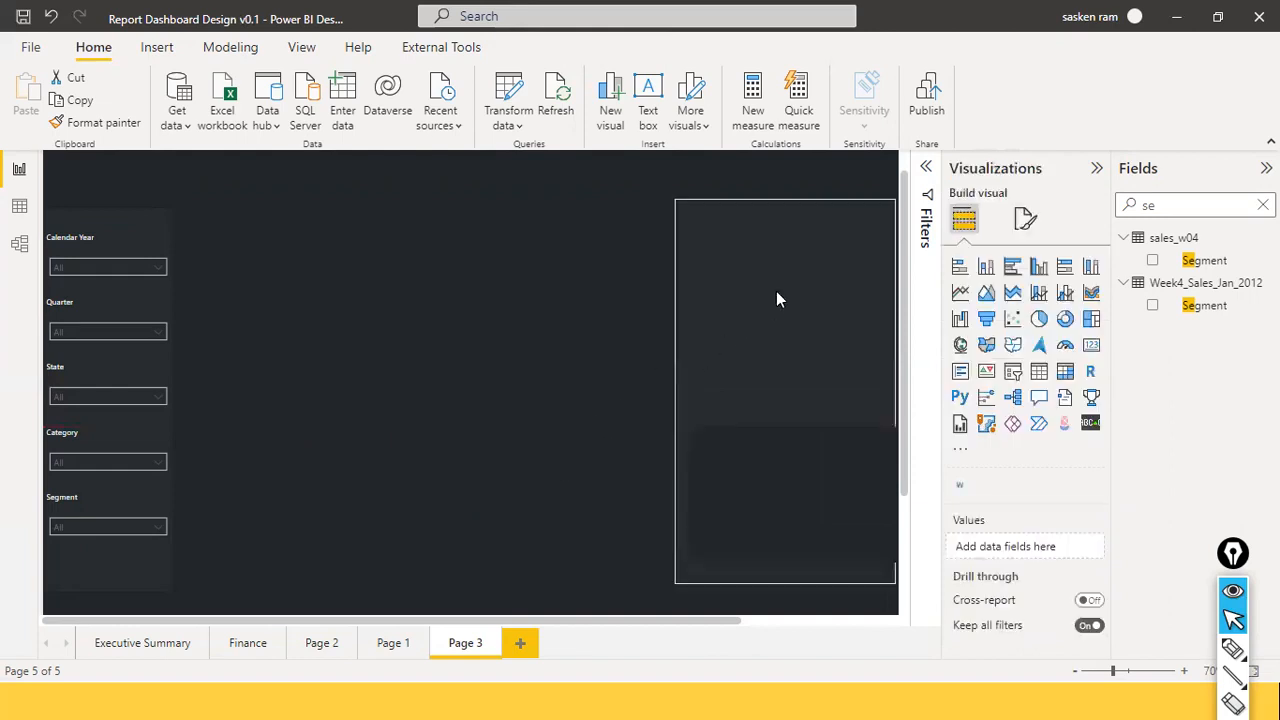
scroll(776, 291, "up", 1)
mouse_move(731, 499)
left_mouse_down()
mouse_move(706, 520)
mouse_move(726, 506)
left_mouse_up()
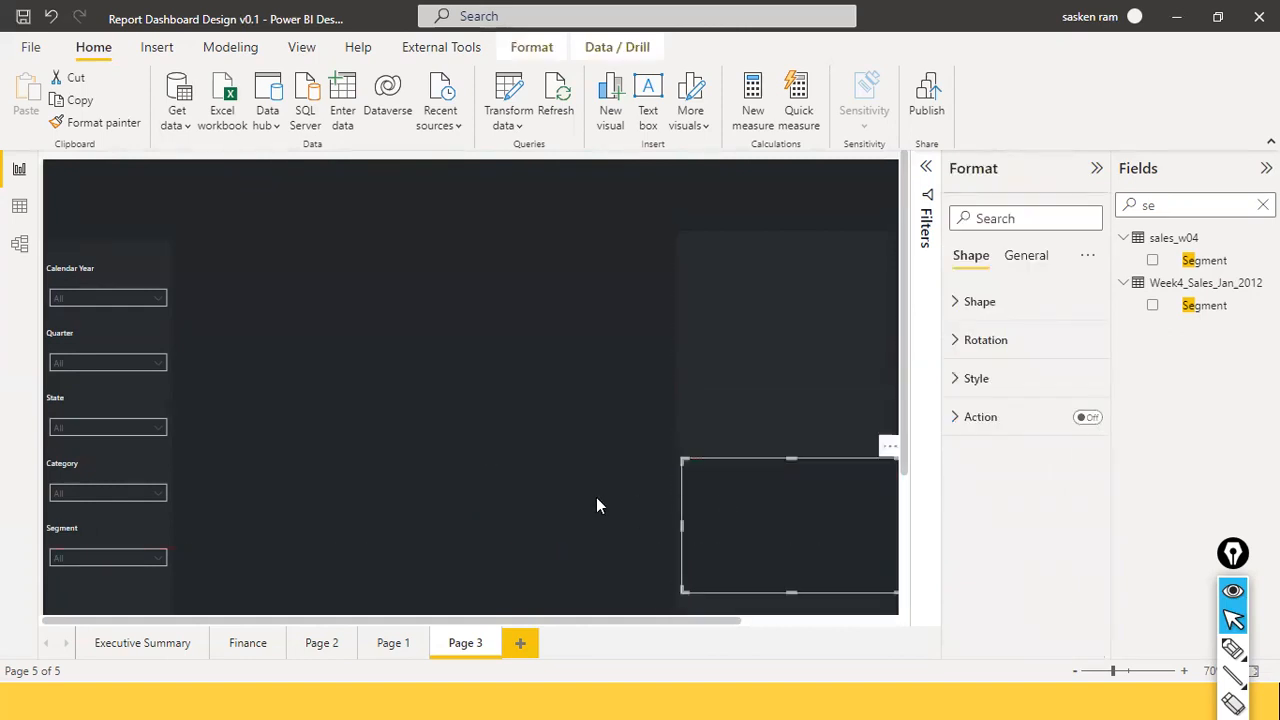
left_click(596, 506)
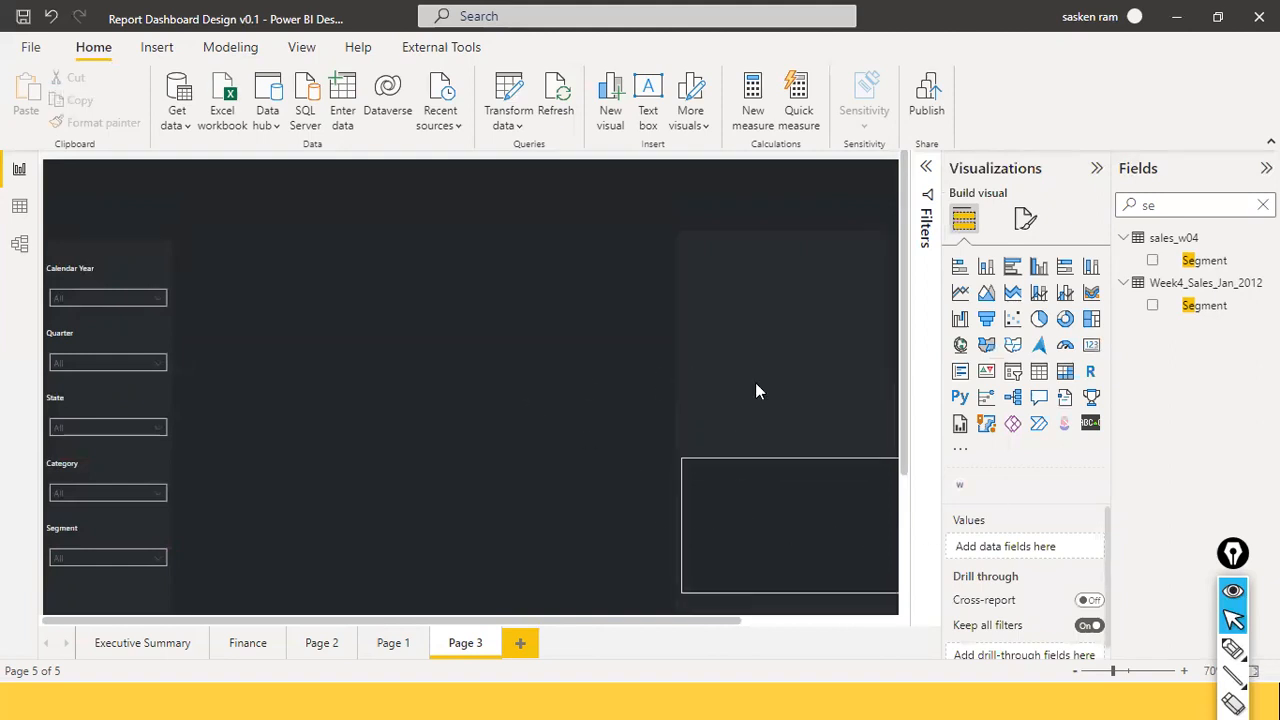
left_click(783, 505)
left_click_drag(783, 505, 781, 354)
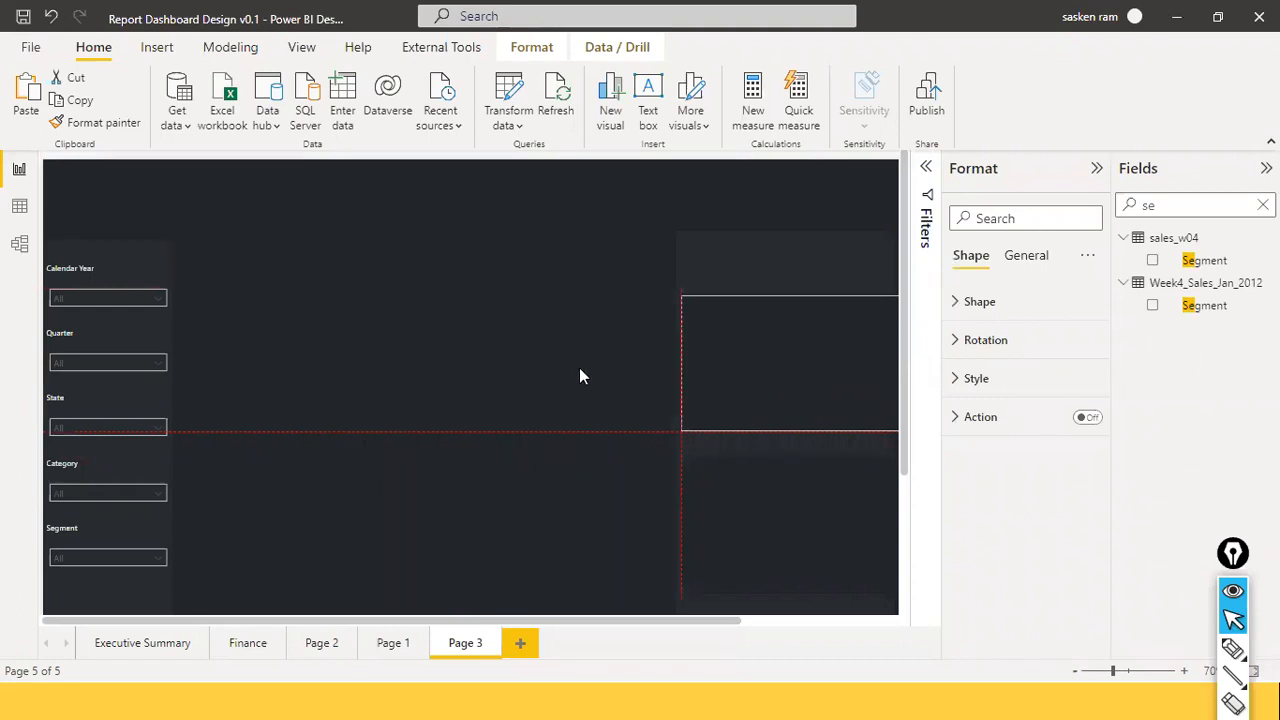
Duplicate the tall right-hand panel shape, move the copy left and shorten it into a bar.
left_click(579, 367)
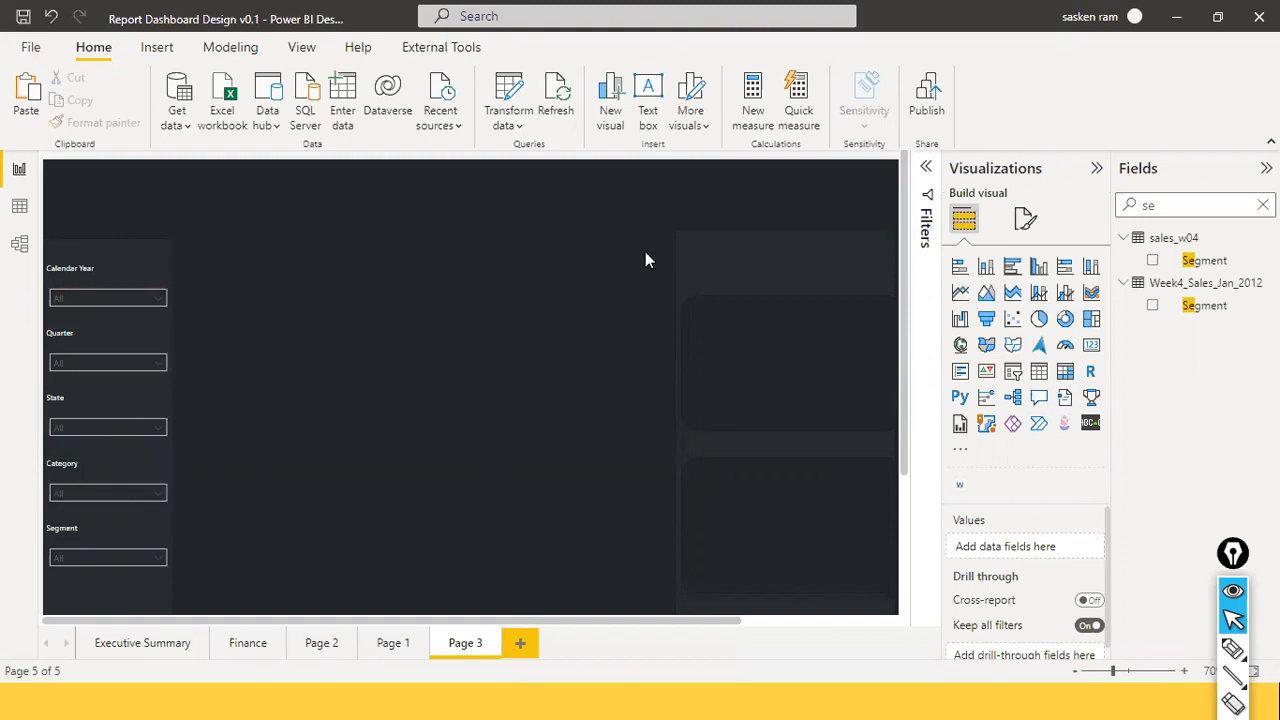
left_click(687, 252)
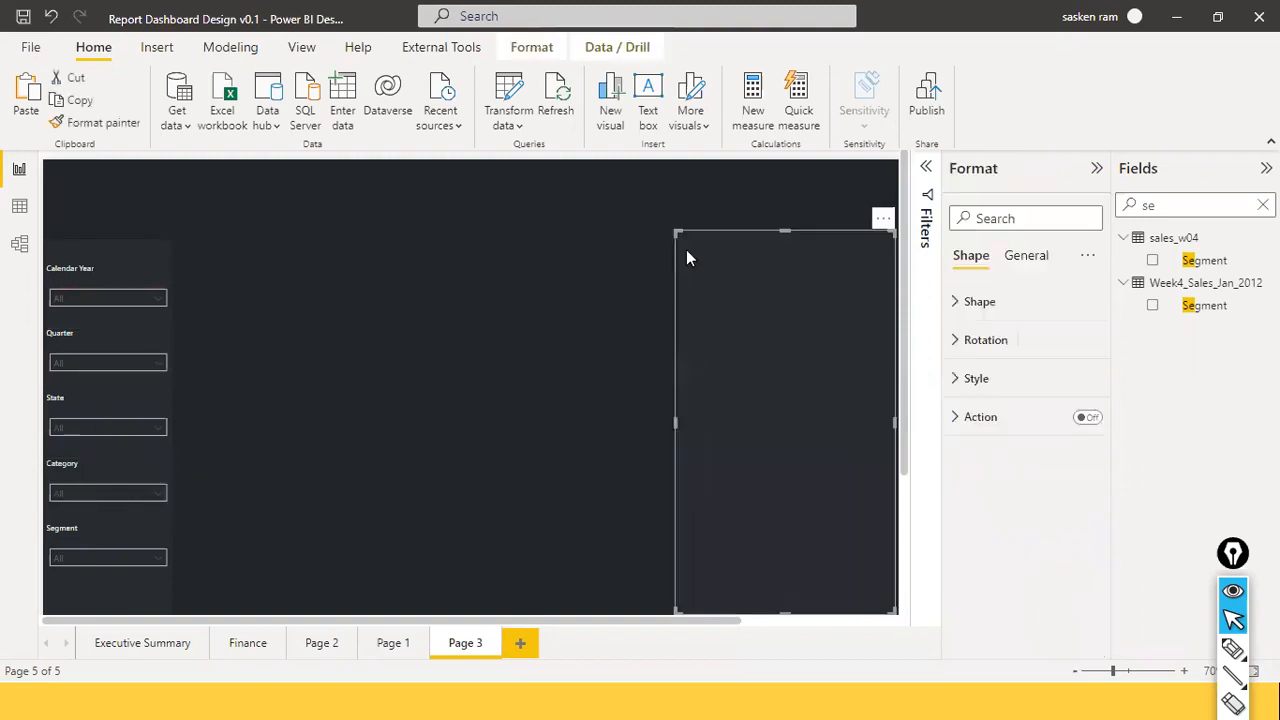
key("ctrl+c")
key("ctrl+v")
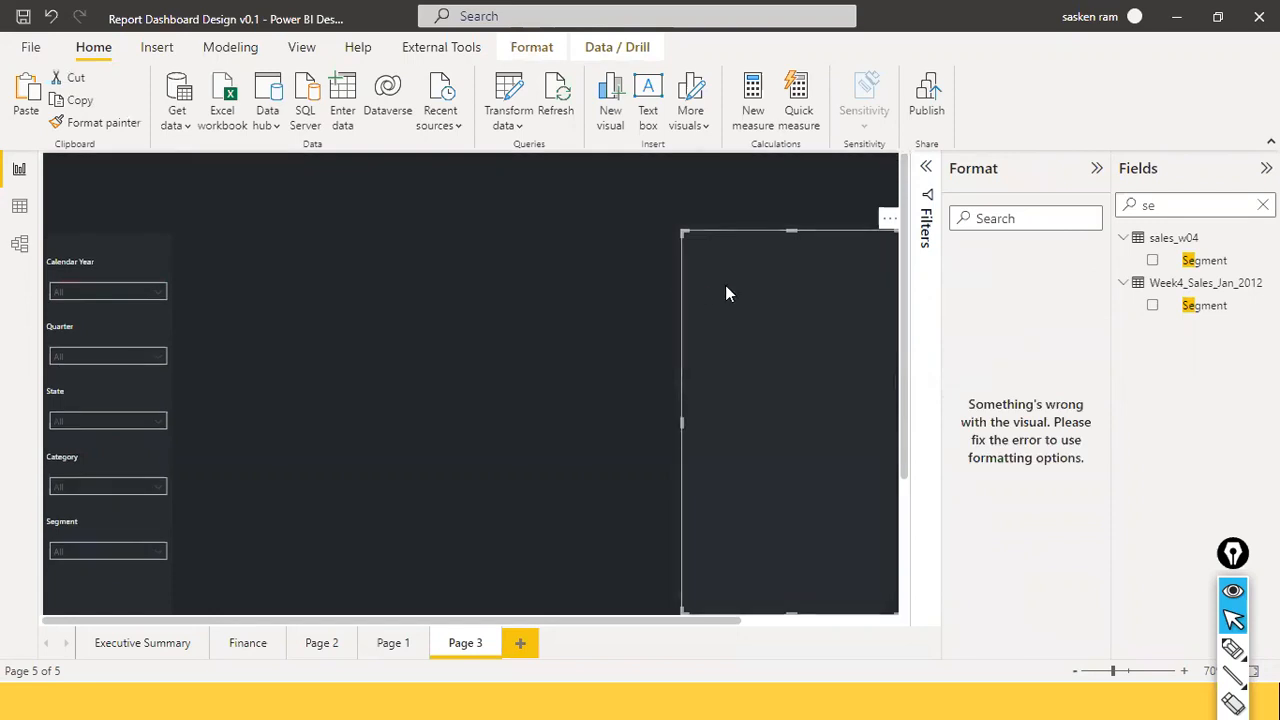
left_click_drag(557, 258, 390, 410)
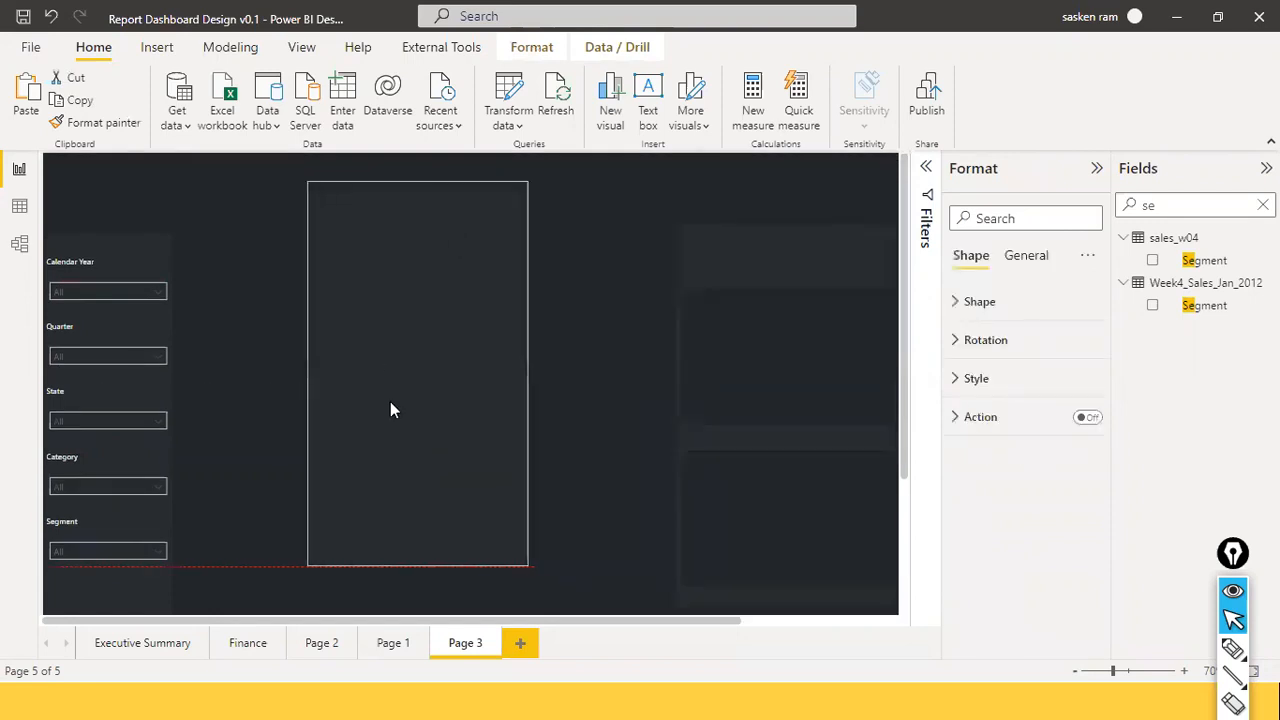
left_click_drag(416, 568, 417, 557)
Undo the last resize, then widen the header bar and align it to the page's left edge.
key("ctrl+z")
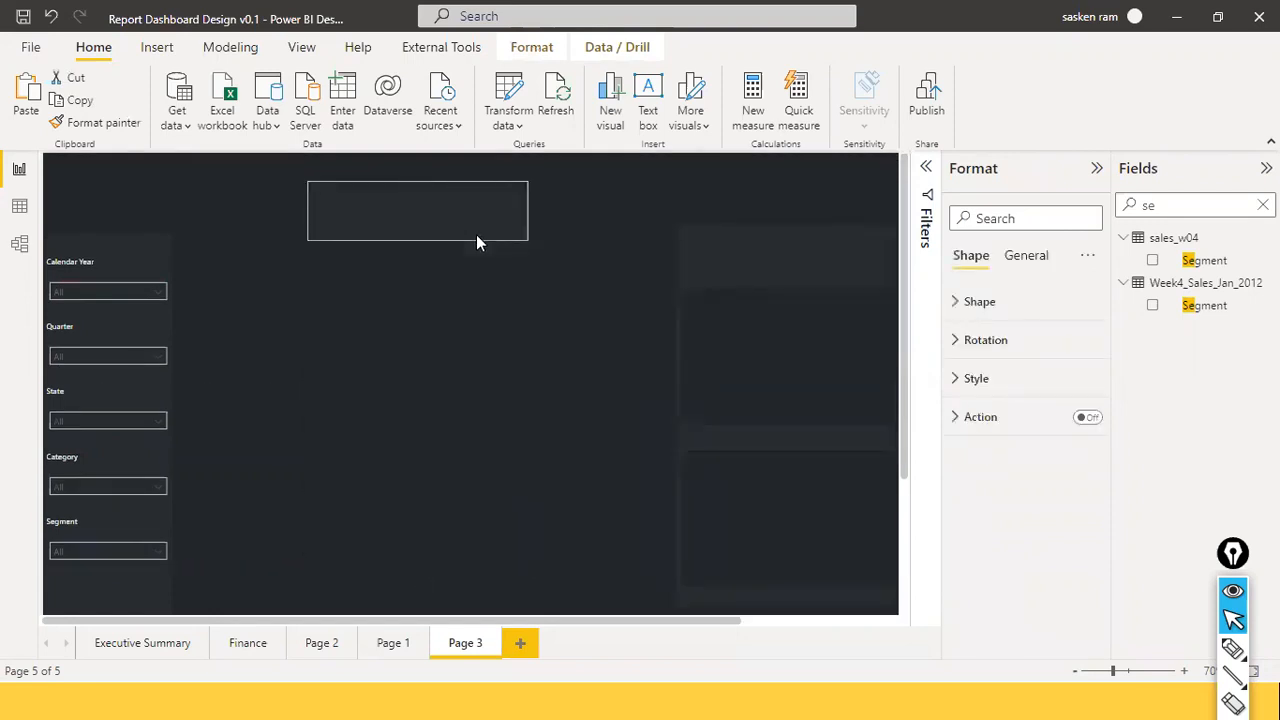
left_click(489, 234)
left_click_drag(527, 210, 787, 207)
left_click_drag(677, 197, 433, 171)
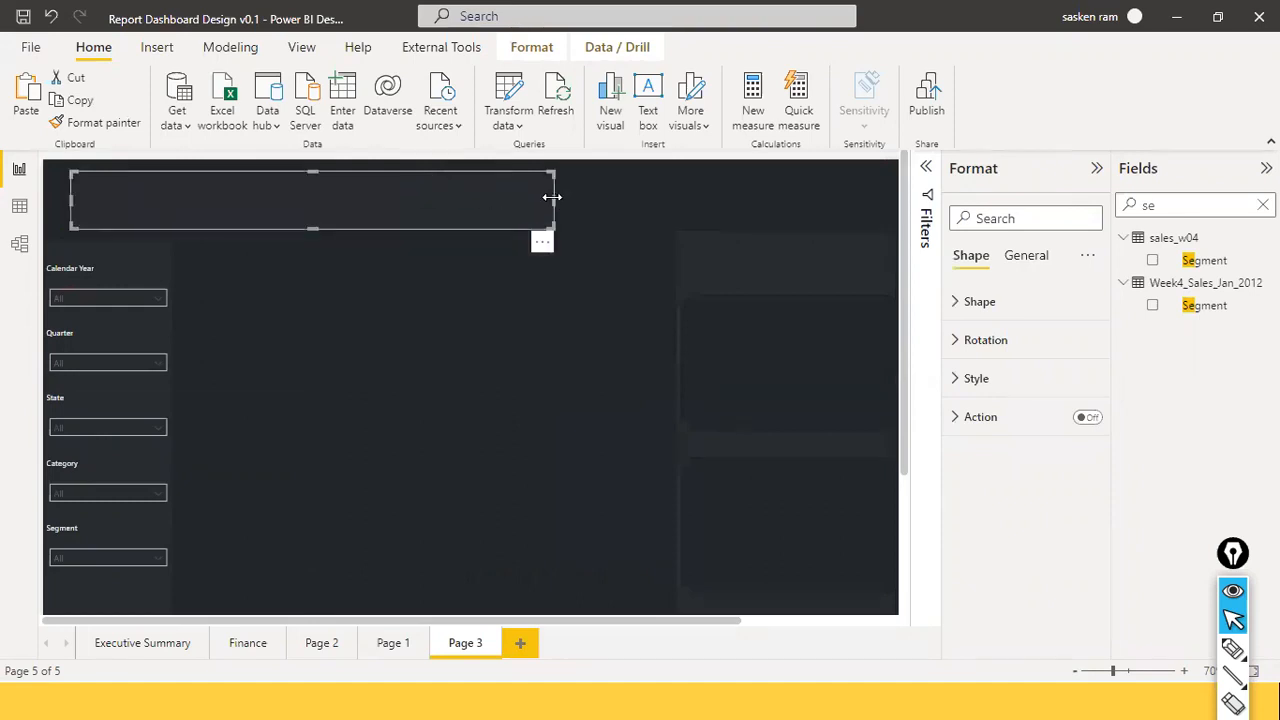
left_click_drag(552, 197, 842, 198)
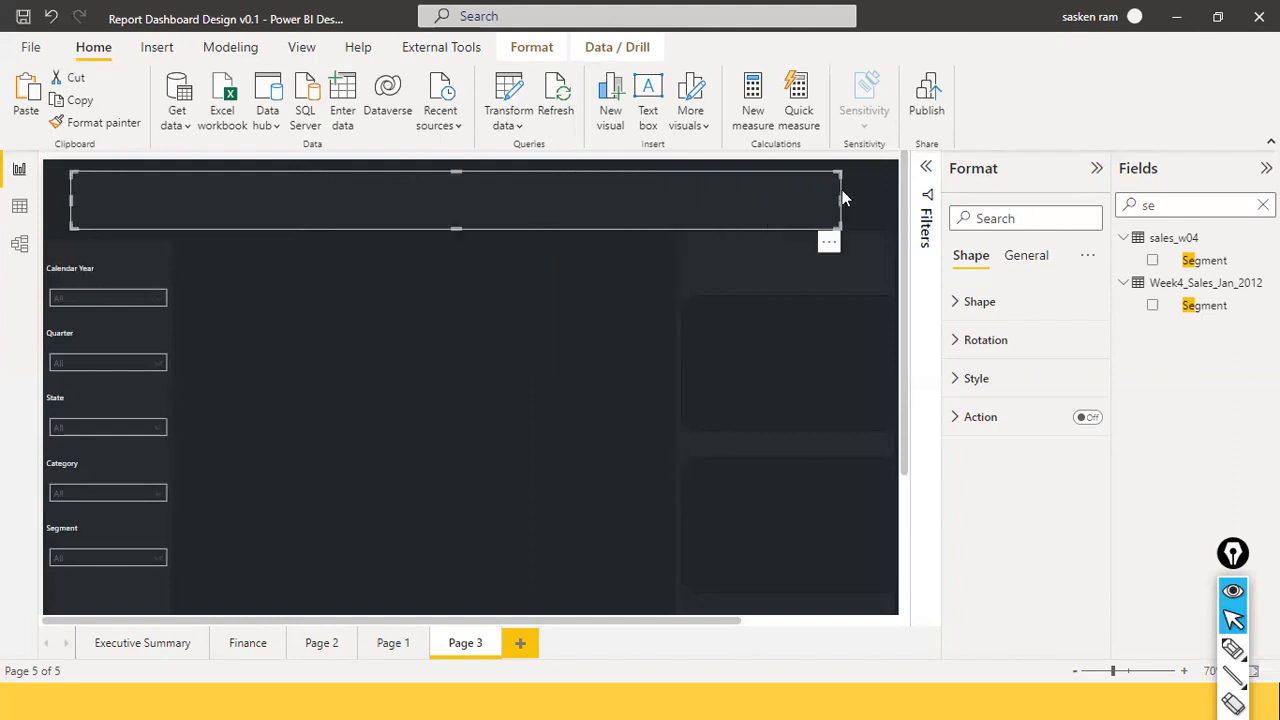
left_click_drag(841, 200, 858, 202)
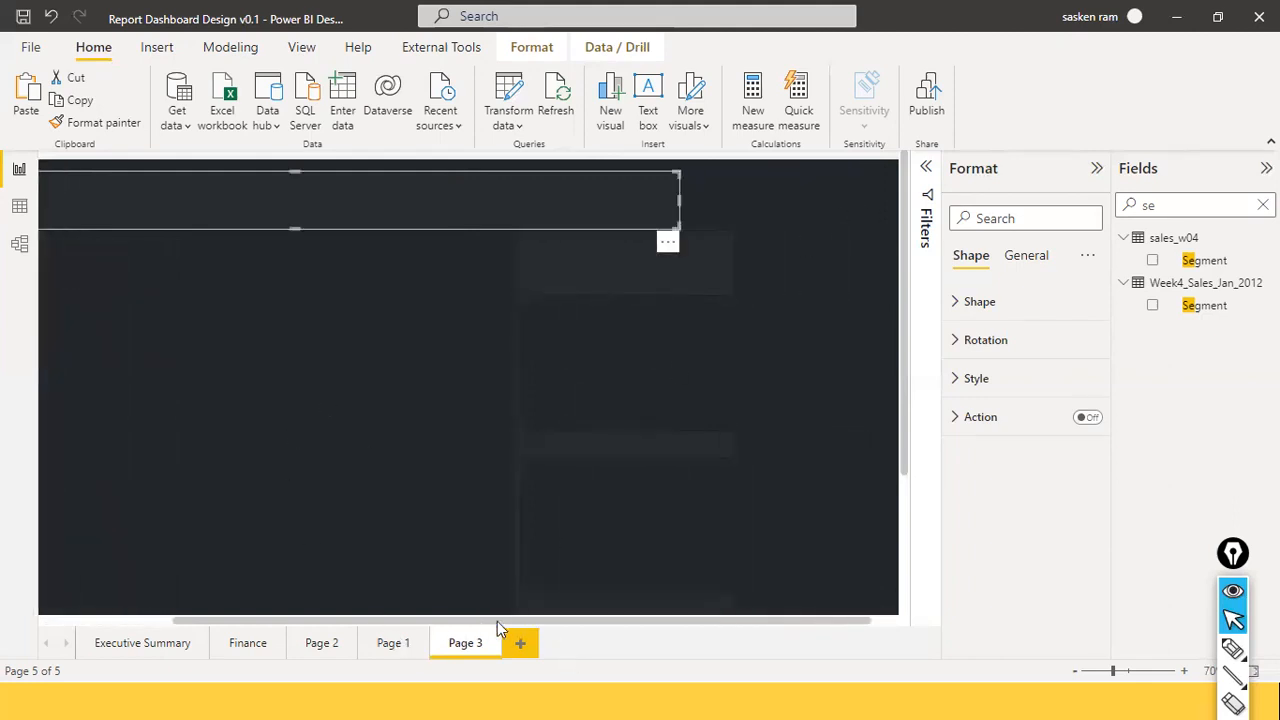
left_click_drag(497, 621, 246, 590)
mouse_move(457, 219)
left_mouse_down()
mouse_move(441, 212)
mouse_move(429, 229)
mouse_move(444, 224)
left_mouse_up()
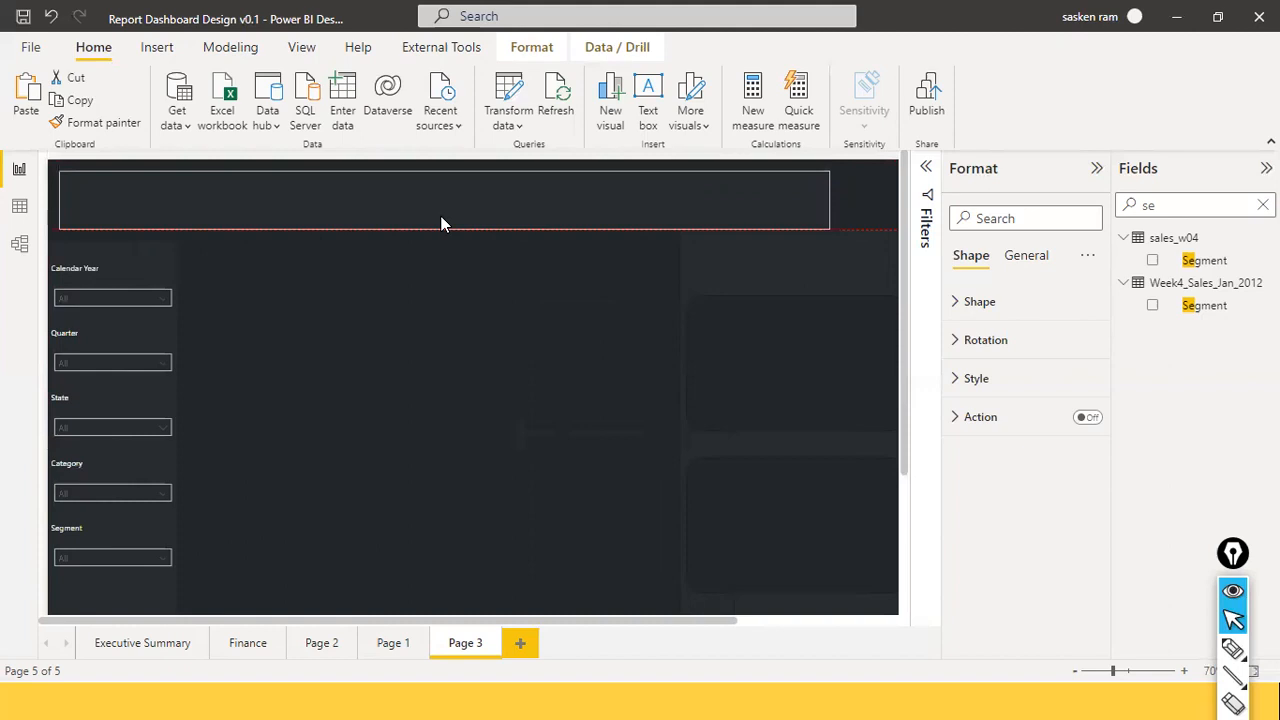
Set the header rectangle's Rounded corners to 18 px in its Shape settings.
left_click(549, 212)
left_click(549, 212)
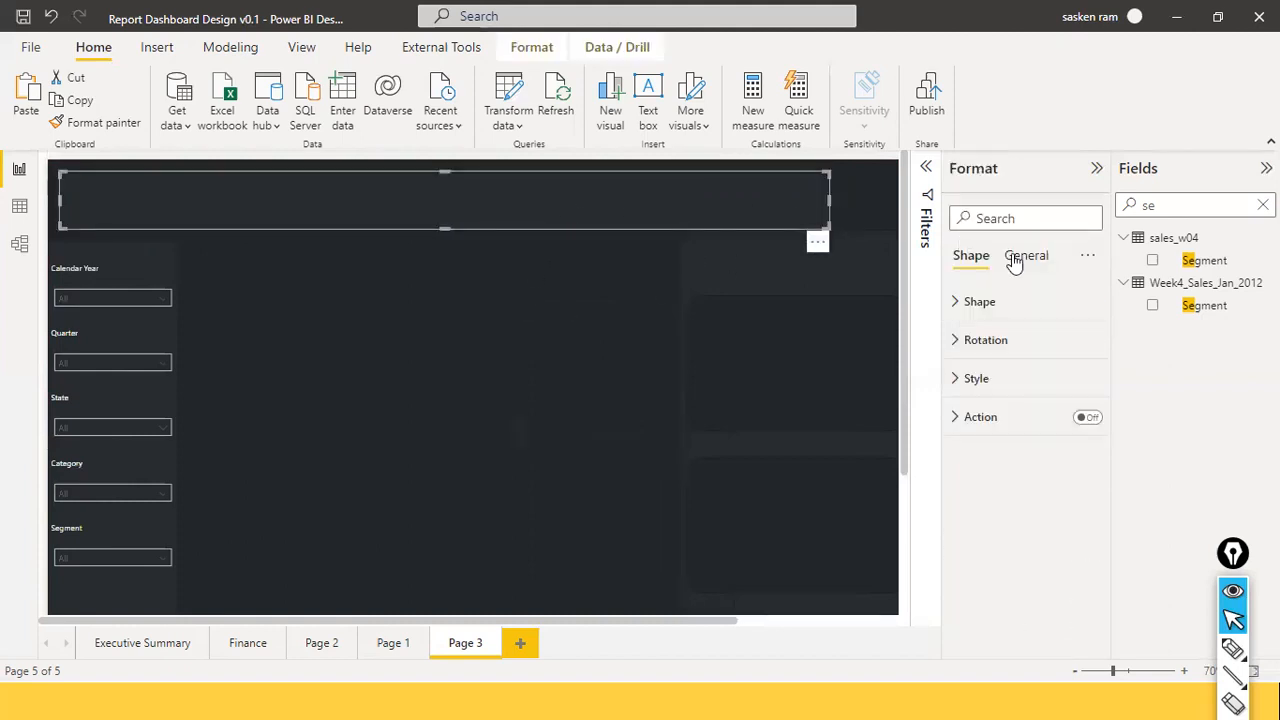
left_click(958, 310)
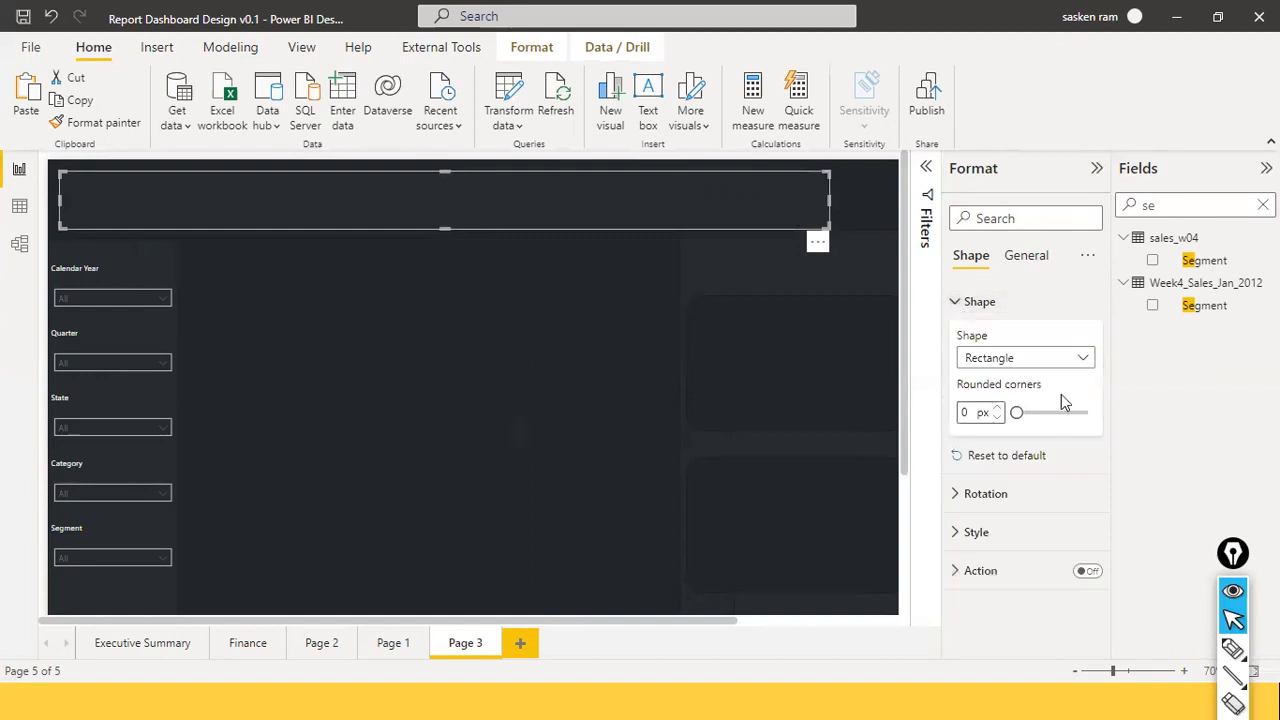
left_click_drag(1017, 414, 1030, 418)
left_click(407, 248)
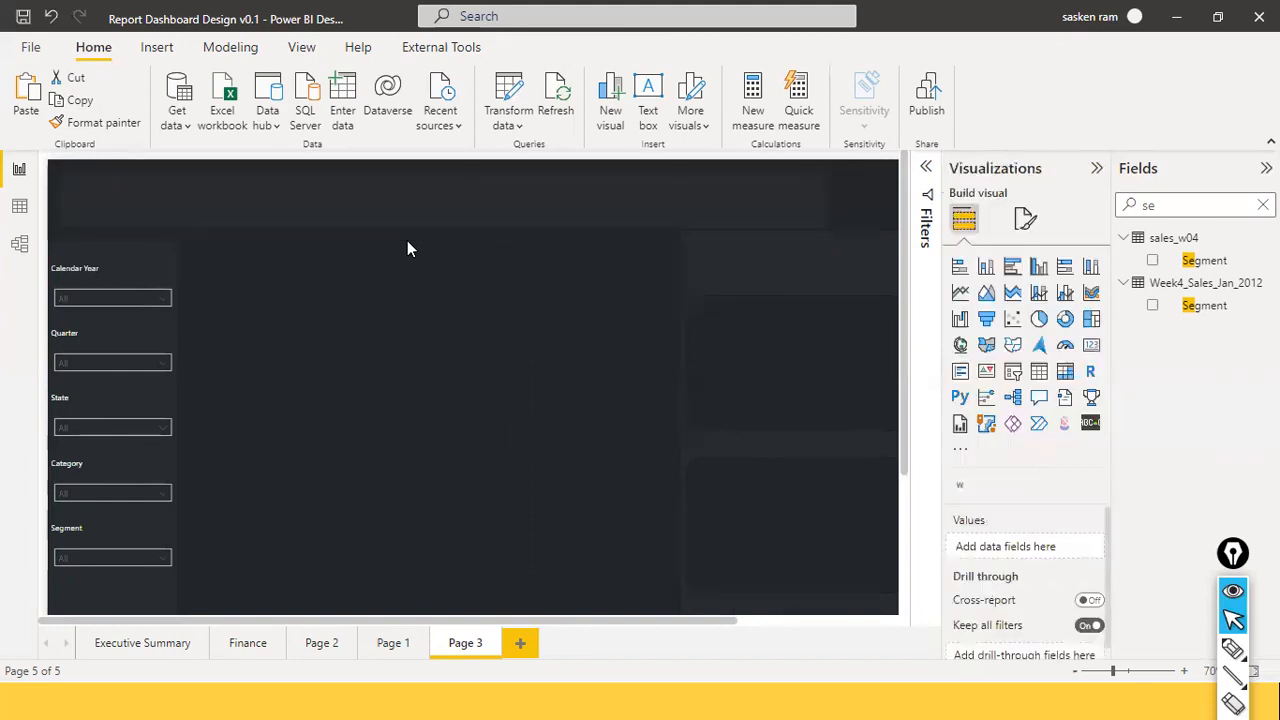
Position the rounded header bar at the page's top-left so it spans the top above the slicers.
left_click_drag(519, 202, 521, 201)
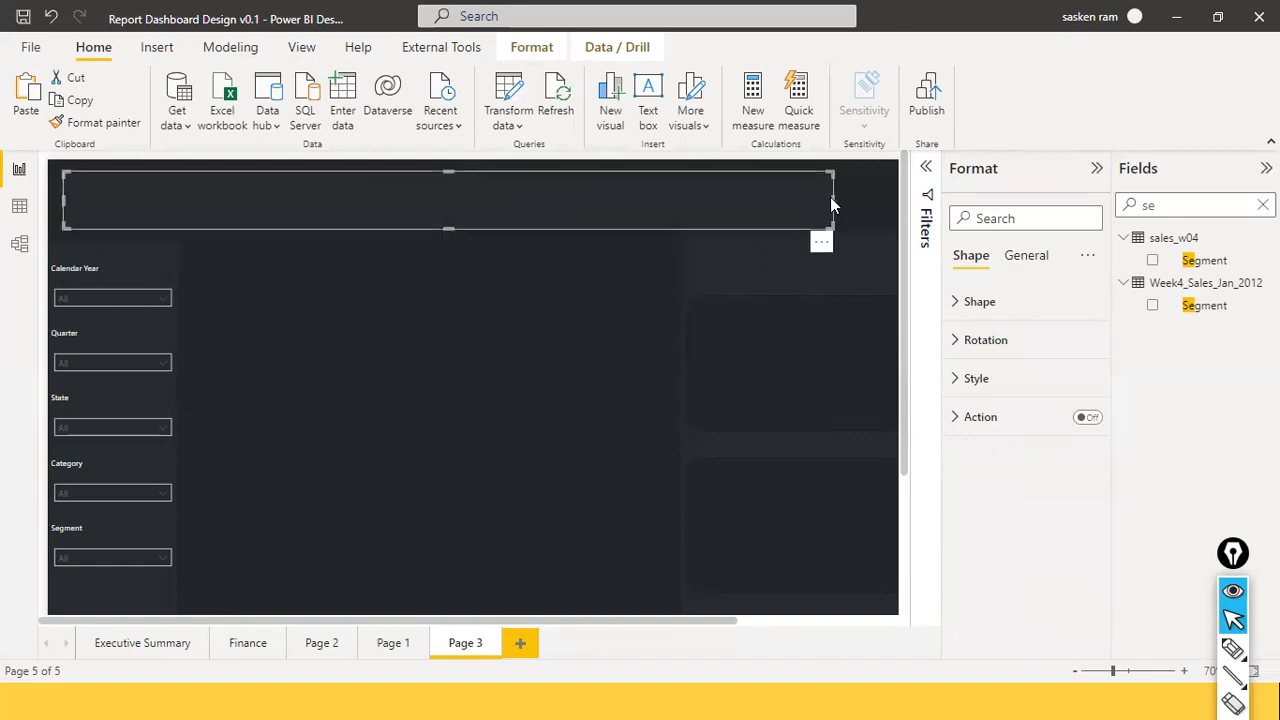
left_click_drag(837, 199, 896, 247)
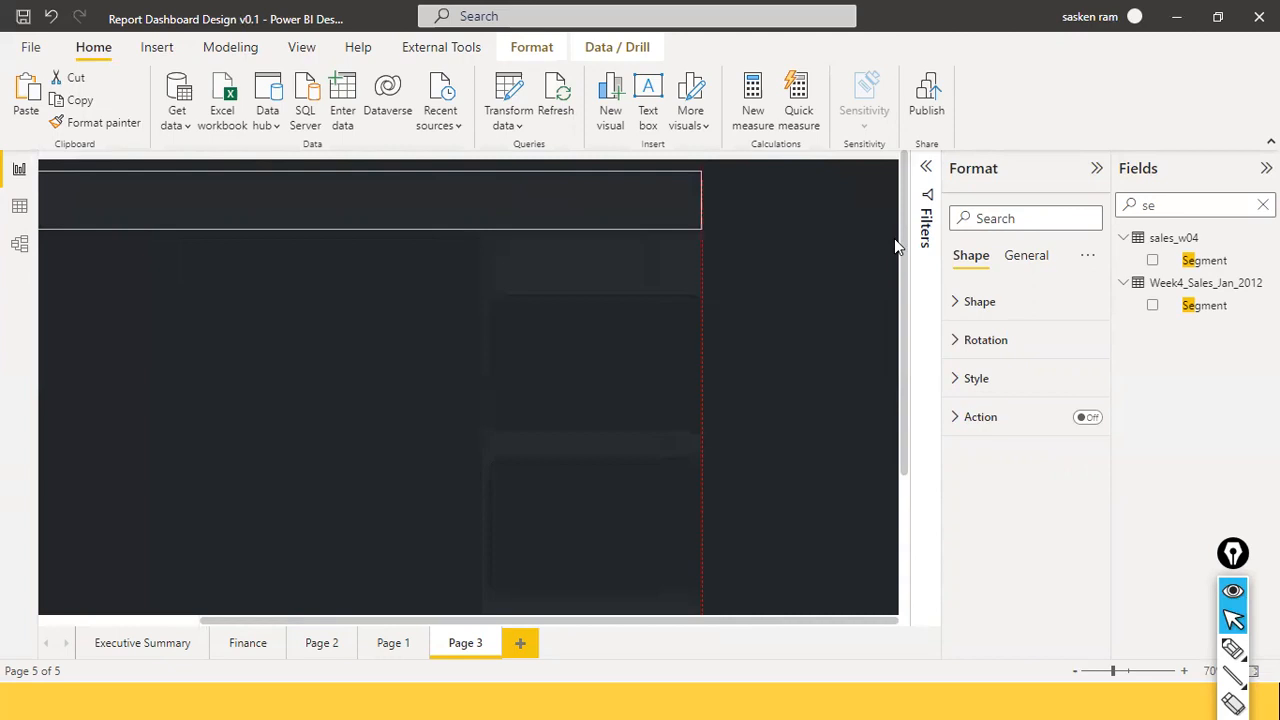
left_click_drag(370, 622, 165, 629)
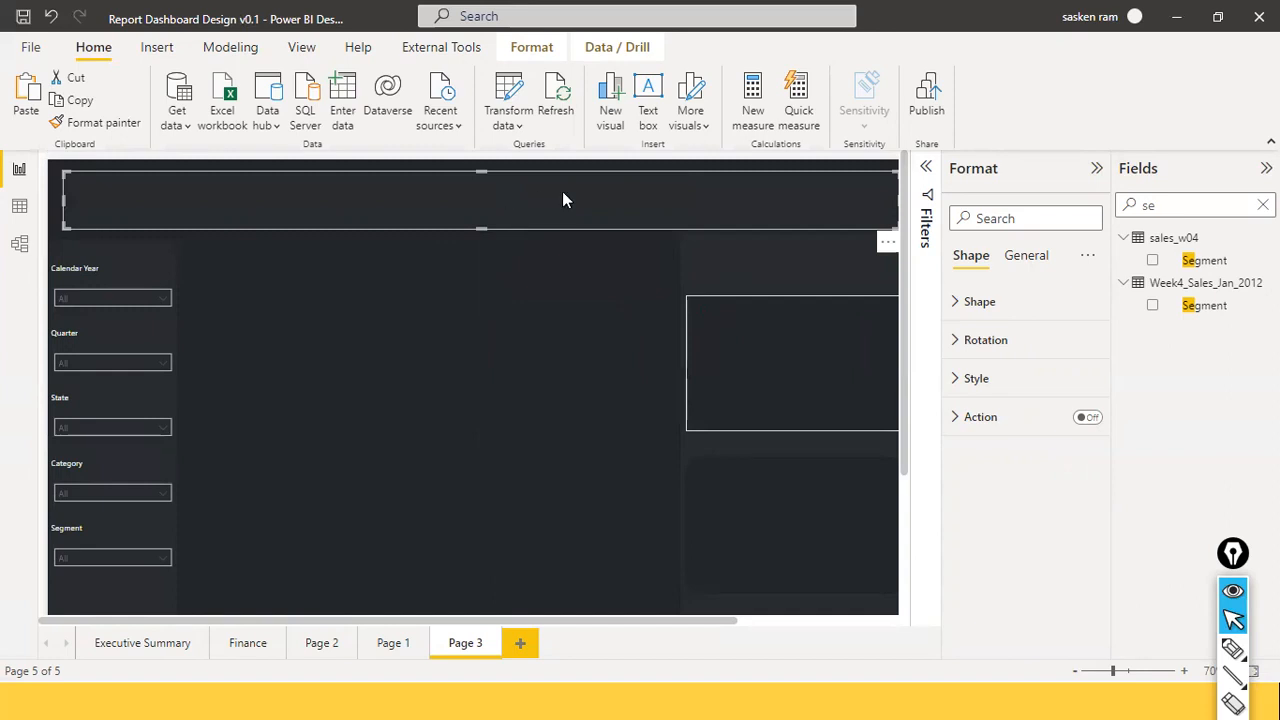
left_click_drag(716, 198, 701, 187)
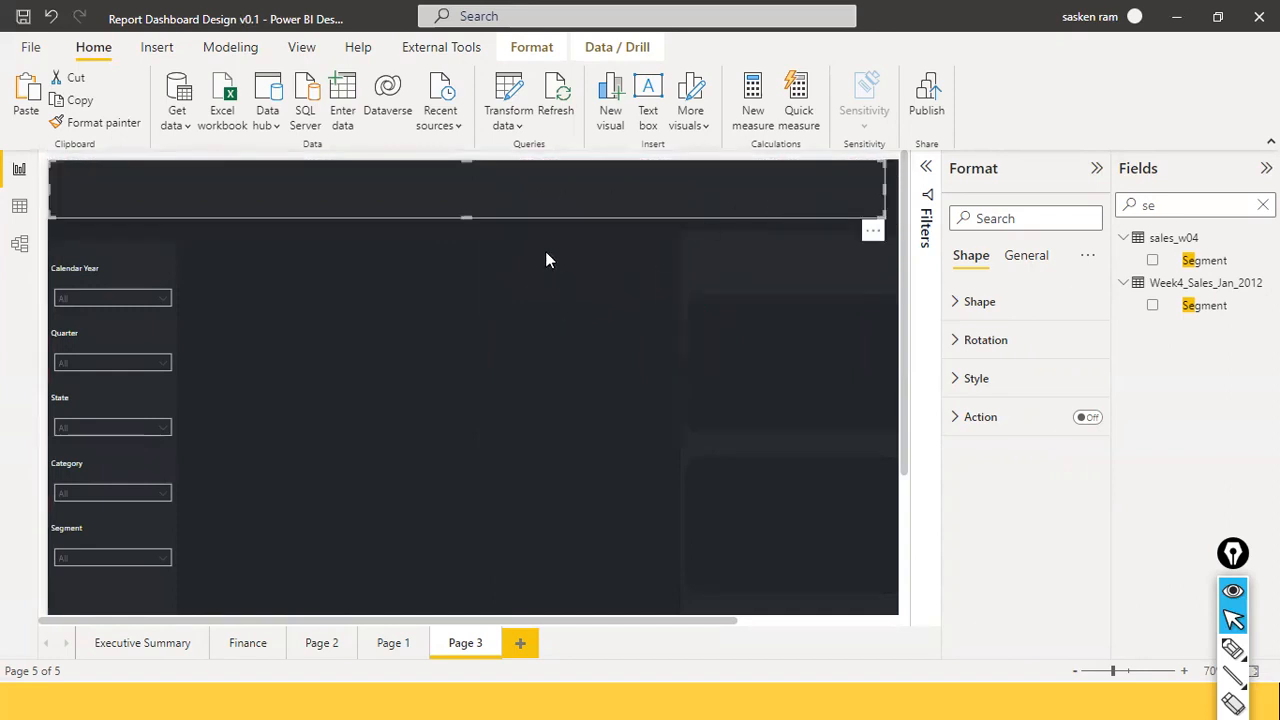
mouse_move(544, 210)
left_mouse_down()
mouse_move(553, 222)
mouse_move(532, 214)
mouse_move(577, 220)
mouse_move(555, 215)
left_mouse_up()
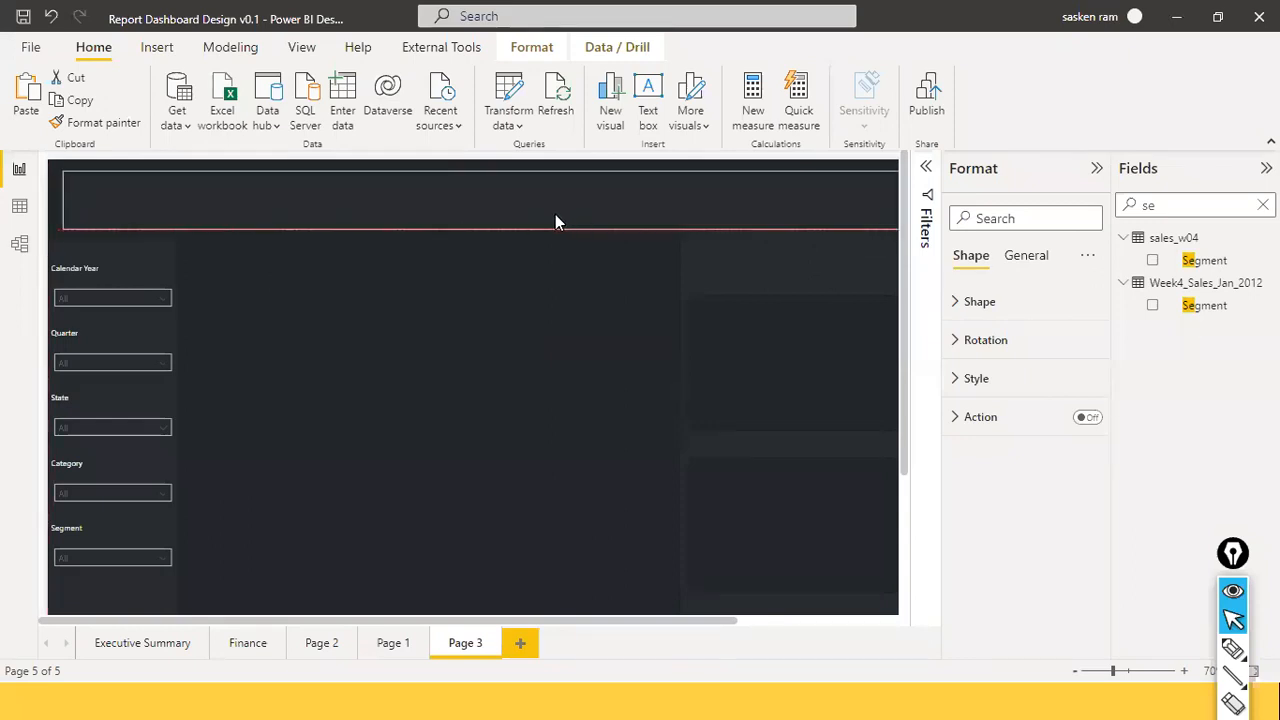
left_click(514, 313)
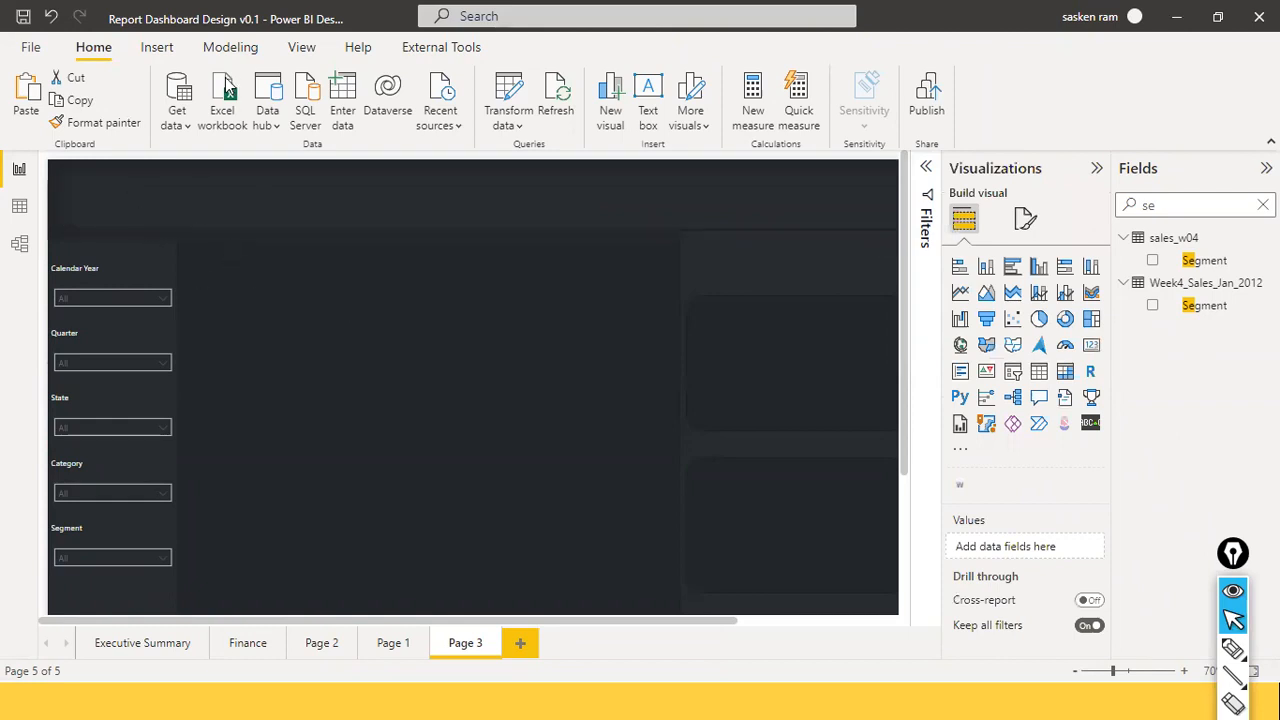
left_click(160, 49)
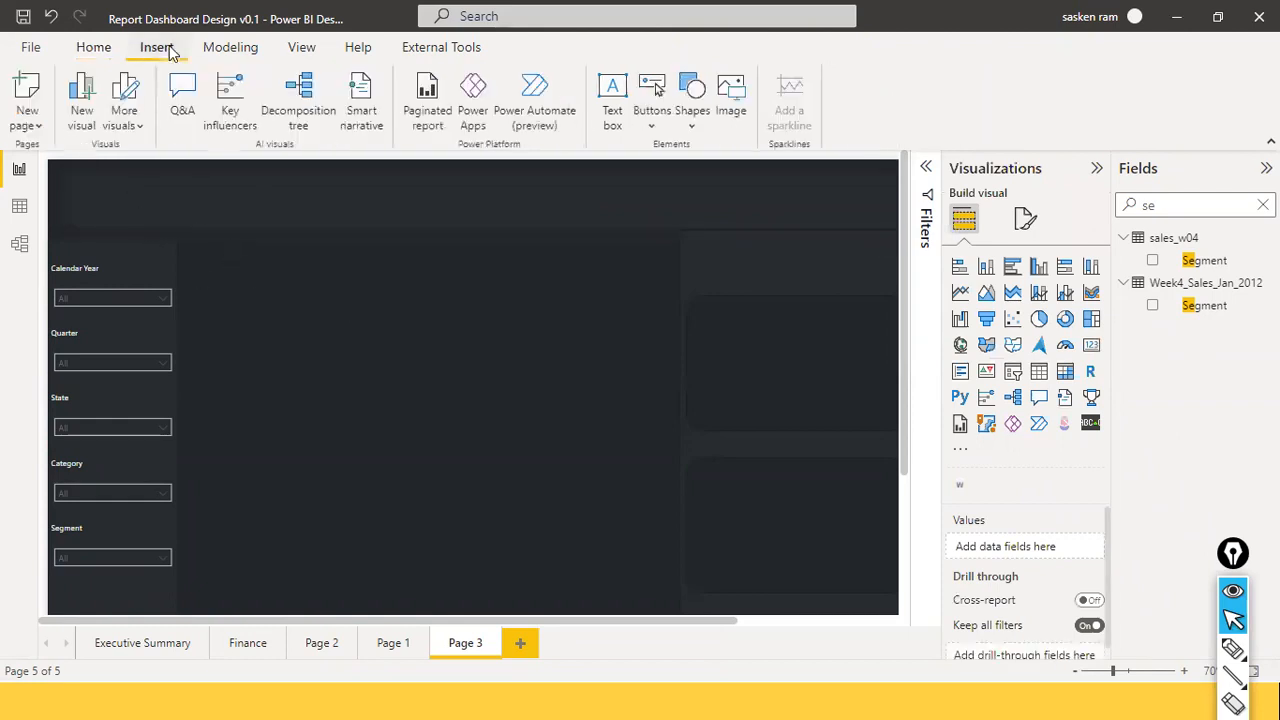
Insert the brain logo picture from the Pictures folder onto Page 3.
left_click(740, 105)
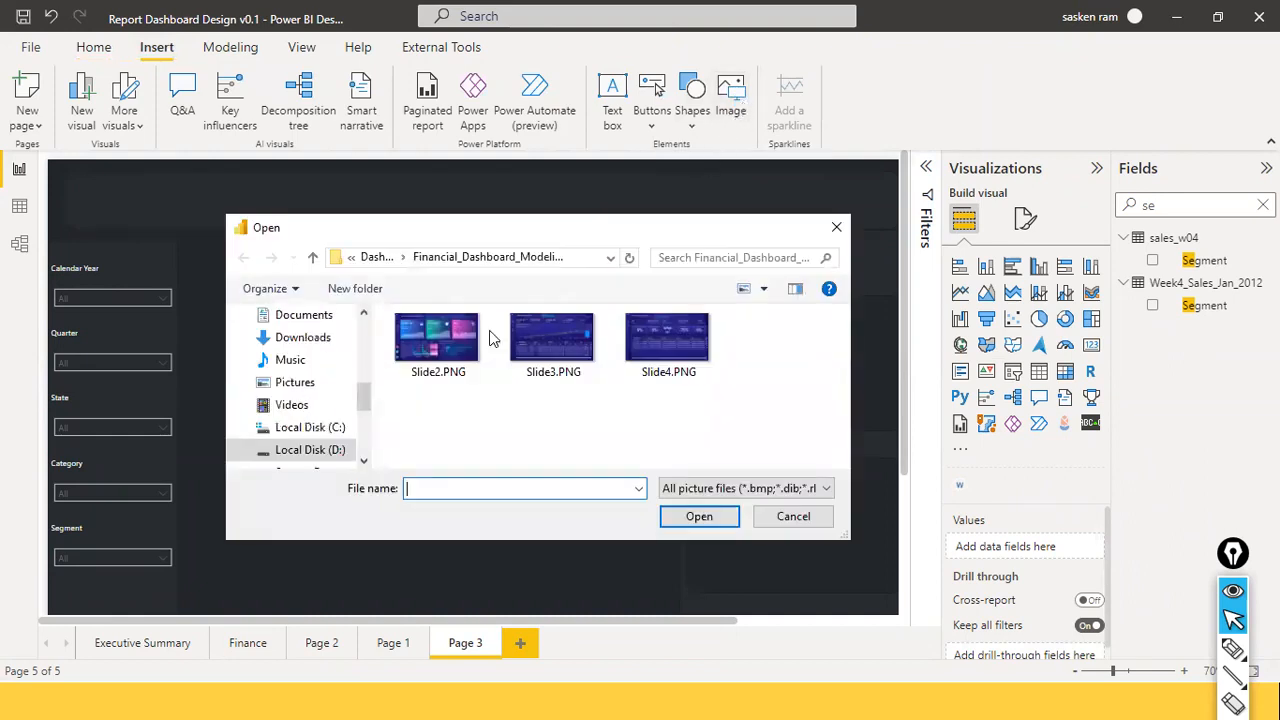
left_click(320, 389)
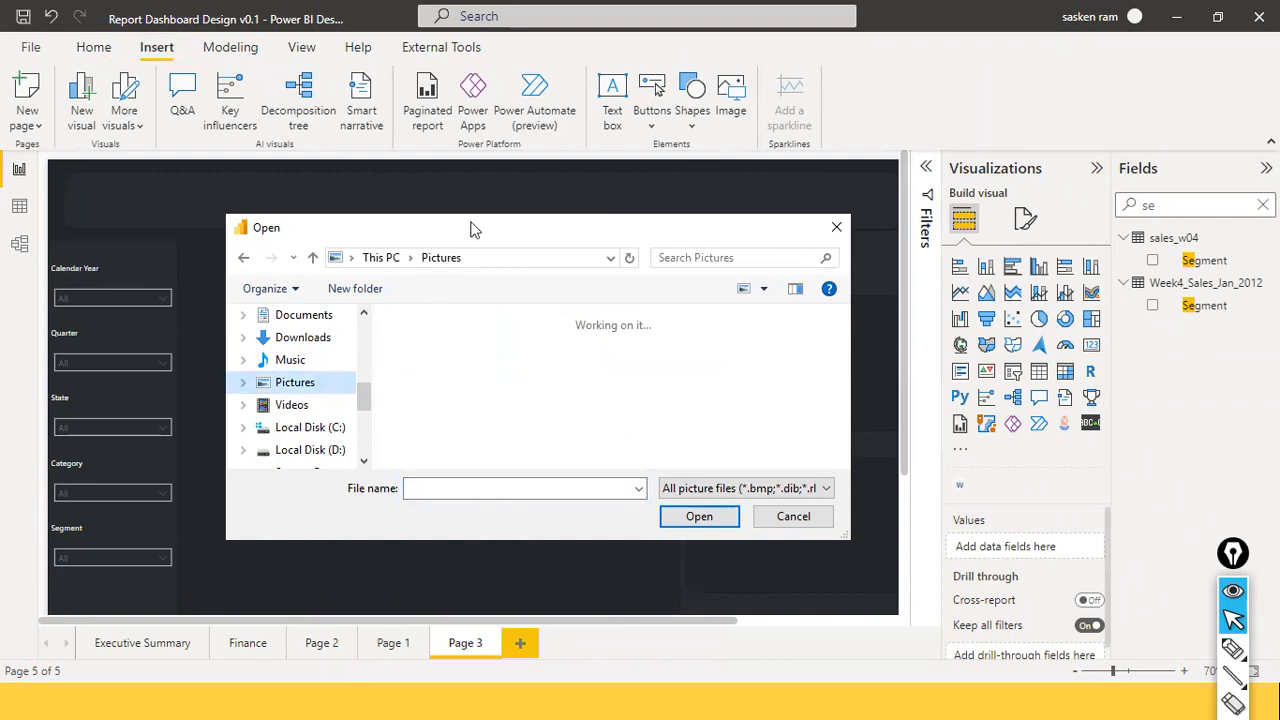
left_click_drag(474, 230, 1001, 494)
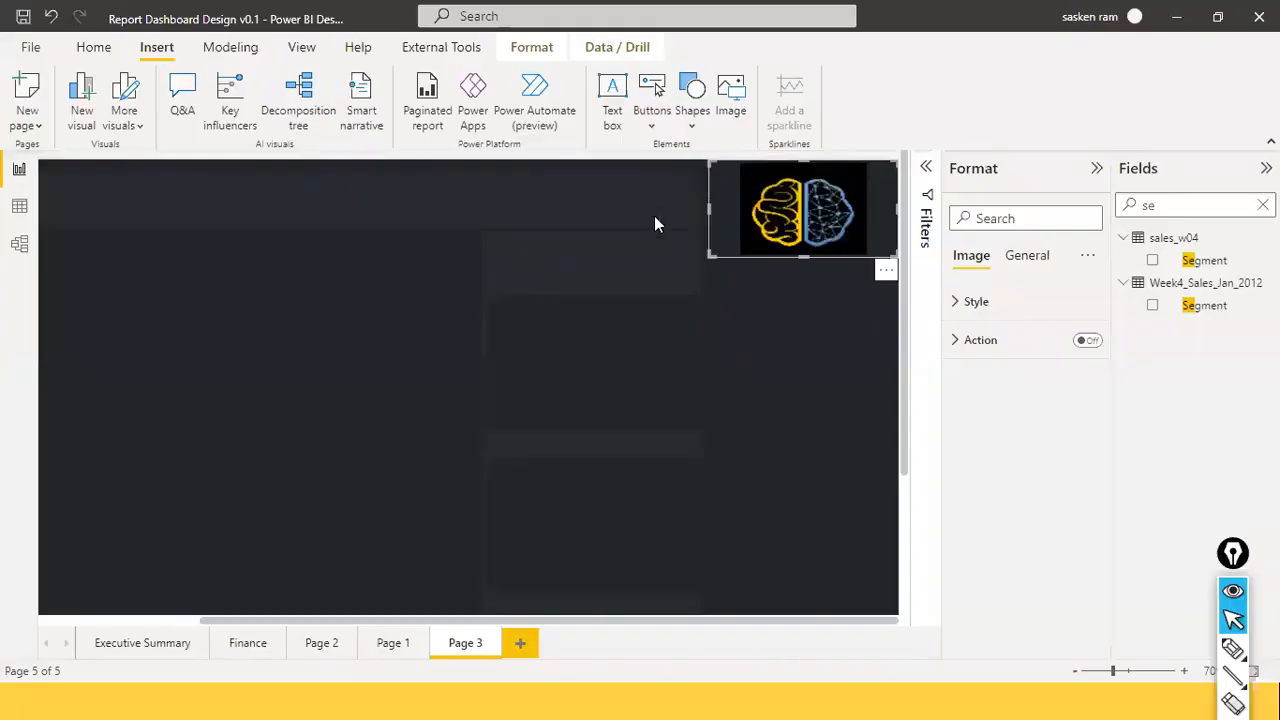
left_click_drag(86, 241, 70, 192)
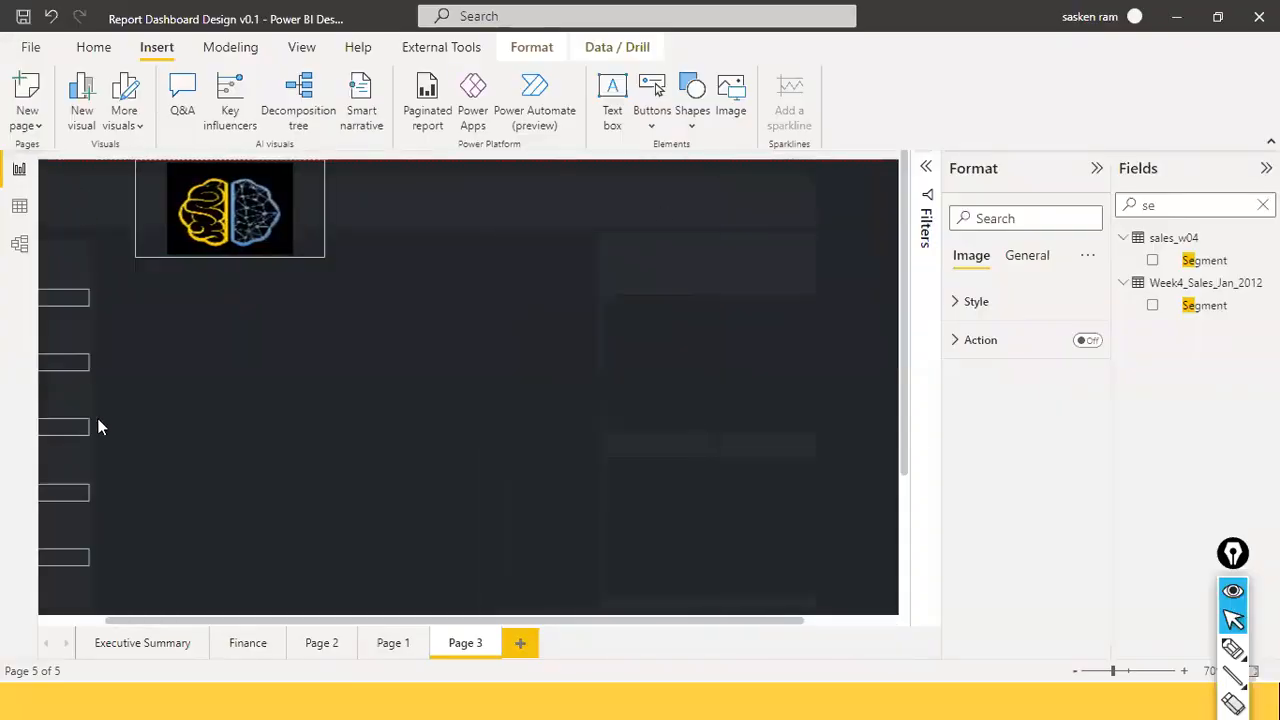
Shrink the logo image and fit it into the header bar's left end.
left_click(72, 622)
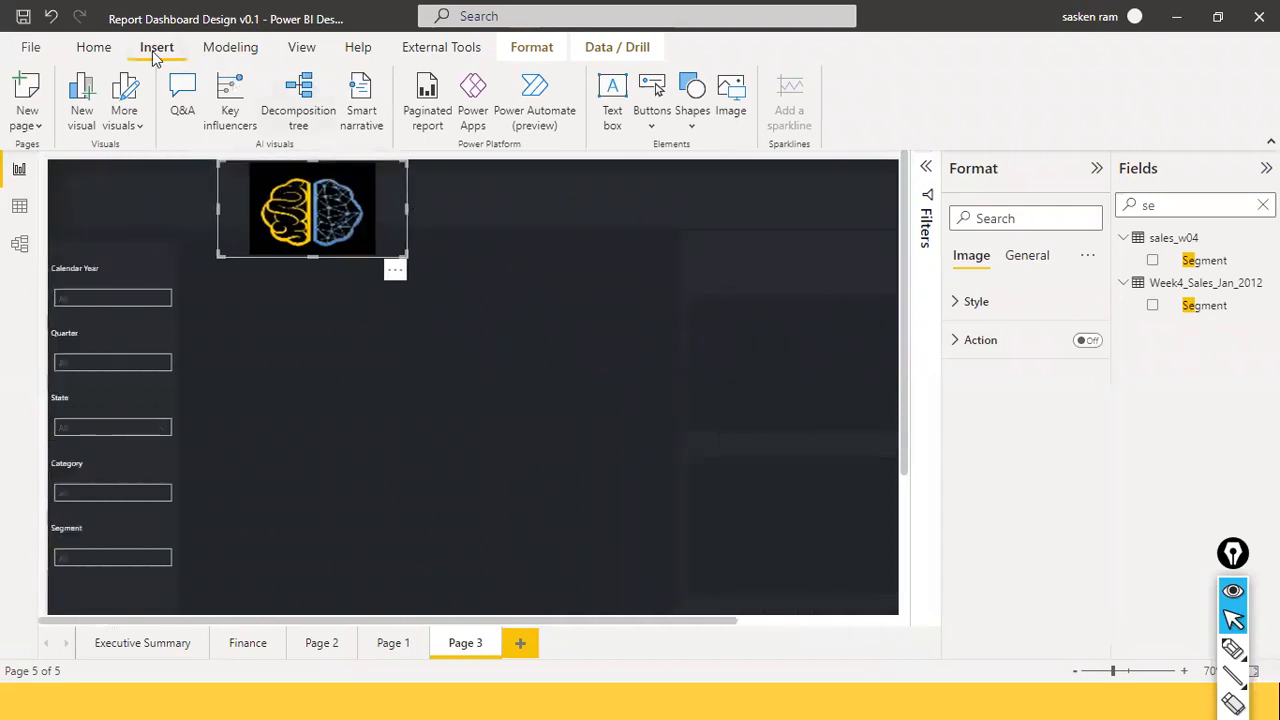
left_click_drag(406, 210, 292, 172)
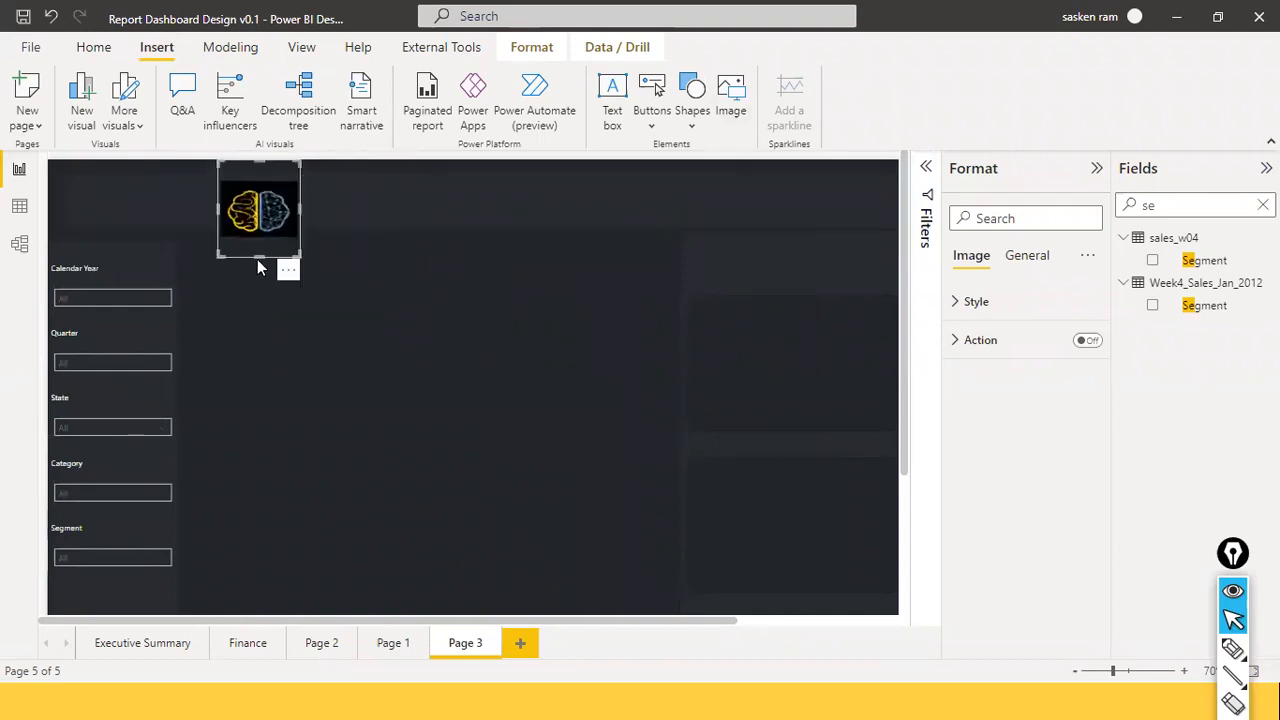
left_click_drag(258, 258, 118, 207)
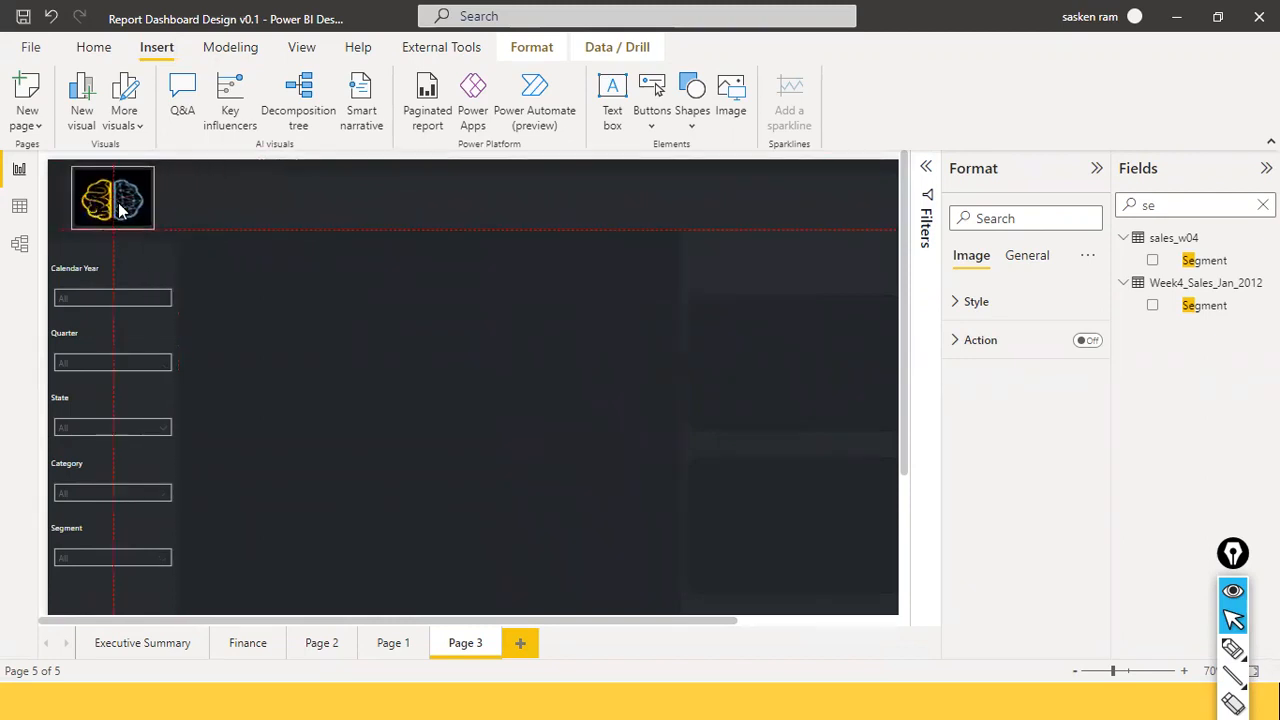
left_click(221, 264)
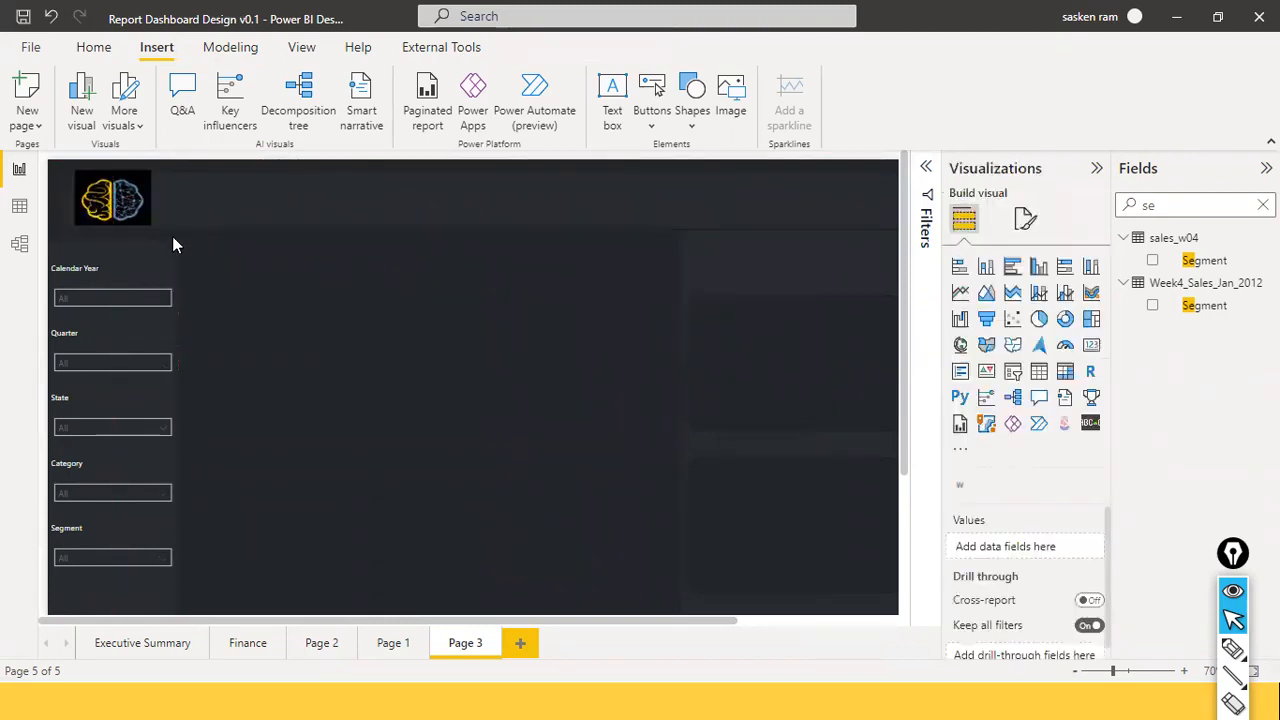
left_click_drag(146, 217, 144, 217)
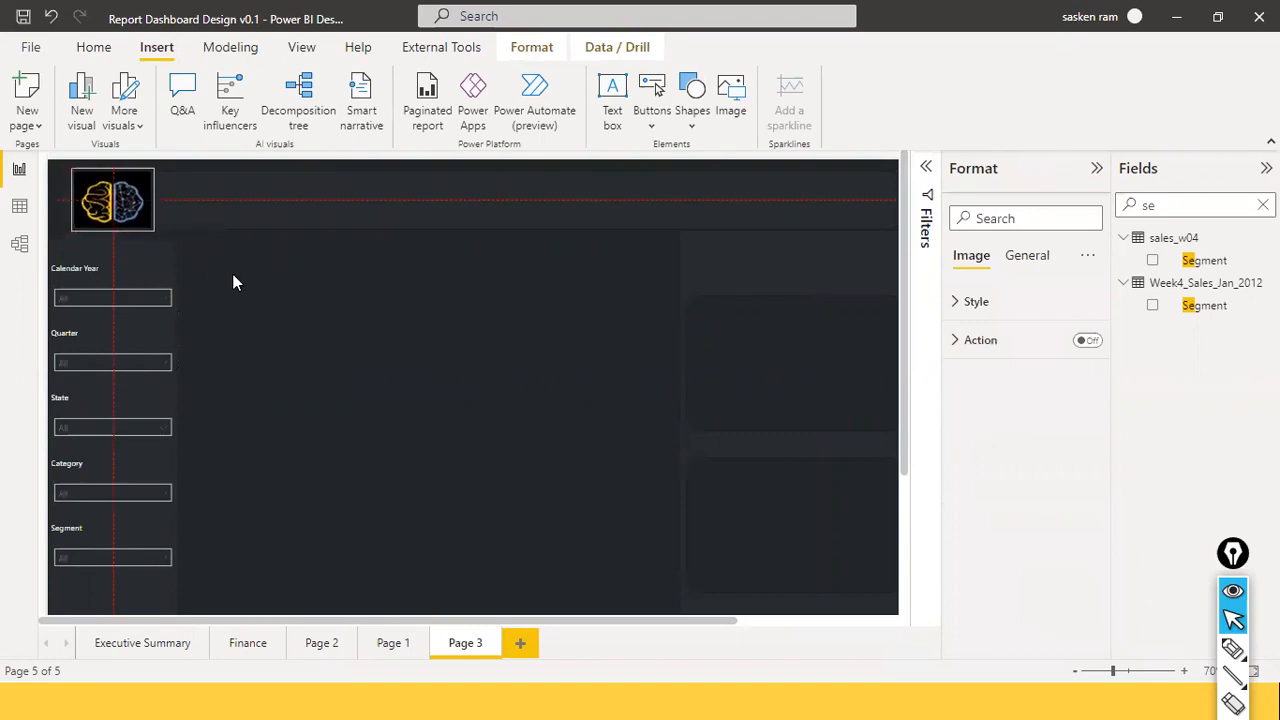
left_click(235, 274)
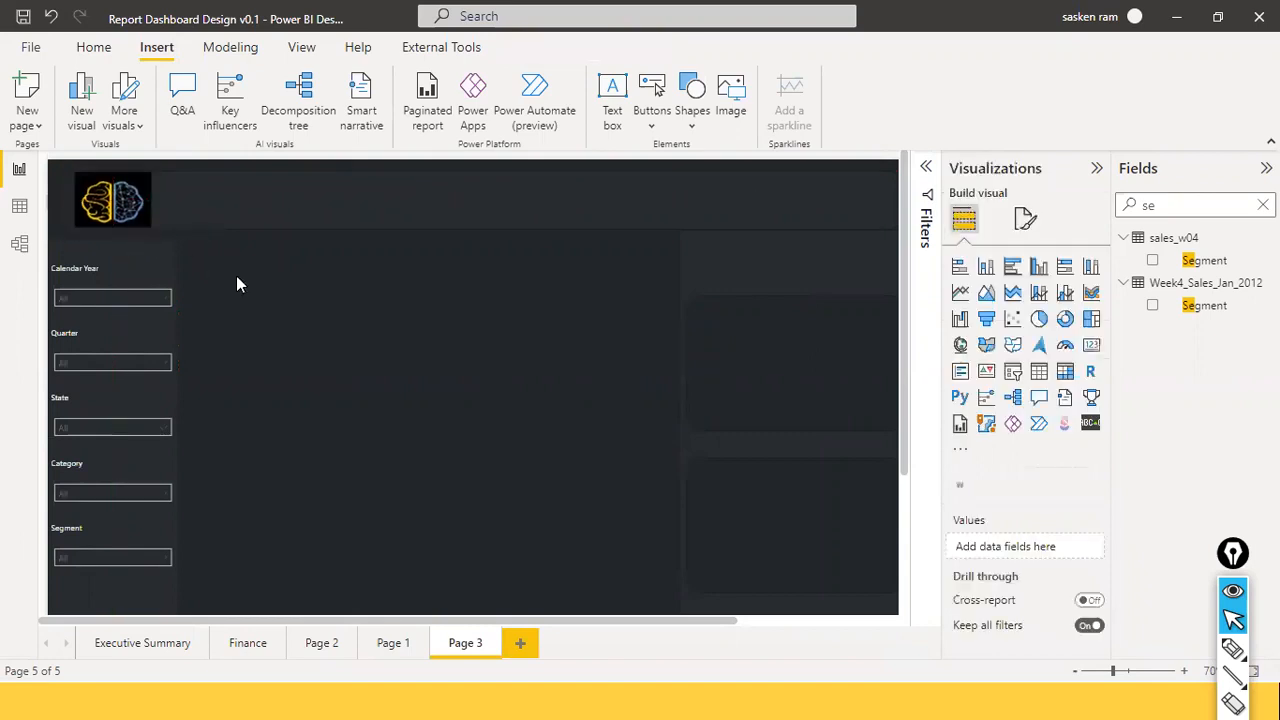
left_click(115, 178)
left_click_drag(115, 172, 128, 196)
left_click(579, 397)
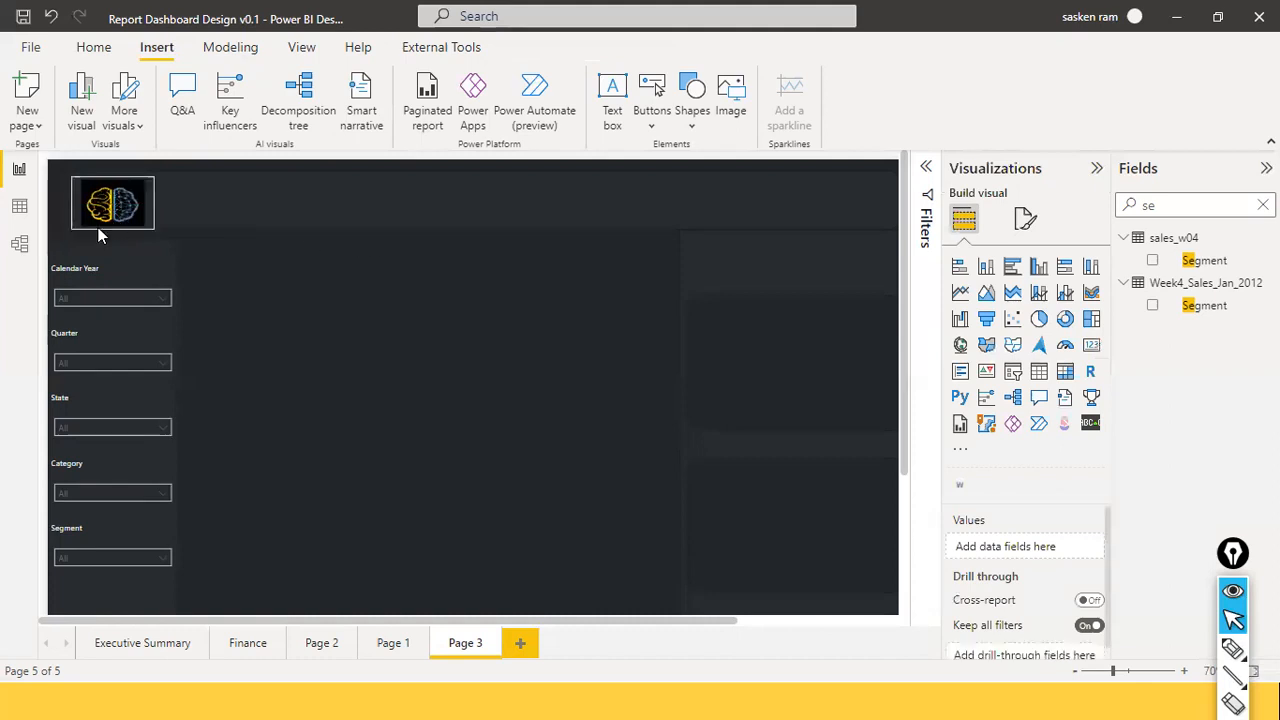
Check the logo sits over the header rectangle, then insert a new text box.
left_click(73, 206)
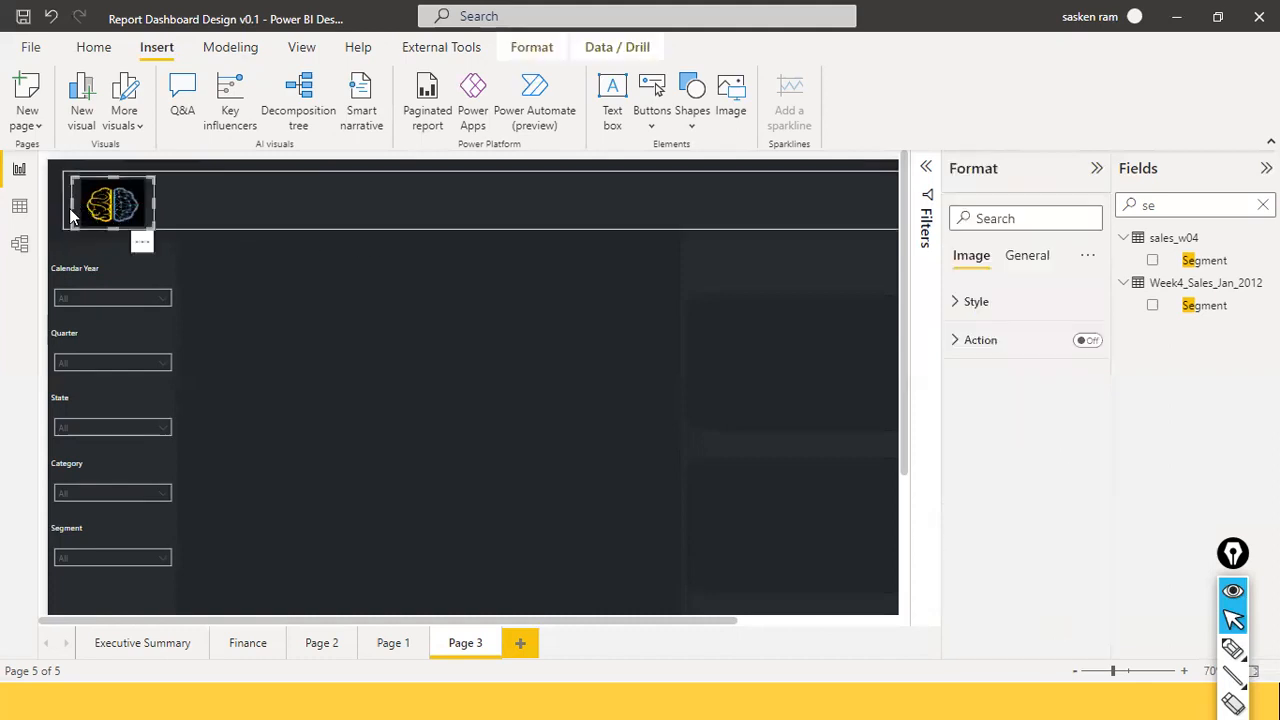
left_click(73, 205)
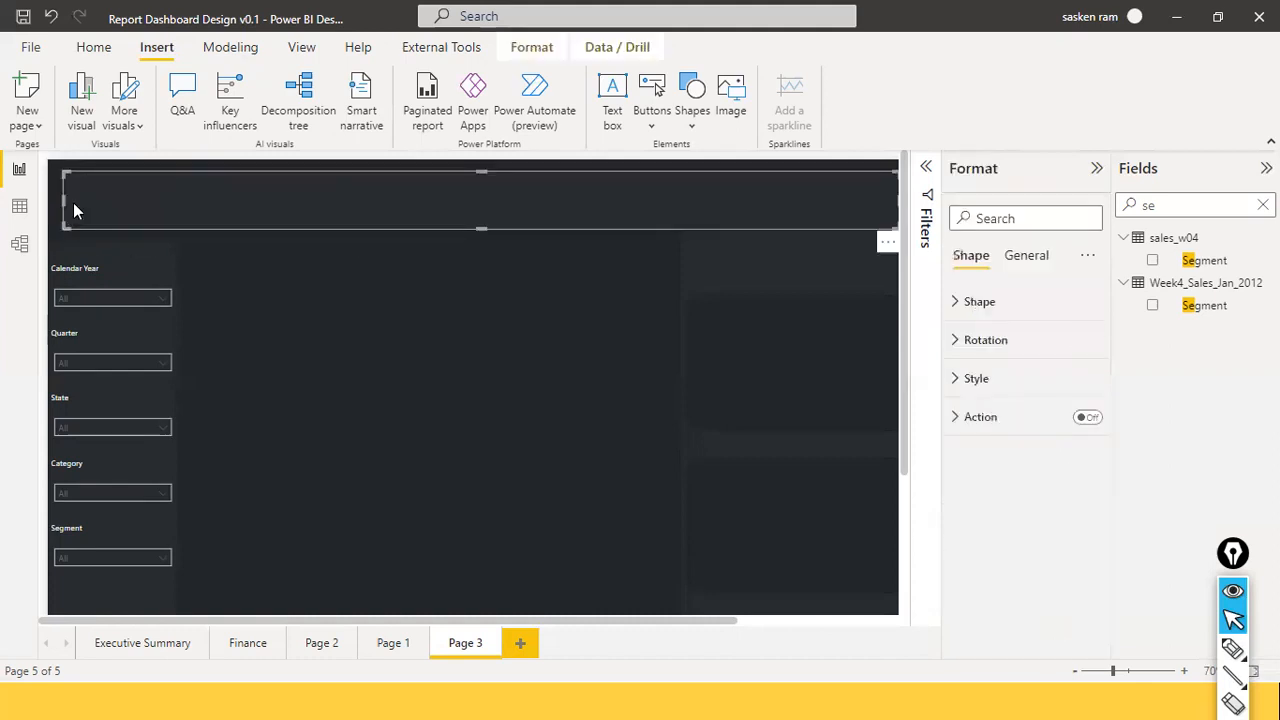
left_click(482, 409)
left_click(153, 204)
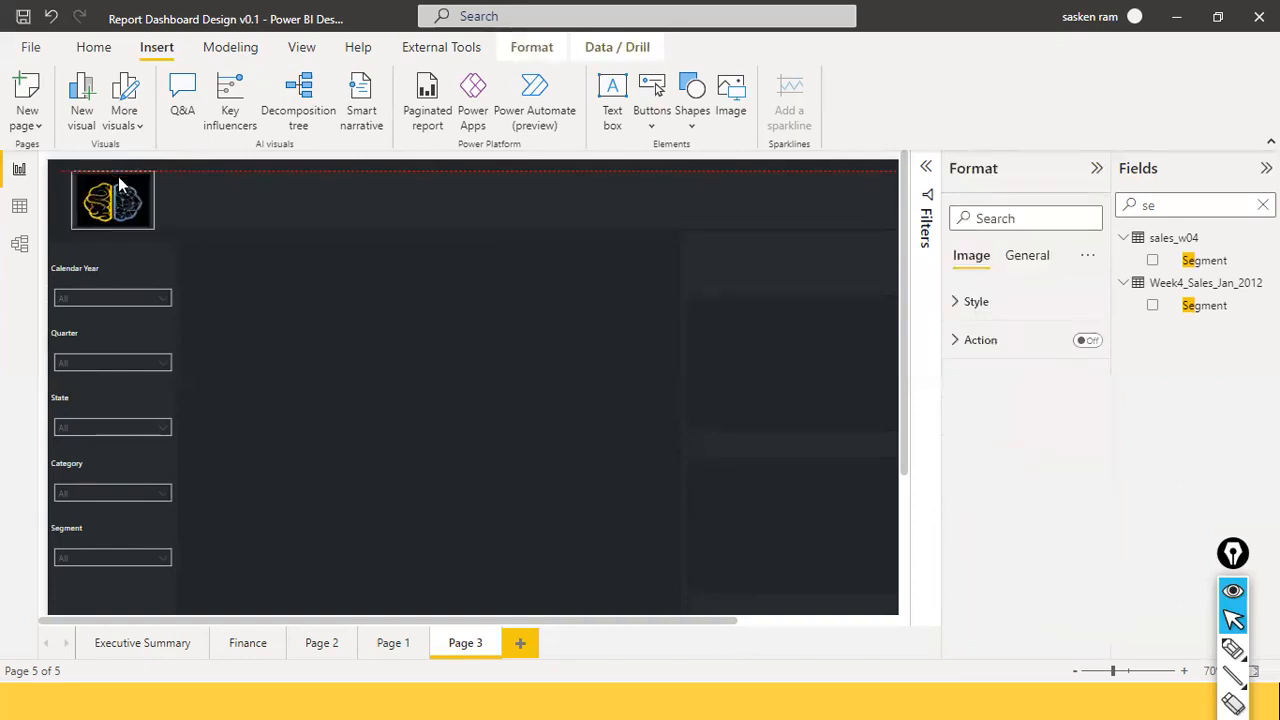
left_click(304, 316)
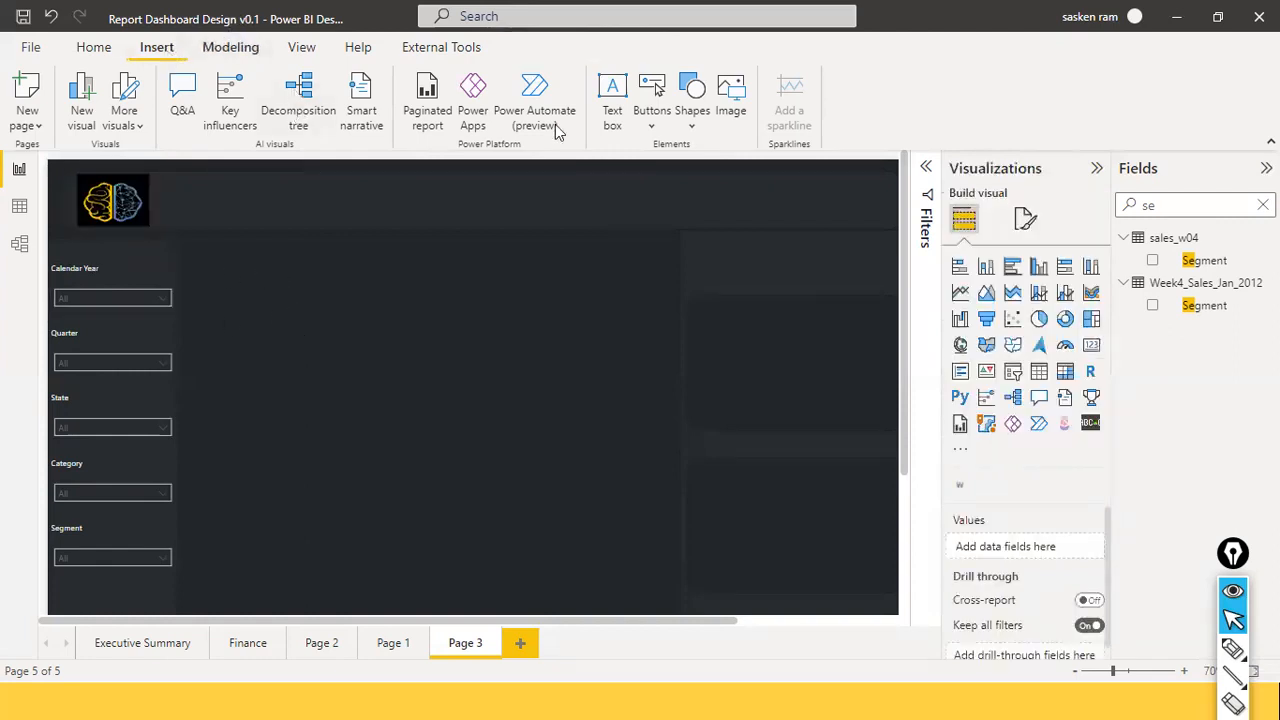
left_click(612, 98)
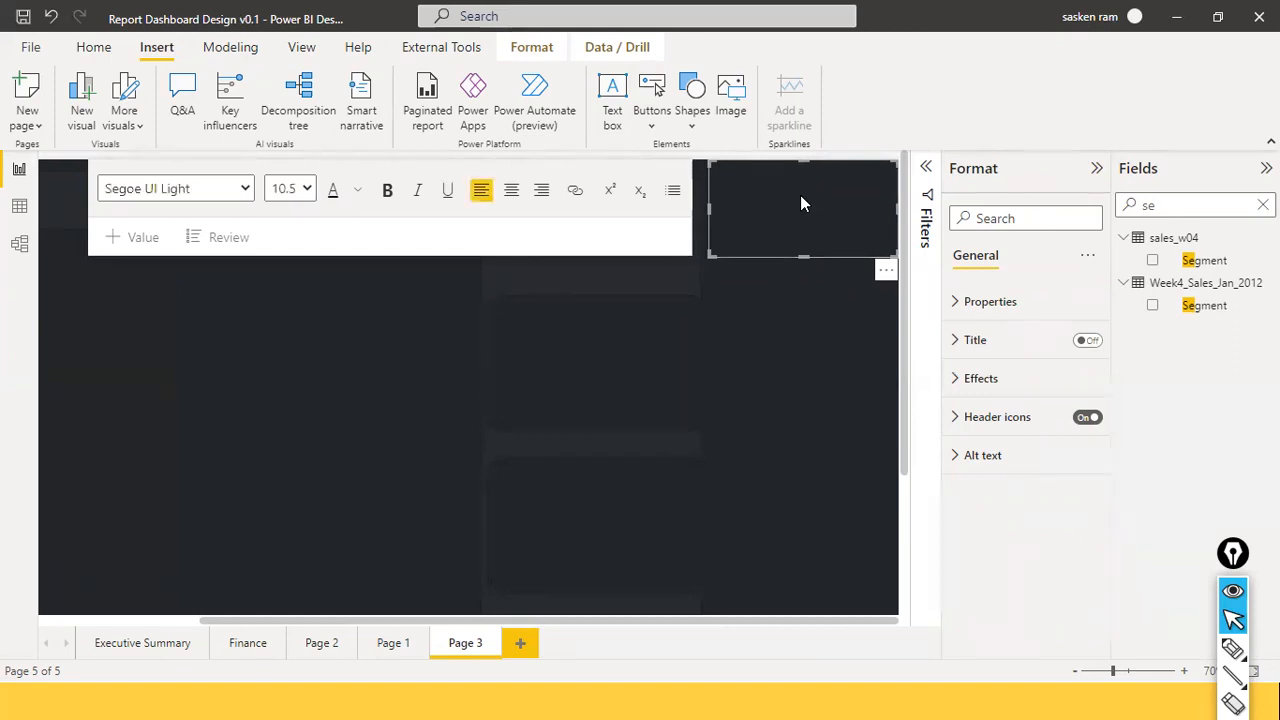
Make the text box's 'Sales' text white at font size 24.
key("ctrl+a")
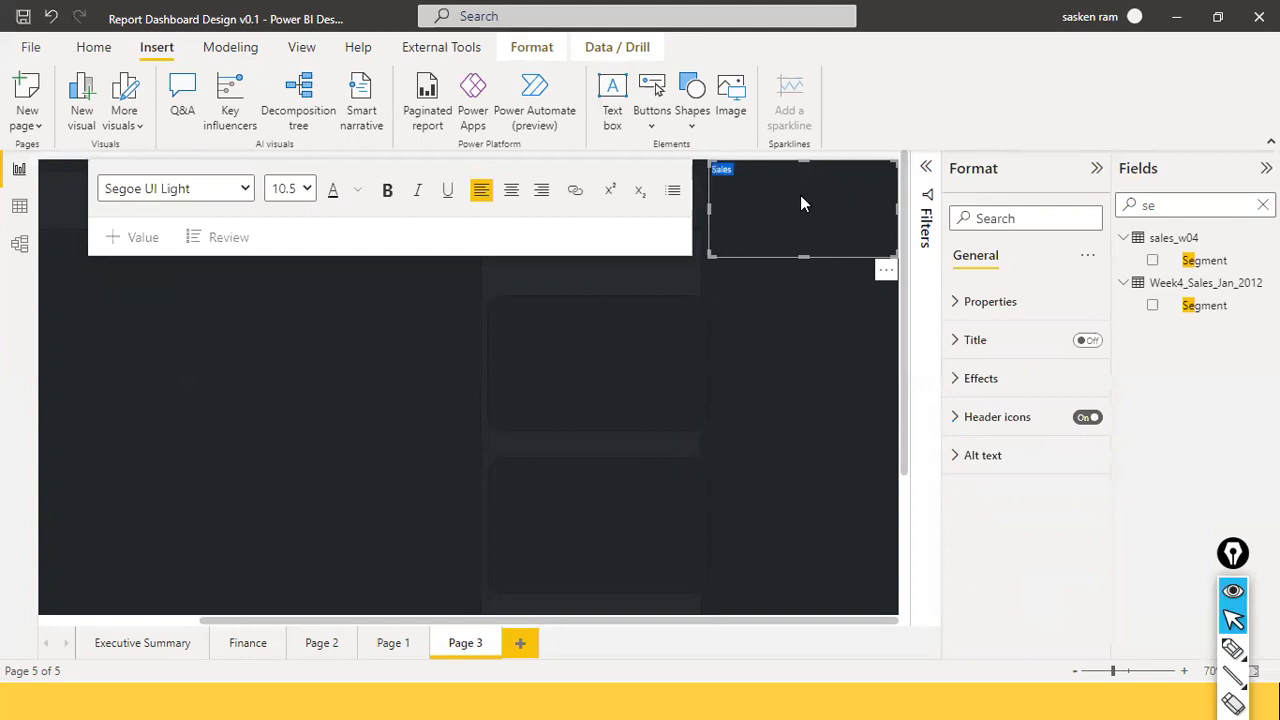
left_click(360, 195)
left_click(376, 255)
left_click(304, 192)
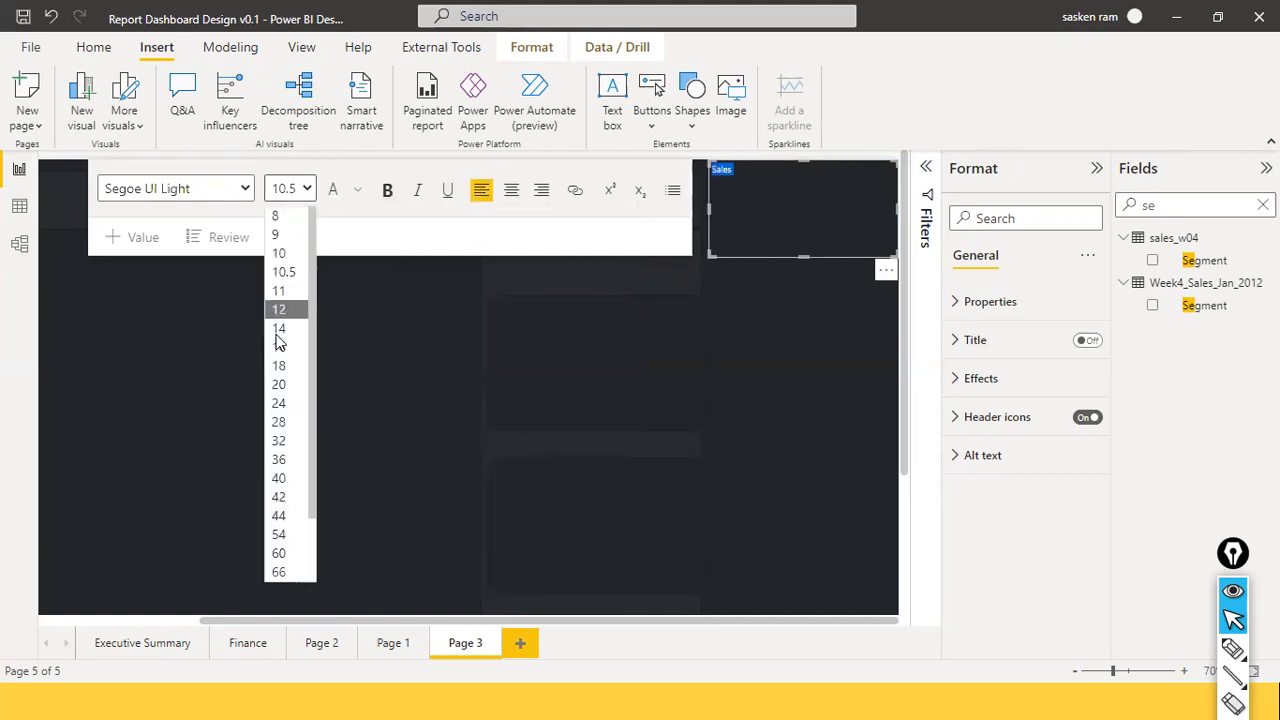
left_click(289, 404)
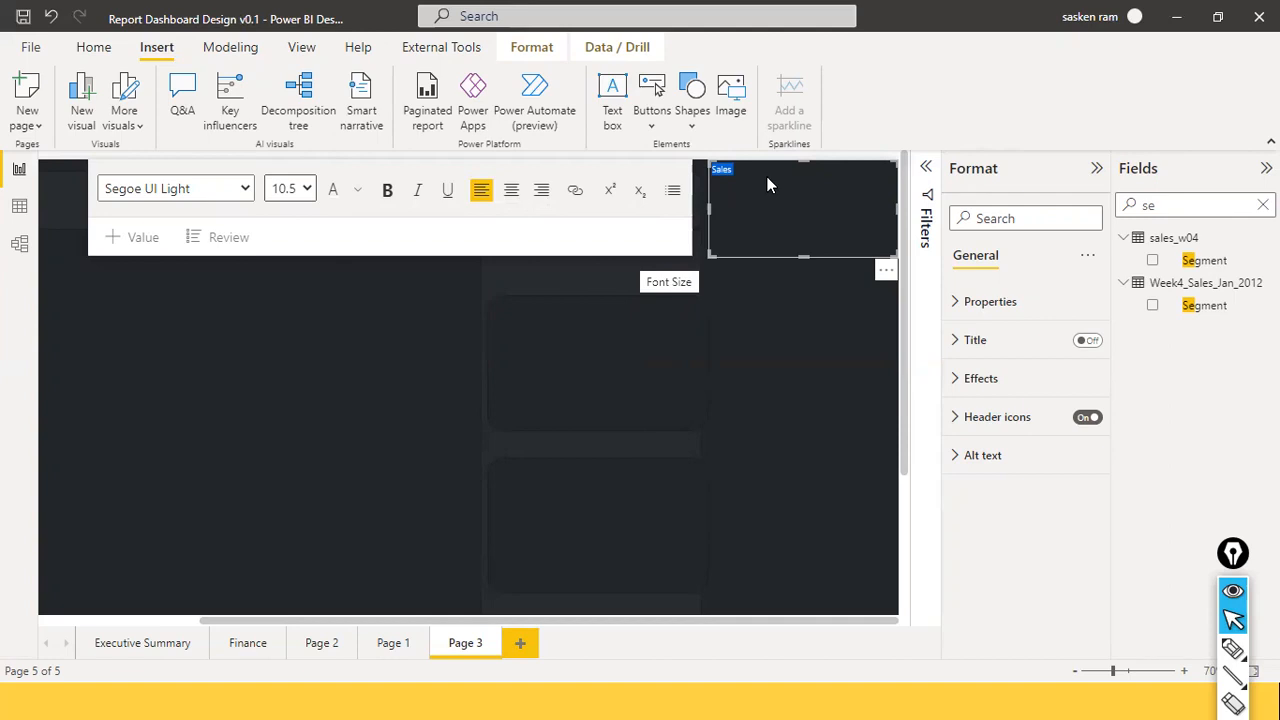
left_click(309, 190)
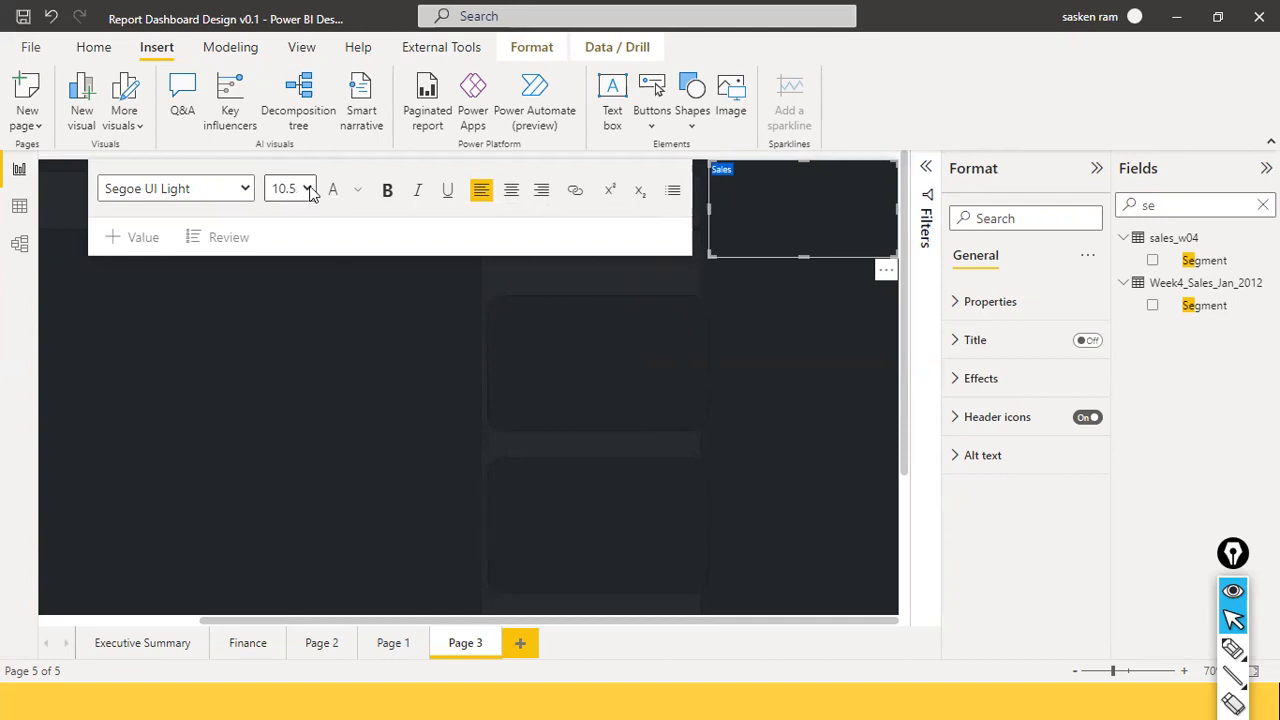
left_click(290, 415)
Complete the title as 'Sales Performance Dashboard' and make it bold.
left_click(798, 175)
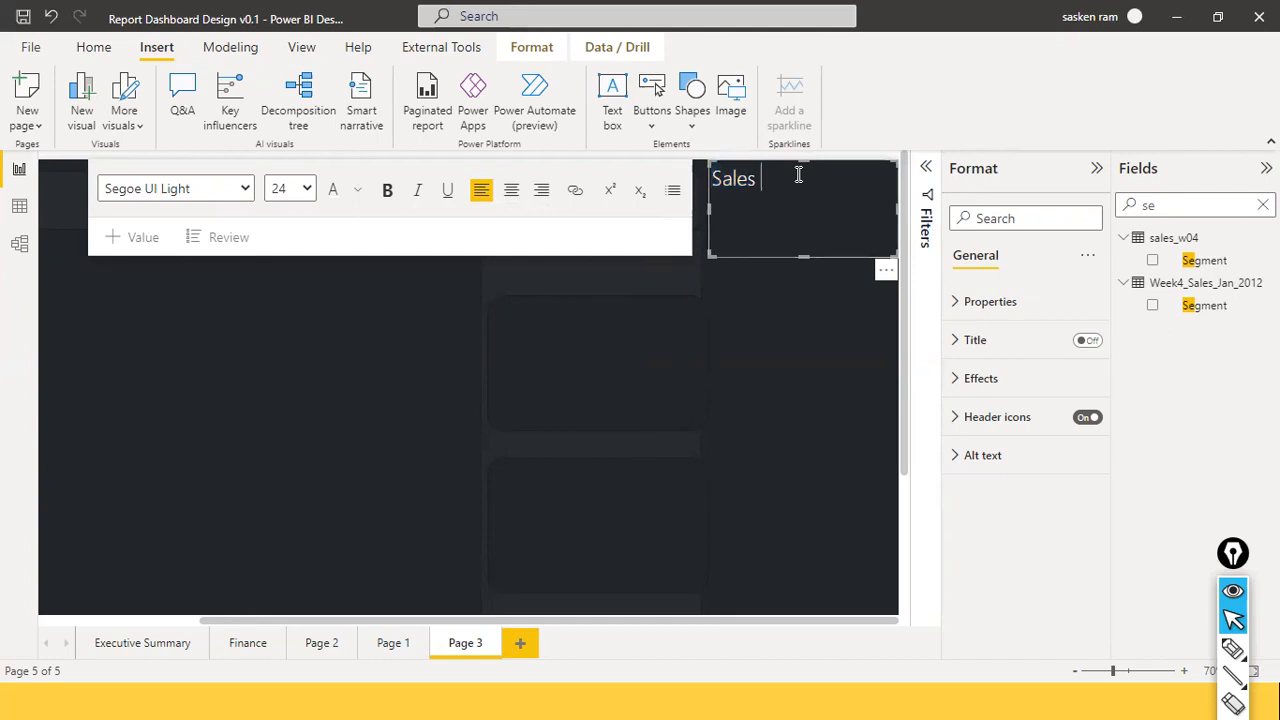
type("Performance Dashboard")
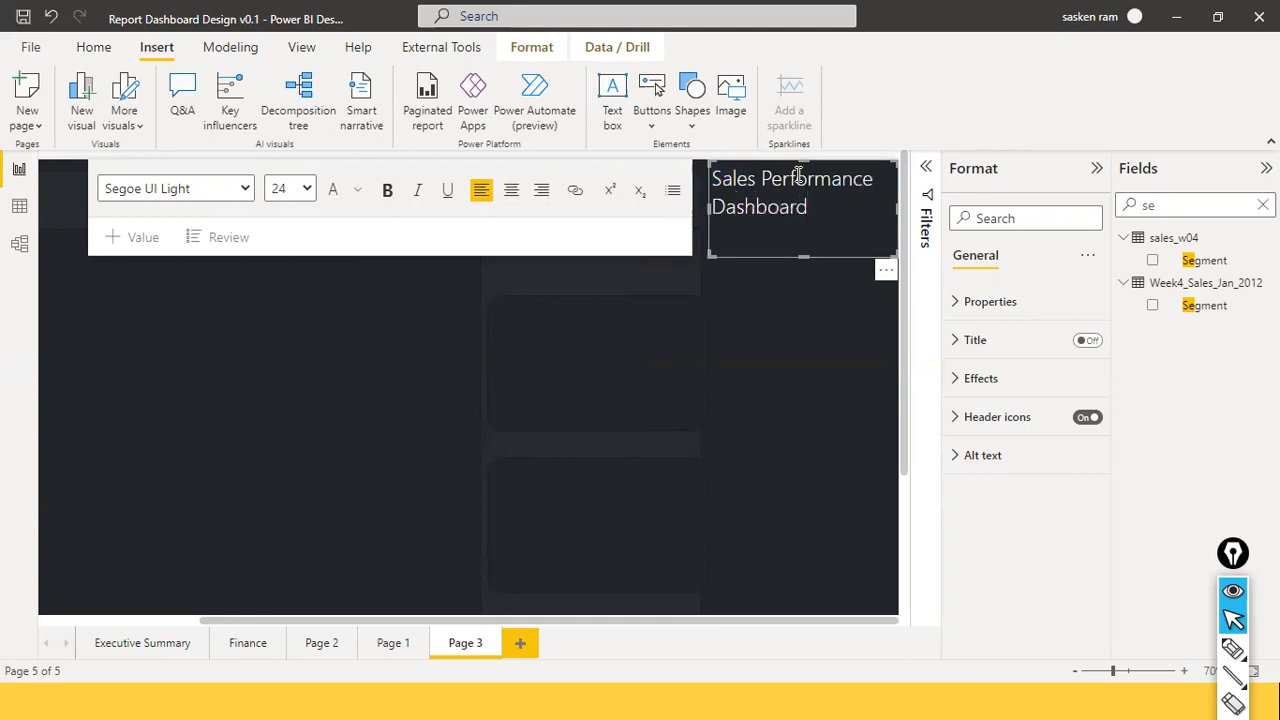
key("ctrl+a")
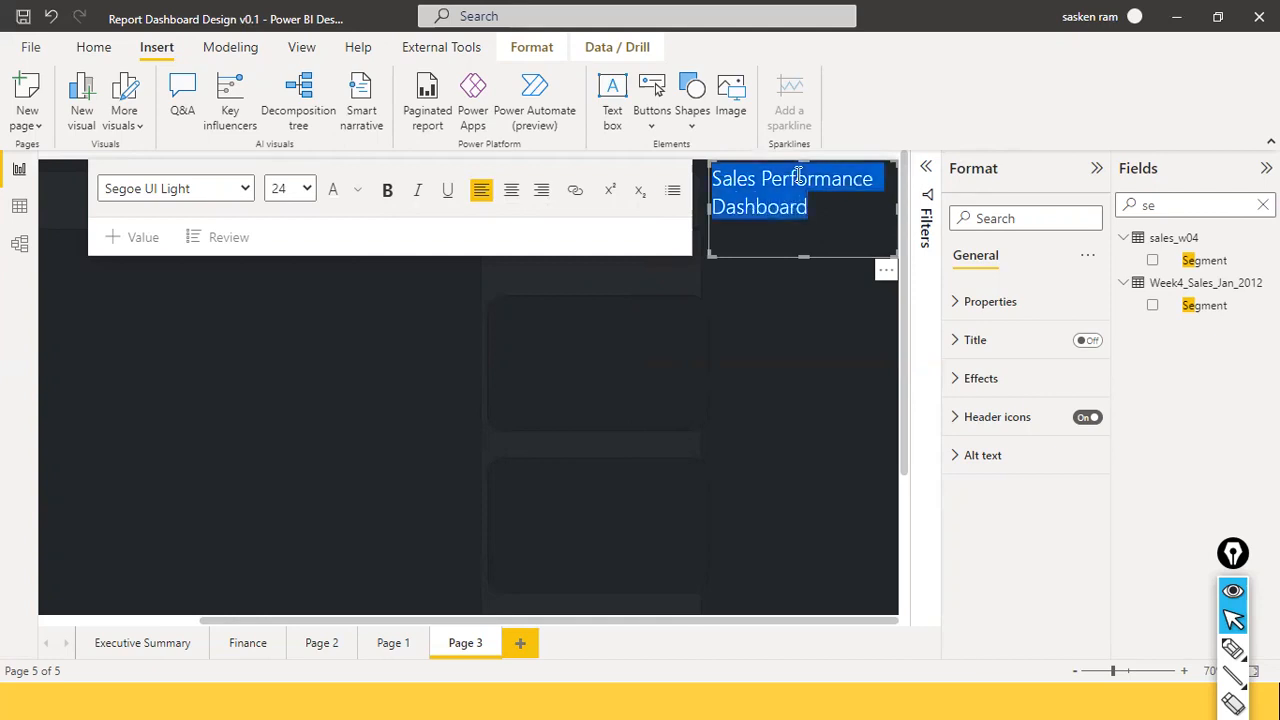
left_click(387, 190)
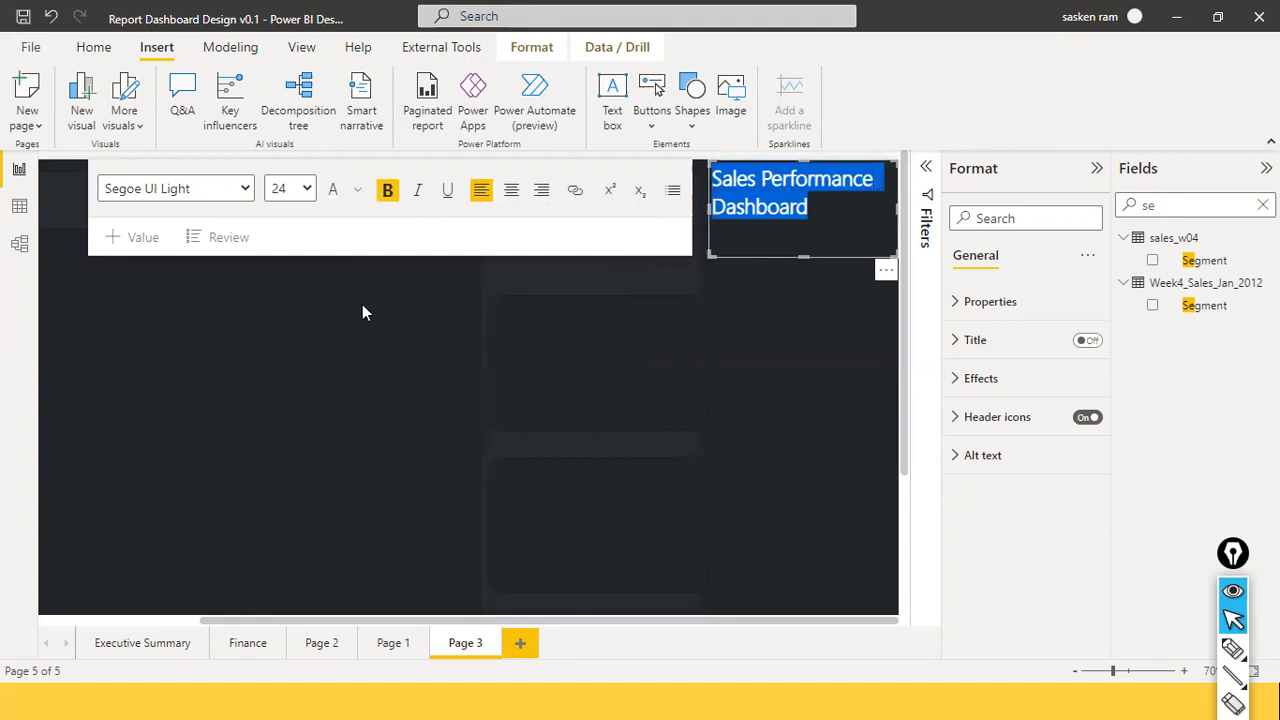
left_click(397, 488)
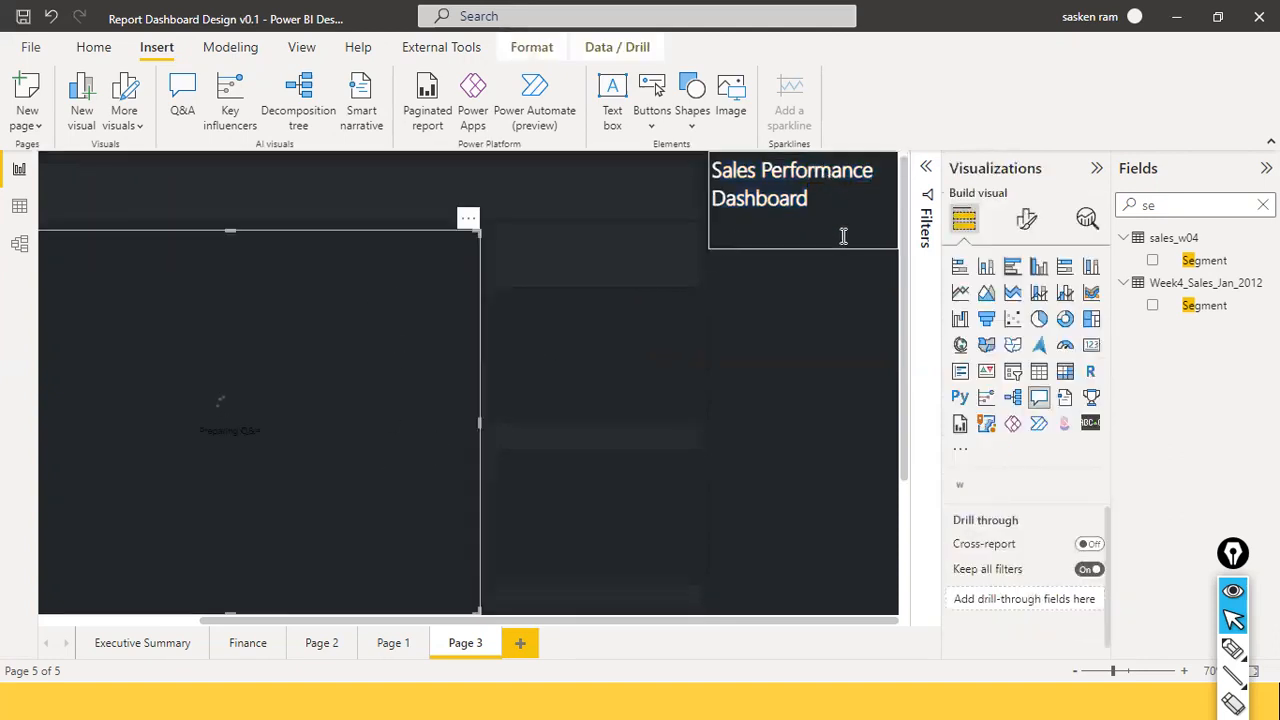
Remove the stray Q&A visual from the left of Page 3.
left_click(803, 241)
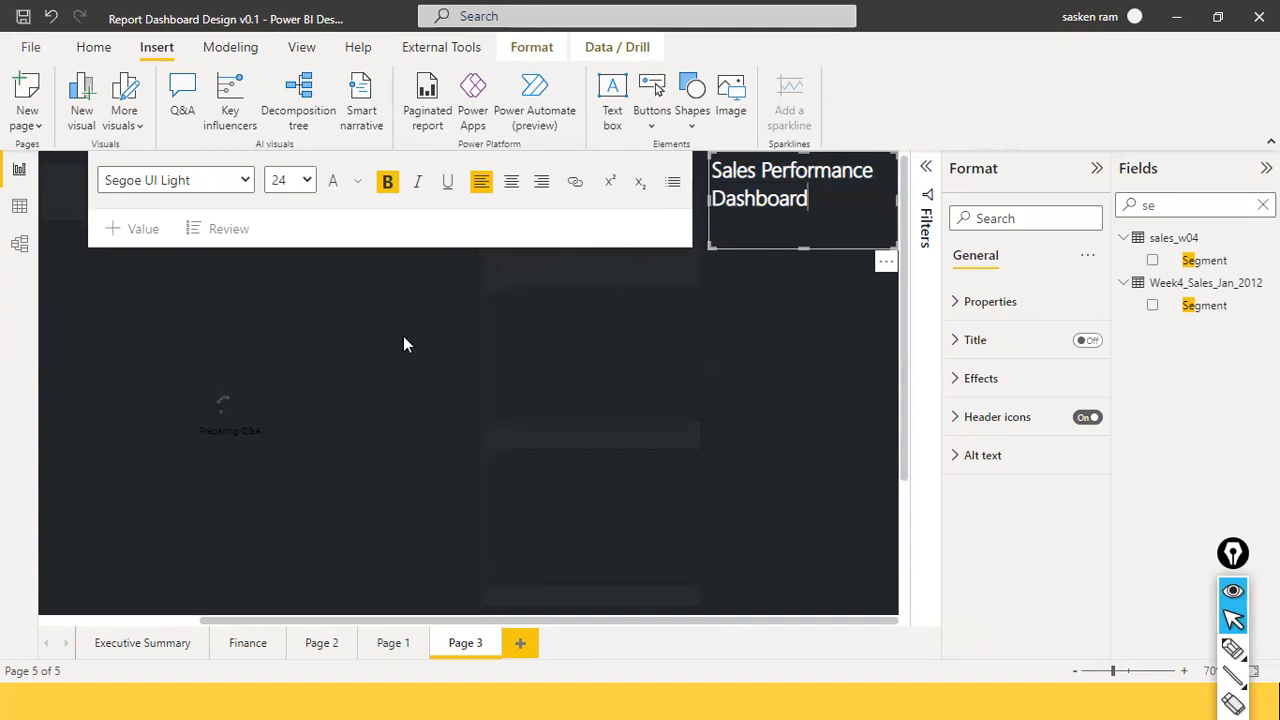
left_click(113, 290)
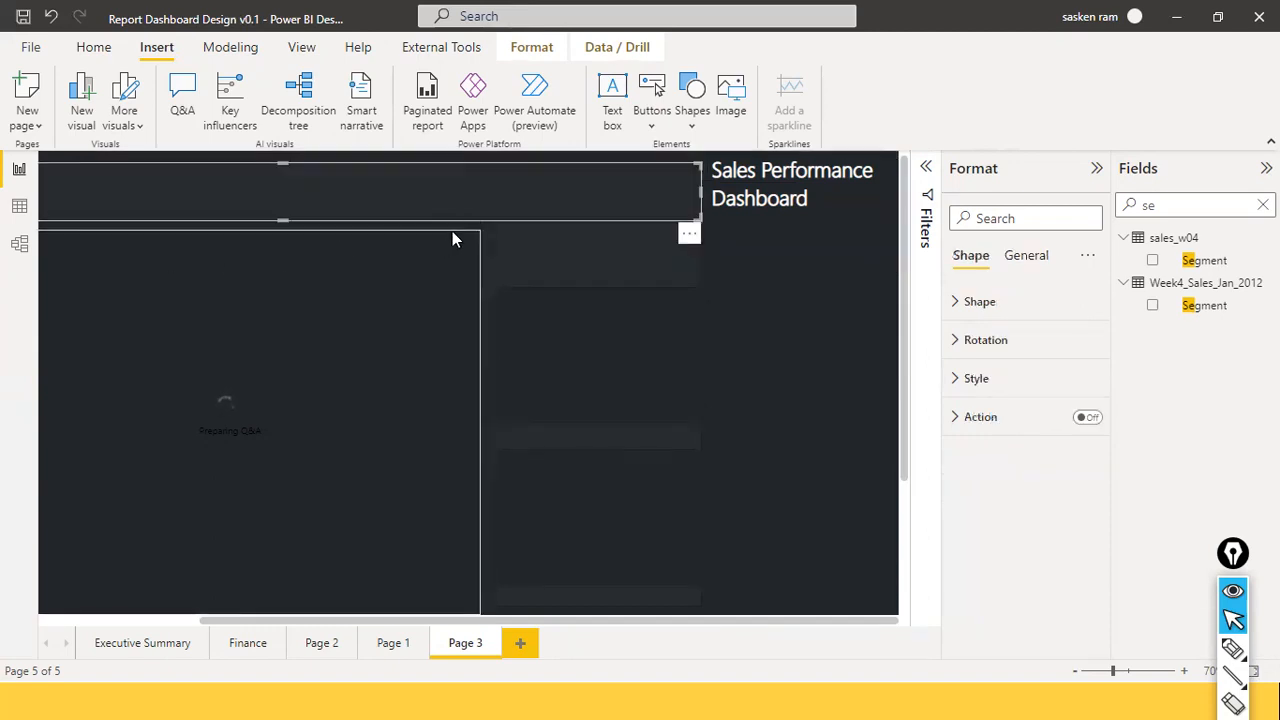
left_click(292, 234)
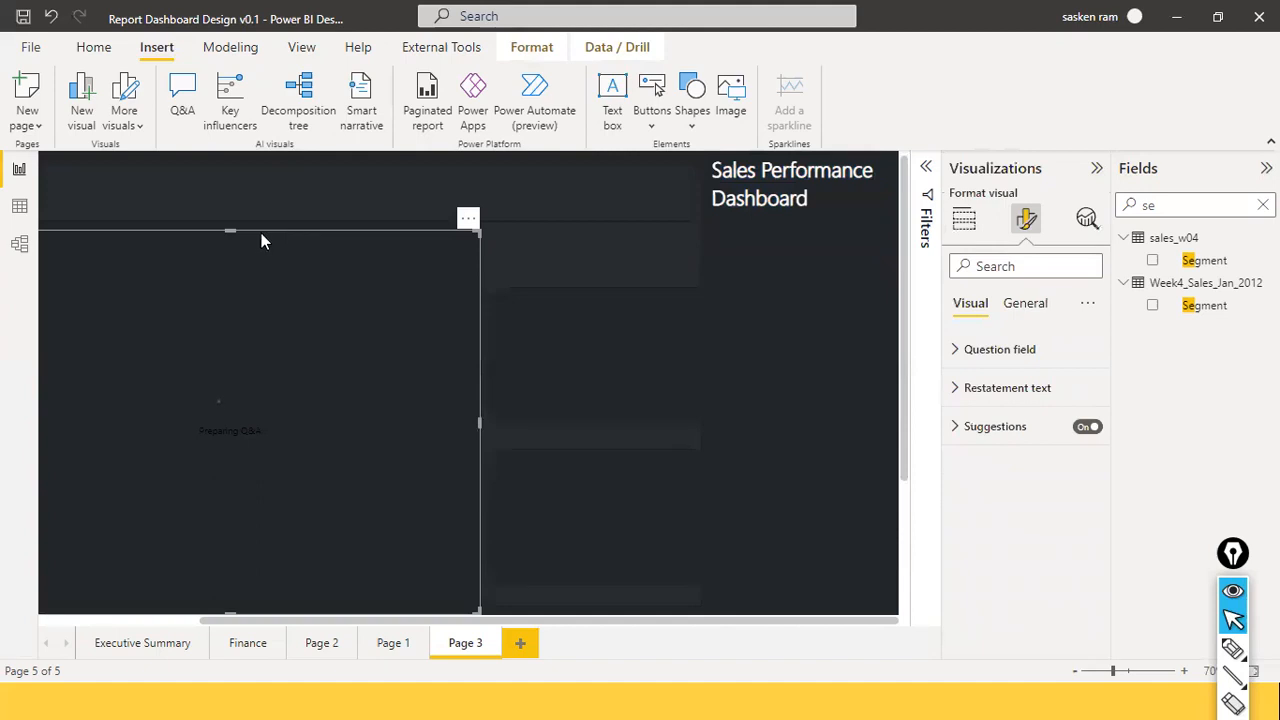
left_click_drag(231, 231, 230, 330)
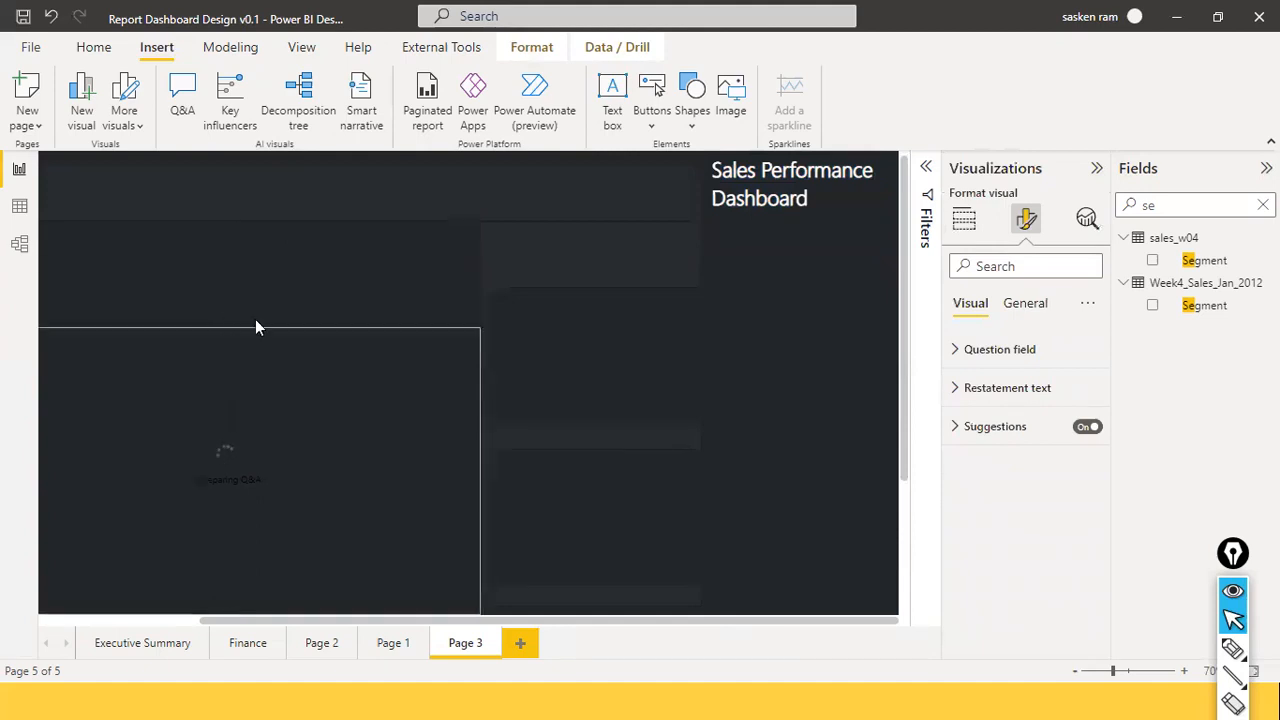
left_click(467, 320)
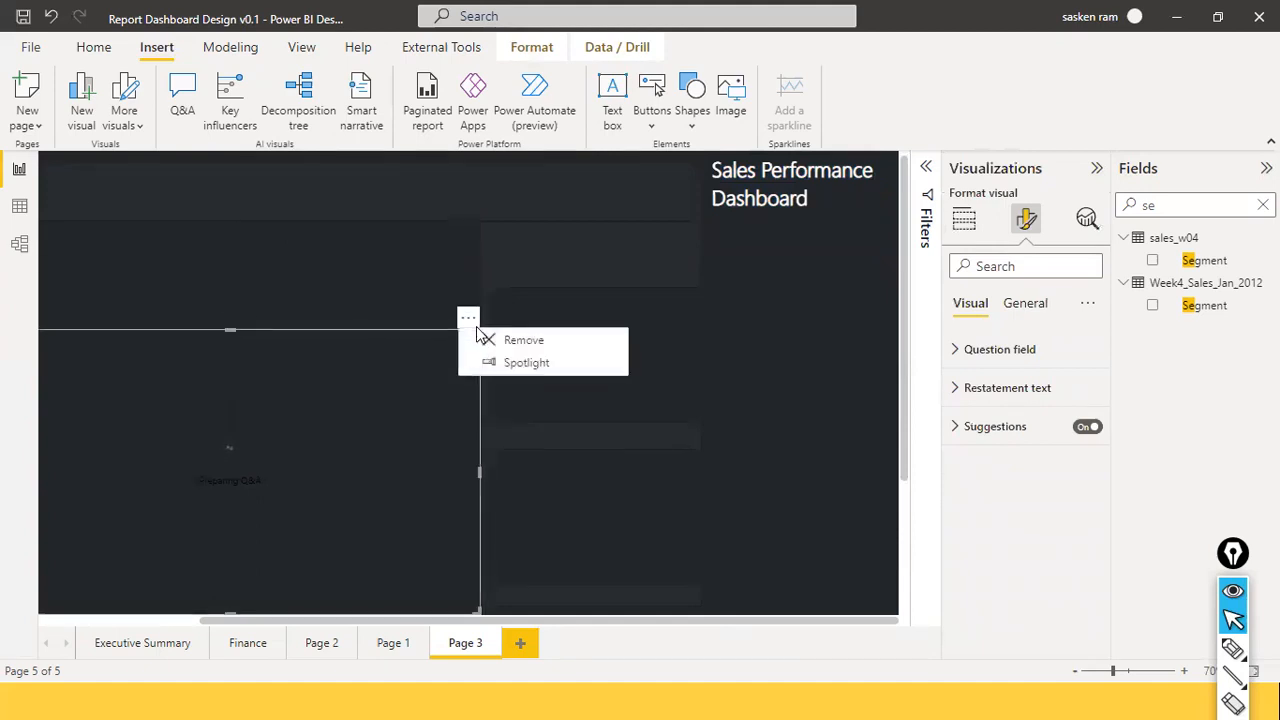
left_click(540, 341)
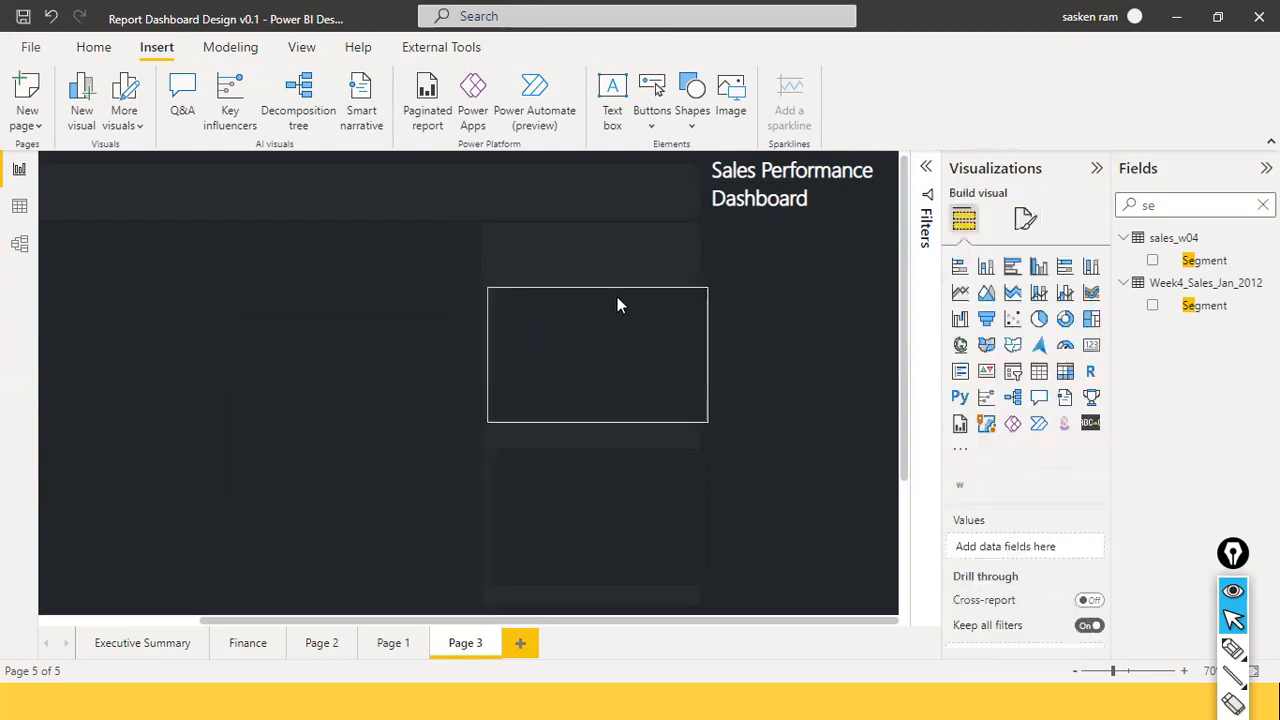
Move the title text box to the top-left, next to the logo.
left_click(796, 242)
left_click_drag(796, 243, 457, 214)
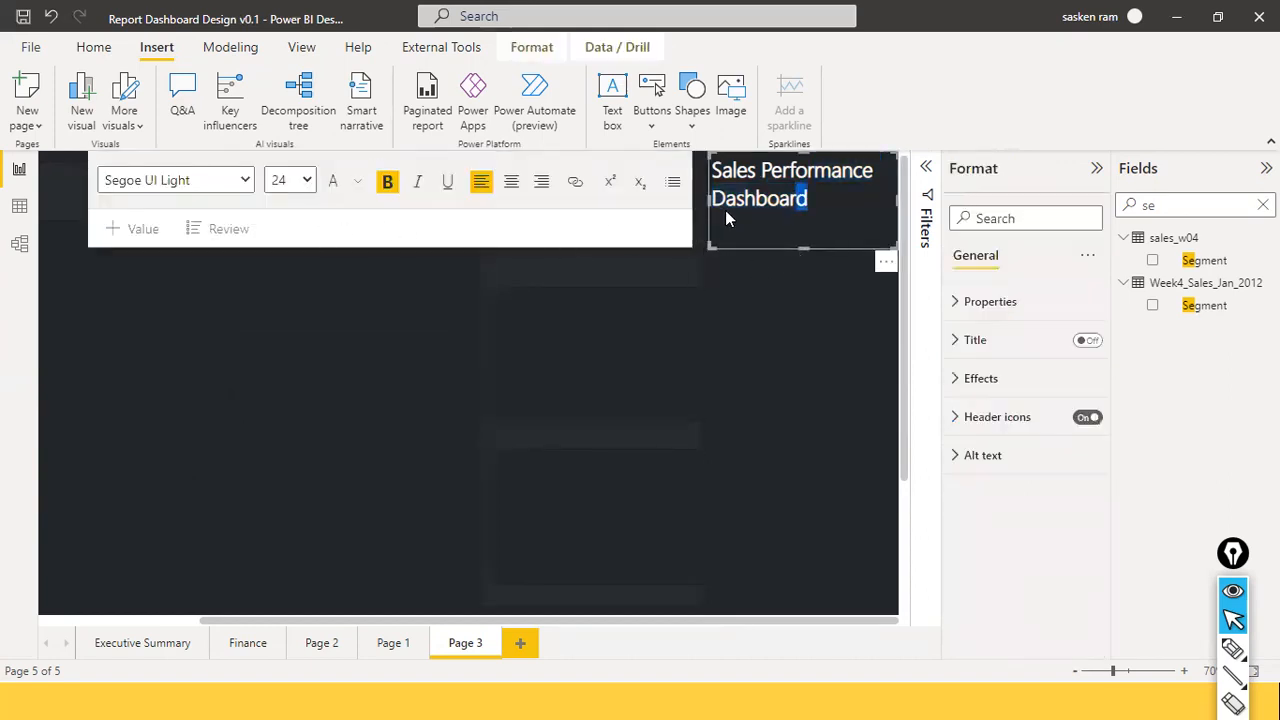
left_click_drag(708, 201, 193, 154)
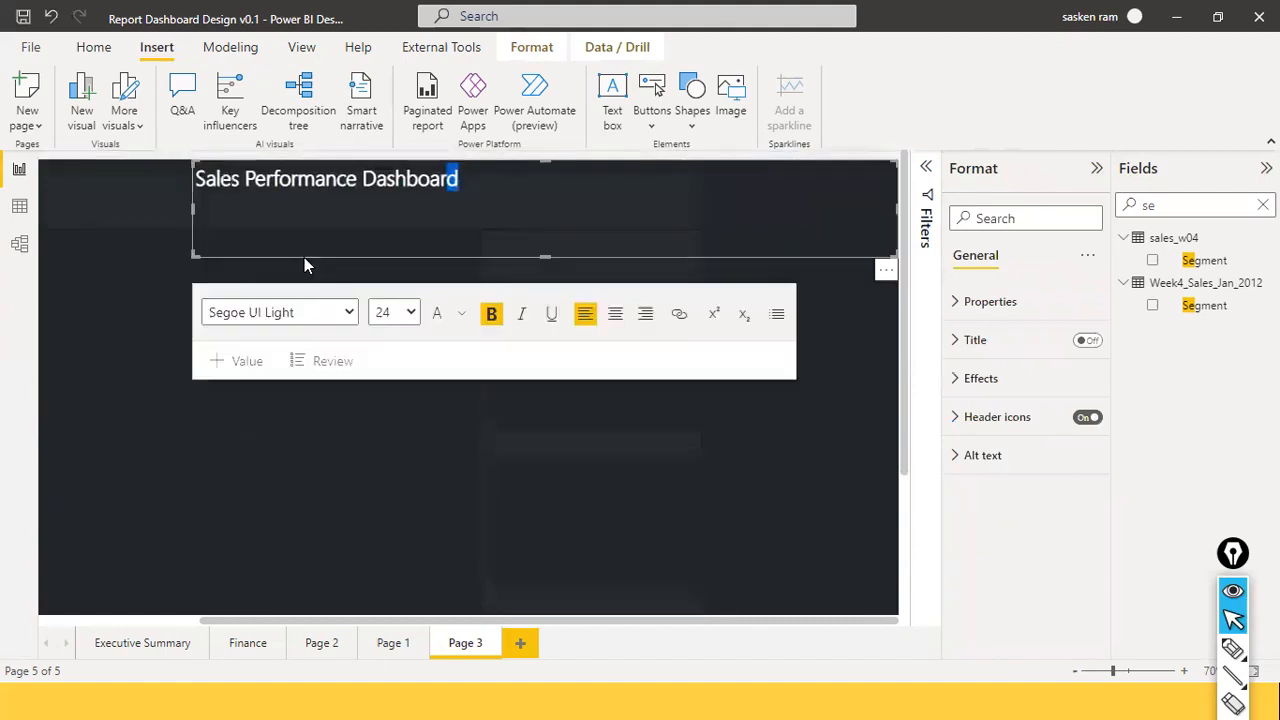
left_click_drag(311, 263, 154, 290)
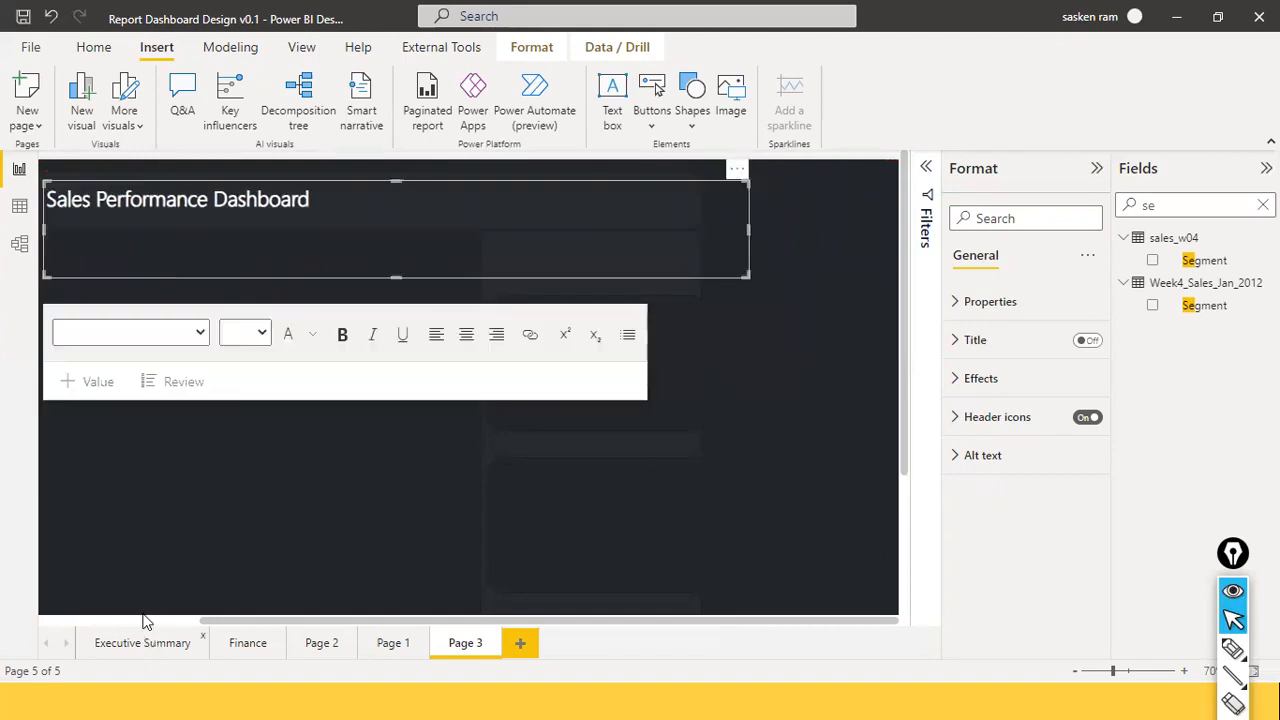
left_click_drag(226, 615, 80, 608)
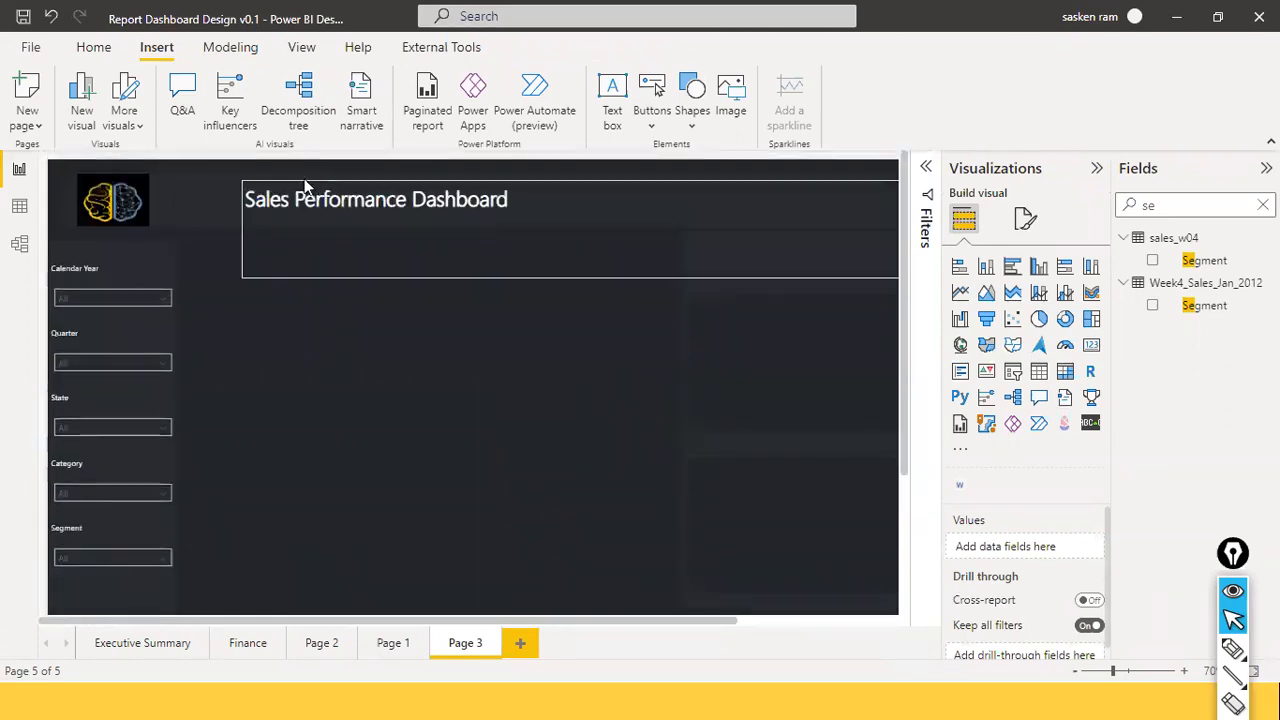
left_click_drag(247, 172, 262, 200)
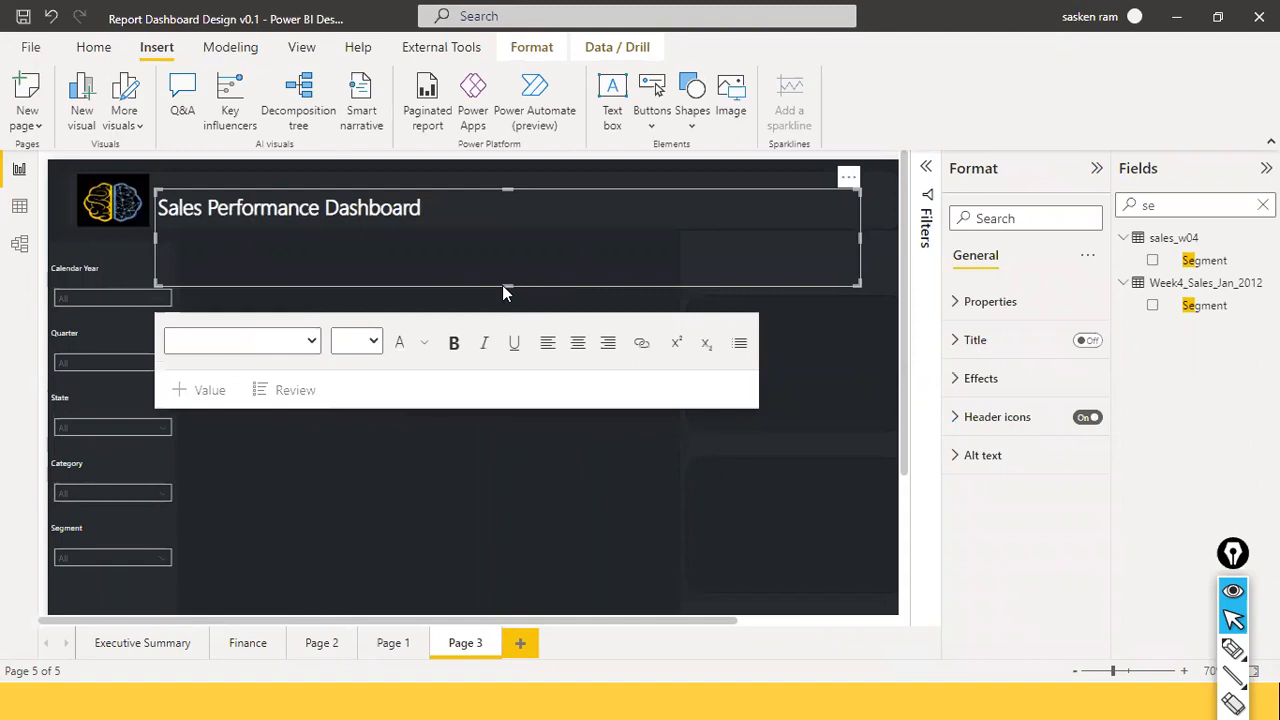
Shrink the title box to fit its text and level it with the logo.
left_click_drag(495, 258, 499, 220)
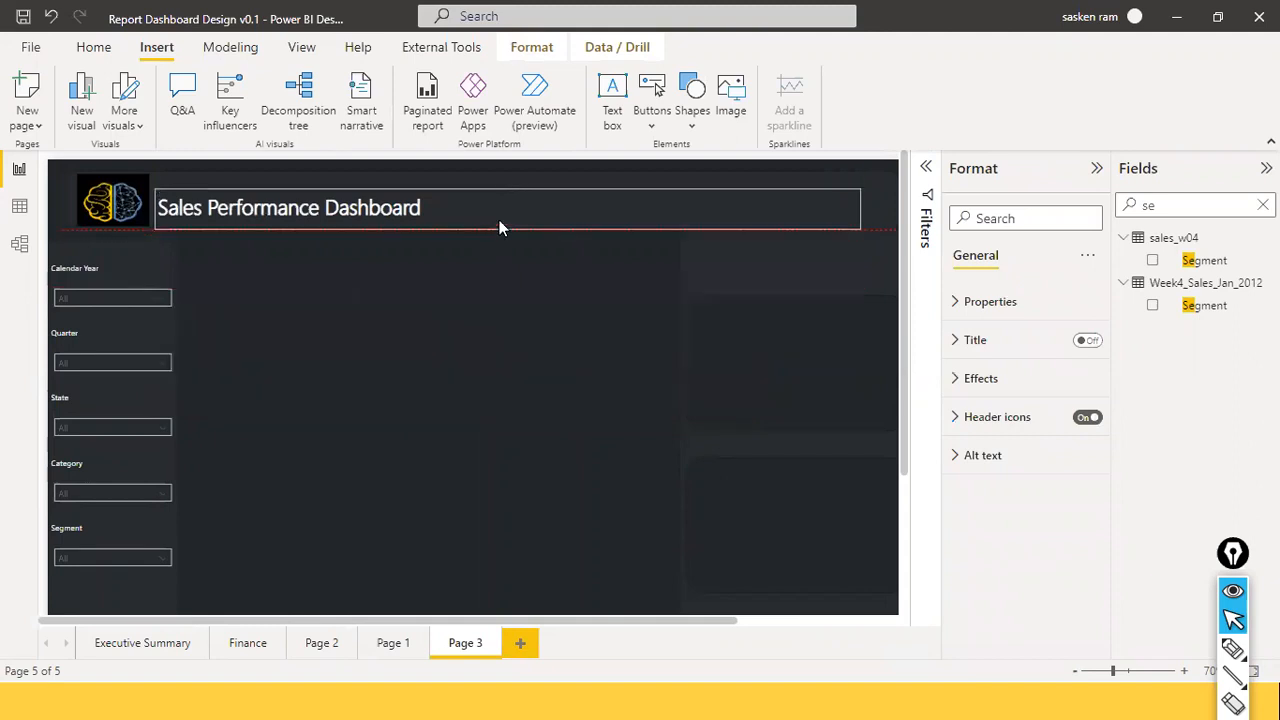
left_click(439, 196)
left_click_drag(439, 186, 555, 195)
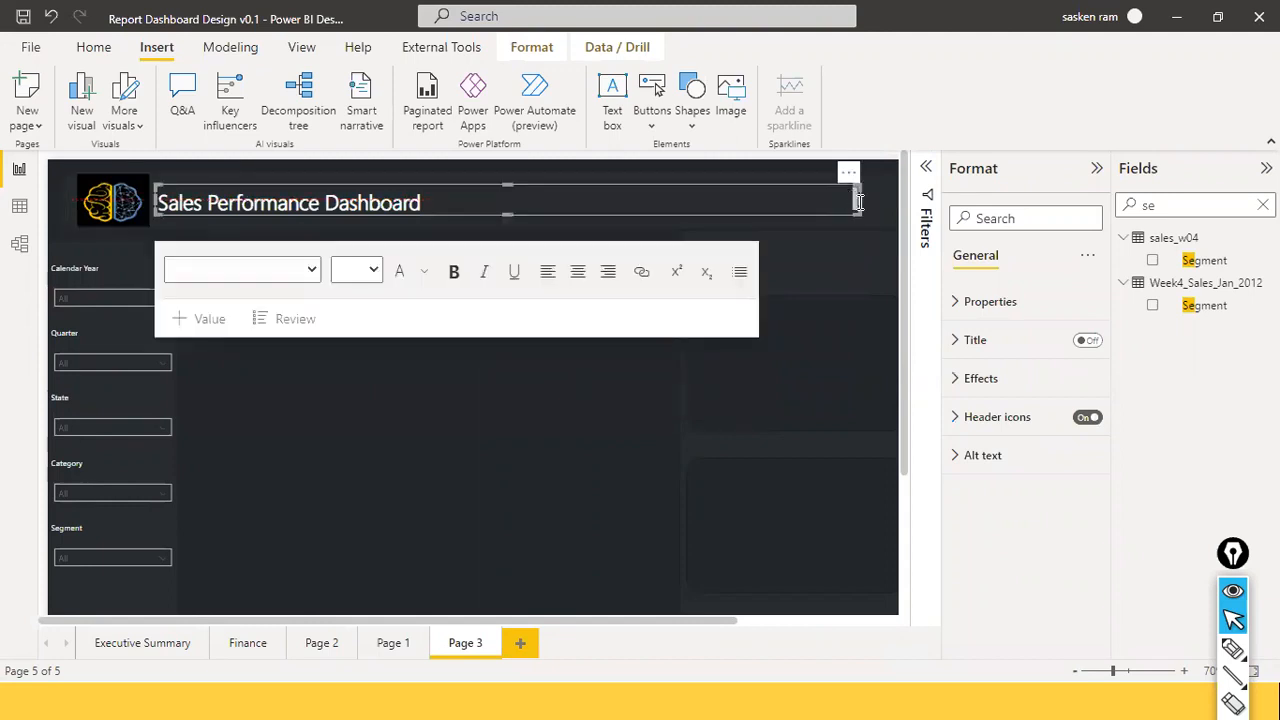
left_click_drag(861, 201, 440, 185)
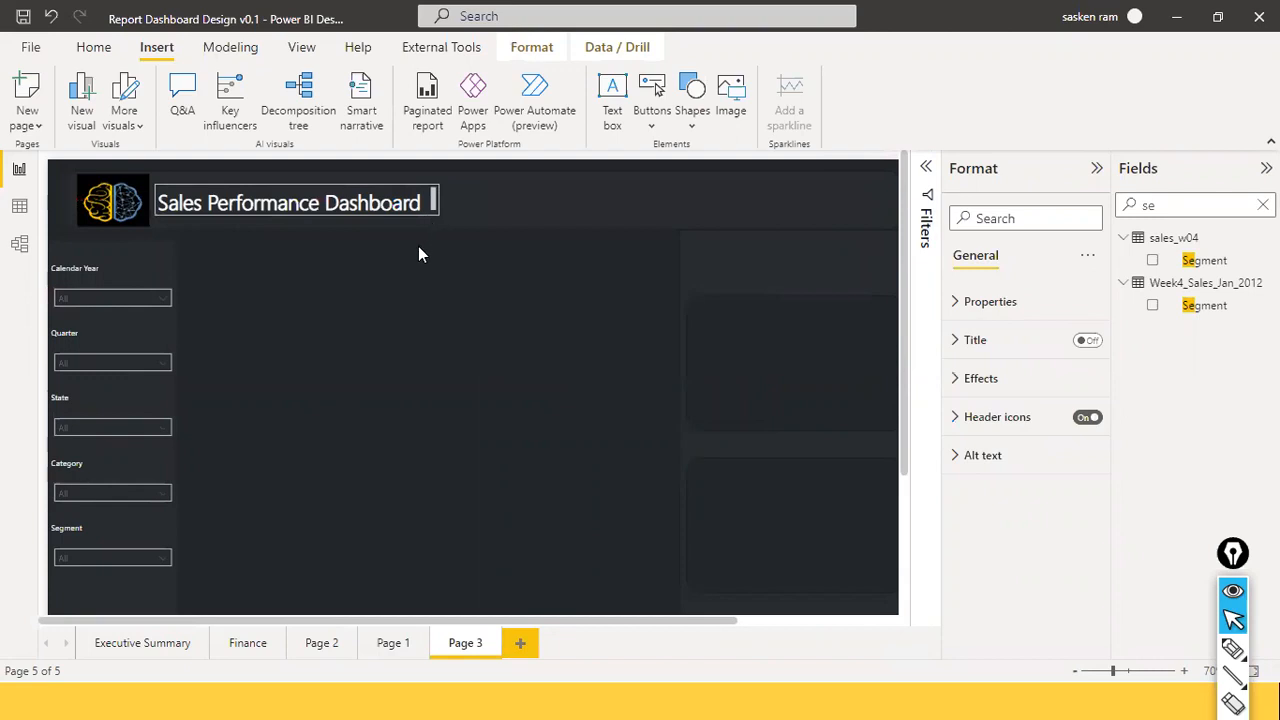
left_click(369, 206)
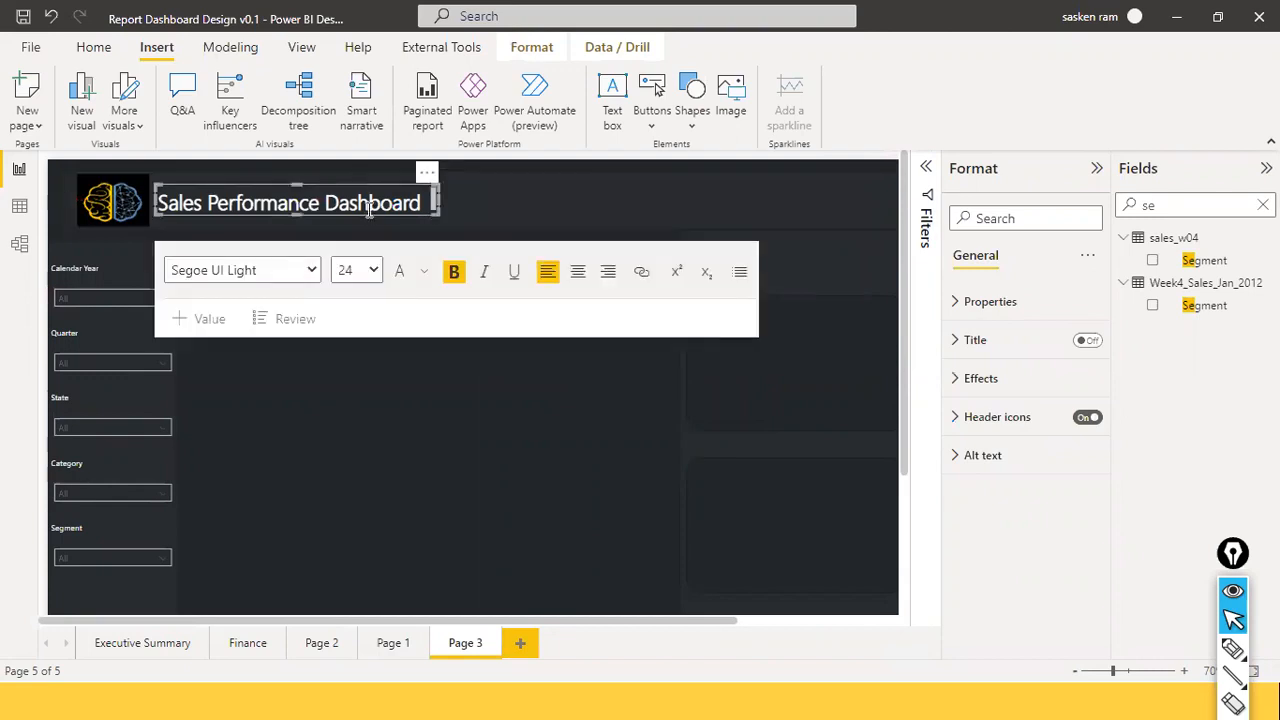
Set the title to 28 pt and widen its box so it fits on one line.
key("ctrl+a")
left_click(357, 270)
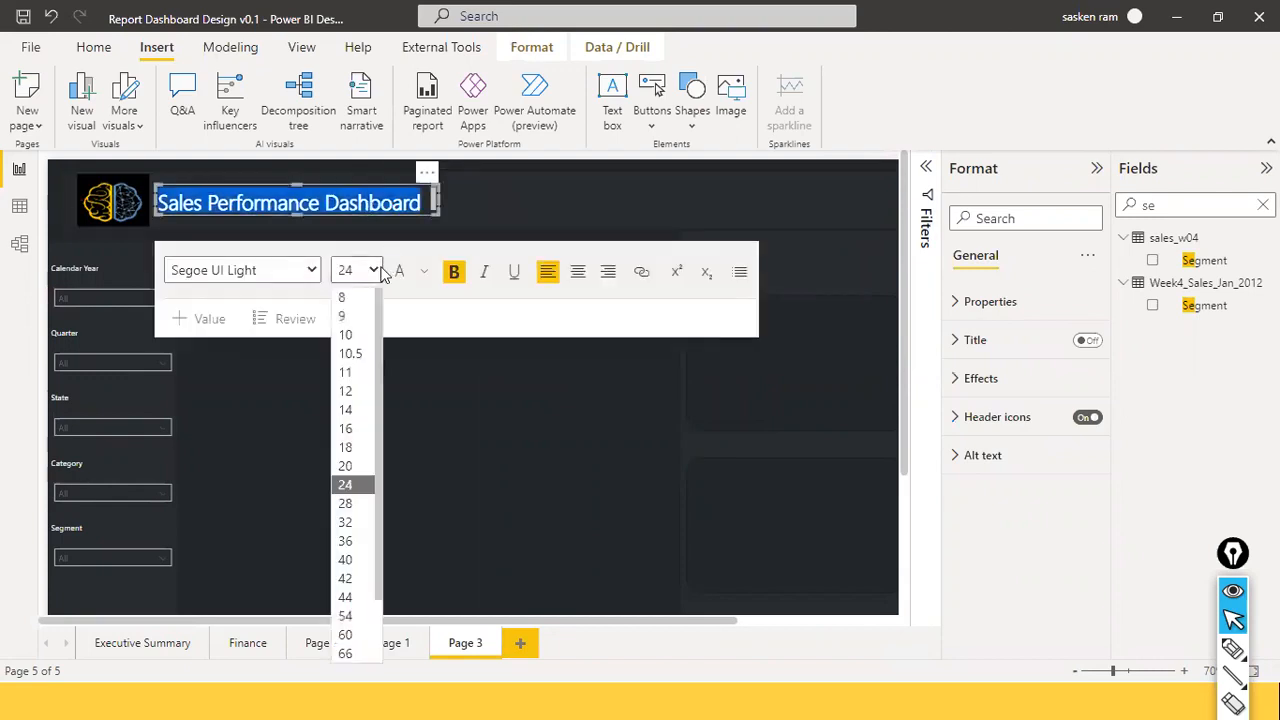
left_click(349, 503)
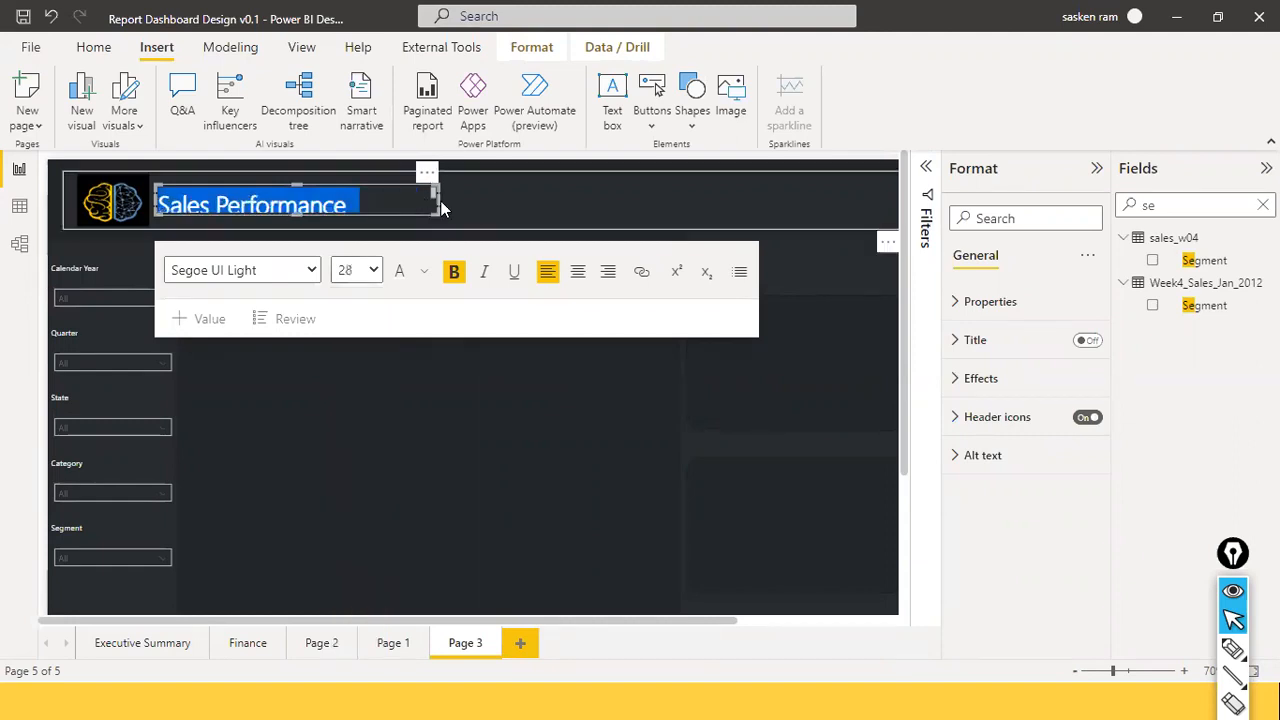
left_click_drag(437, 199, 521, 203)
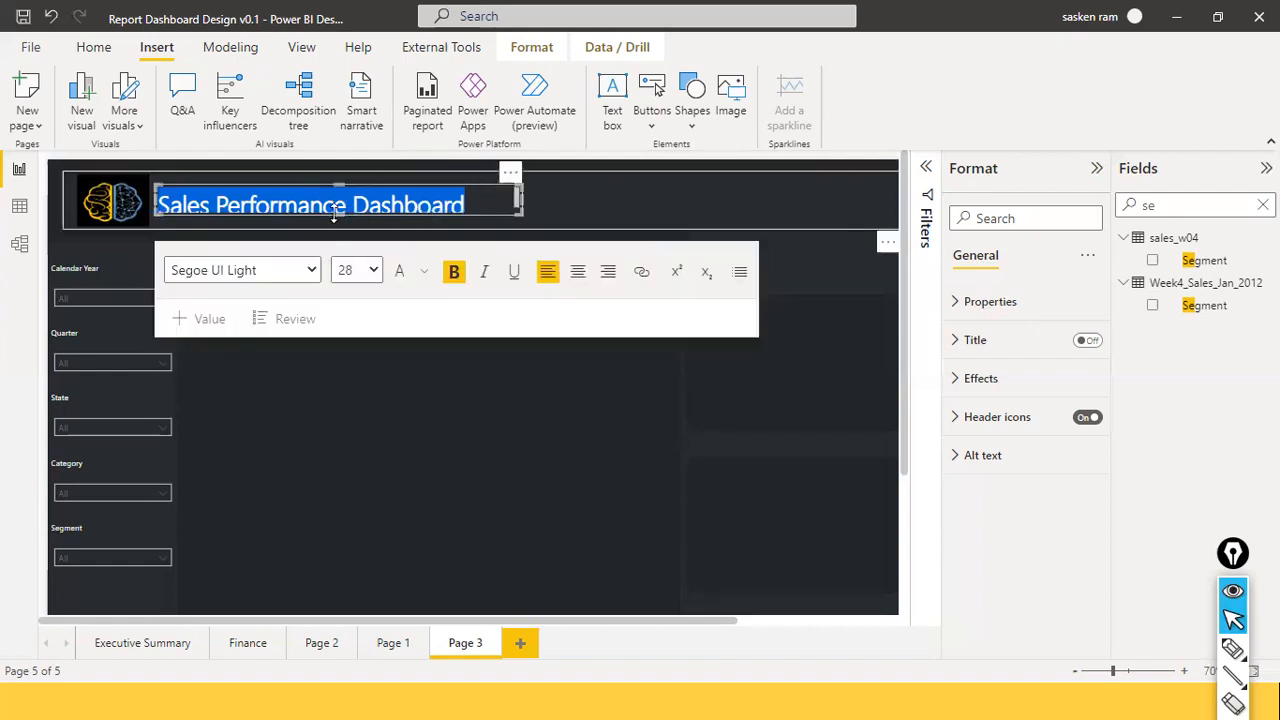
left_click_drag(334, 215, 334, 224)
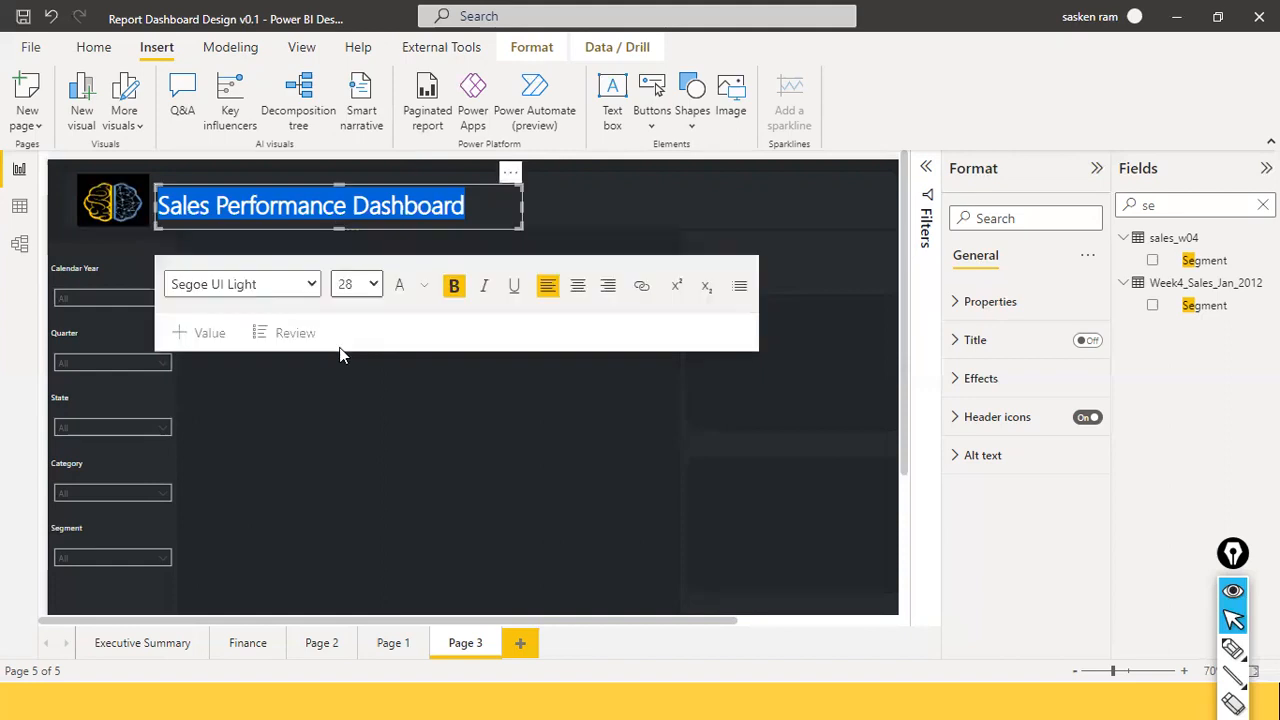
left_click(357, 393)
left_click(365, 410)
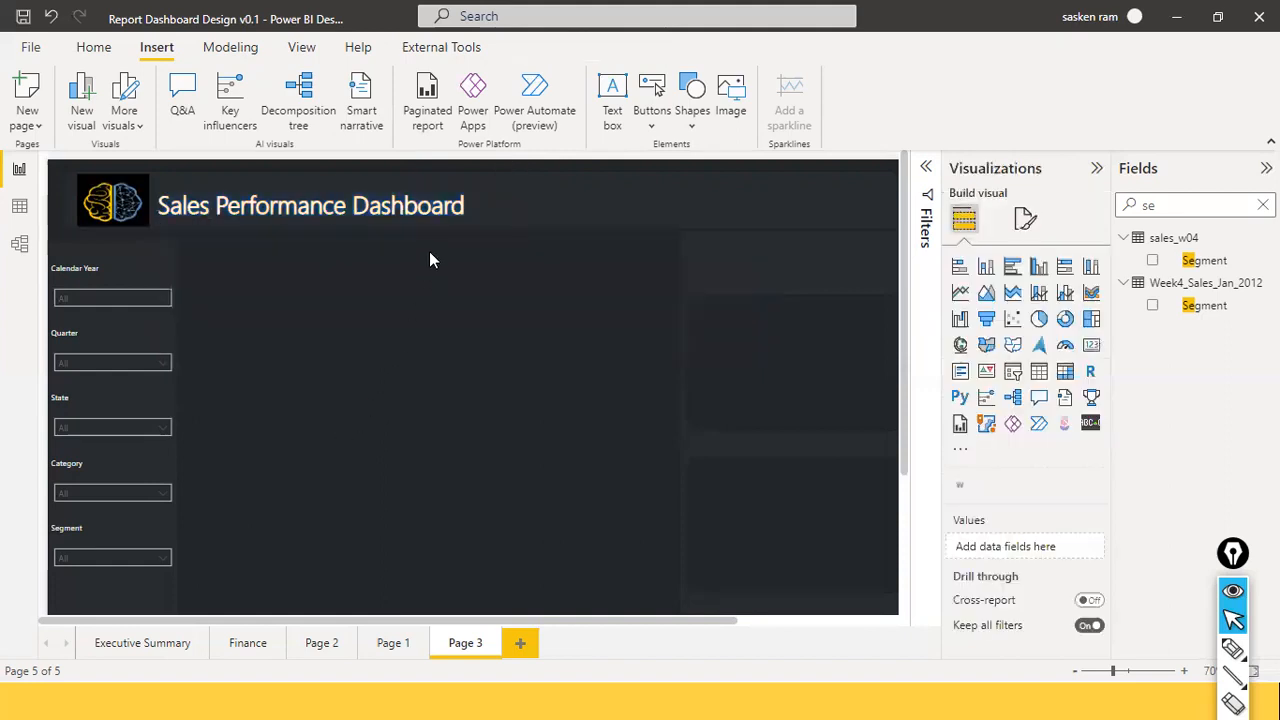
Nudge the title box with the arrow keys to align it beside the logo.
left_click(377, 183)
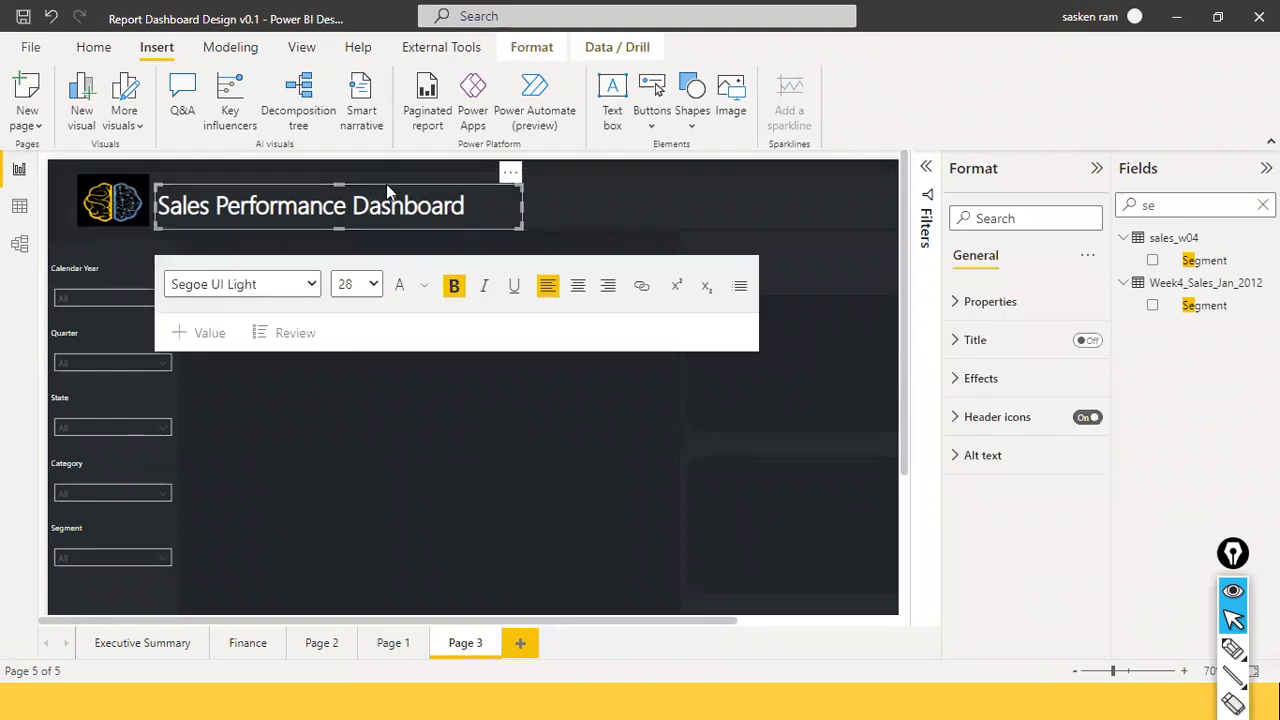
left_click(387, 185)
left_click_drag(386, 184, 386, 184)
key("Up")
key("Up")
key("Up")
key("Up")
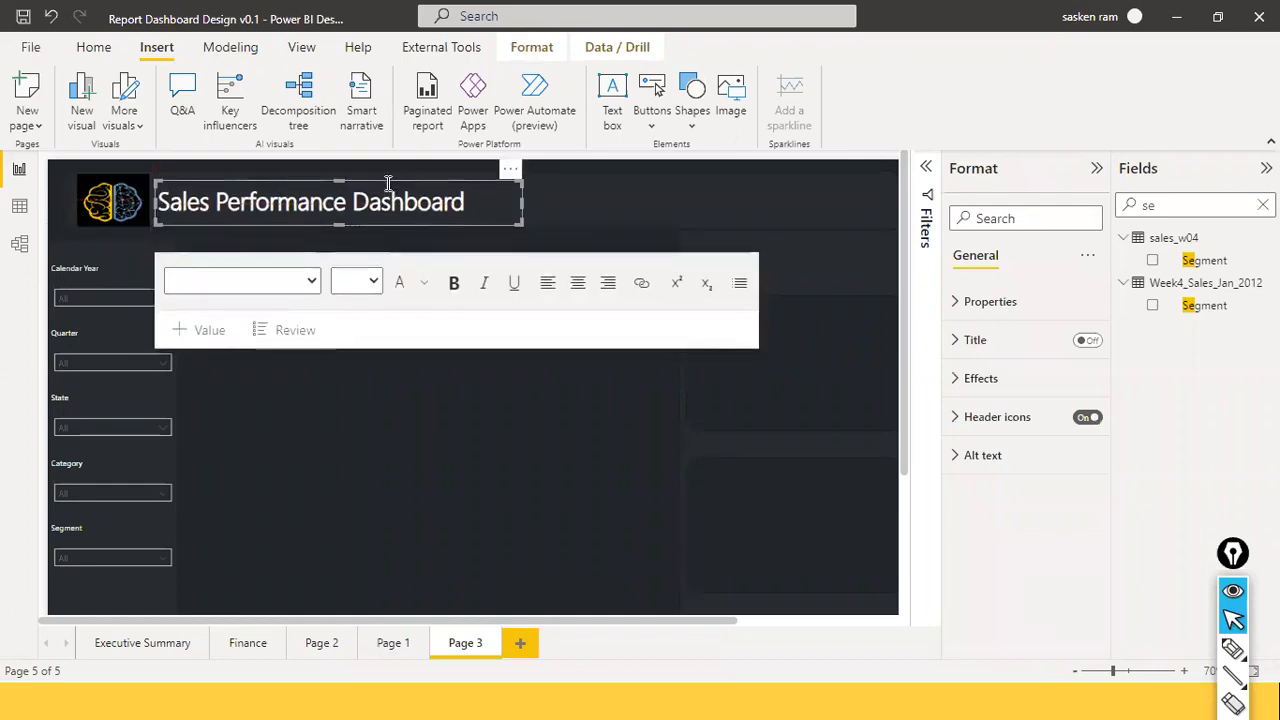
key("Down")
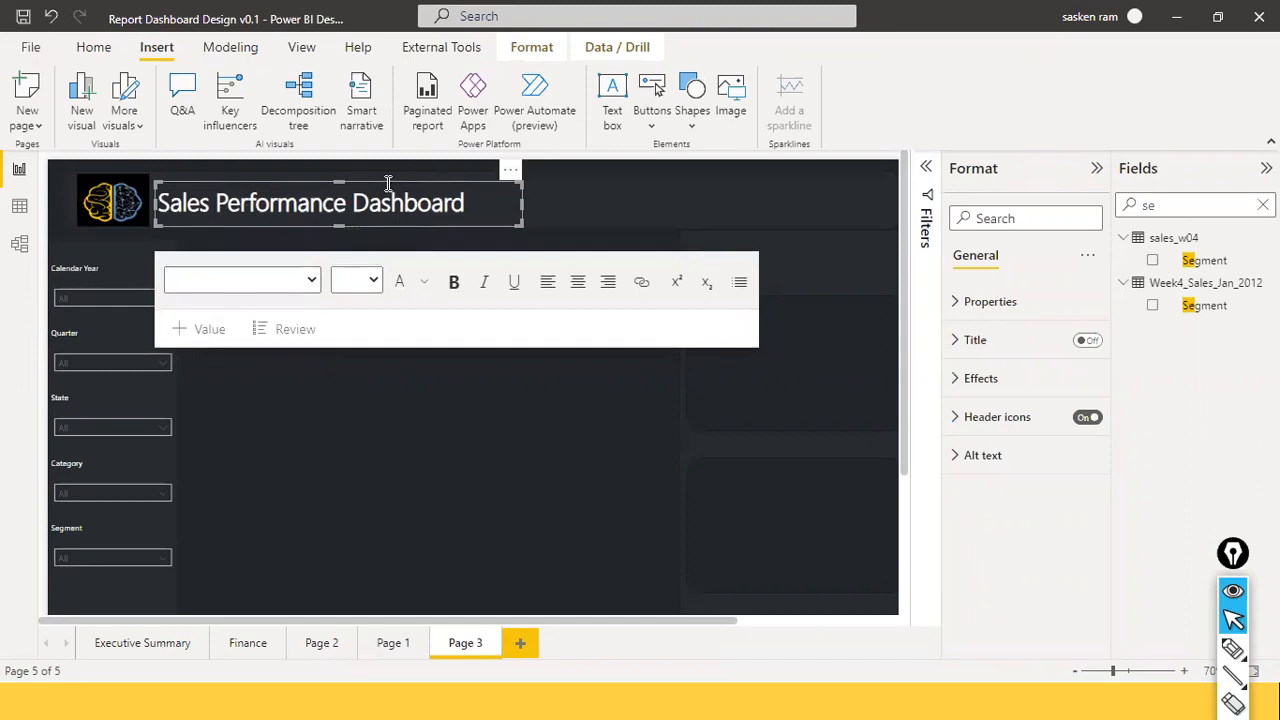
left_click(403, 380)
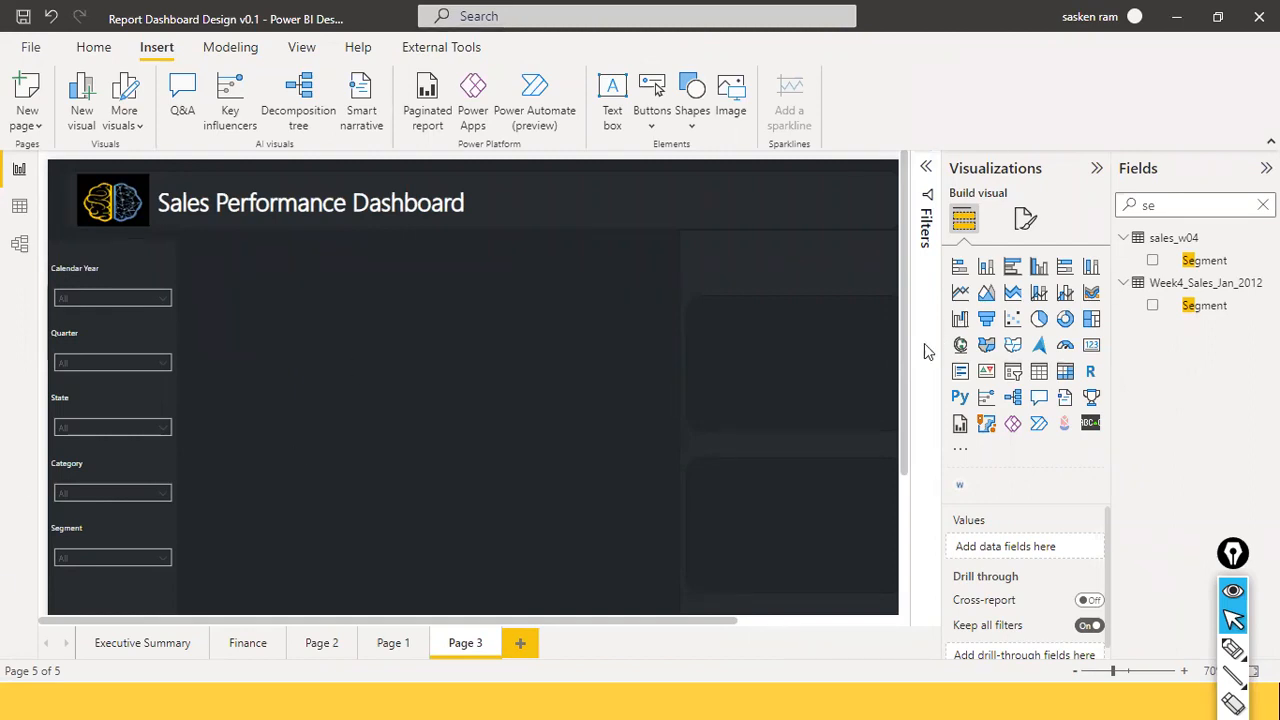
Add an empty card visual and move it below the dashboard title.
left_click(1091, 345)
left_click_drag(800, 246, 275, 359)
left_click_drag(369, 373, 288, 338)
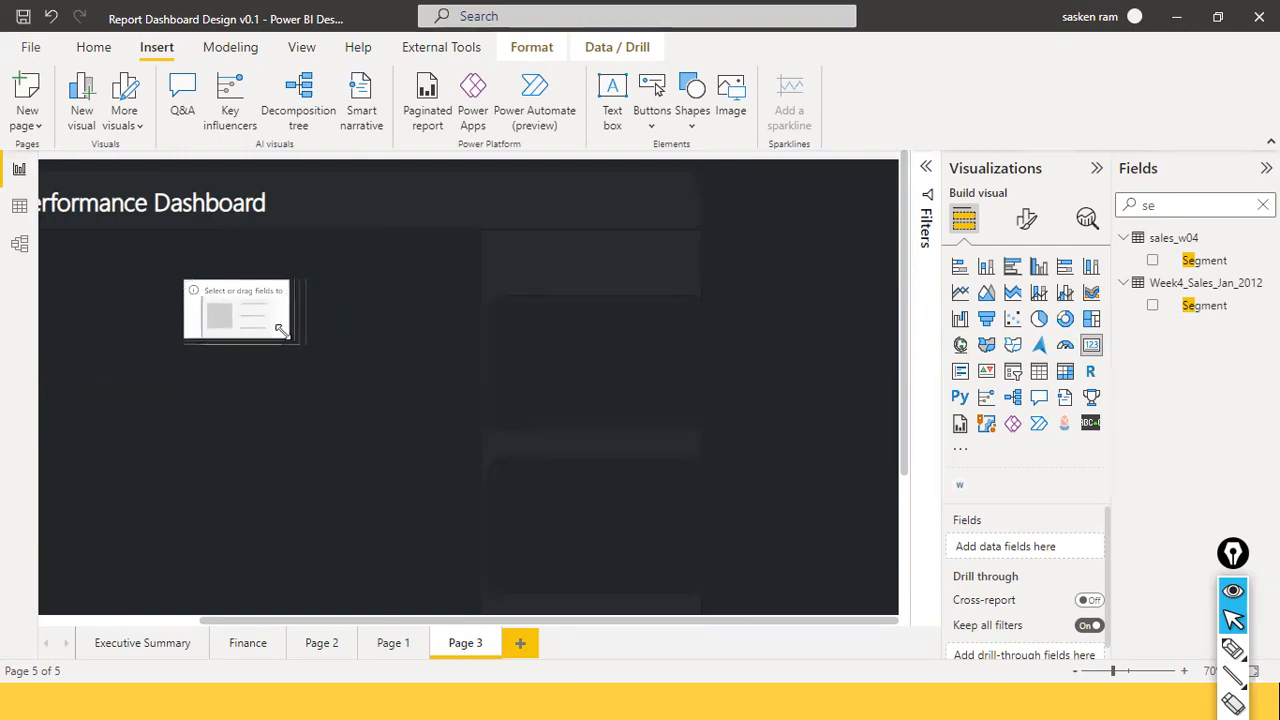
left_click_drag(238, 622, 86, 609)
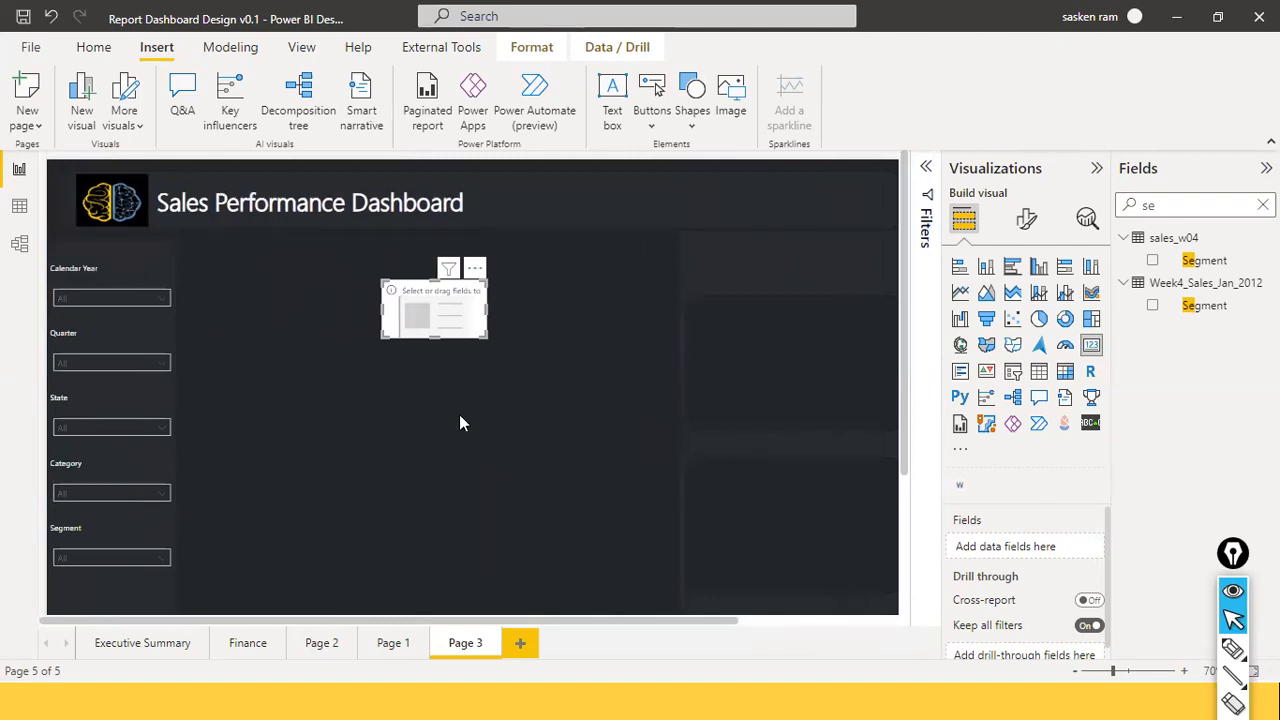
left_click_drag(449, 324, 496, 305)
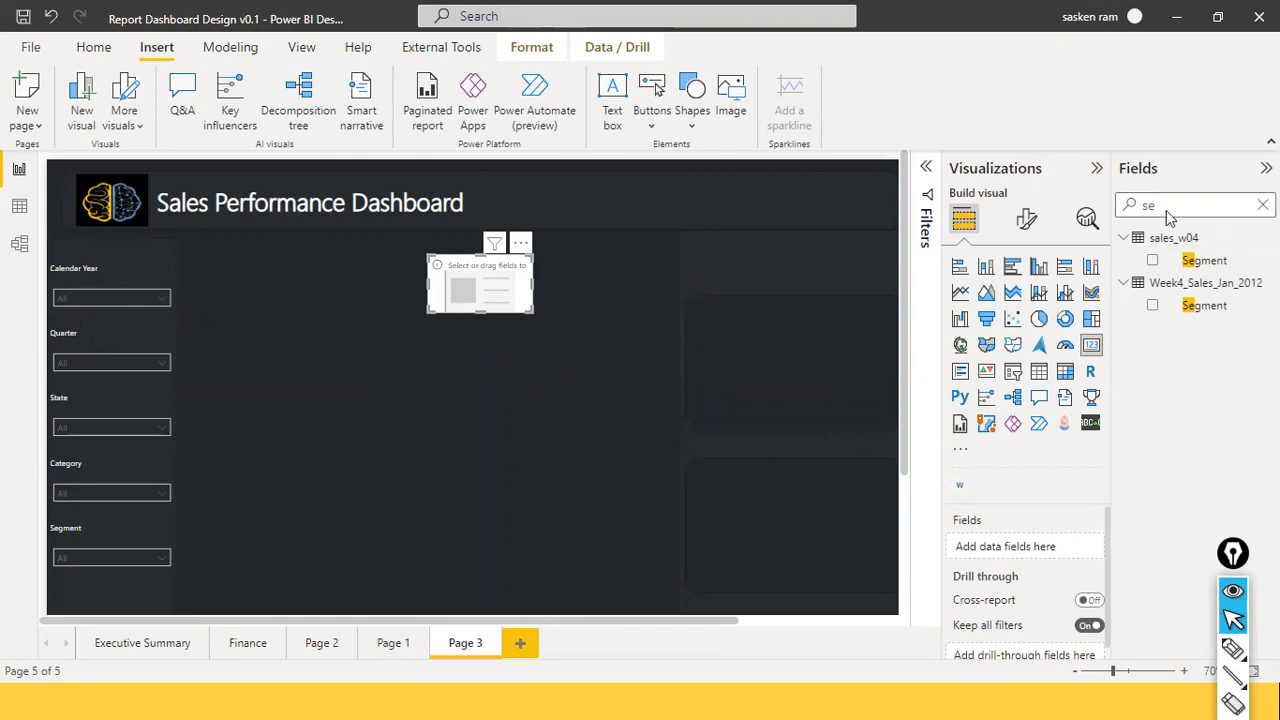
Search the Fields pane for 'total sales', then clear the search.
key("BackSpace")
key("BackSpace")
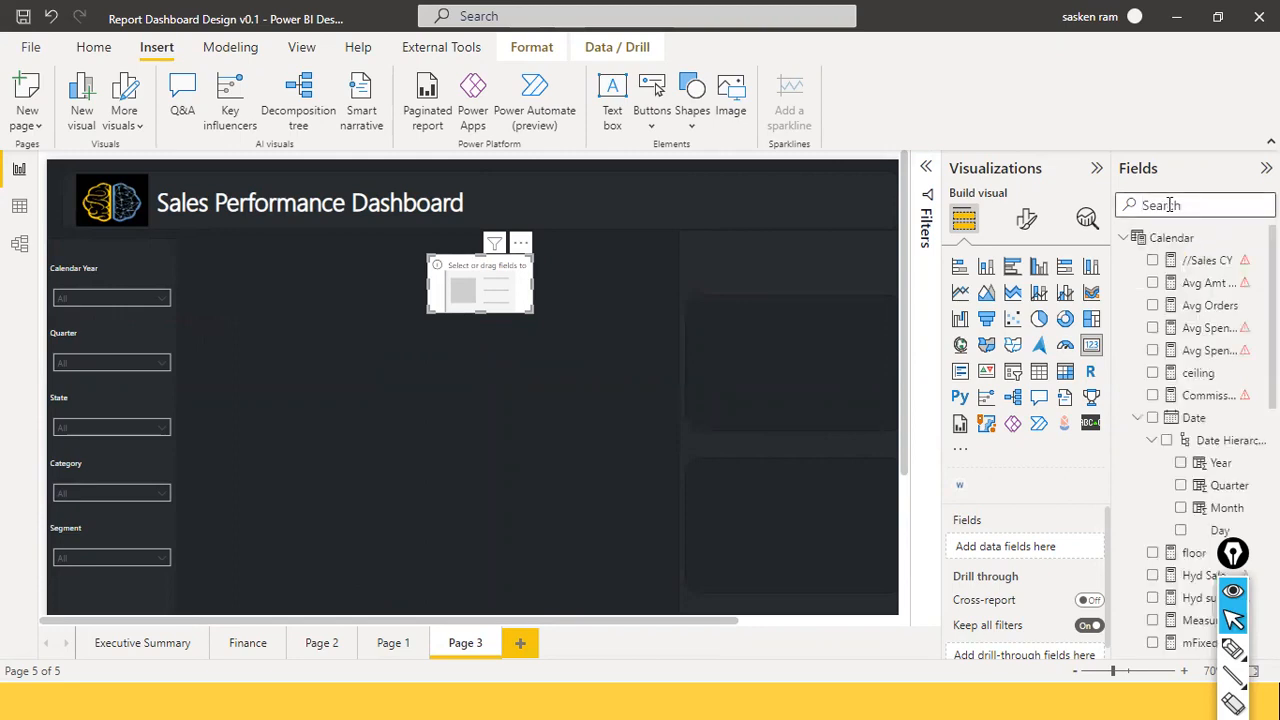
type("sales")
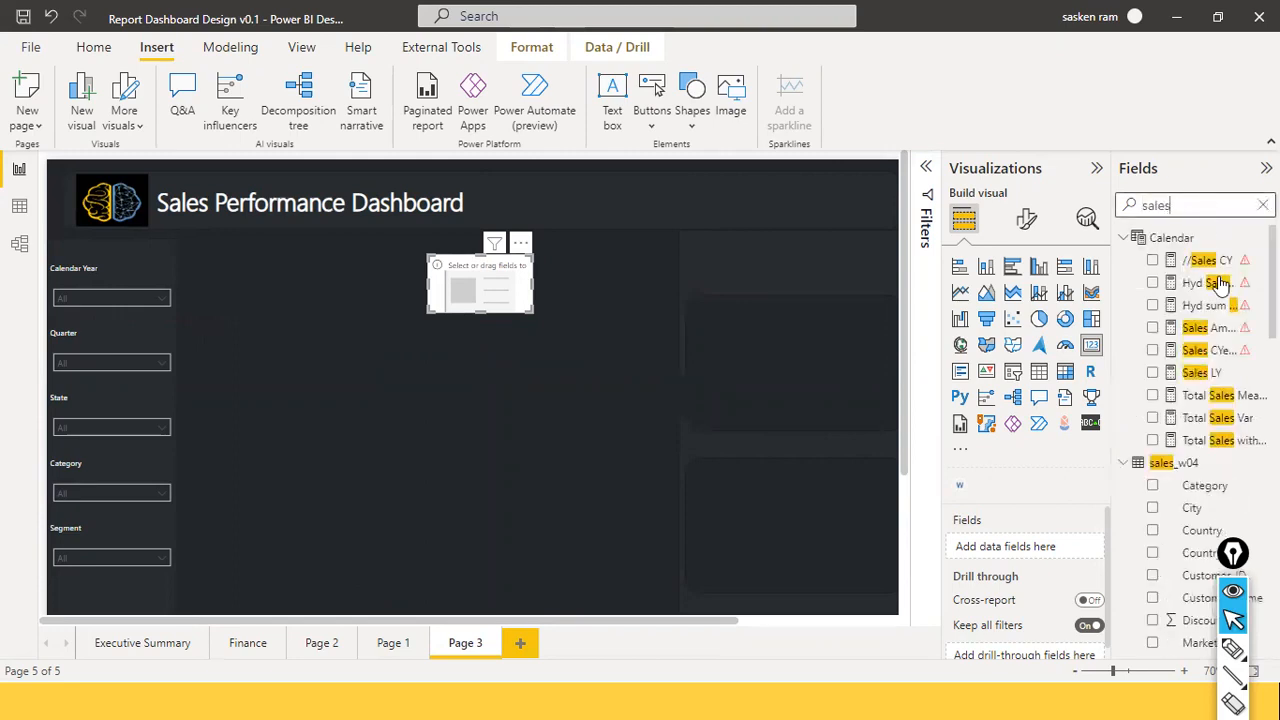
scroll(1220, 515, "down", 3)
key("ctrl+a")
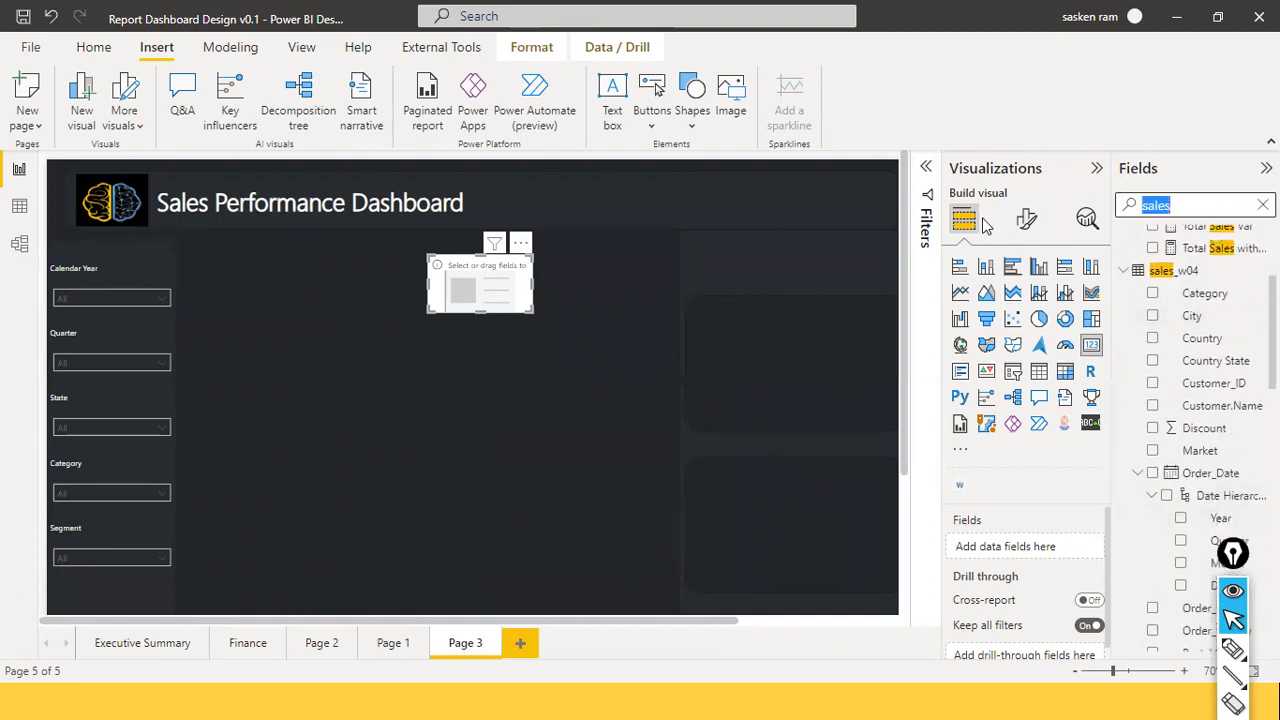
type("totl")
key("BackSpace")
type("al ")
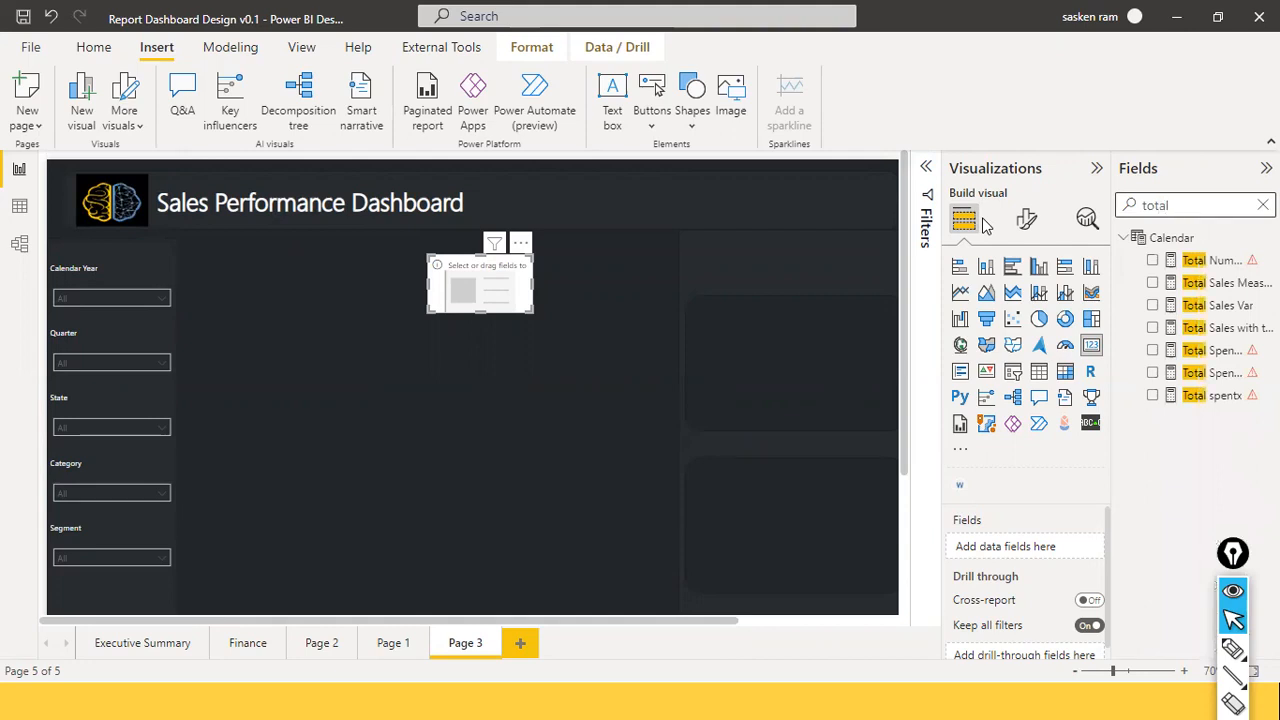
type("saales")
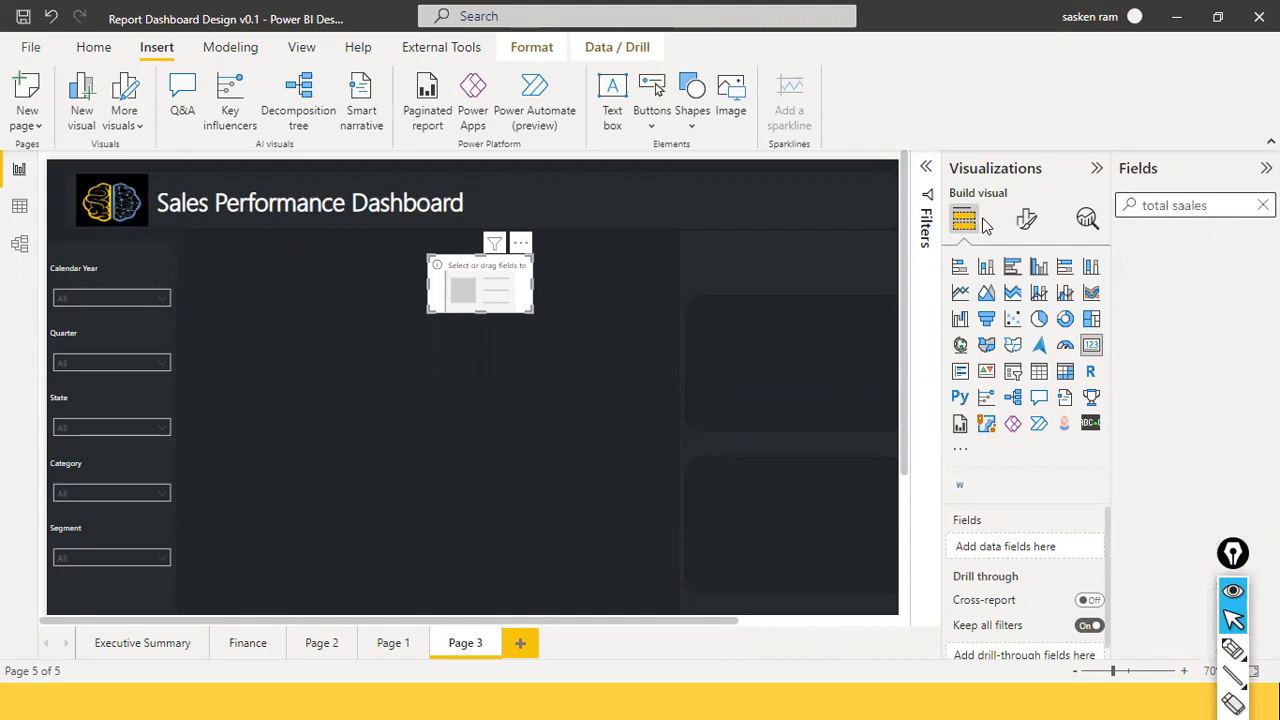
key("BackSpace")
key("BackSpace")
key("BackSpace")
key("BackSpace")
type("les")
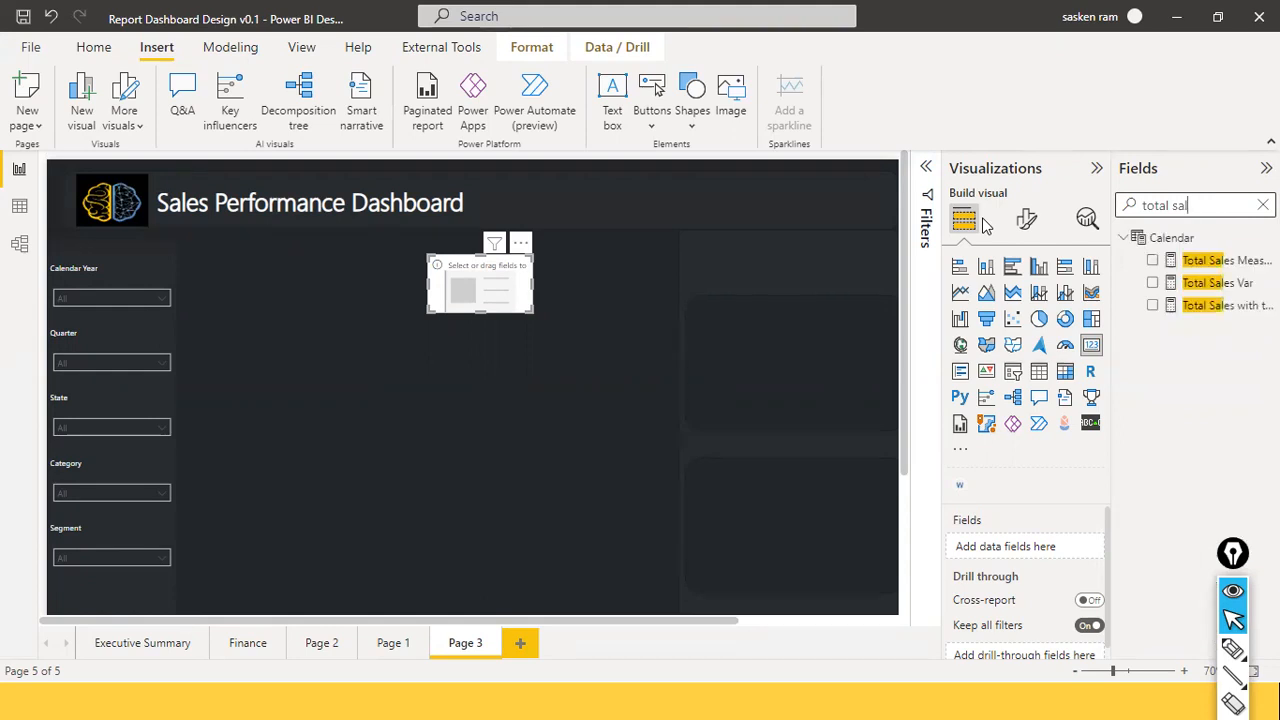
triple_click(1200, 205)
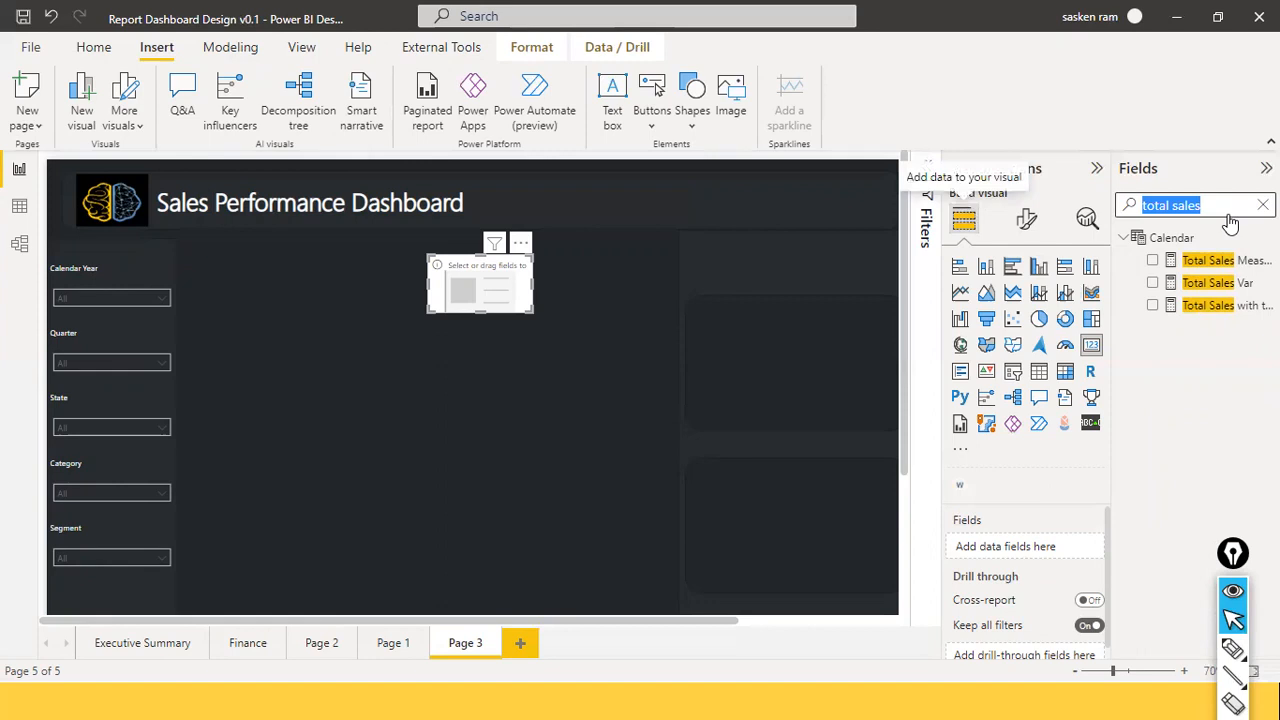
key("BackSpace")
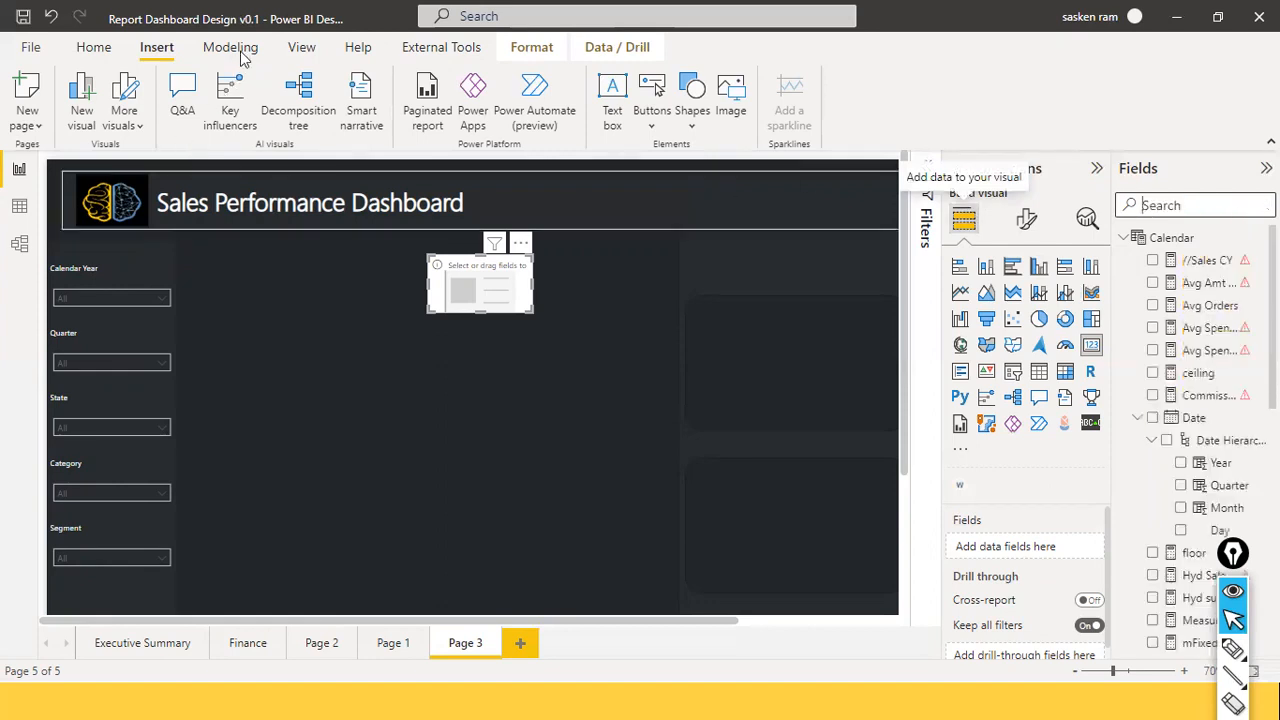
left_click(238, 49)
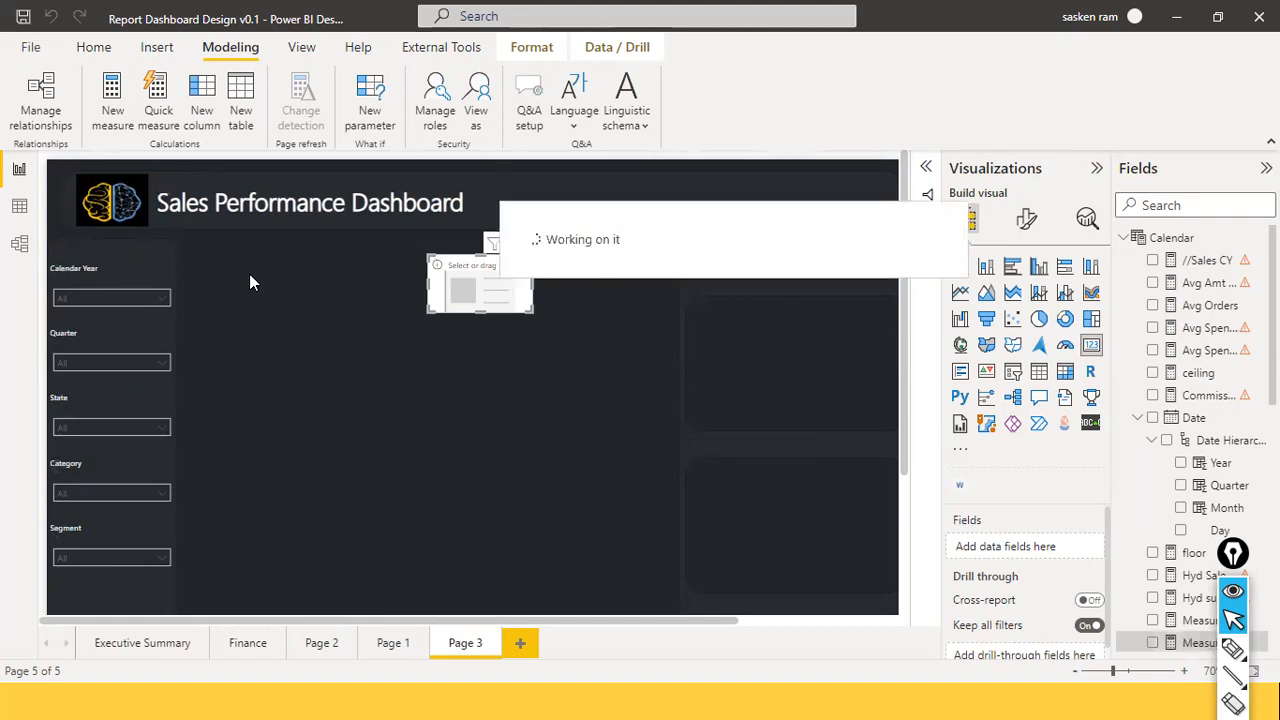
Enter the measure Total Sales = sum( sales_w04[Sales]) and commit it.
key("ctrl+a")
key("BackSpace")
type("T")
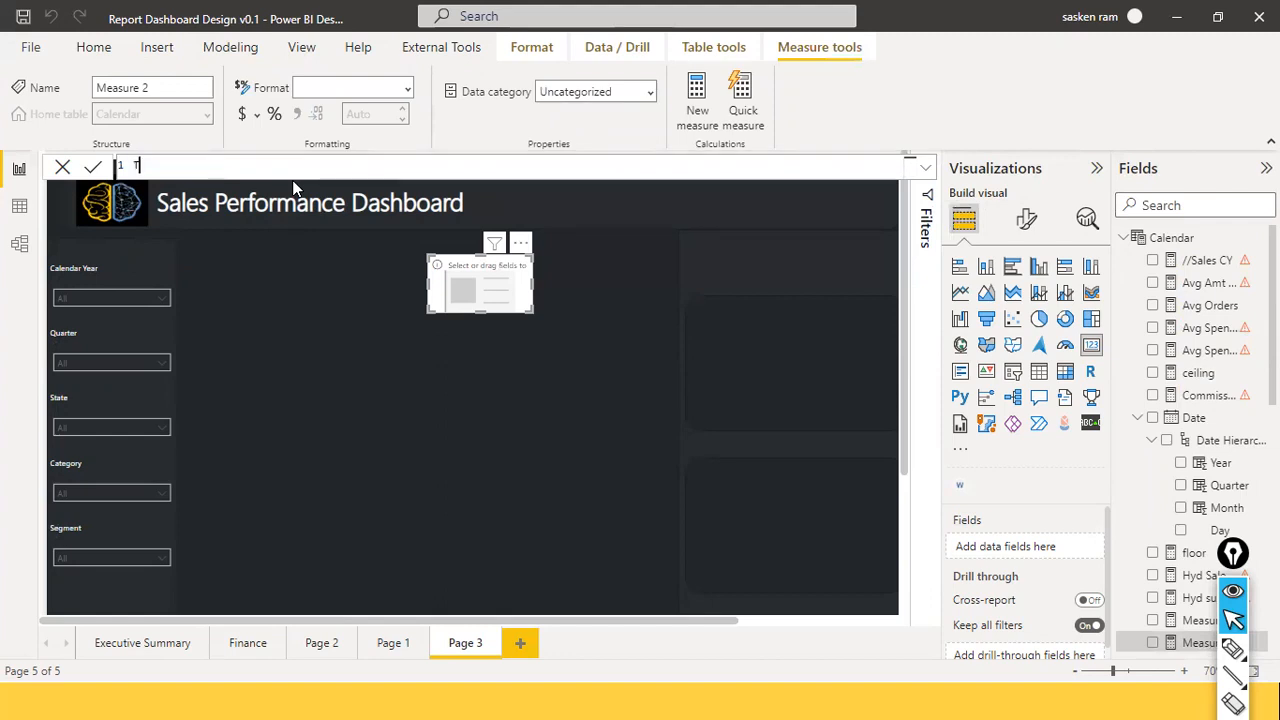
key("BackSpace")
type("otal Sales = sum(")
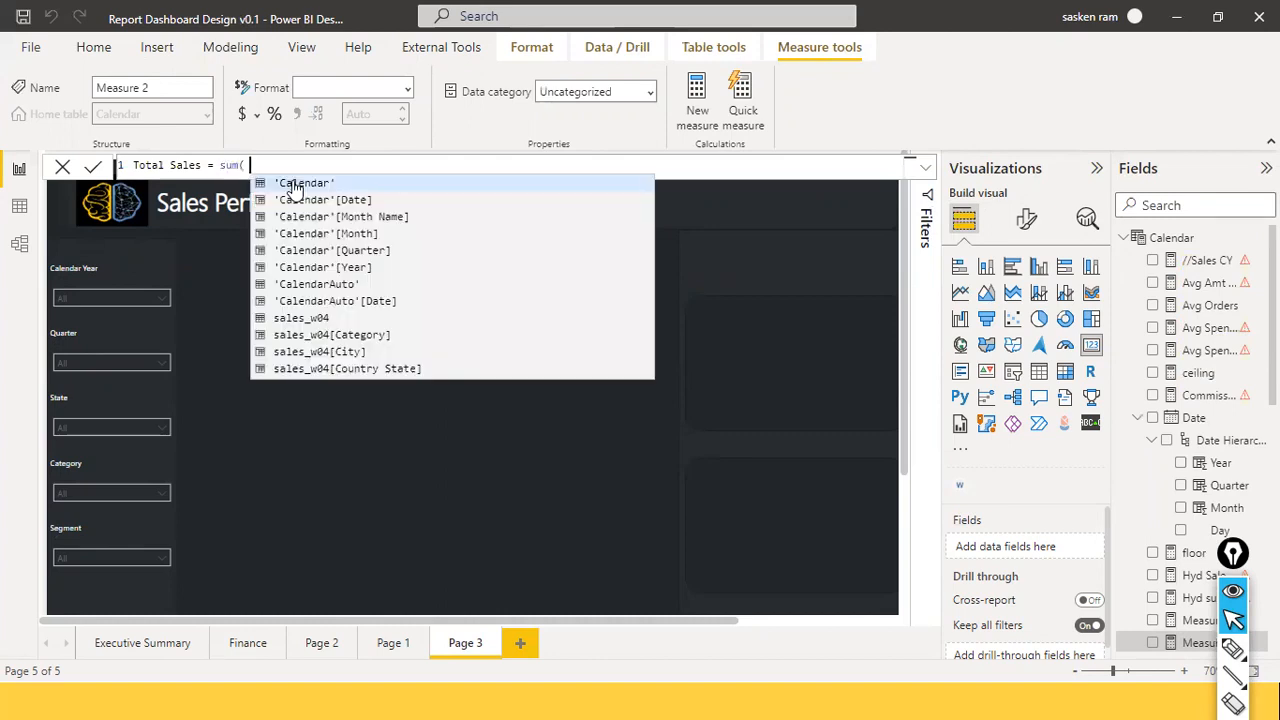
type(" Sales")
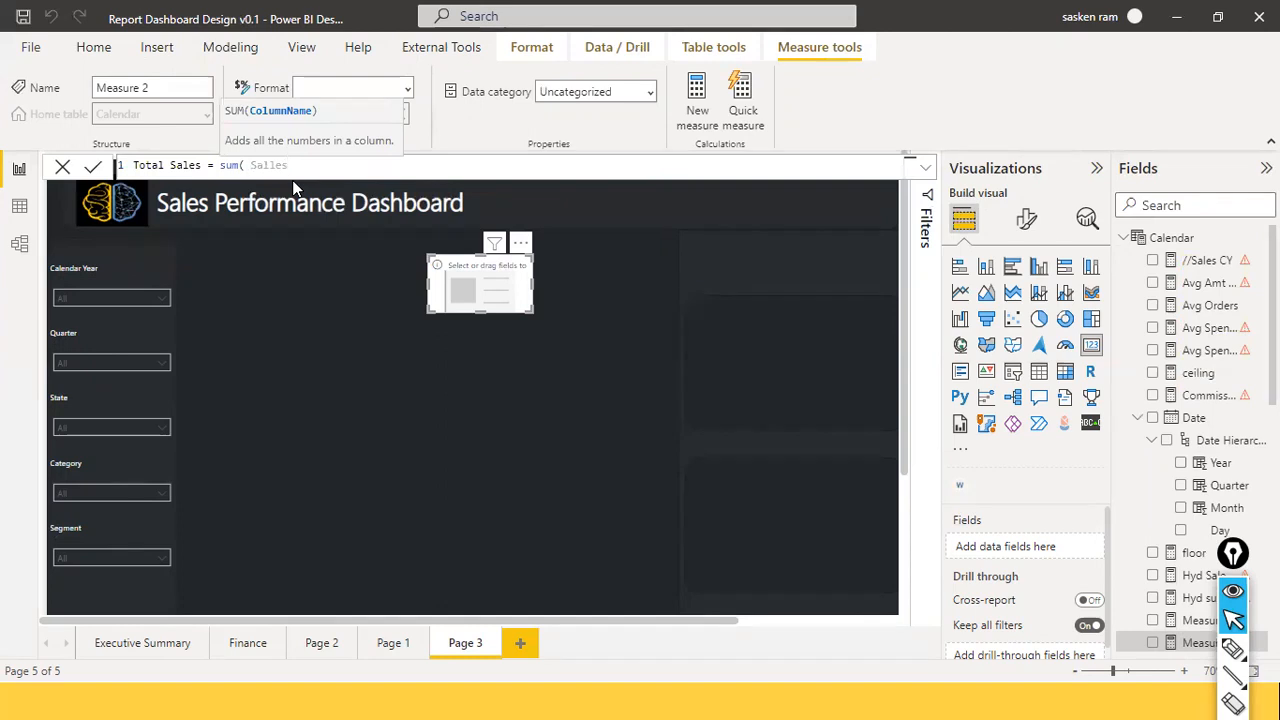
scroll(383, 340, "down", 5)
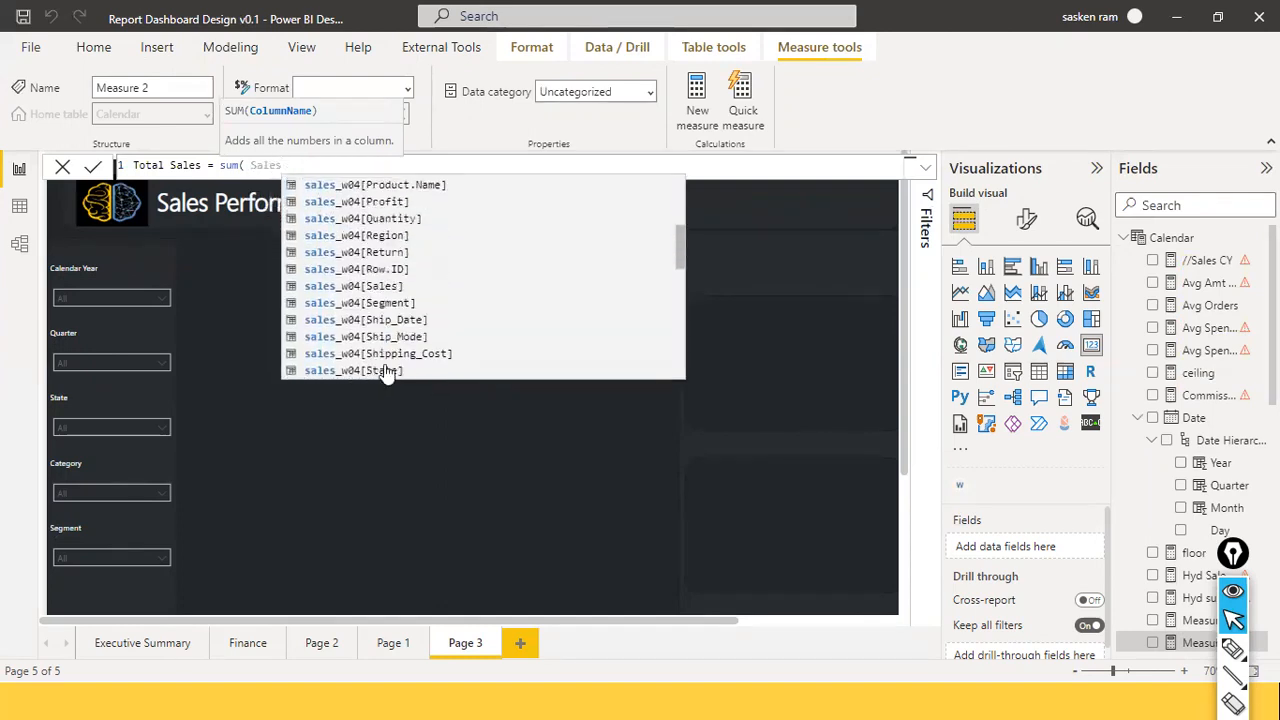
left_click(380, 286)
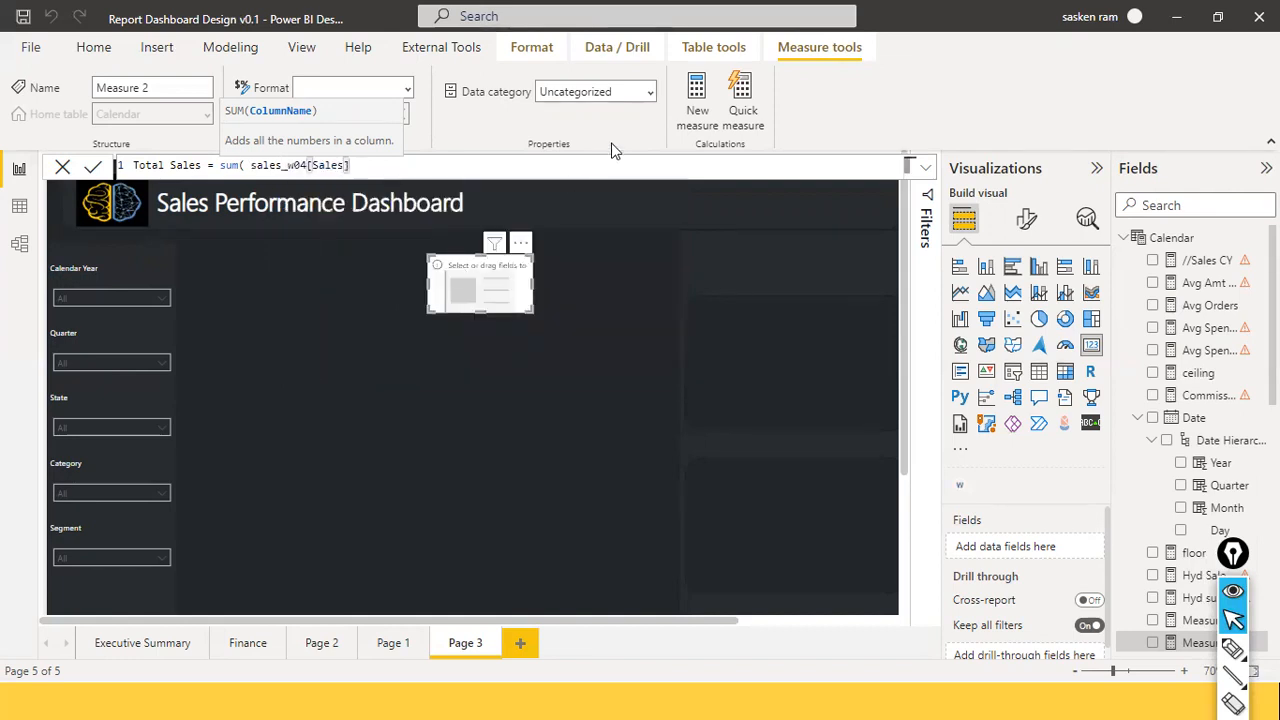
type(")")
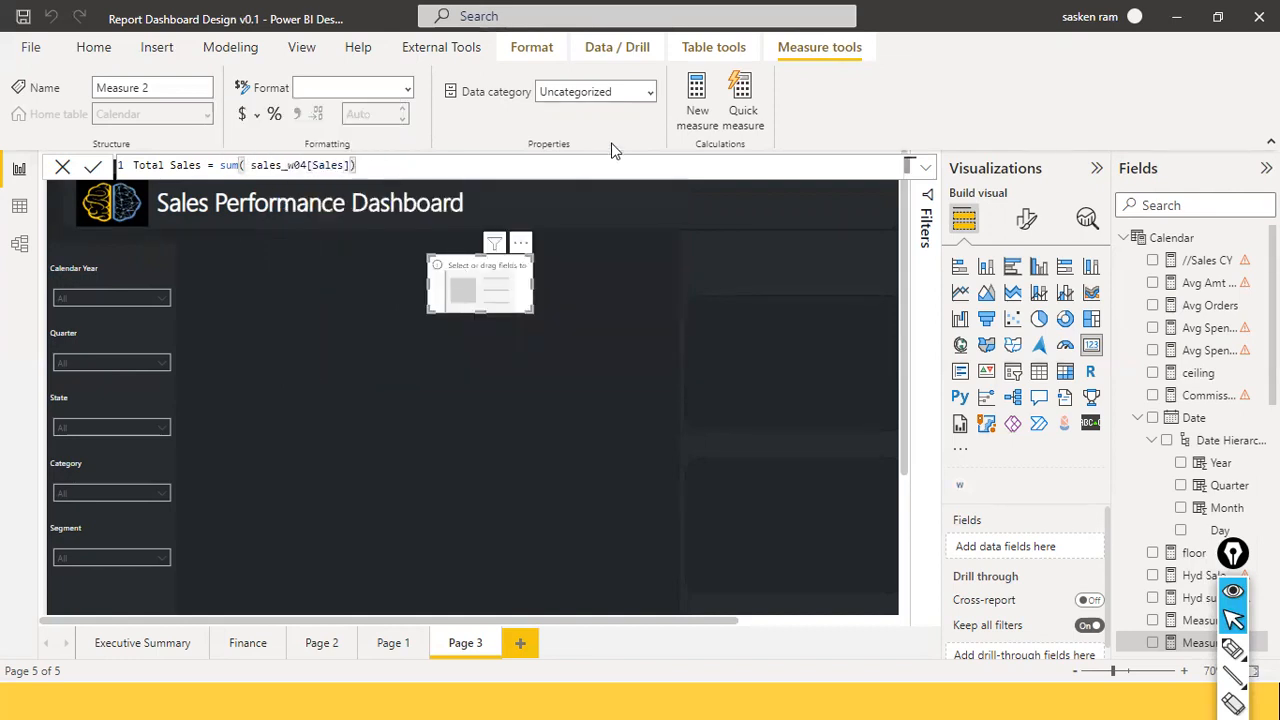
key("Return")
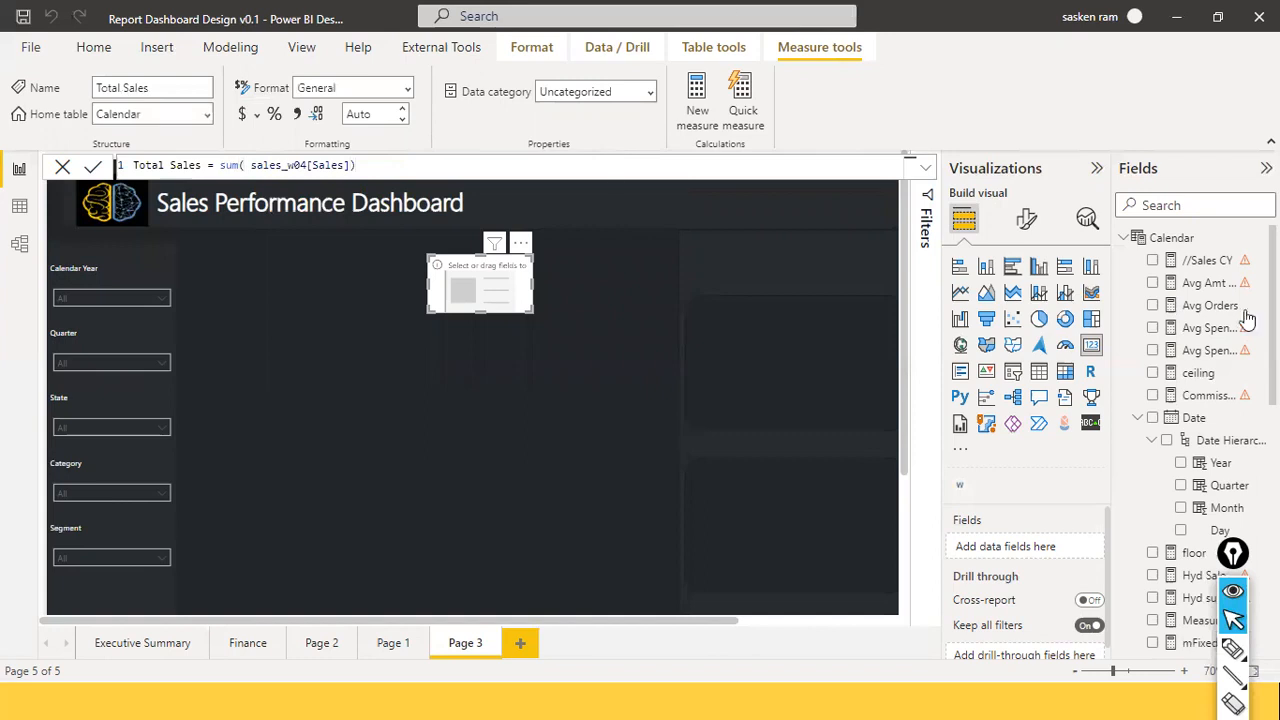
Put the Total Sales measure on the card, now reading 11.31M, and show its format options.
left_click(1162, 205)
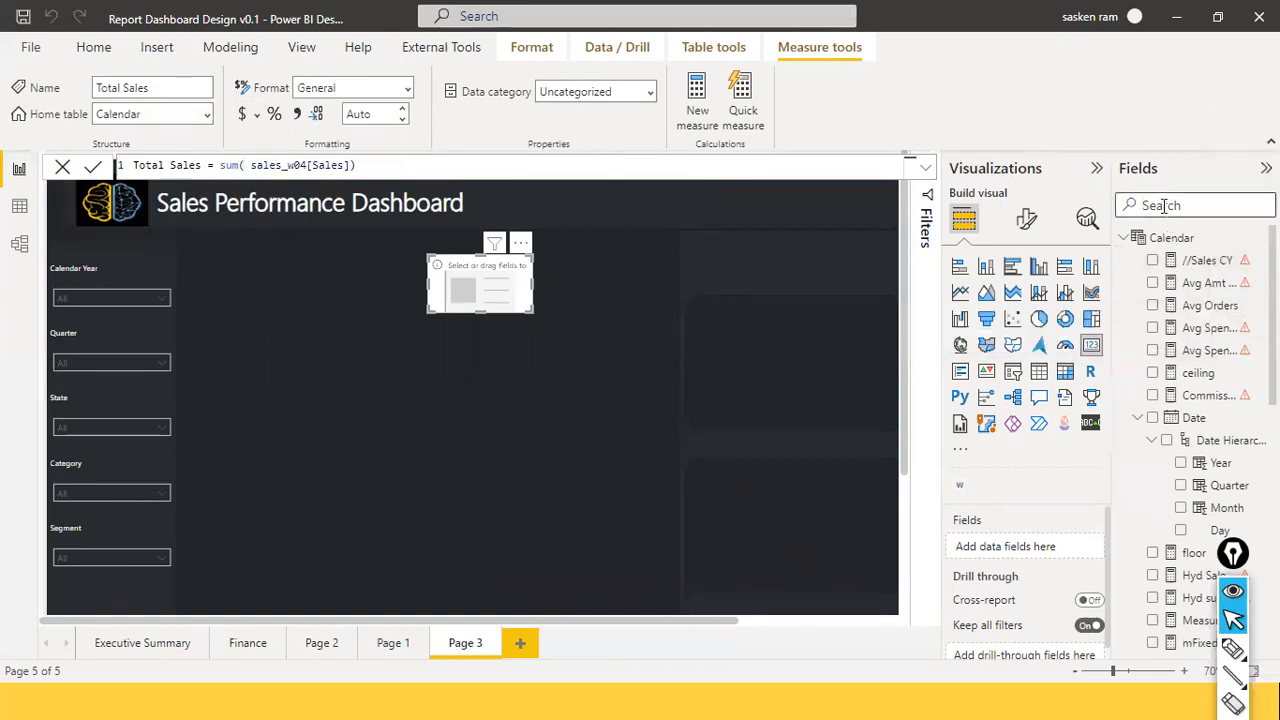
type("total")
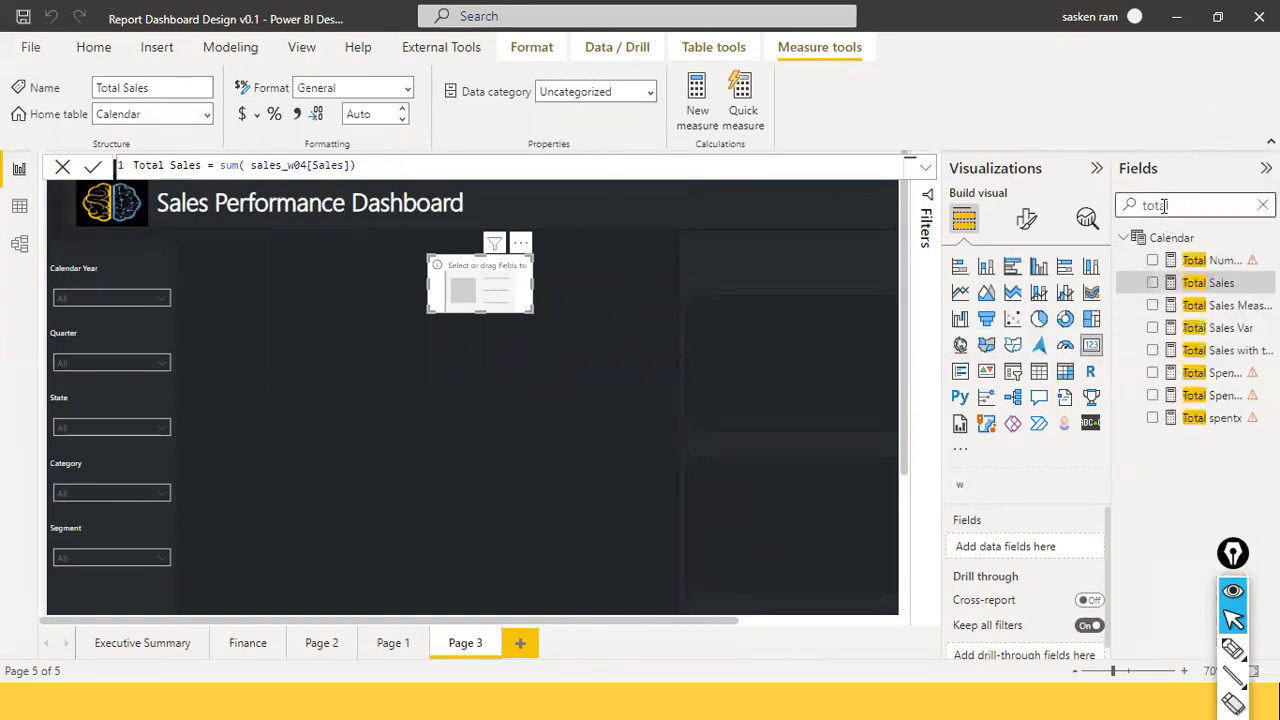
left_click_drag(1205, 285, 488, 296)
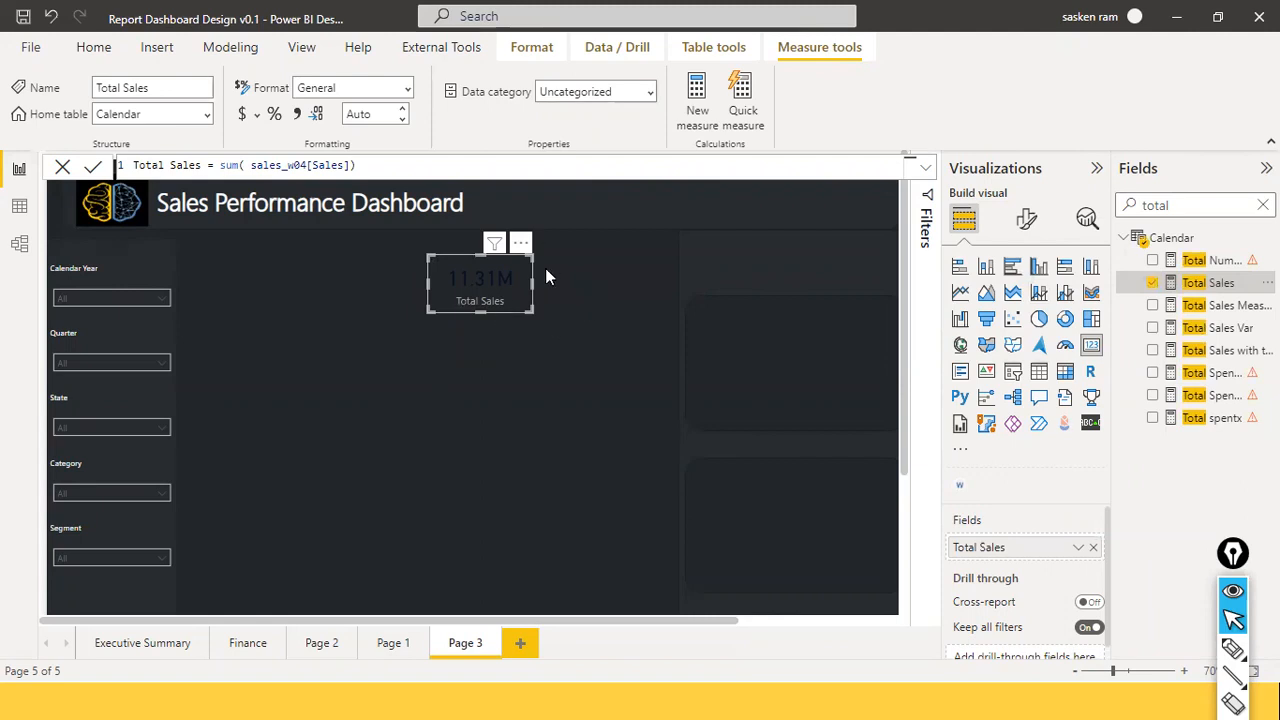
left_click(1027, 222)
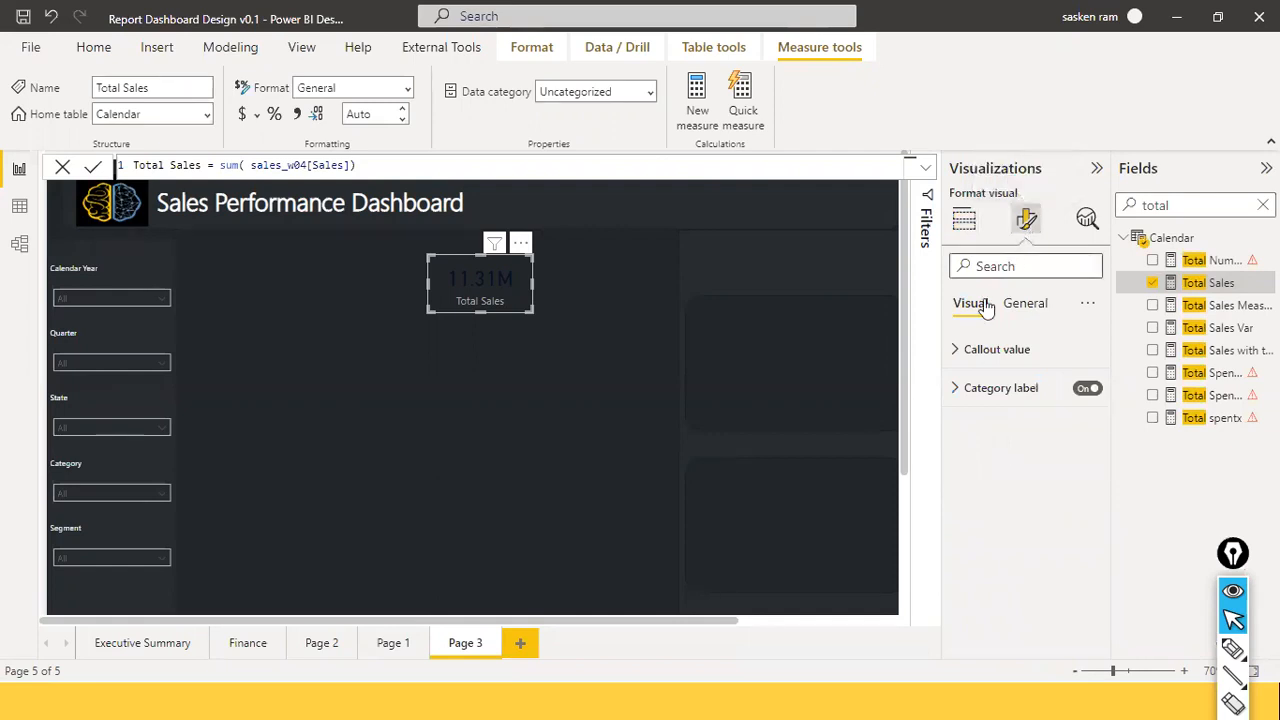
Turn on the card's title and set its text to 'Total Sales'.
left_click(1001, 265)
type("tite")
key("BackSpace")
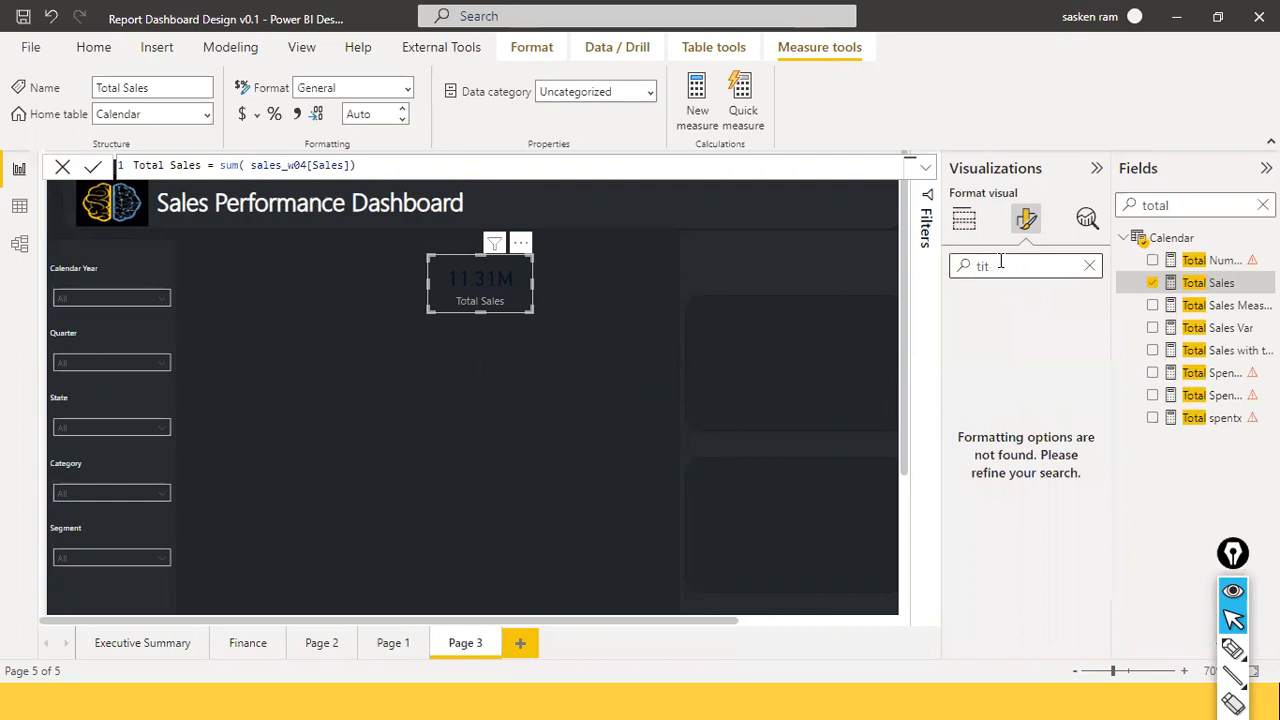
type("le")
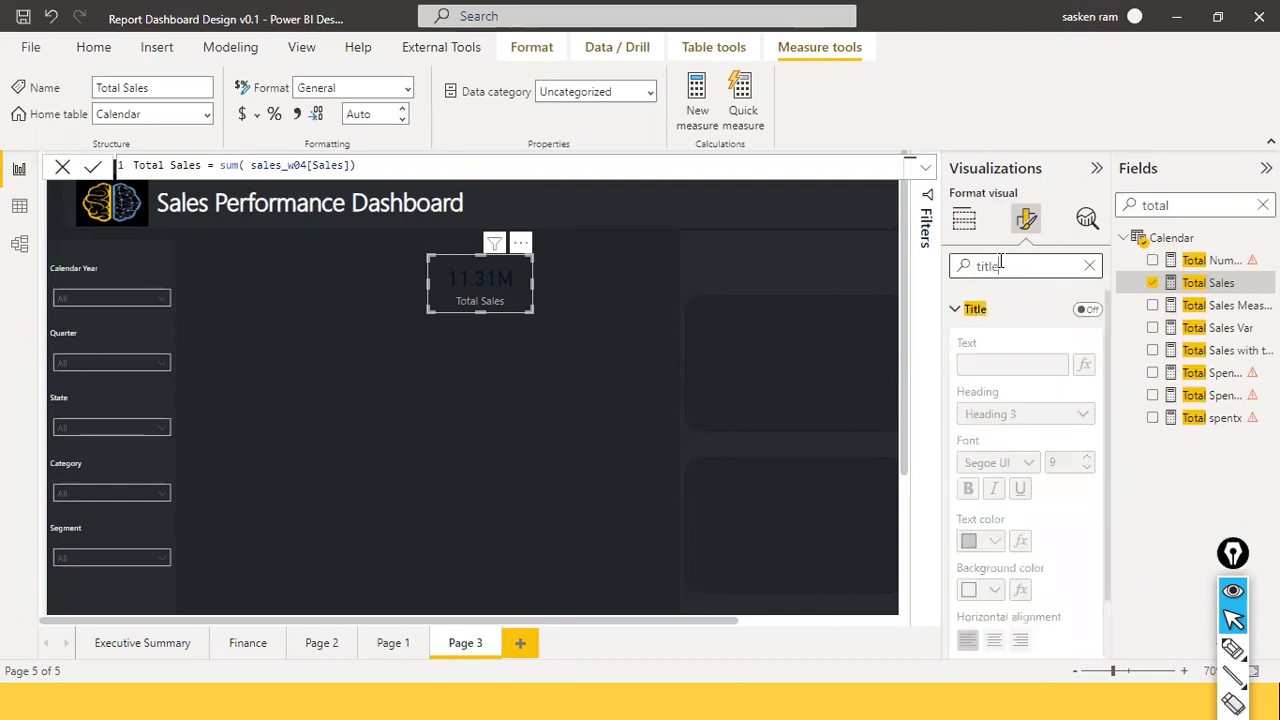
left_click(1090, 312)
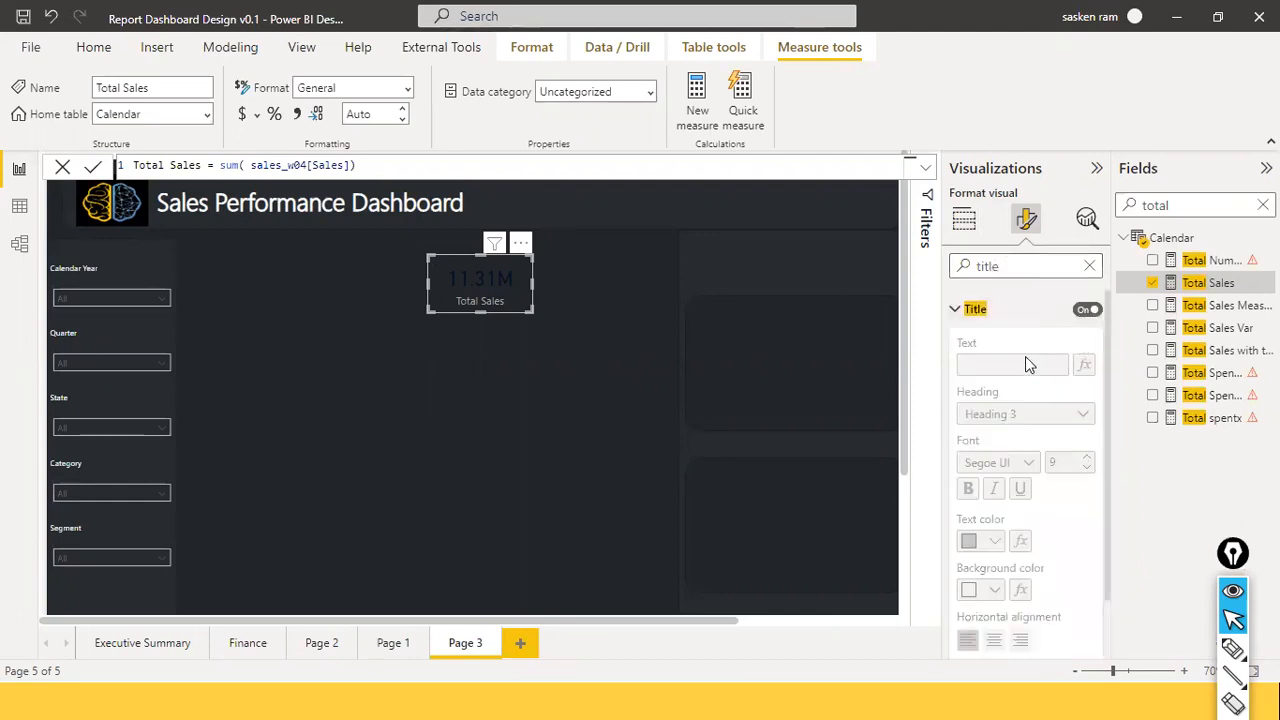
left_click(1023, 360)
type("Total")
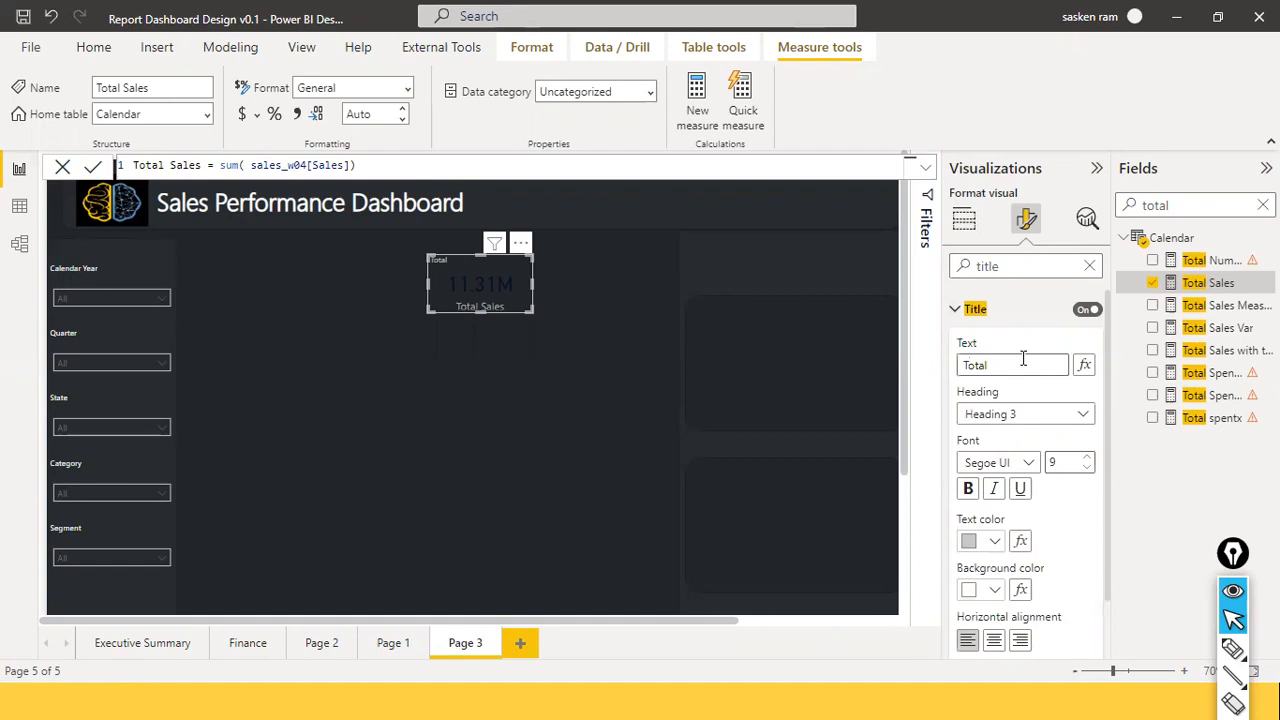
type(" Sales")
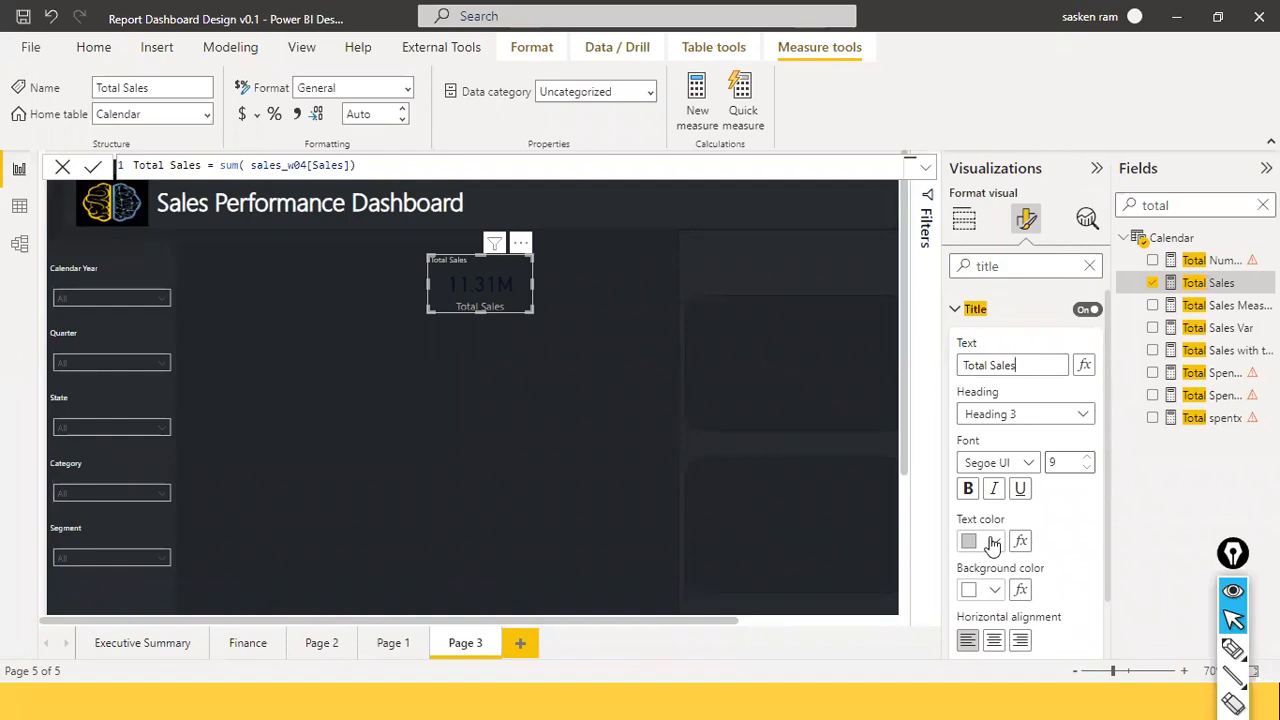
Make the card title white at font size 12 and bring up custom colours for its background.
left_click(993, 543)
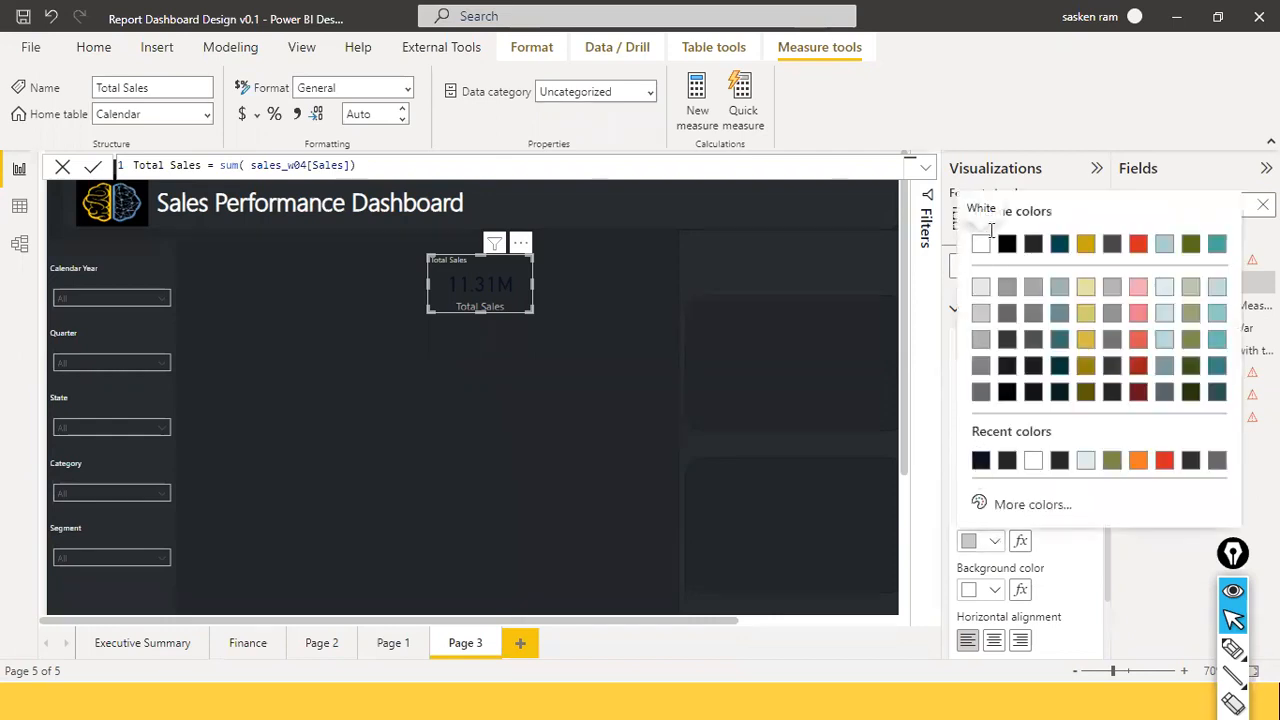
left_click(984, 248)
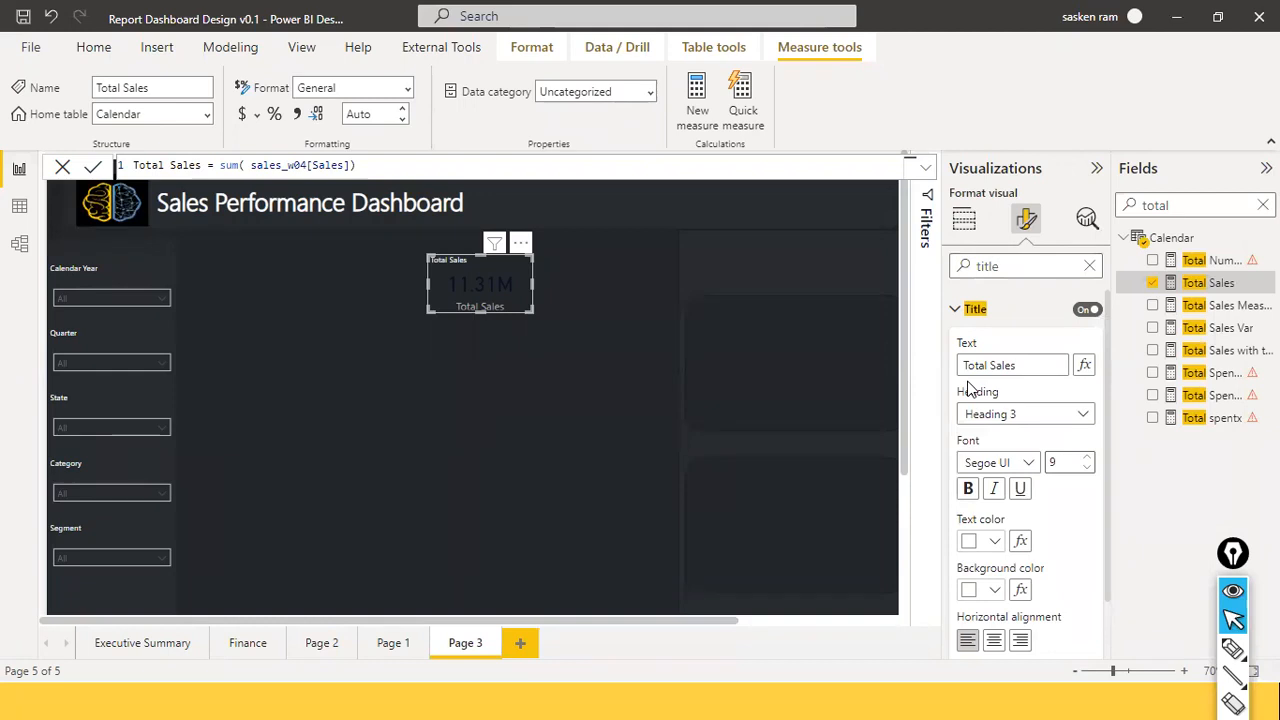
left_click(1088, 459)
left_click(1088, 459)
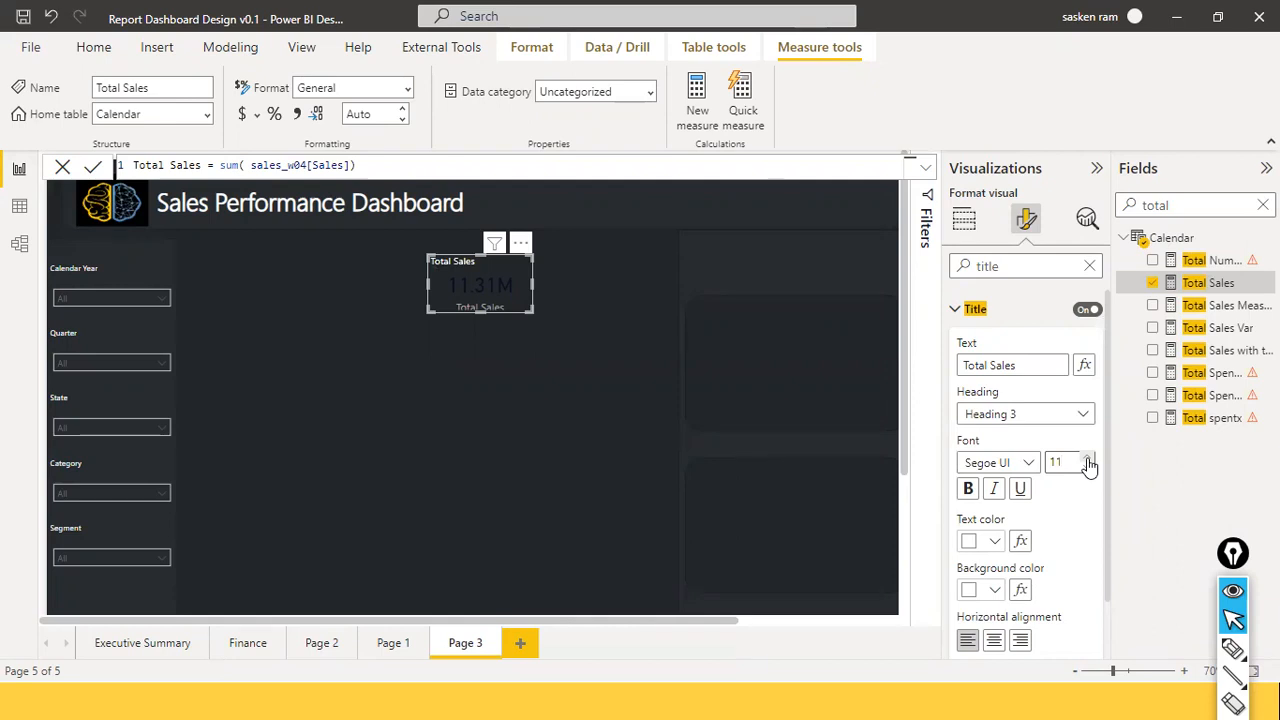
left_click(1088, 459)
left_click(995, 590)
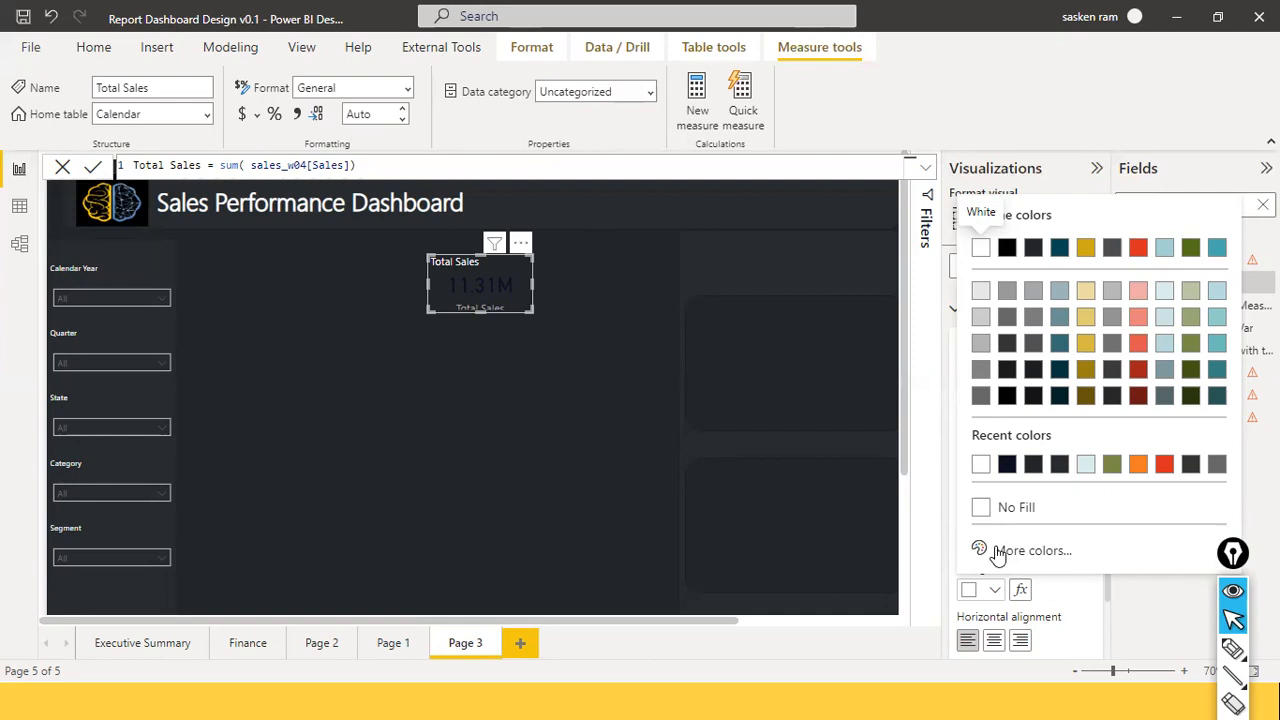
left_click(1038, 550)
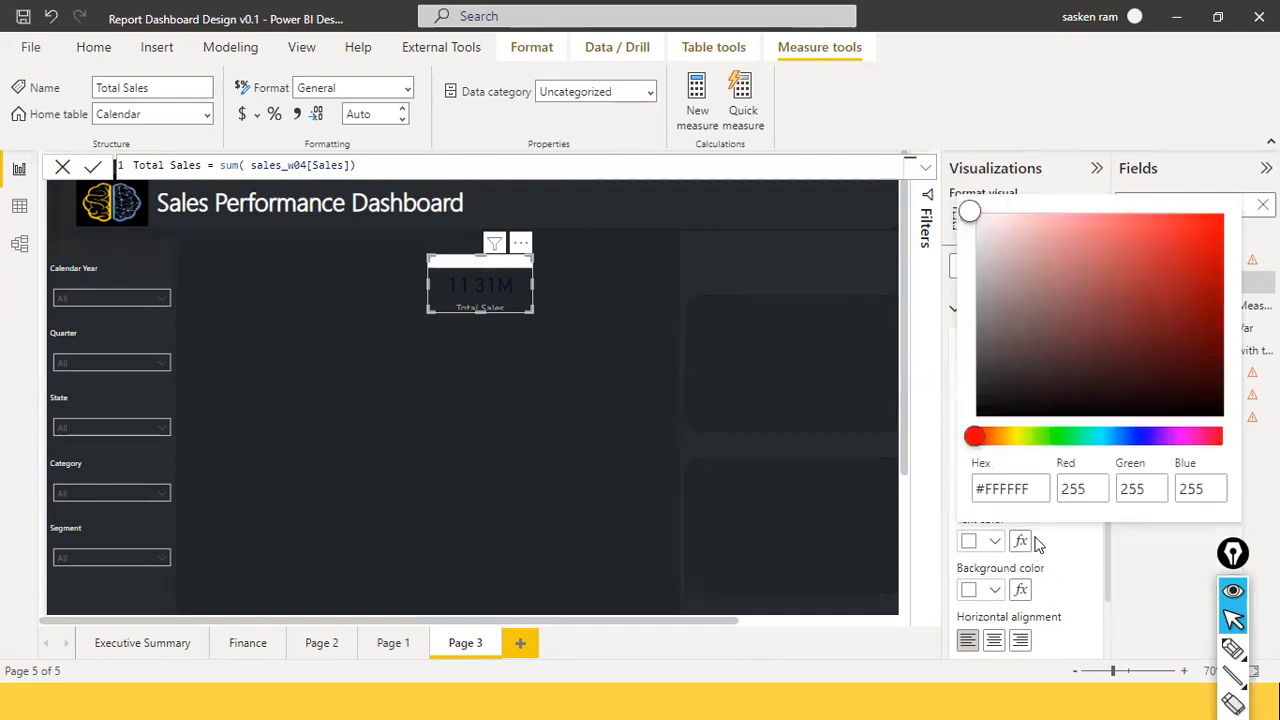
Copy the Black code #252423 from the Notepad notes and paste it as the title background hex.
key("alt+Tab")
key("alt+Tab")
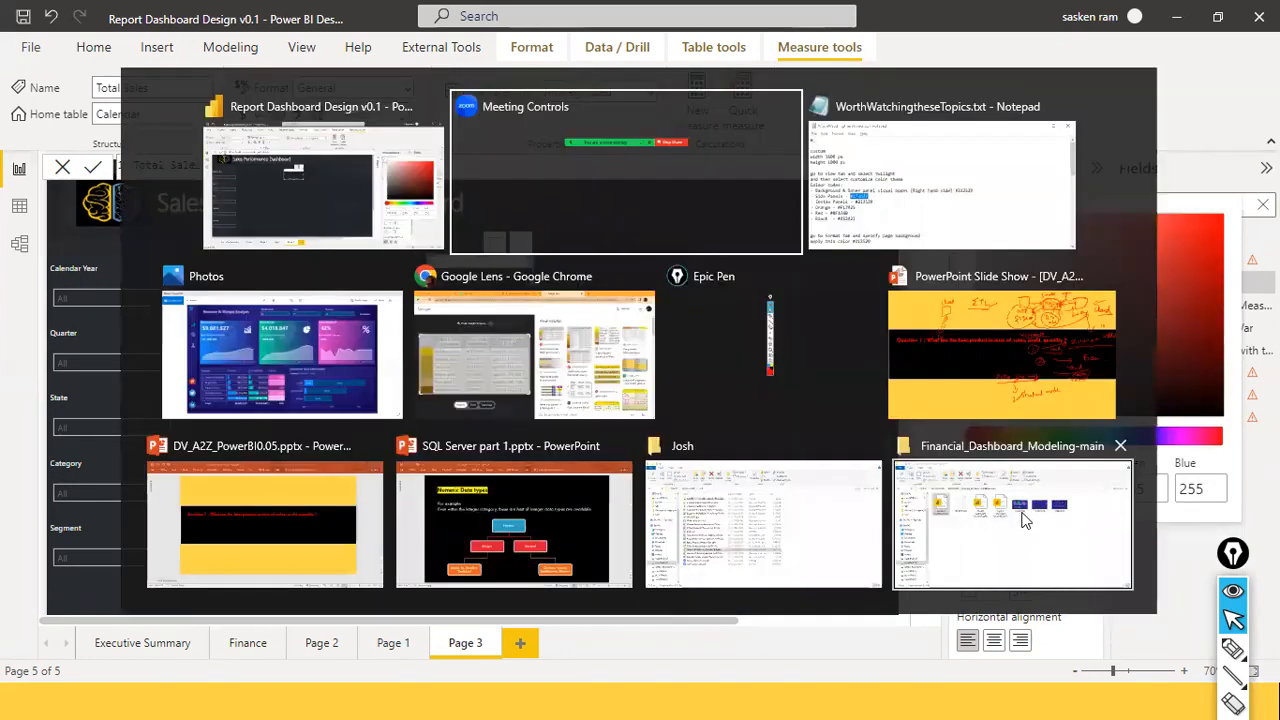
scroll(366, 439, "down", 1)
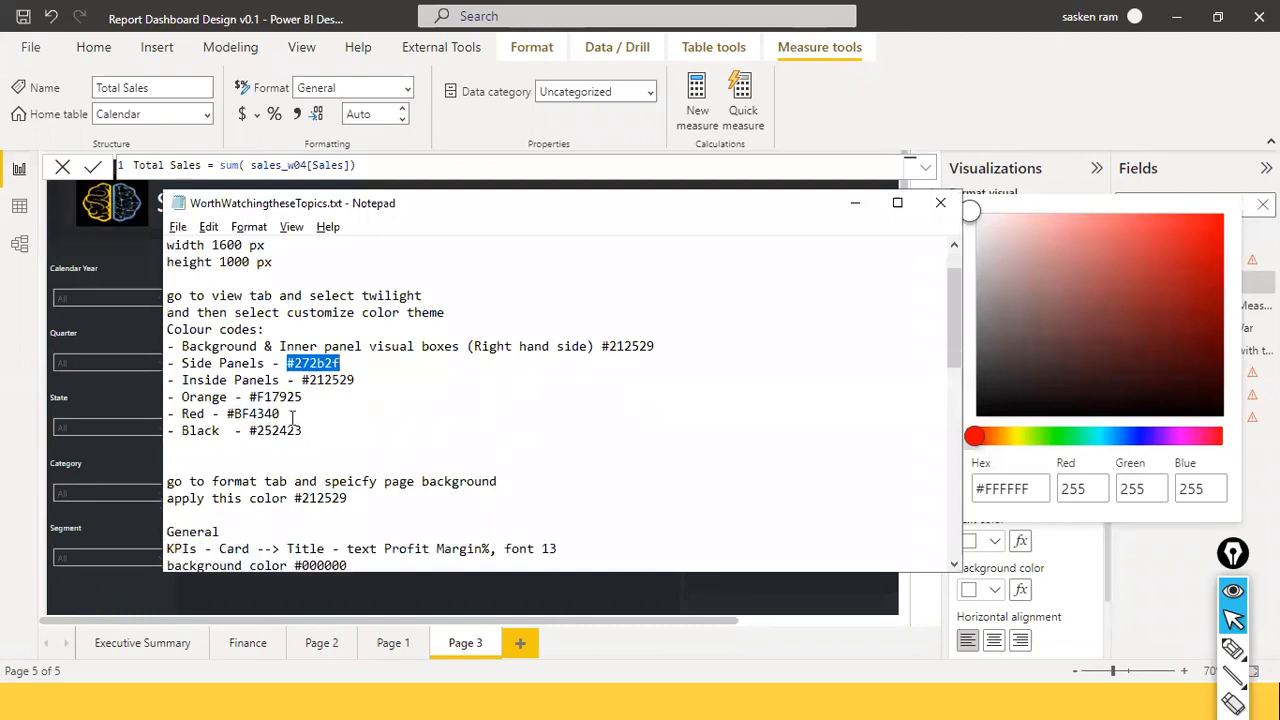
left_click(312, 416)
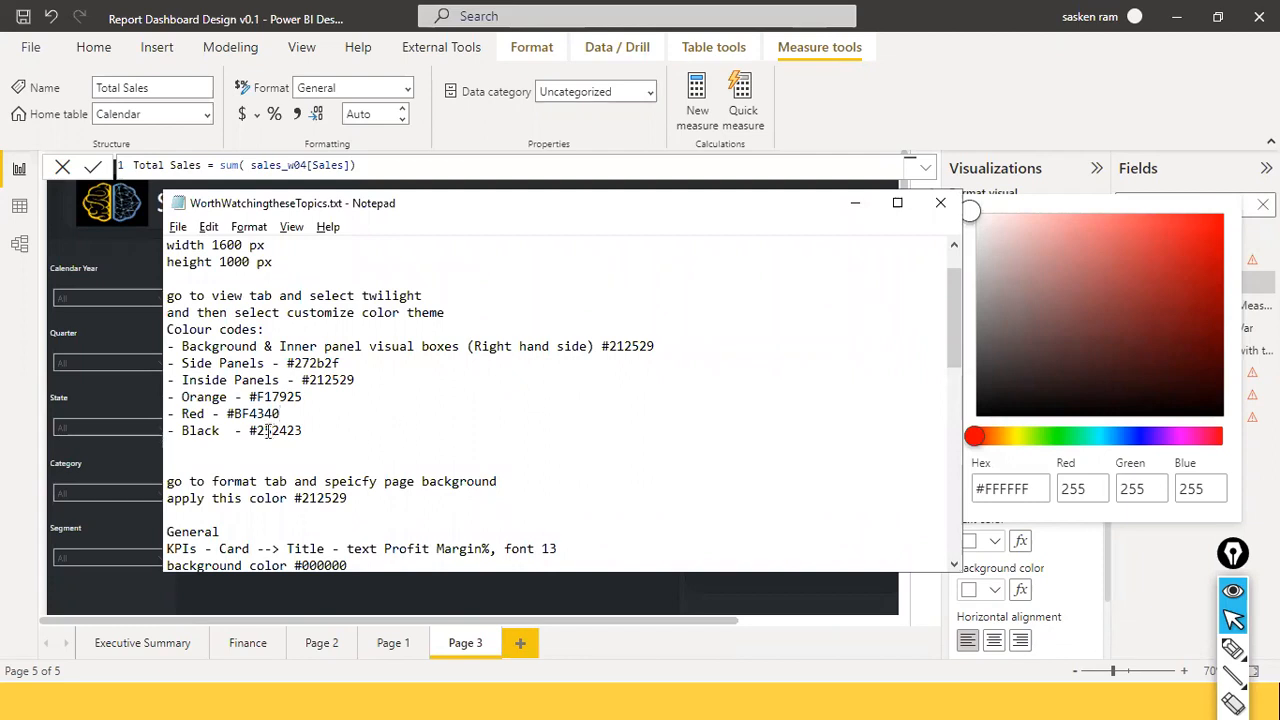
left_click_drag(249, 431, 314, 440)
key("ctrl+c")
key("alt+Tab")
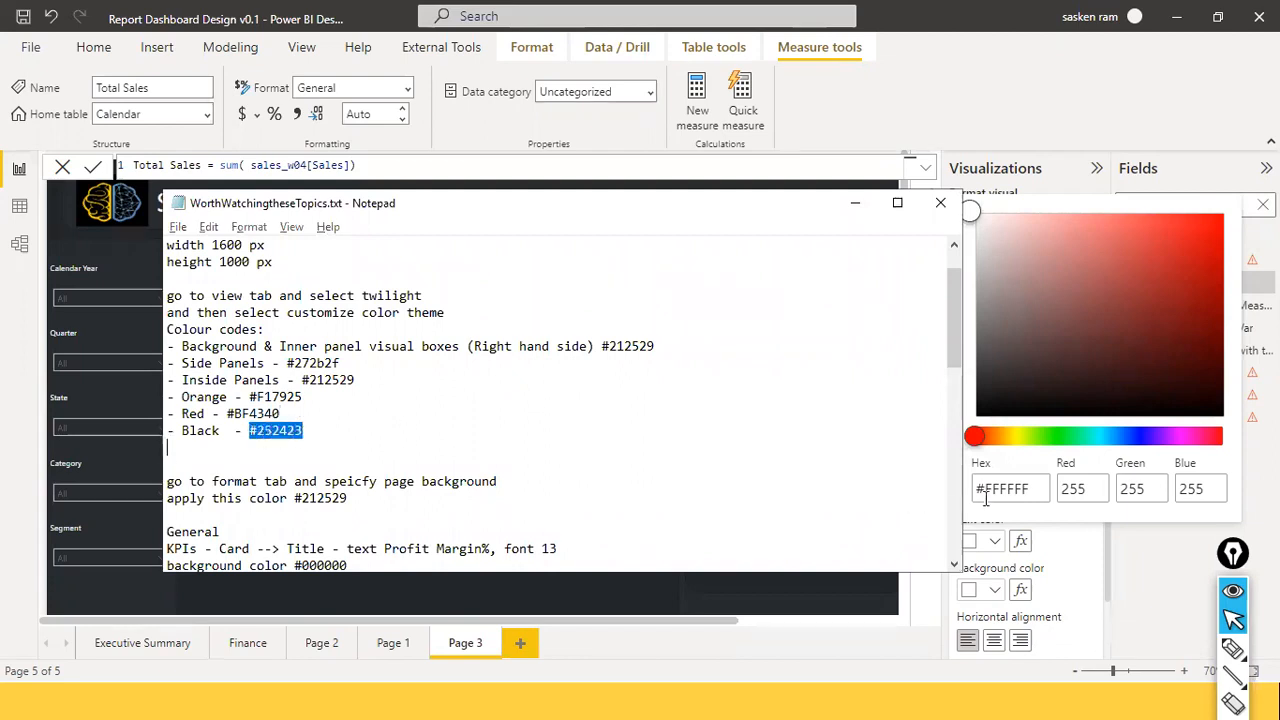
left_click(1012, 490)
key("ctrl+v")
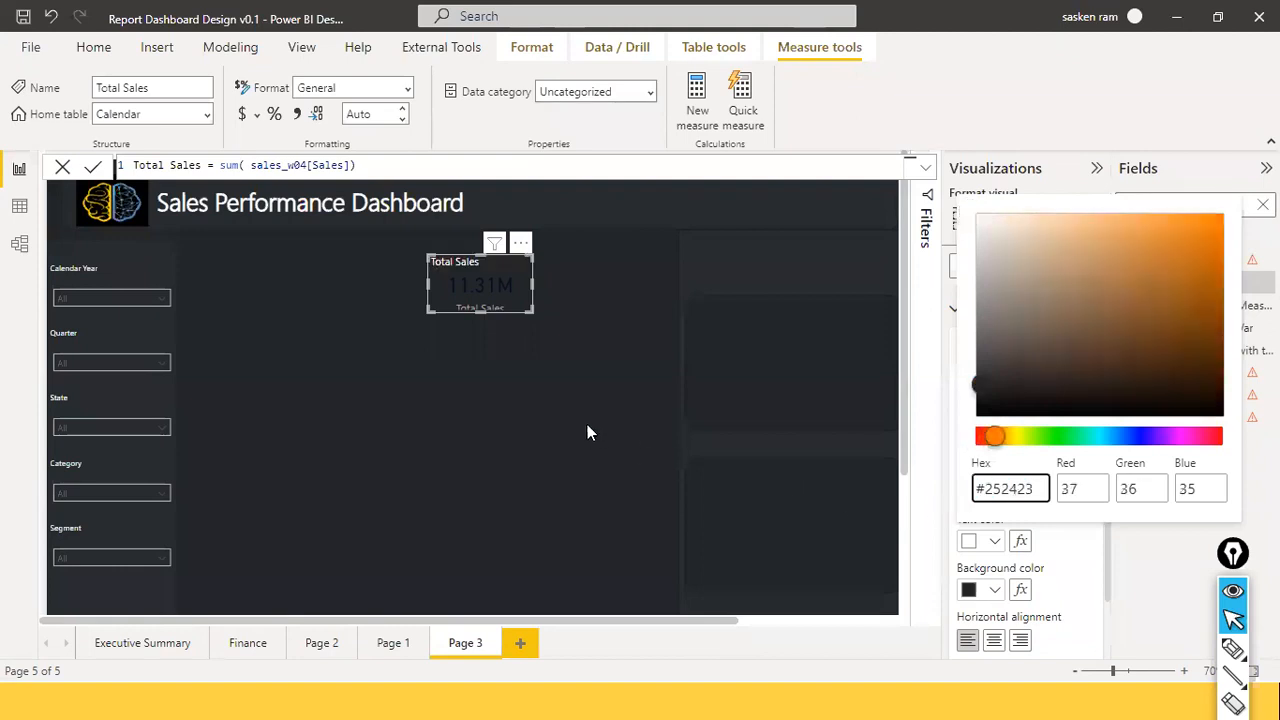
Change the title background hex to 000000 for pure black, then collapse the Title settings.
key("Return")
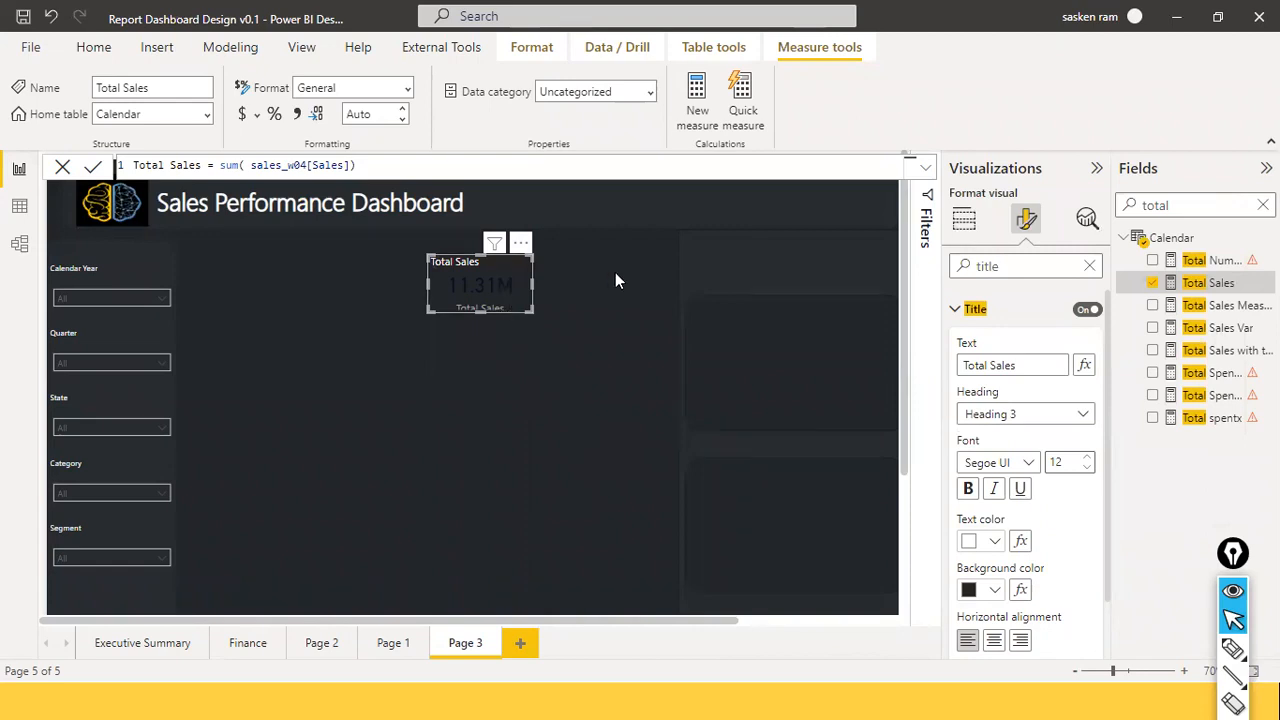
left_click(995, 593)
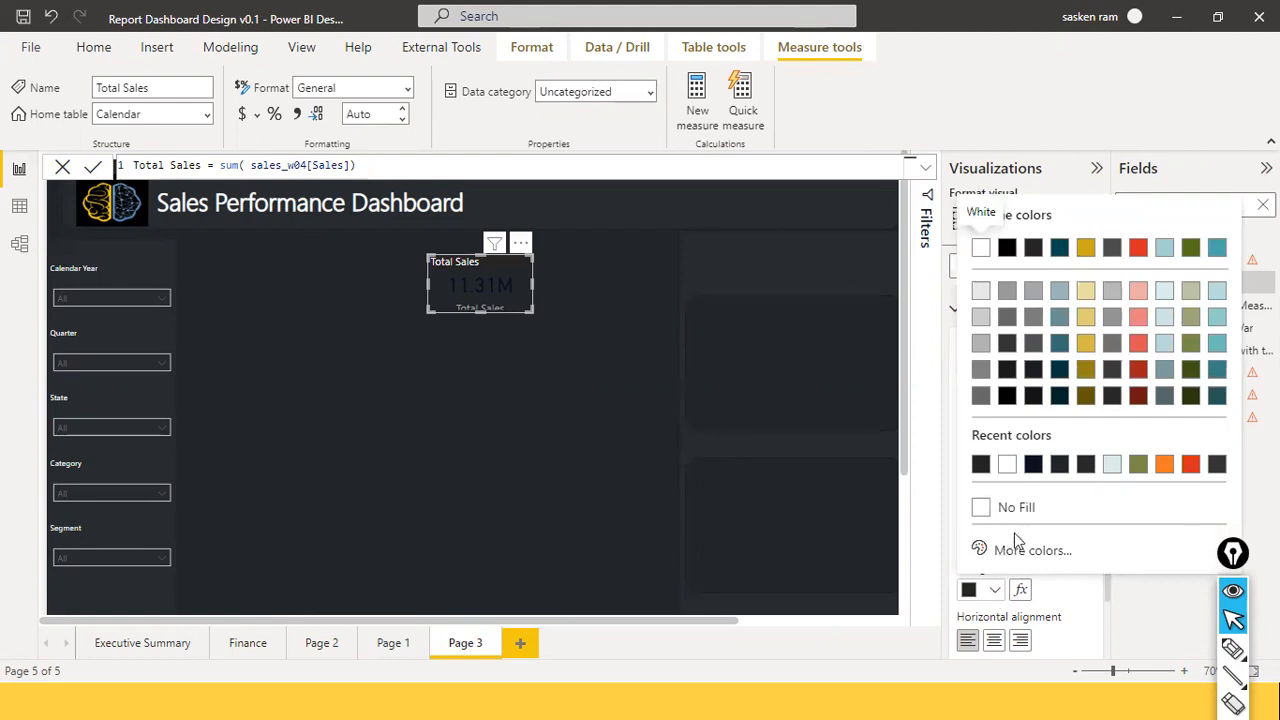
left_click(1010, 550)
left_click(1007, 490)
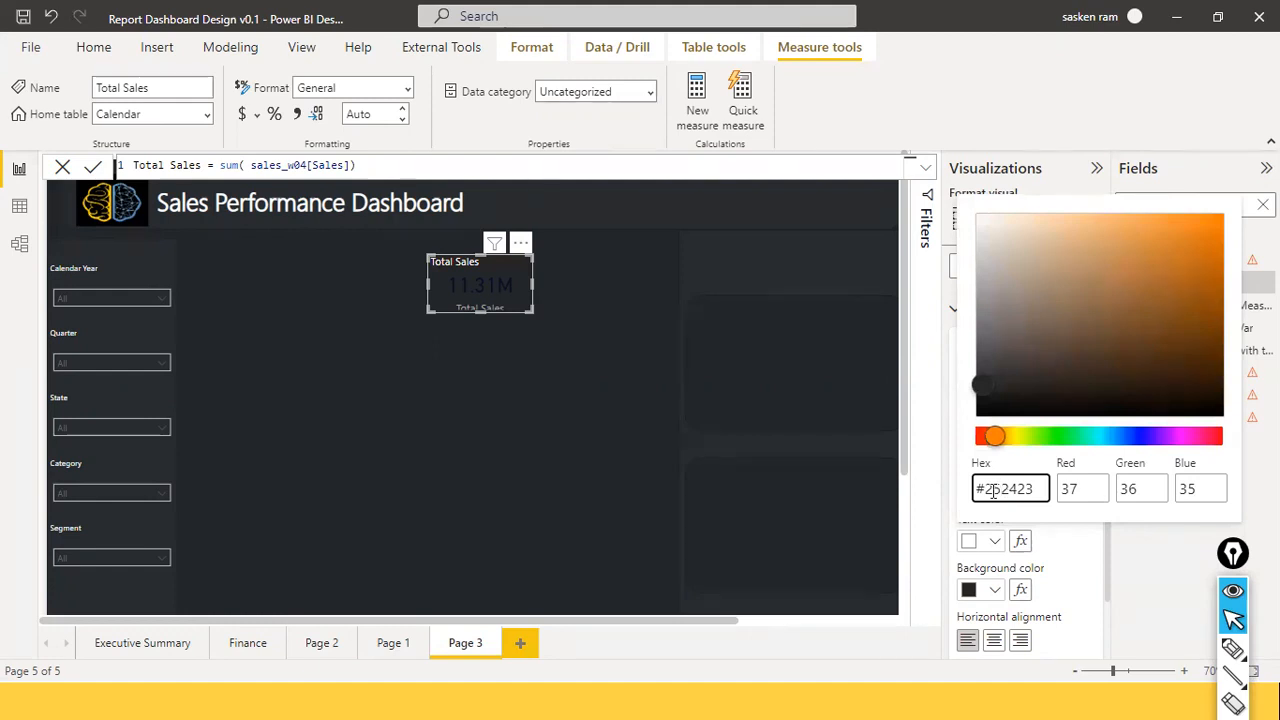
left_click_drag(986, 490, 1037, 490)
type("00000")
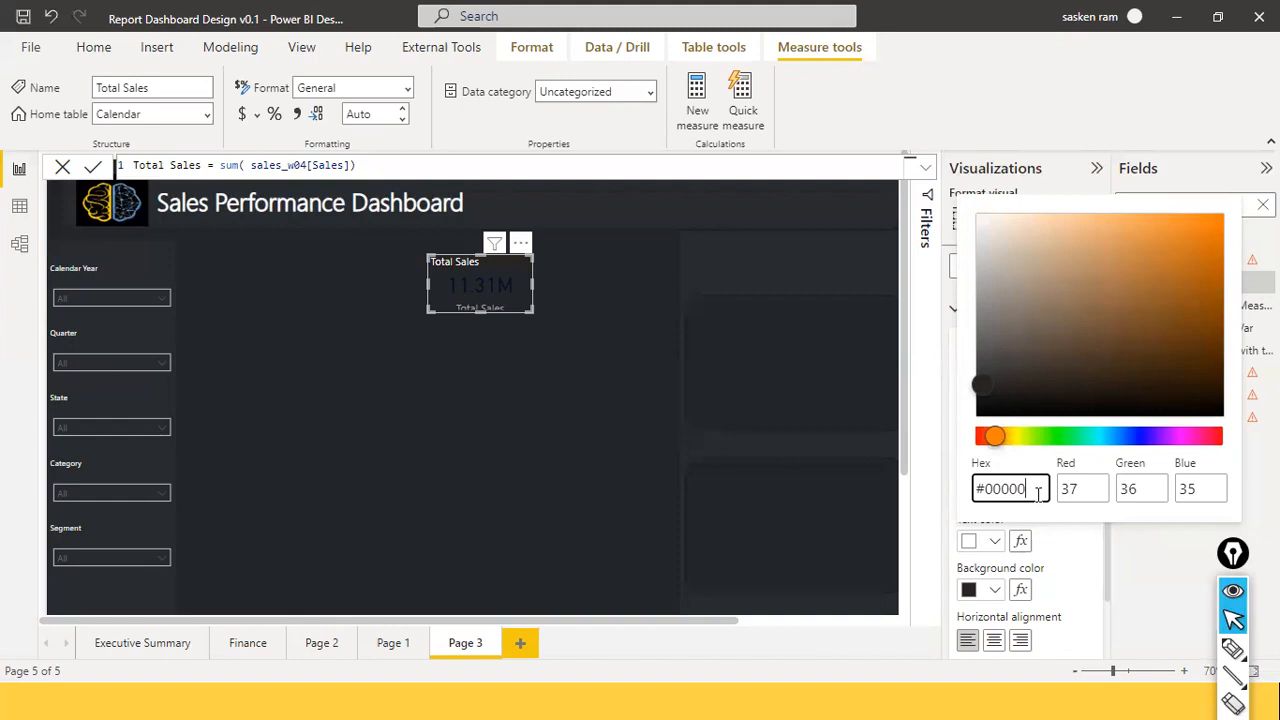
type("0")
left_click(504, 428)
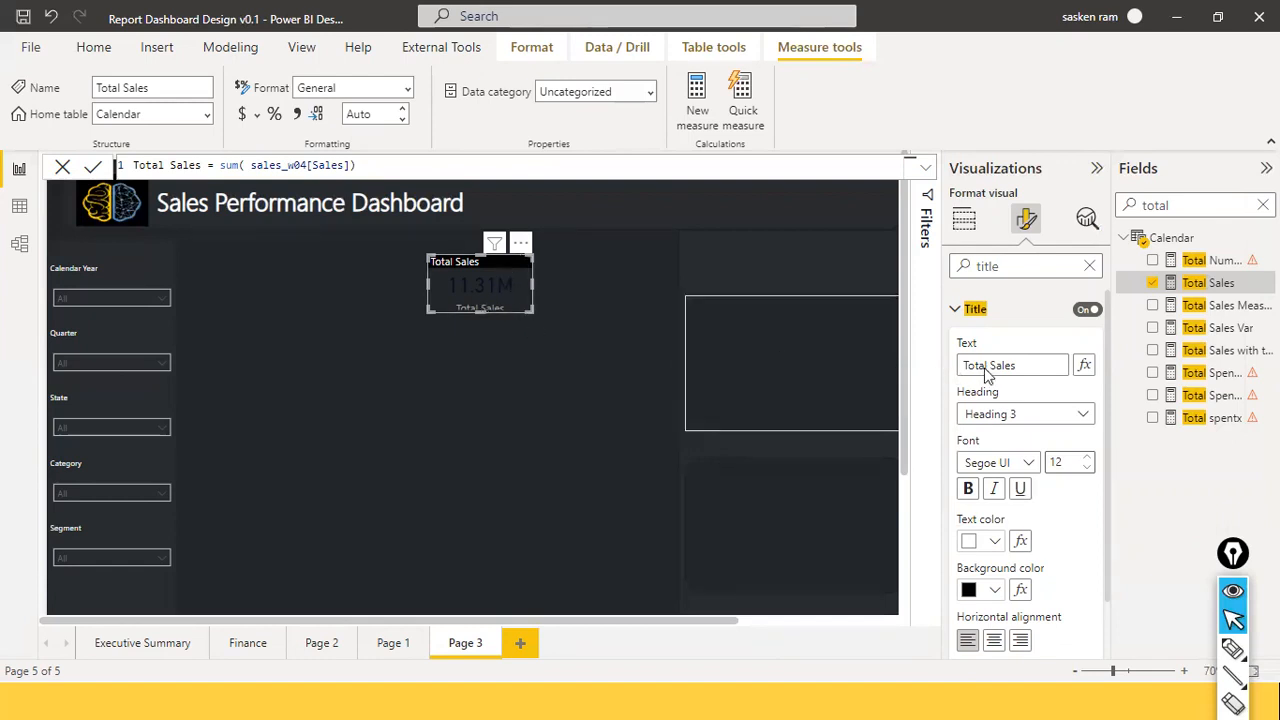
left_click(957, 313)
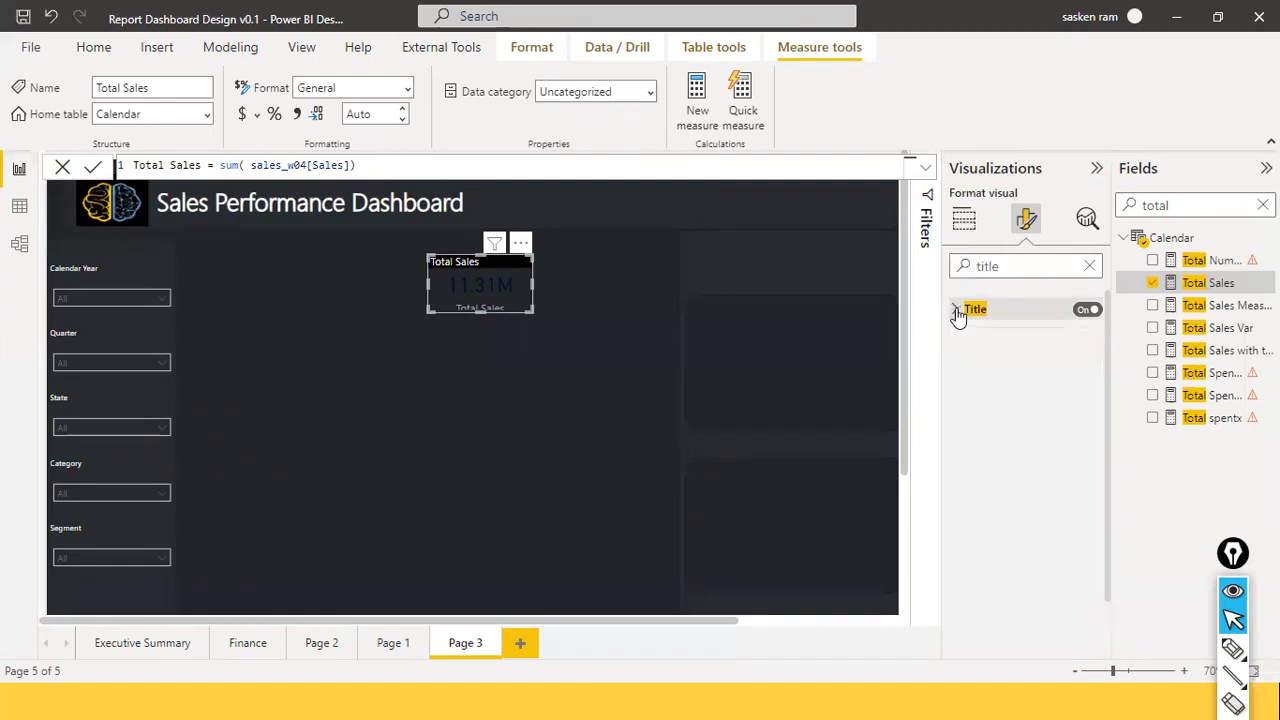
left_click(963, 219)
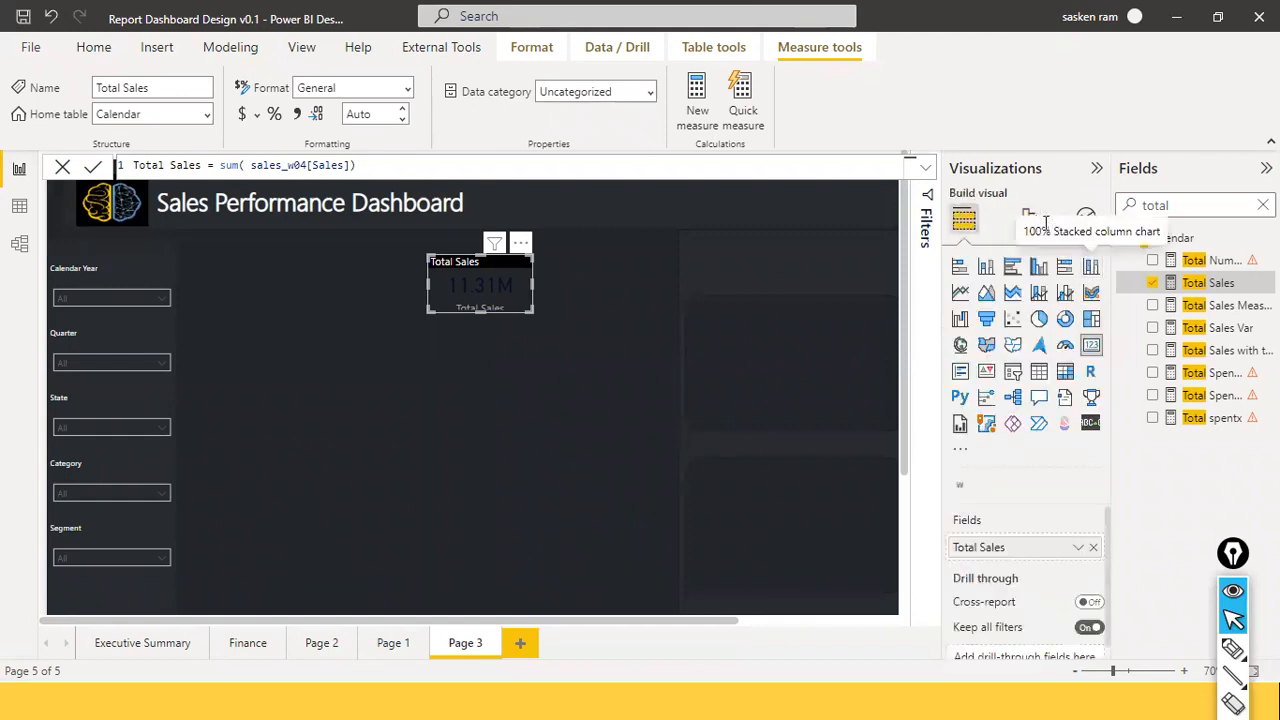
Colour the card's 11.31M callout value with hex FFC30F.
left_click(1027, 218)
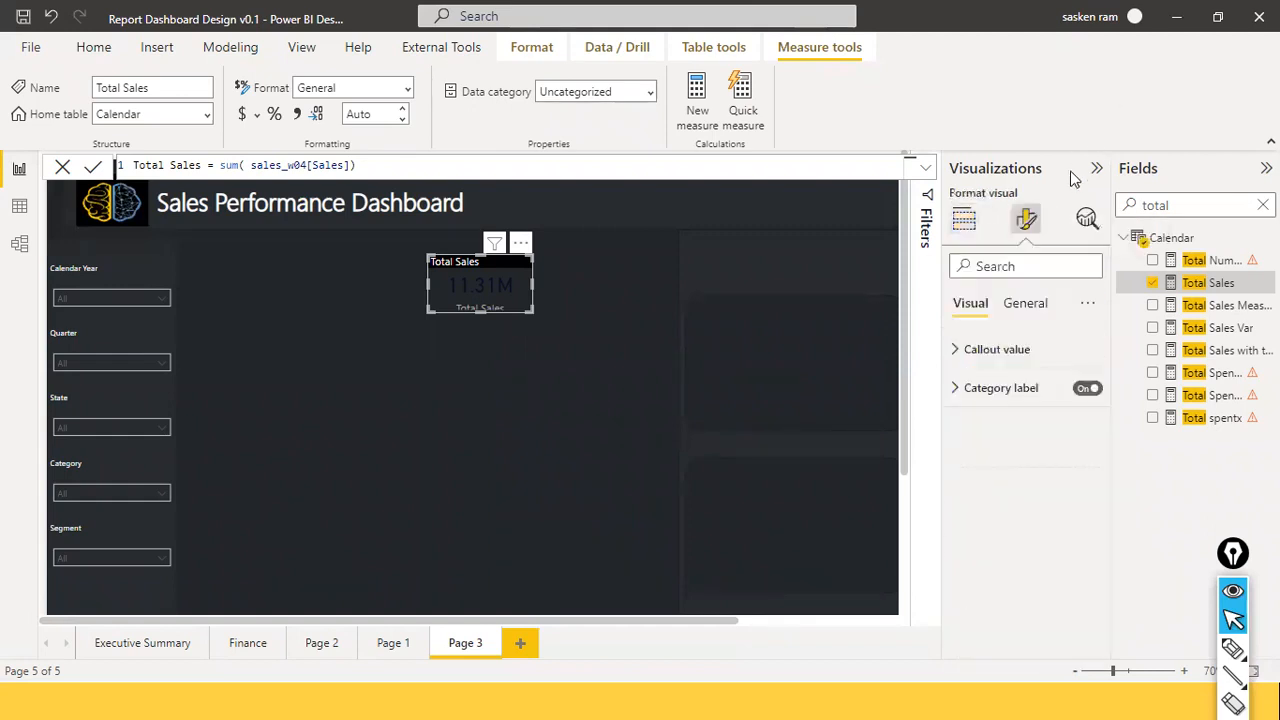
left_click(955, 350)
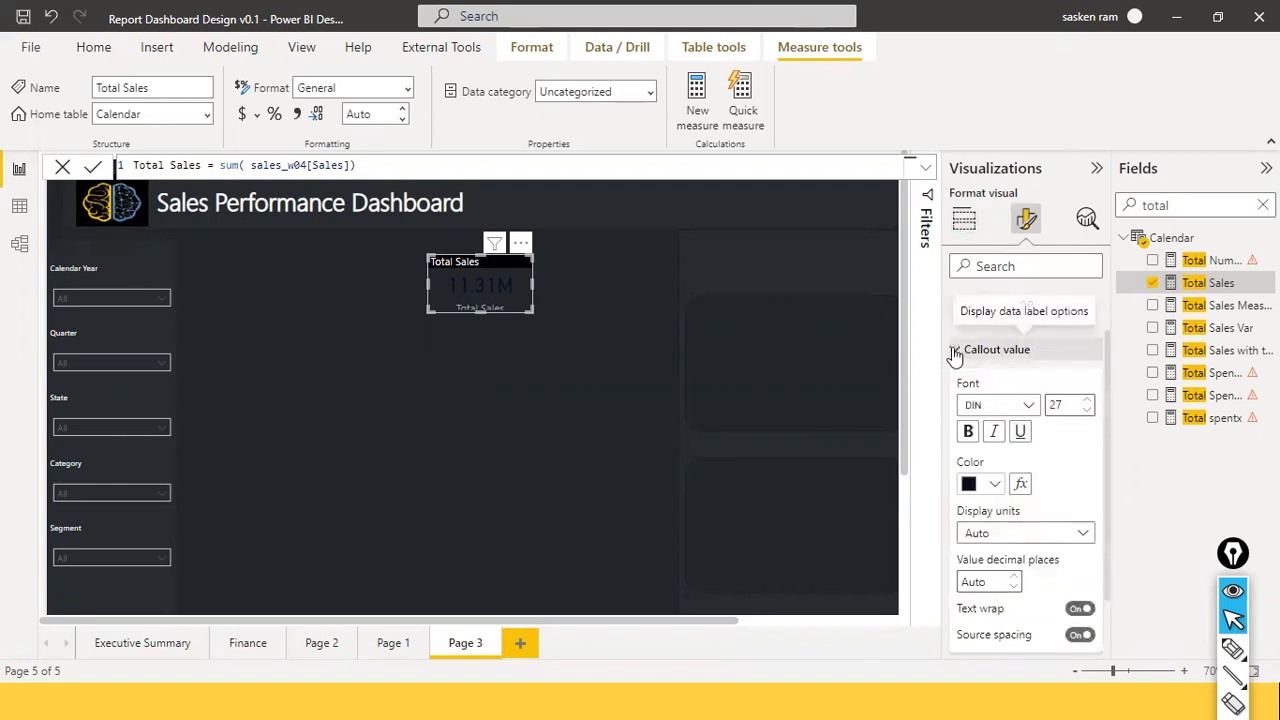
left_click(994, 484)
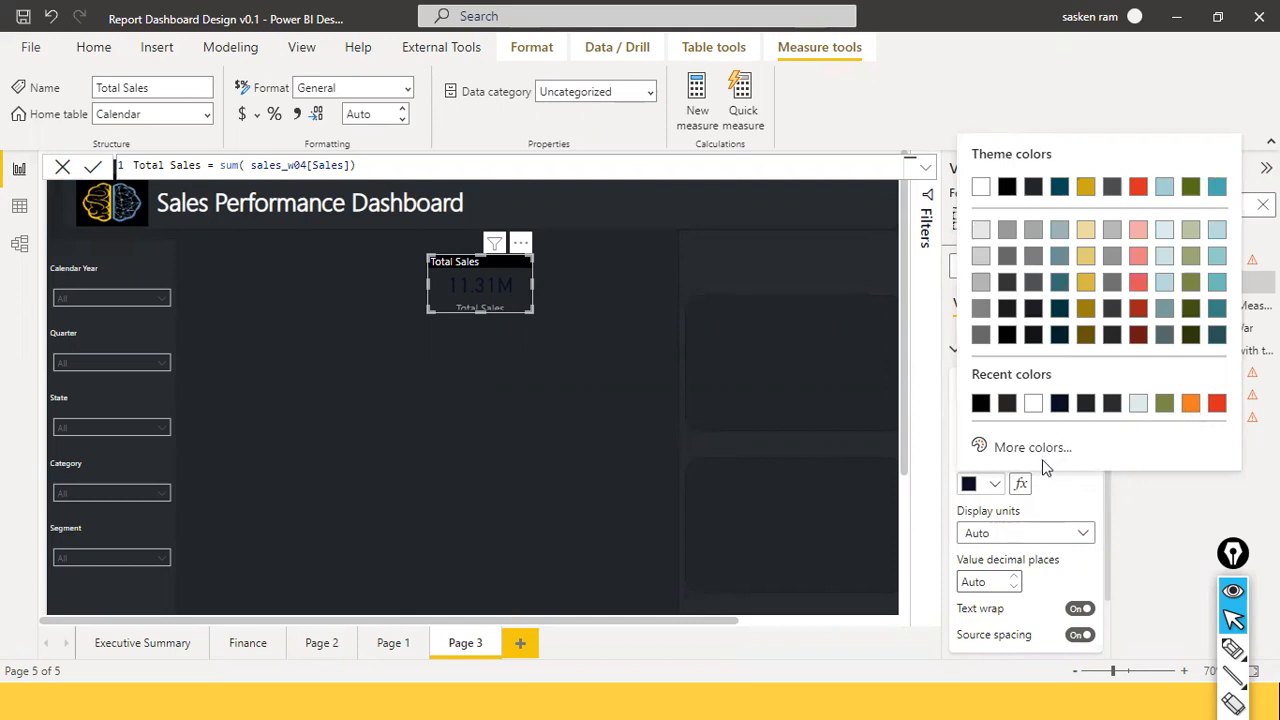
left_click(1014, 450)
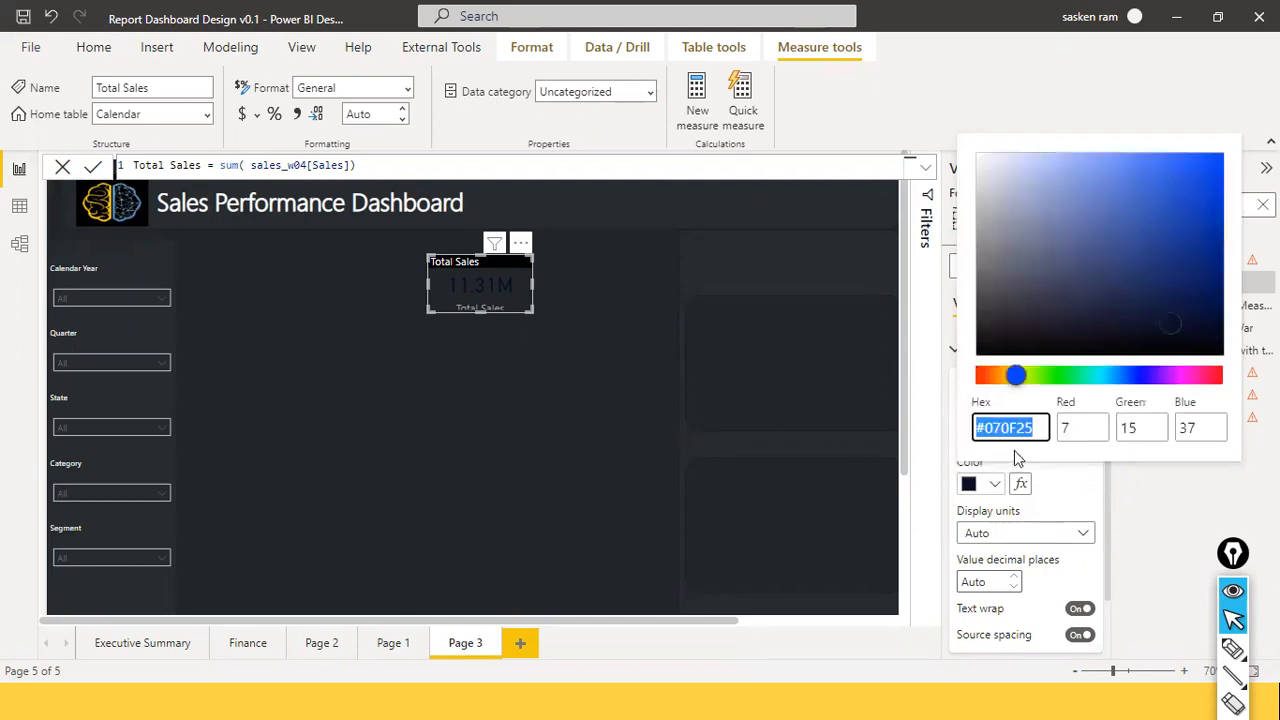
left_click(1017, 377)
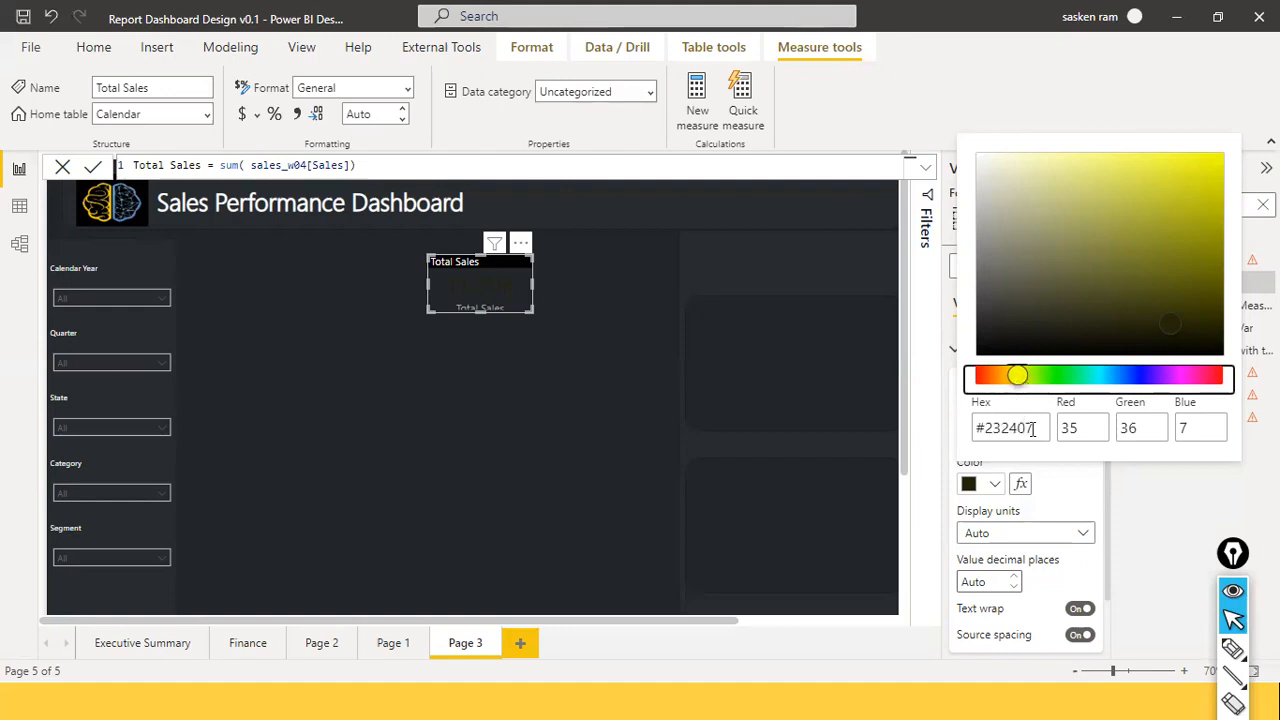
double_click(1004, 421)
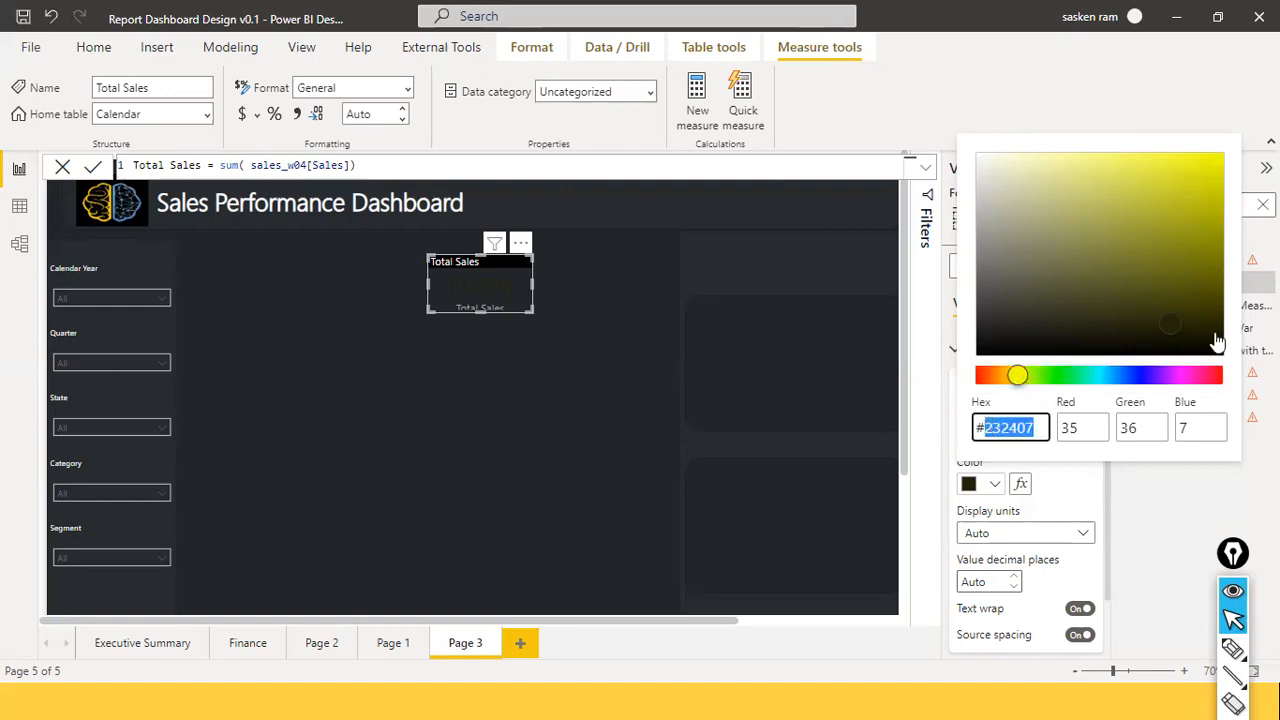
type("FF")
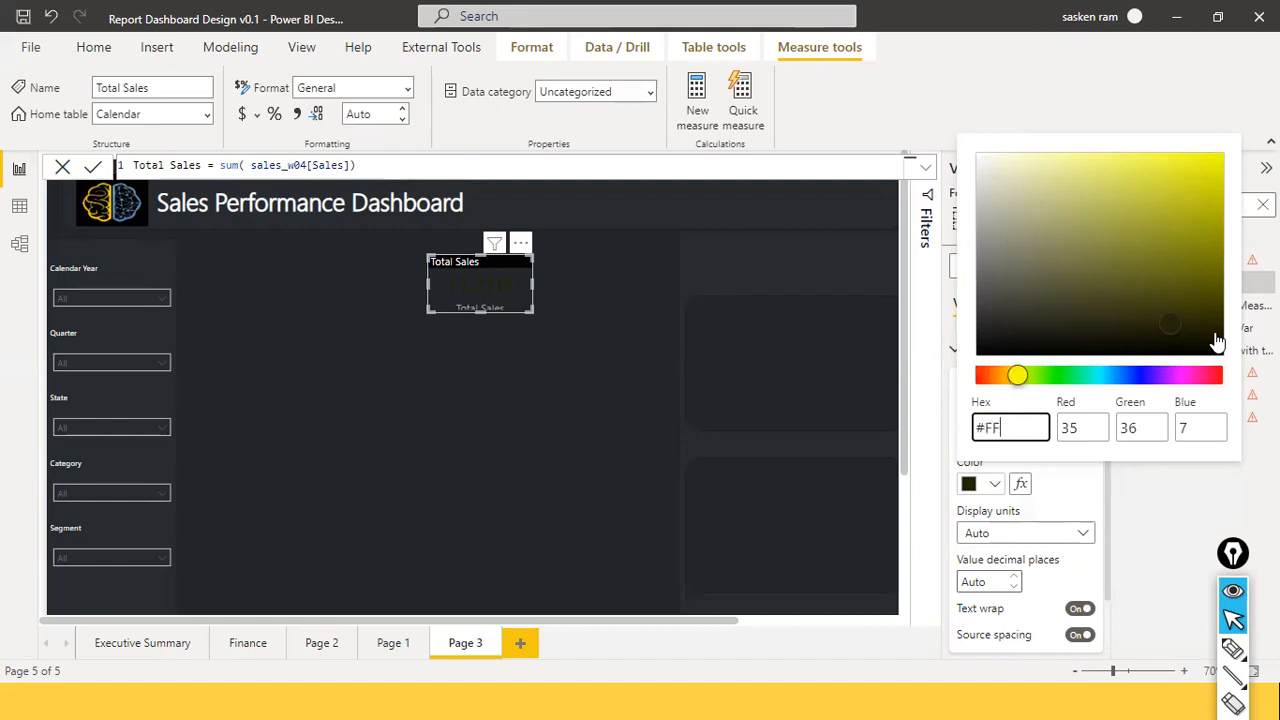
type("C30F")
key("Return")
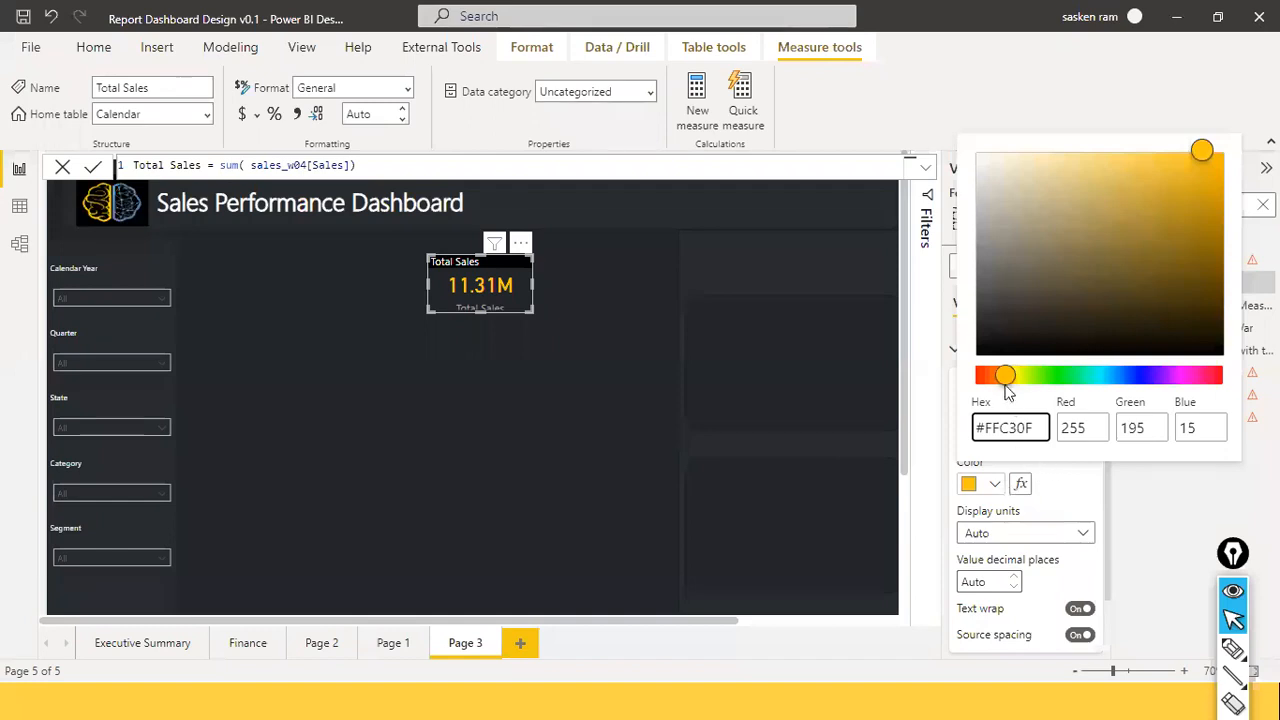
left_click(1055, 506)
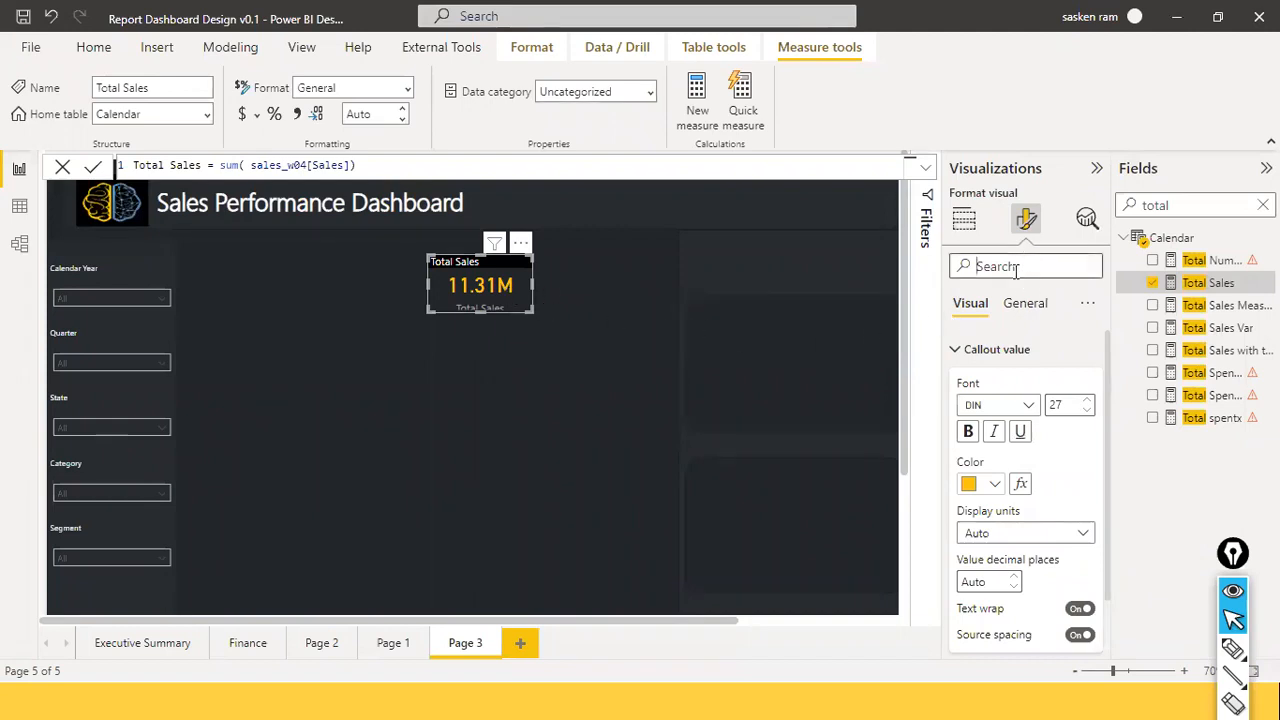
Search font settings and hide the Total Sales label under the value.
type("font")
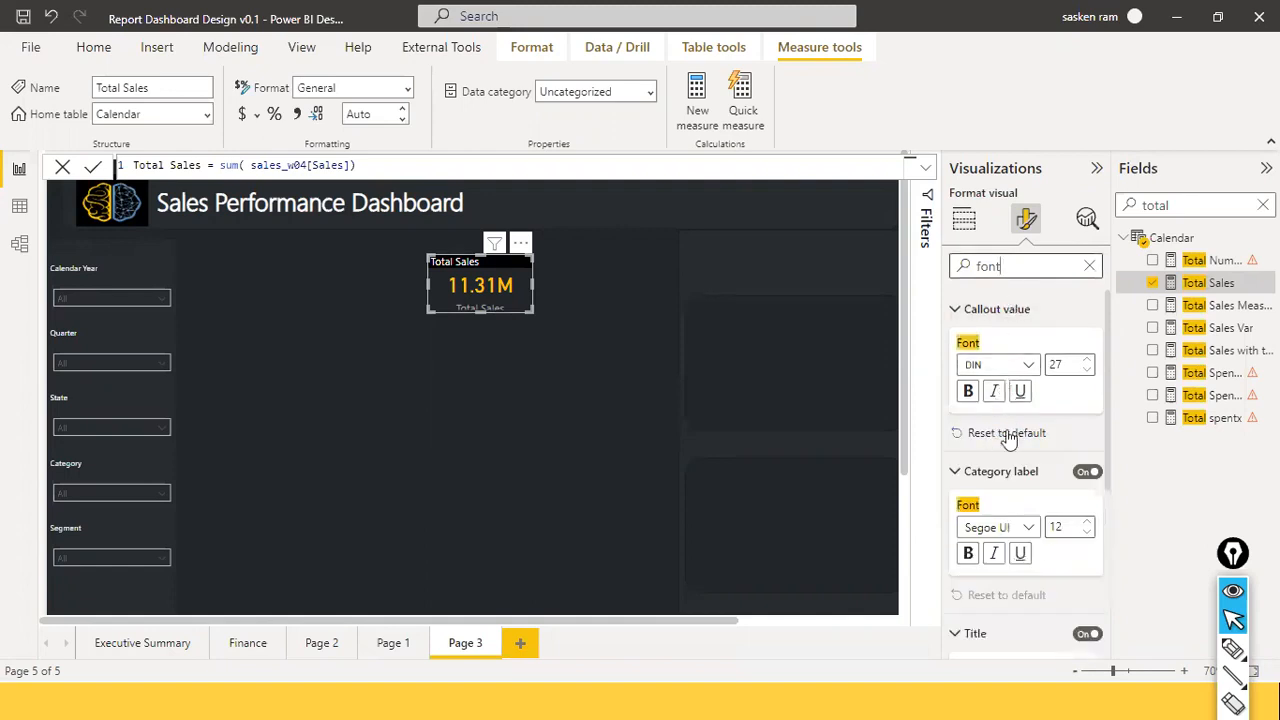
left_click(1082, 474)
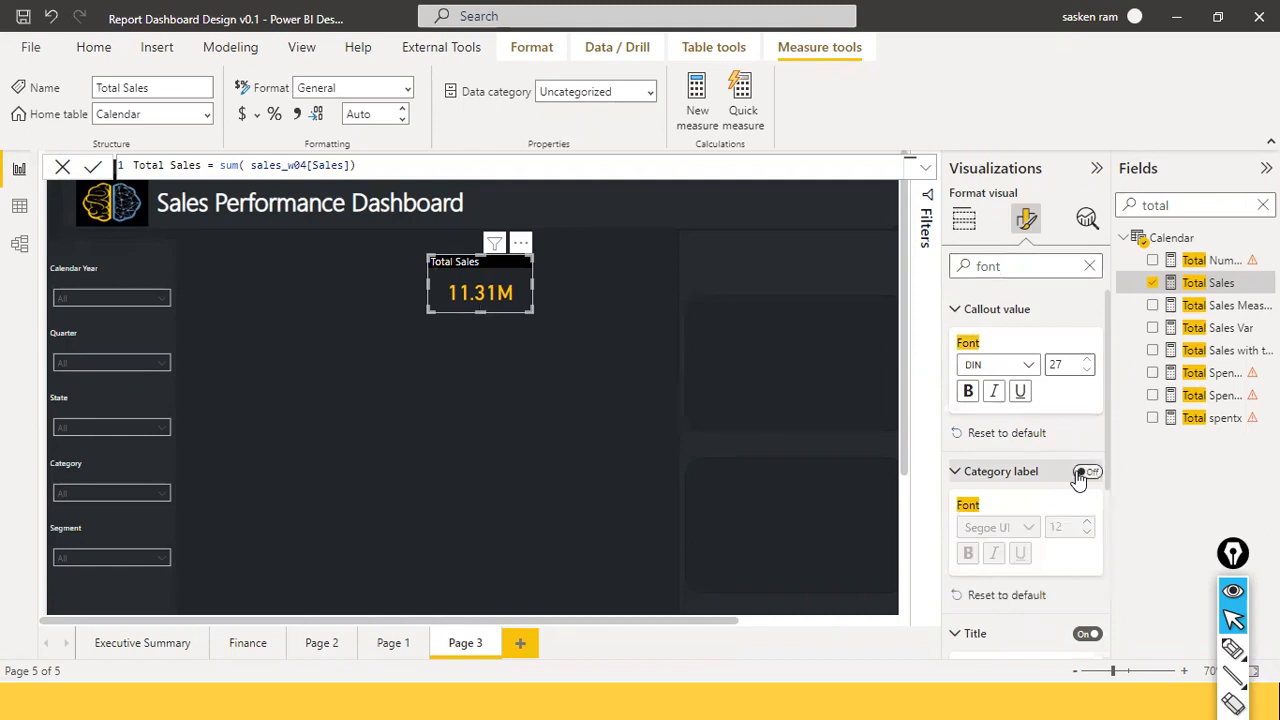
left_click(1087, 474)
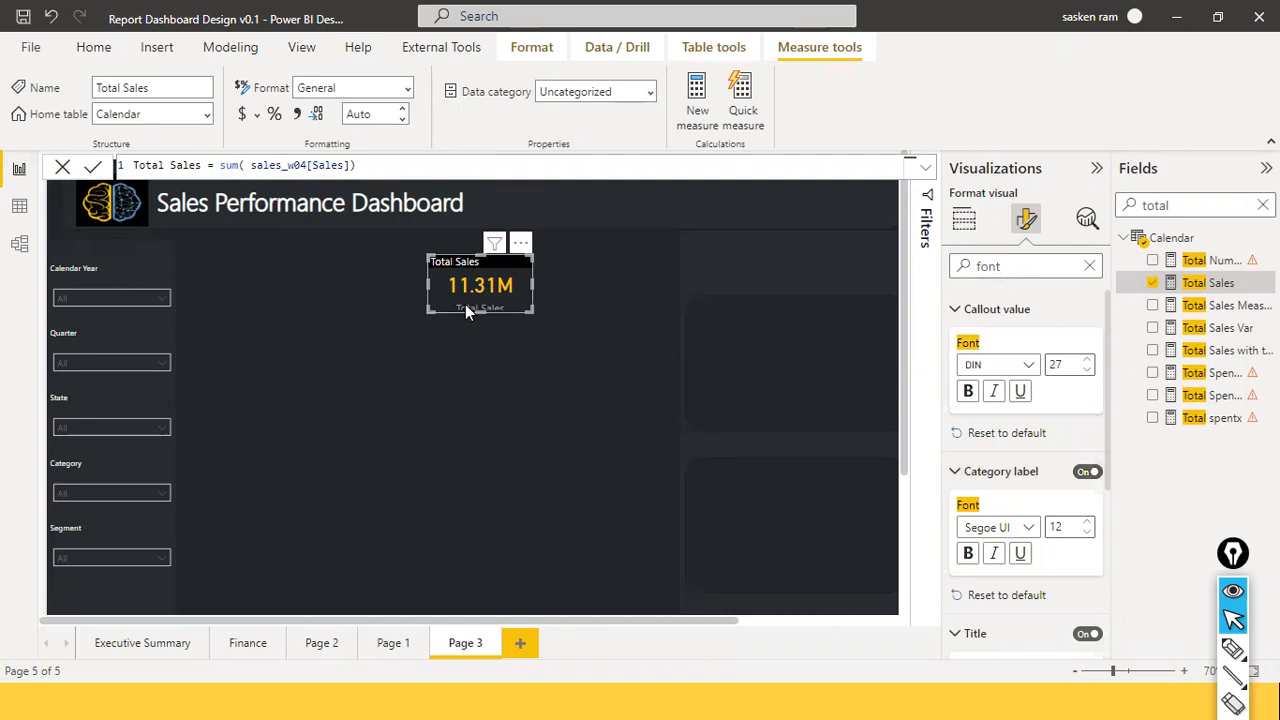
left_click(1085, 474)
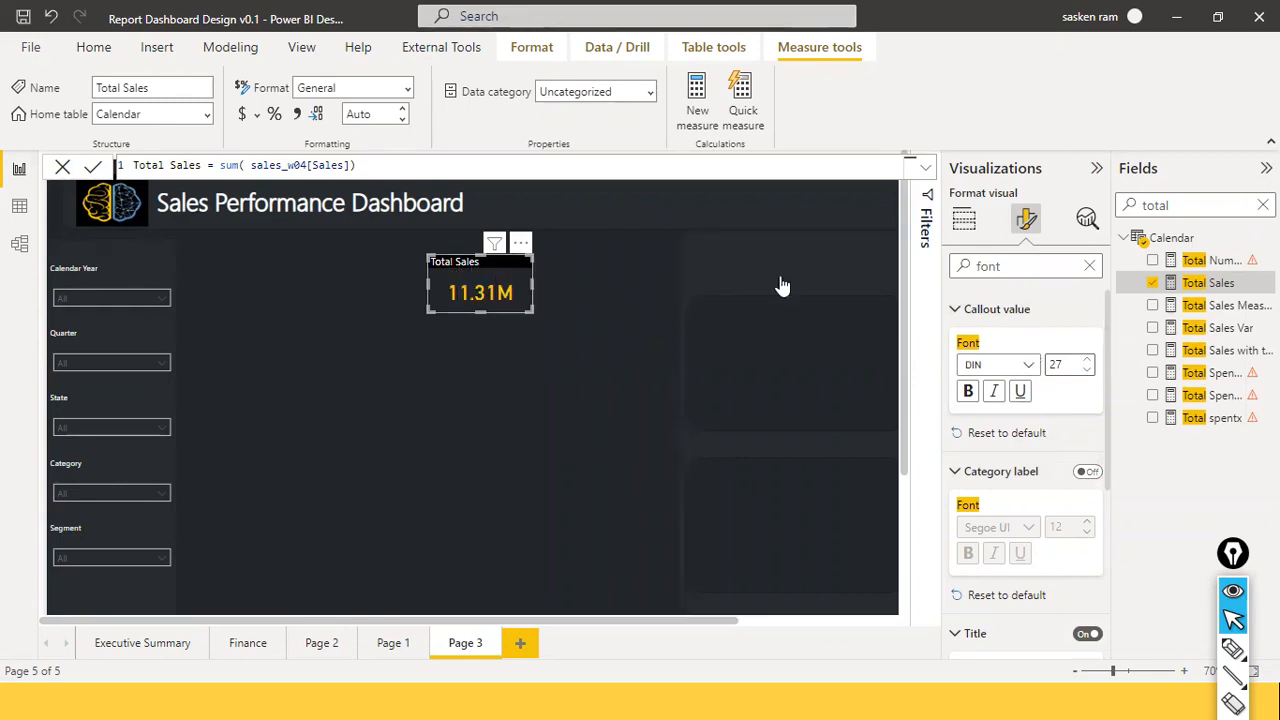
Set the callout value font size to 23 and make the card shorter.
left_click(1086, 372)
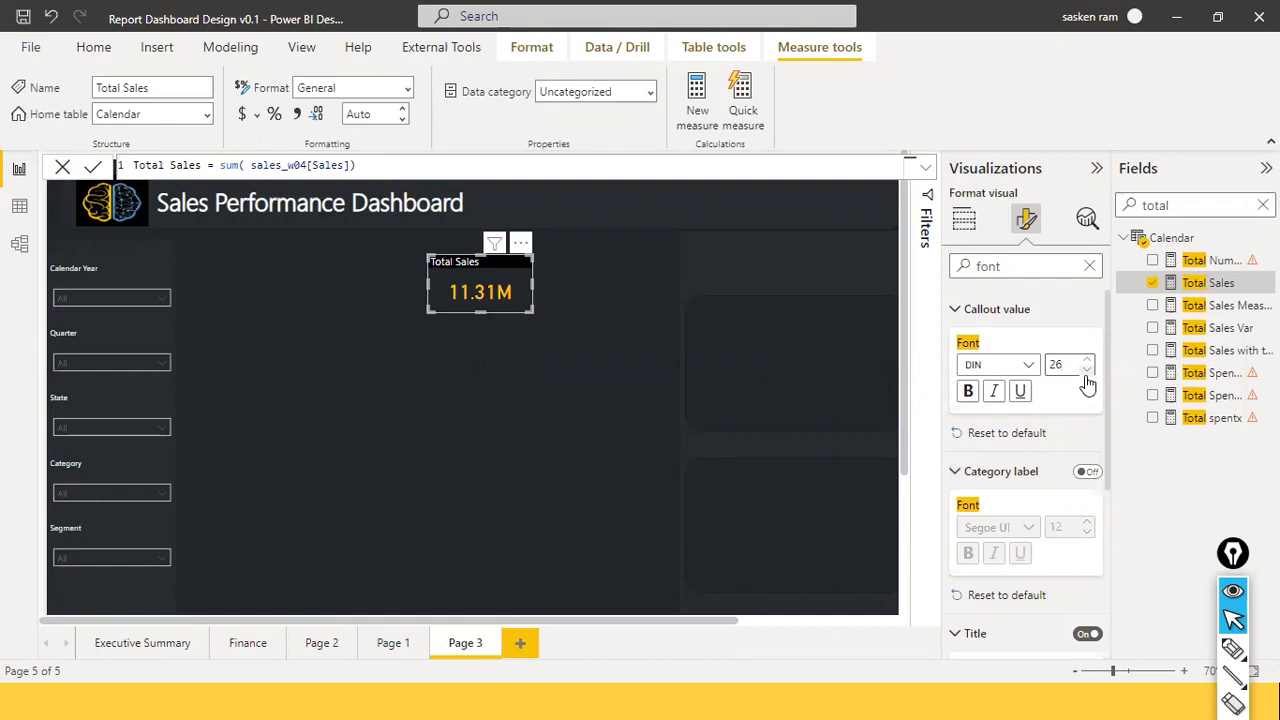
left_click(1087, 374)
left_click(1087, 373)
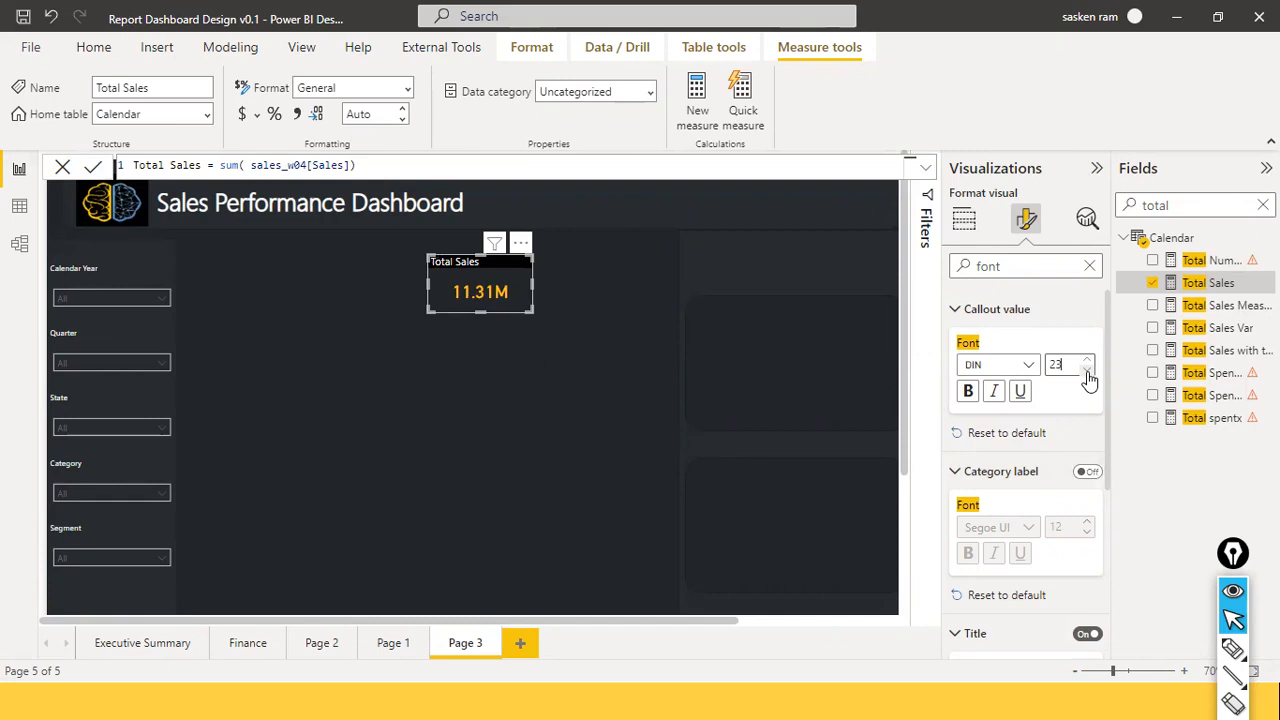
left_click(1088, 366)
left_click(1089, 364)
left_click_drag(477, 311, 491, 300)
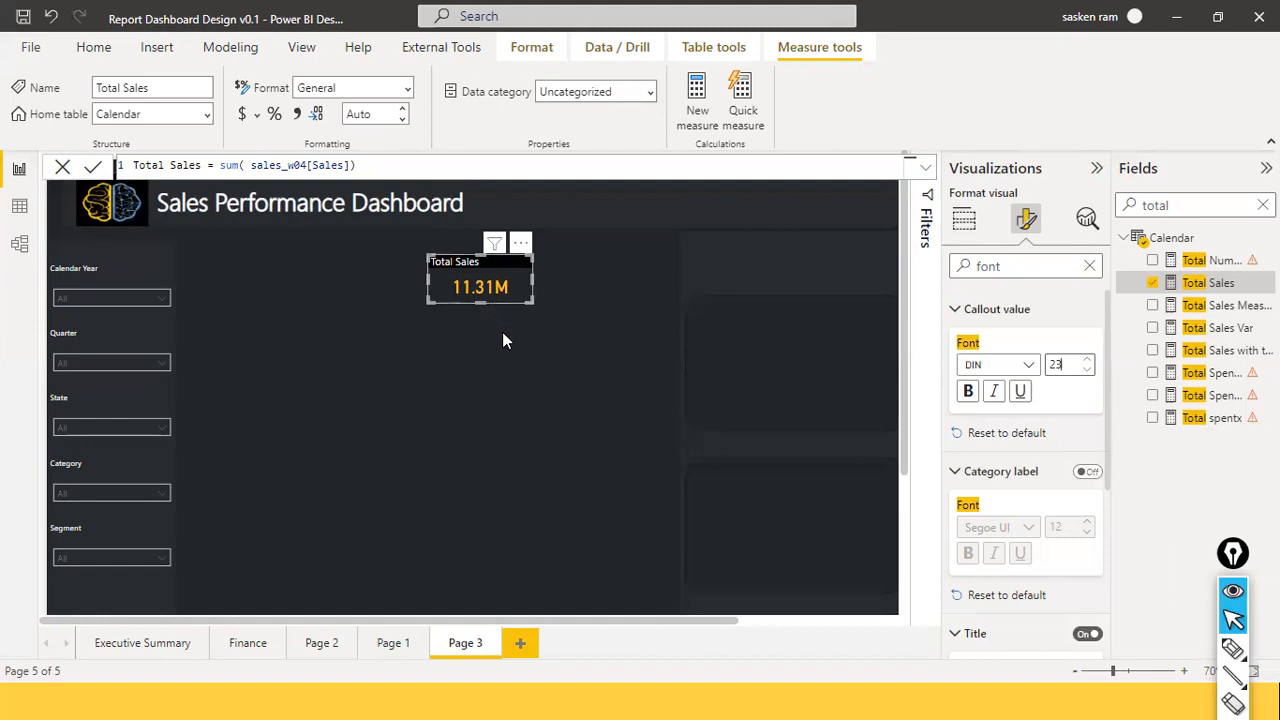
left_click(549, 346)
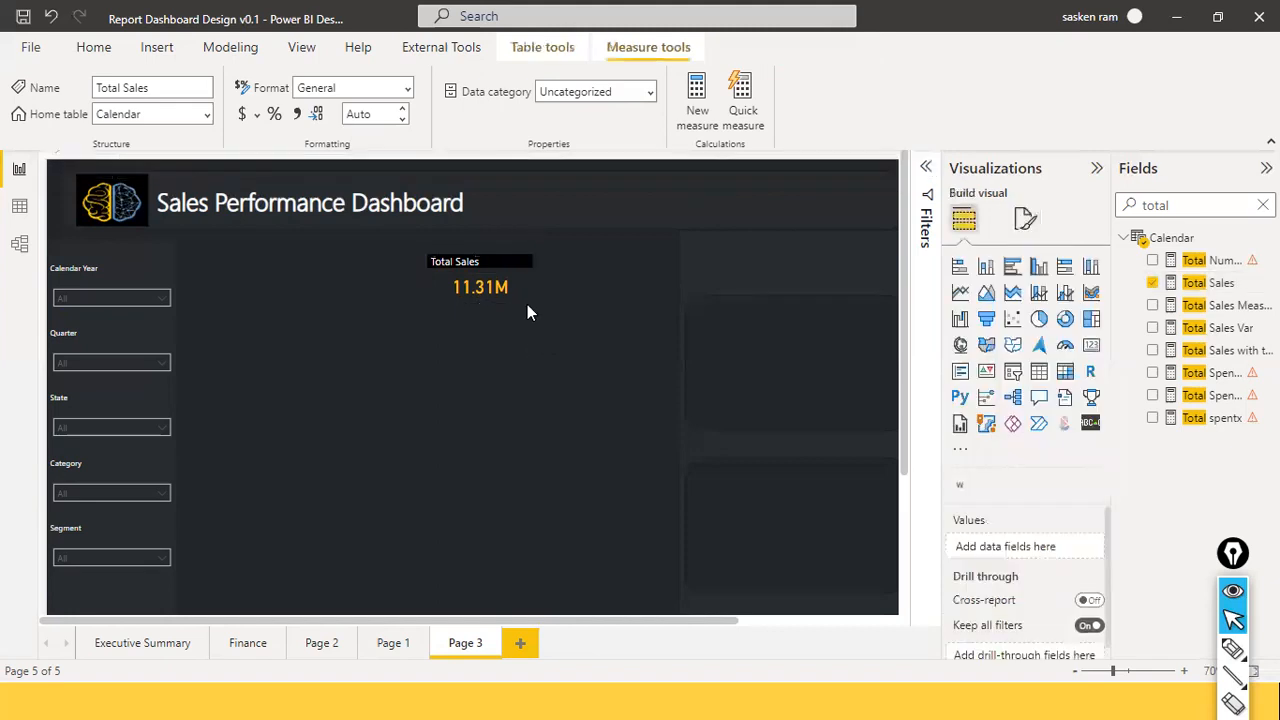
Turn on the Total Sales card's visual border.
left_click(520, 299)
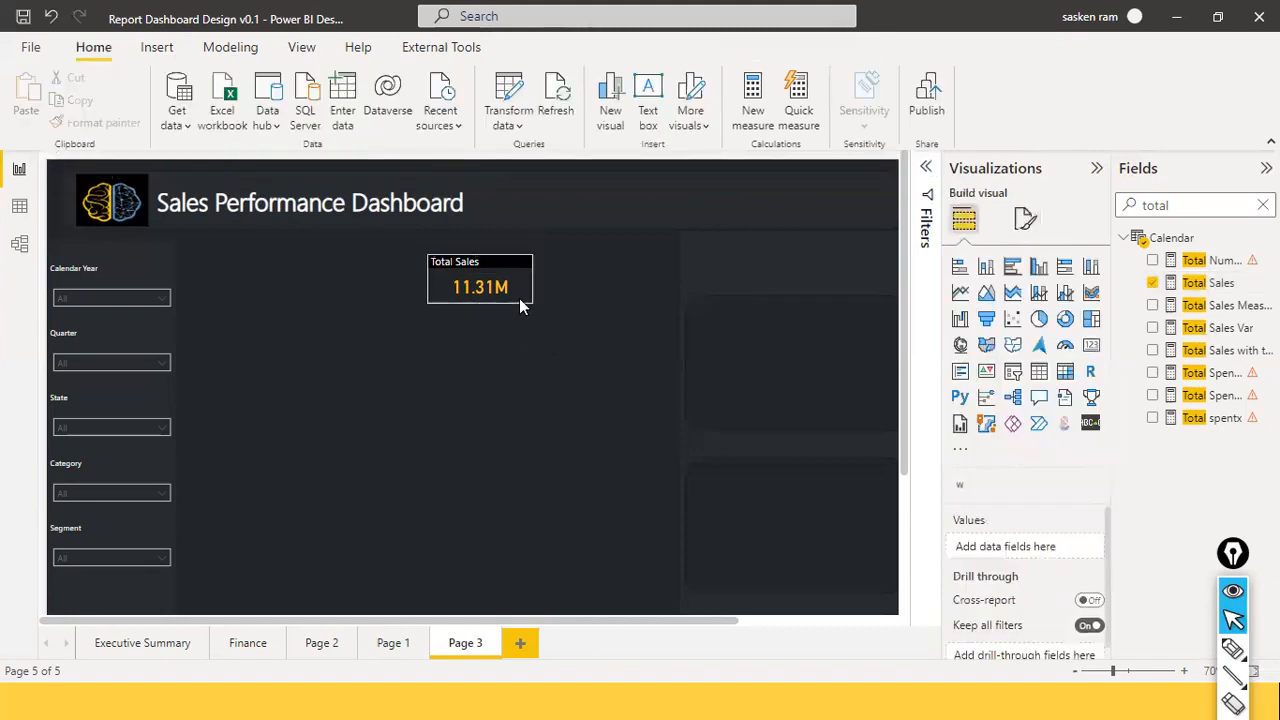
left_click(1026, 219)
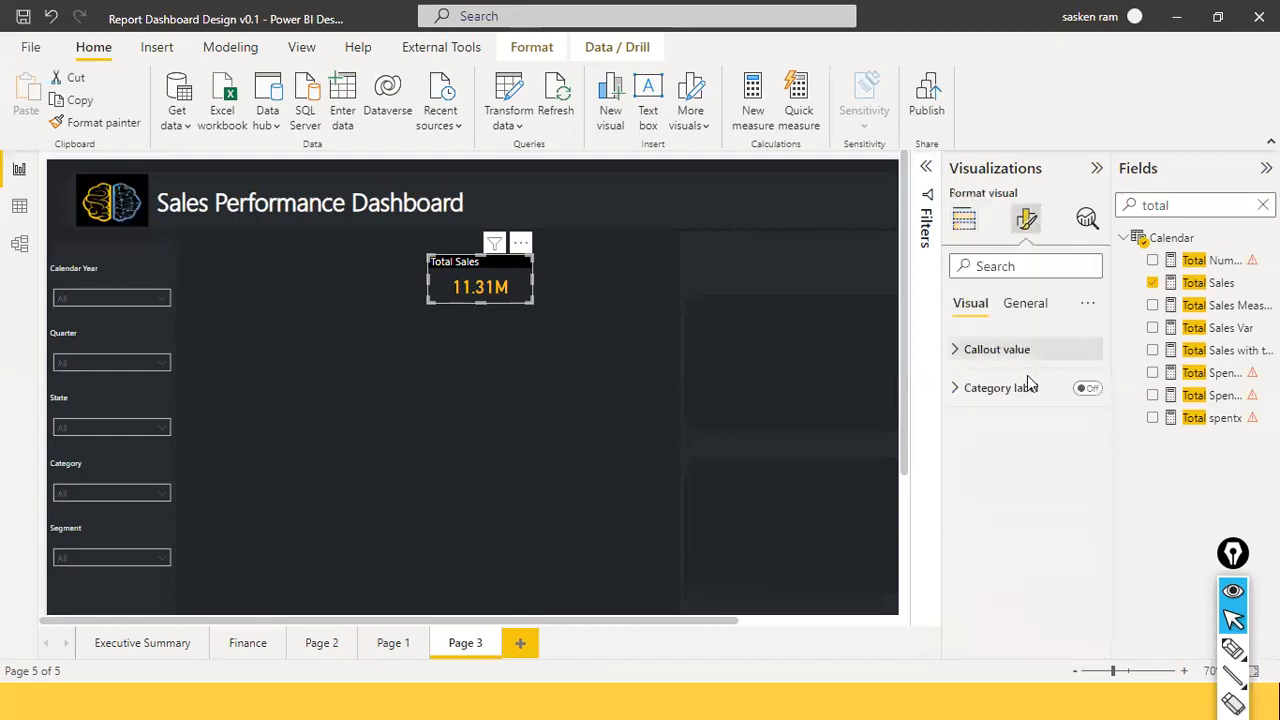
left_click(1013, 265)
type("b")
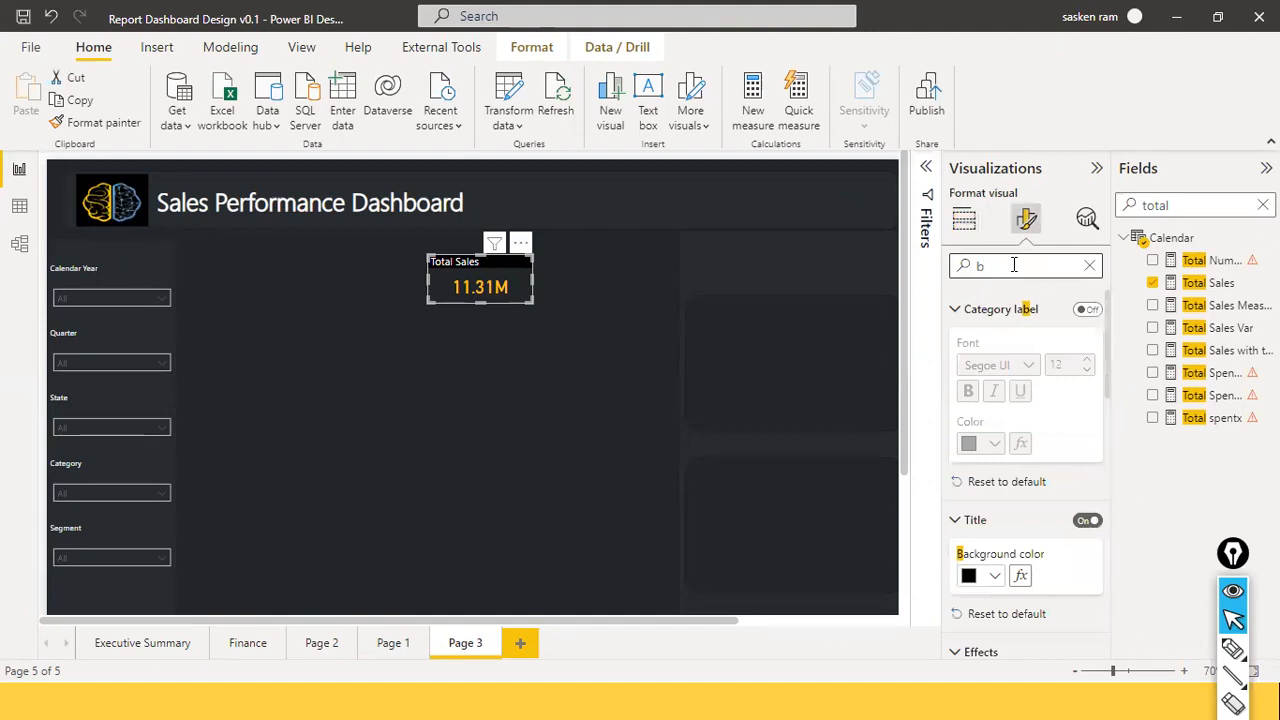
type("or")
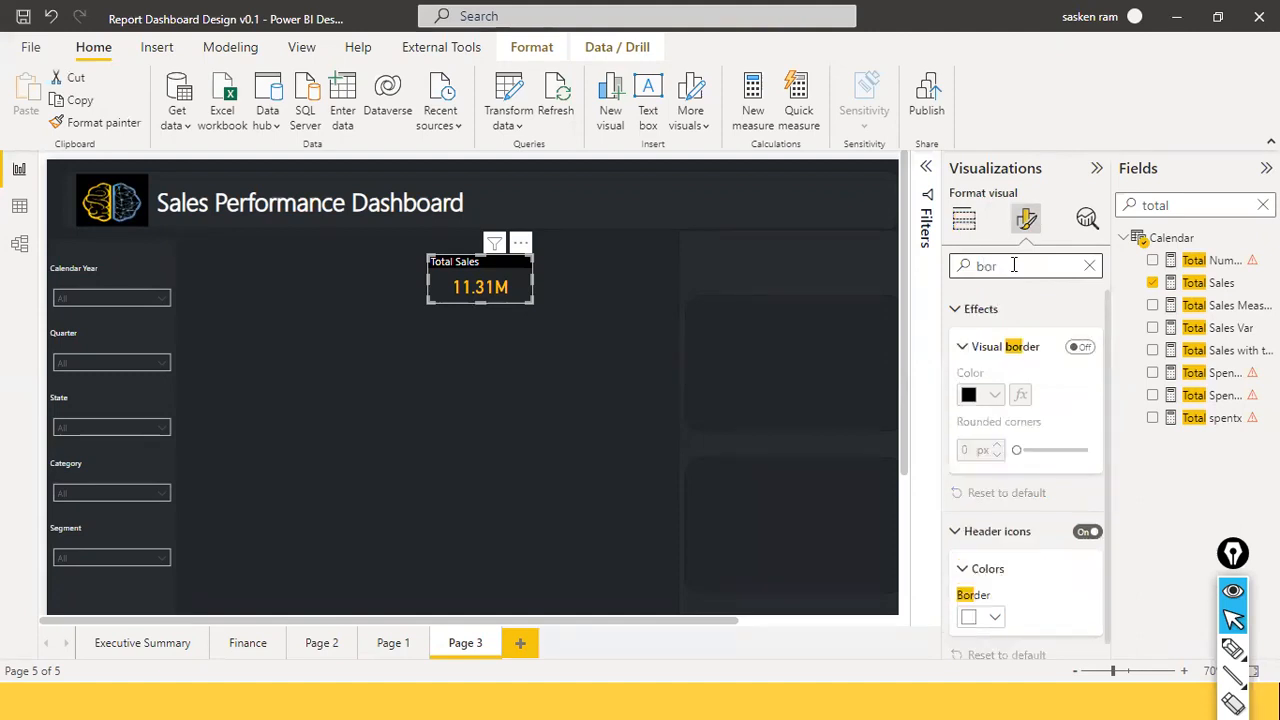
left_click(1083, 349)
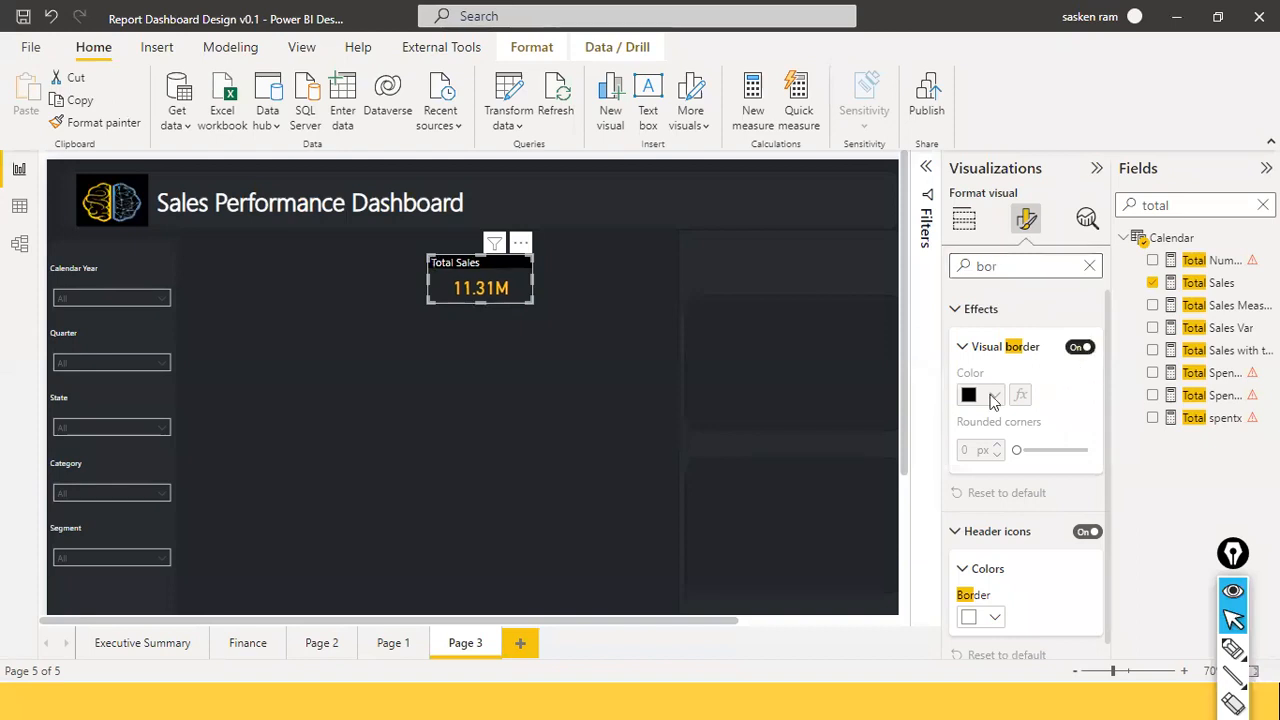
left_click(524, 379)
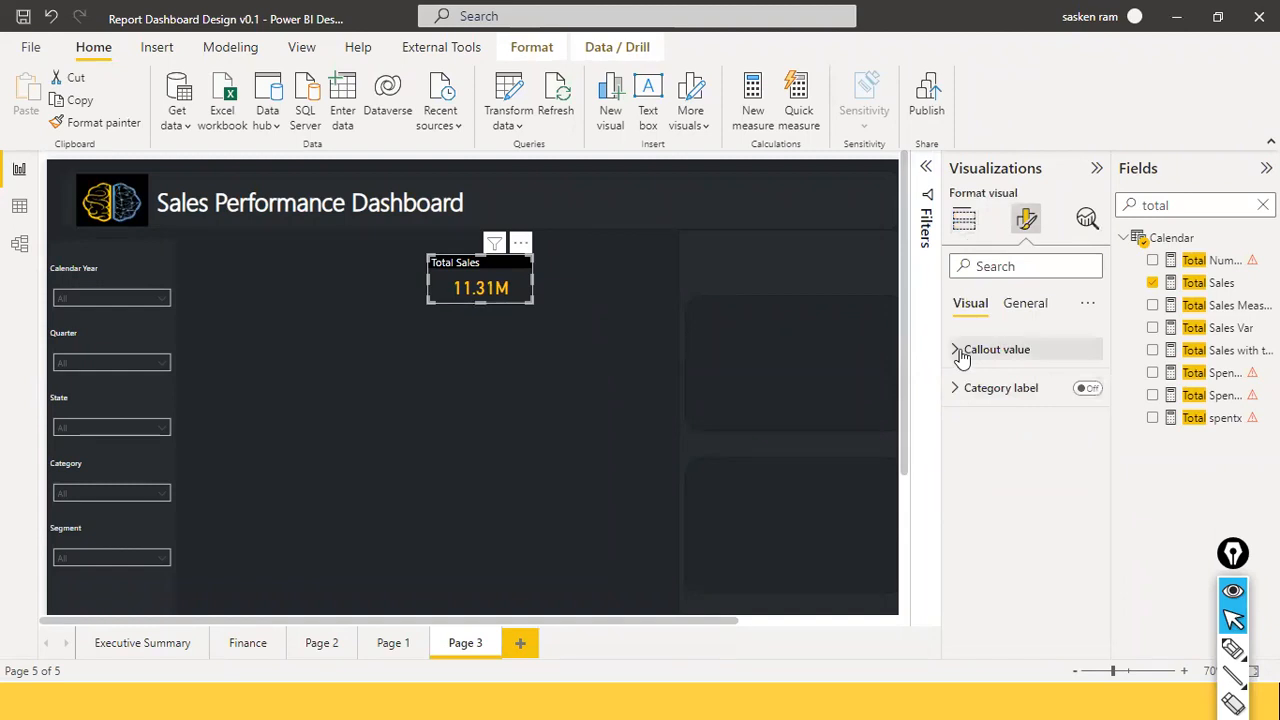
Round the card's corners to 7 px under General > Effects.
scroll(990, 490, "down", 2)
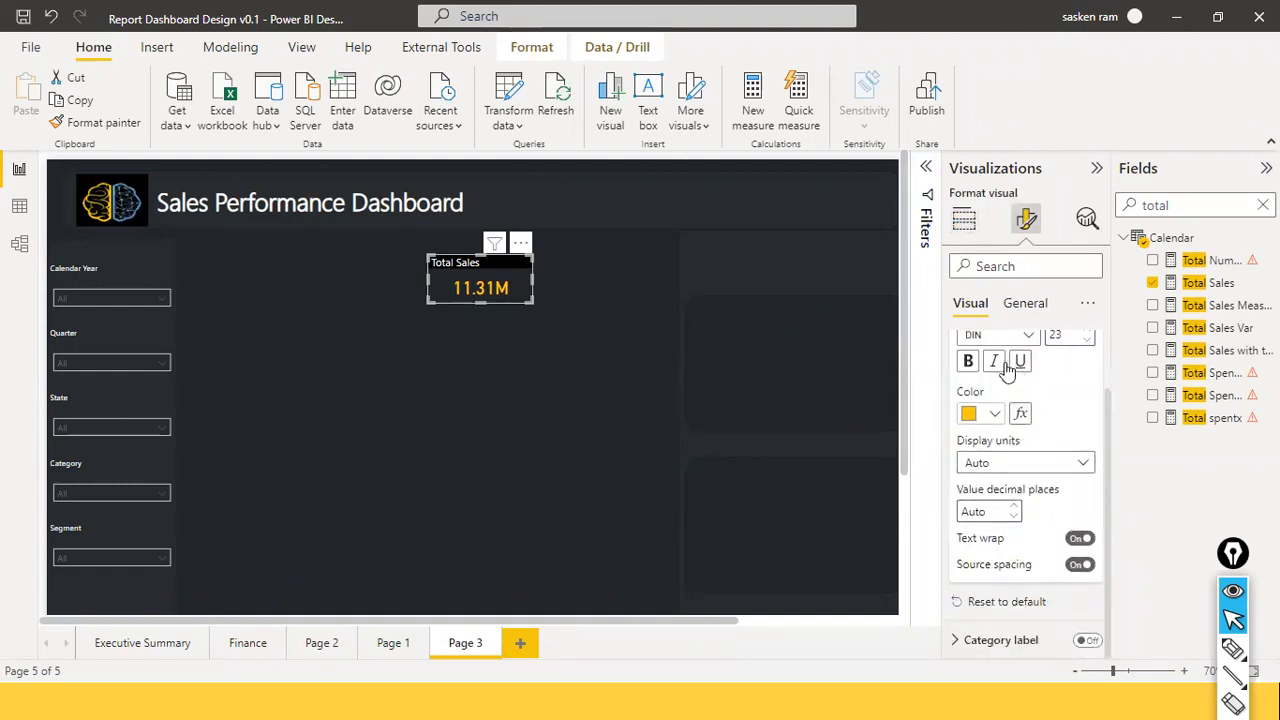
left_click(1010, 305)
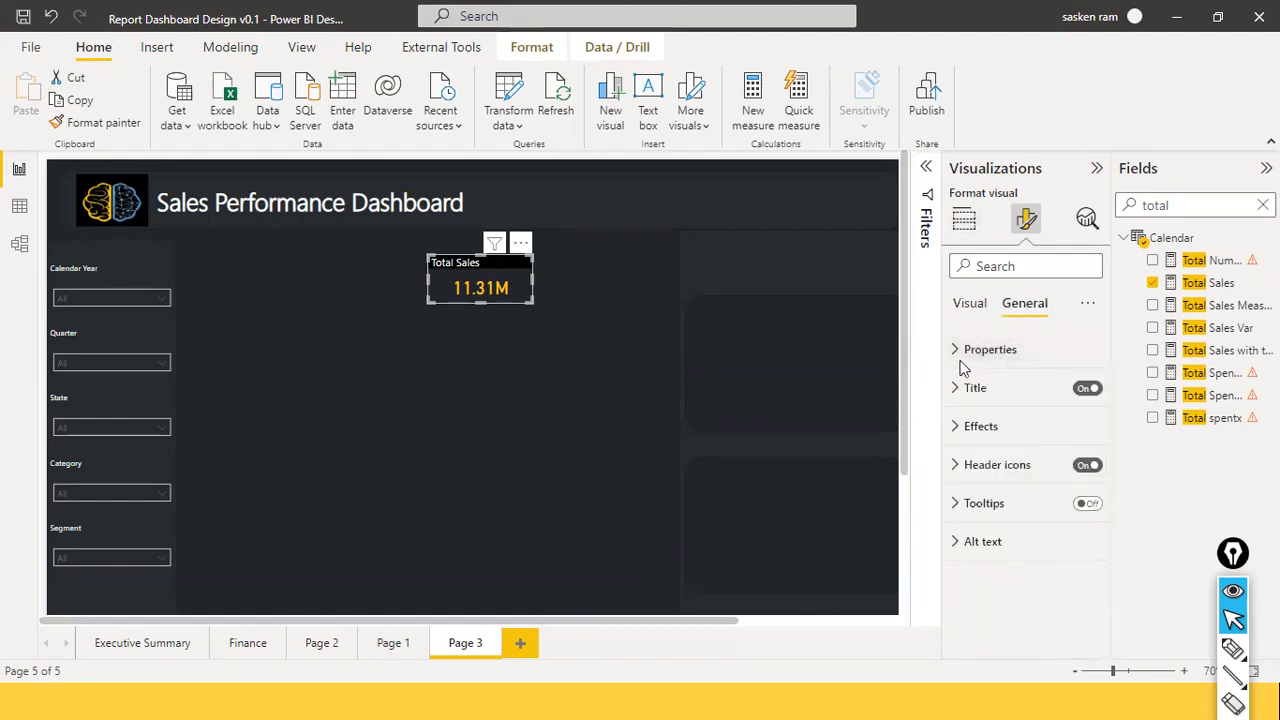
left_click(958, 427)
scroll(990, 482, "down", 2)
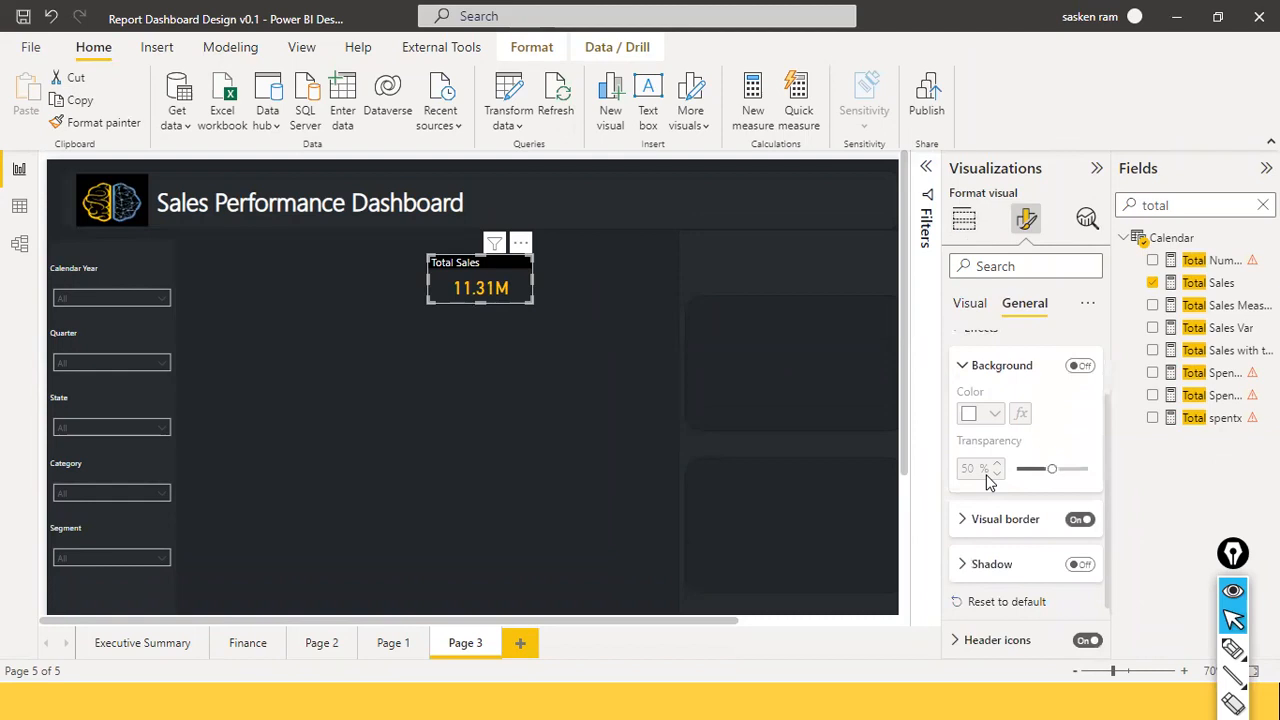
scroll(975, 510, "up", 1)
left_click(970, 568)
scroll(982, 568, "down", 2)
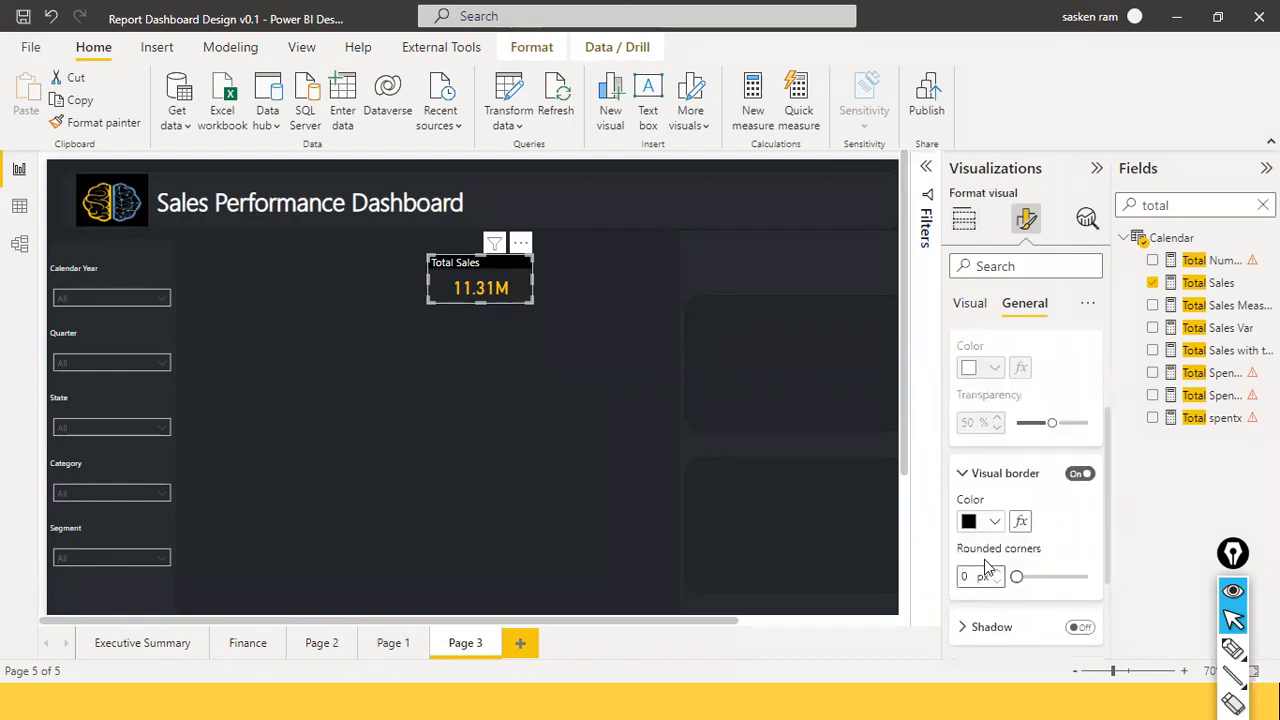
scroll(985, 567, "down", 1)
left_click_drag(1017, 528, 1033, 527)
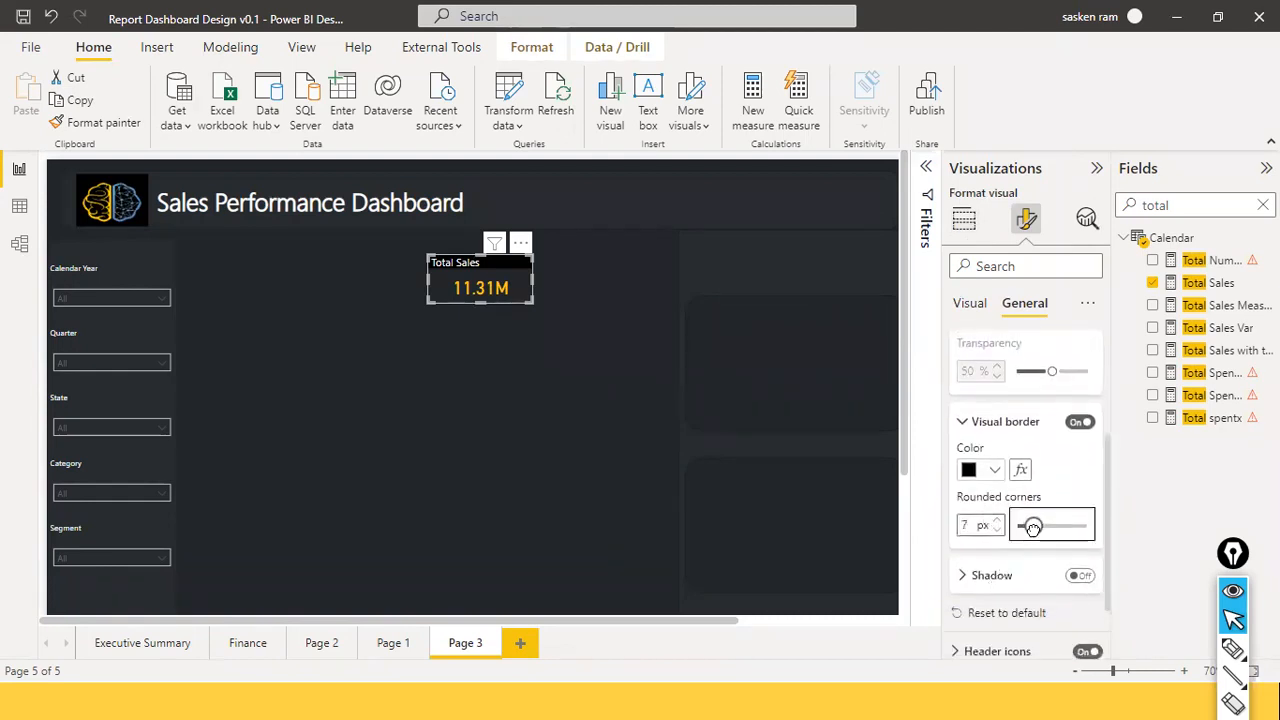
left_click(575, 472)
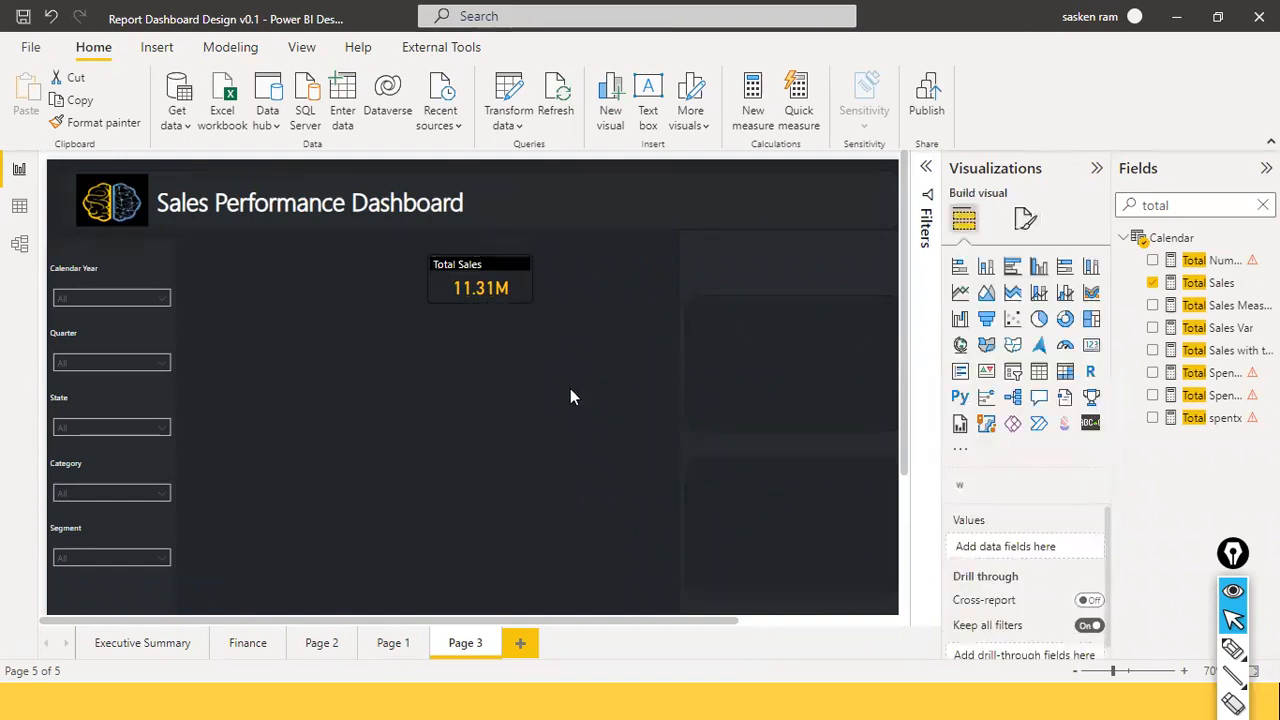
Move the Total Sales card up beside the Sales Performance Dashboard title.
left_click_drag(530, 290, 574, 199)
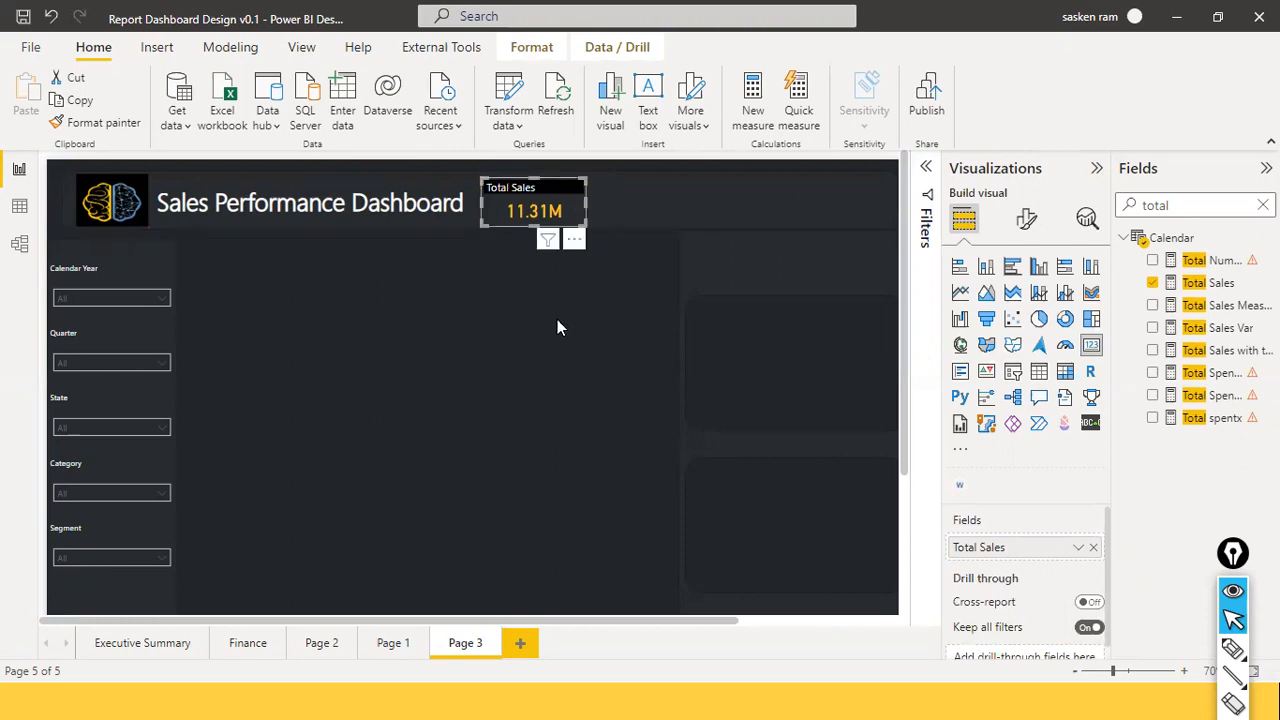
key("Up")
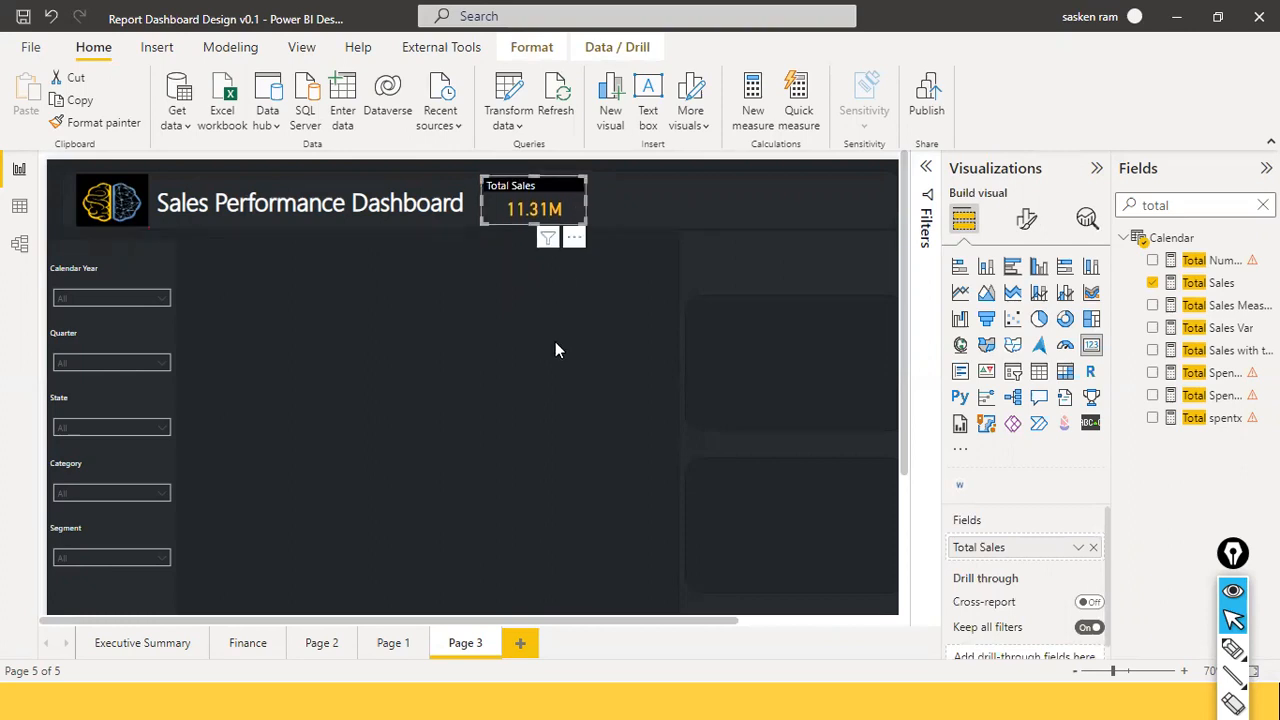
left_click(555, 349)
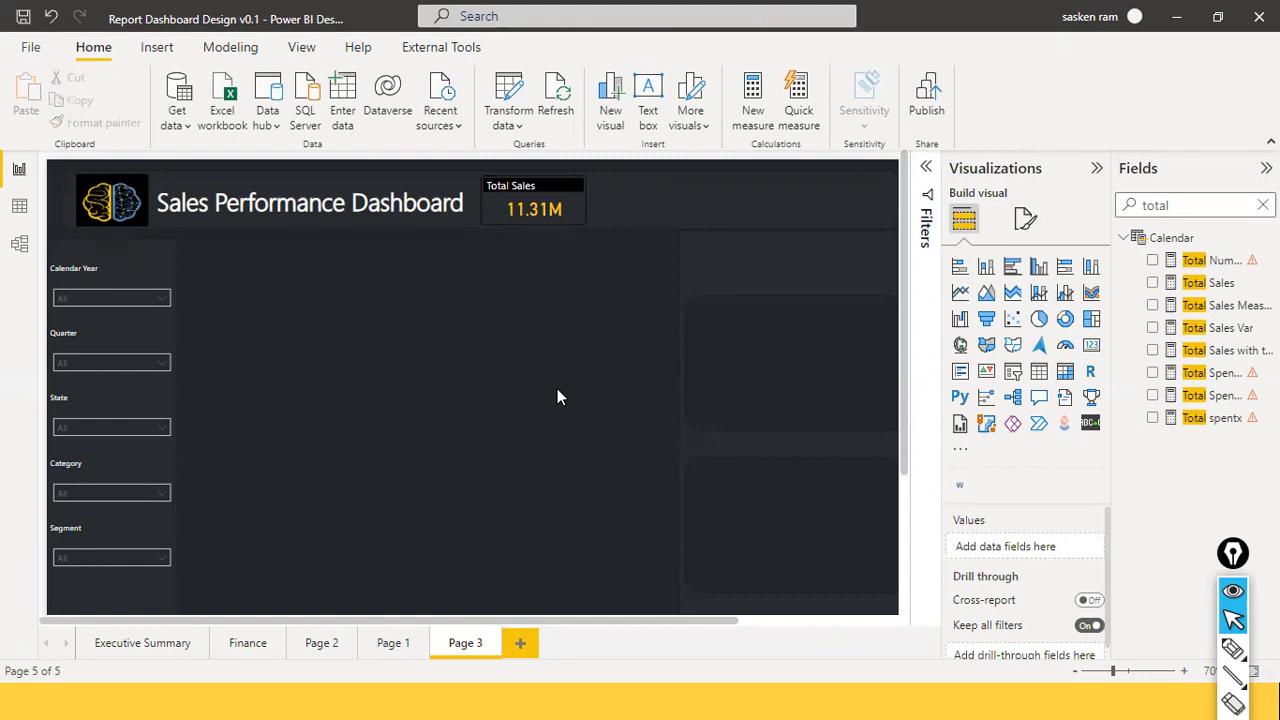
Center-align the Total Sales card's title text.
left_click(552, 190)
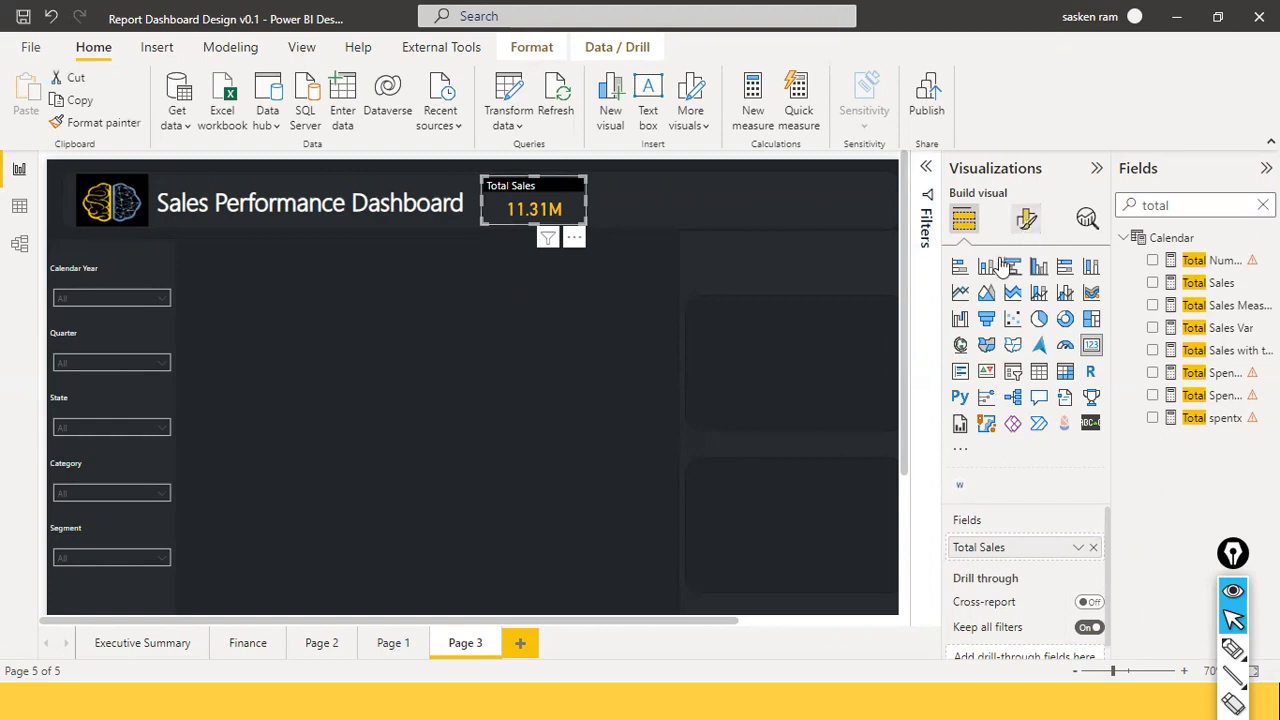
type("titl")
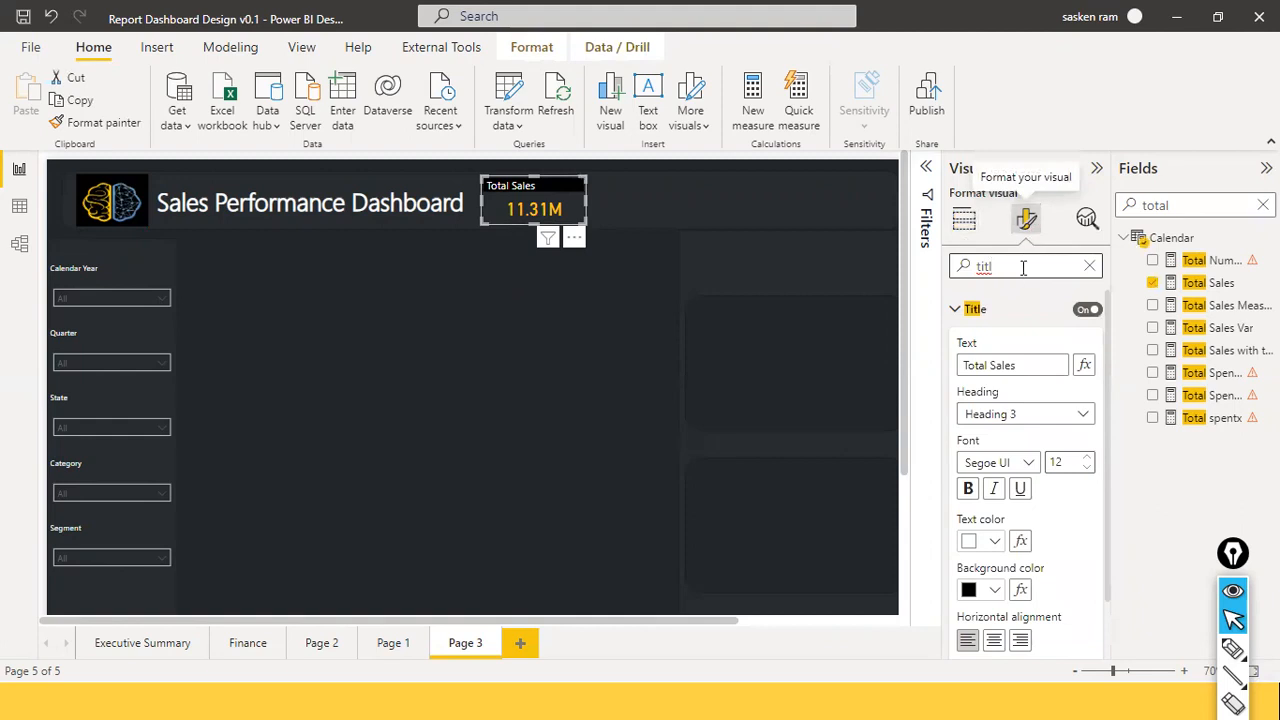
scroll(1020, 330, "down", 2)
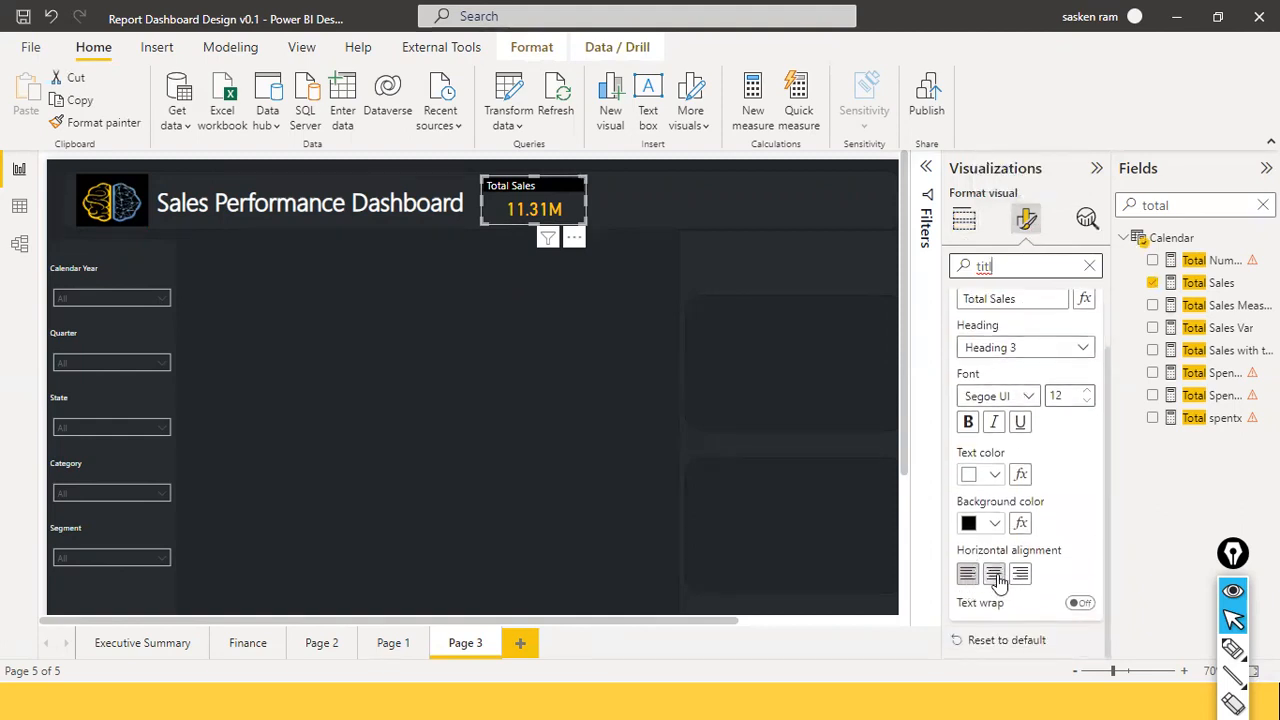
left_click(995, 575)
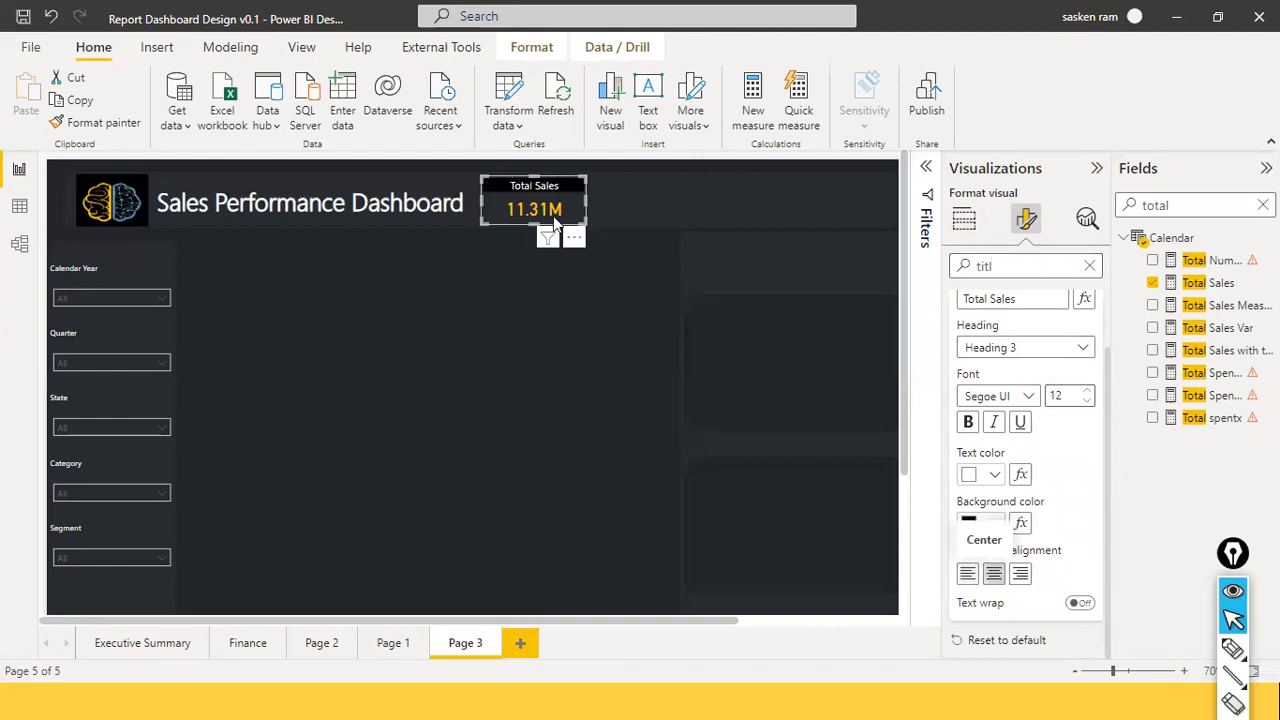
left_click(557, 284)
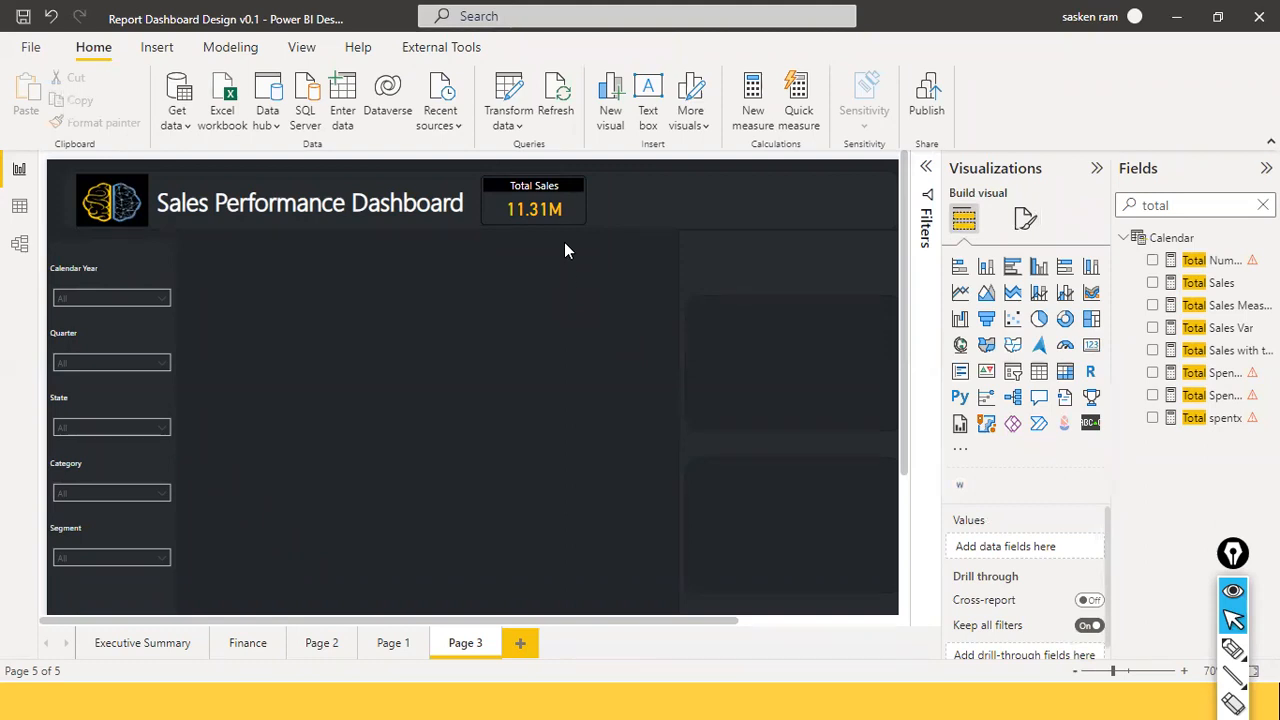
left_click(576, 191)
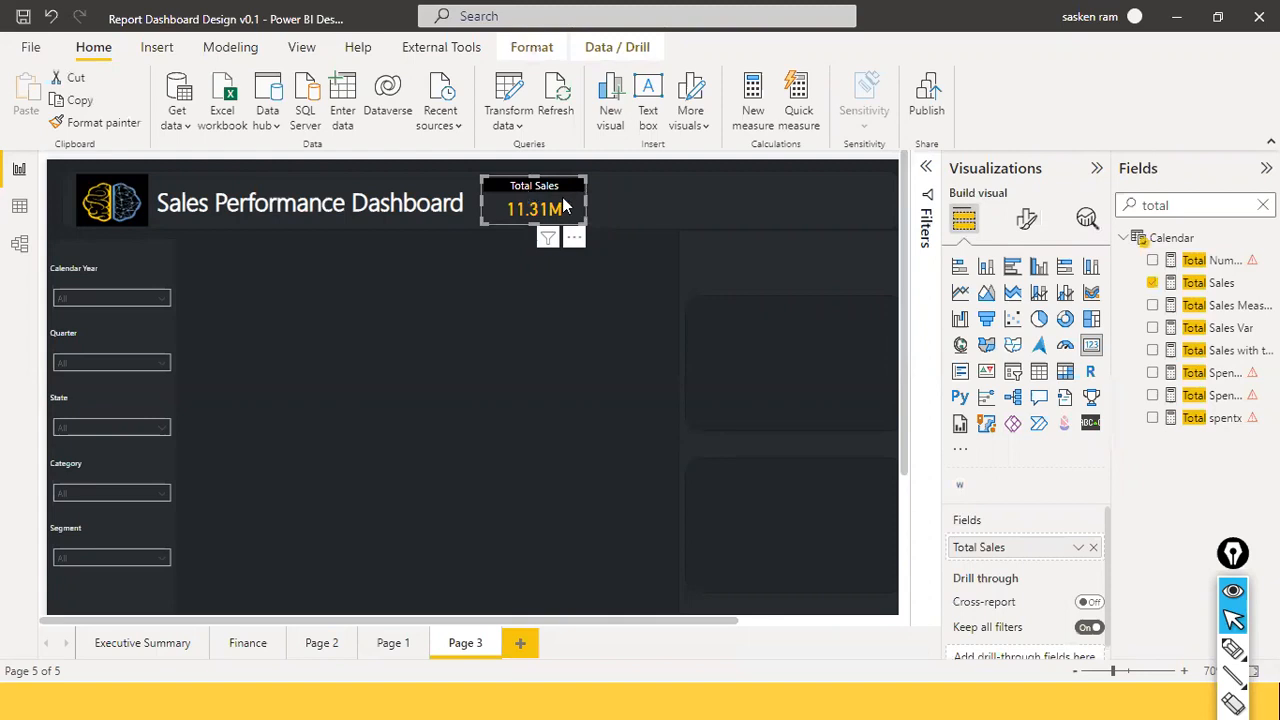
Raise the card's callout value font to 24 and its title font to 13.
left_click(1026, 219)
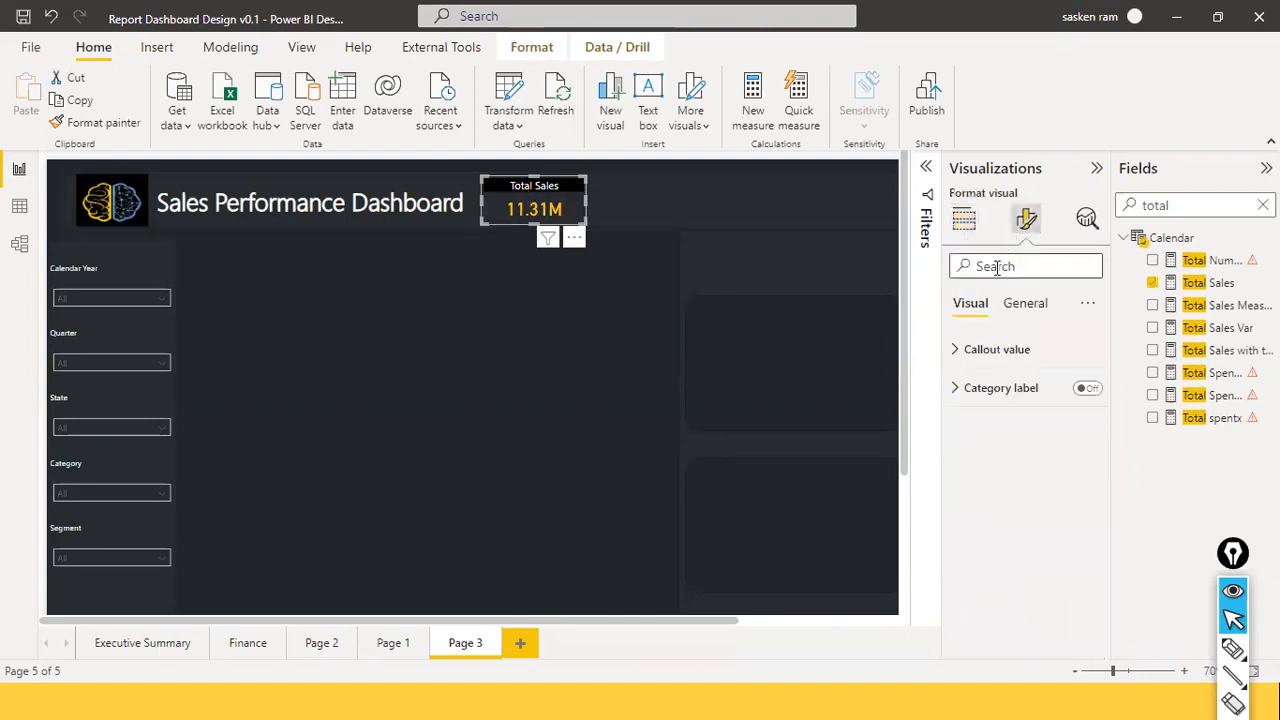
left_click(996, 266)
type("font")
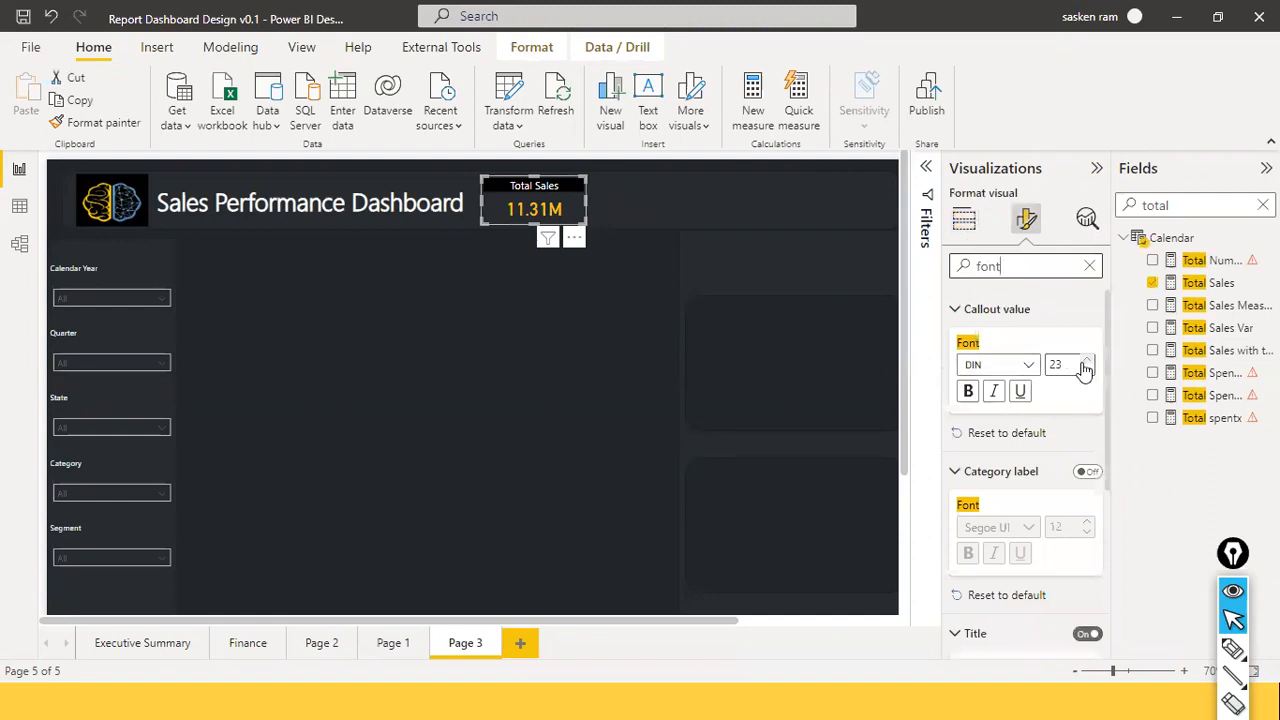
left_click(1086, 362)
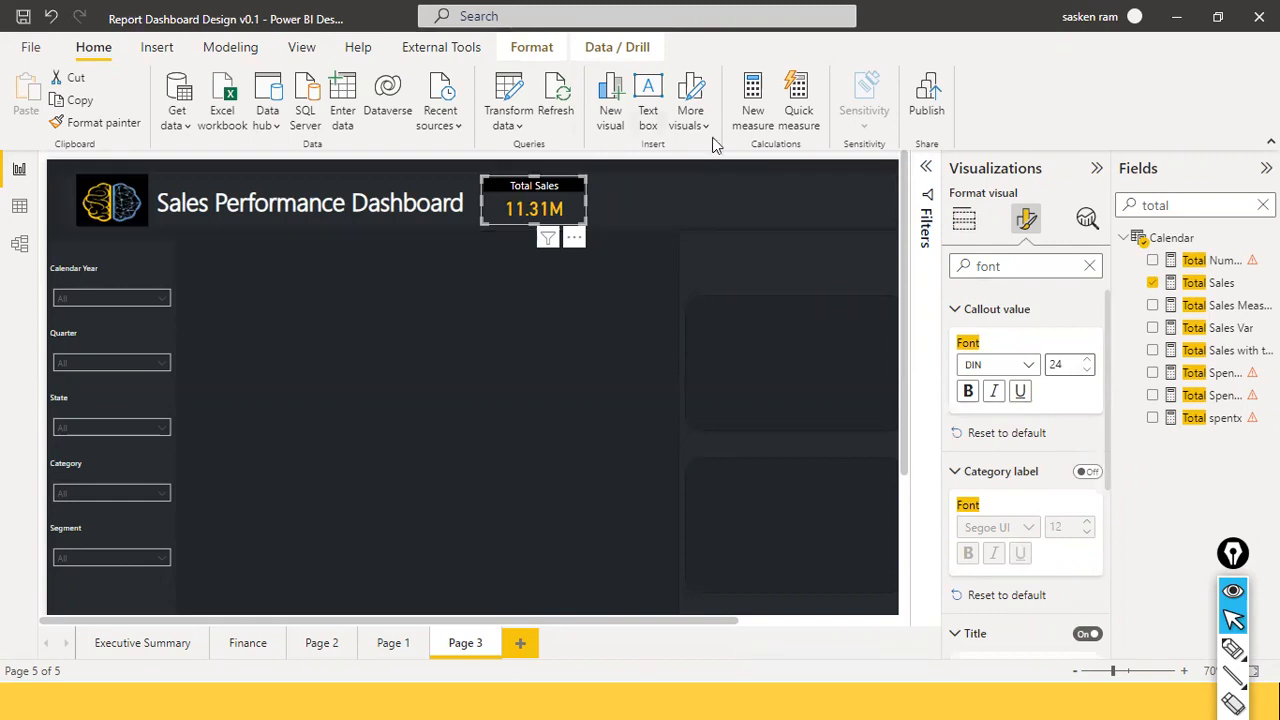
scroll(1075, 480, "down", 3)
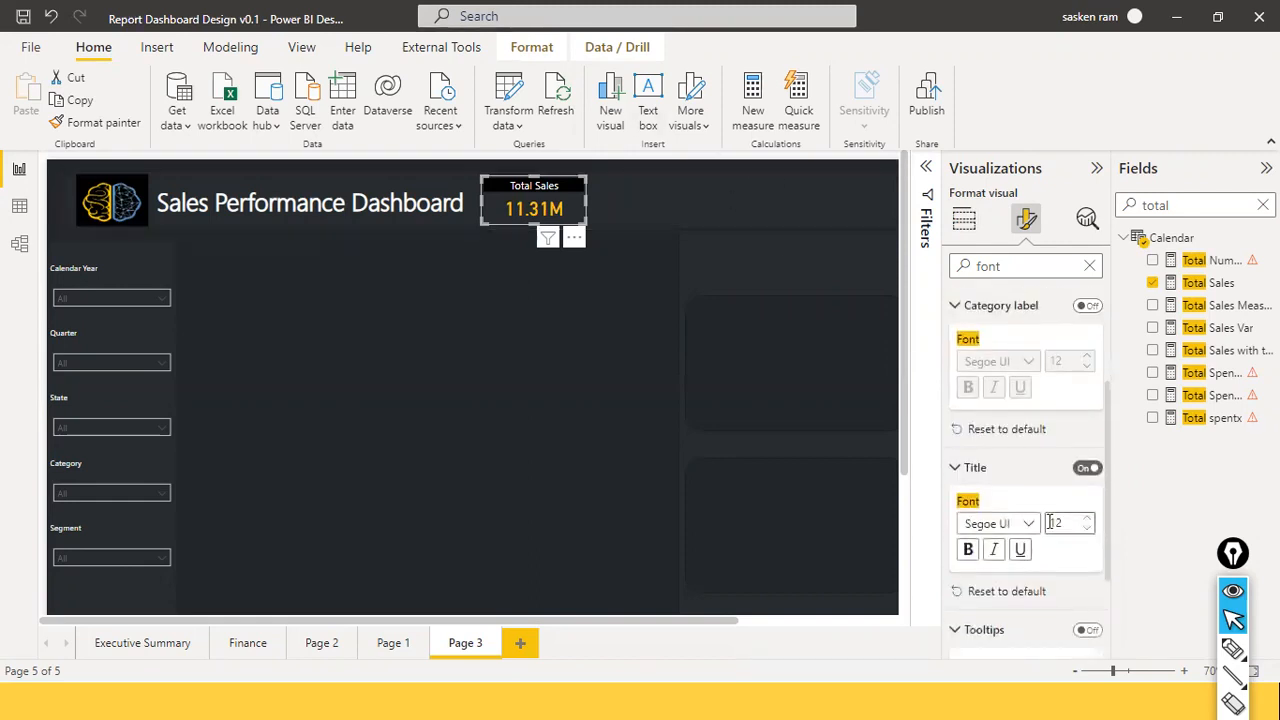
left_click(1091, 522)
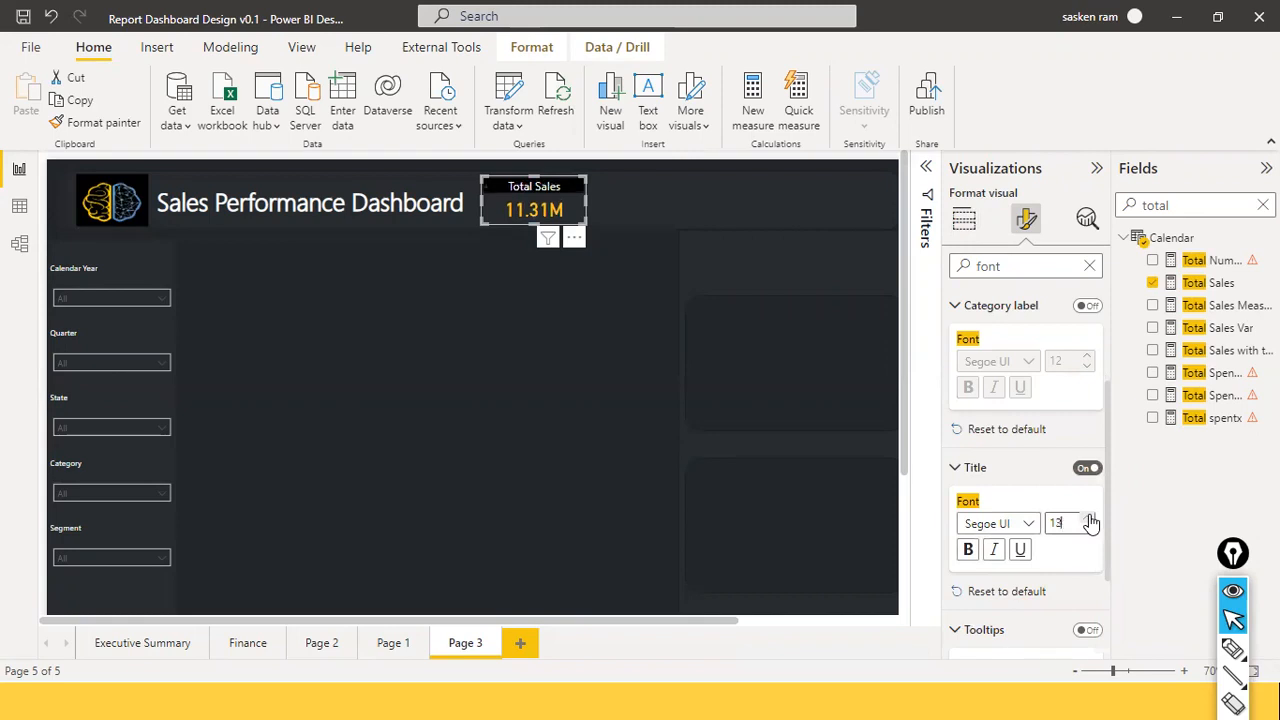
left_click(607, 393)
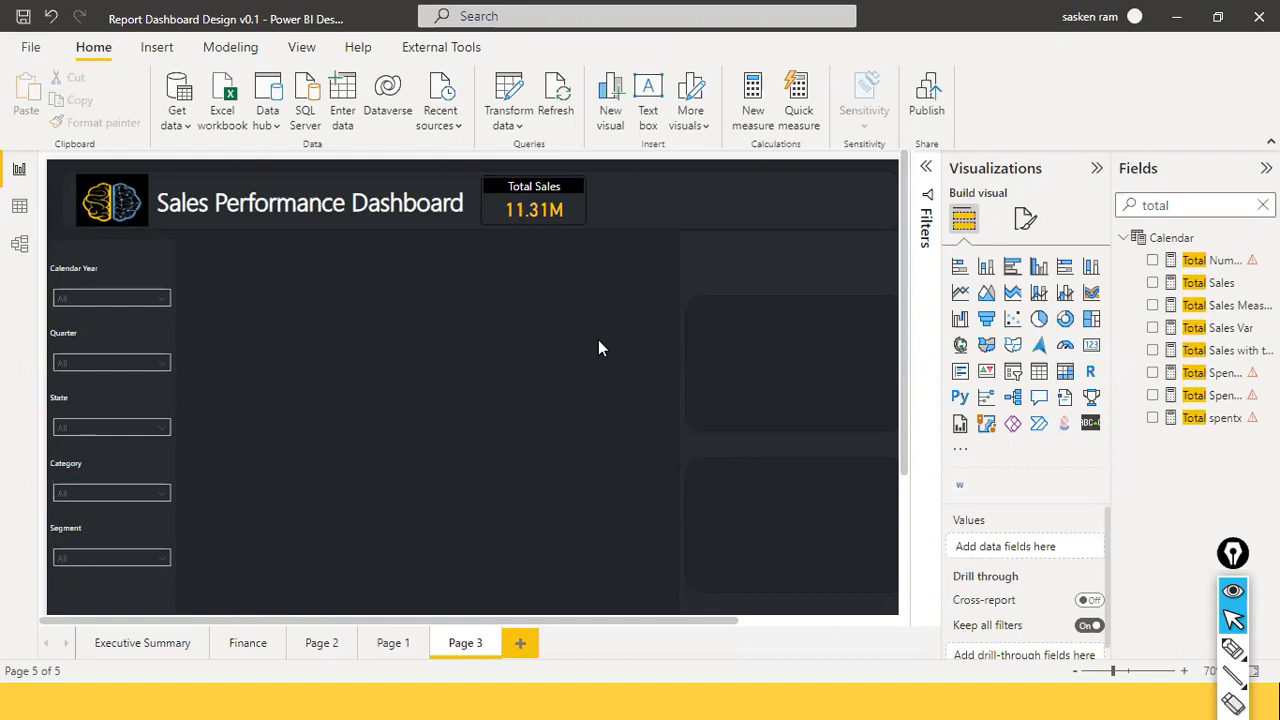
left_click(588, 205)
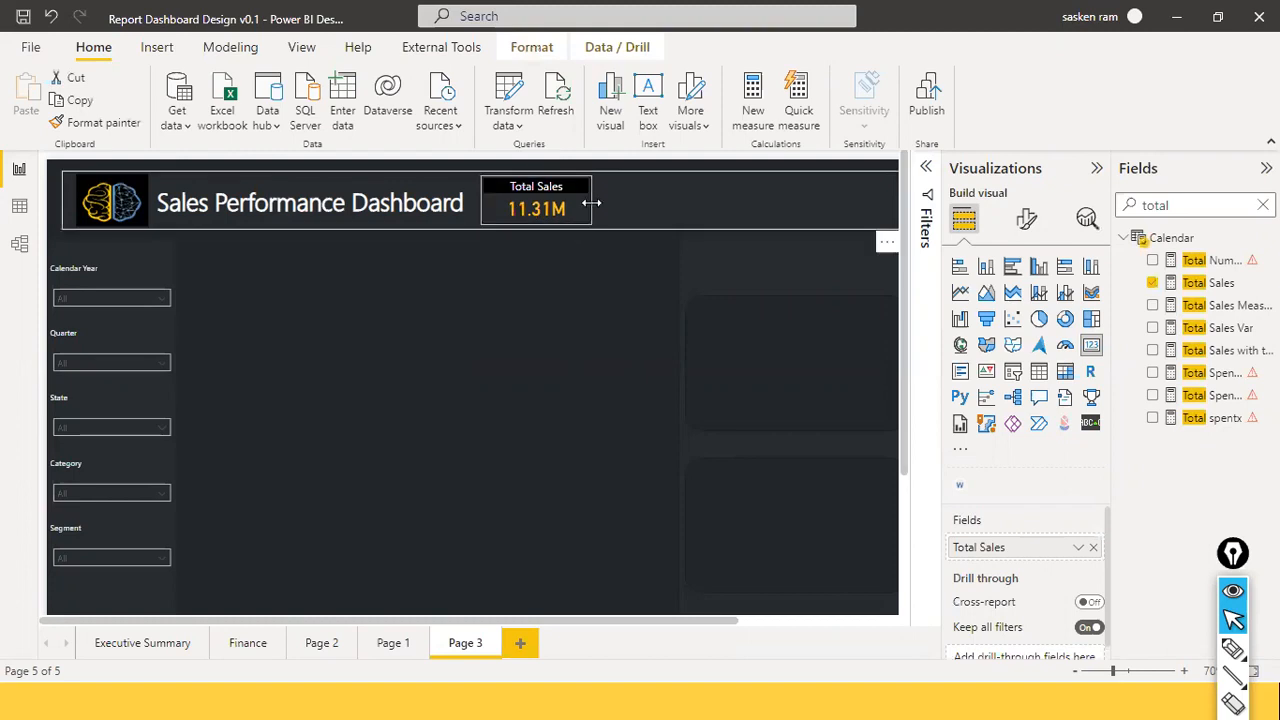
left_click(542, 308)
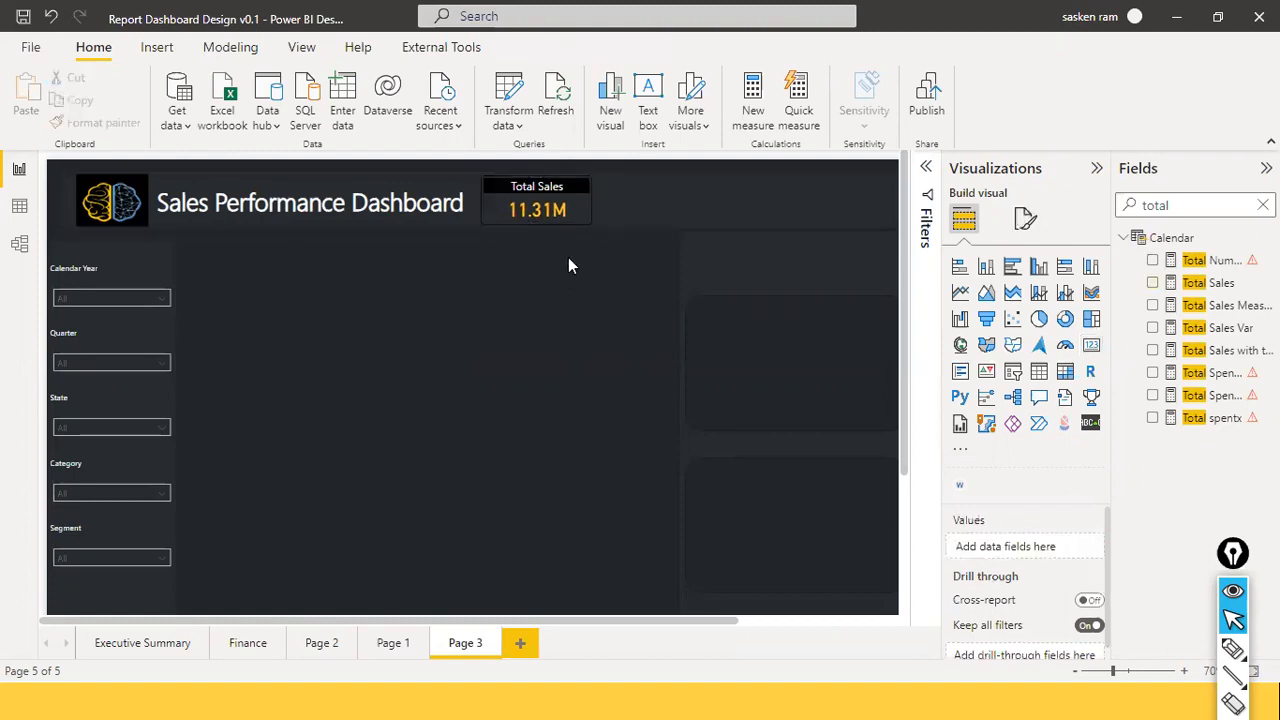
left_click(585, 218)
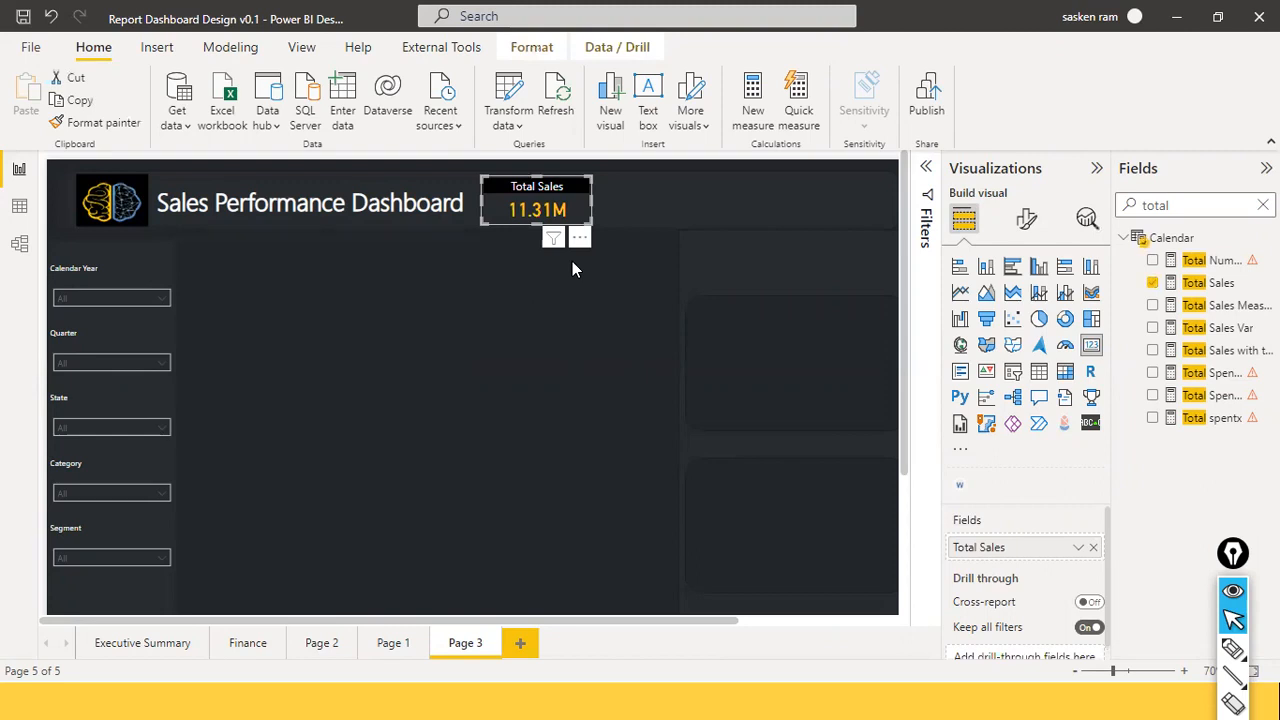
Duplicate the Total Sales card and align the copy beside it.
key("ctrl+c")
key("ctrl+v")
left_click_drag(585, 228, 730, 215)
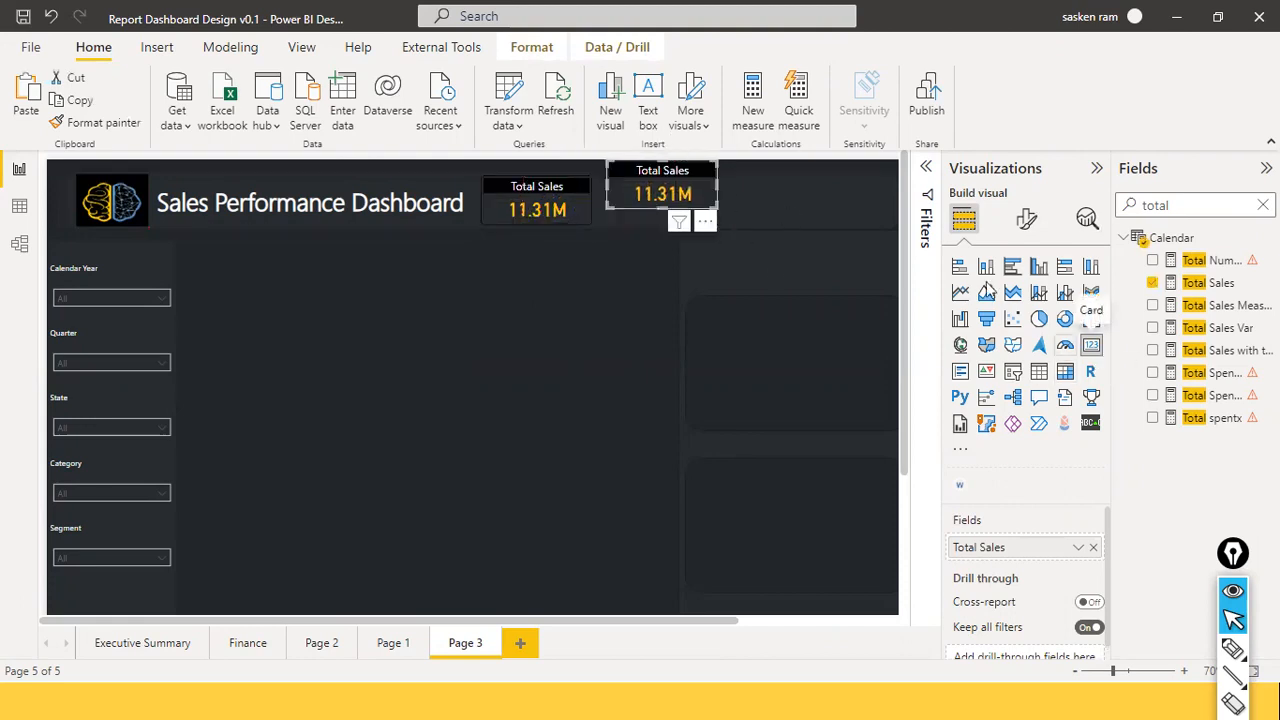
mouse_move(678, 212)
left_mouse_down()
mouse_move(689, 222)
mouse_move(699, 206)
mouse_move(694, 218)
left_mouse_up()
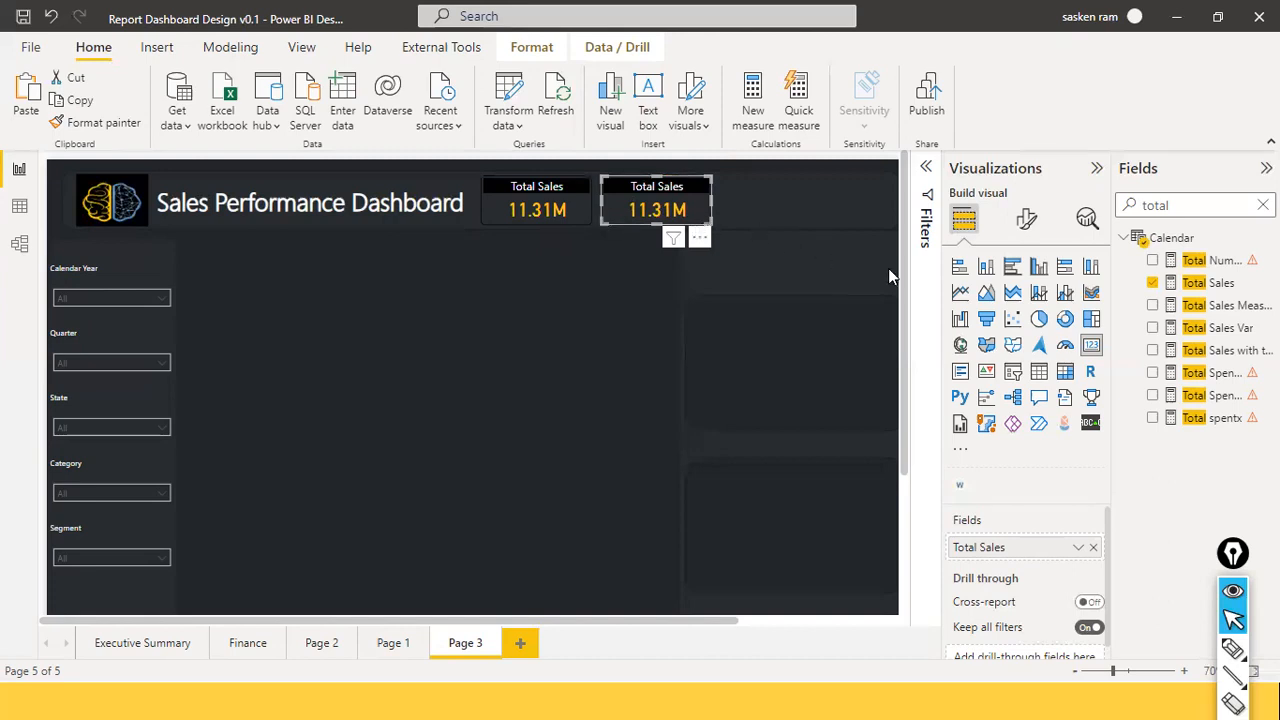
Change the copied card's title text to 'Total Profit'.
left_click(1030, 222)
left_click(993, 266)
type("title")
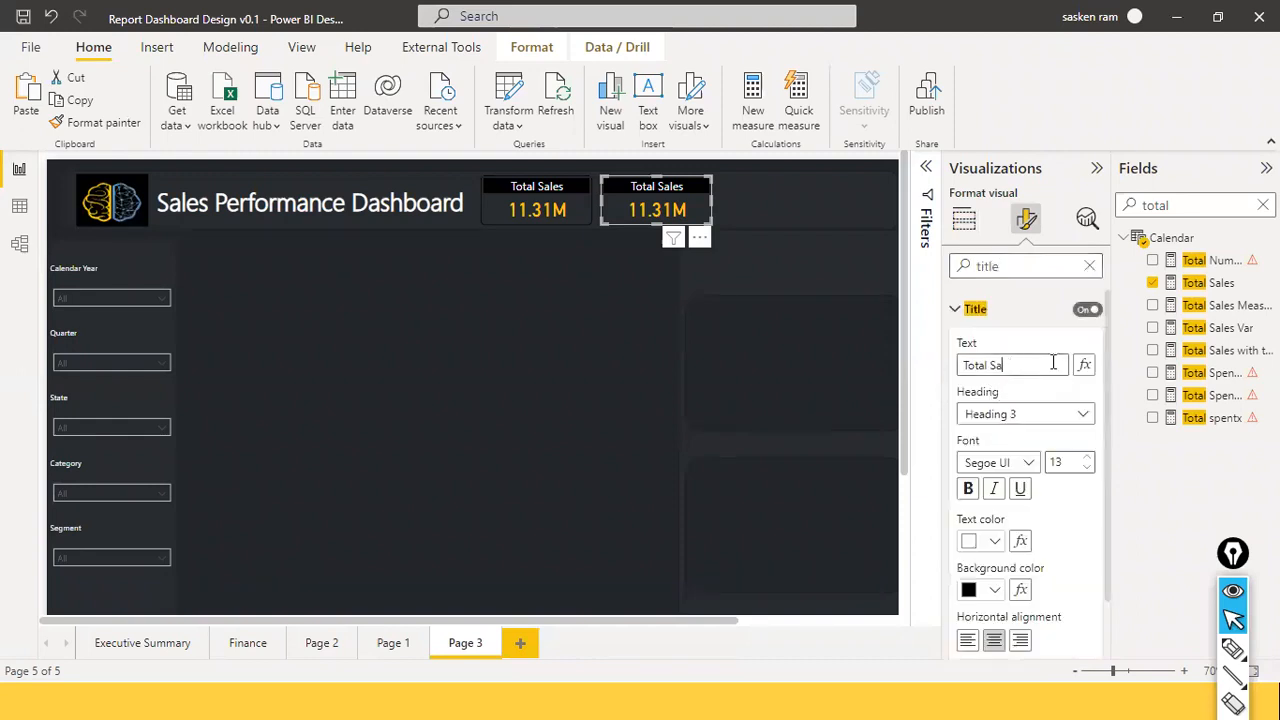
type("rofit")
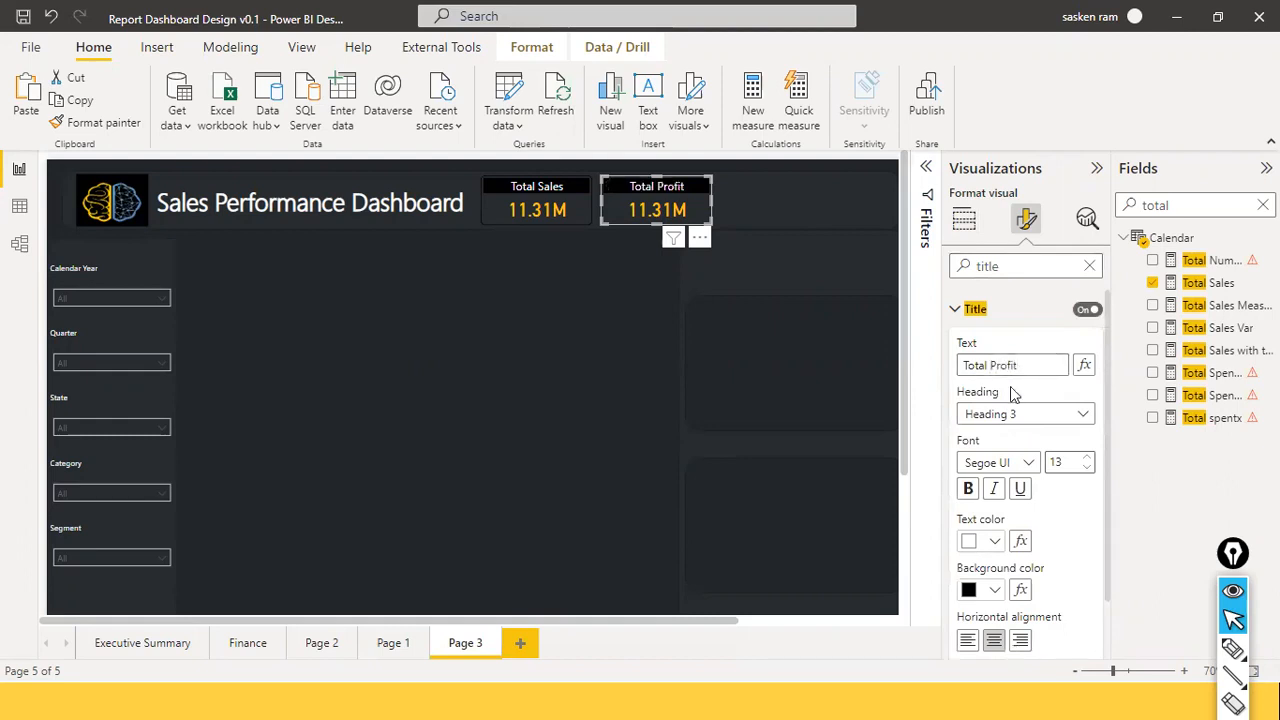
left_click(966, 228)
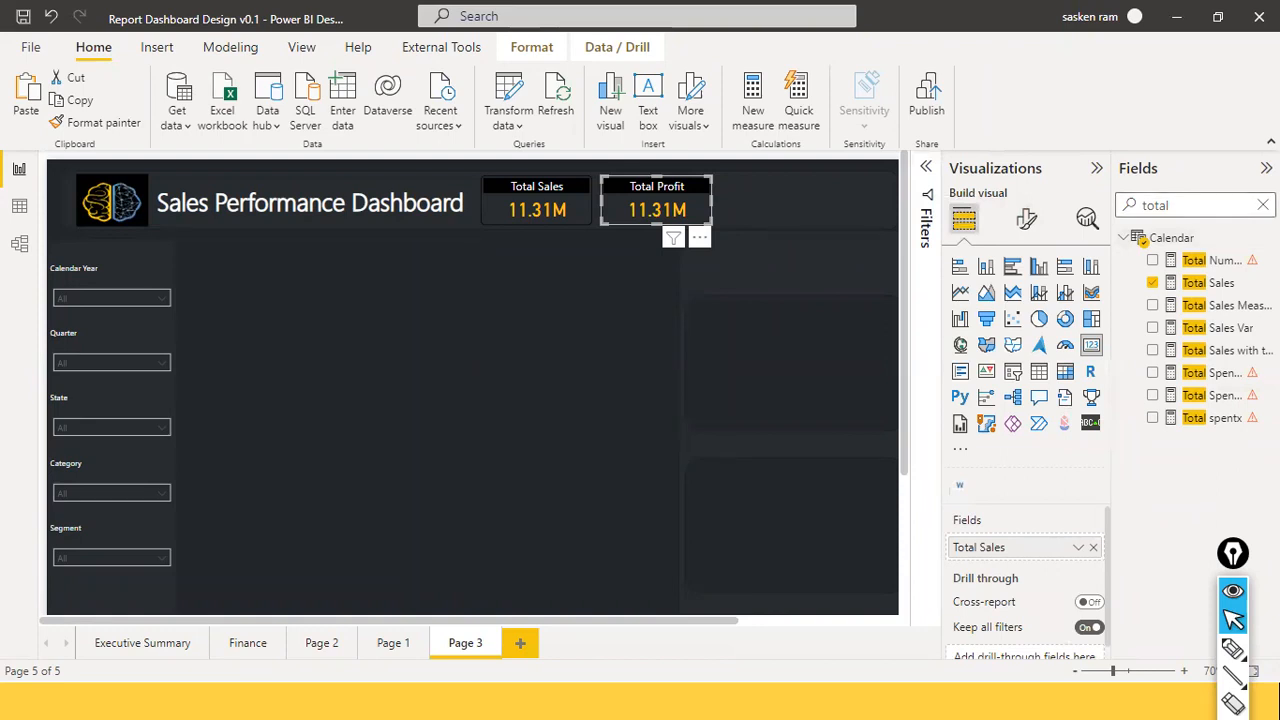
left_click(1263, 205)
Replace Total Sales with the Profit field on the Total Profit card, showing 1.39M.
left_click(1140, 419)
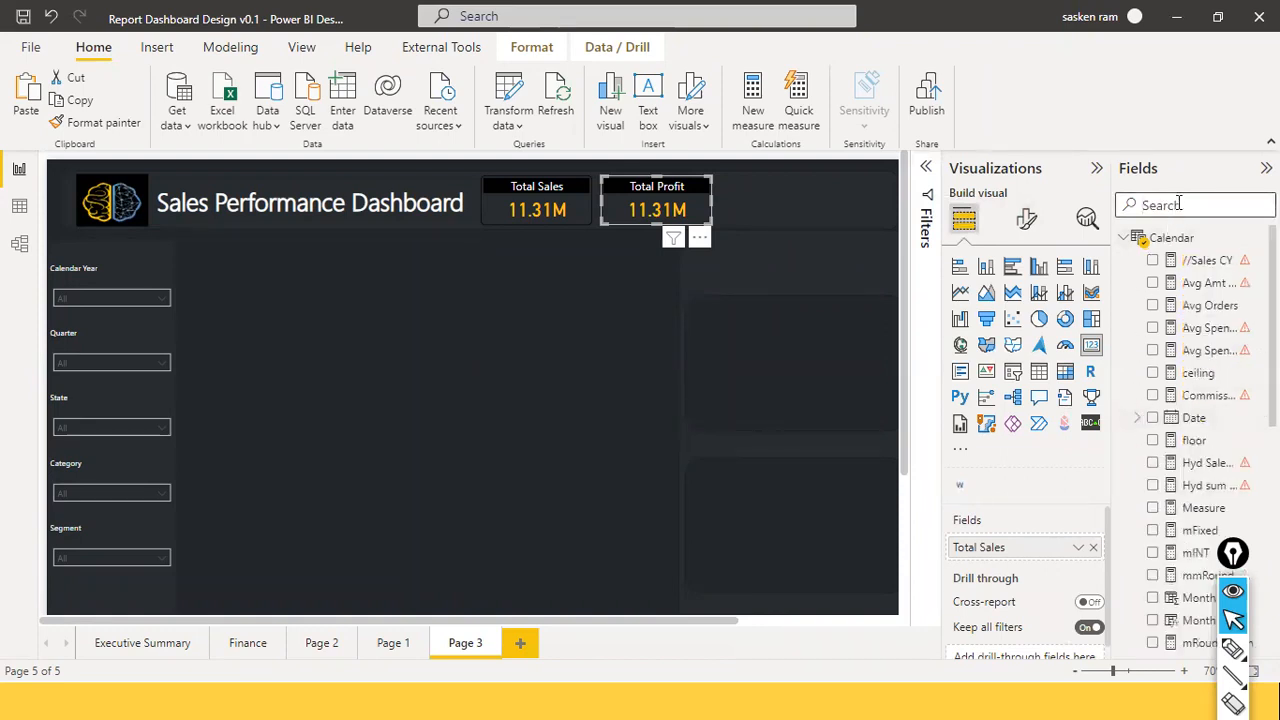
type("prfit")
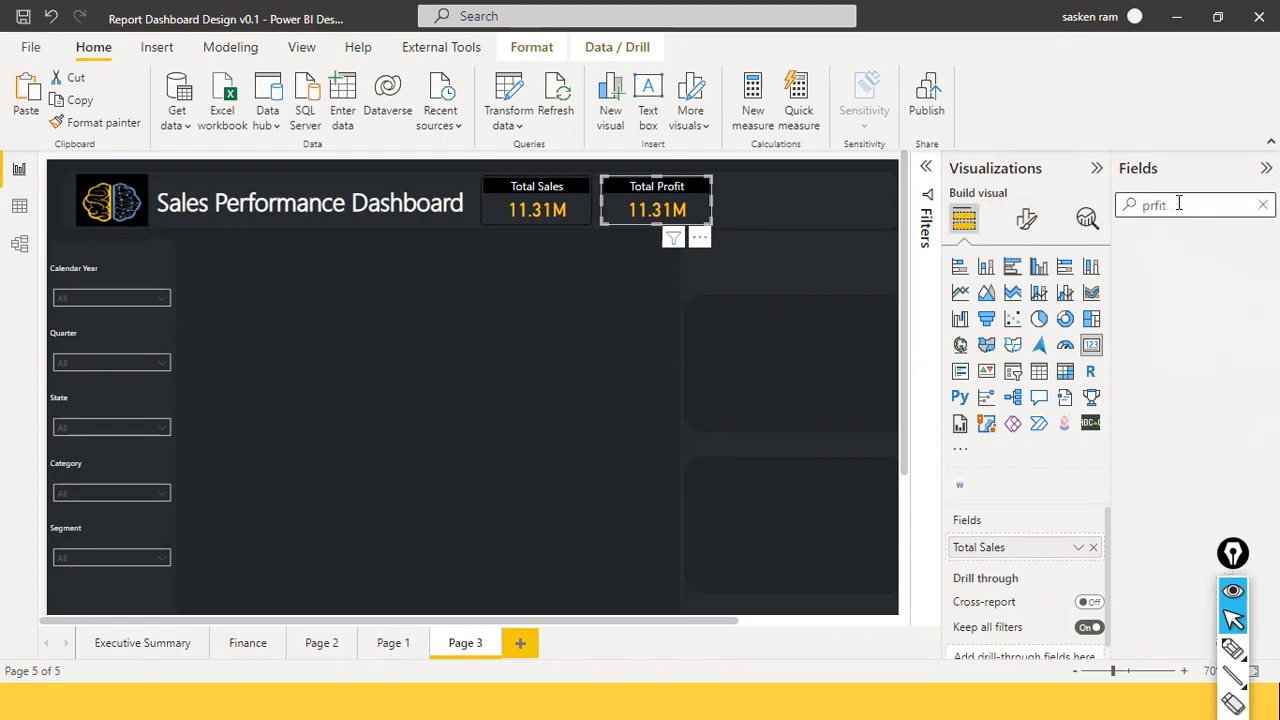
key("BackSpace")
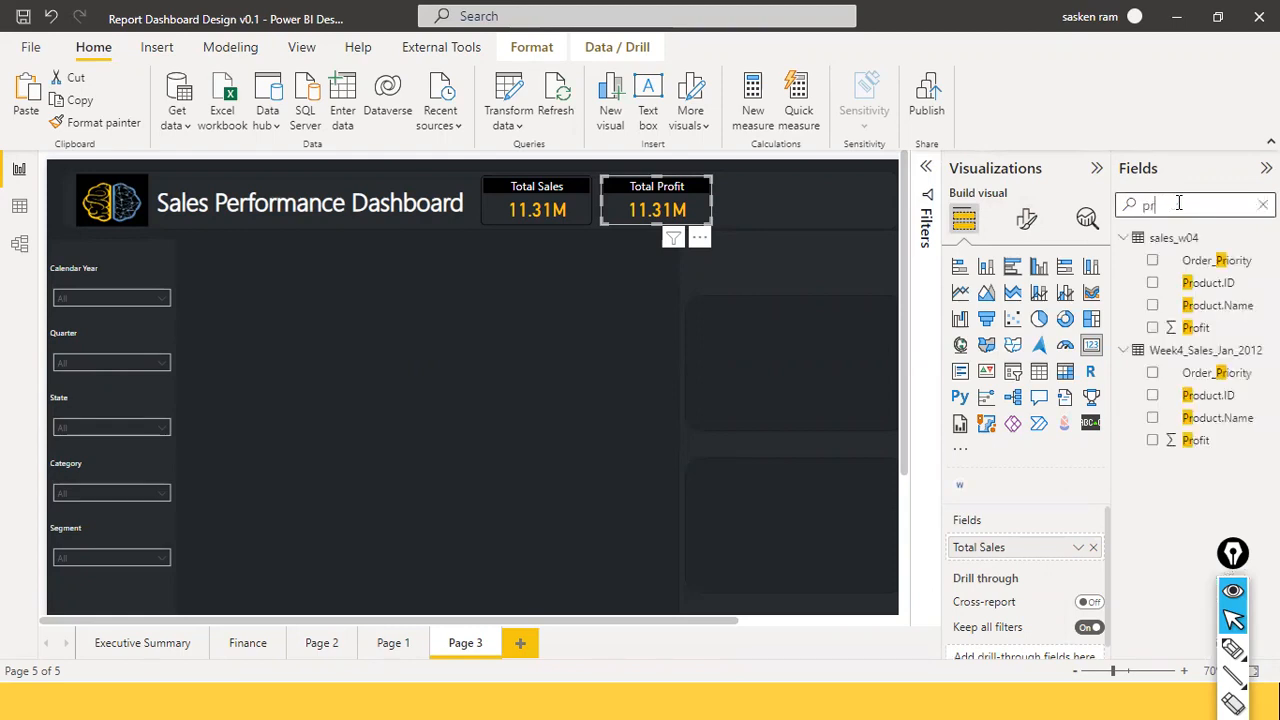
type("ofi")
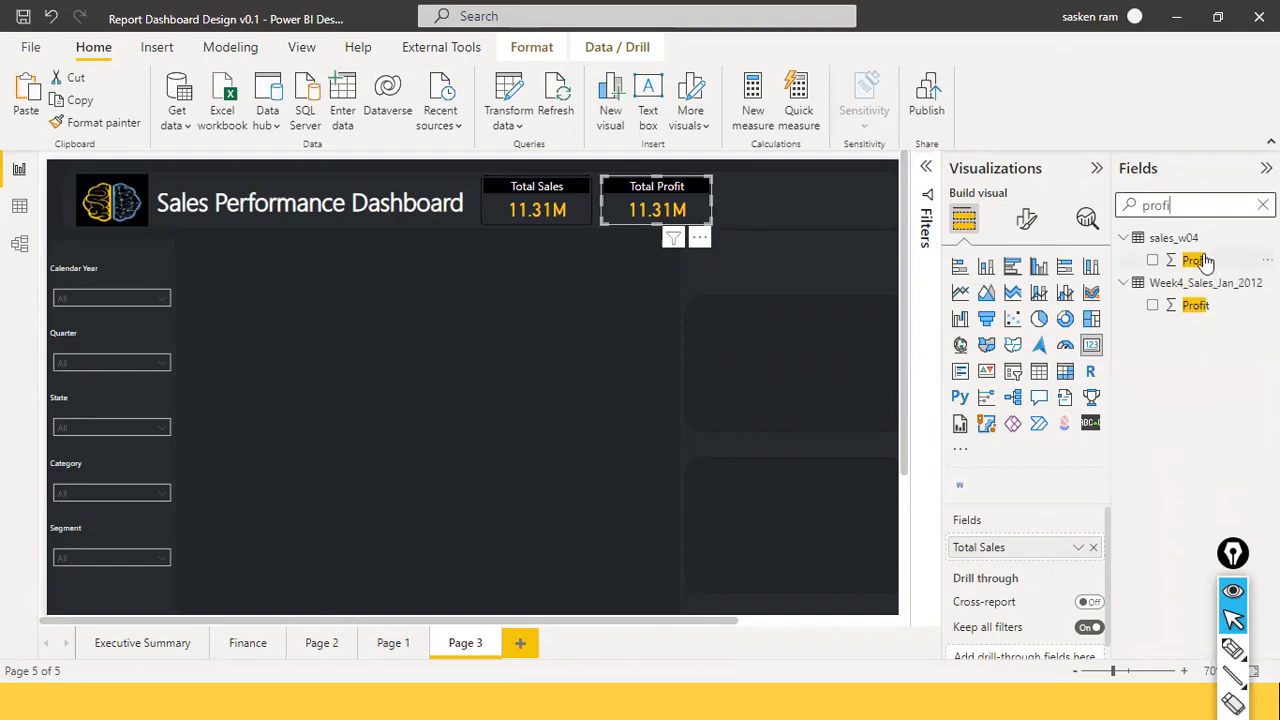
left_click_drag(773, 247, 665, 211)
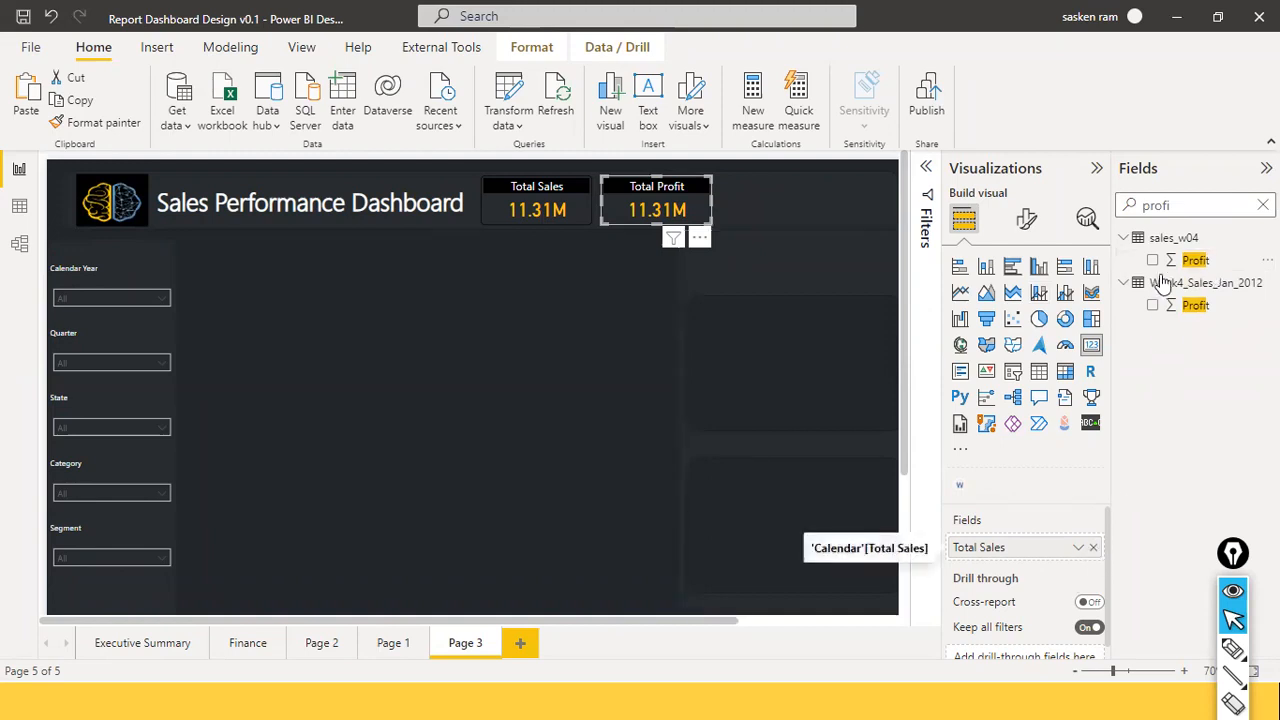
left_click(1094, 548)
left_click_drag(994, 533, 1000, 551)
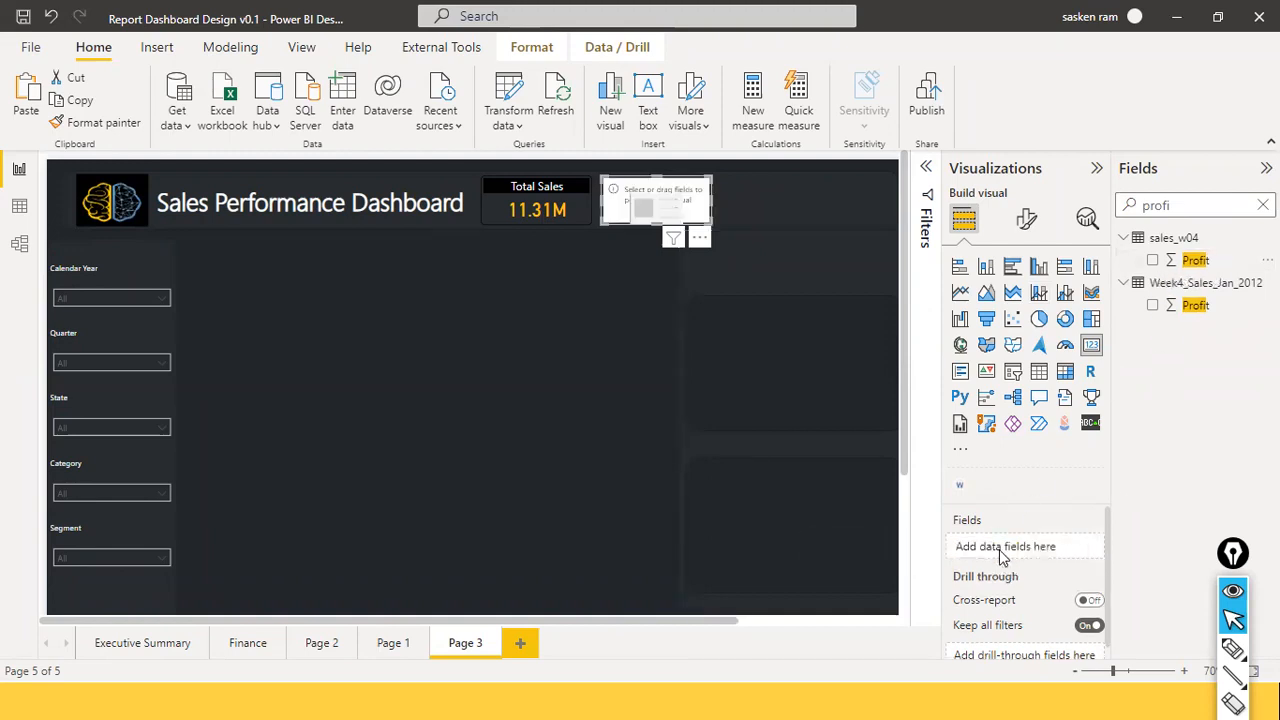
left_click(540, 368)
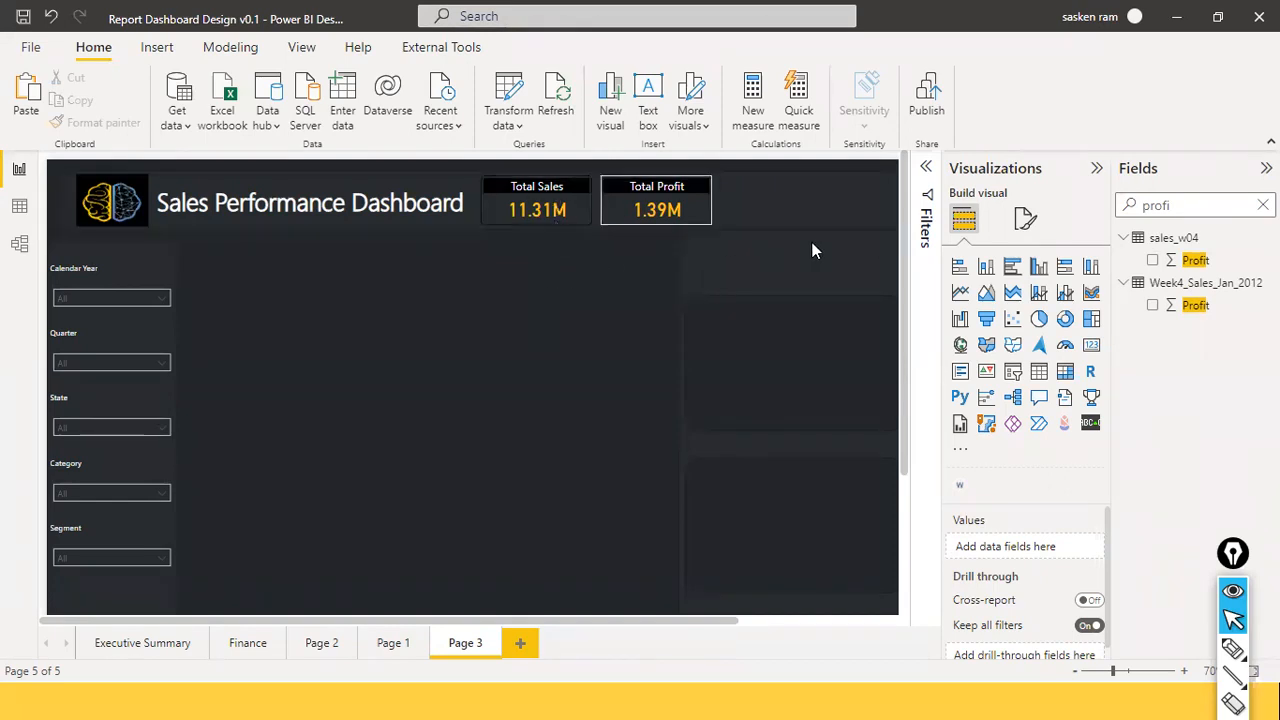
Duplicate the Total Profit card and place the copy to its right.
left_click(697, 204)
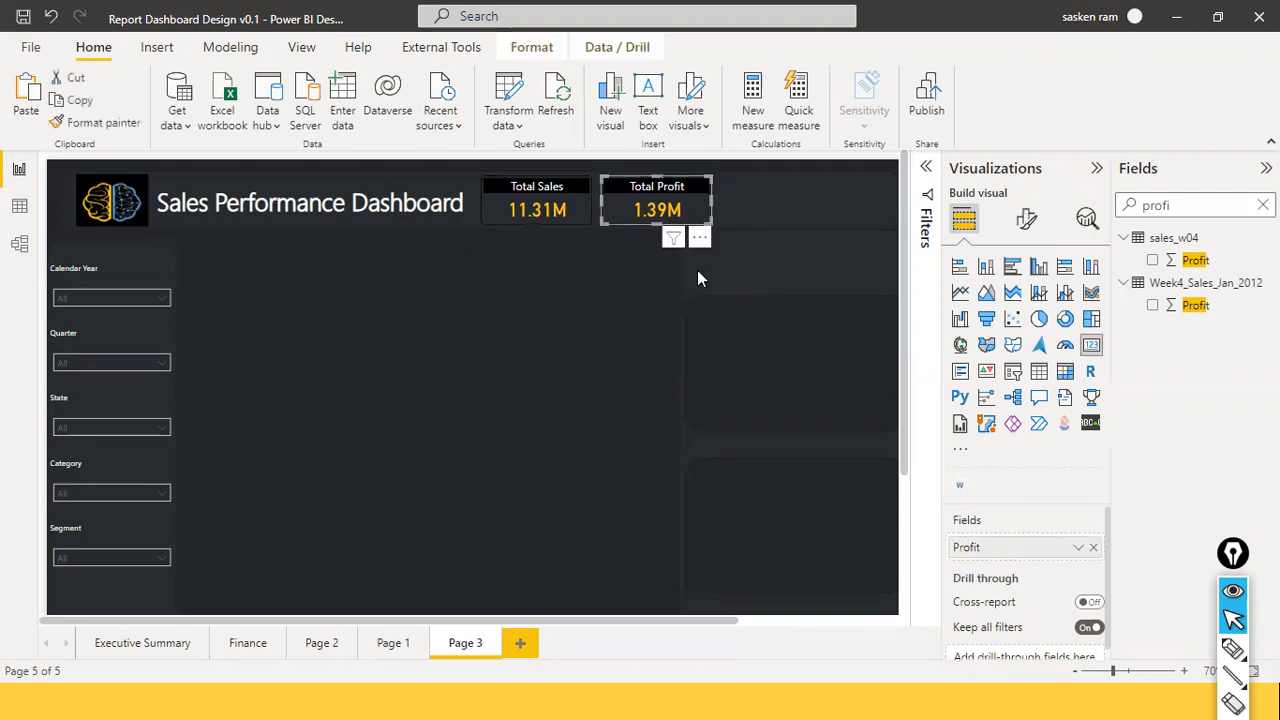
key("ctrl+c")
key("ctrl+v")
left_click_drag(700, 205, 797, 207)
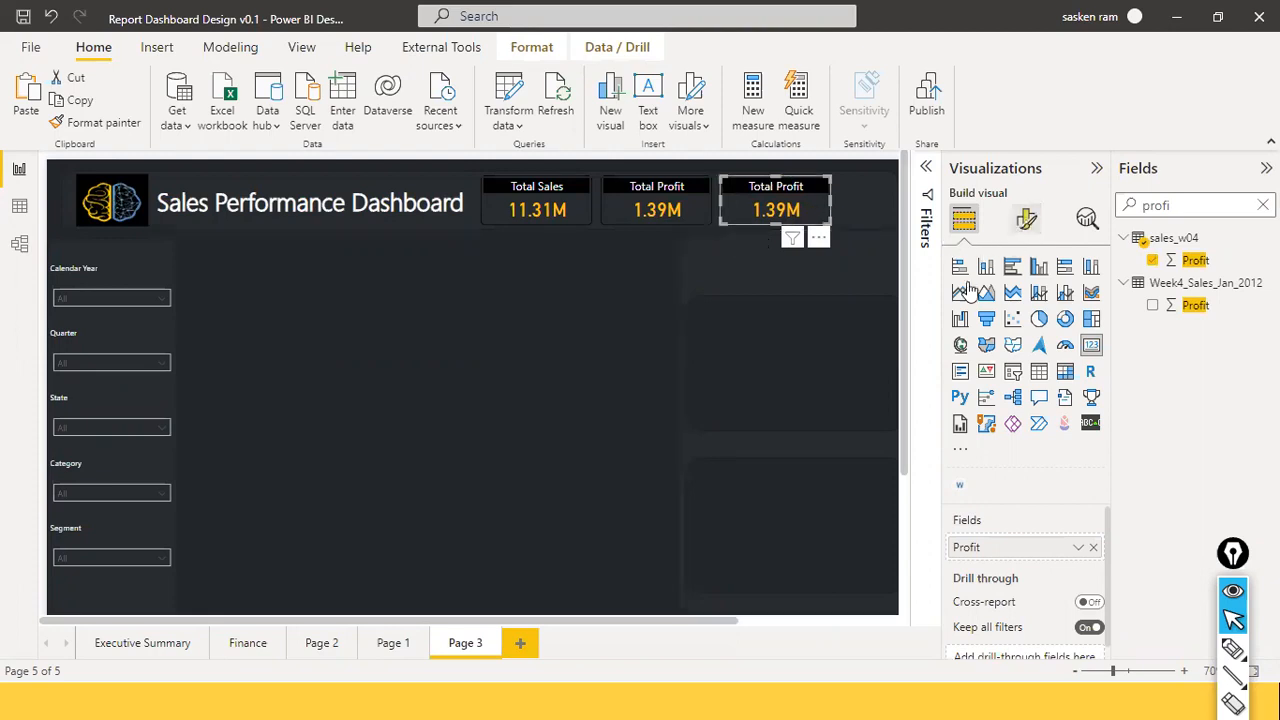
Change the third card's Title text to 'Profit Margin %'.
left_click(1026, 218)
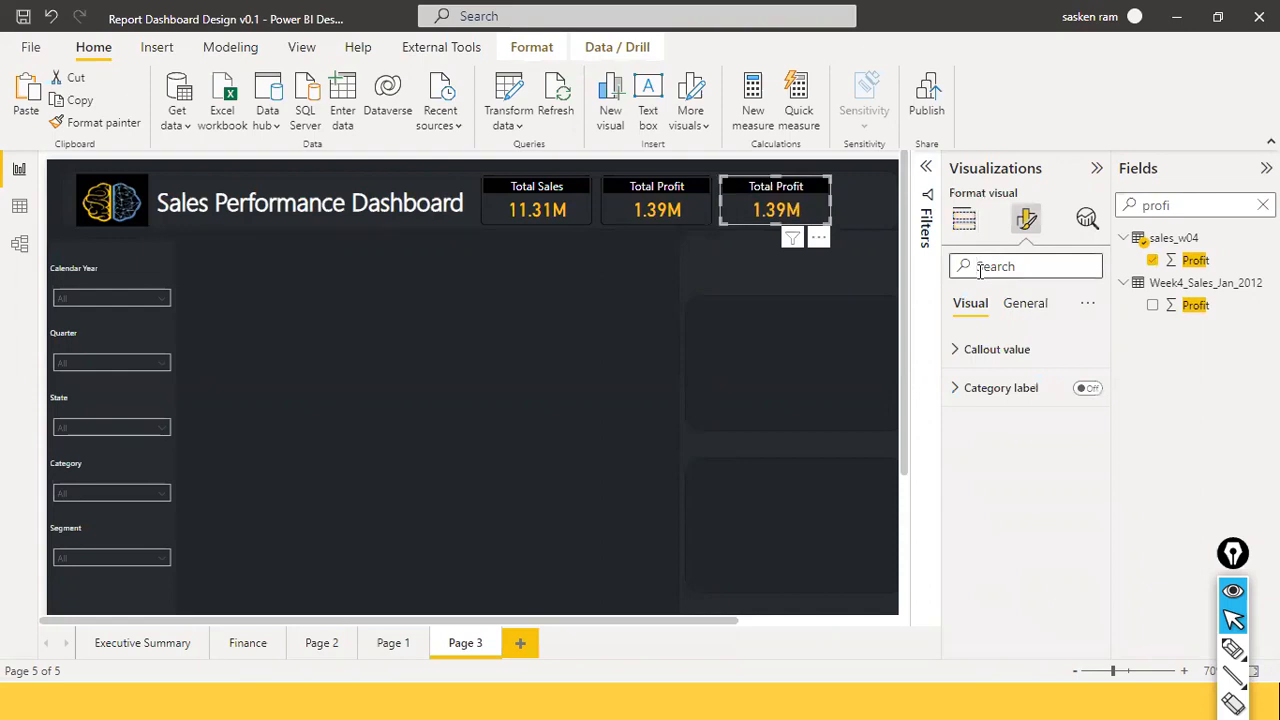
type("title")
key("BackSpace")
key("BackSpace")
key("BackSpace")
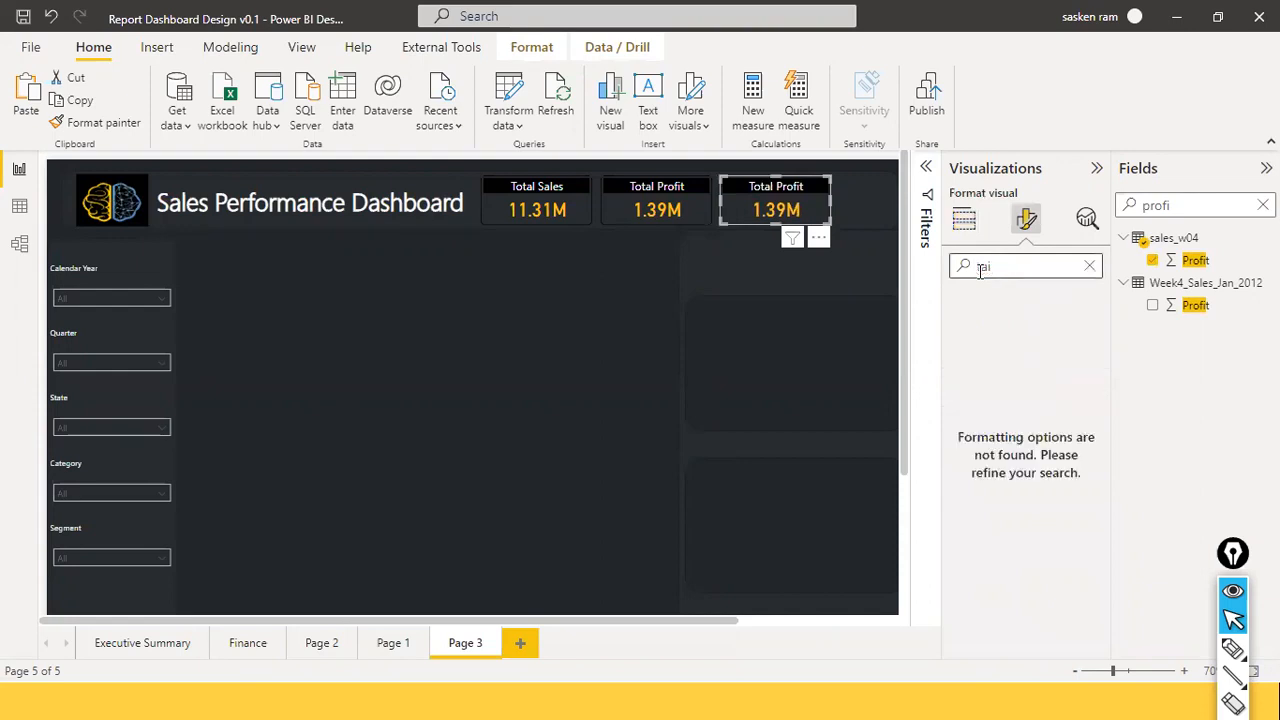
type("title")
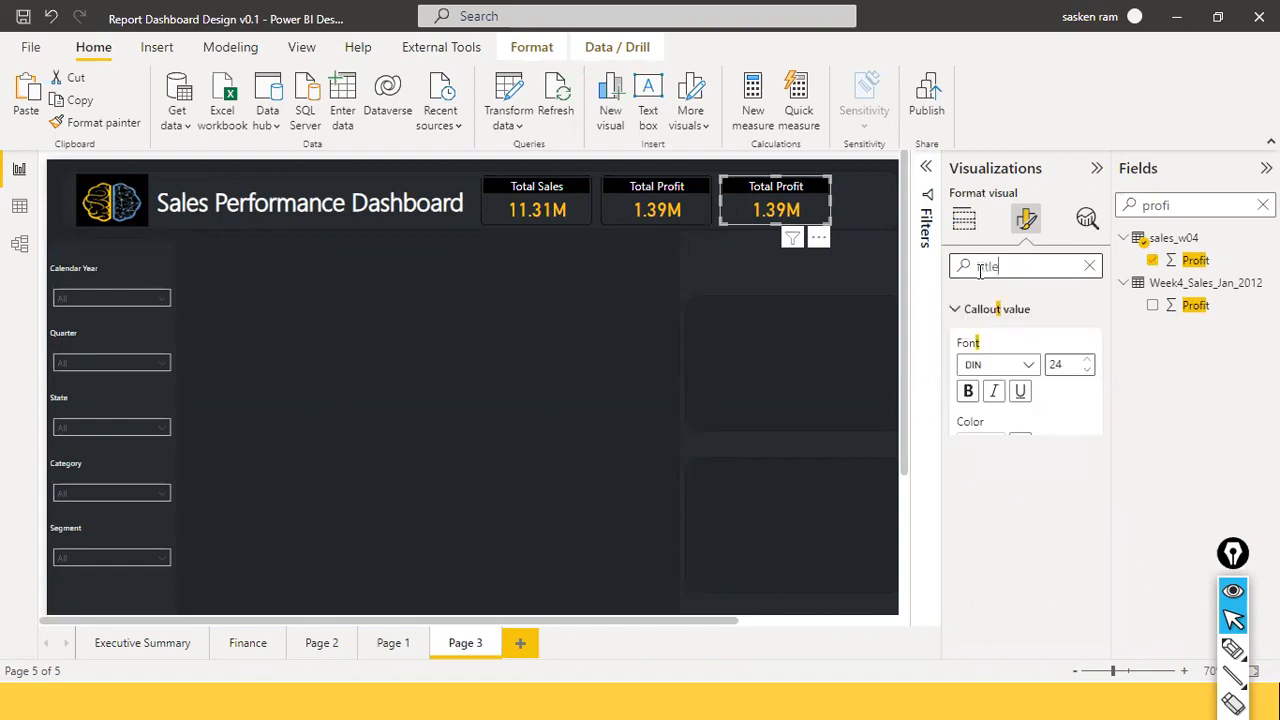
double_click(1079, 348)
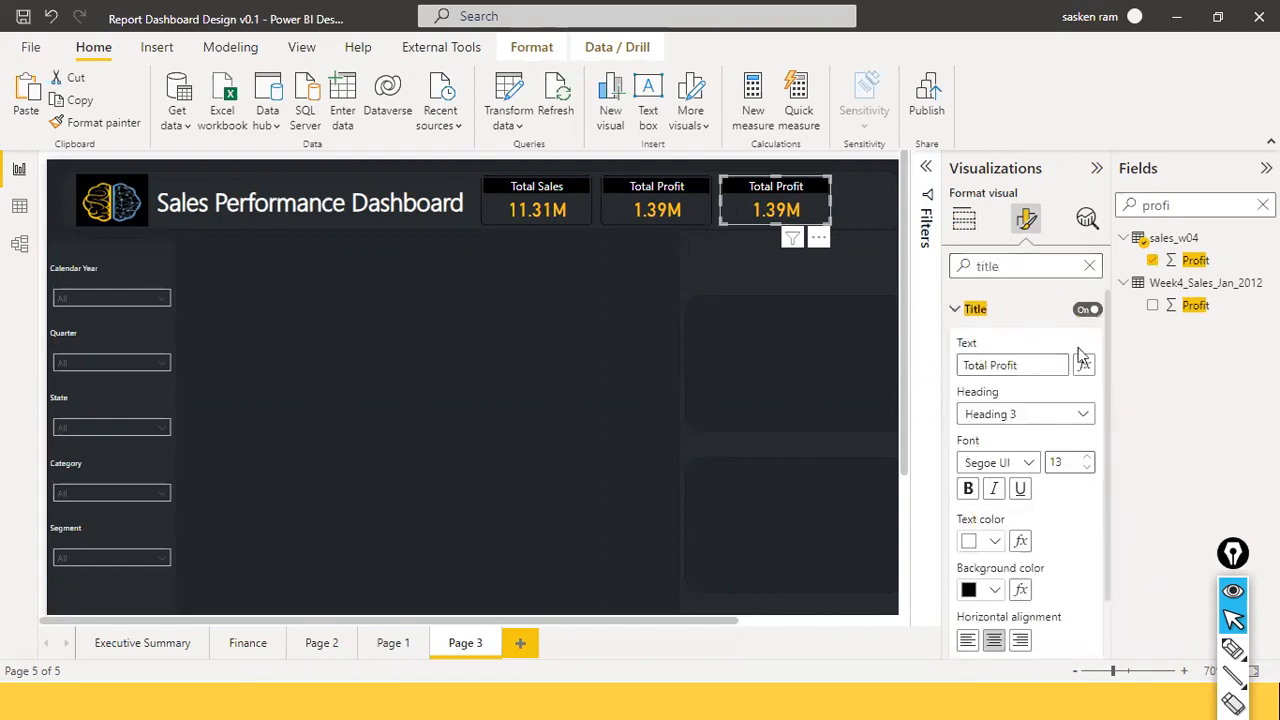
type("Profit Margin %")
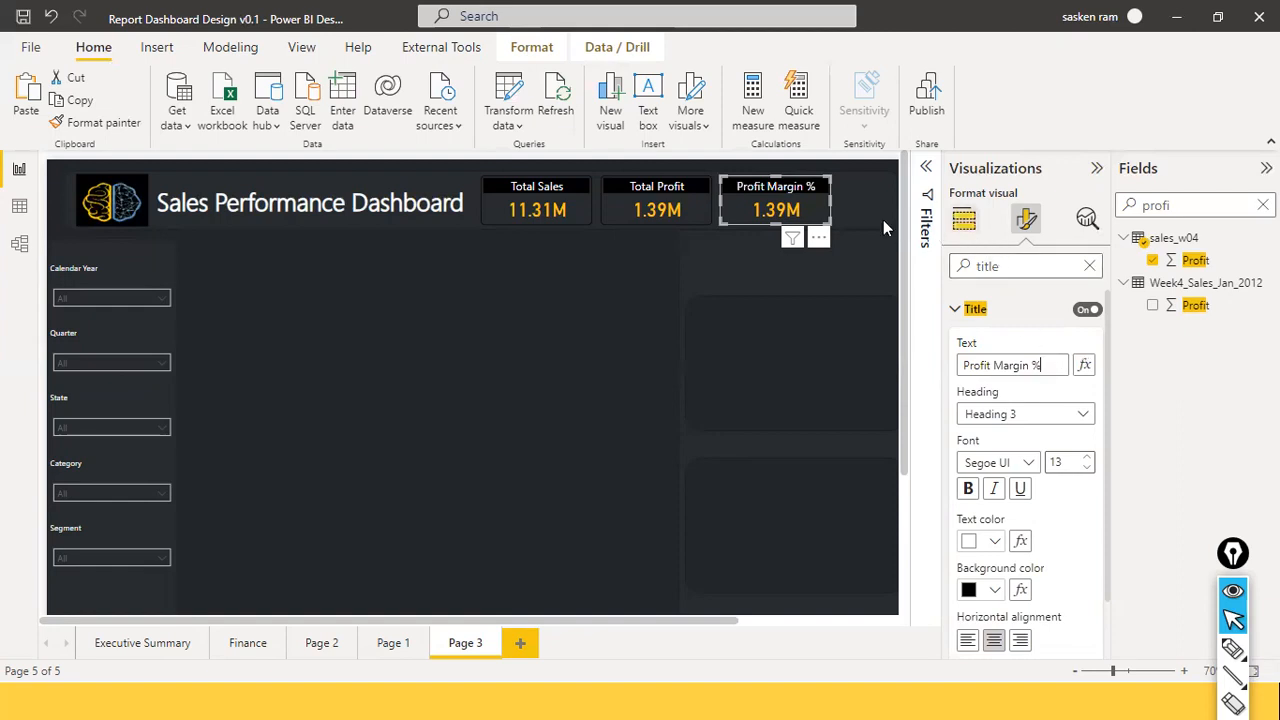
left_click(964, 228)
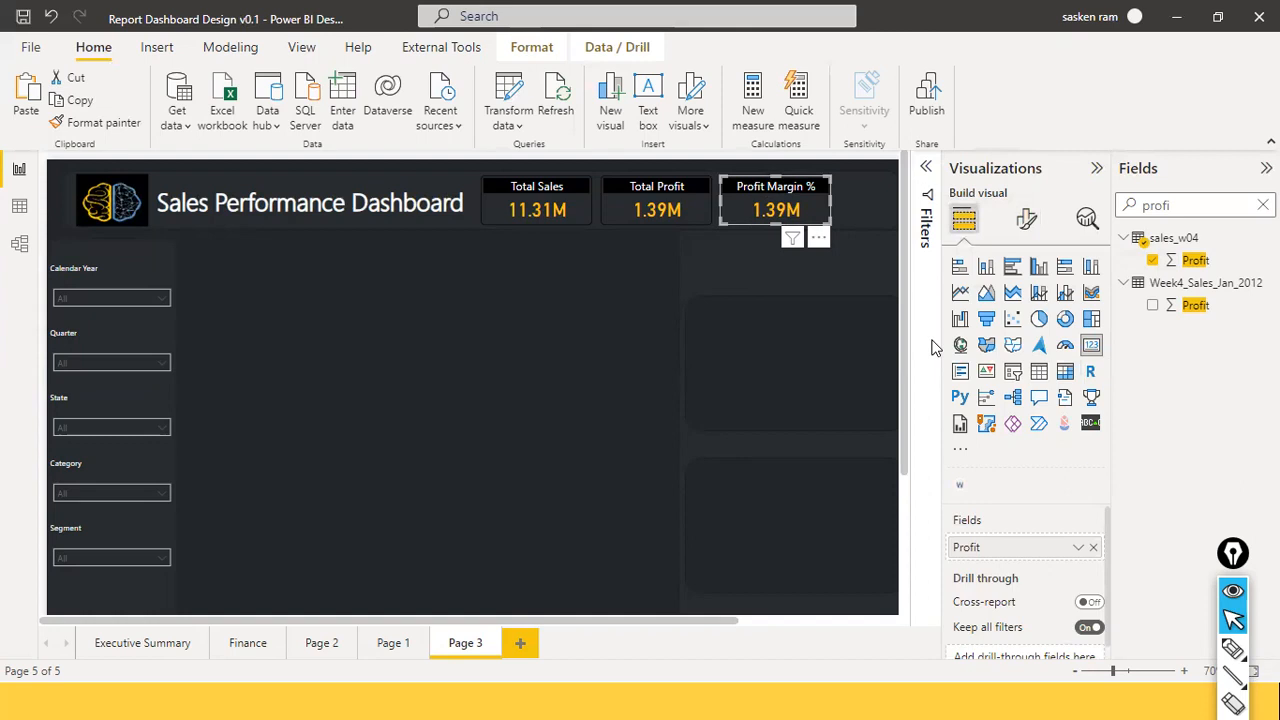
Swap Profit for the Percent Margin measure on the card (0.12) and bring up its formula.
left_click(1263, 205)
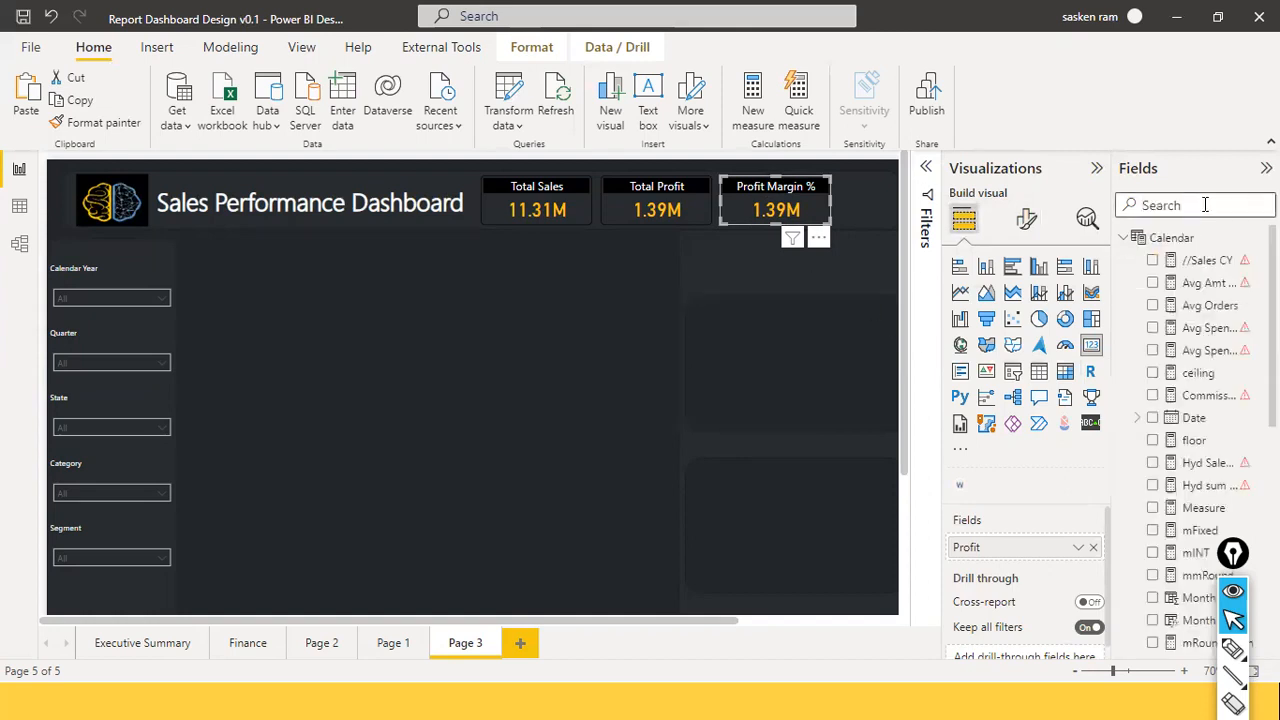
type("rofi")
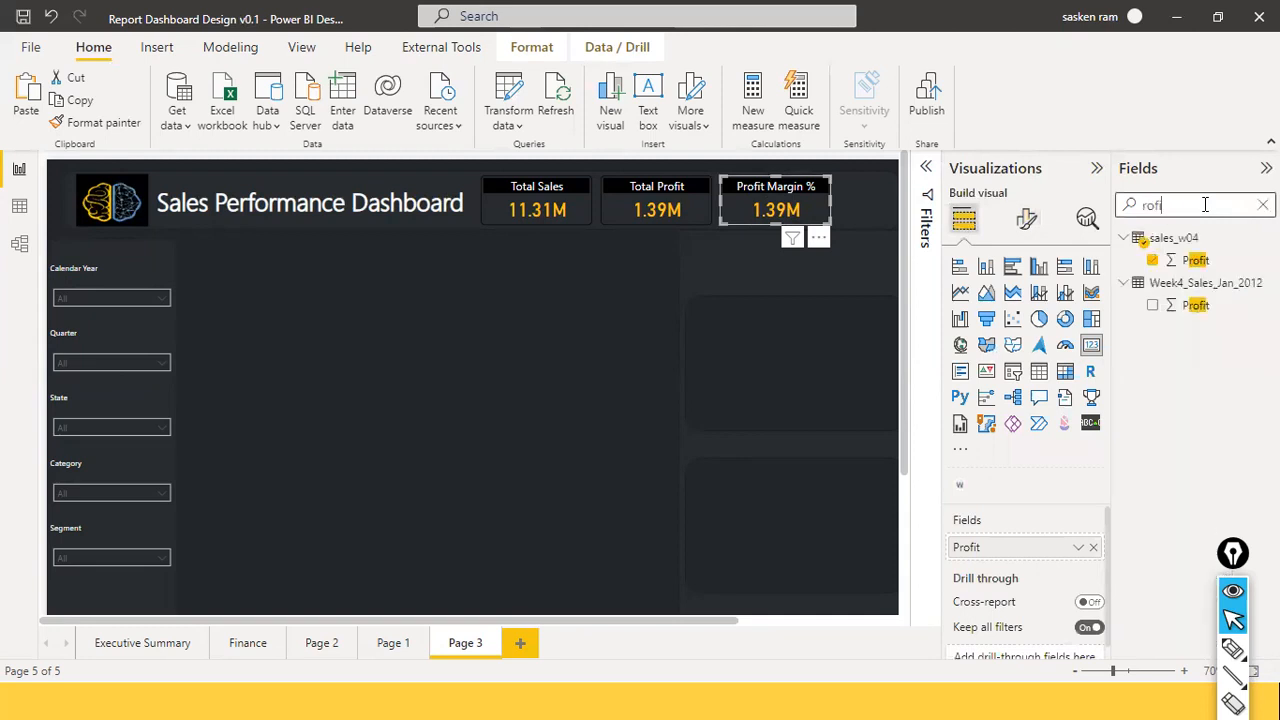
key("BackSpace")
key("BackSpace")
key("BackSpace")
key("BackSpace")
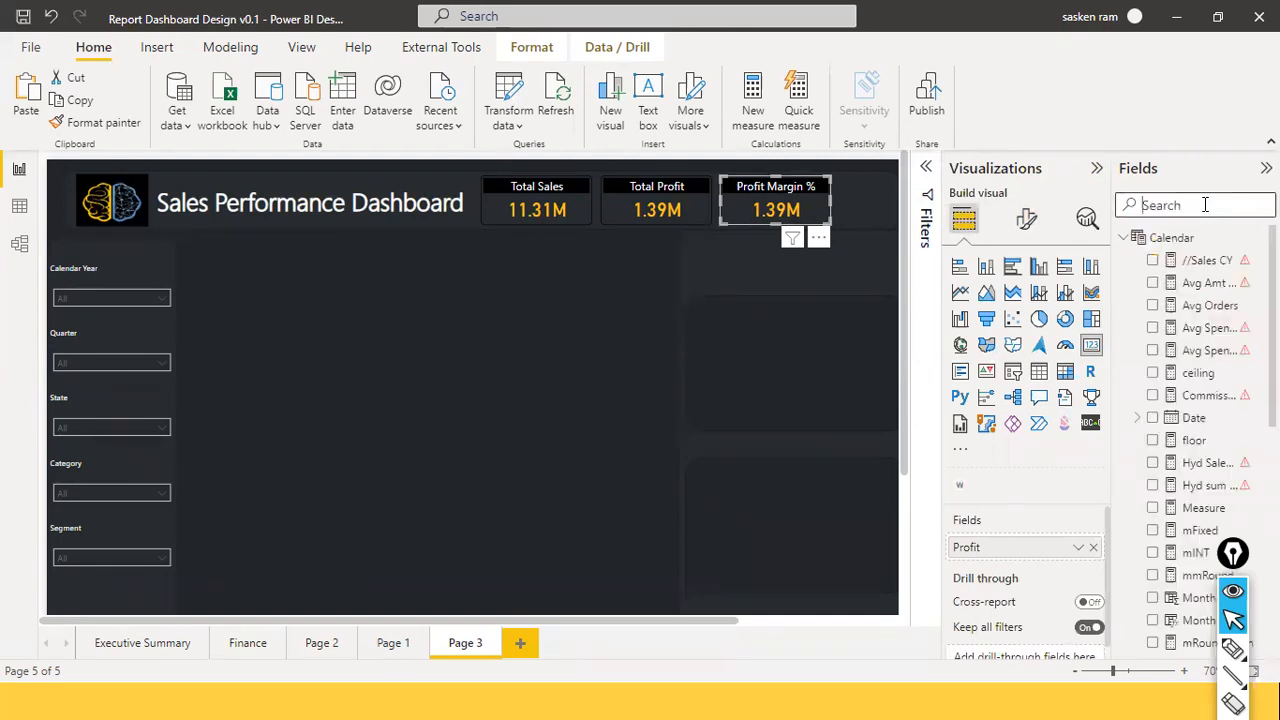
type("perce")
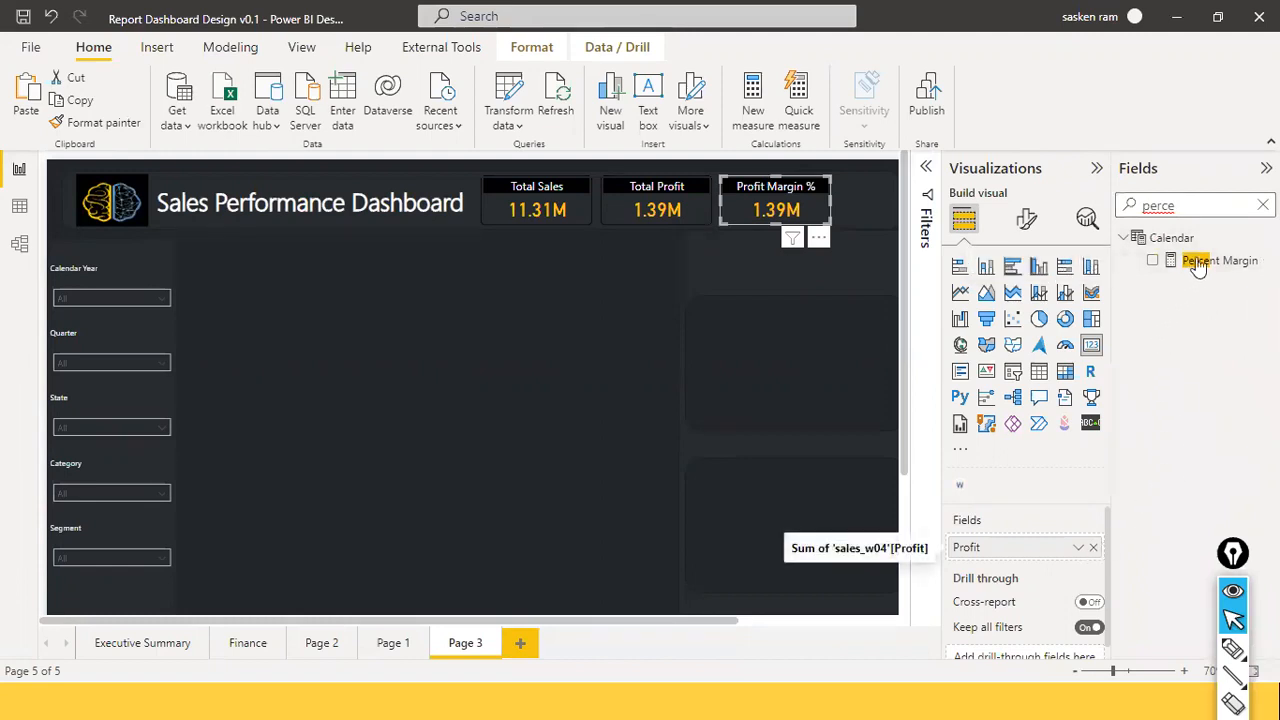
left_click_drag(1197, 262, 1017, 553)
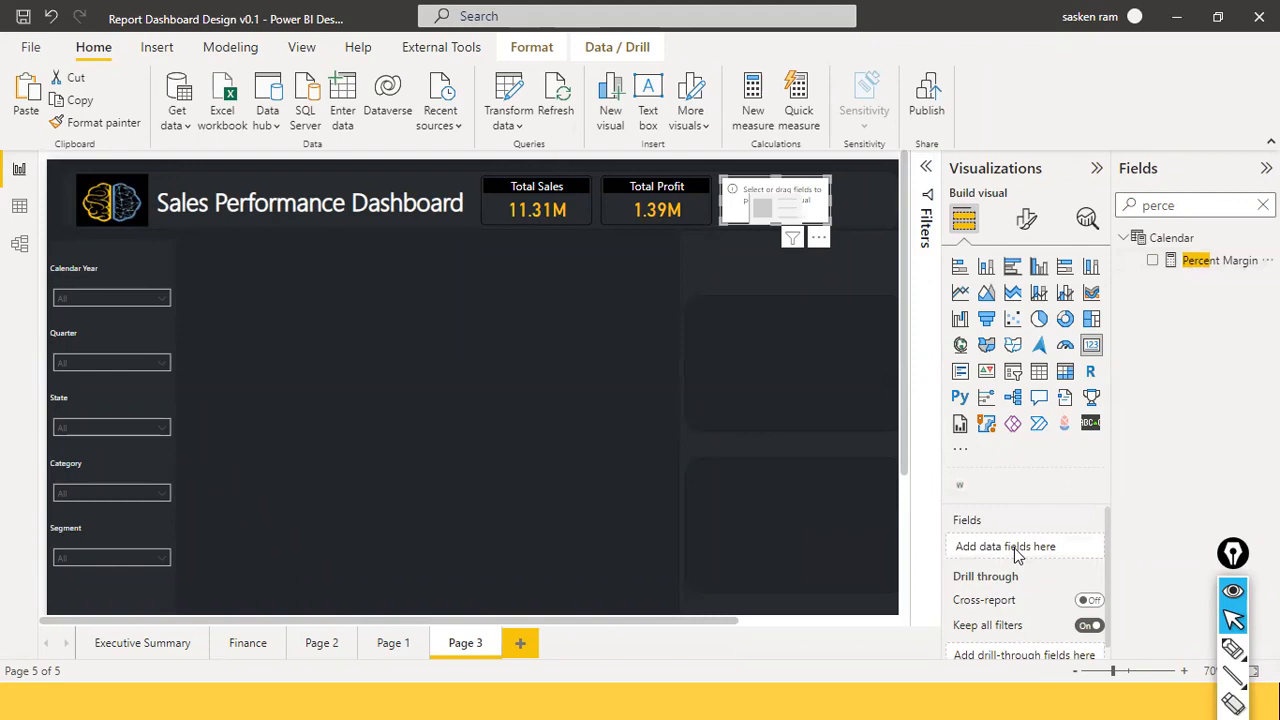
left_click(1206, 263)
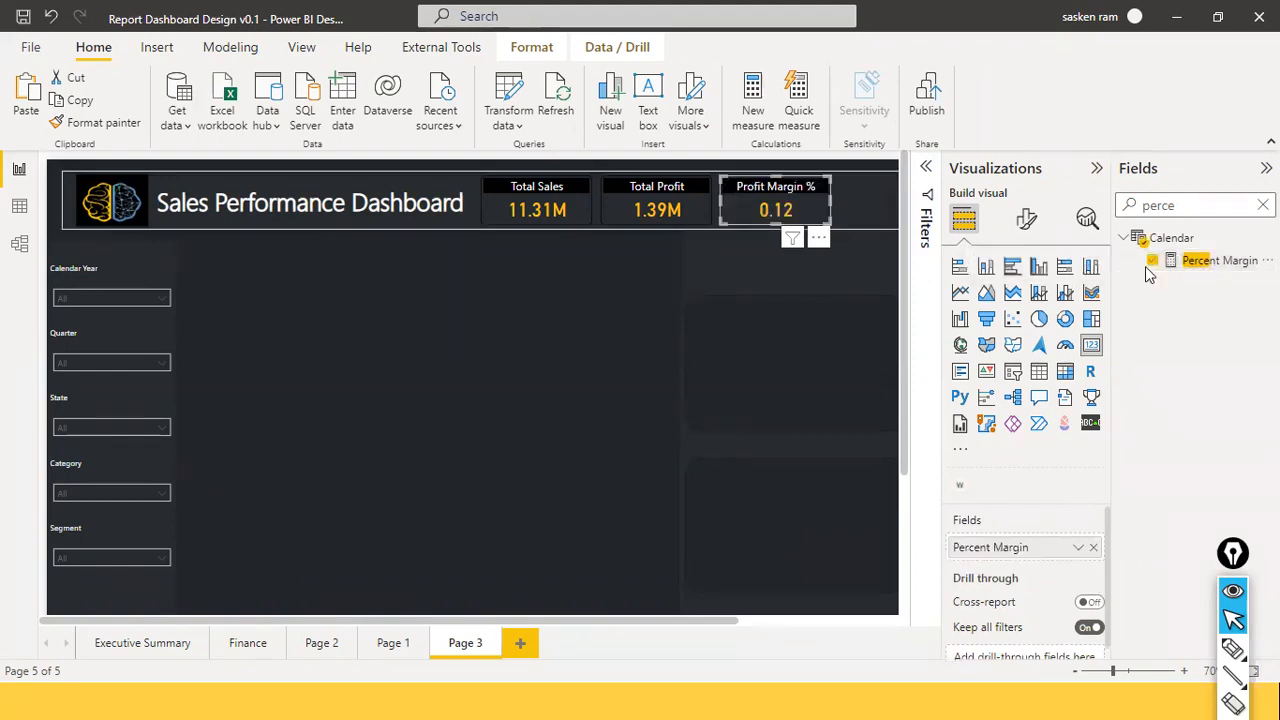
left_click(1222, 262)
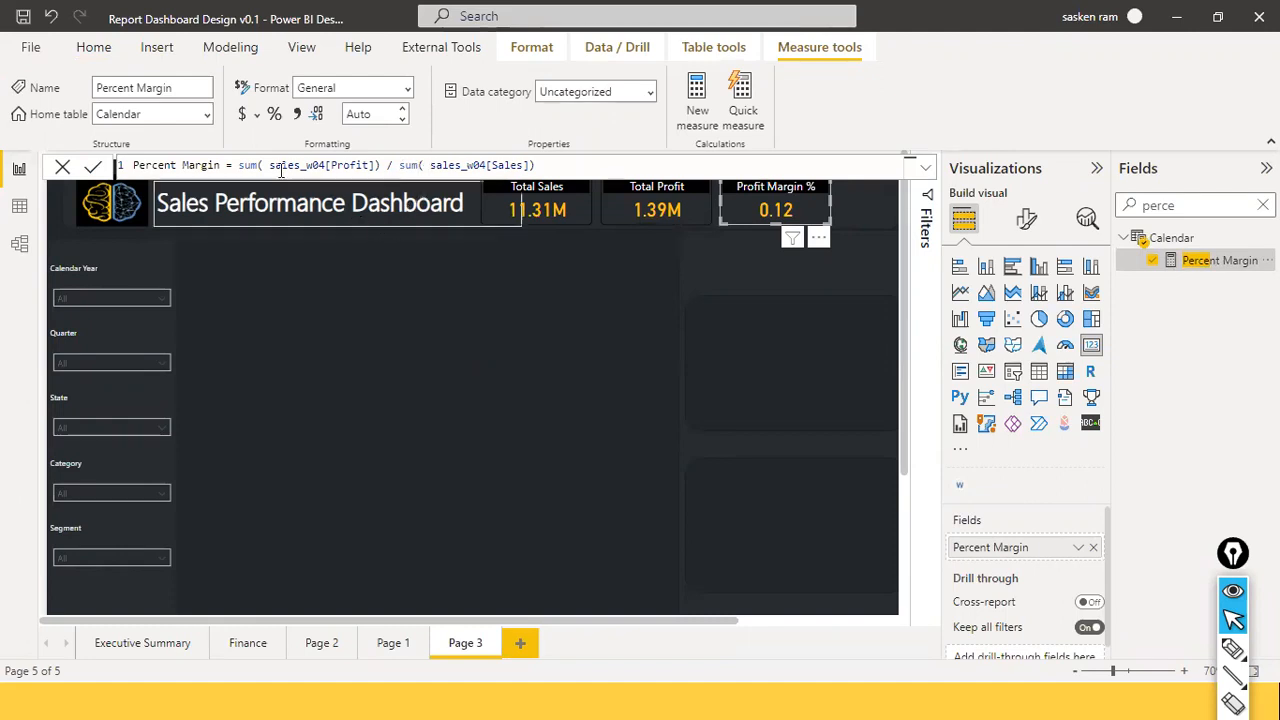
Review the Percent Margin formula, then deselect to view the three KPI cards.
left_click_drag(238, 165, 542, 165)
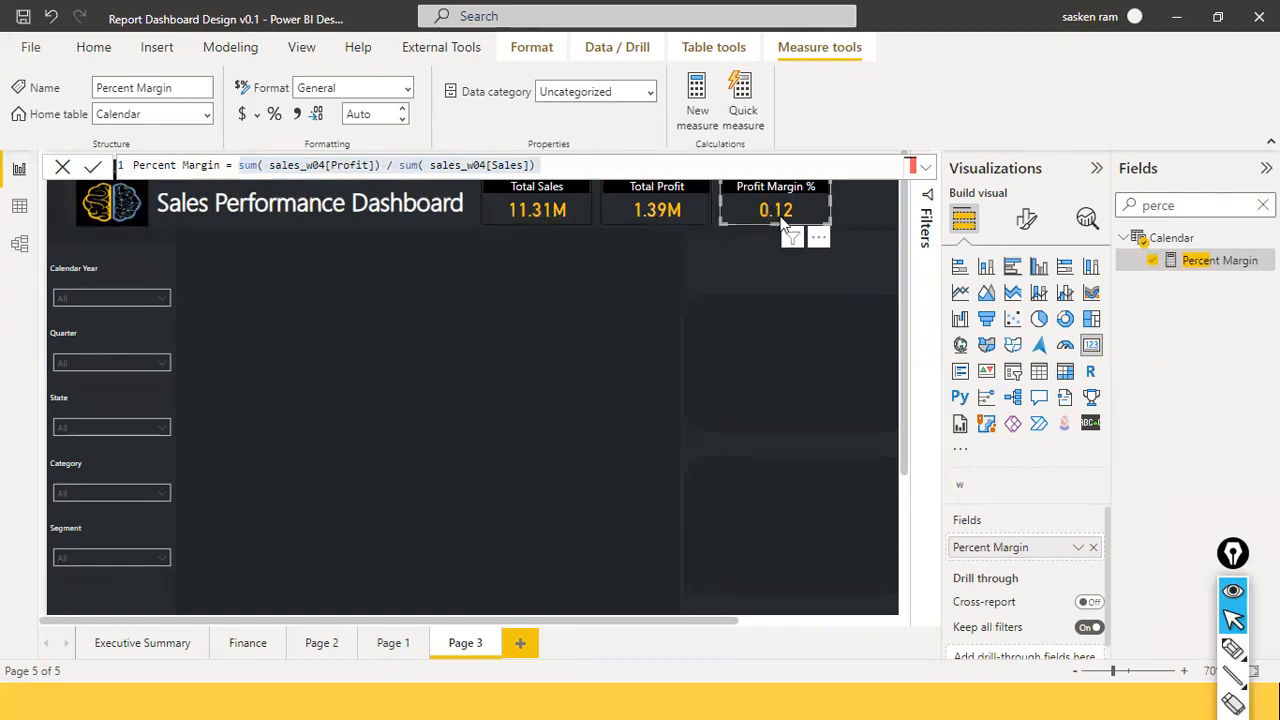
left_click(575, 270)
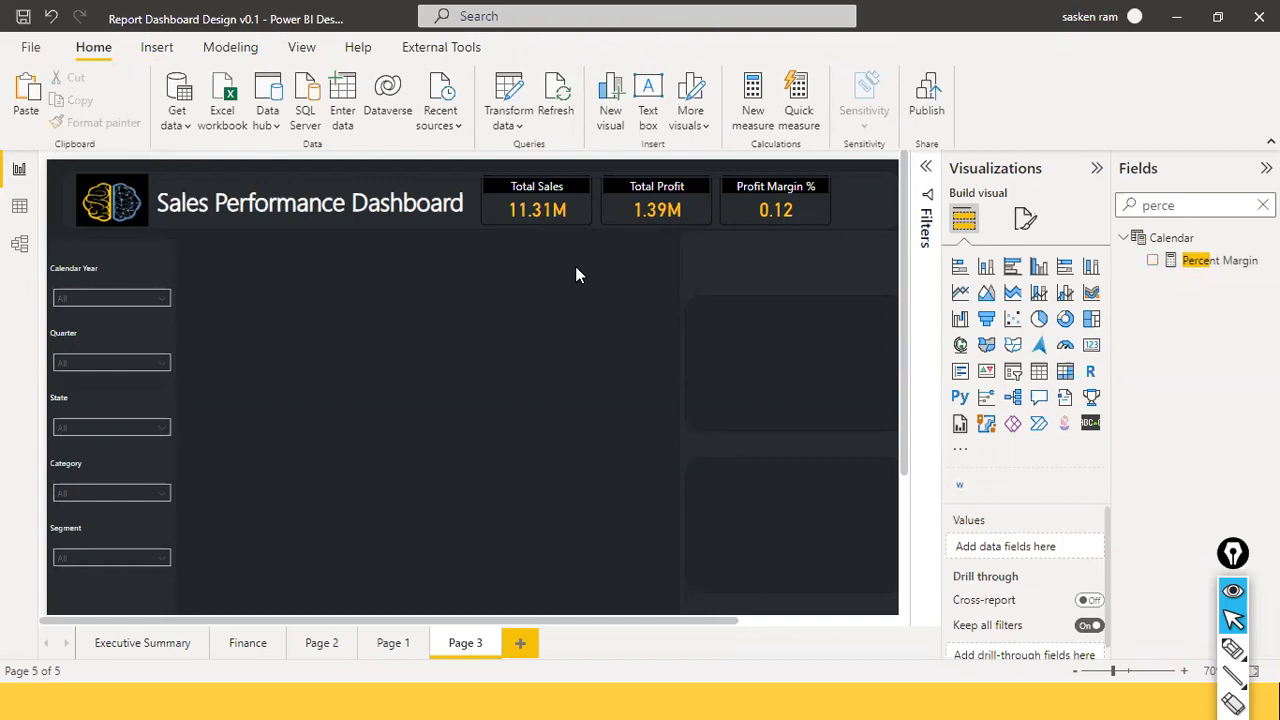
Place a copy of the margin card below the header and retitle it 'Units Sold'.
left_click(806, 222)
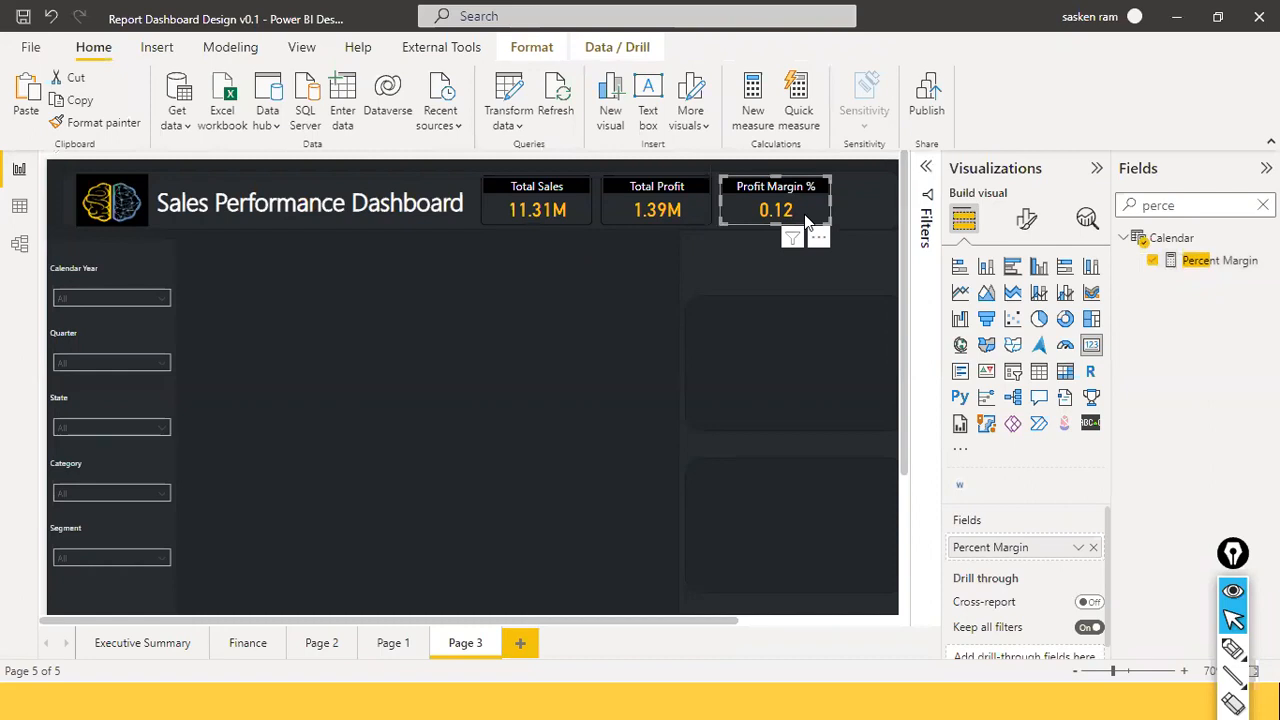
left_click_drag(806, 222, 566, 280)
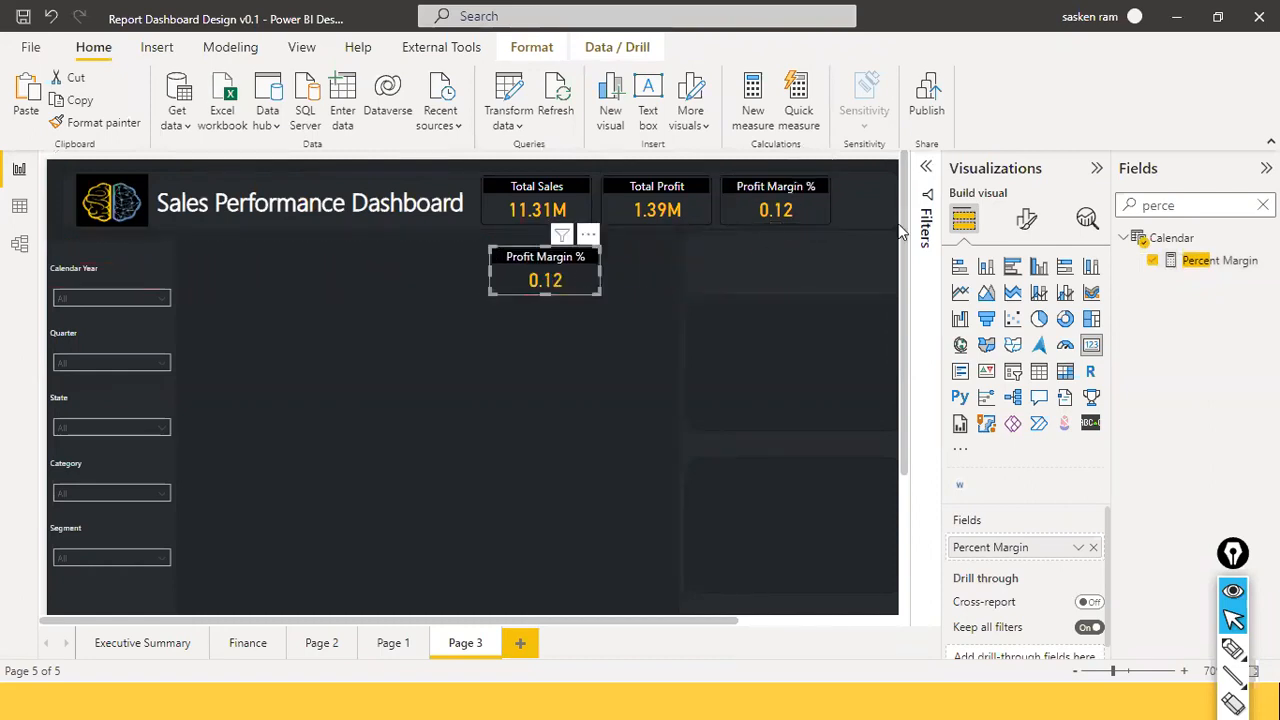
left_click(1026, 220)
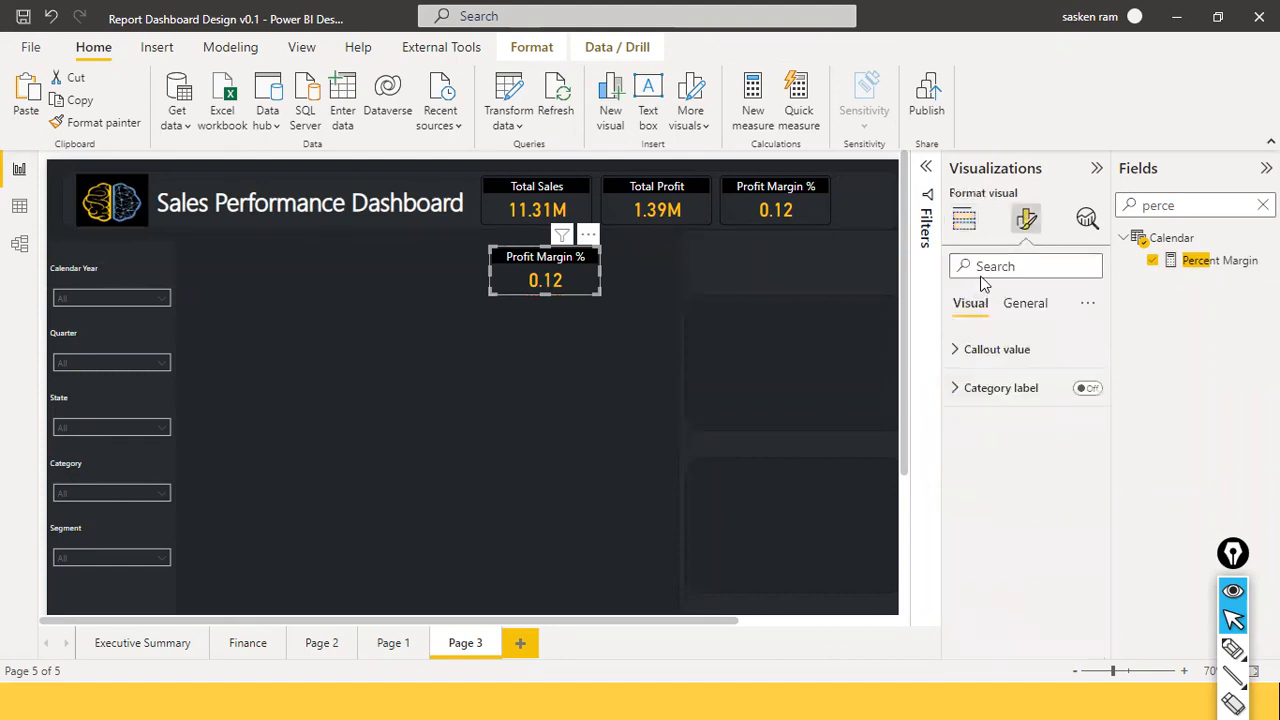
type("Units Sold")
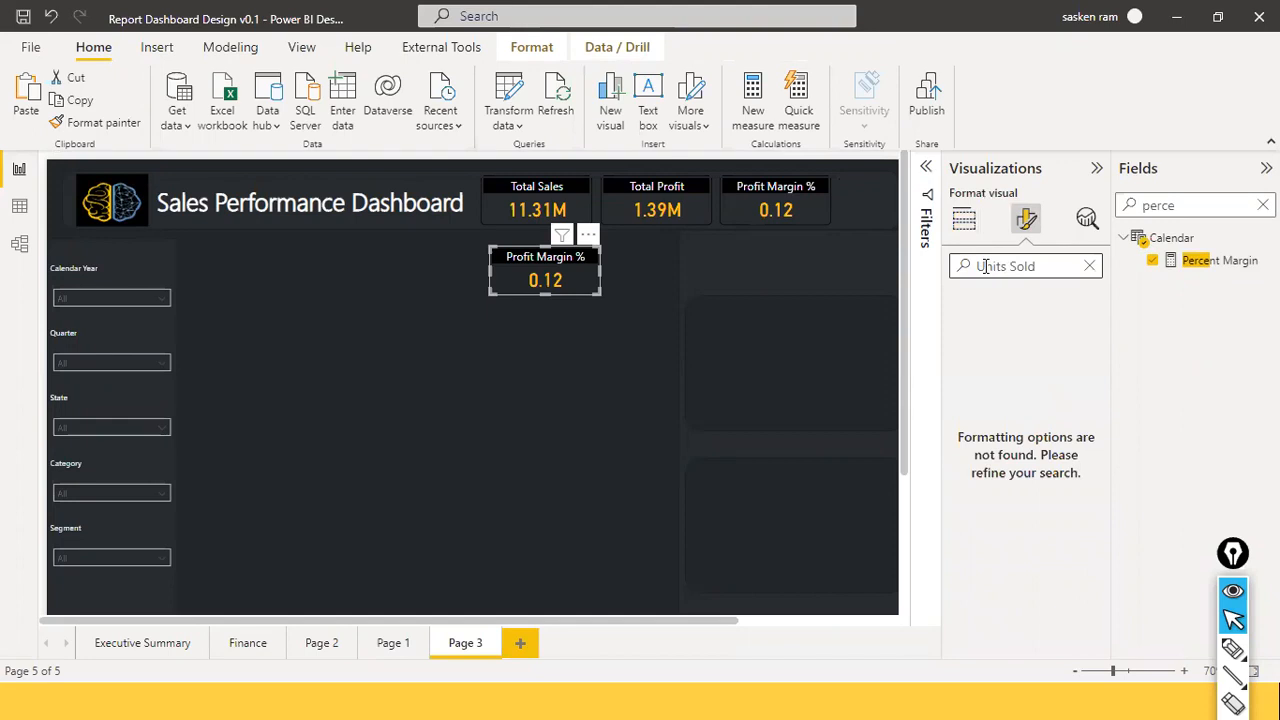
triple_click(985, 266)
type("title")
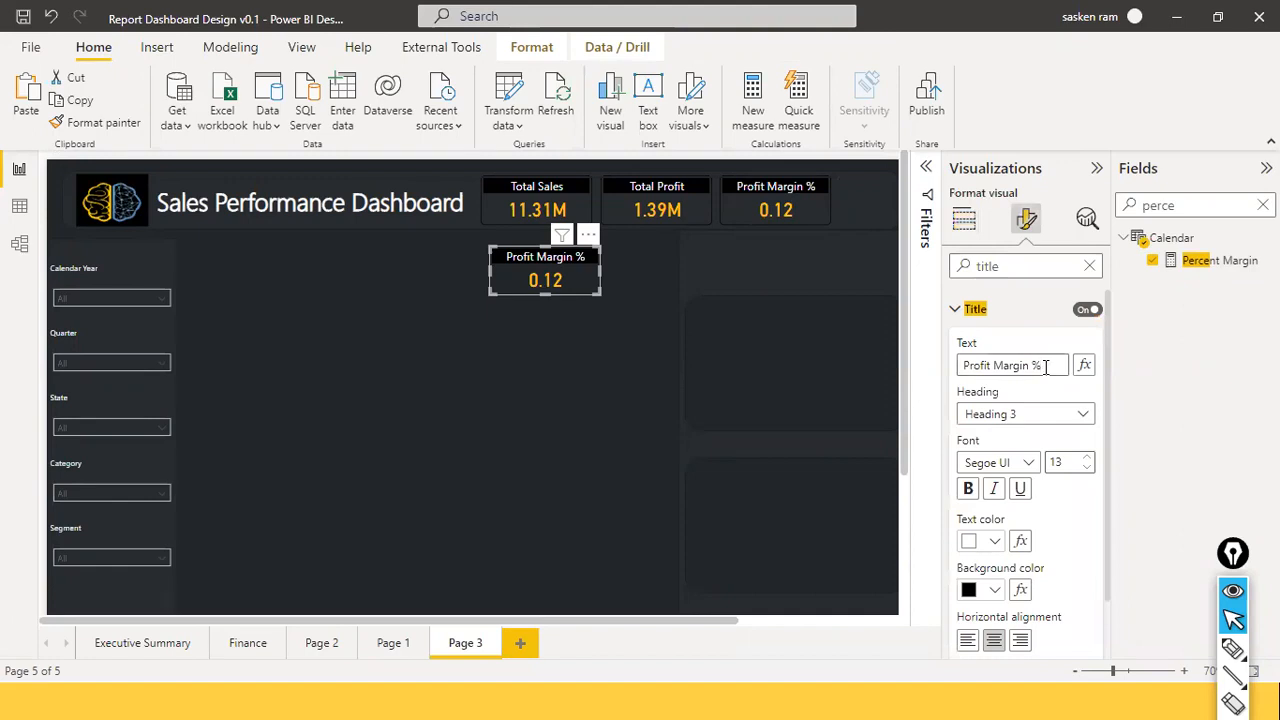
triple_click(1046, 366)
type("U")
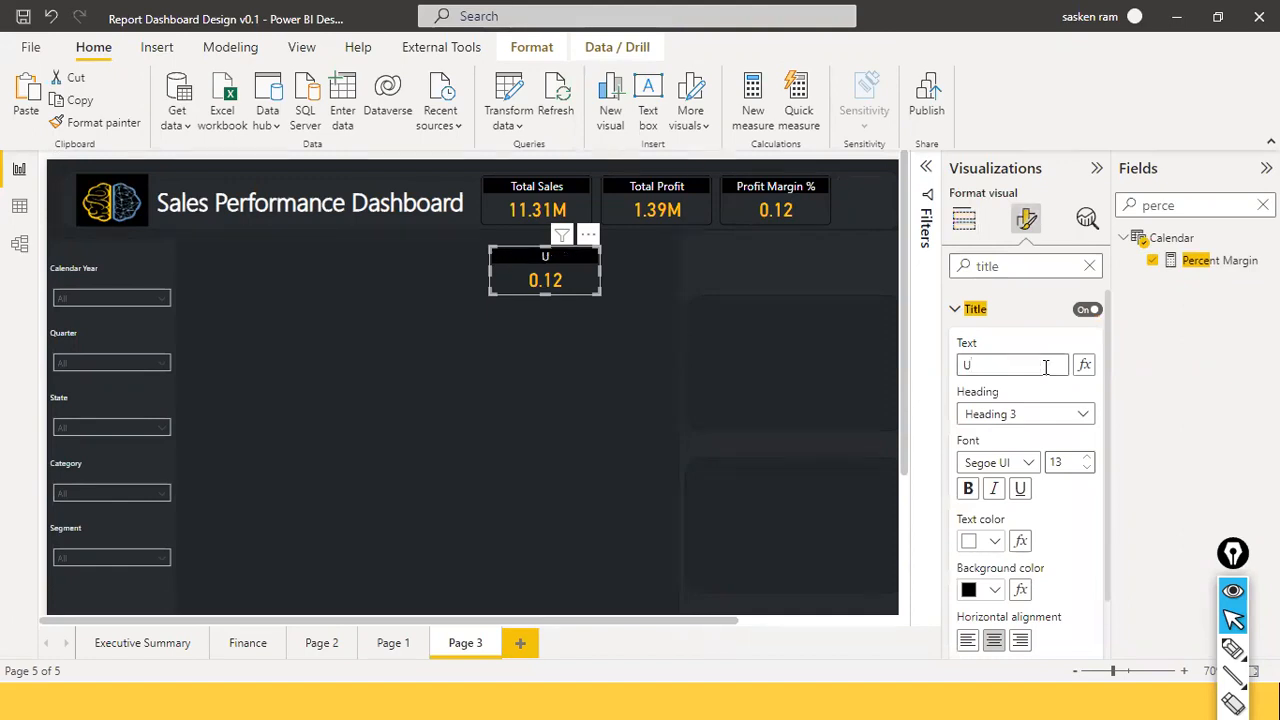
type("nits Sl")
type("c")
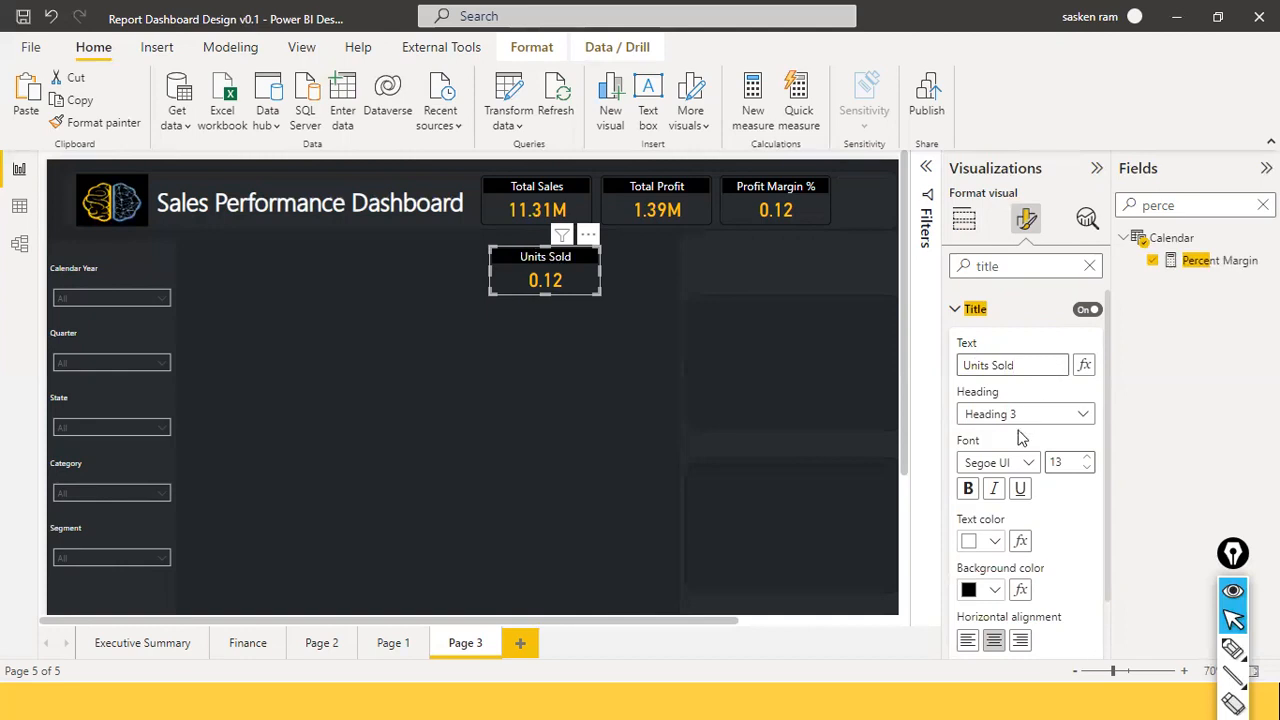
left_click(964, 220)
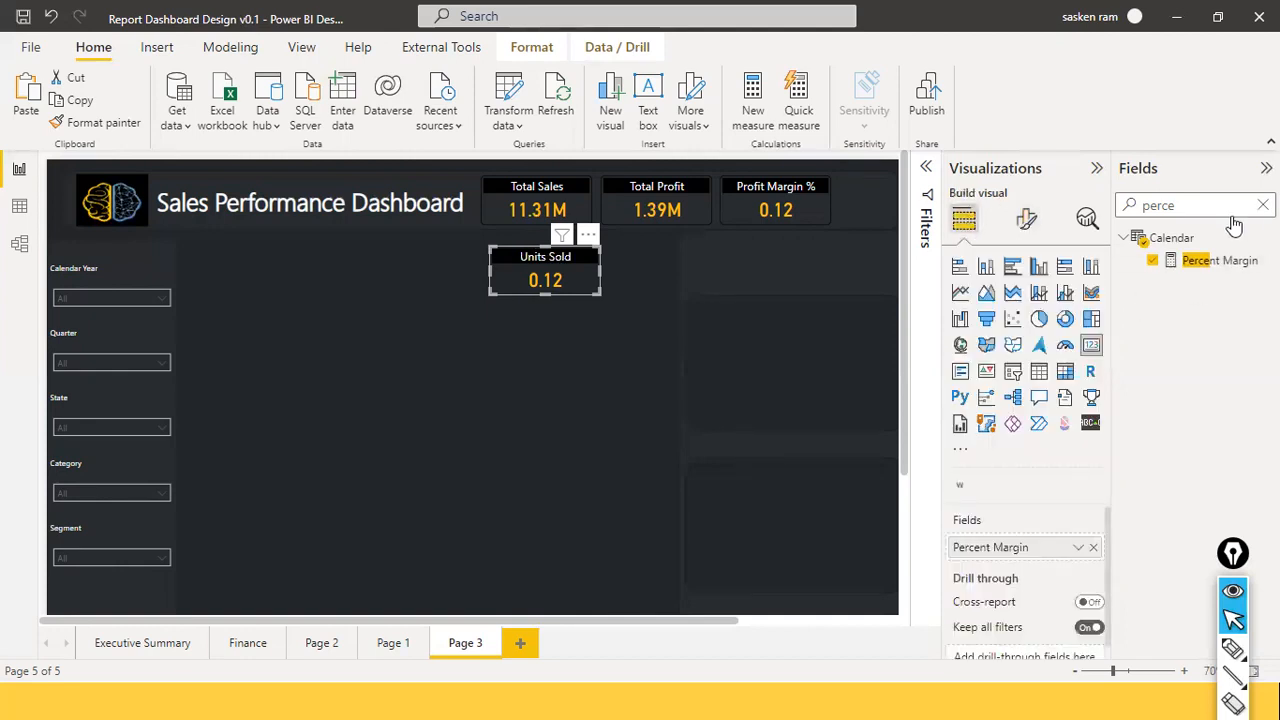
Set sales_w04 Quantity as the Units Sold card's value in place of Percent Margin, showing 326K.
left_click(1263, 205)
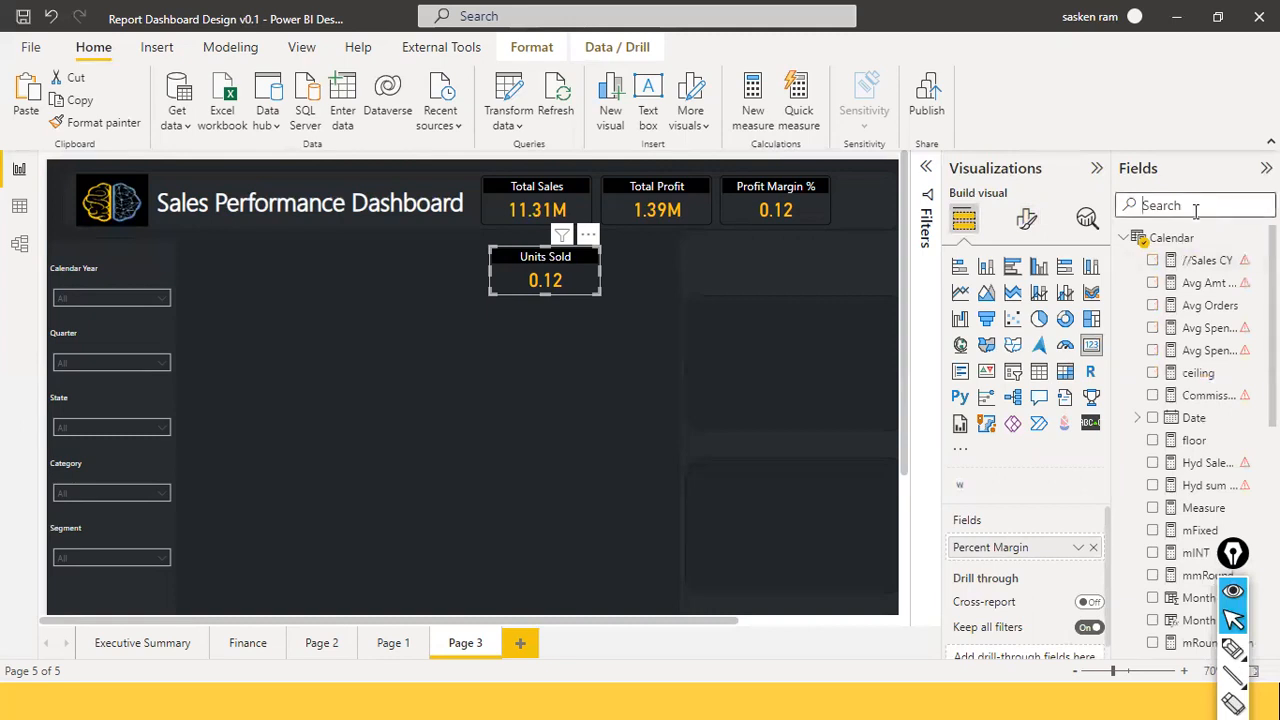
type("qua")
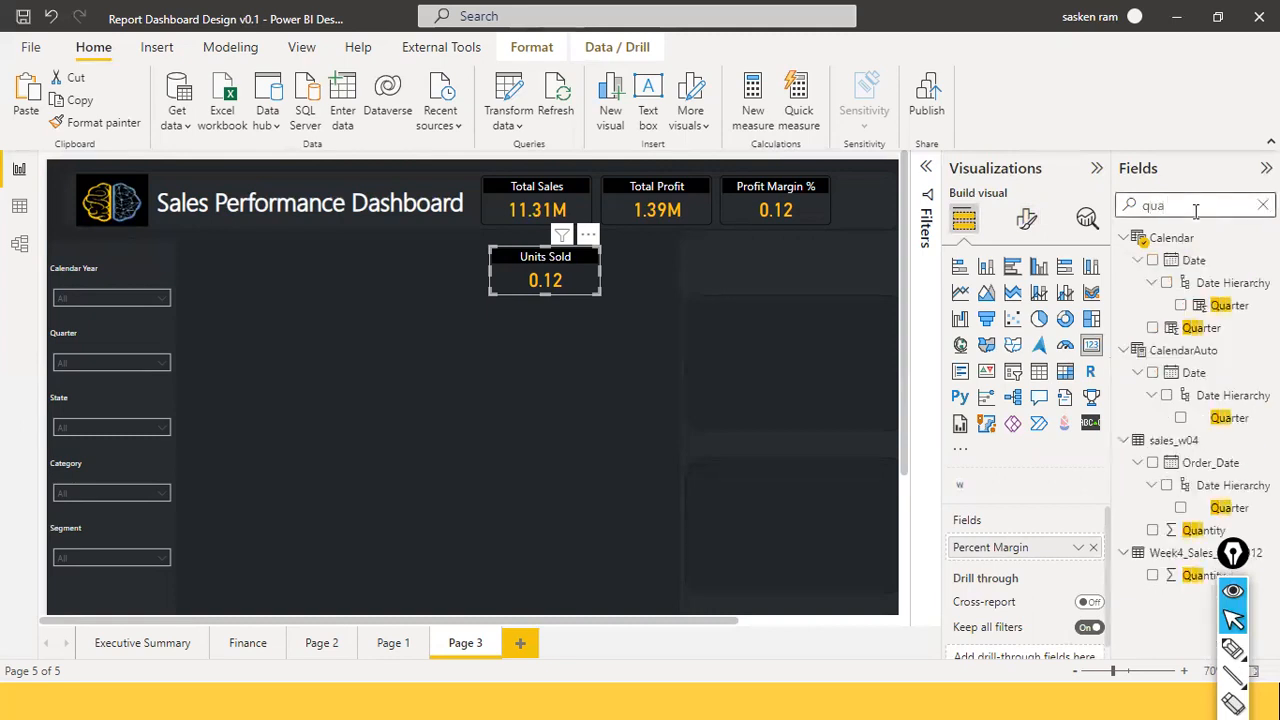
type("nti")
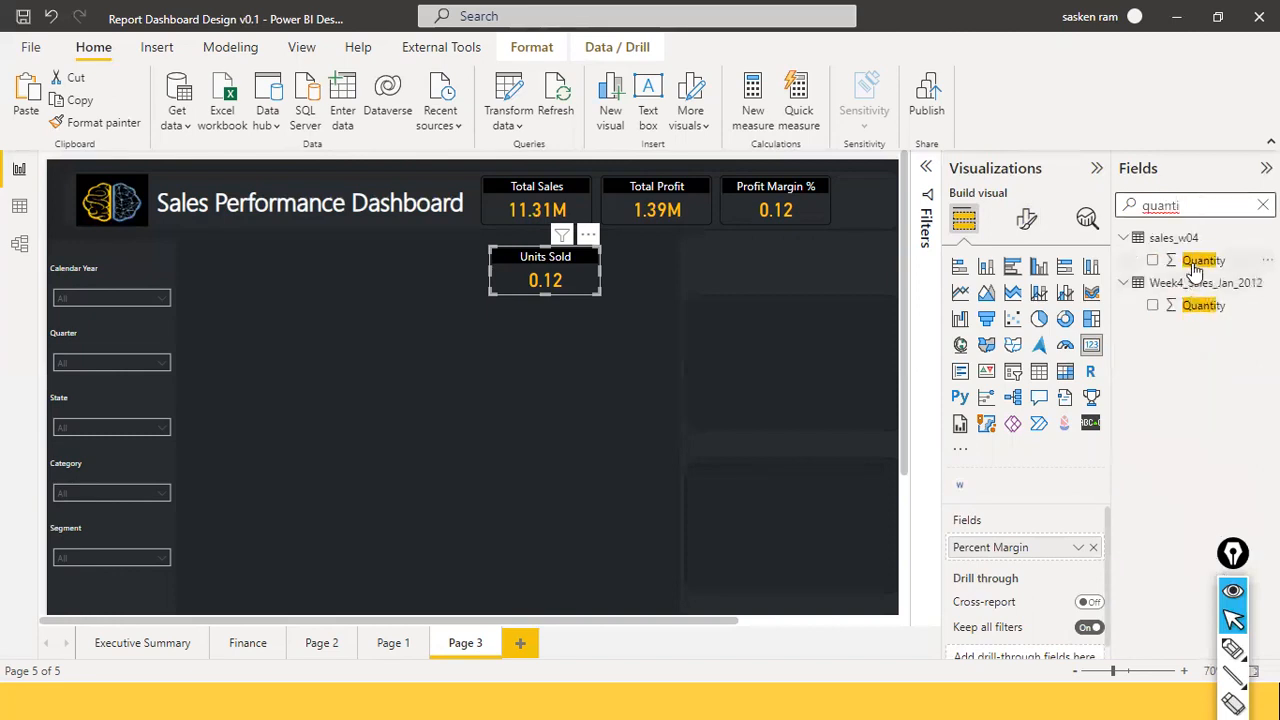
left_click_drag(1200, 261, 1085, 557)
left_click_drag(1180, 265, 1020, 555)
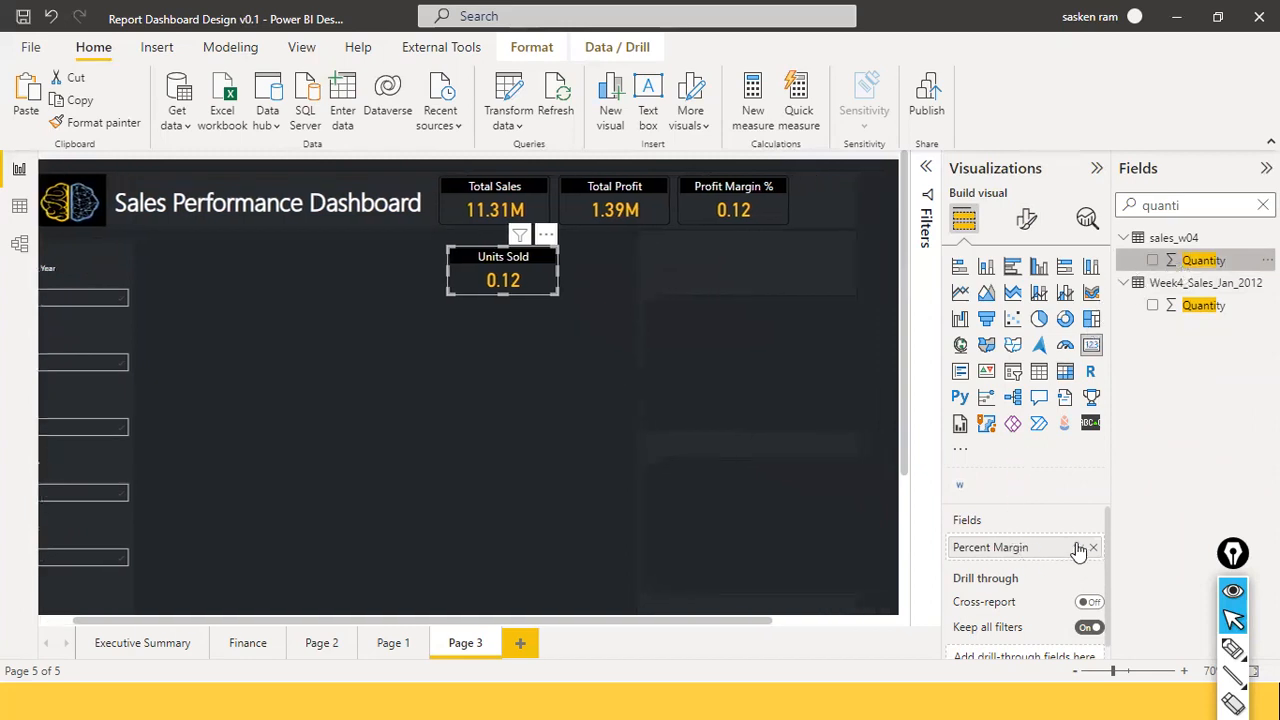
left_click(1205, 261)
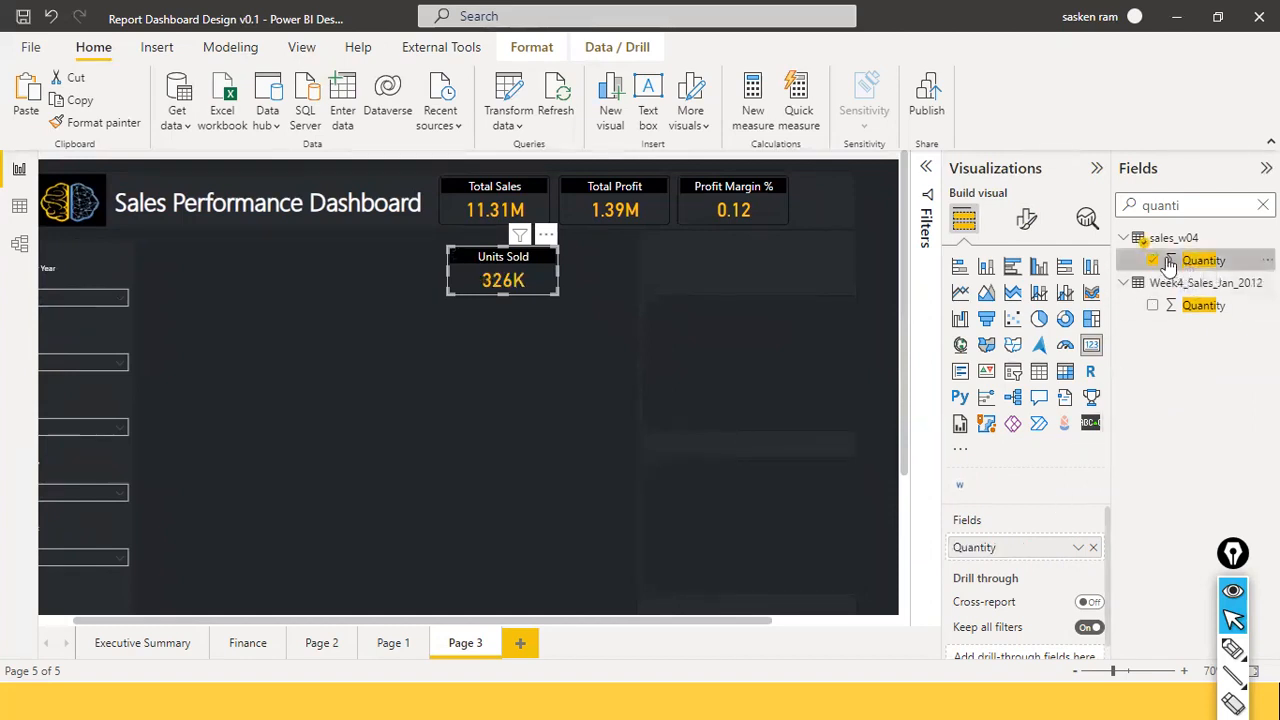
Widen the header banner and move the Units Sold card into the KPI row after Profit Margin %.
left_click_drag(1188, 272, 1016, 553)
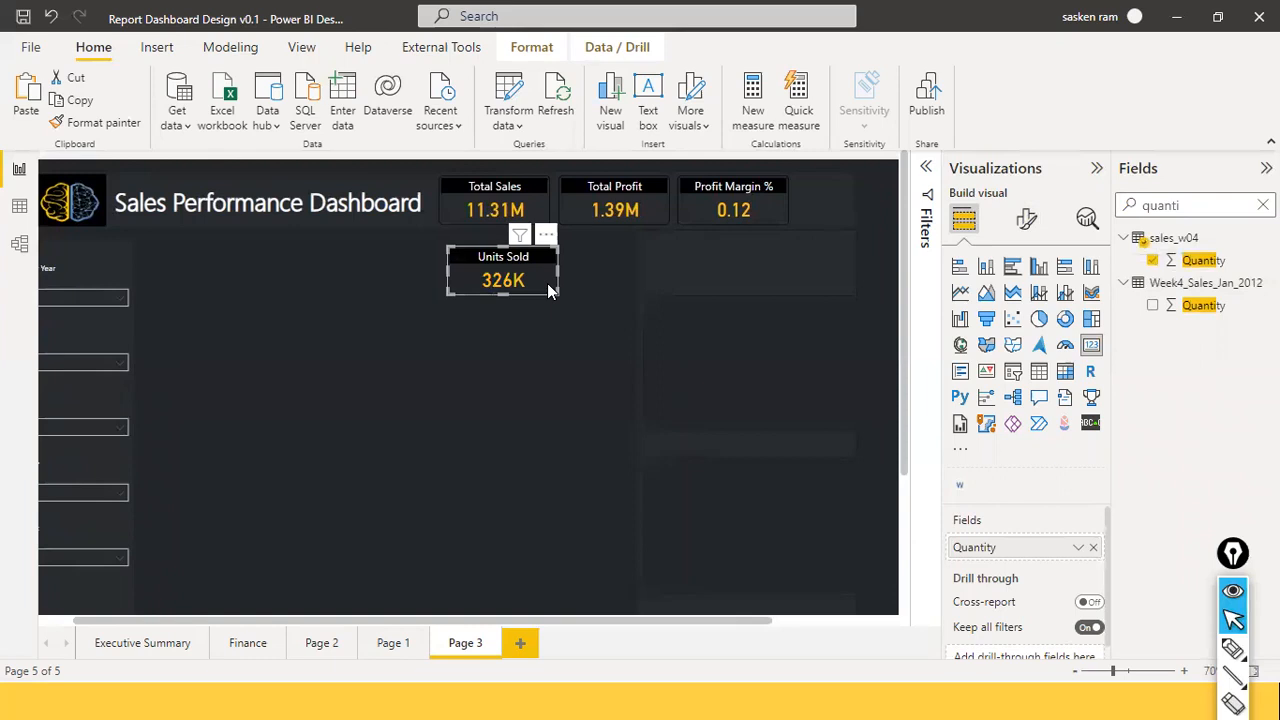
left_click_drag(548, 290, 420, 287)
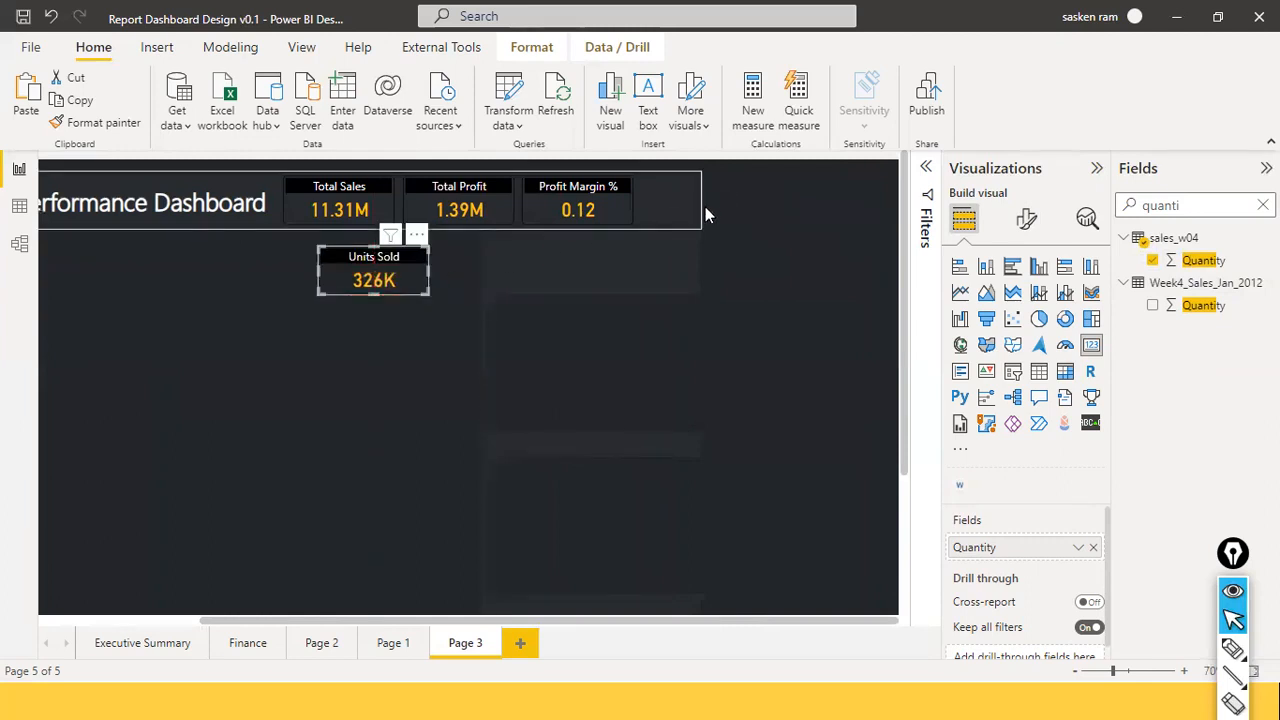
left_click_drag(700, 203, 742, 200)
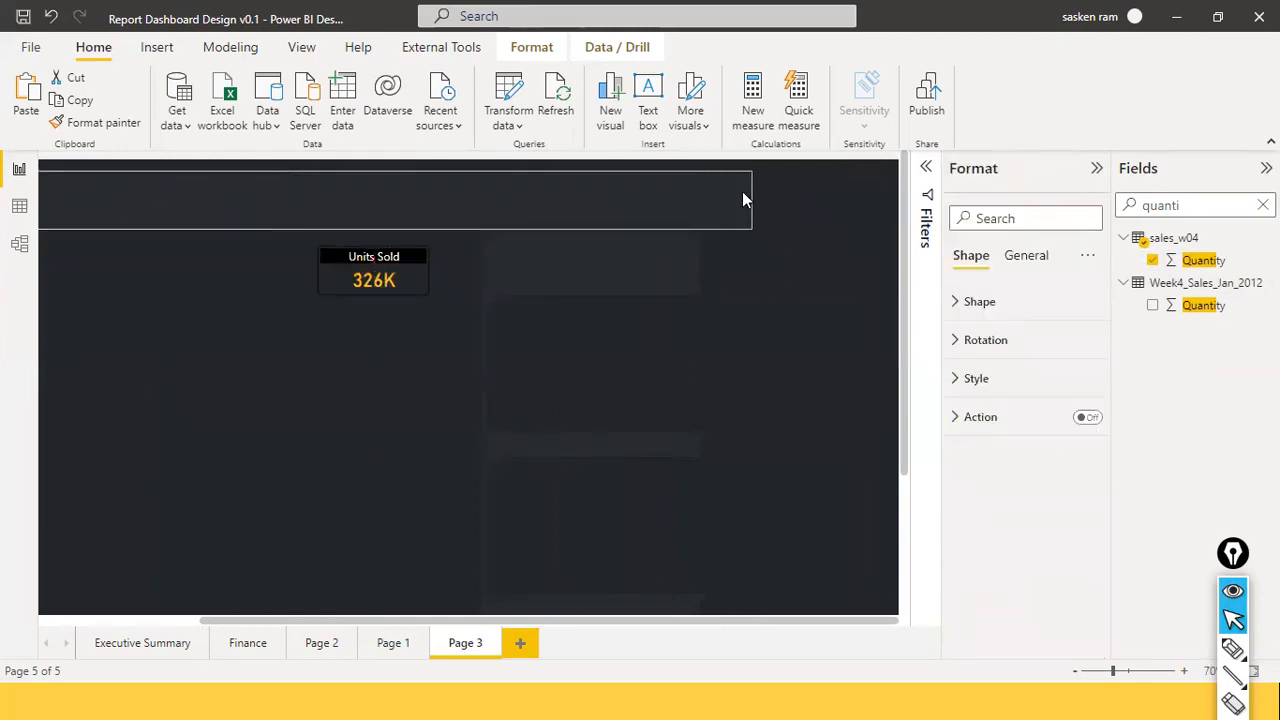
left_click(415, 285)
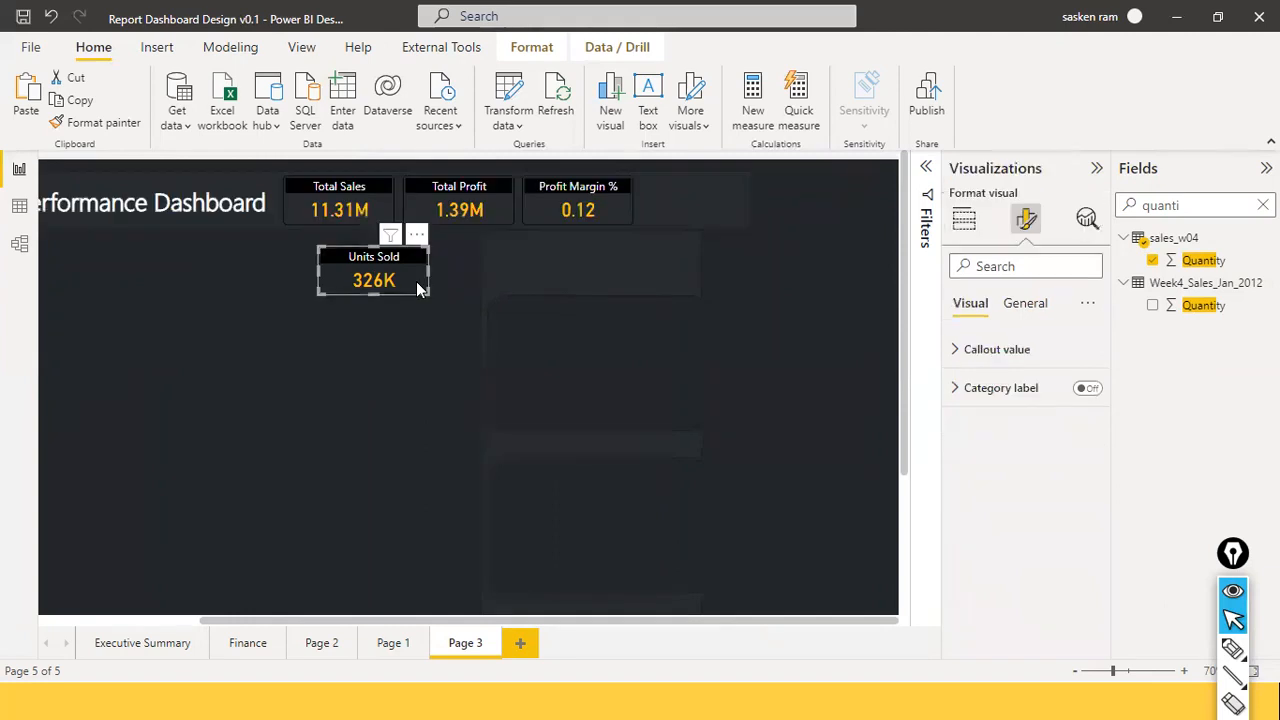
left_click_drag(536, 268, 740, 216)
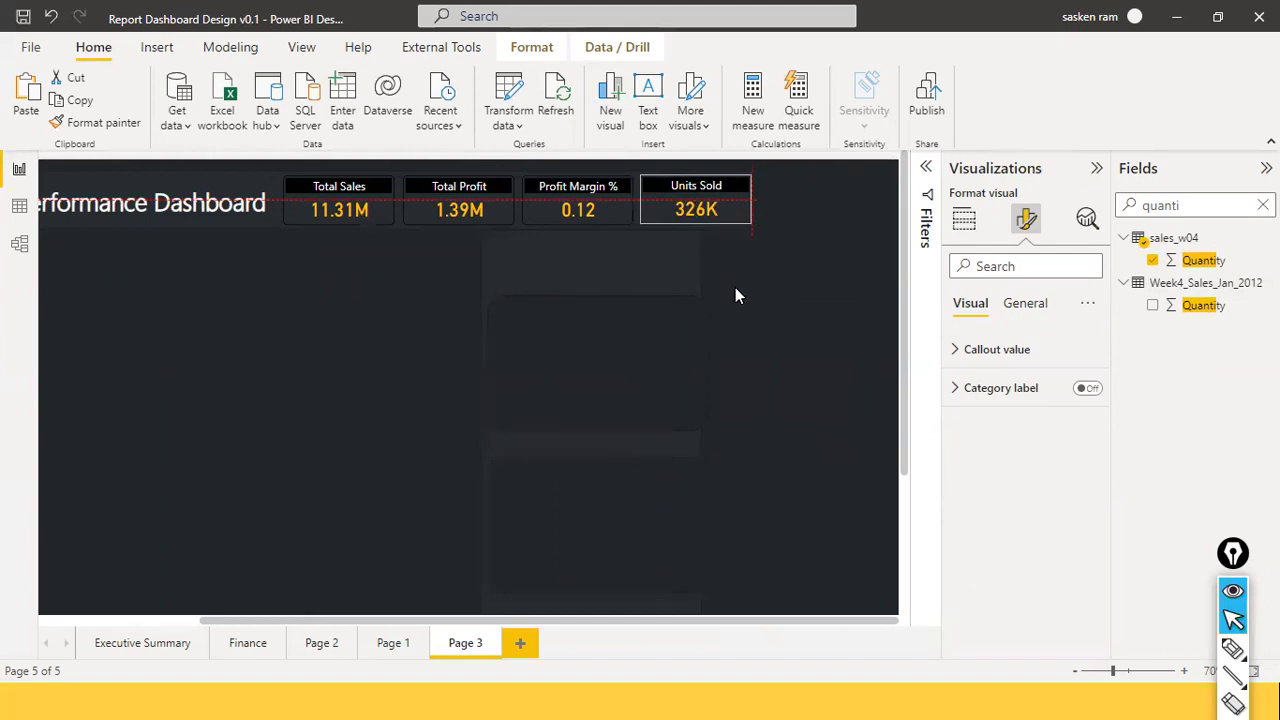
left_click(763, 334)
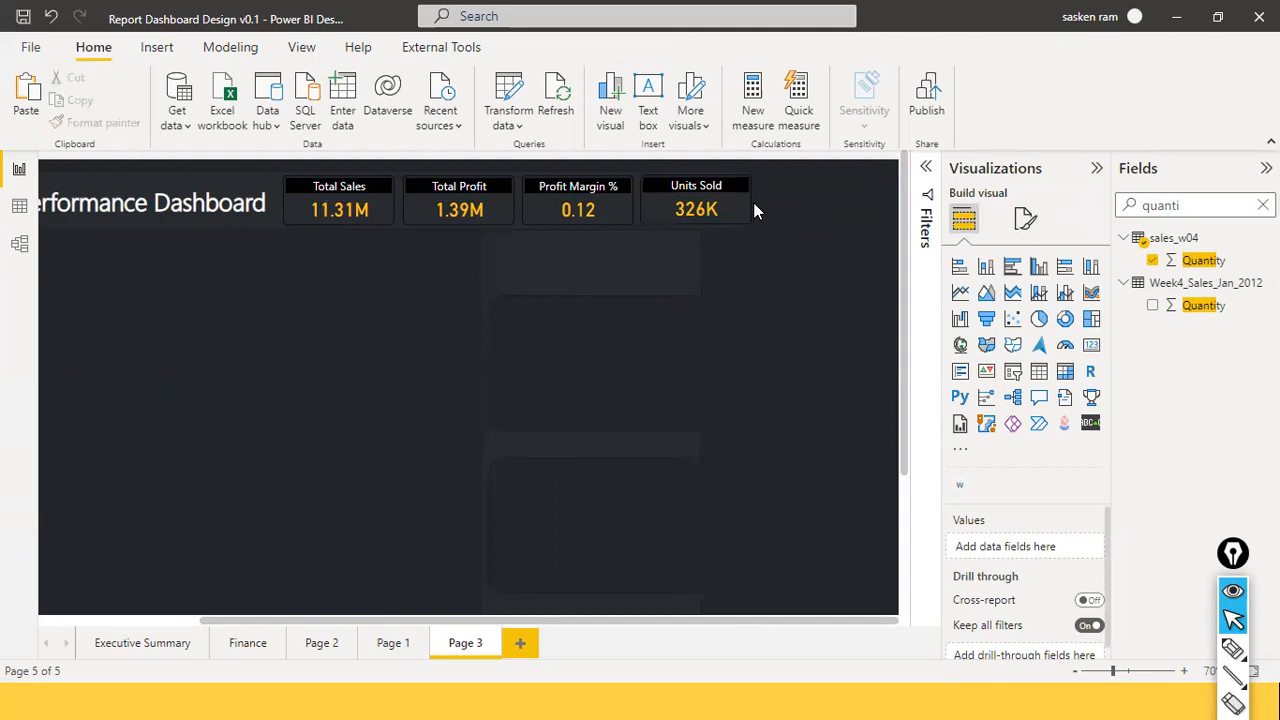
left_click_drag(429, 618, 237, 604)
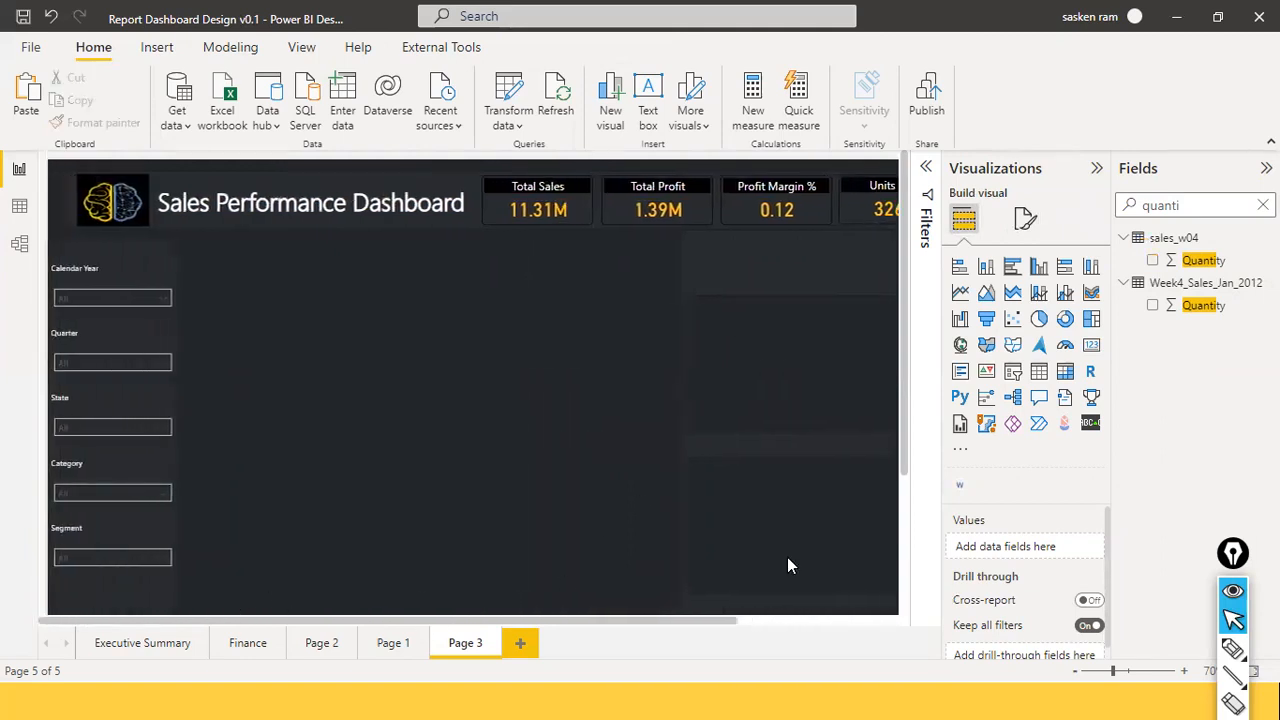
left_click(1097, 168)
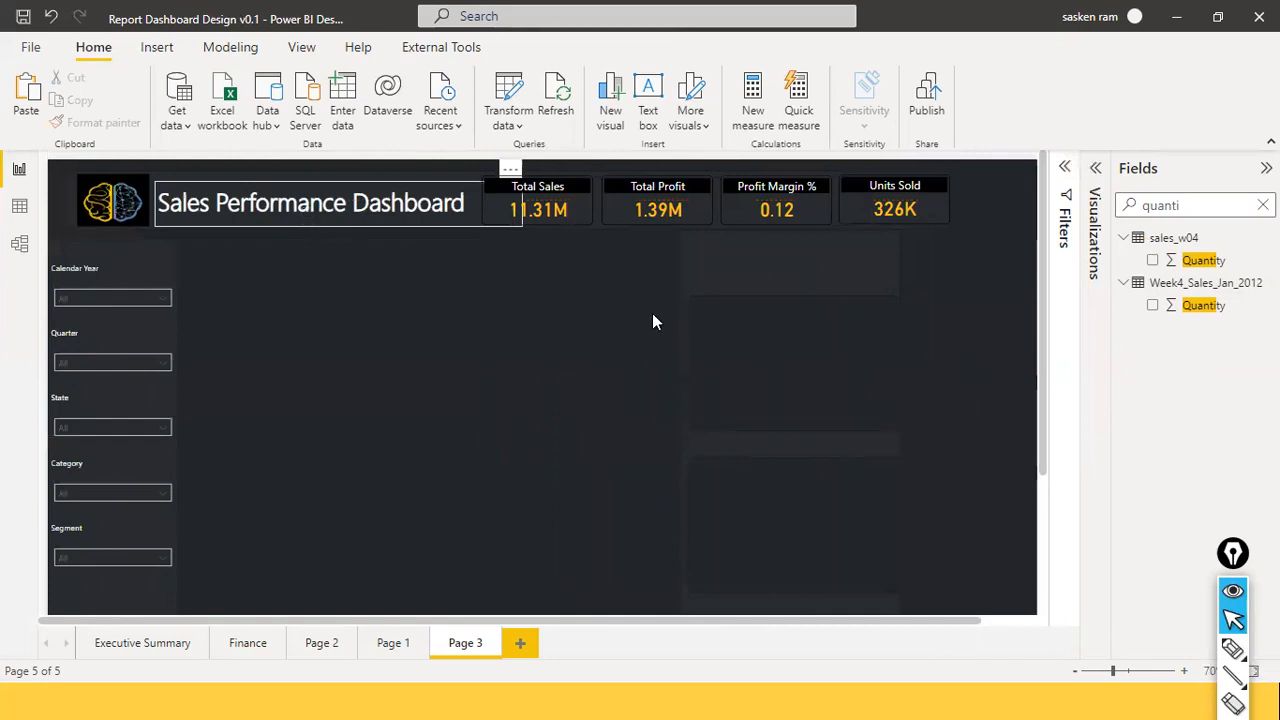
Narrow the Total Sales and Total Profit cards.
left_click(590, 205)
left_click_drag(590, 205, 578, 202)
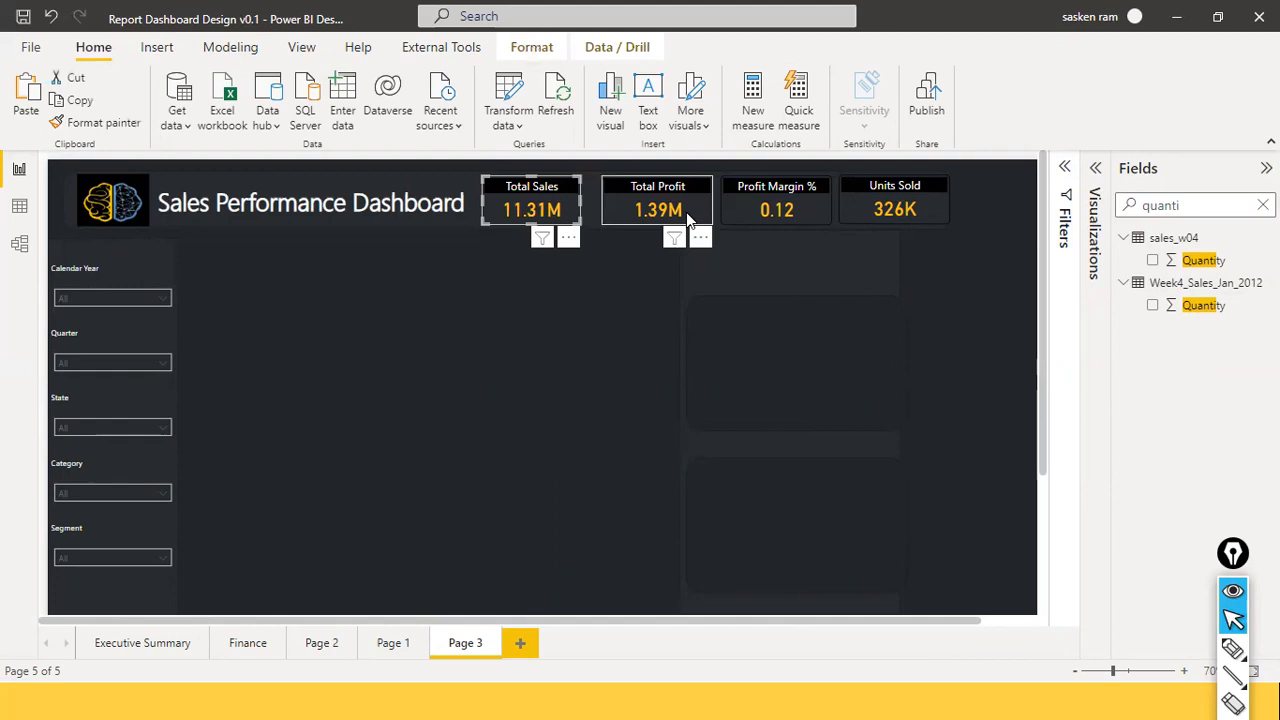
left_click(686, 212)
left_click_drag(712, 201, 677, 210)
left_click(695, 204)
Narrow the Units Sold card to match the other KPI cards.
left_click(815, 207)
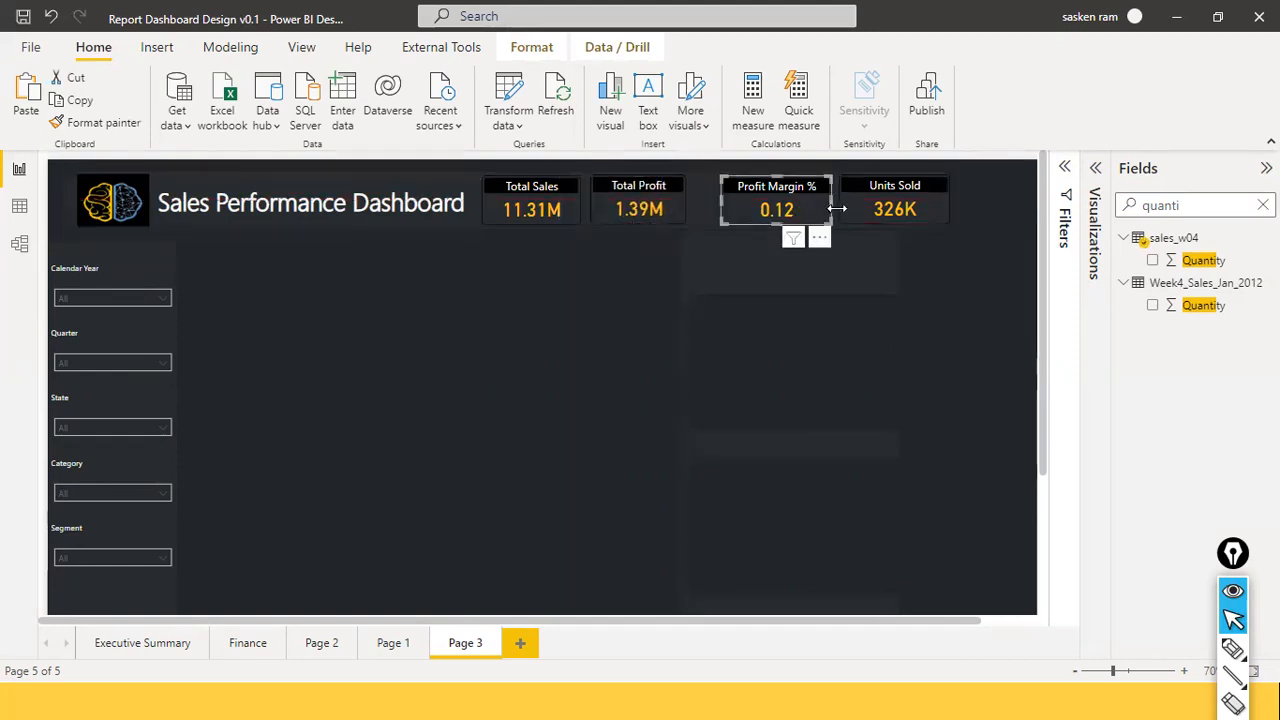
left_click(943, 216, "ctrl")
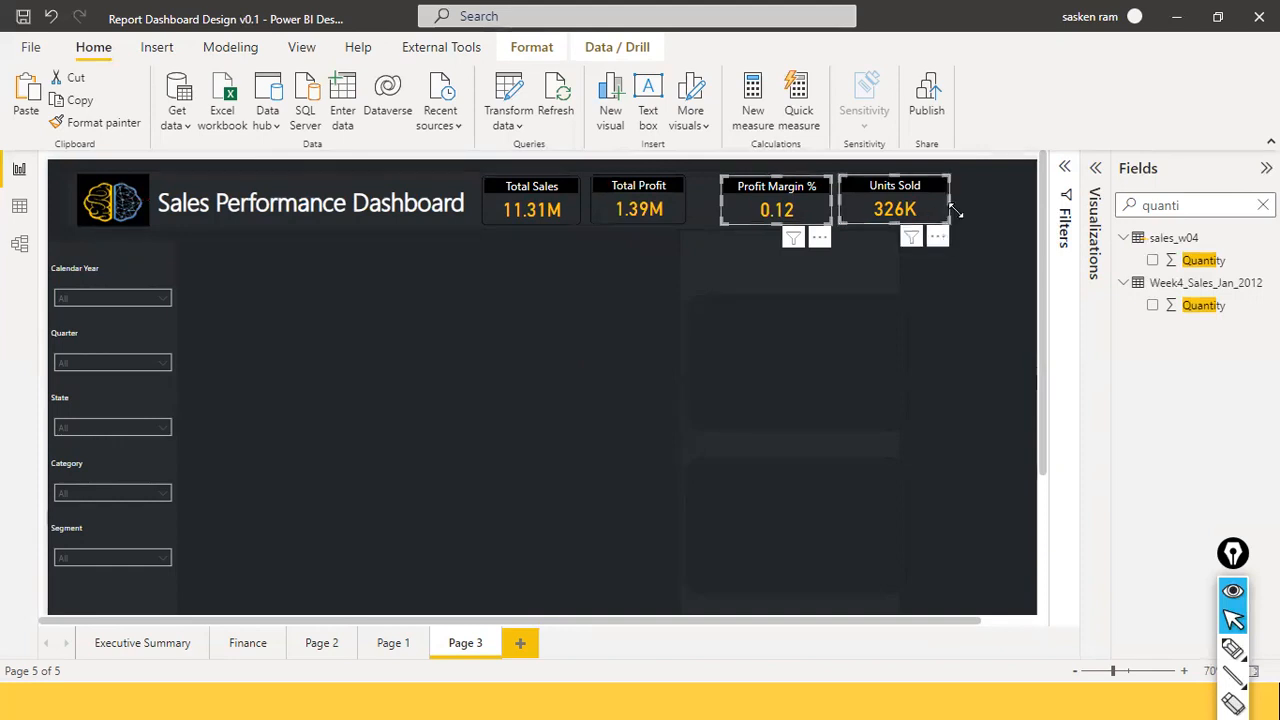
left_click_drag(935, 197, 935, 197)
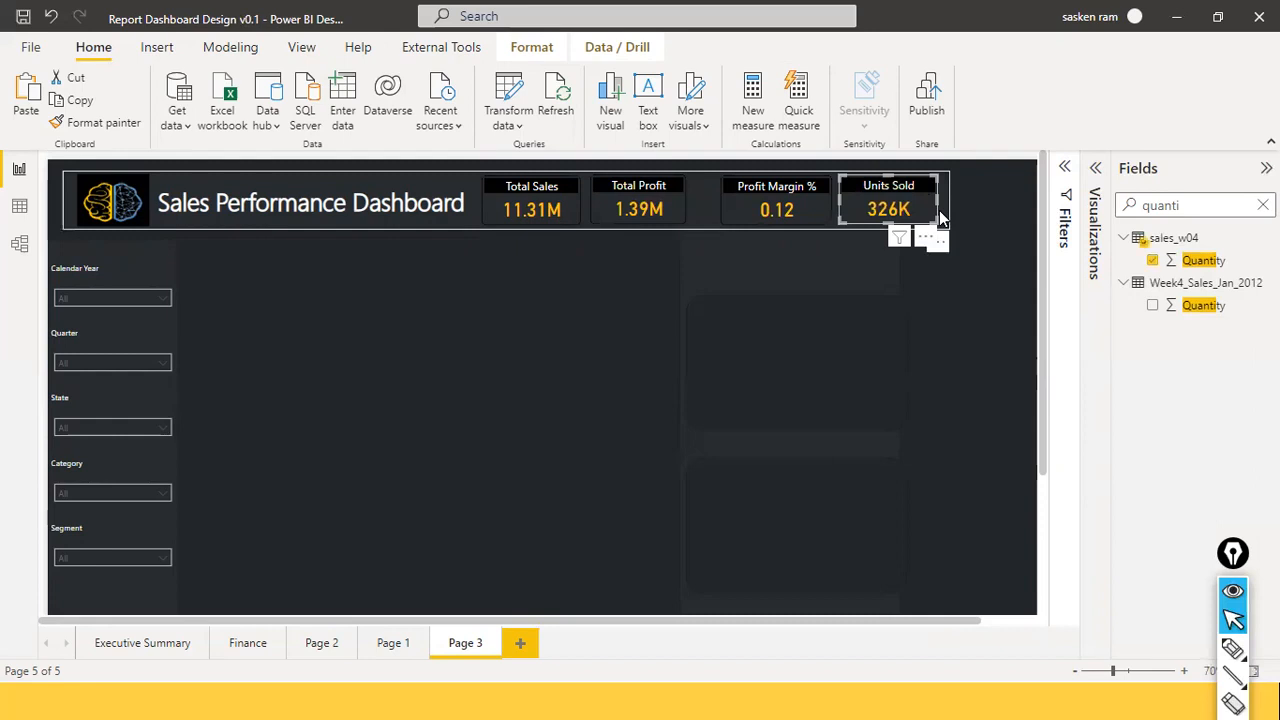
key("ctrl+z")
left_click(879, 210)
left_click(1001, 237)
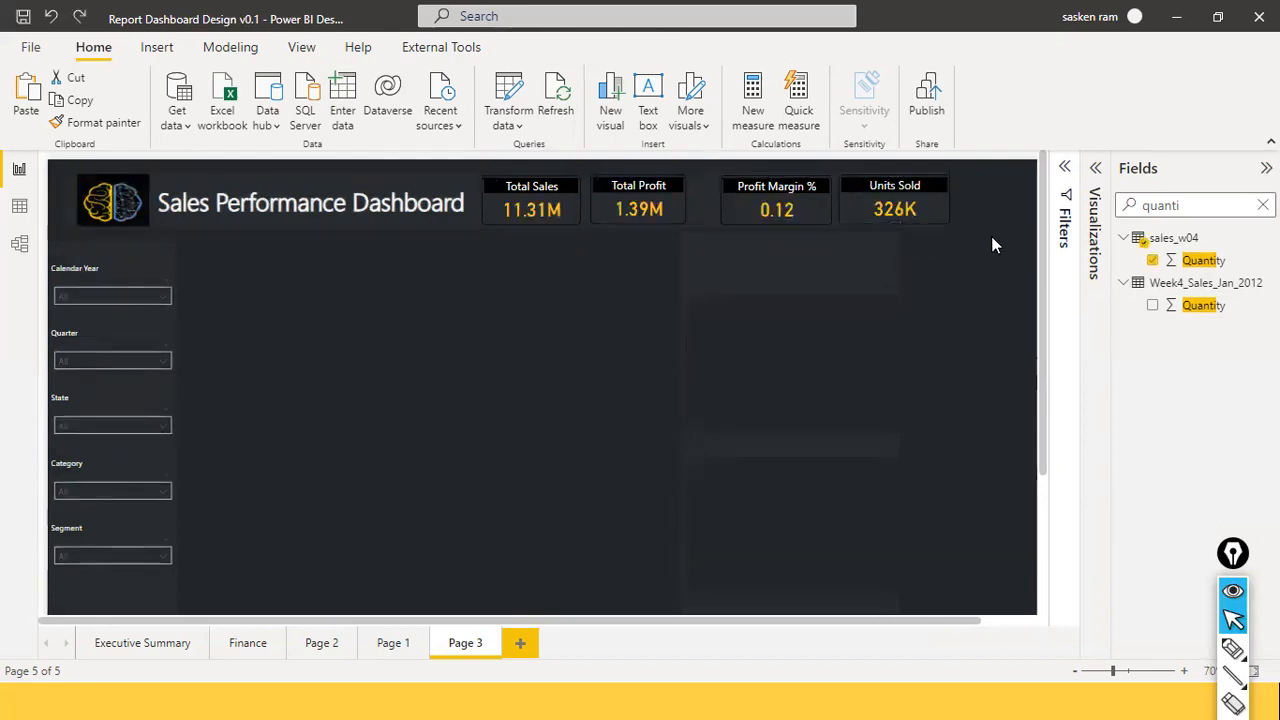
left_click(830, 212)
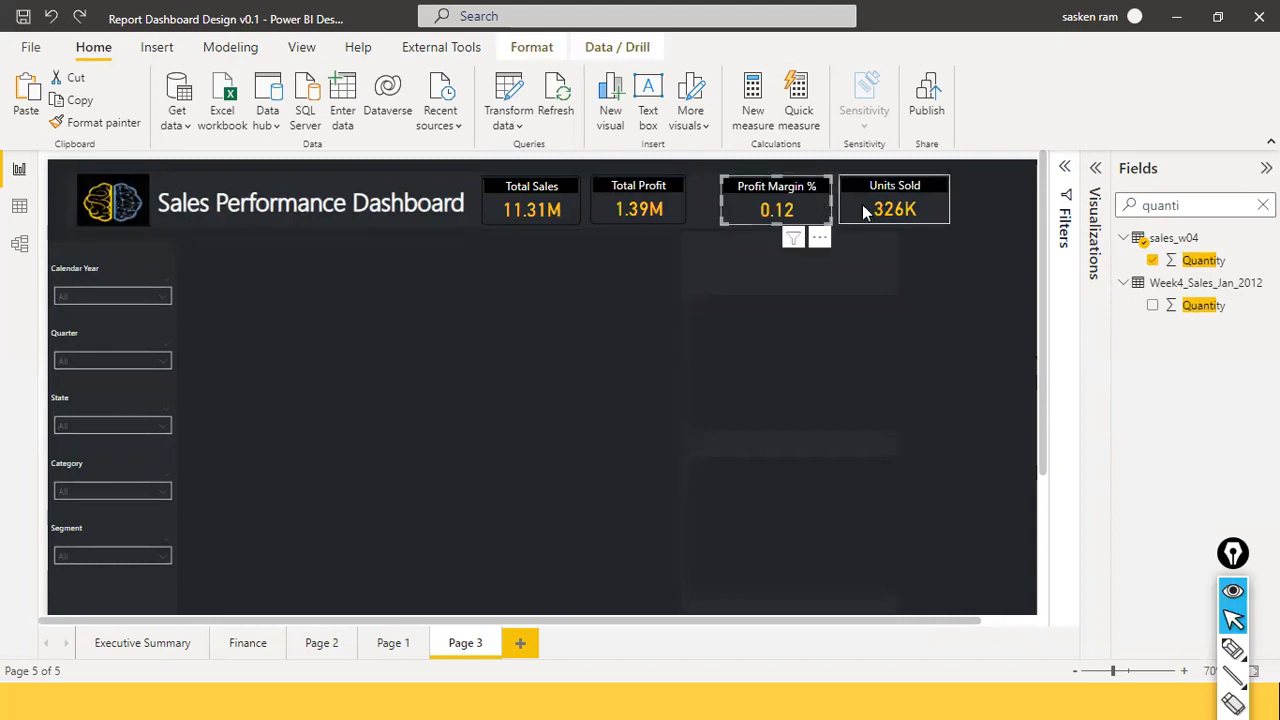
left_click(943, 208, "ctrl")
left_click_drag(949, 203, 937, 203)
left_click(935, 204)
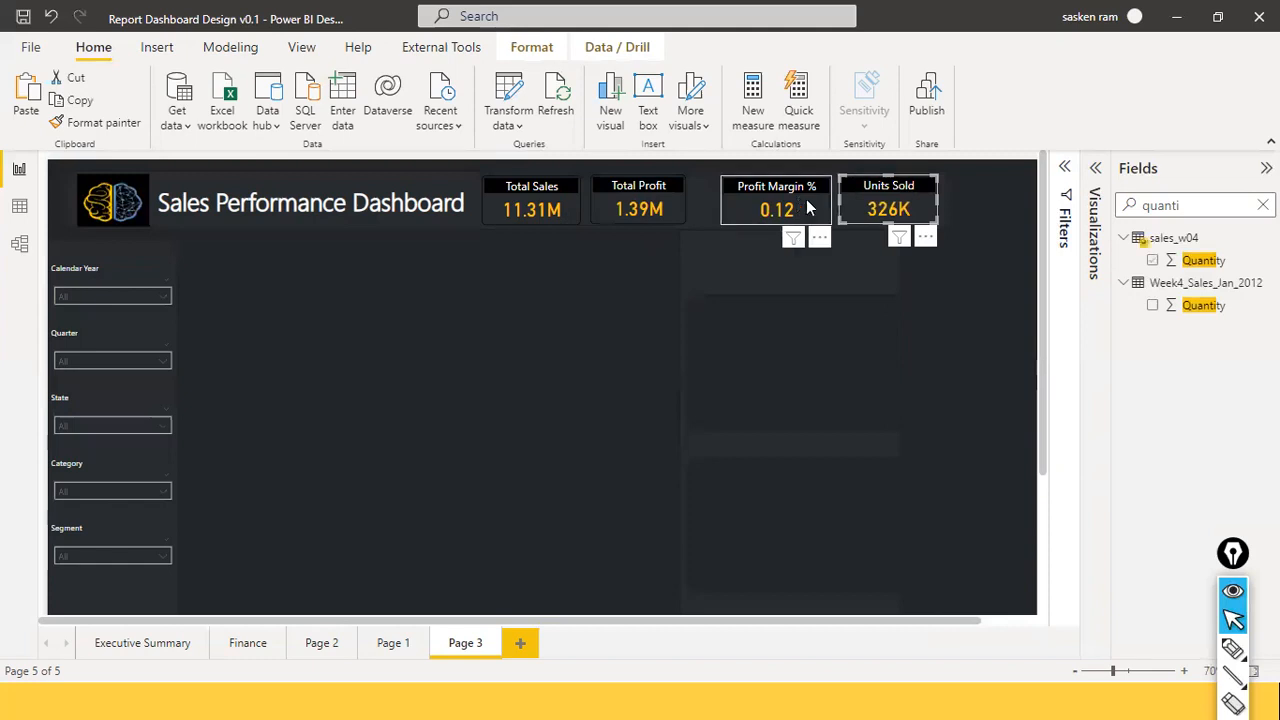
left_click(821, 204)
Shift Profit Margin % and Units Sold left, and shorten the banner to end after Units Sold.
left_click_drag(828, 199, 786, 200)
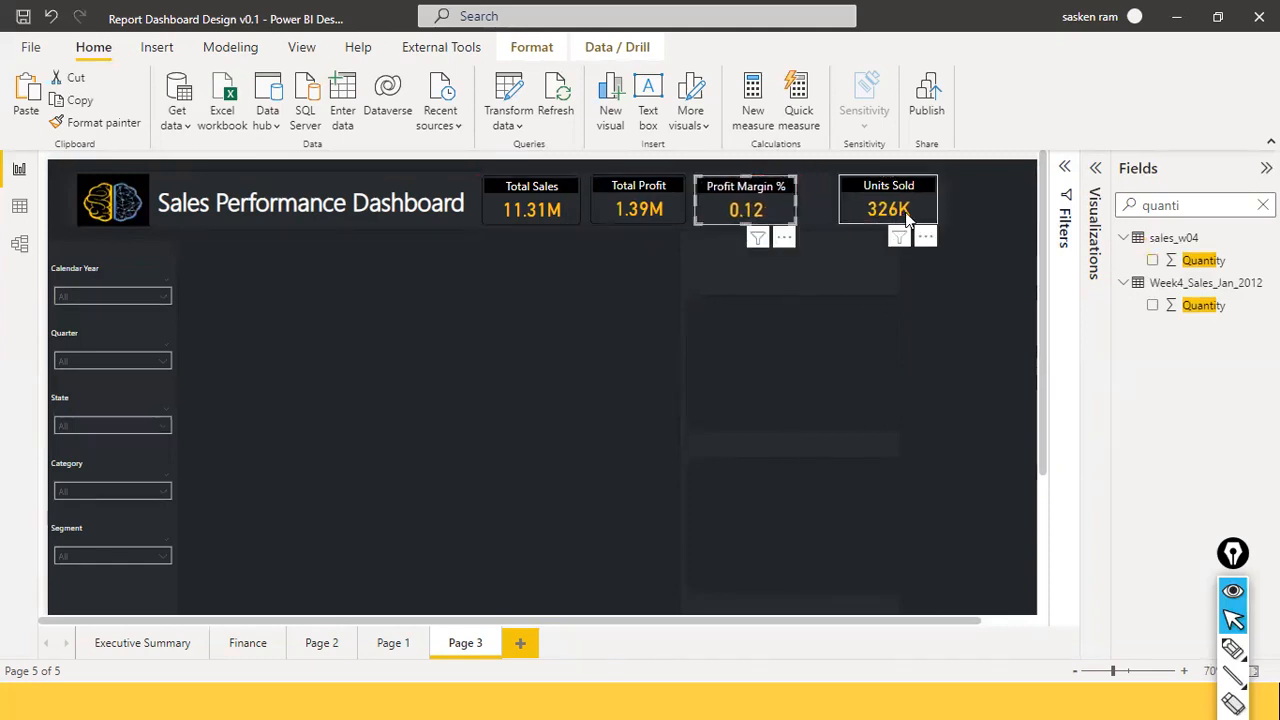
mouse_move(894, 225)
left_mouse_down()
mouse_move(845, 217)
mouse_move(876, 223)
left_mouse_up()
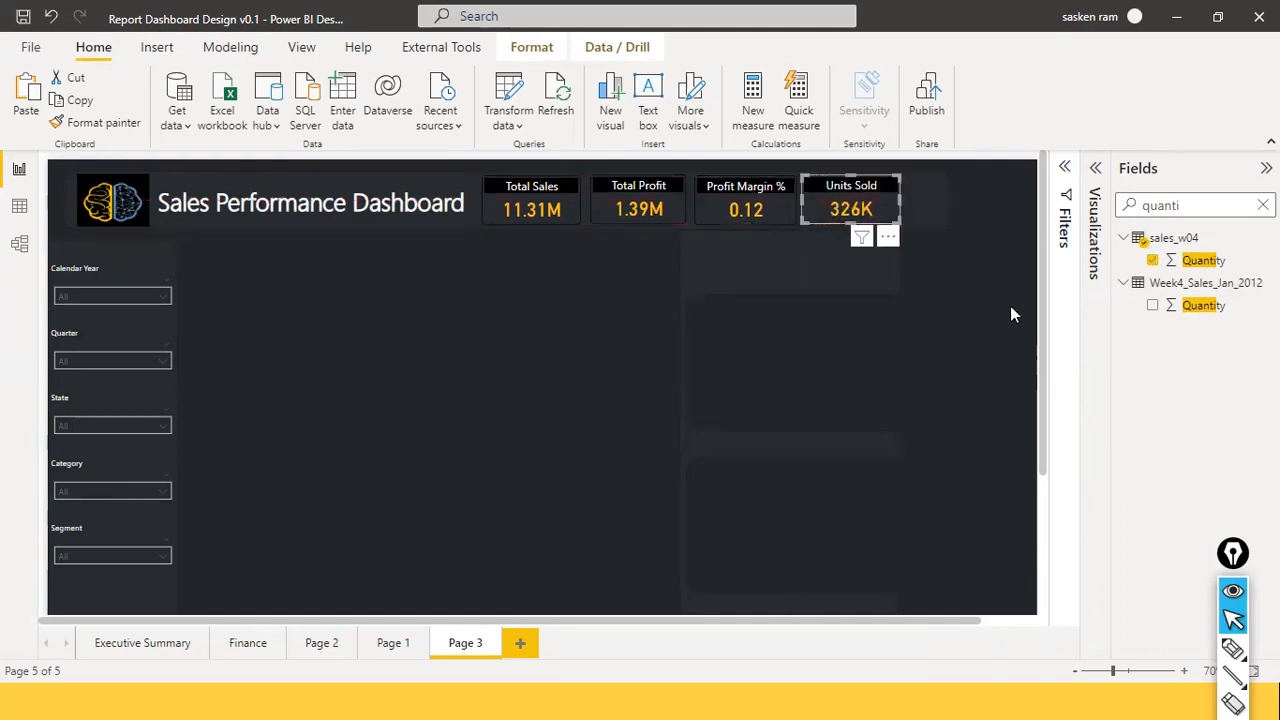
left_click(950, 217)
left_click(946, 204)
left_click_drag(946, 204, 909, 206)
left_click(935, 217)
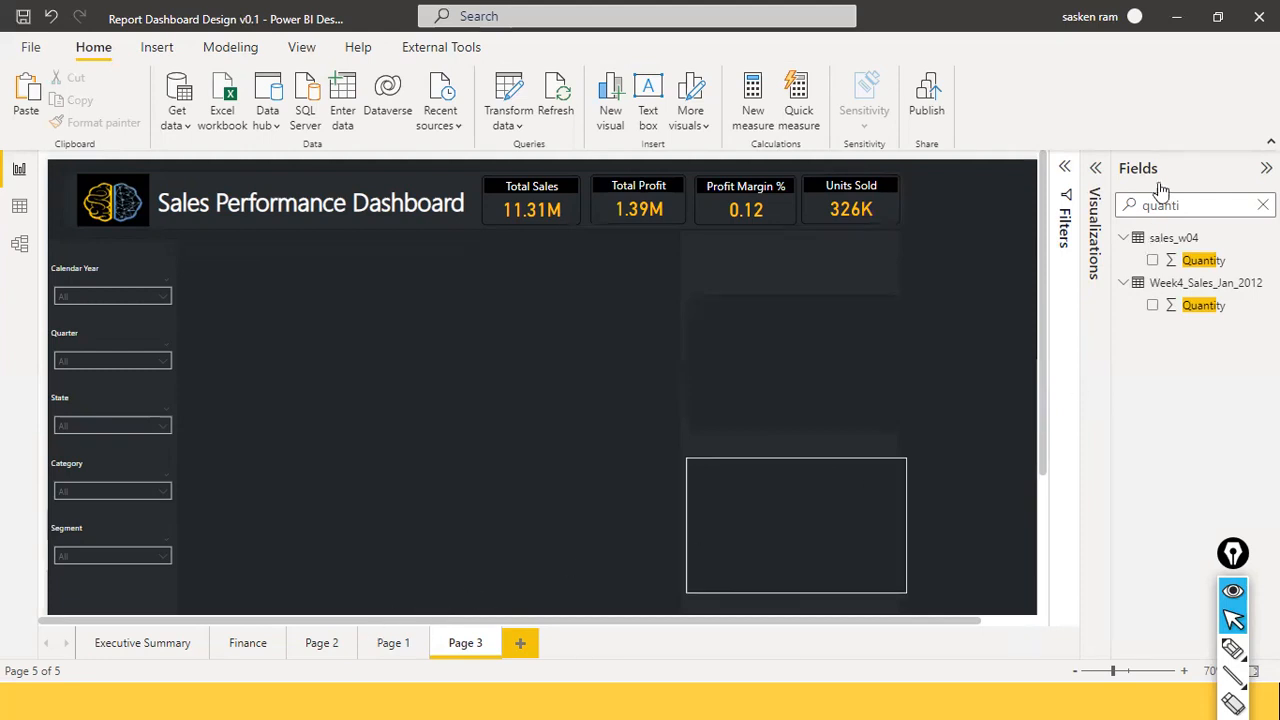
Expand the Filters pane and clear the Fields search to list all Calendar fields.
left_click(1068, 168)
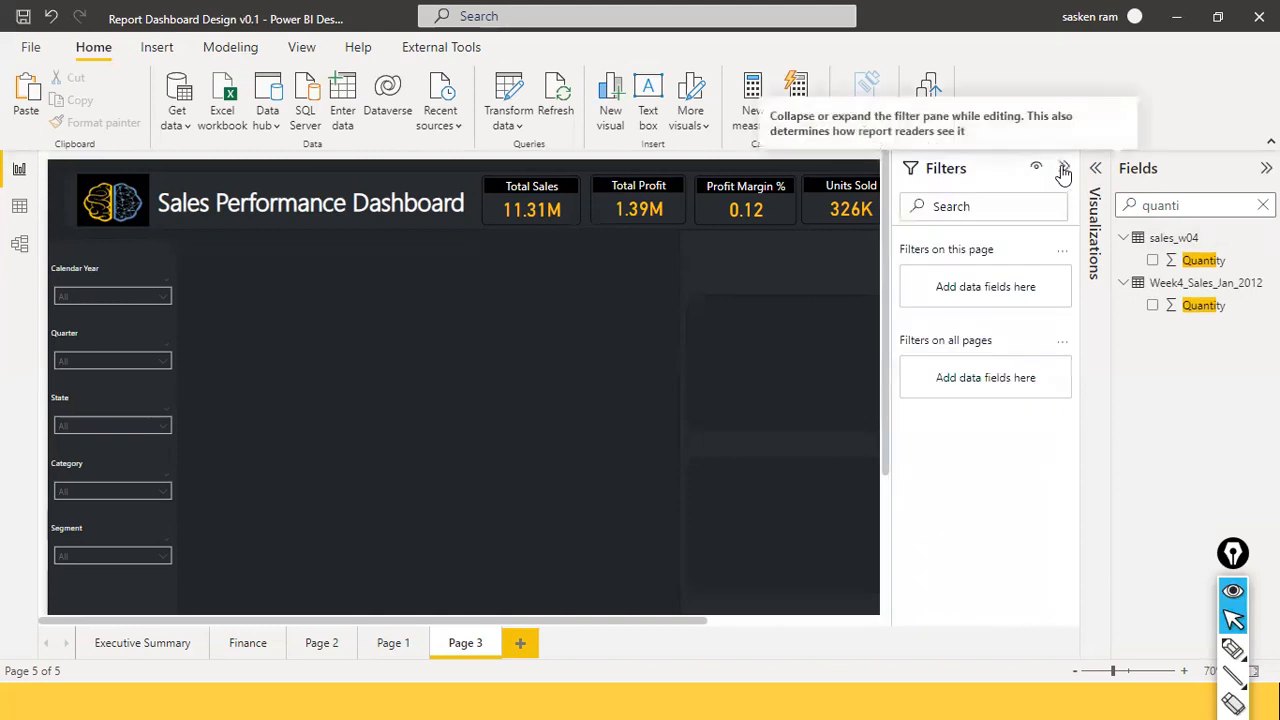
left_click_drag(536, 619, 513, 647)
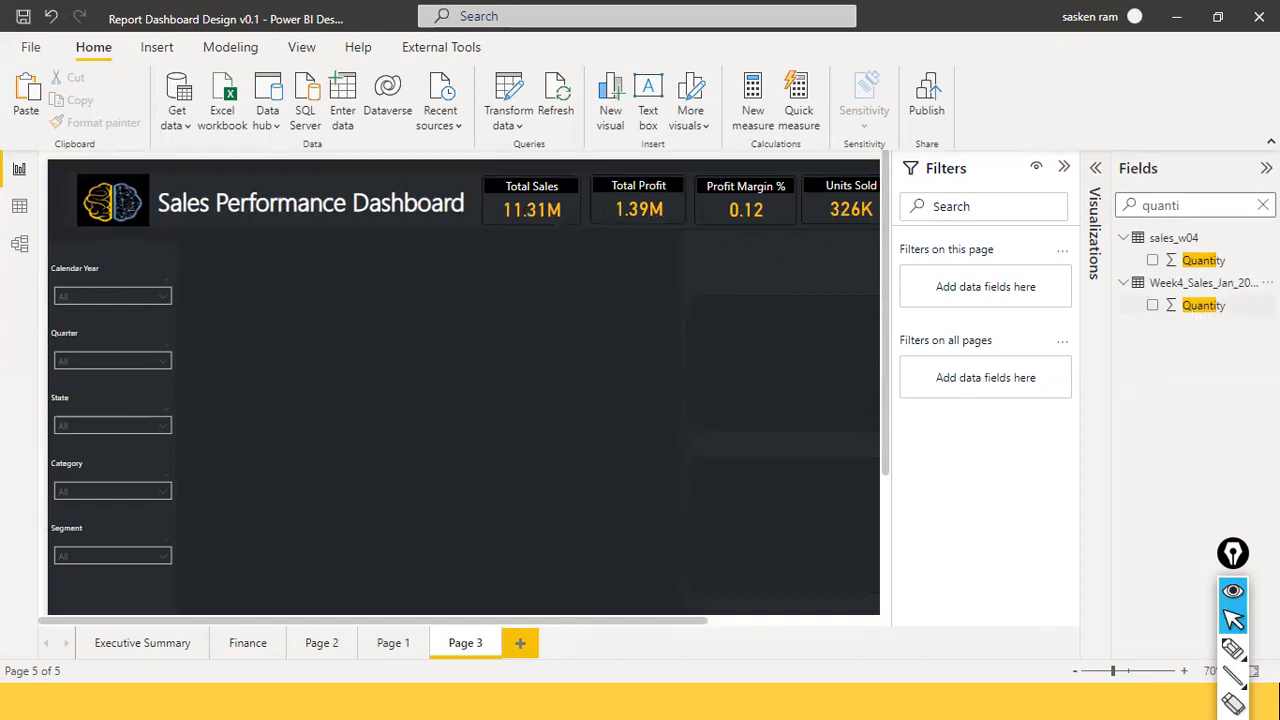
left_click(1263, 205)
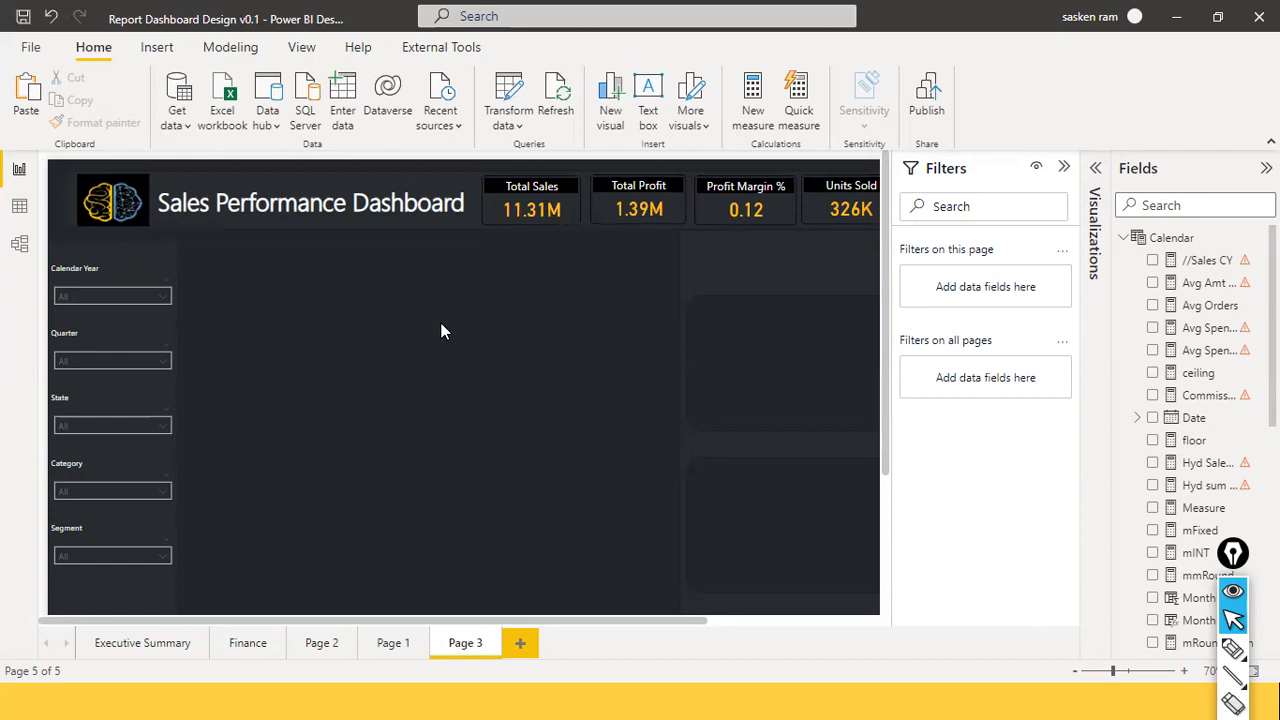
Move the empty panel to the lower left of the page and widen it.
left_click(823, 390)
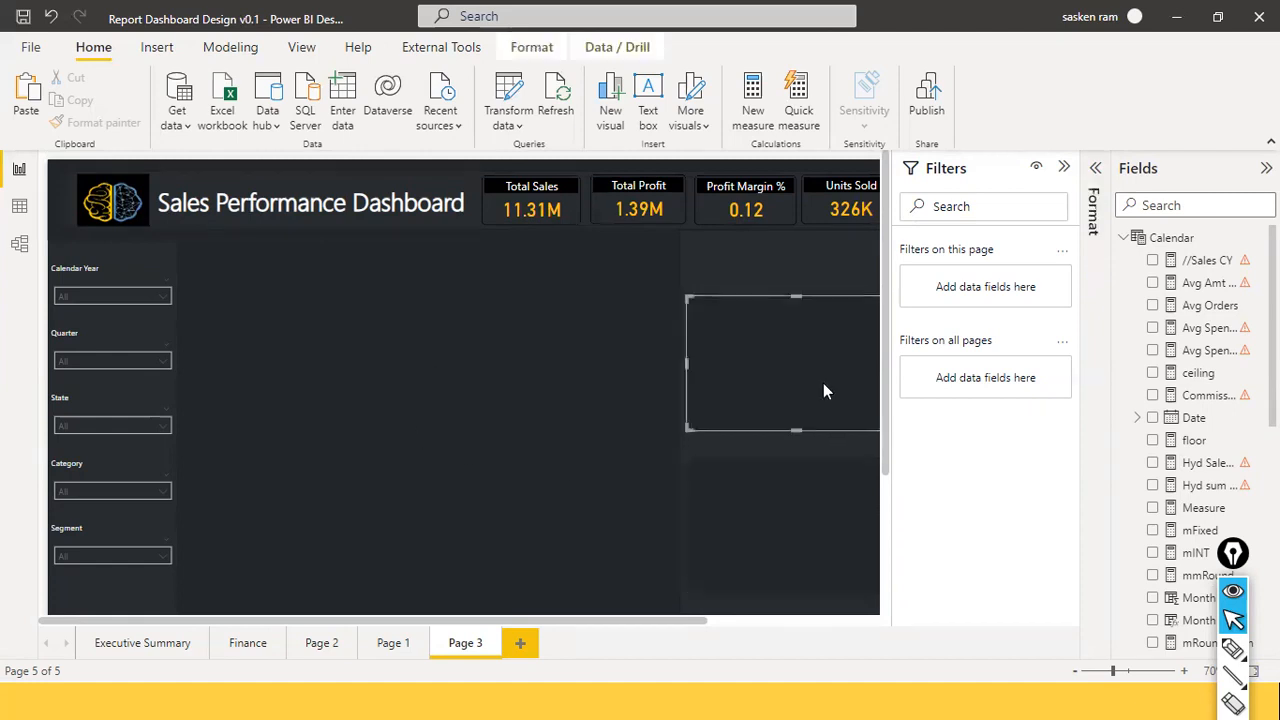
left_click_drag(817, 386, 823, 393)
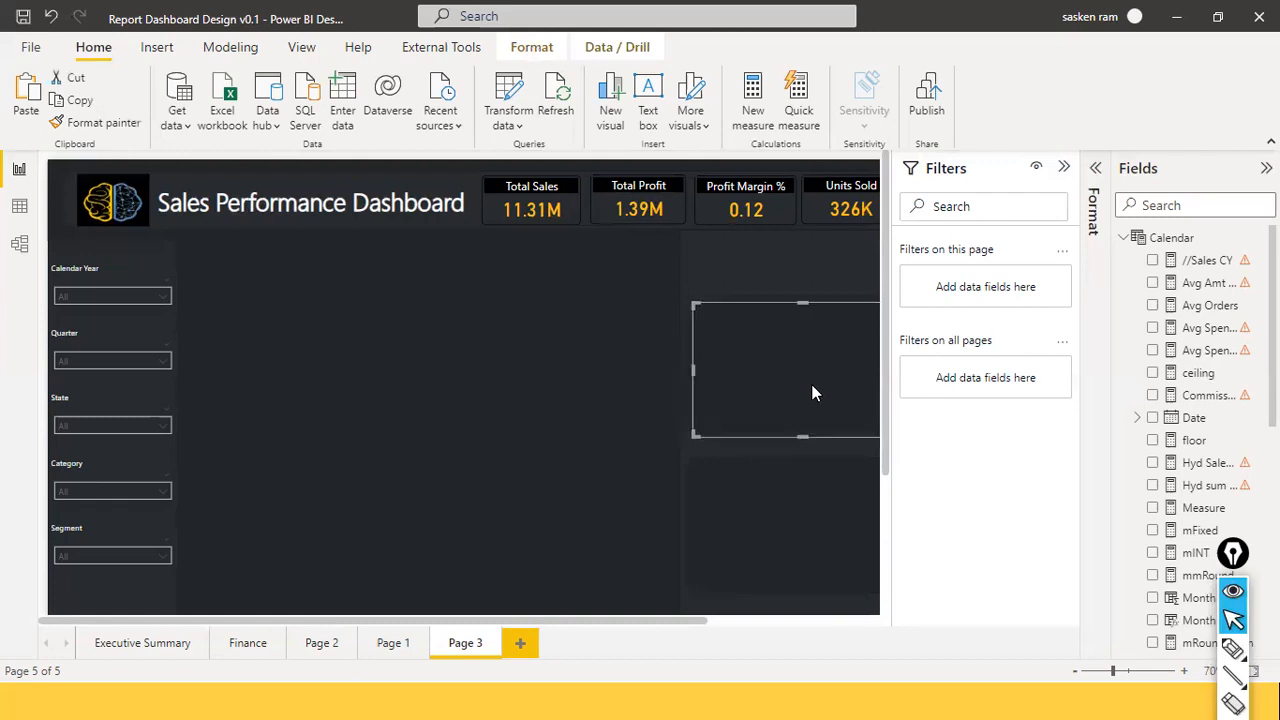
left_click_drag(326, 520, 320, 549)
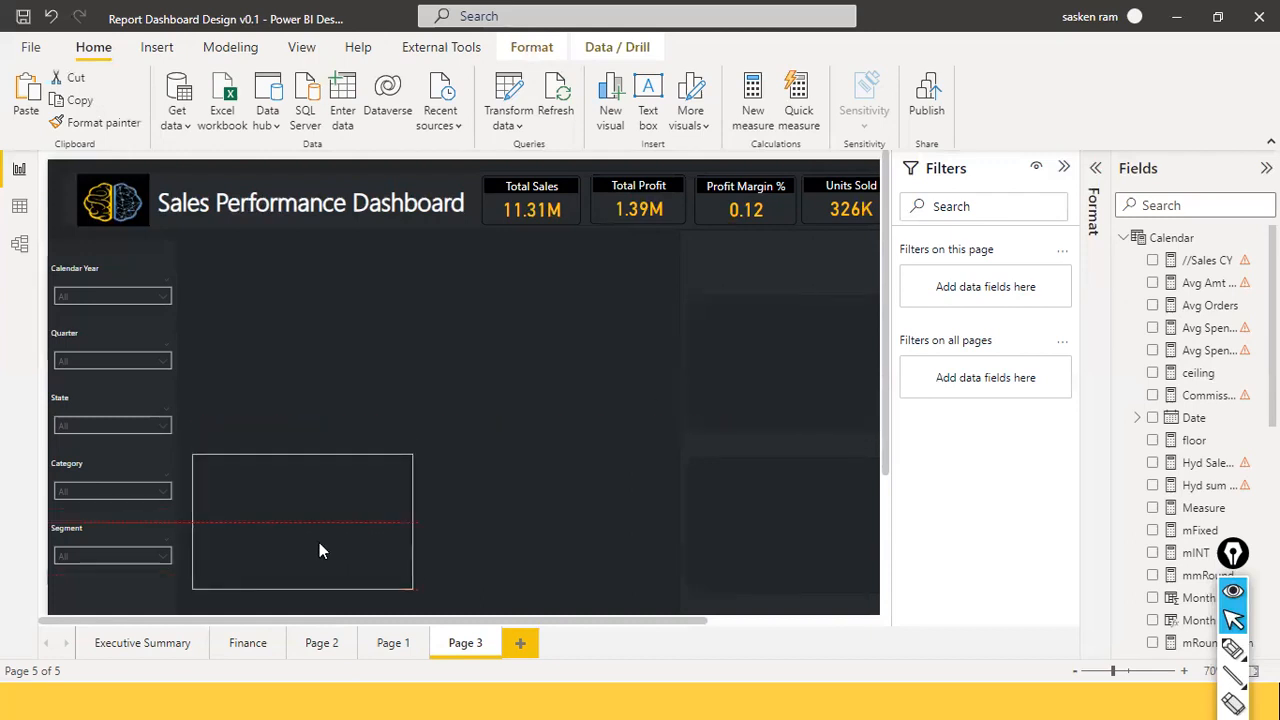
mouse_move(460, 536)
left_mouse_down()
mouse_move(448, 534)
mouse_move(462, 547)
left_mouse_up()
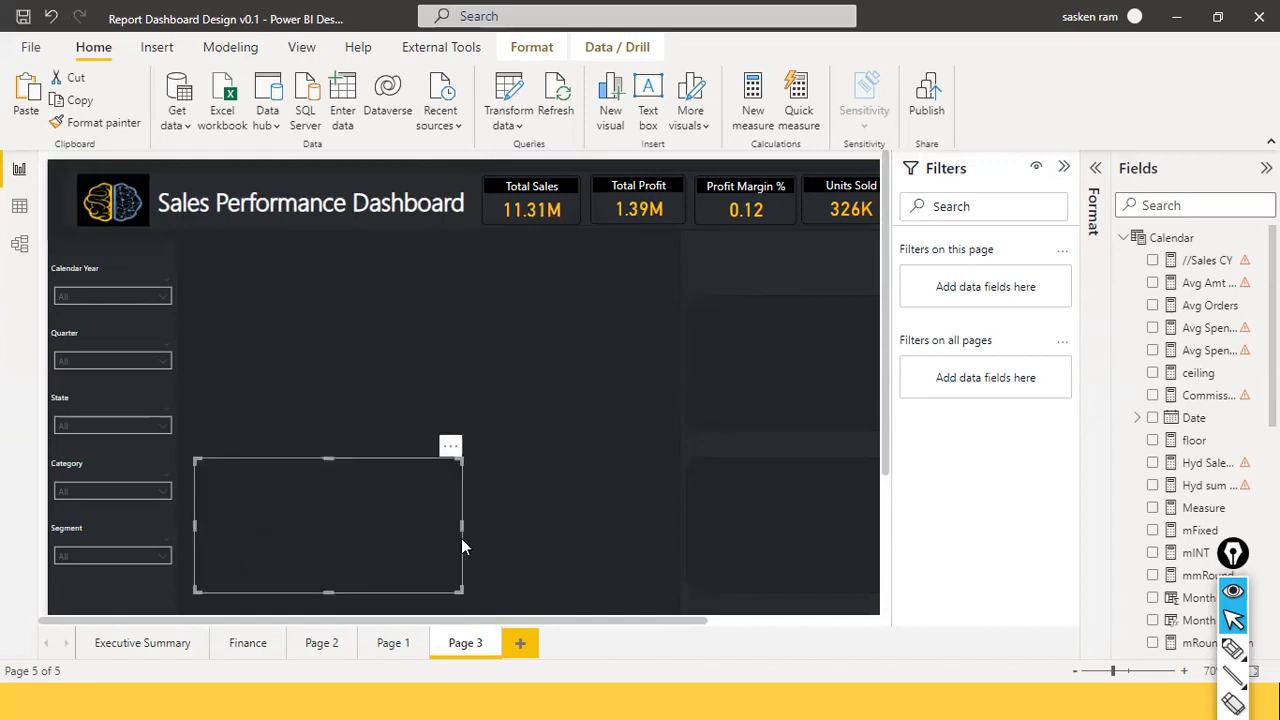
Paste a copy of the panel and position it next to the slicers.
key("ctrl+v")
left_click_drag(437, 539, 686, 547)
left_click_drag(416, 447, 390, 350)
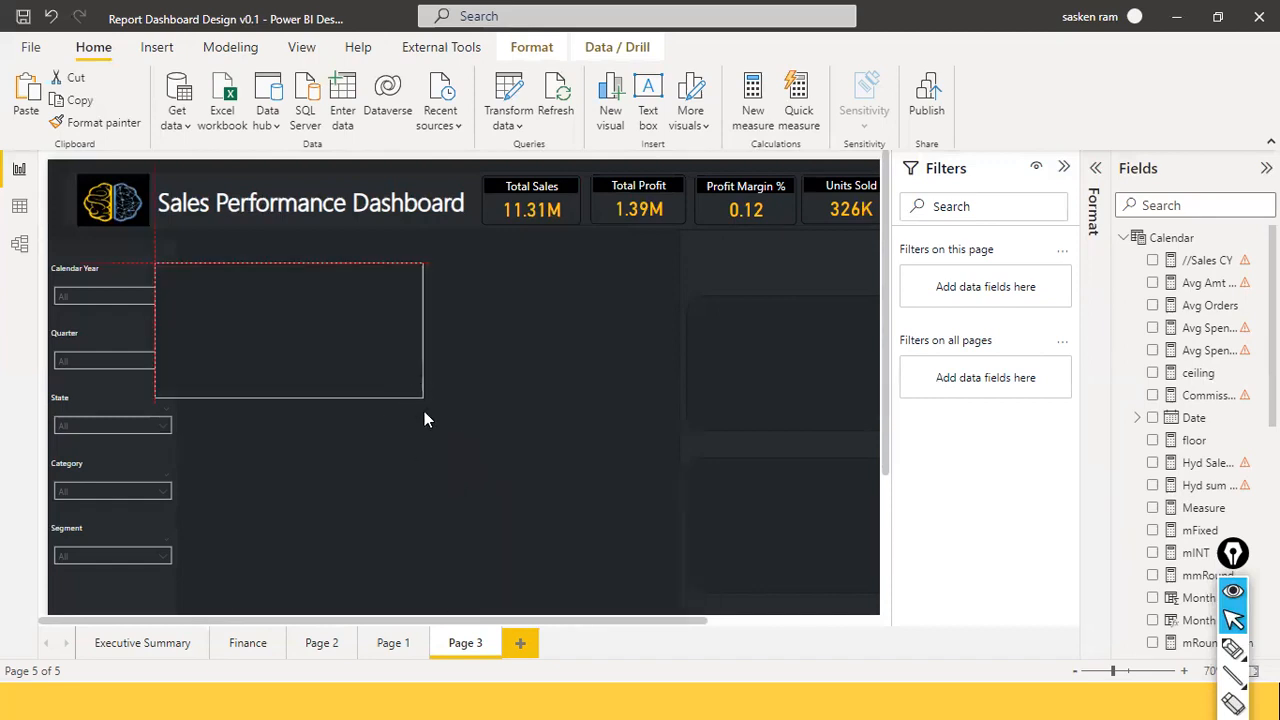
left_click_drag(418, 427, 428, 385)
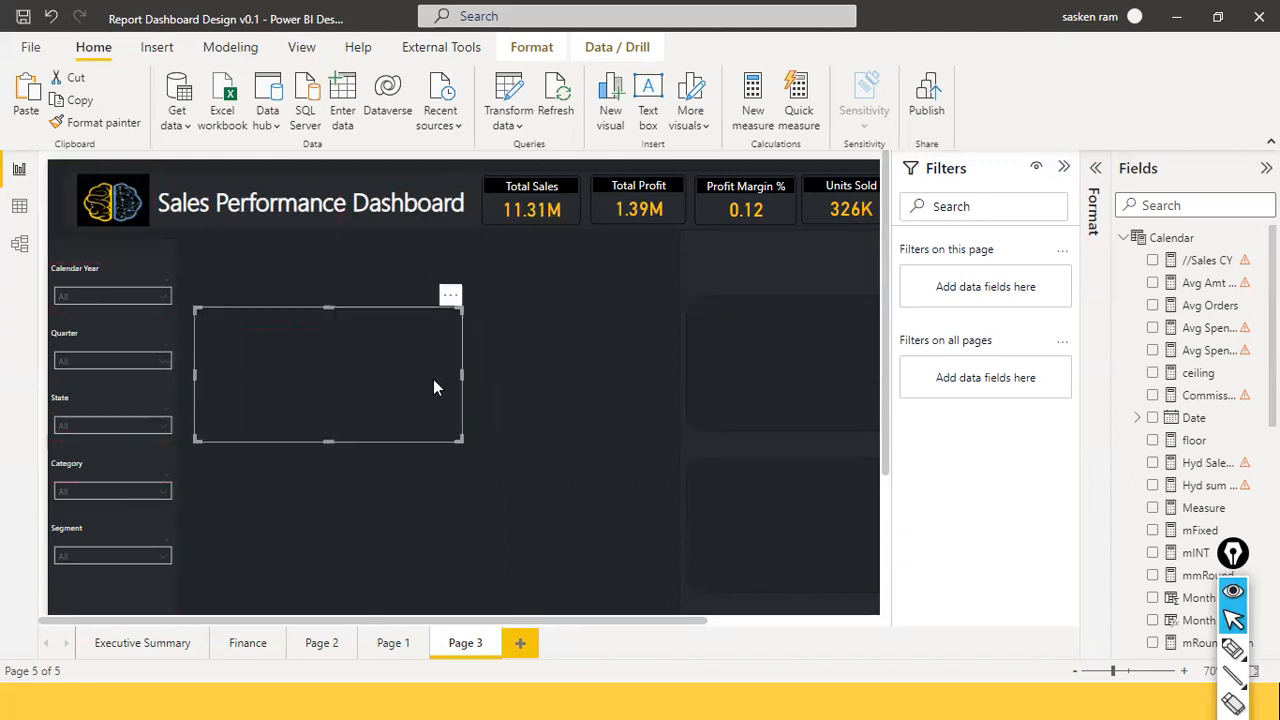
left_click_drag(454, 445, 427, 504)
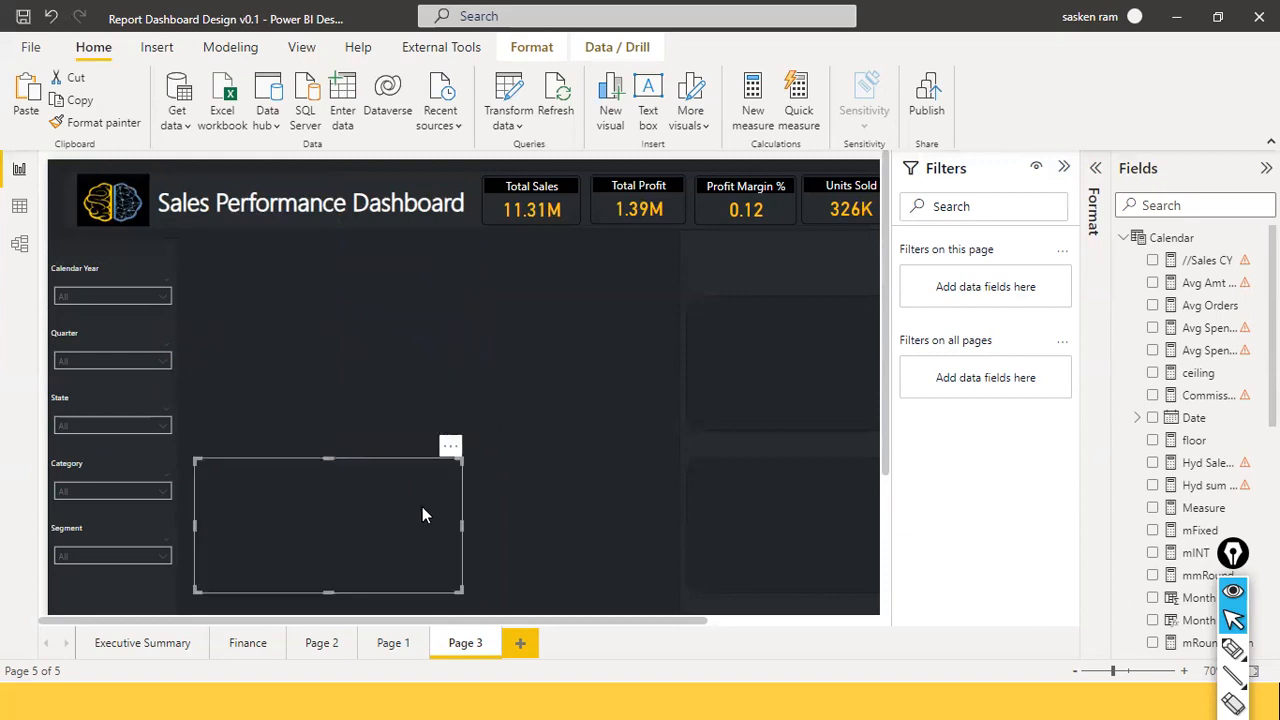
Place another panel copy at the lower right, then switch to the Slide2.PNG reference image.
key("ctrl+v")
left_click_drag(411, 509, 604, 486)
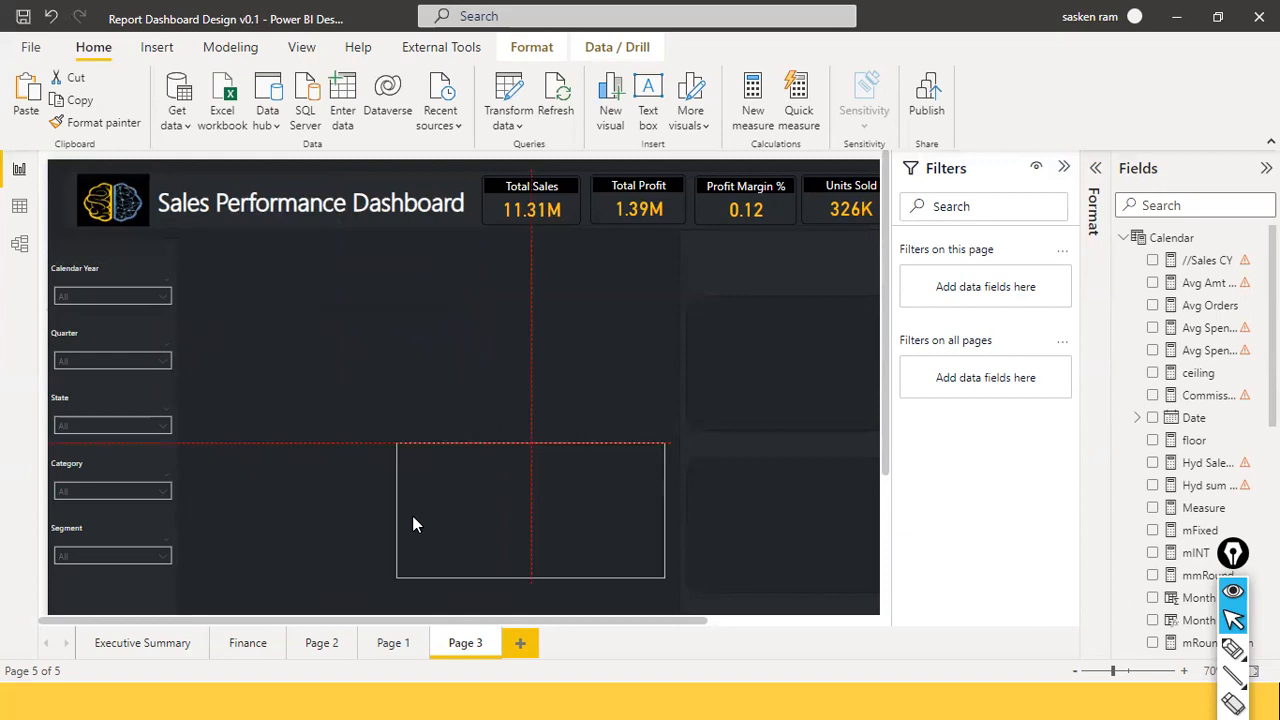
left_click_drag(398, 512, 509, 527)
left_click_drag(583, 480, 594, 484)
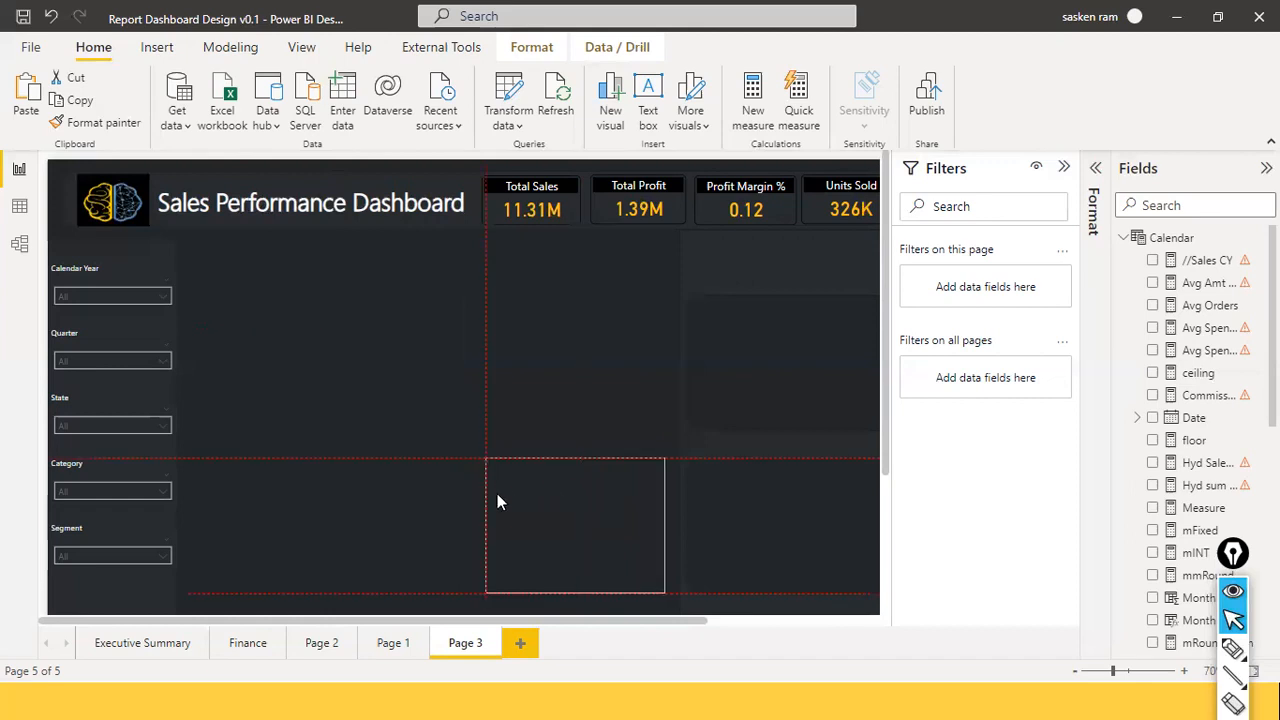
left_click_drag(497, 493, 497, 493)
left_click(461, 518)
left_click(495, 526)
left_click(371, 381)
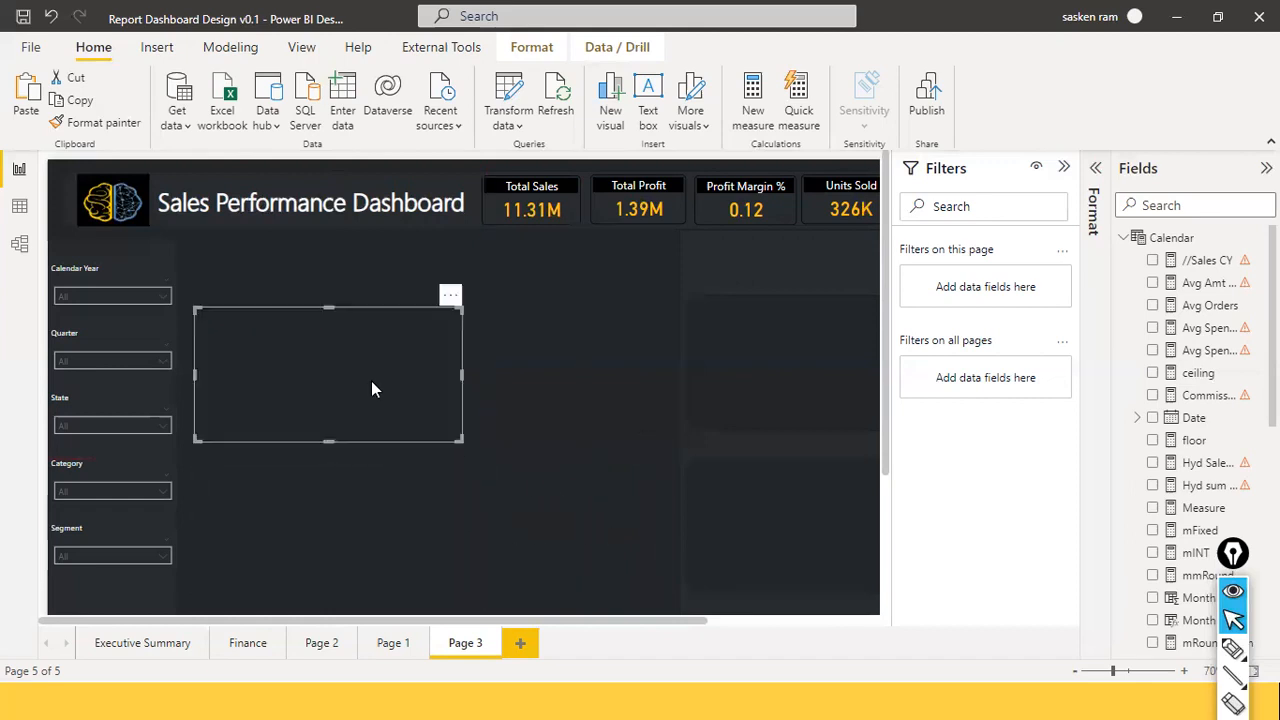
left_click(663, 386)
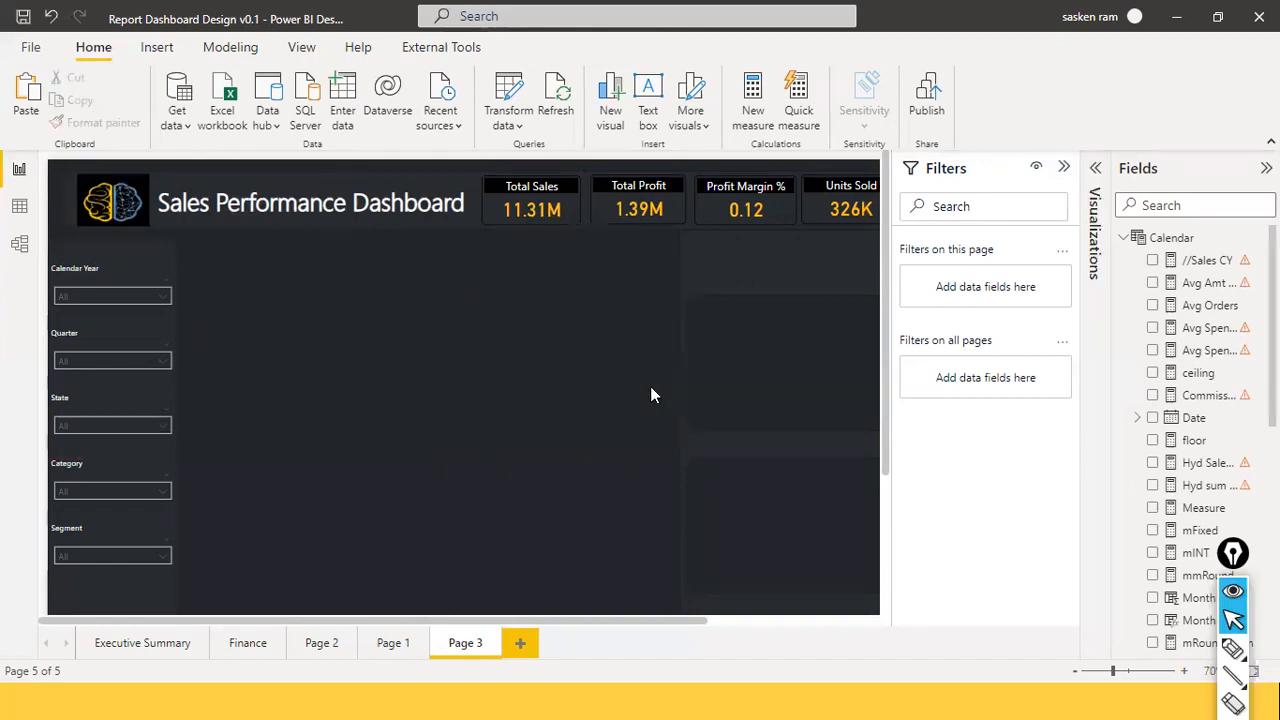
key("alt+Tab")
key("alt+Tab")
key("alt+Tab")
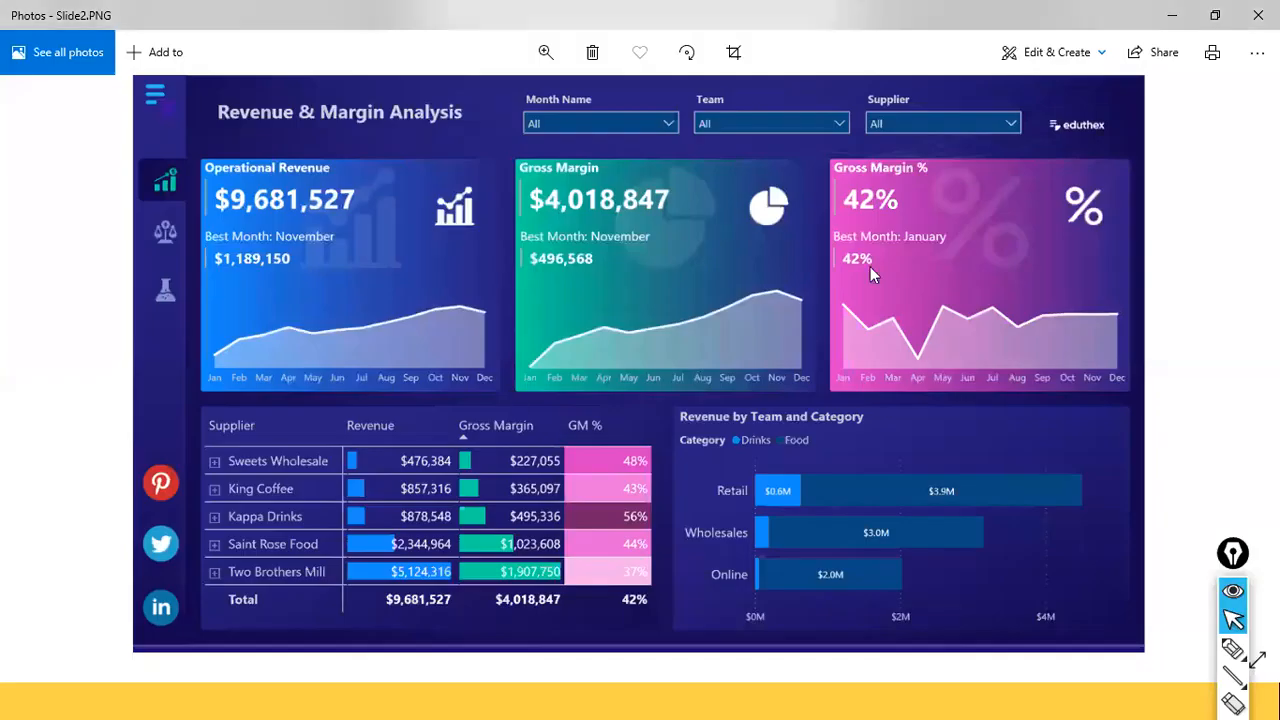
key("alt+Tab")
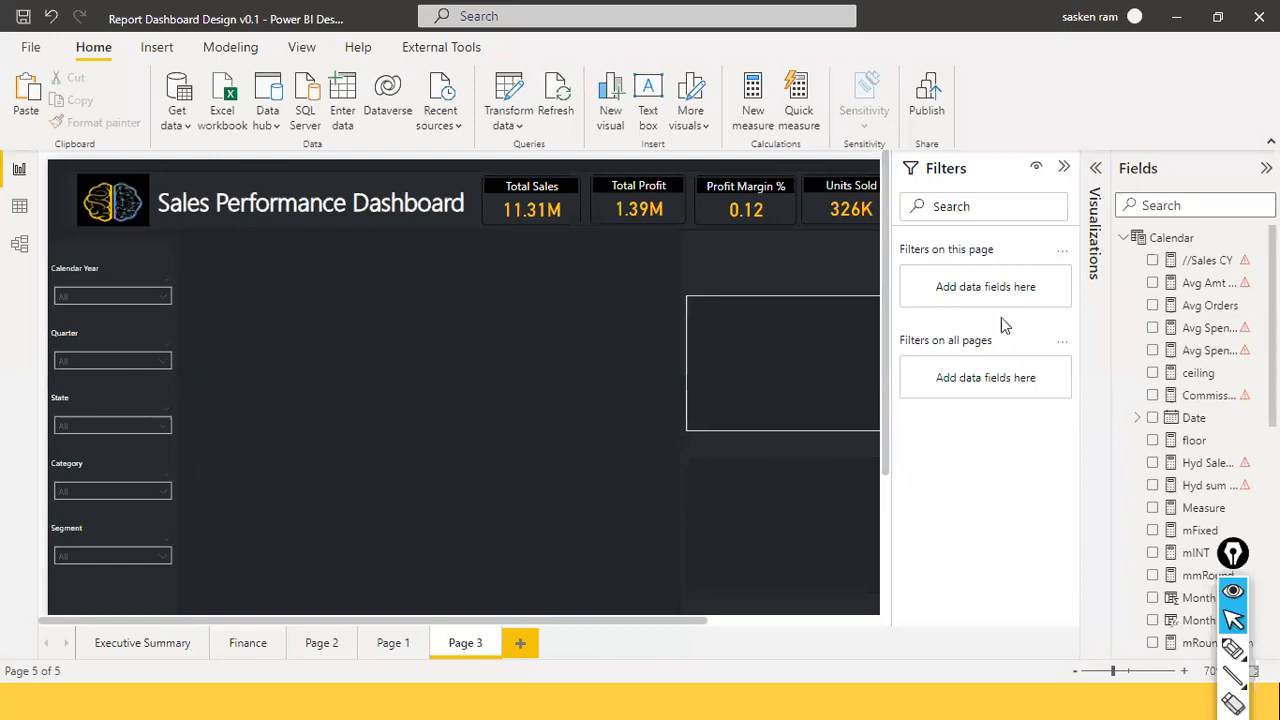
Add a blank map visual and move it down beside the Category and Segment slicers.
left_click(1098, 170)
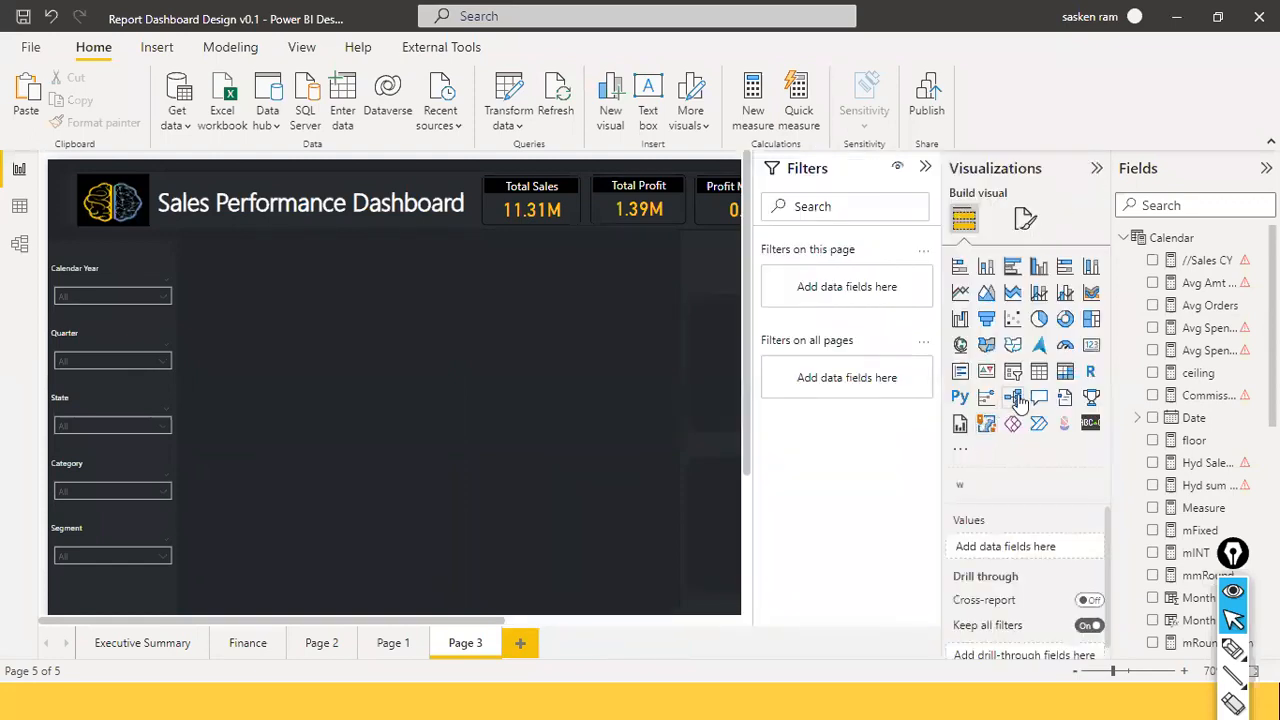
left_click(960, 345)
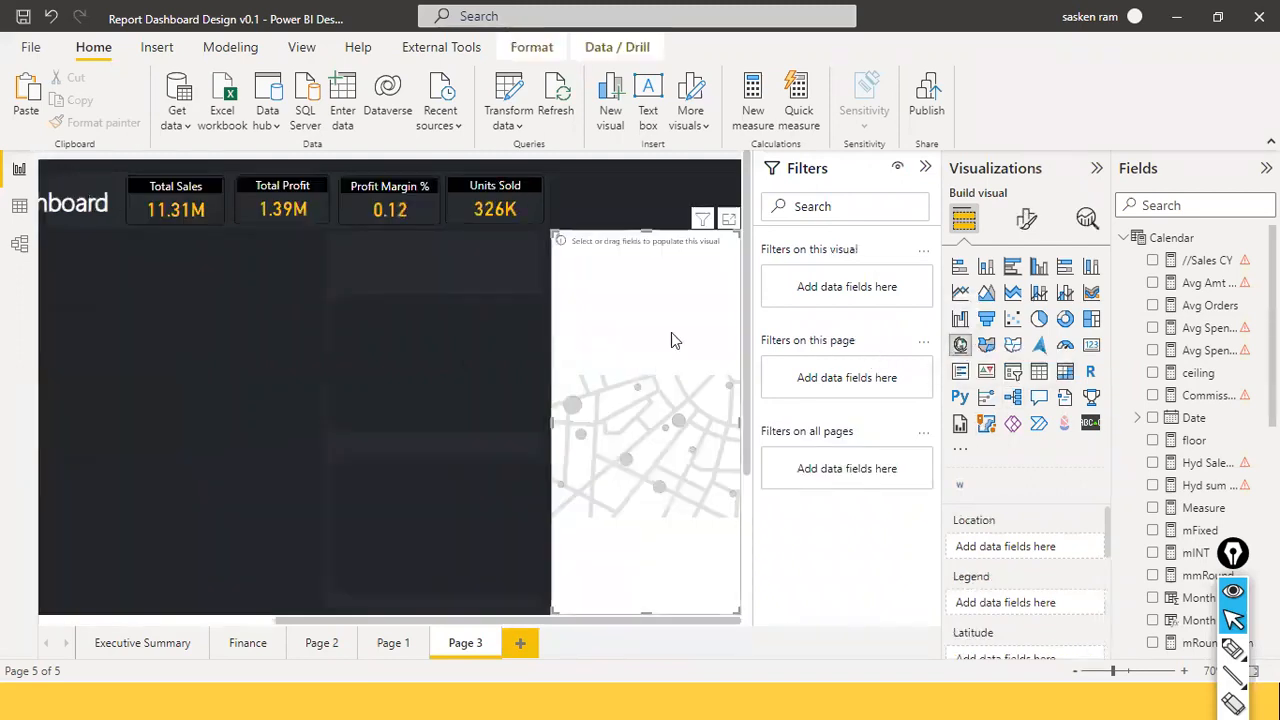
left_click_drag(666, 242, 70, 502)
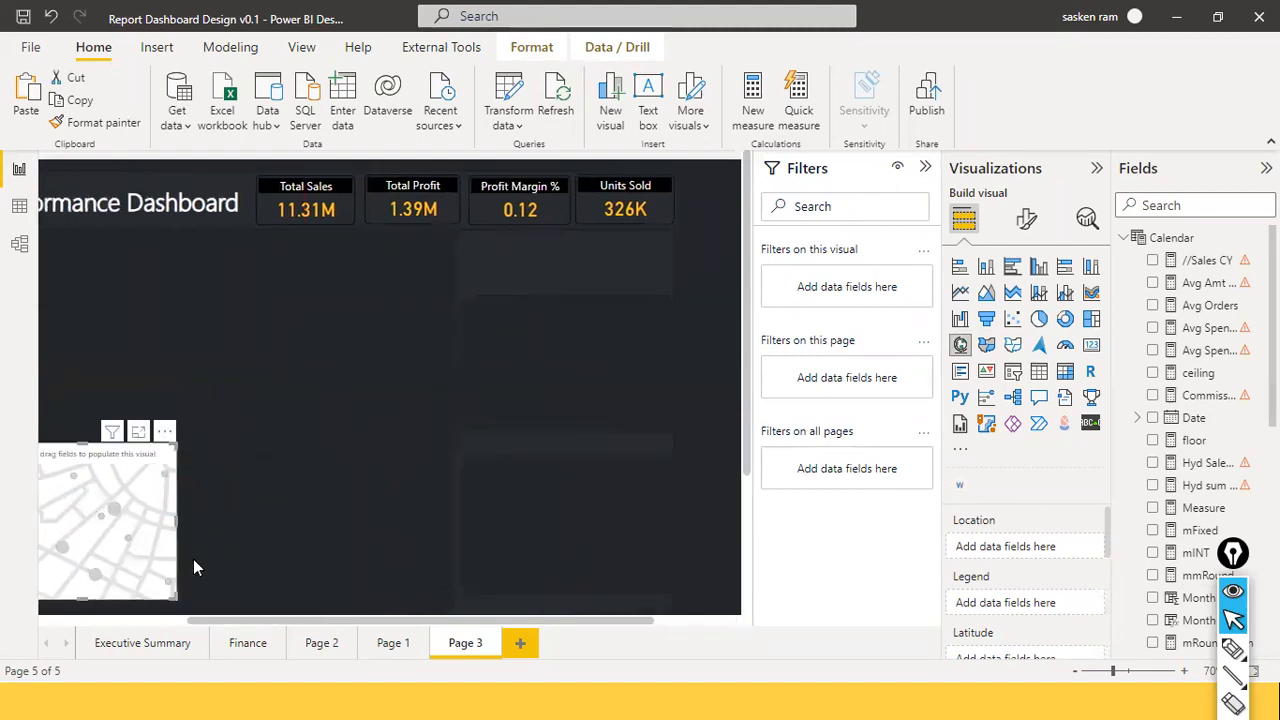
left_click(196, 614)
scroll(180, 614, "down", 3)
left_click(163, 621)
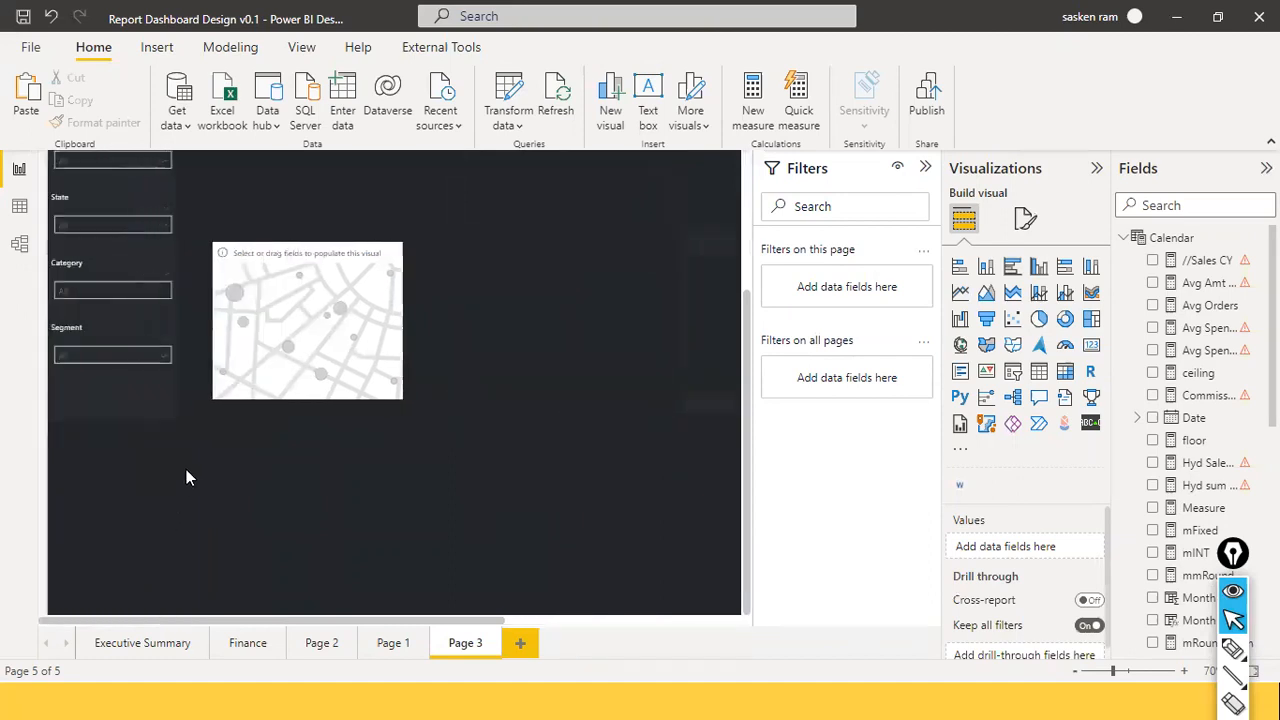
mouse_move(351, 312)
left_mouse_down()
mouse_move(433, 304)
mouse_move(312, 342)
mouse_move(317, 388)
mouse_move(361, 322)
mouse_move(343, 331)
left_mouse_up()
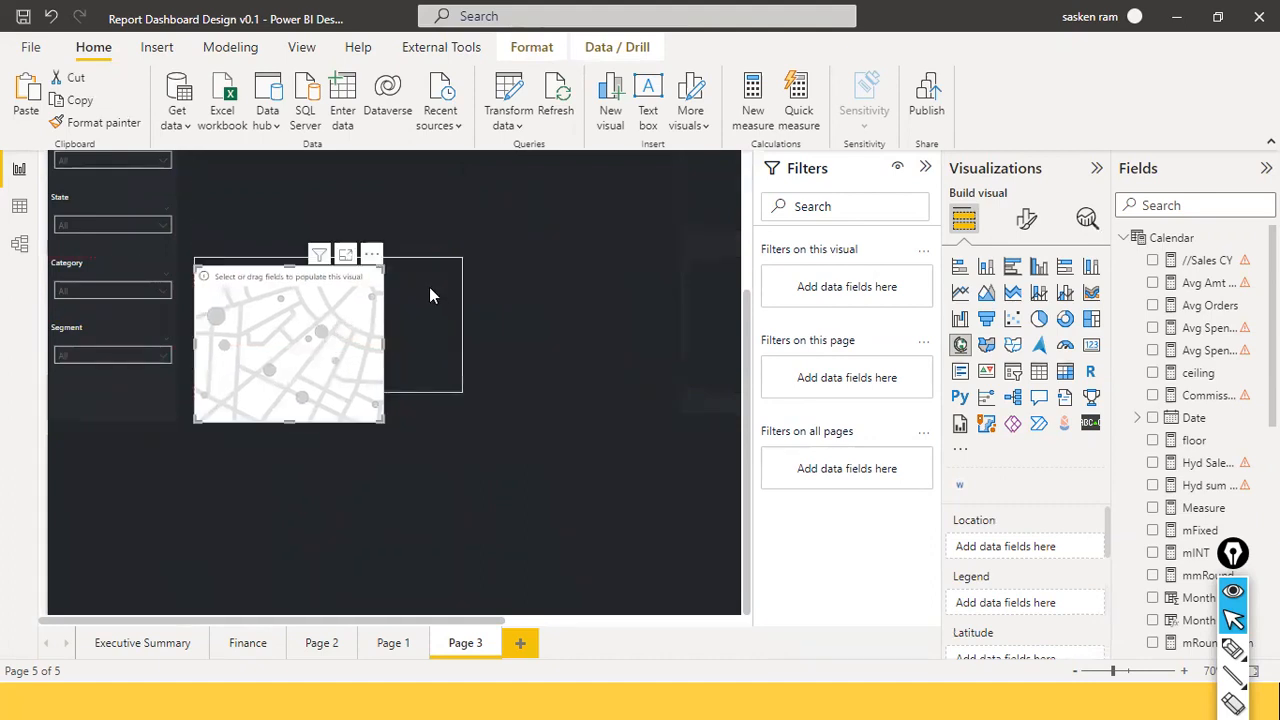
Reposition the dark background panel lower on the page.
left_click(322, 256)
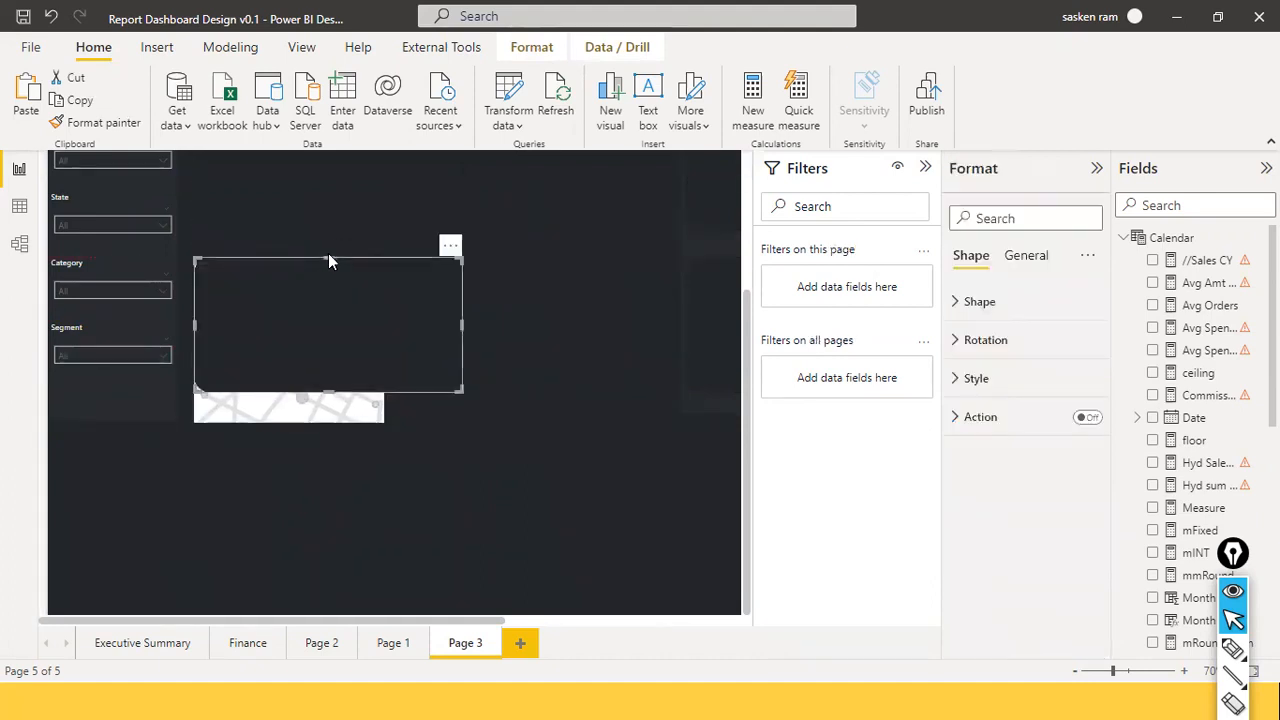
left_click_drag(328, 258, 357, 361)
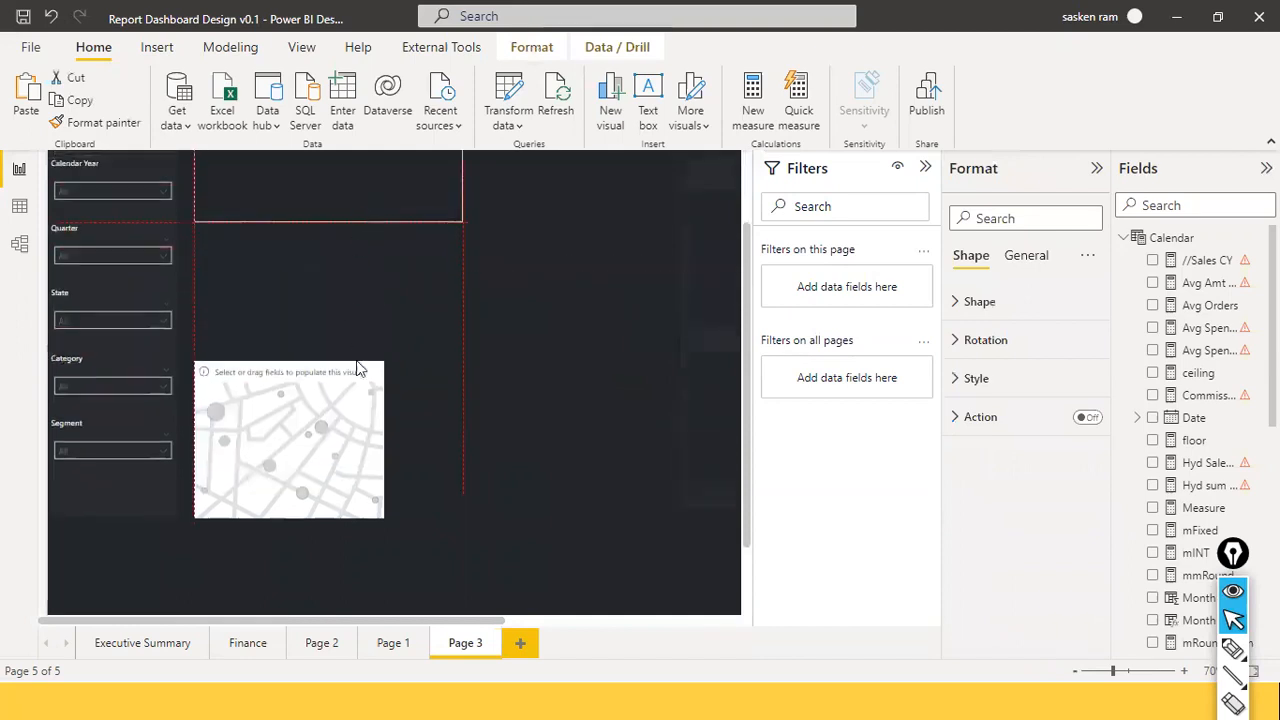
left_click_drag(405, 407, 352, 492)
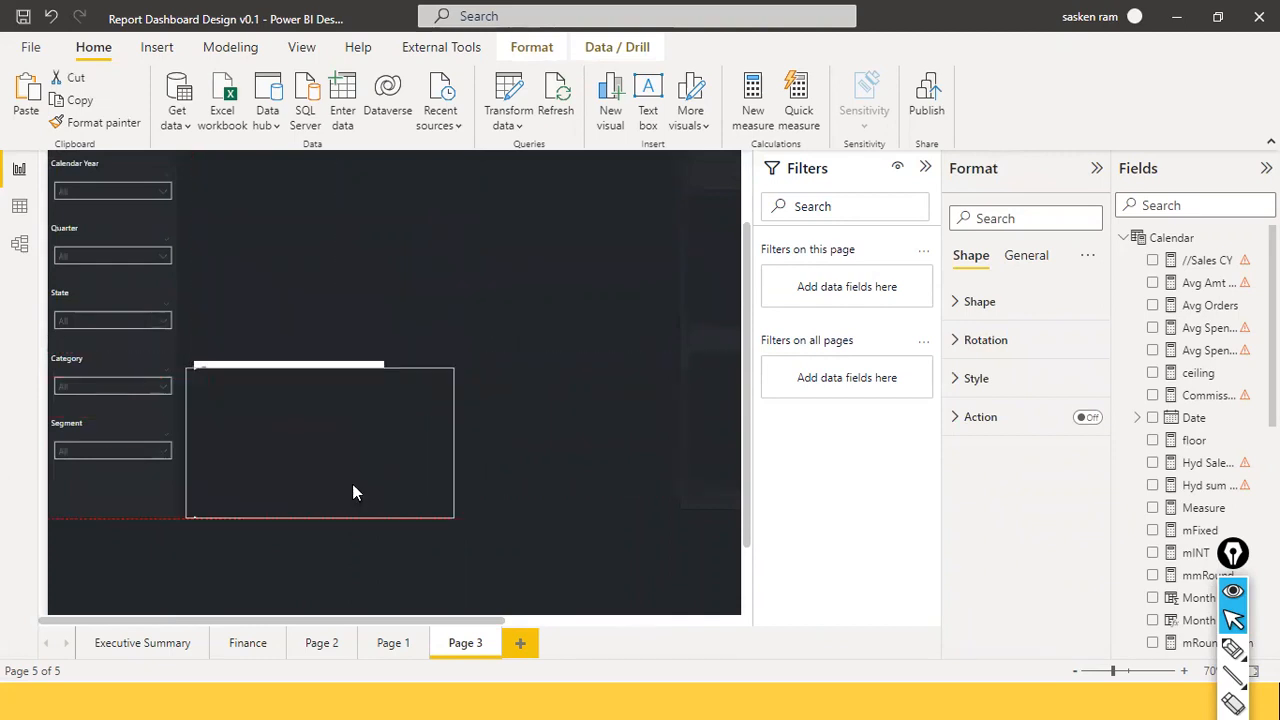
left_click_drag(343, 364, 345, 361)
Place the map on the dark panel, widening both sides and shortening its bottom to fit.
left_click(345, 361)
mouse_move(341, 405)
left_mouse_down()
mouse_move(357, 418)
mouse_move(339, 403)
left_mouse_up()
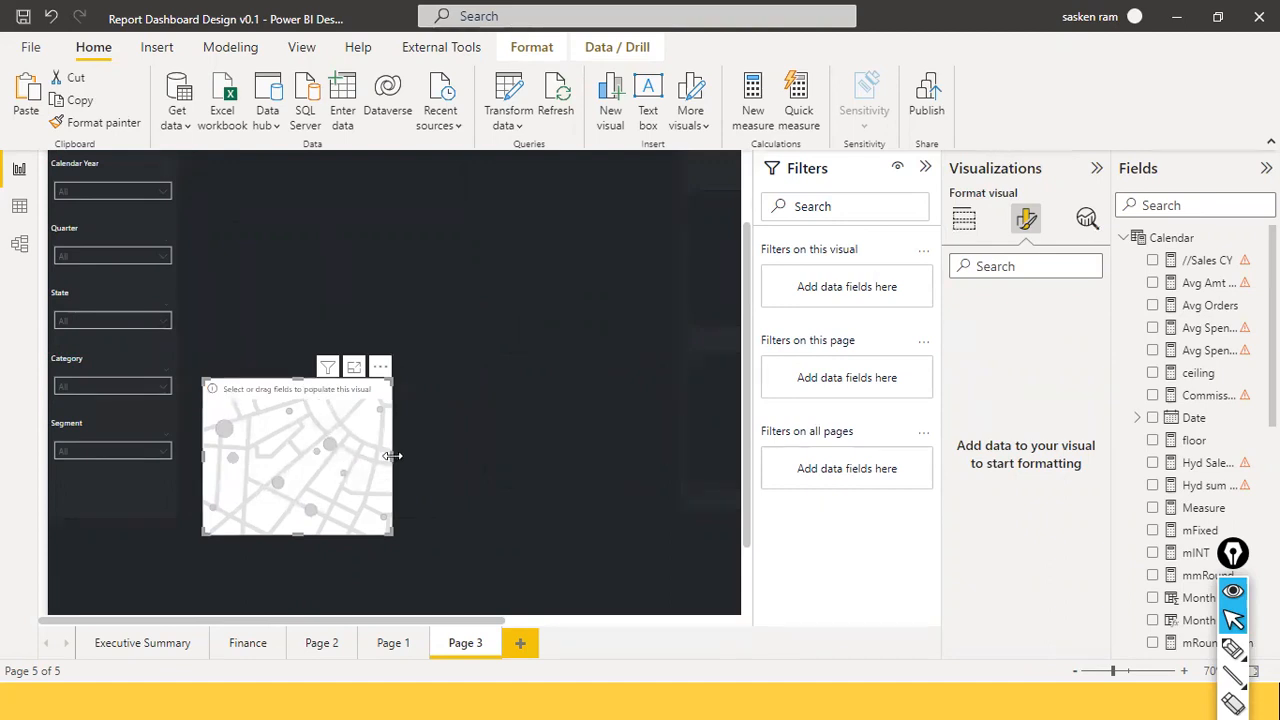
left_click_drag(433, 456, 446, 450)
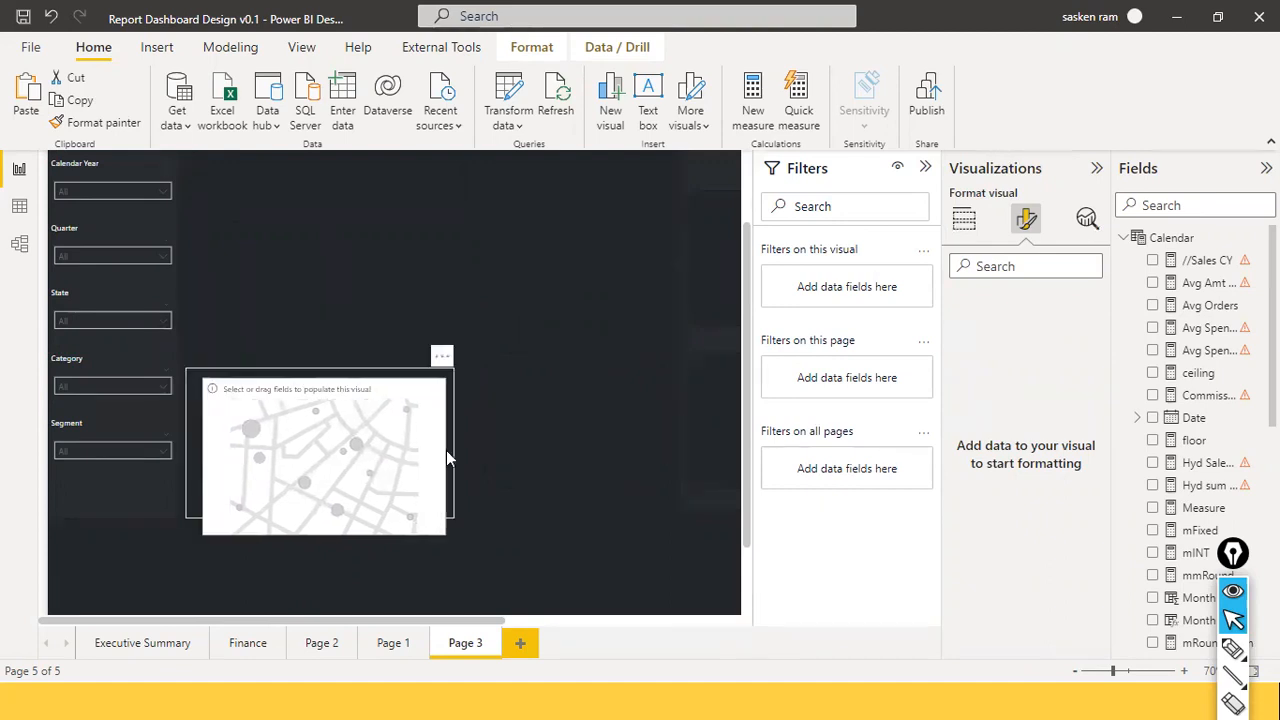
left_click_drag(323, 534, 321, 509)
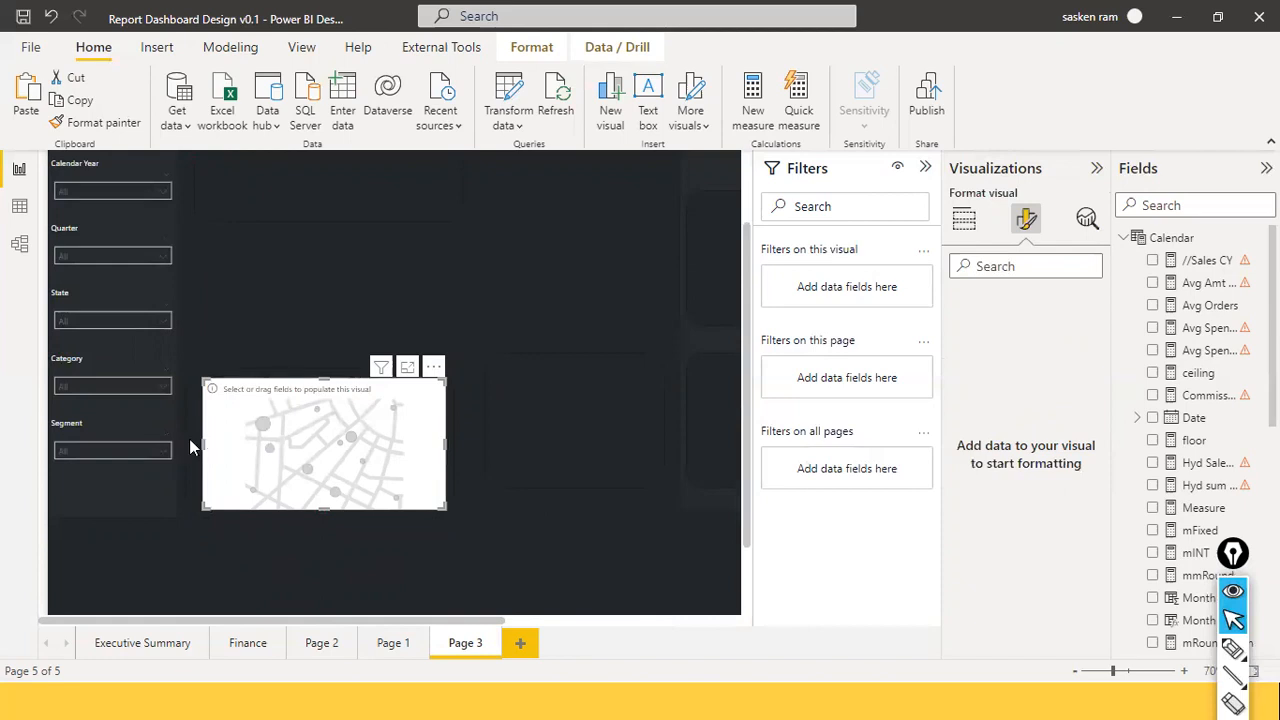
left_click_drag(203, 443, 186, 443)
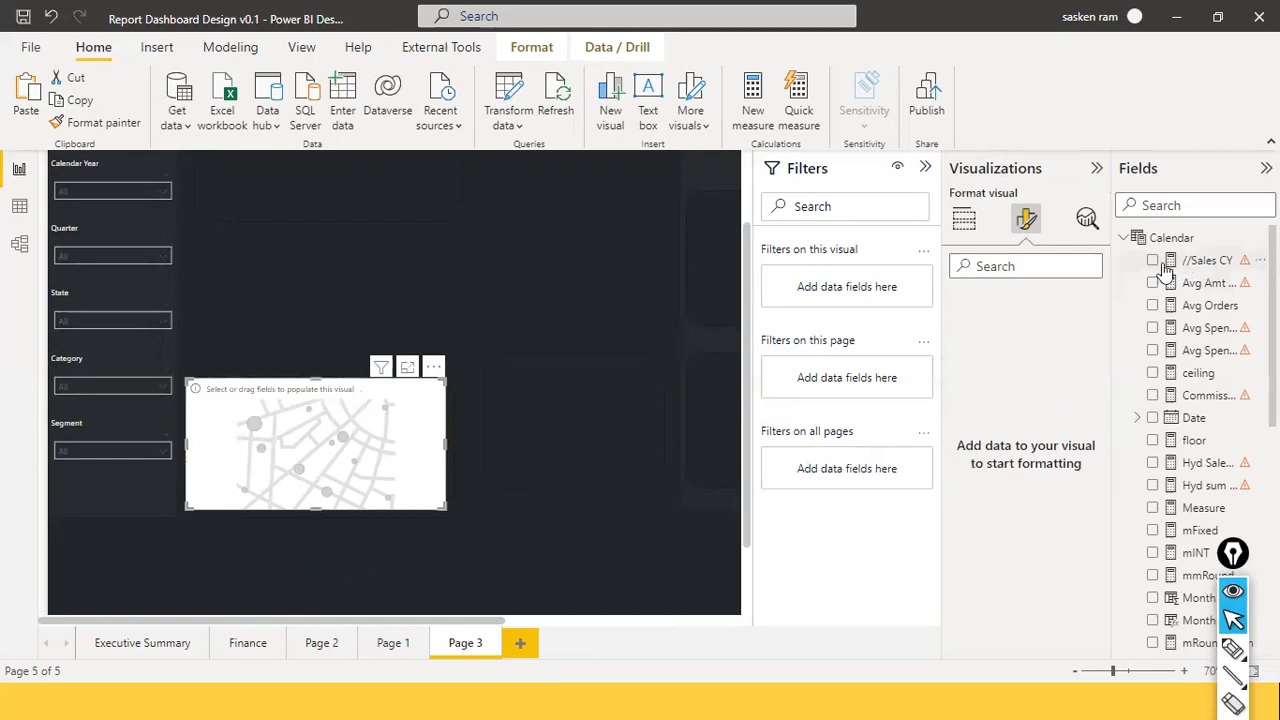
Search the field list for 'count' and add the Country field to the map.
scroll(1197, 337, "down", 10)
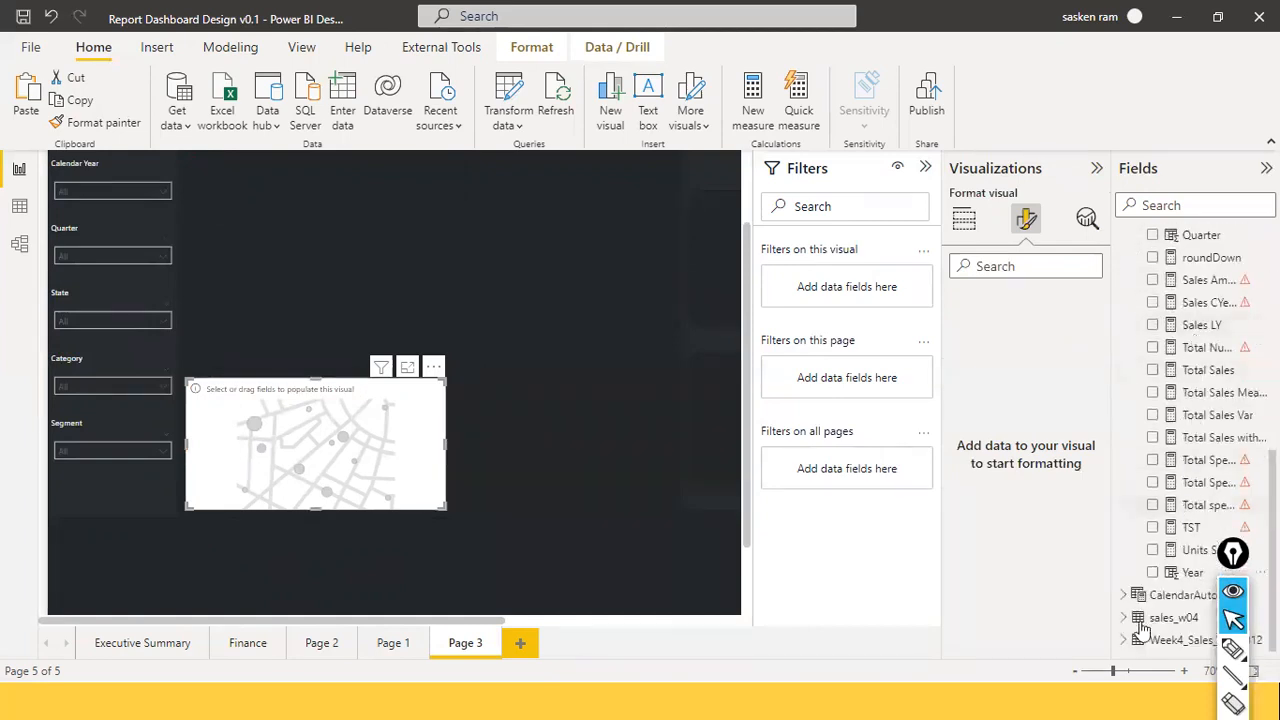
left_click(1176, 204)
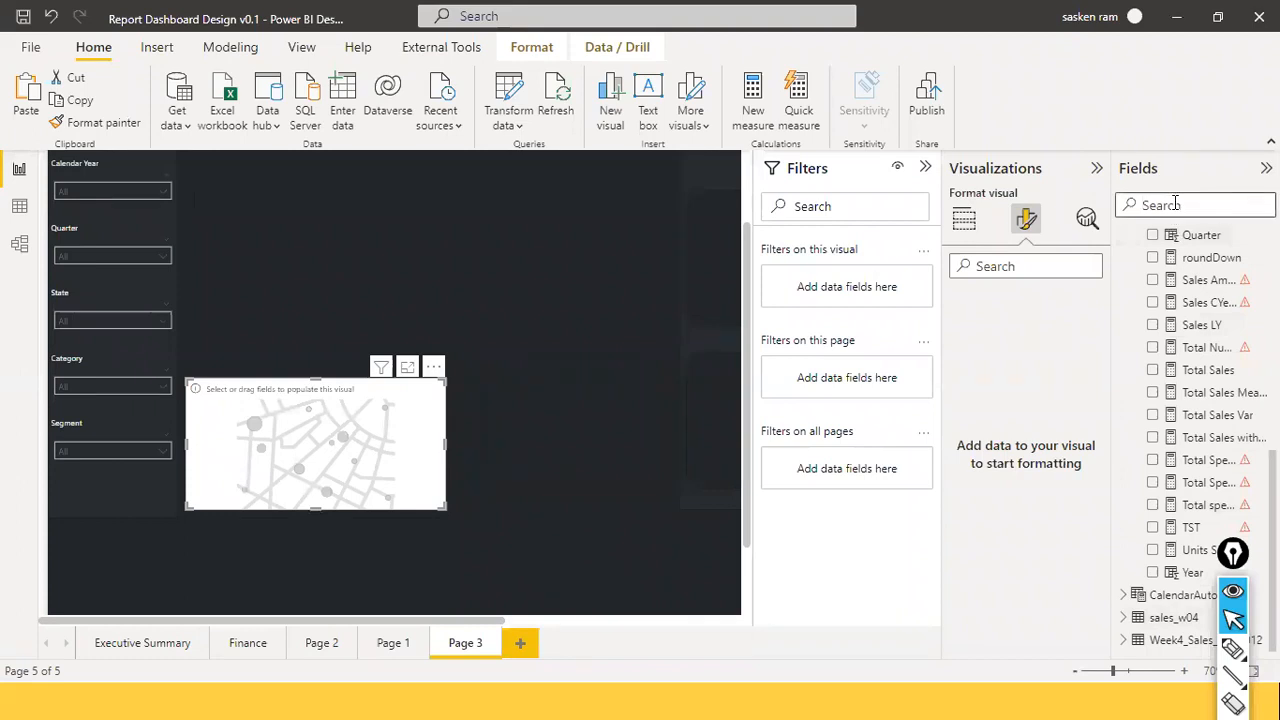
type("count")
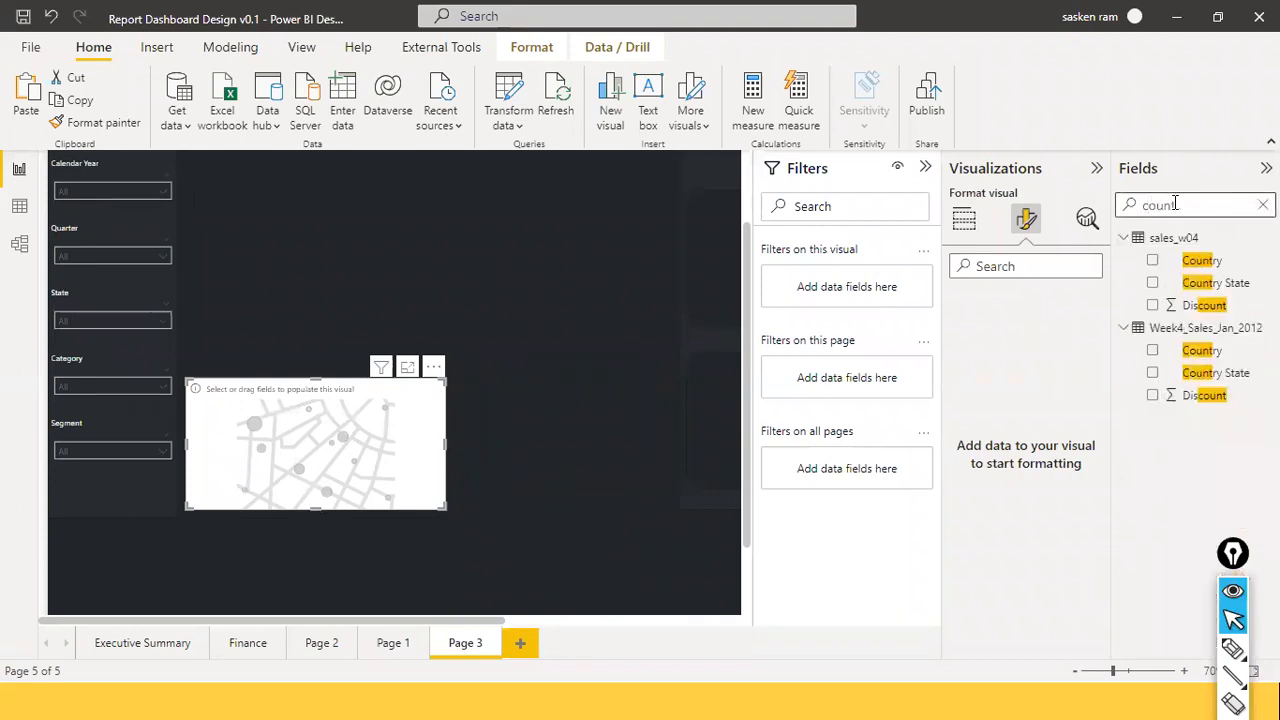
left_click_drag(1200, 260, 293, 443)
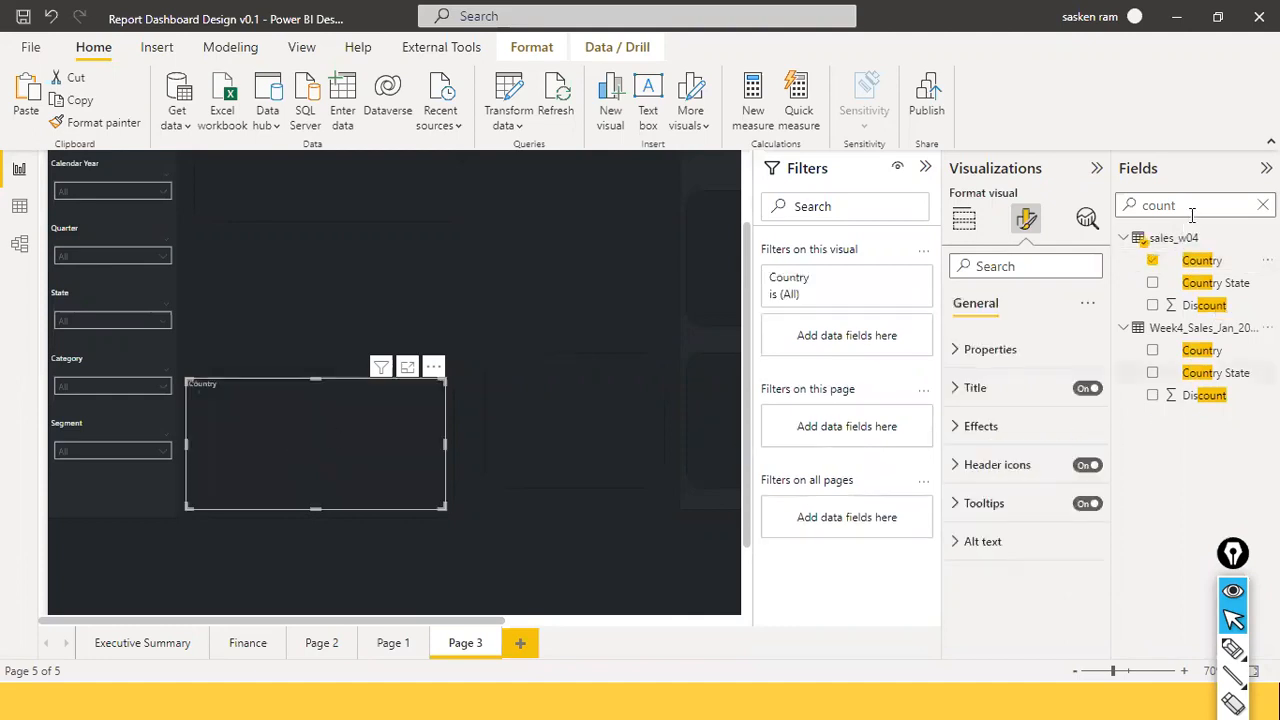
Search the field list for 'sales' to bring the Sales field into the map.
double_click(1155, 207)
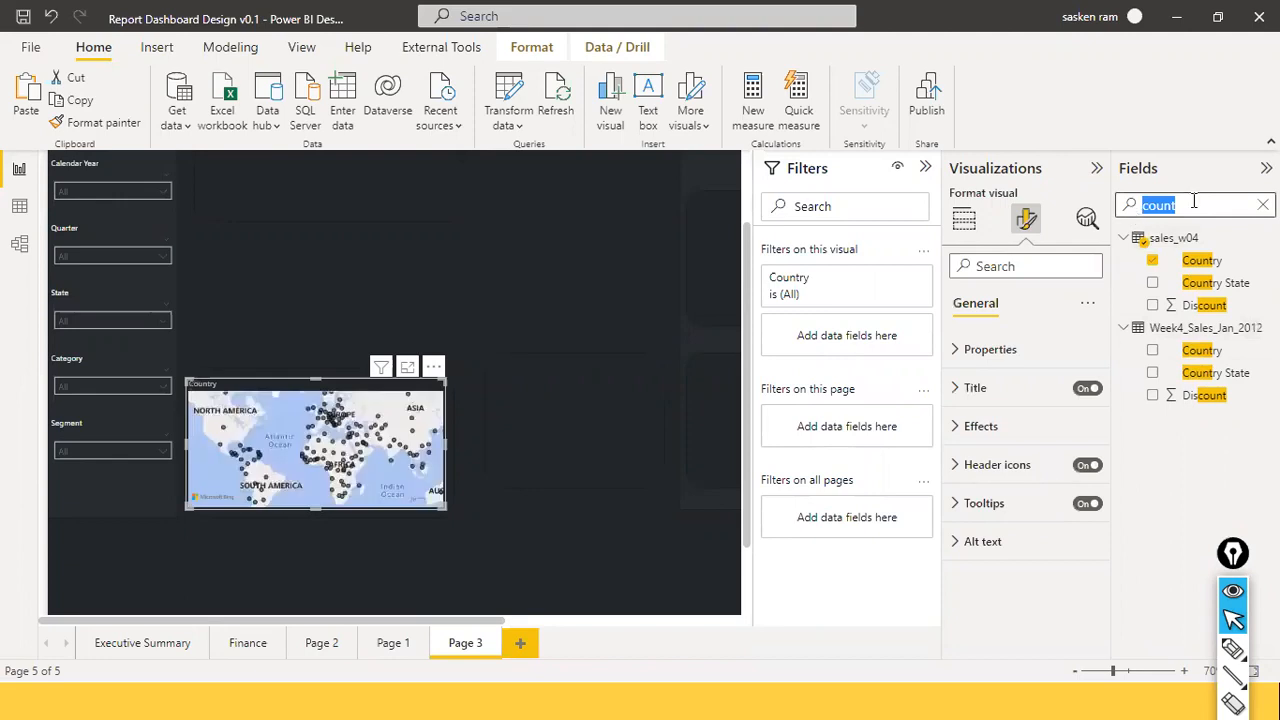
type("sales")
scroll(1185, 458, "down", 3)
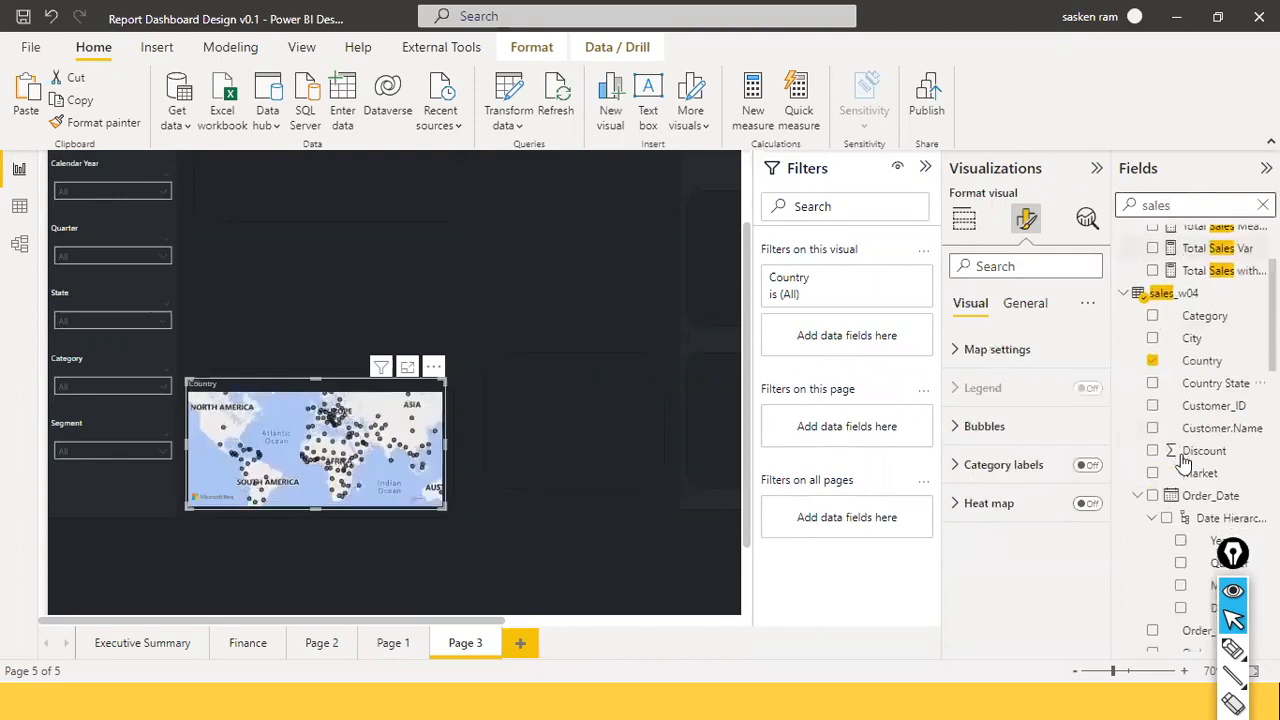
scroll(1183, 462, "up", 3)
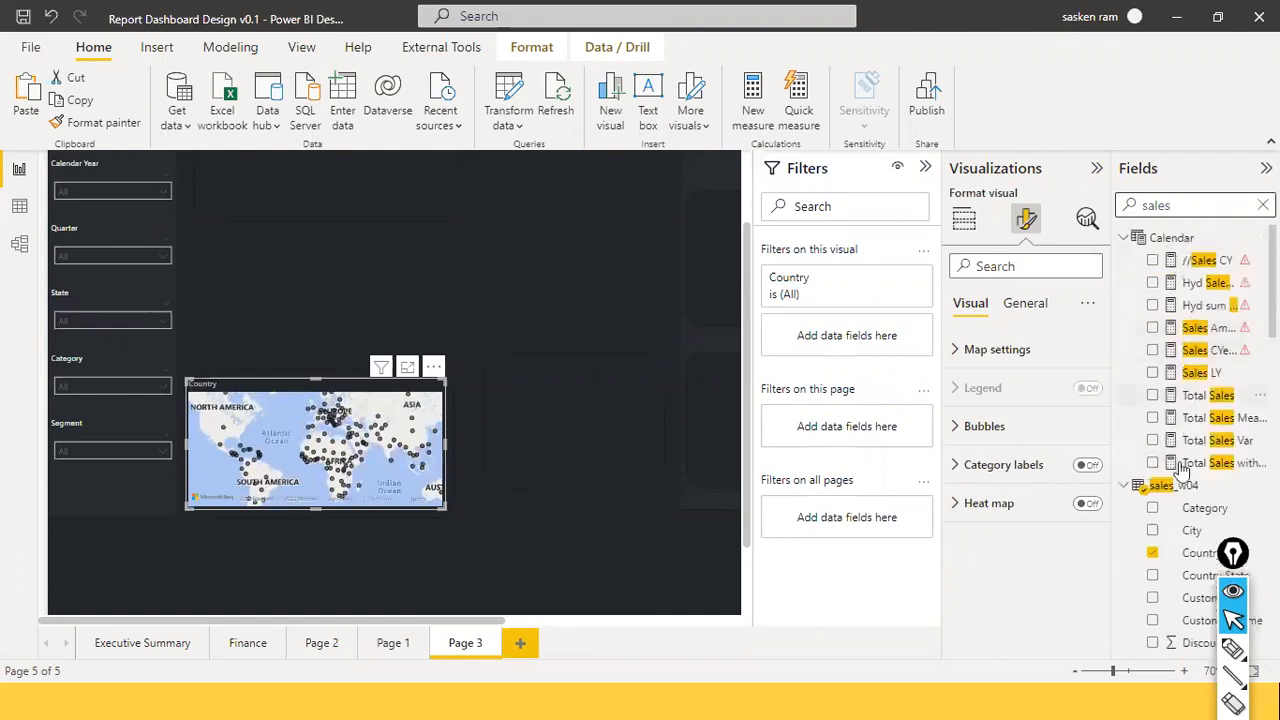
scroll(1185, 460, "down", 5)
scroll(1205, 360, "up", 2)
scroll(1210, 347, "down", 3)
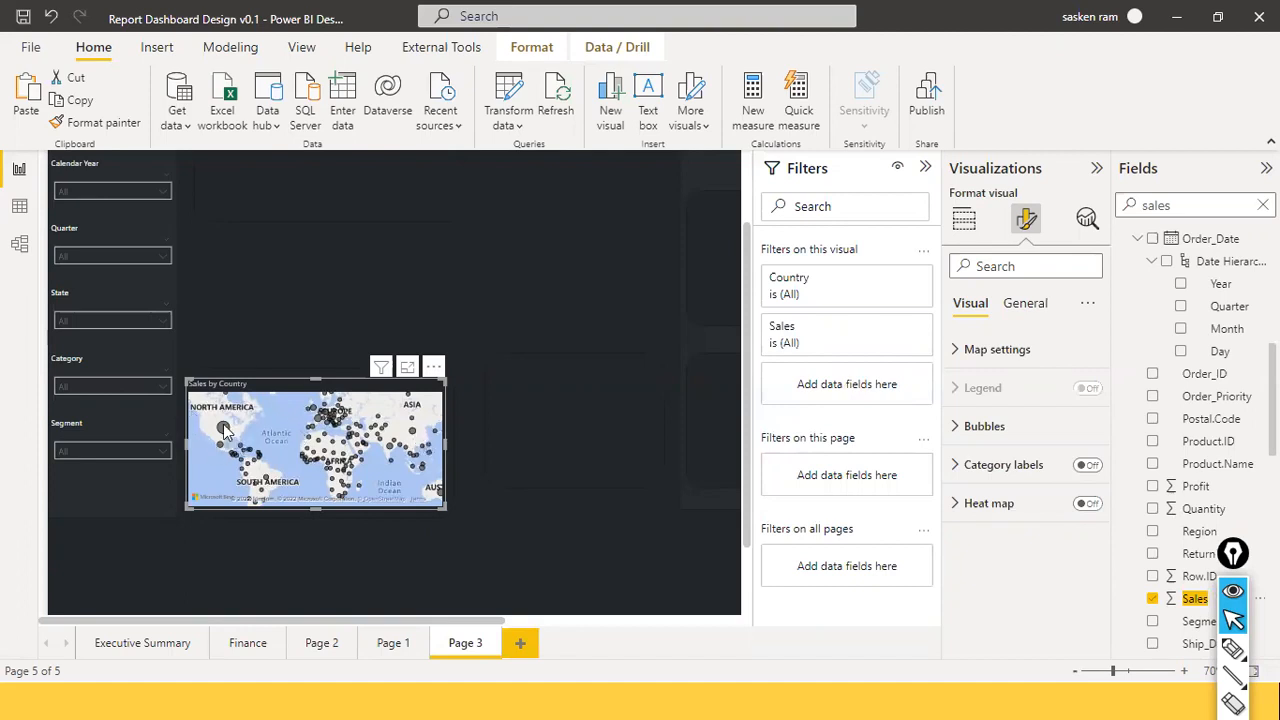
mouse_move(225, 430)
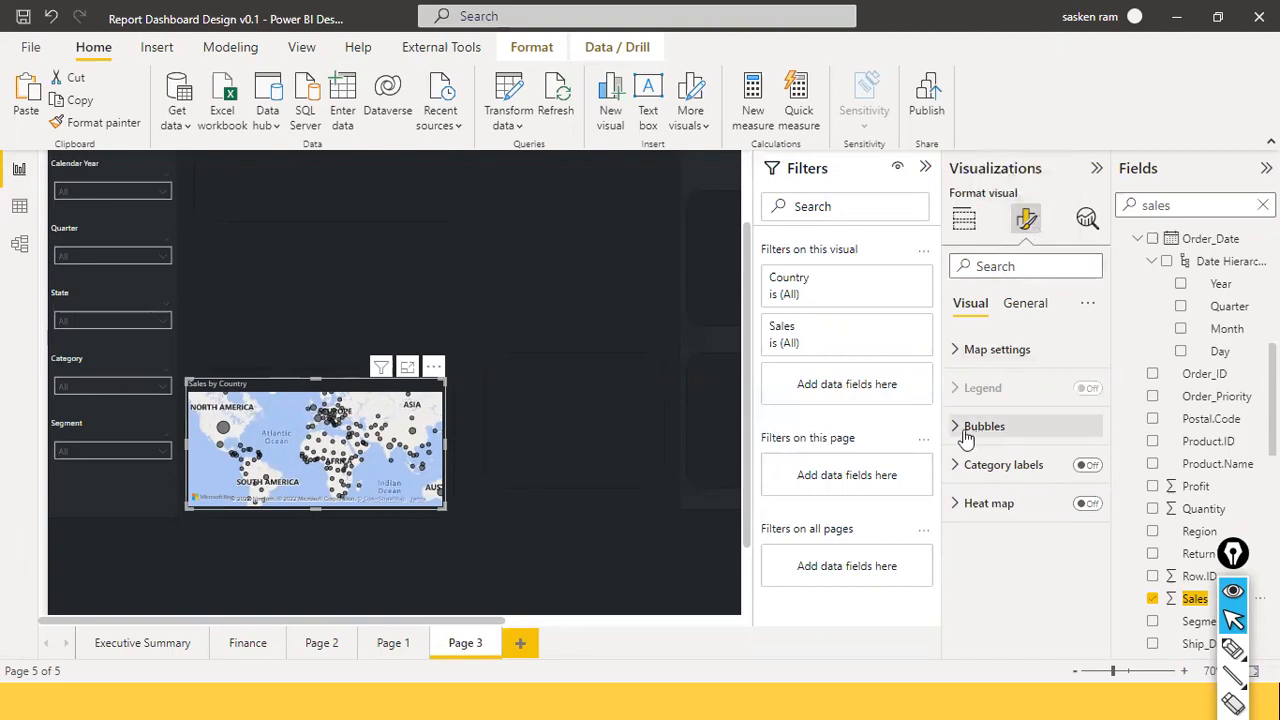
Set the map bubbles to 17 px with an orange default colour.
left_click(958, 430)
left_click_drag(1033, 518, 1042, 522)
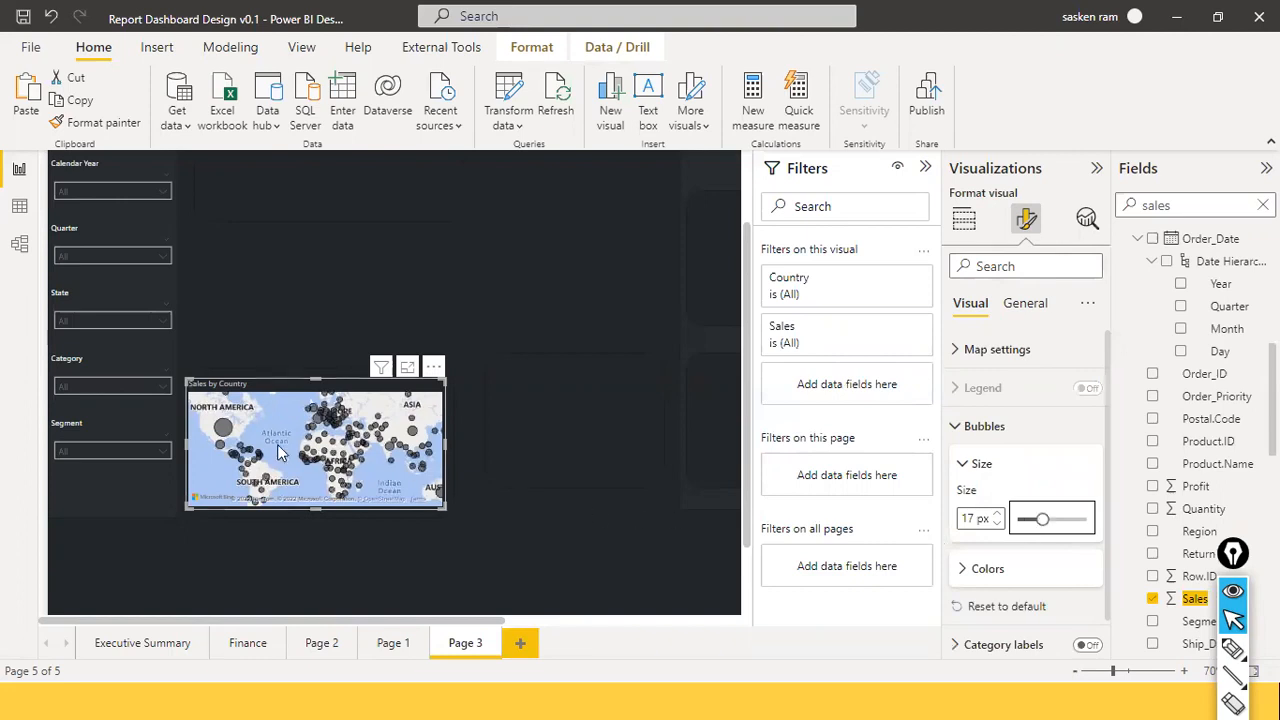
left_click(965, 580)
scroll(970, 612, "down", 2)
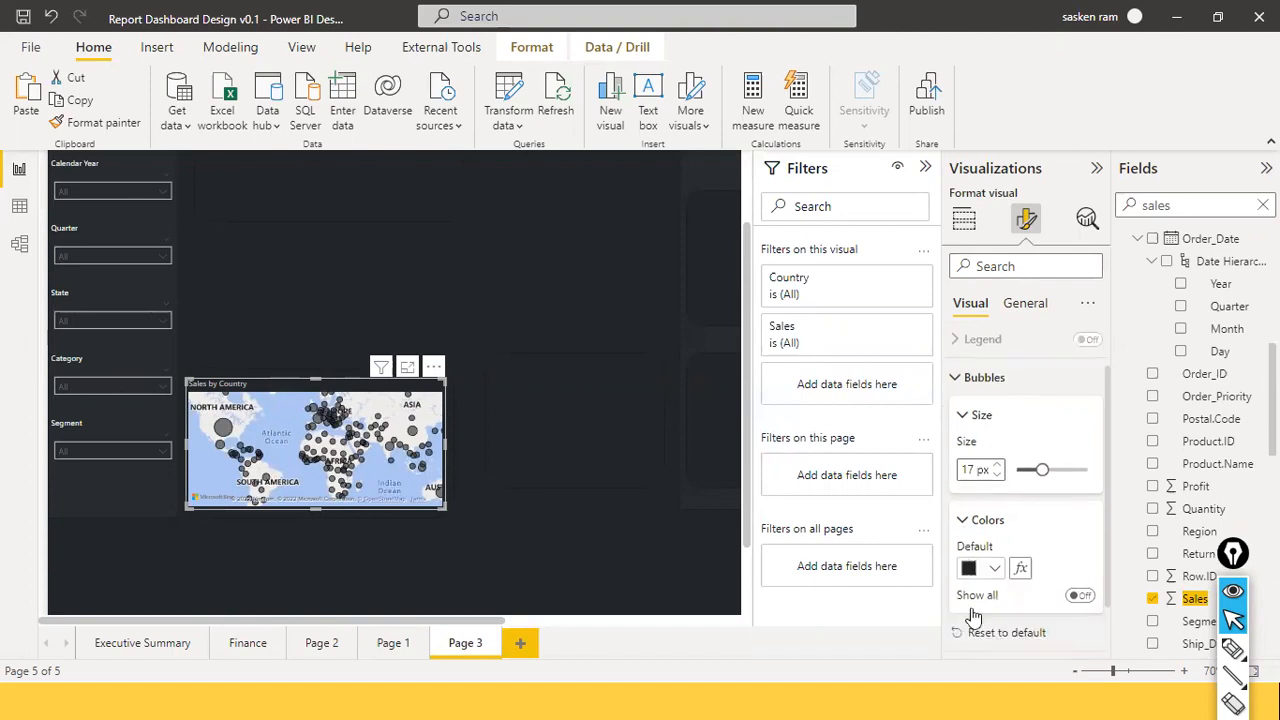
left_click(995, 520)
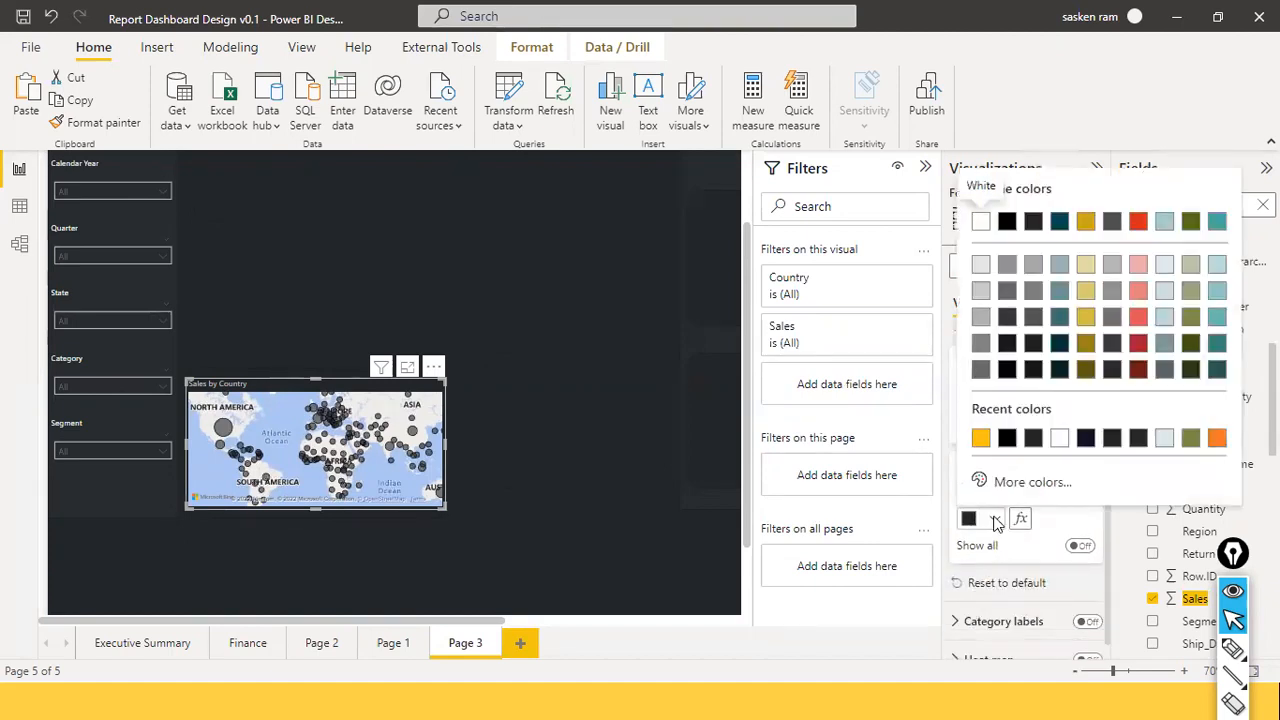
left_click(1220, 440)
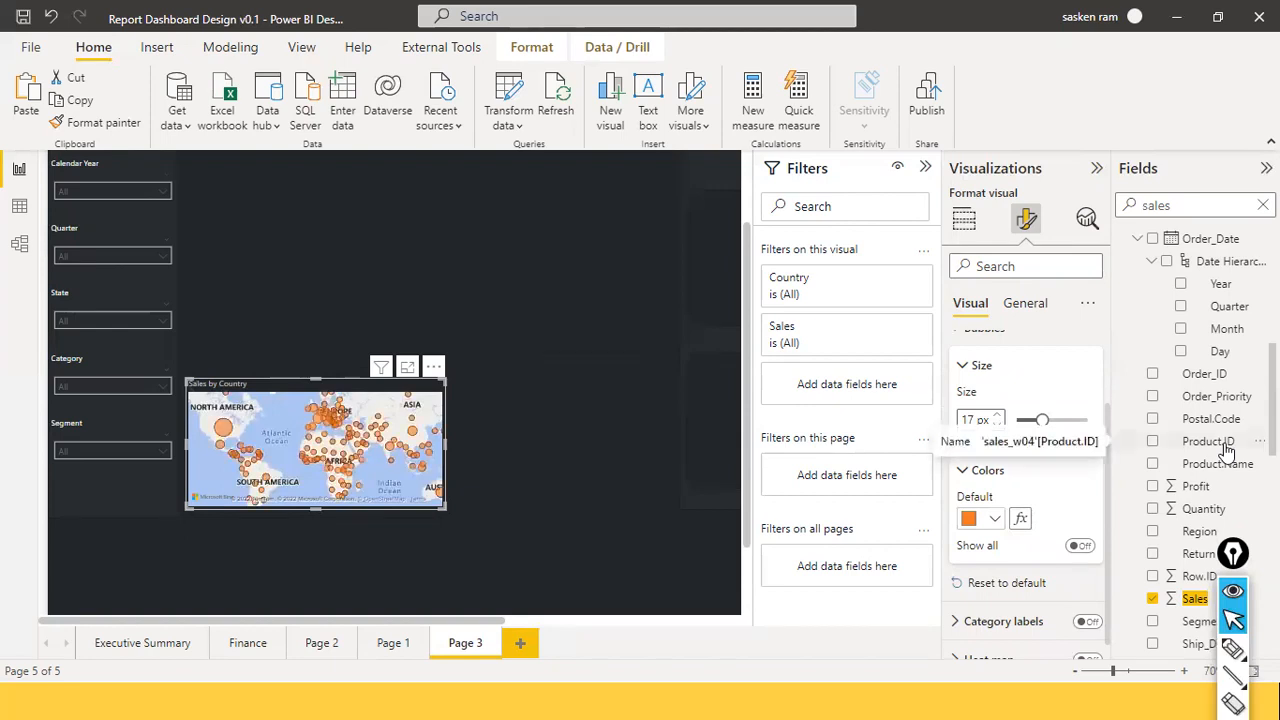
scroll(1034, 374, "up", 2)
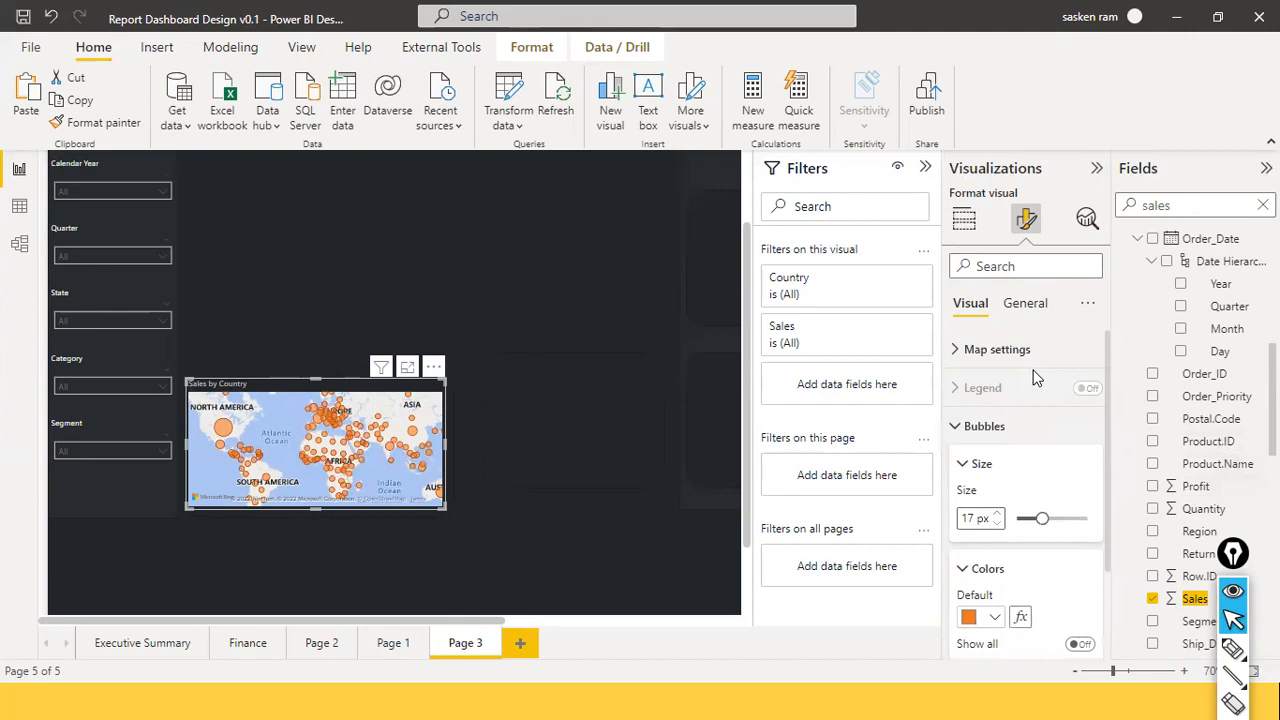
Switch the map style to Dark in Map settings.
left_click(960, 355)
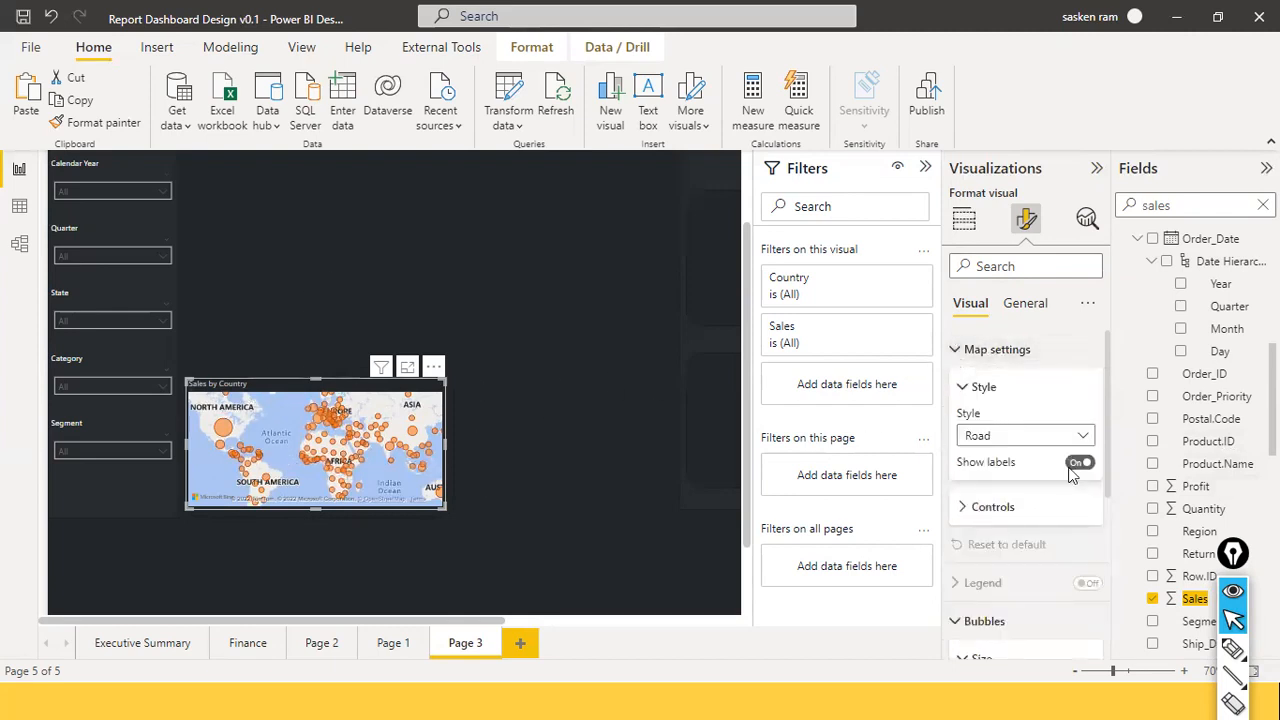
left_click(1080, 436)
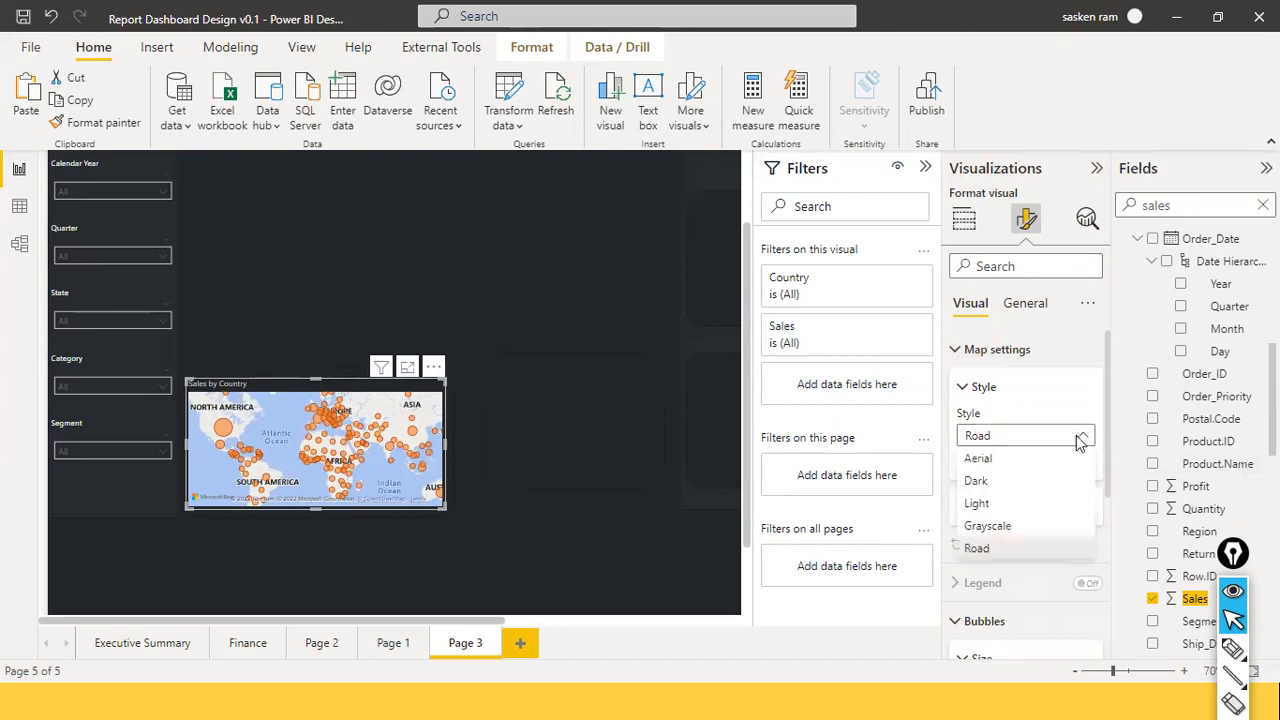
left_click(1005, 464)
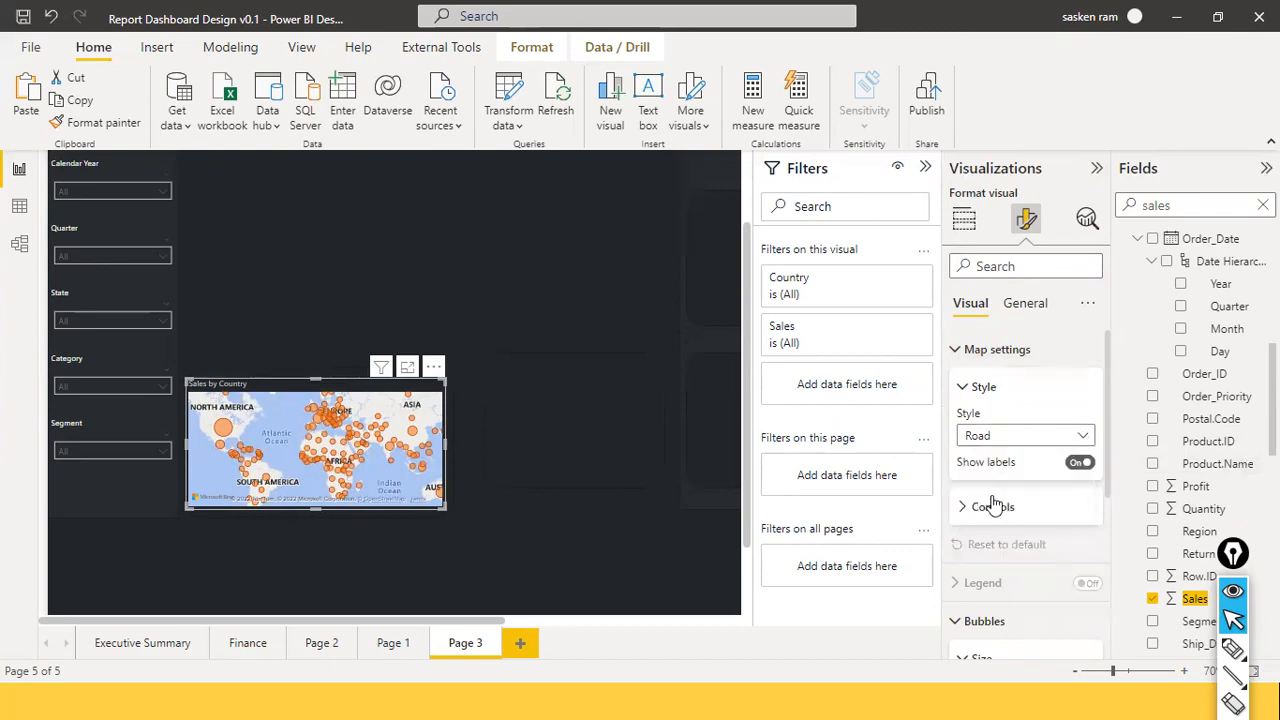
left_click(433, 325)
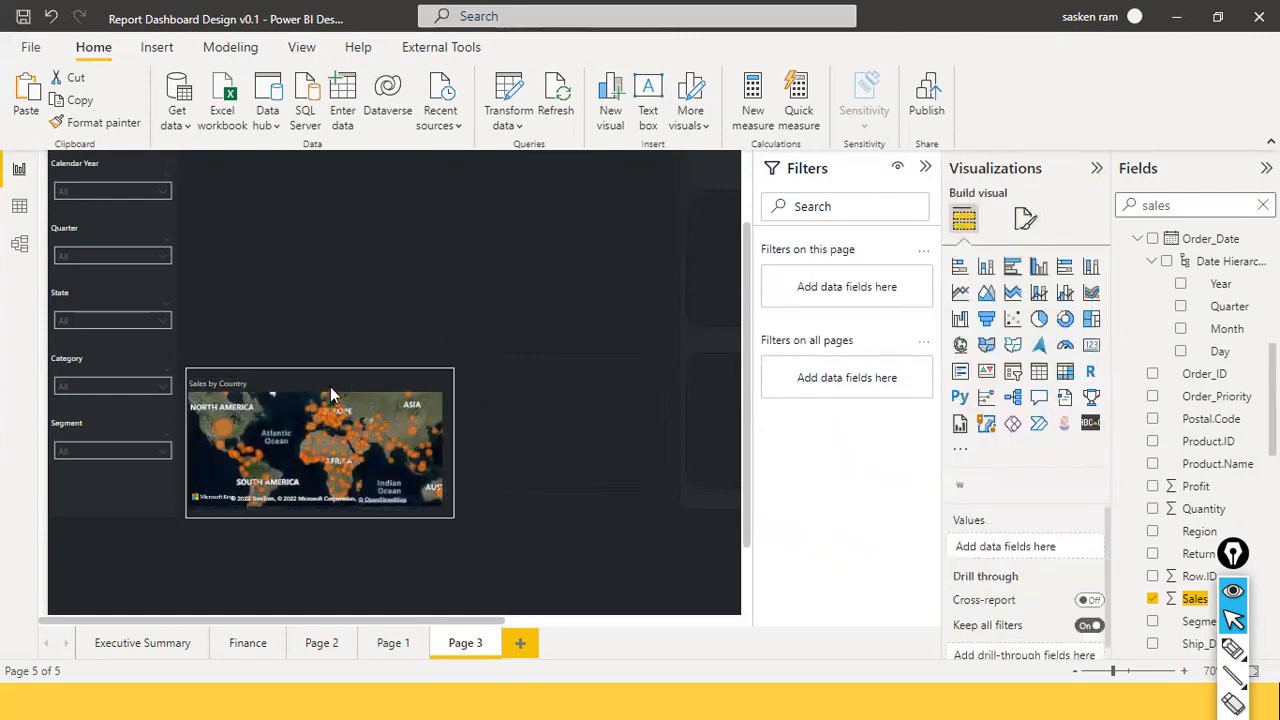
Find the Title setting by searching 'tit' in the map's format options and switch it off.
mouse_move(331, 385)
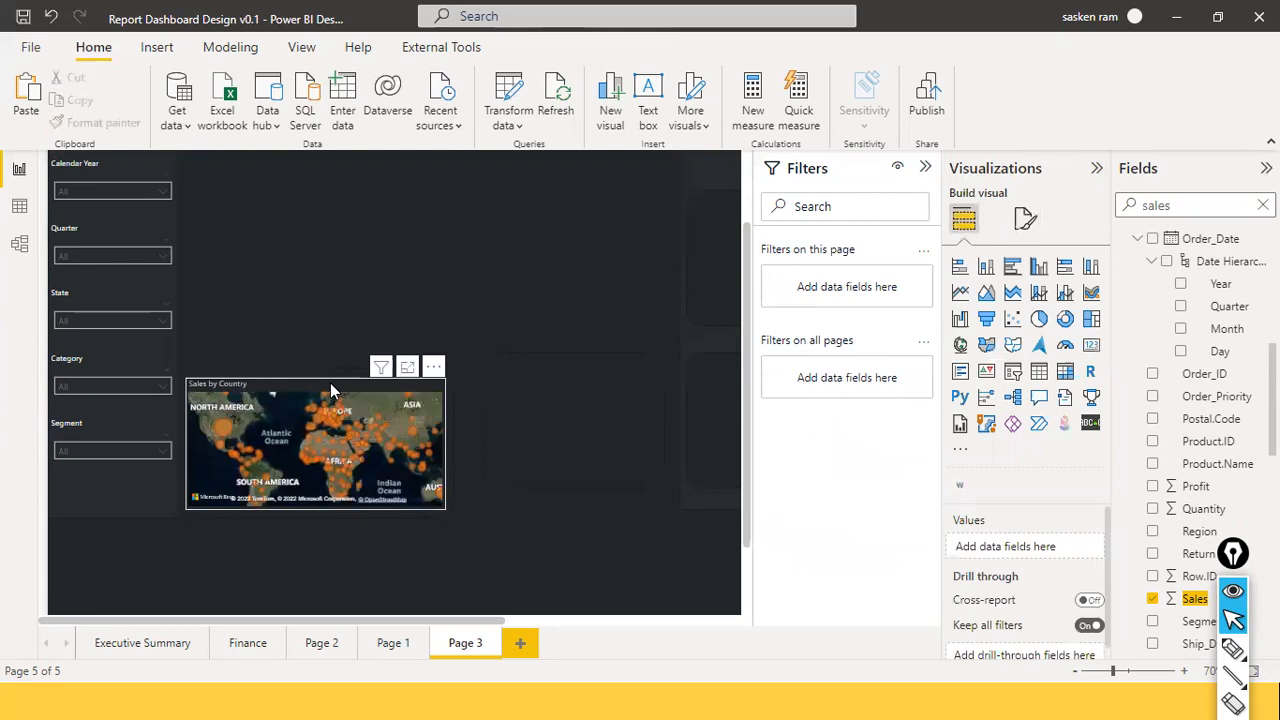
left_click(1025, 220)
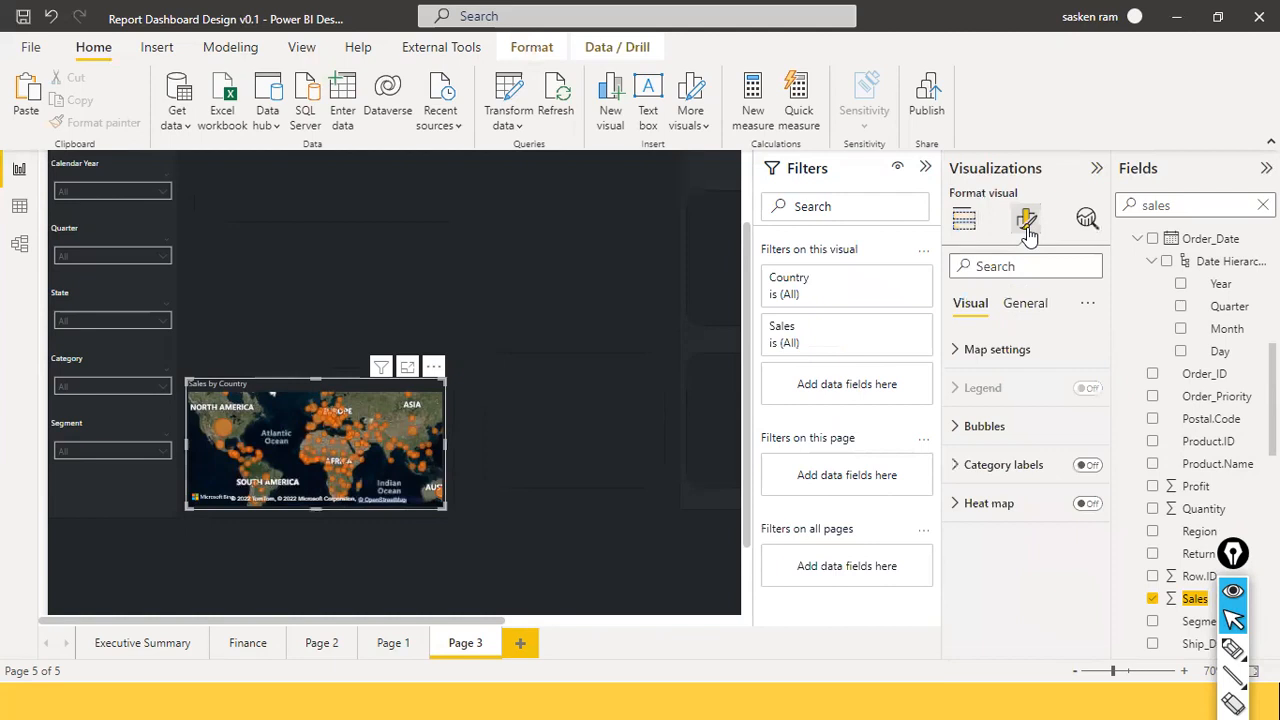
left_click(1010, 265)
type("titl")
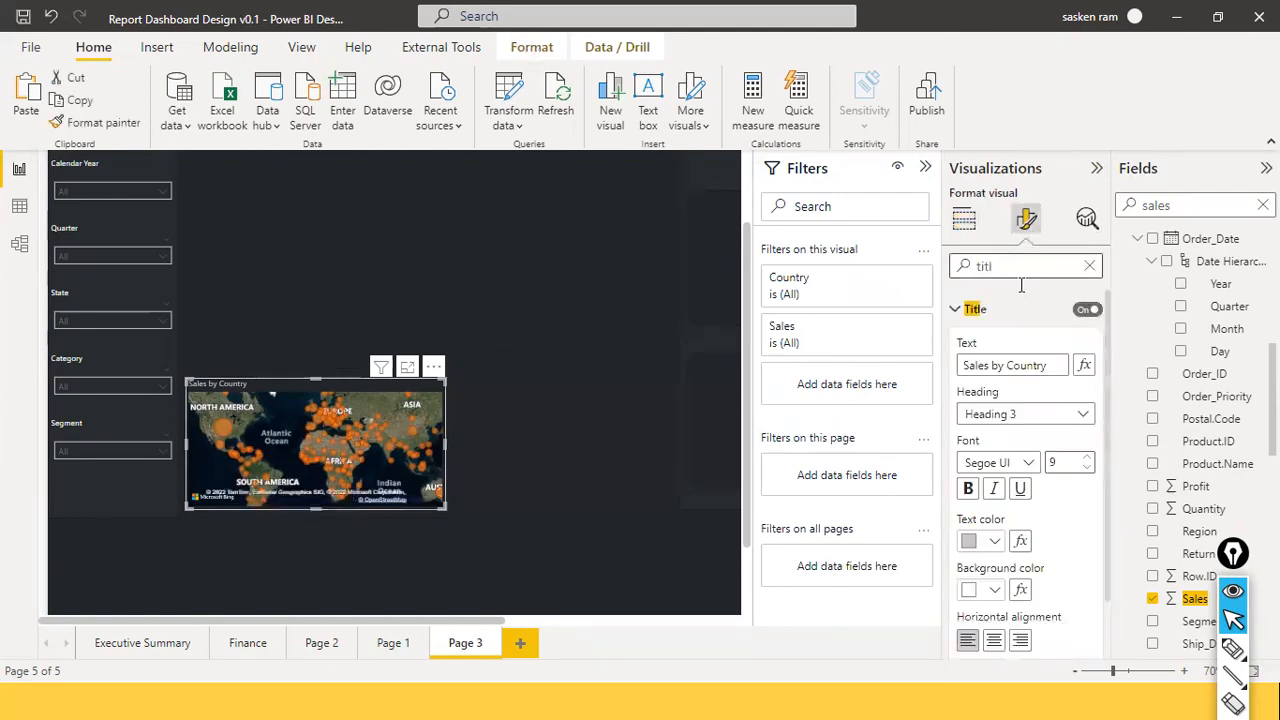
left_click(1072, 313)
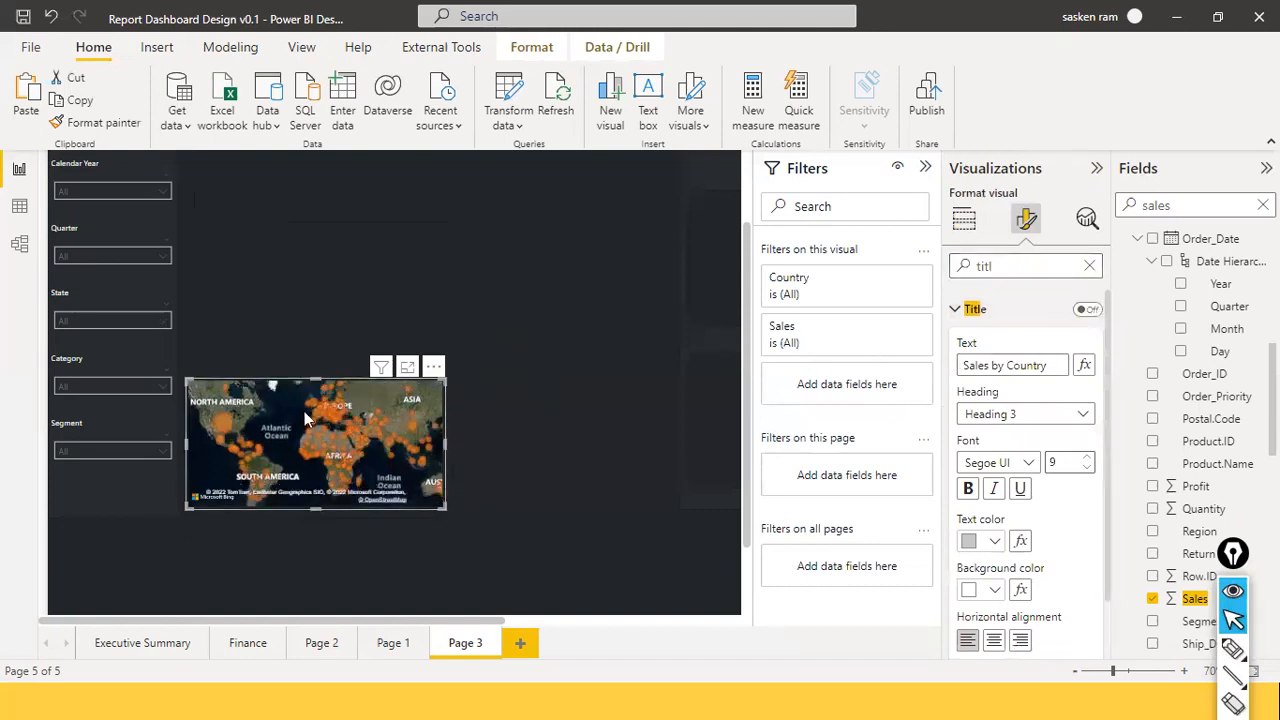
left_click(306, 370)
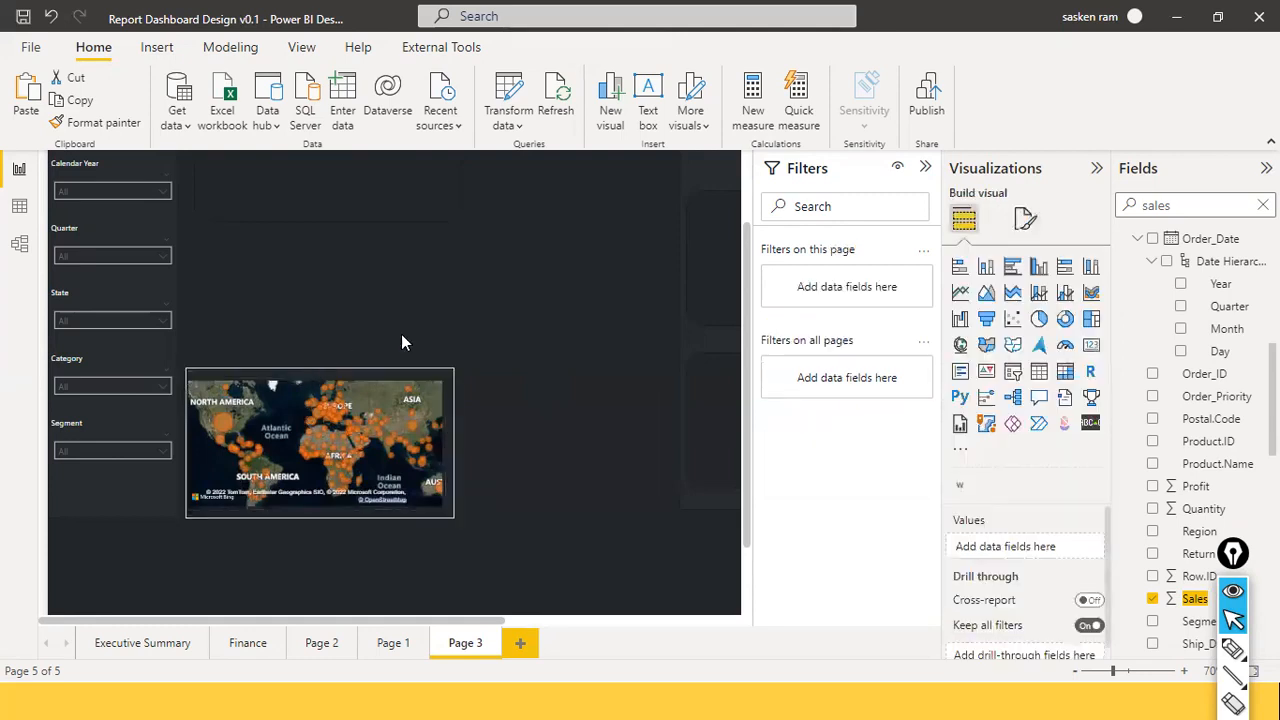
left_click(580, 554)
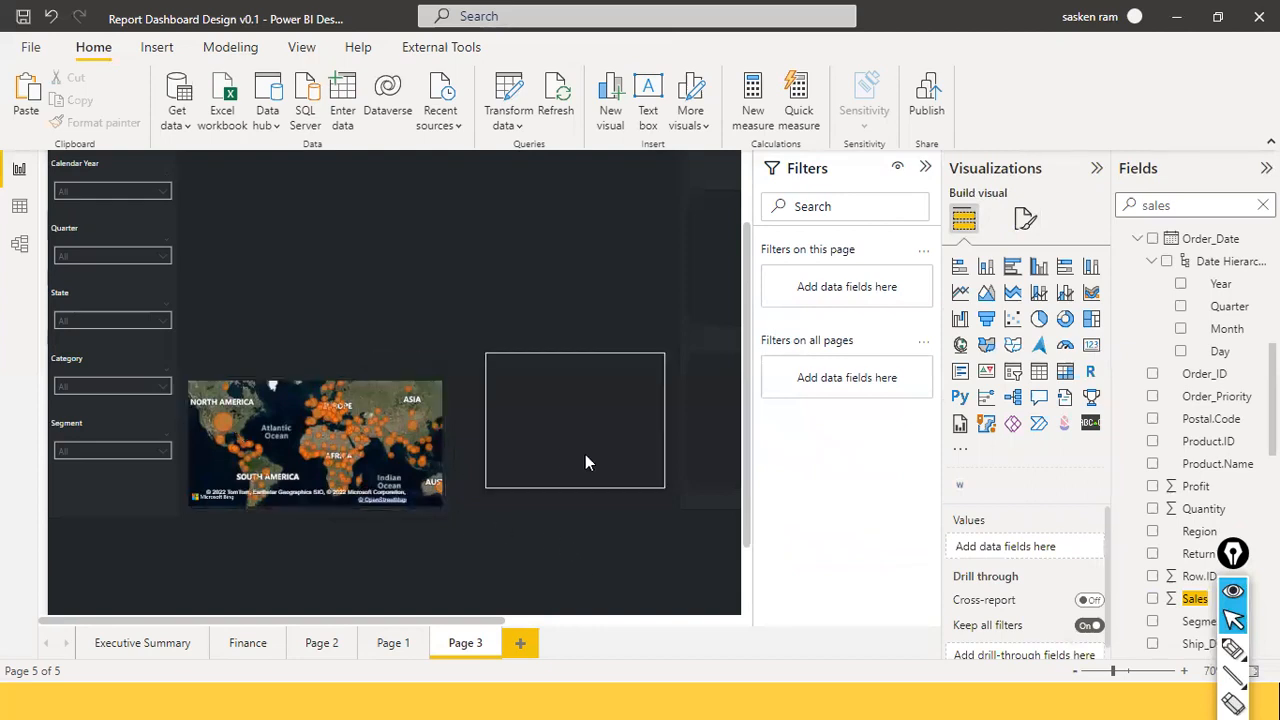
Move the blank rectangle next to the map and collapse the Filters pane.
left_click_drag(577, 465, 560, 487)
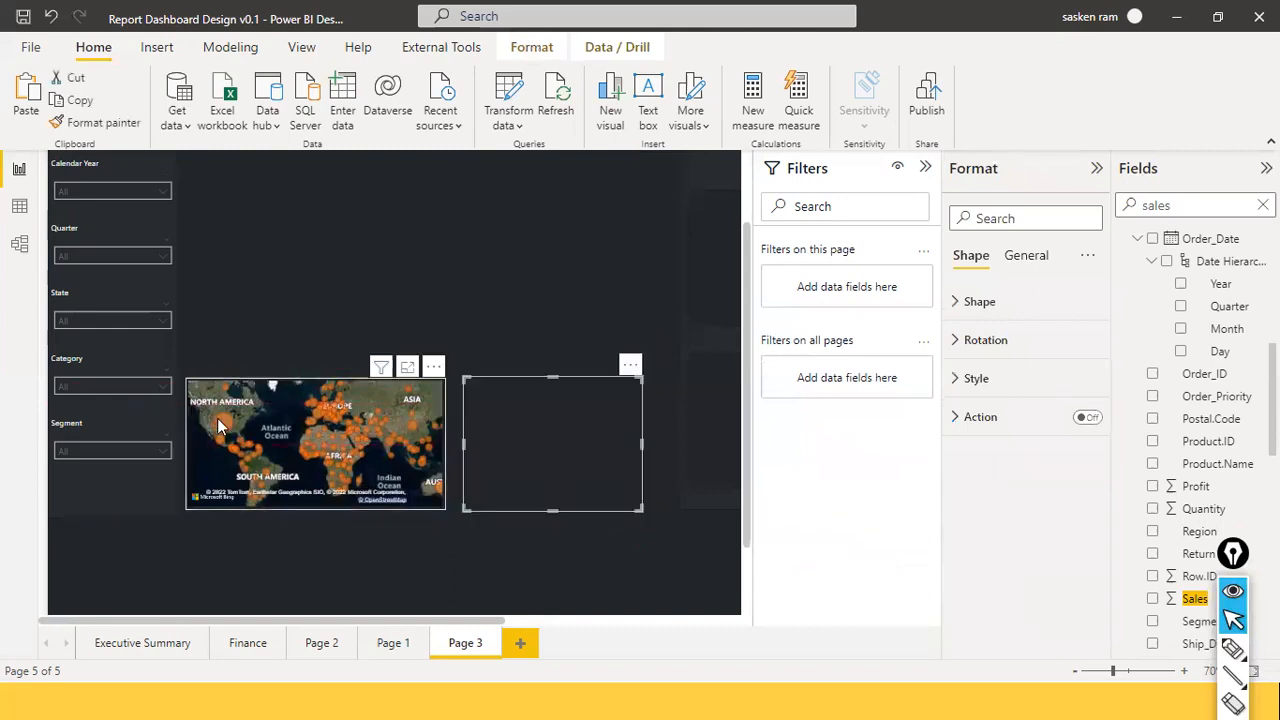
mouse_move(220, 426)
mouse_move(390, 450)
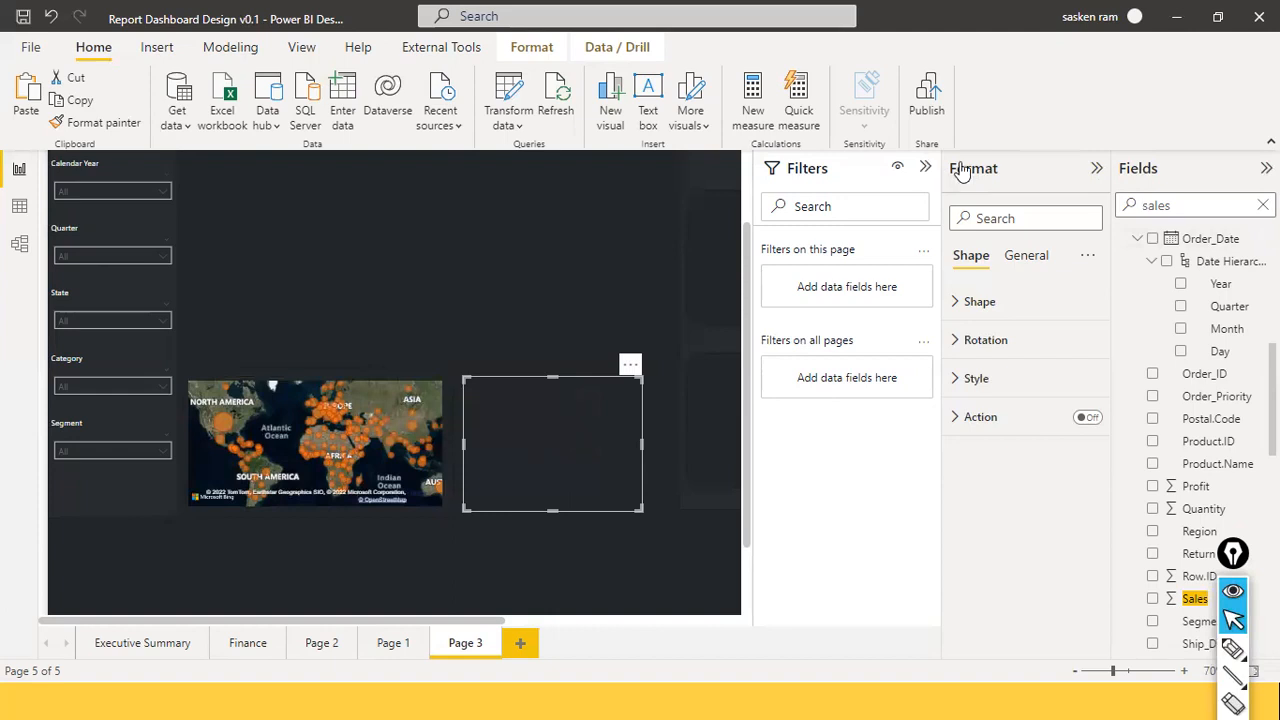
left_click(925, 167)
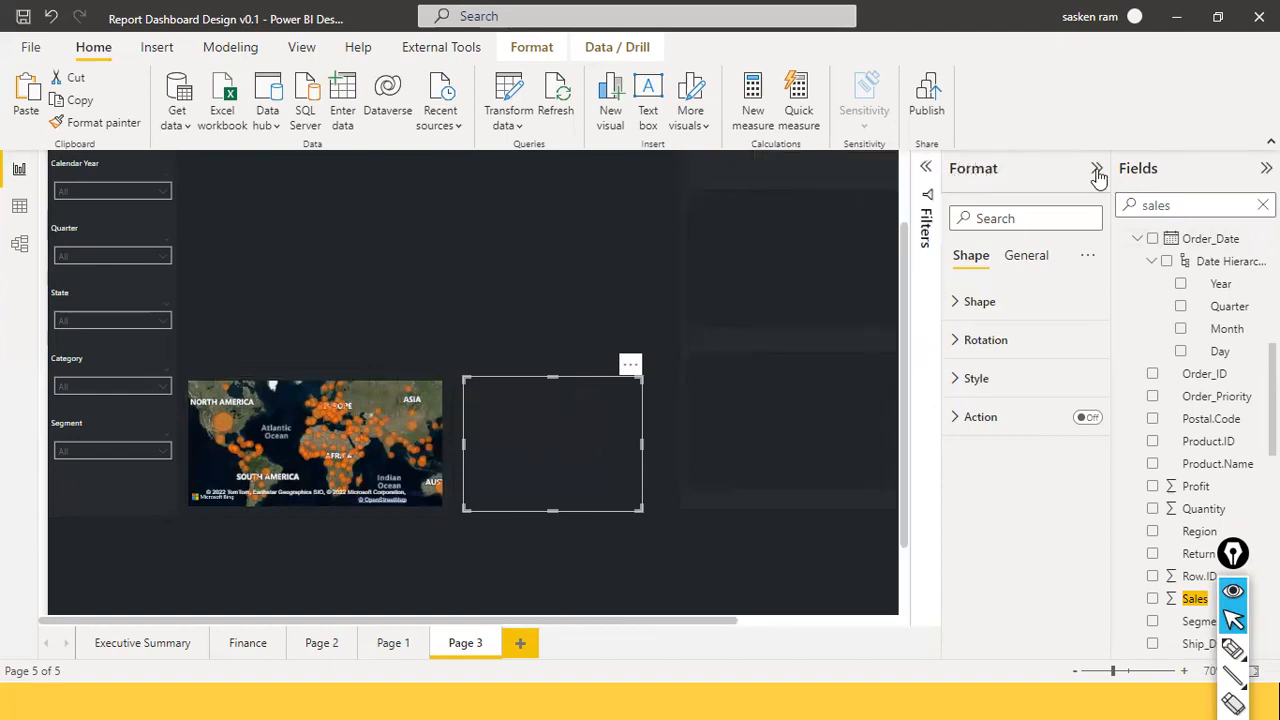
left_click(650, 238)
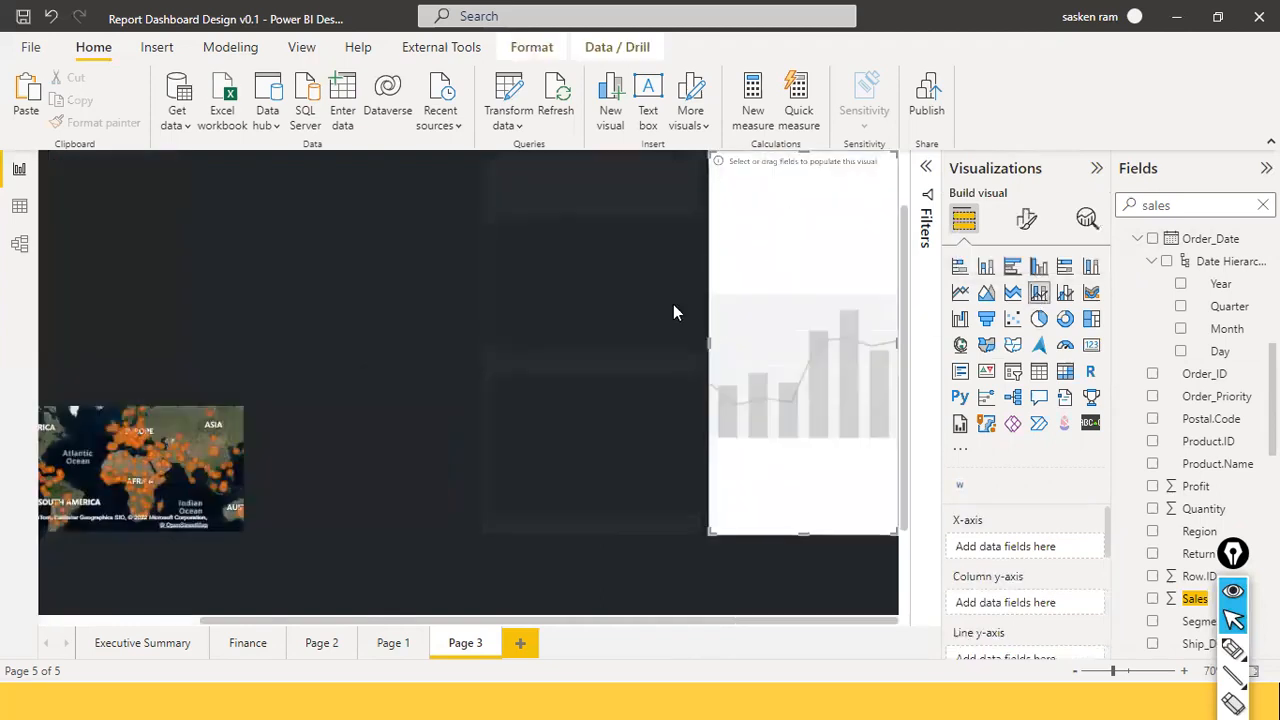
Place the new combo chart beside the map and resize it to match the map's height.
left_click_drag(815, 212, 455, 346)
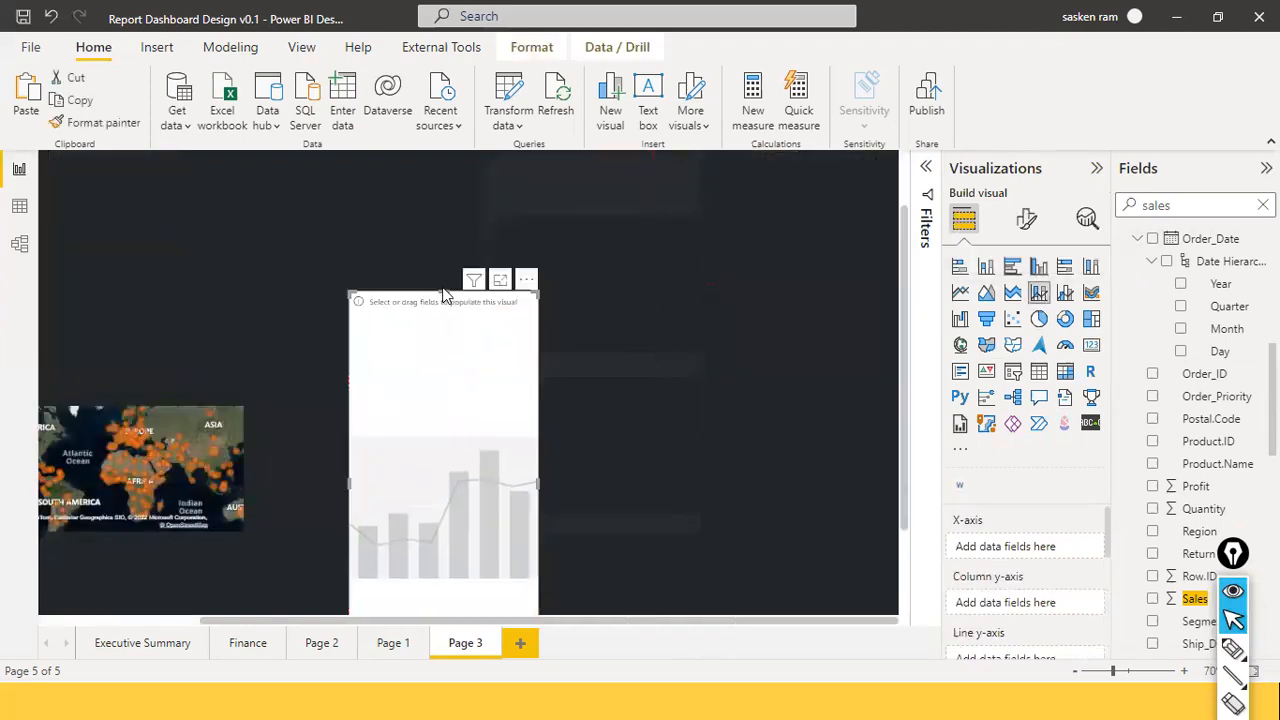
left_click_drag(446, 291, 327, 400)
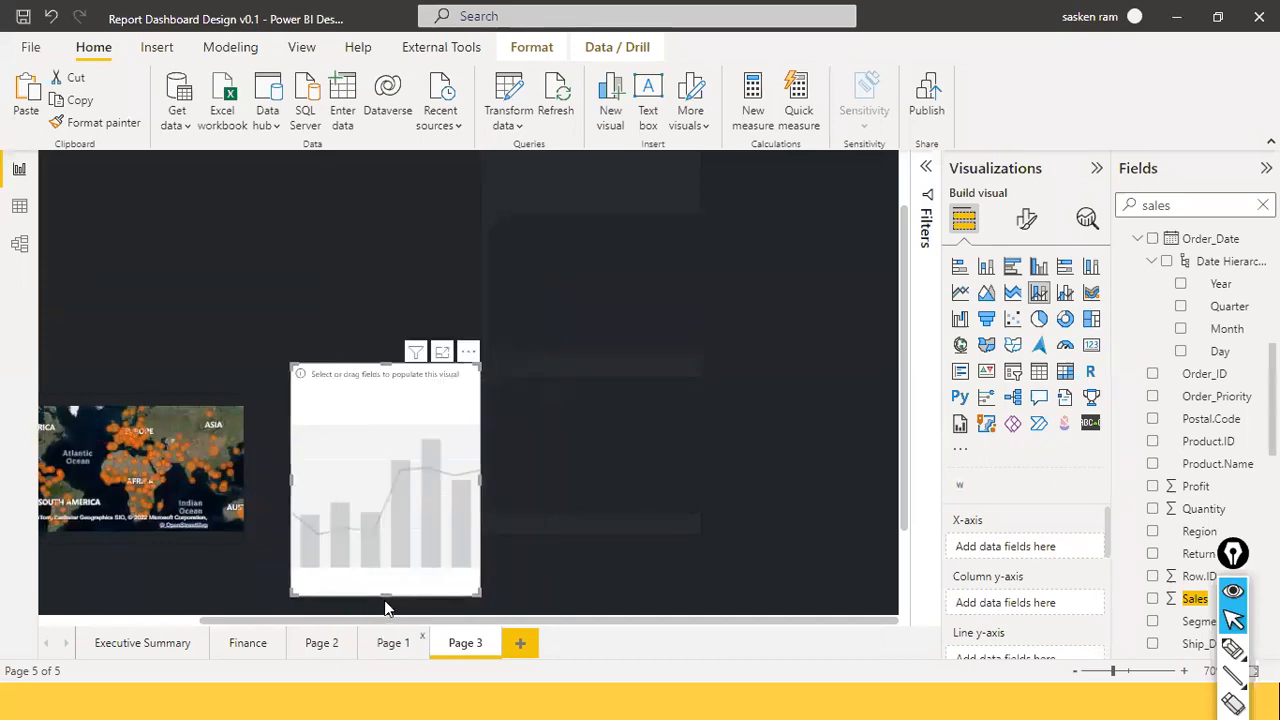
left_click_drag(385, 593, 398, 524)
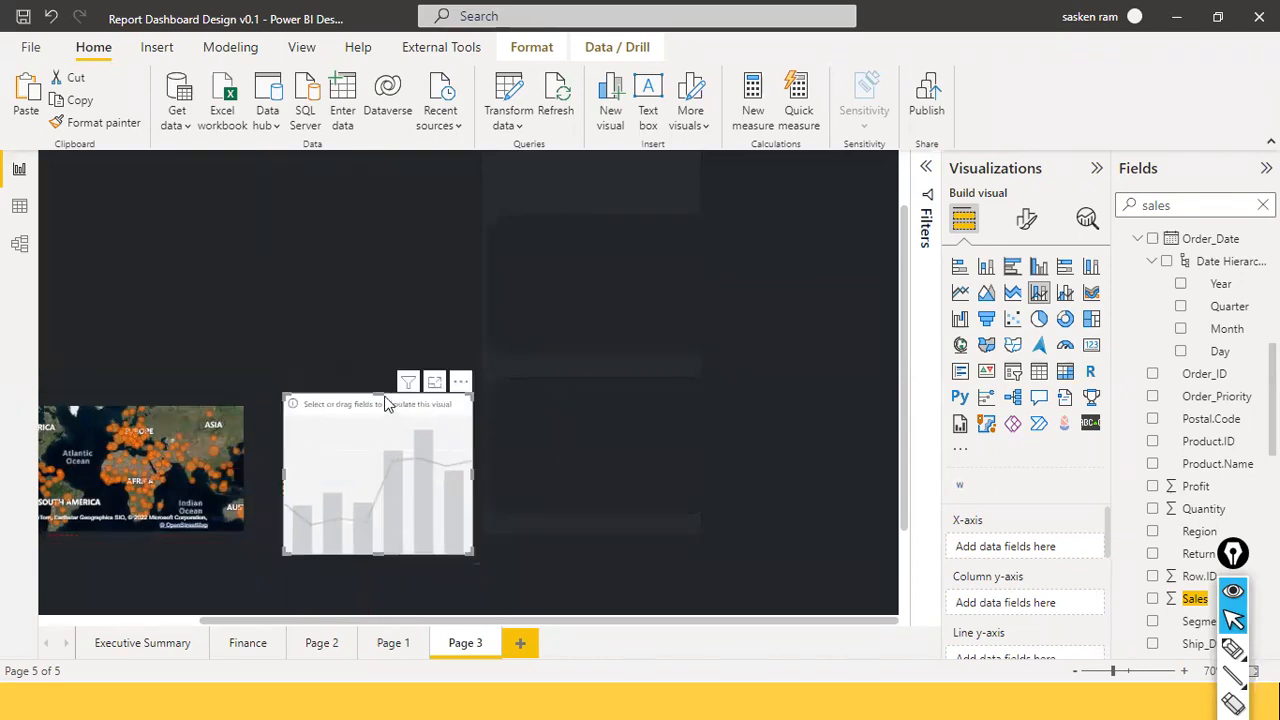
left_click_drag(385, 395, 362, 440)
left_click_drag(369, 549, 373, 523)
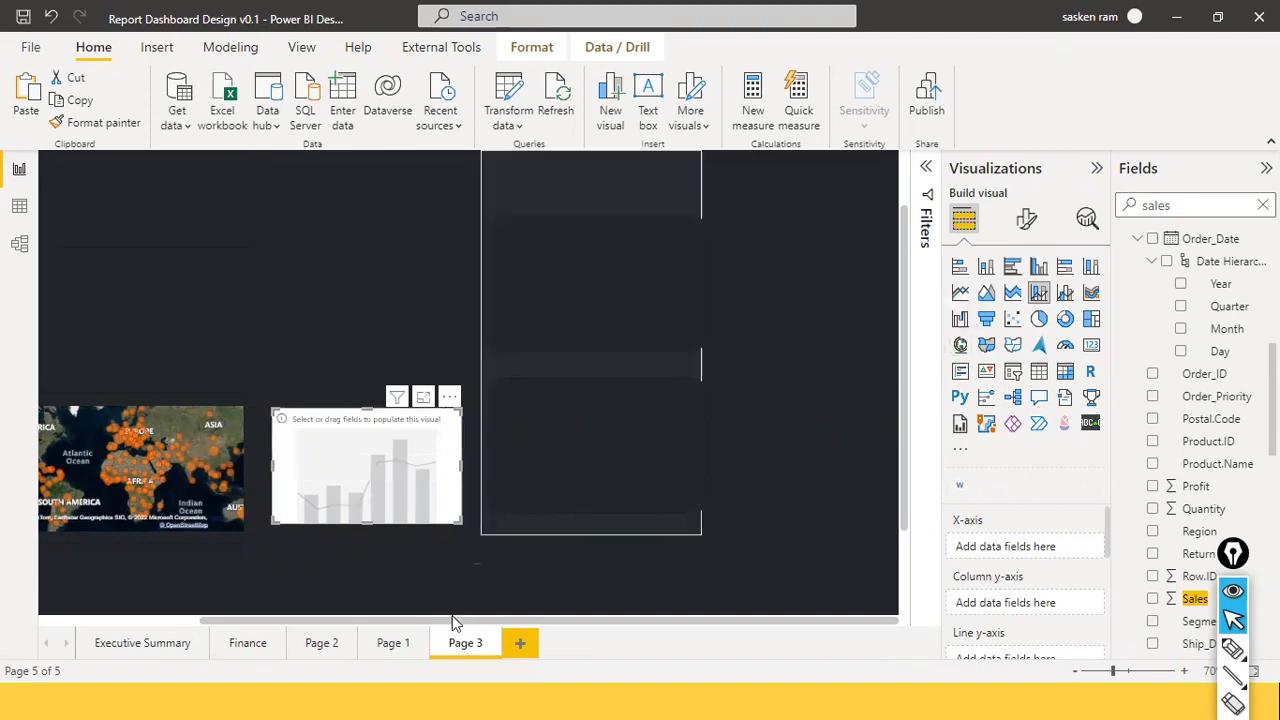
Add Sales as the combo chart's column y-axis, then search fields for 'category'.
scroll(350, 615, "left", 3)
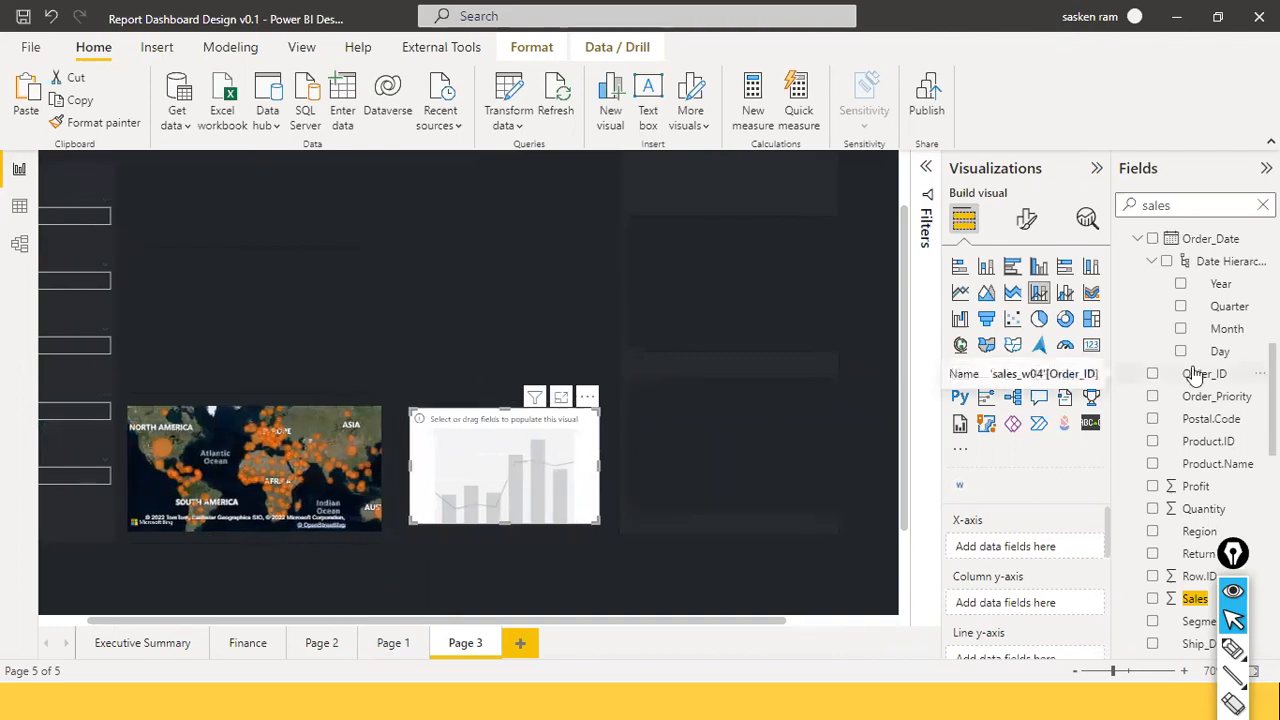
left_click_drag(1193, 204, 1100, 210)
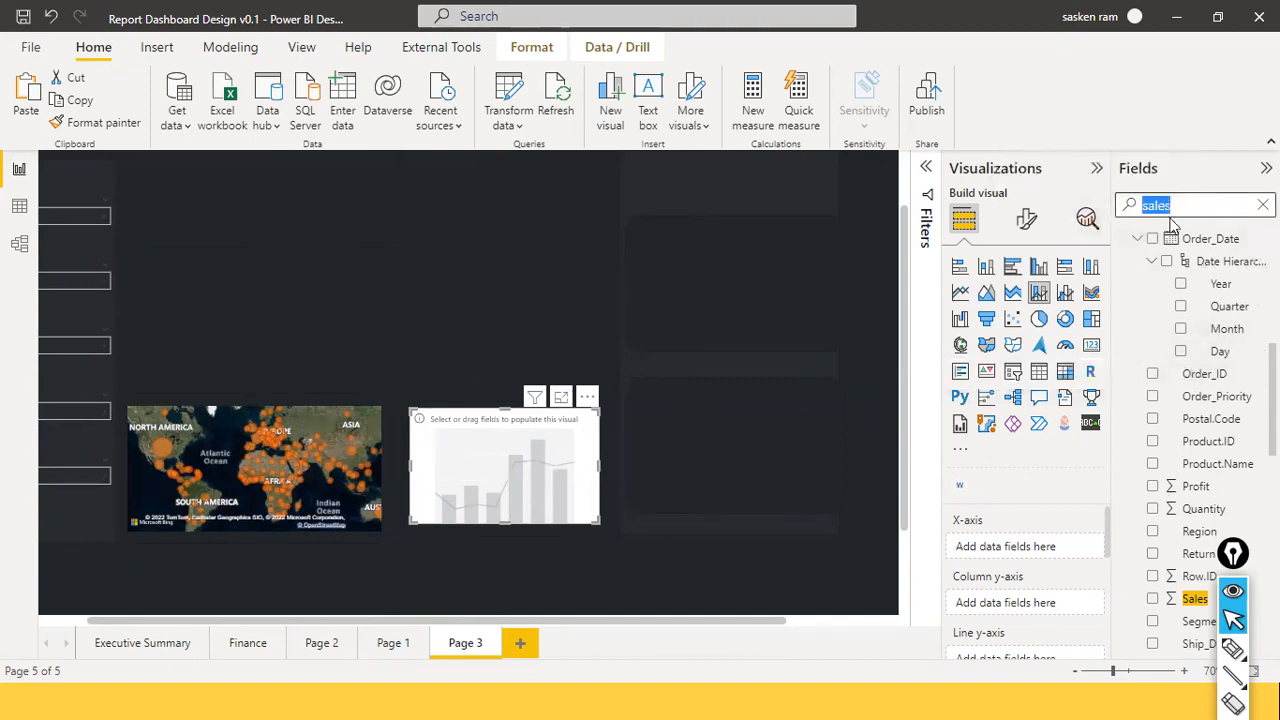
left_click_drag(1197, 612, 522, 489)
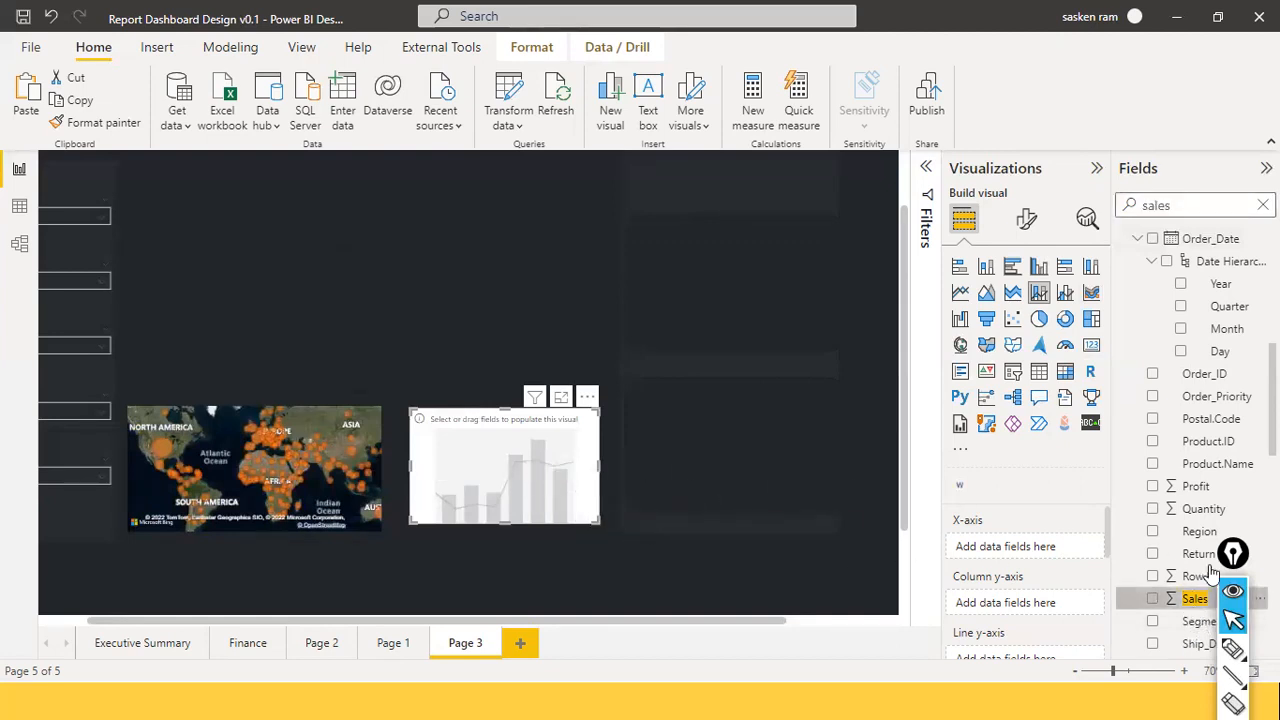
left_click(1152, 600)
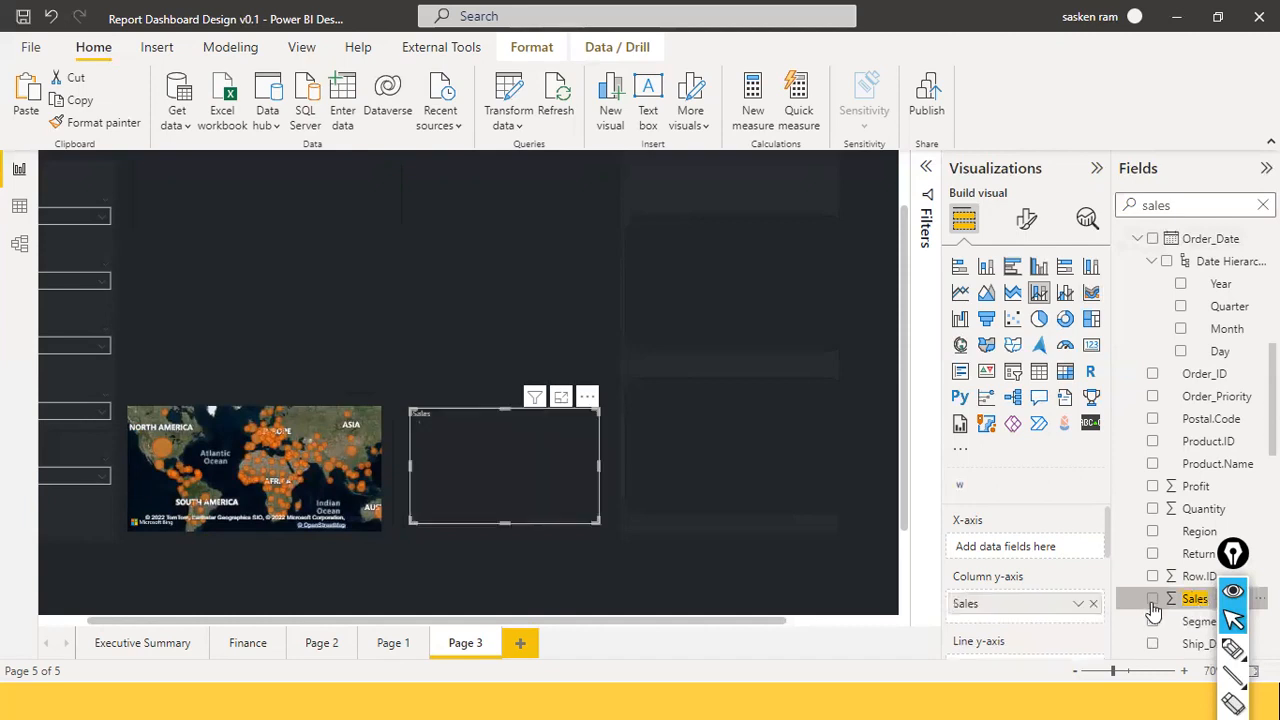
left_click_drag(1195, 205, 1063, 206)
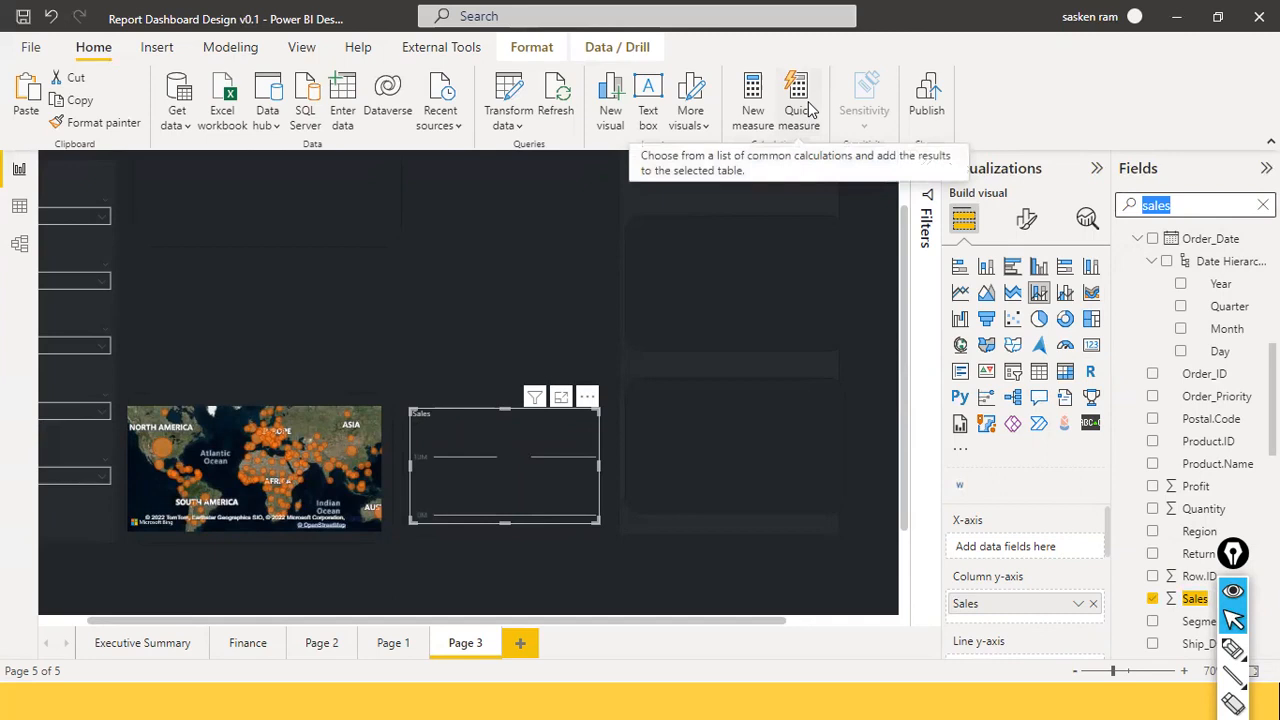
type("category")
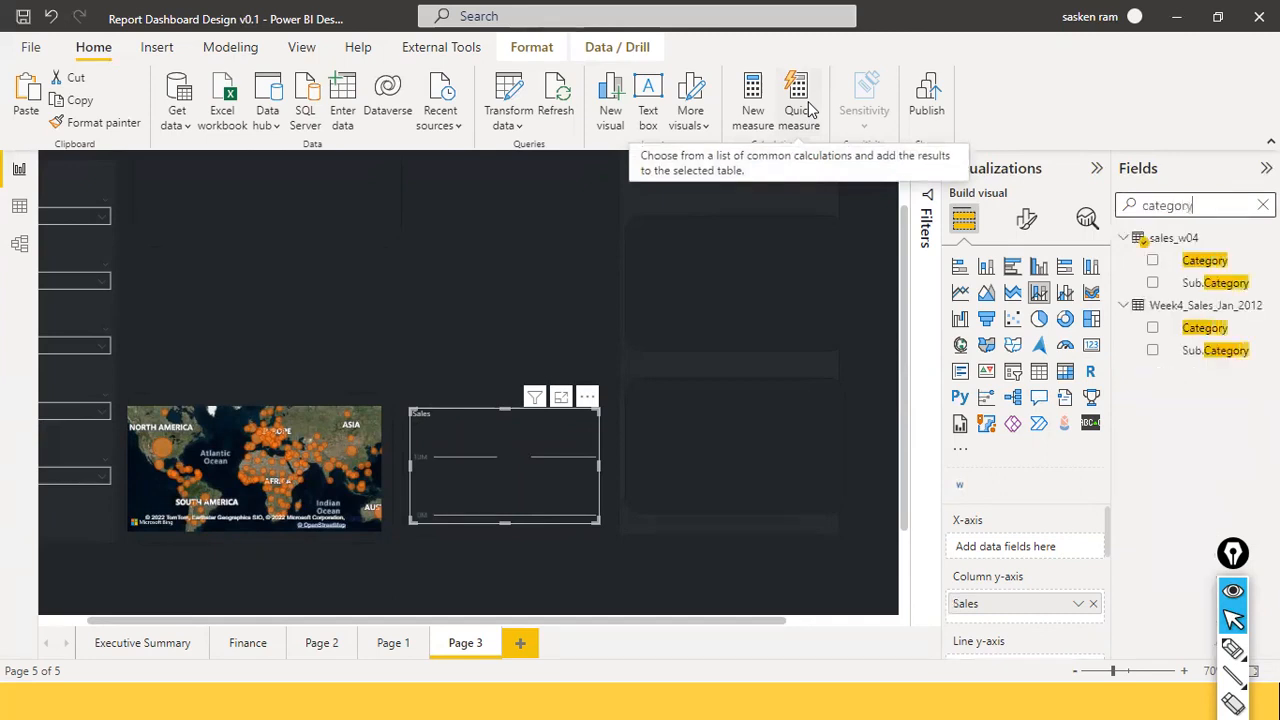
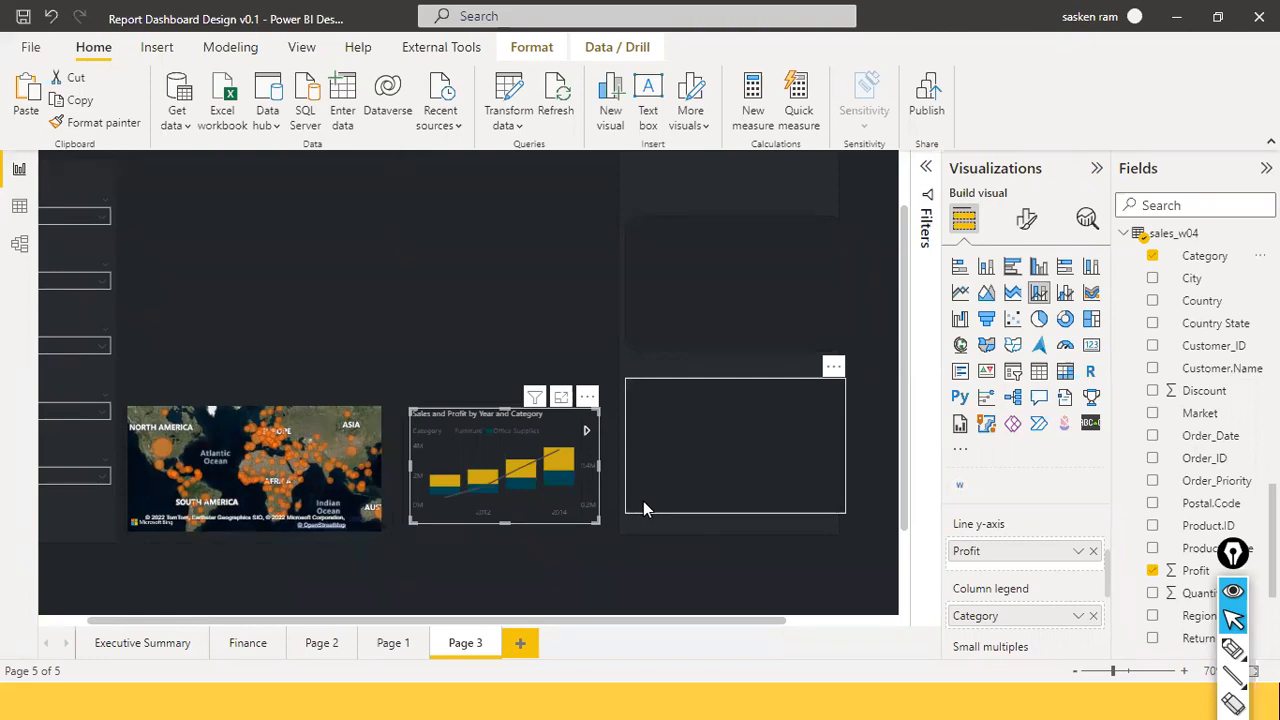
Page through the combo chart legend and drag the chart slightly taller, ending on Office Supplies.
left_click(587, 432)
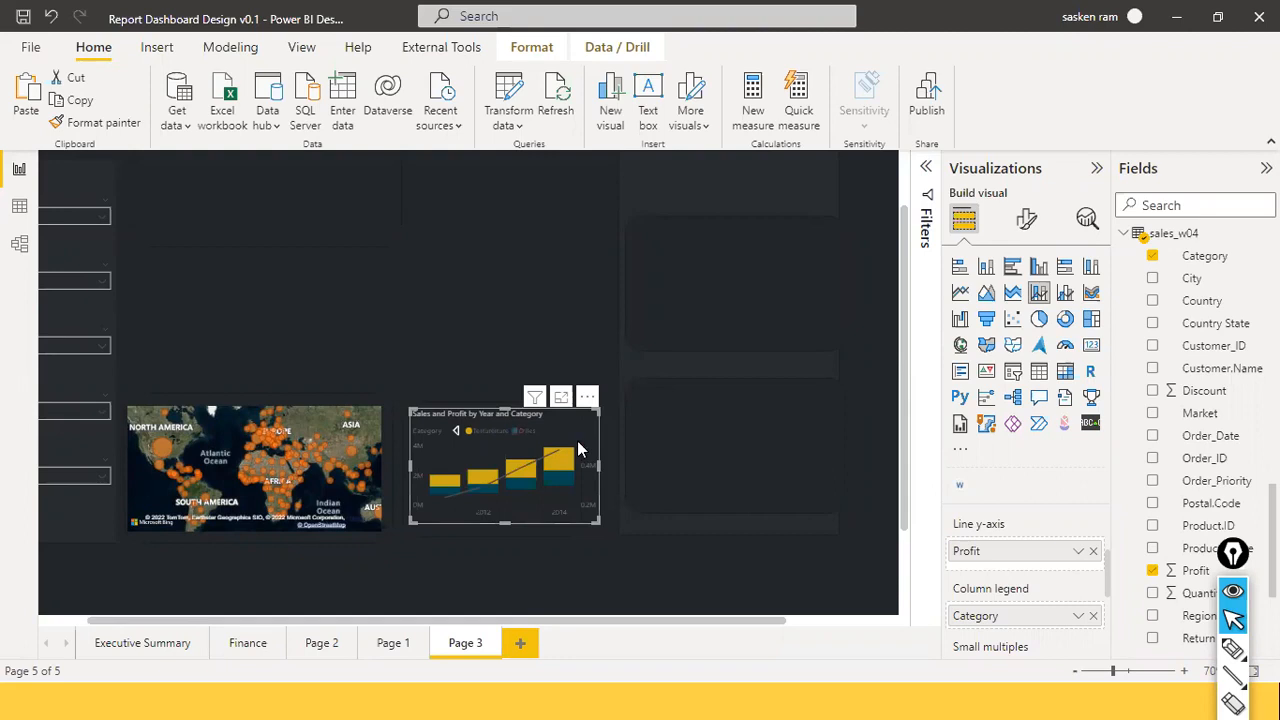
left_click_drag(504, 517, 503, 531)
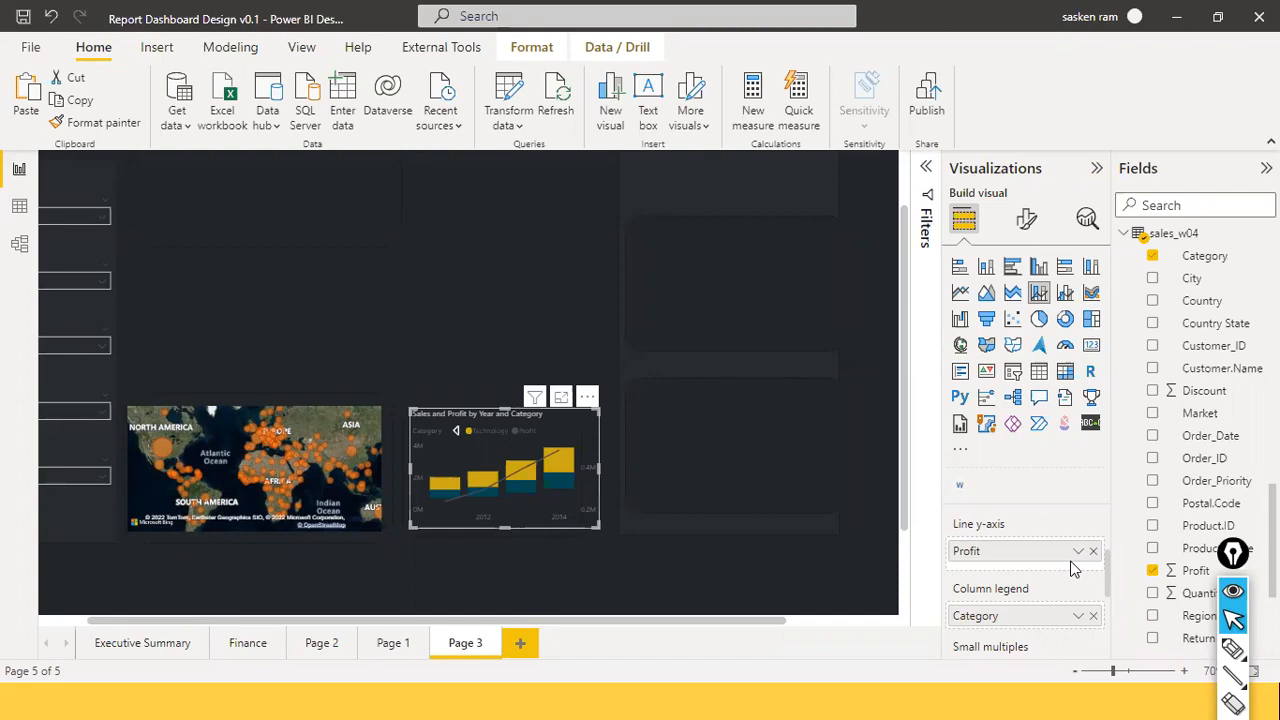
scroll(1072, 568, "down", 1)
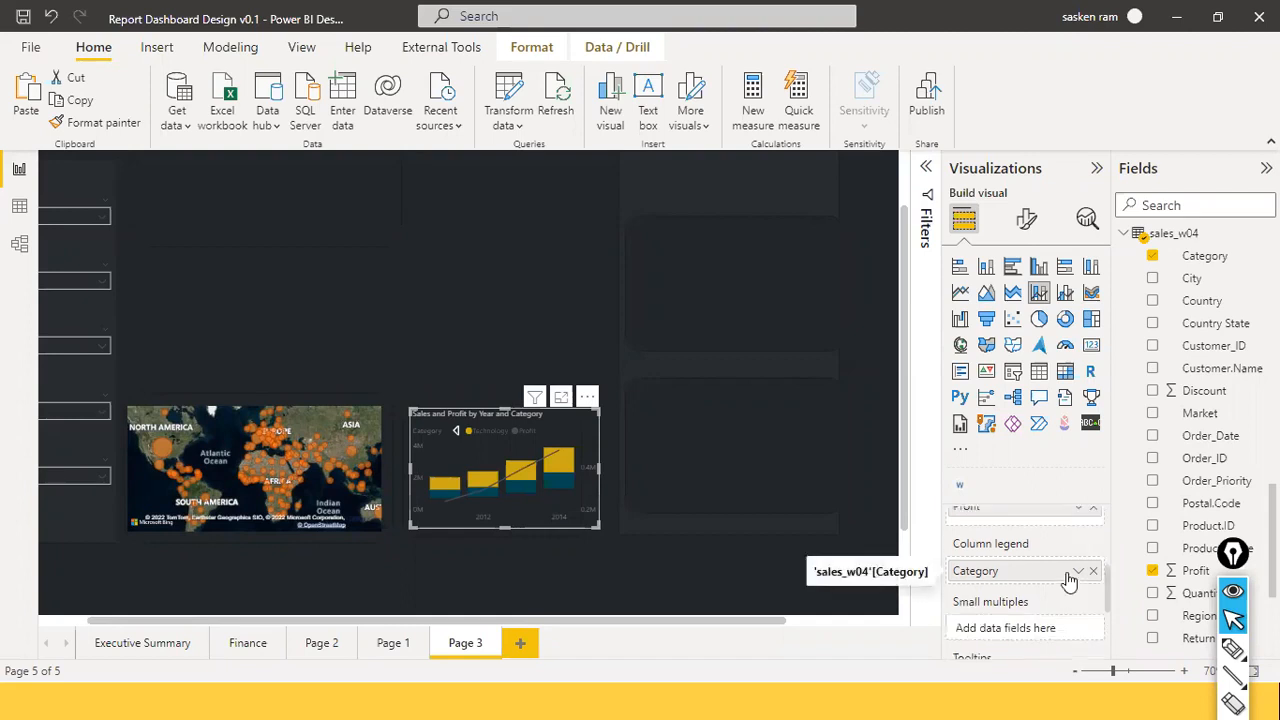
left_click(456, 432)
Deselect the combo chart and scroll the canvas left and up to show the KPI header and slicers.
left_click(341, 336)
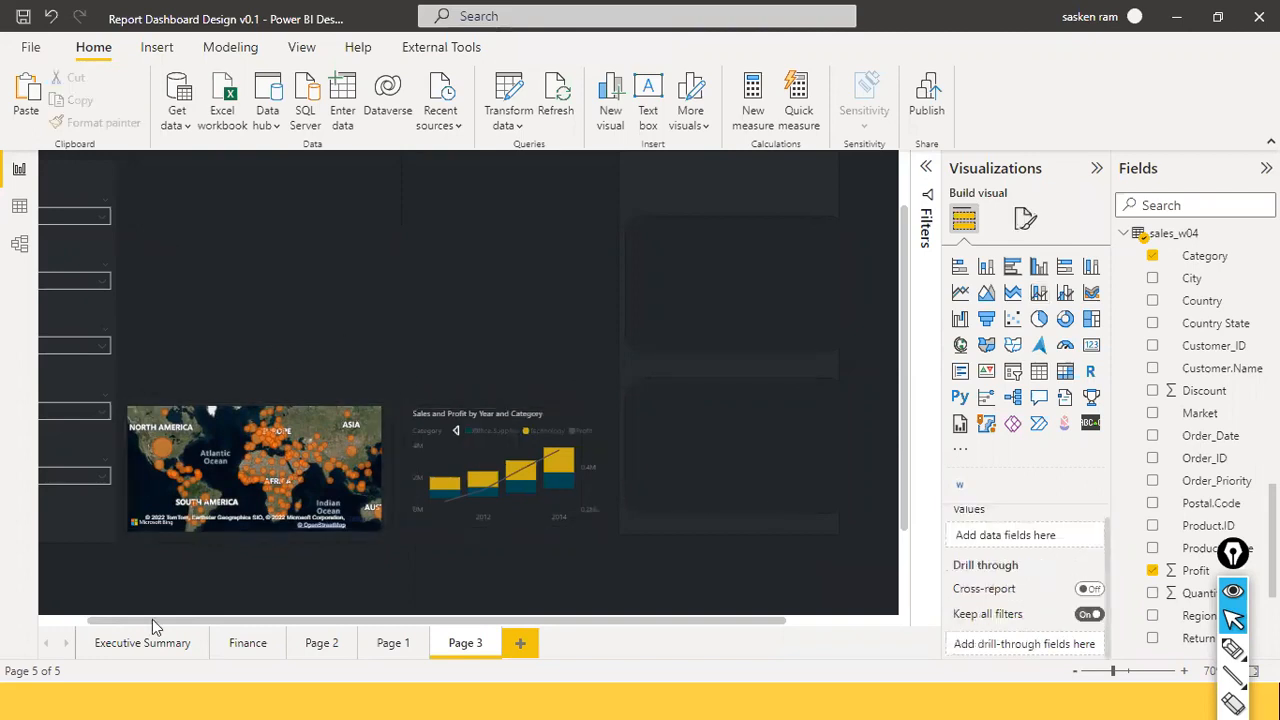
left_click_drag(152, 619, 32, 604)
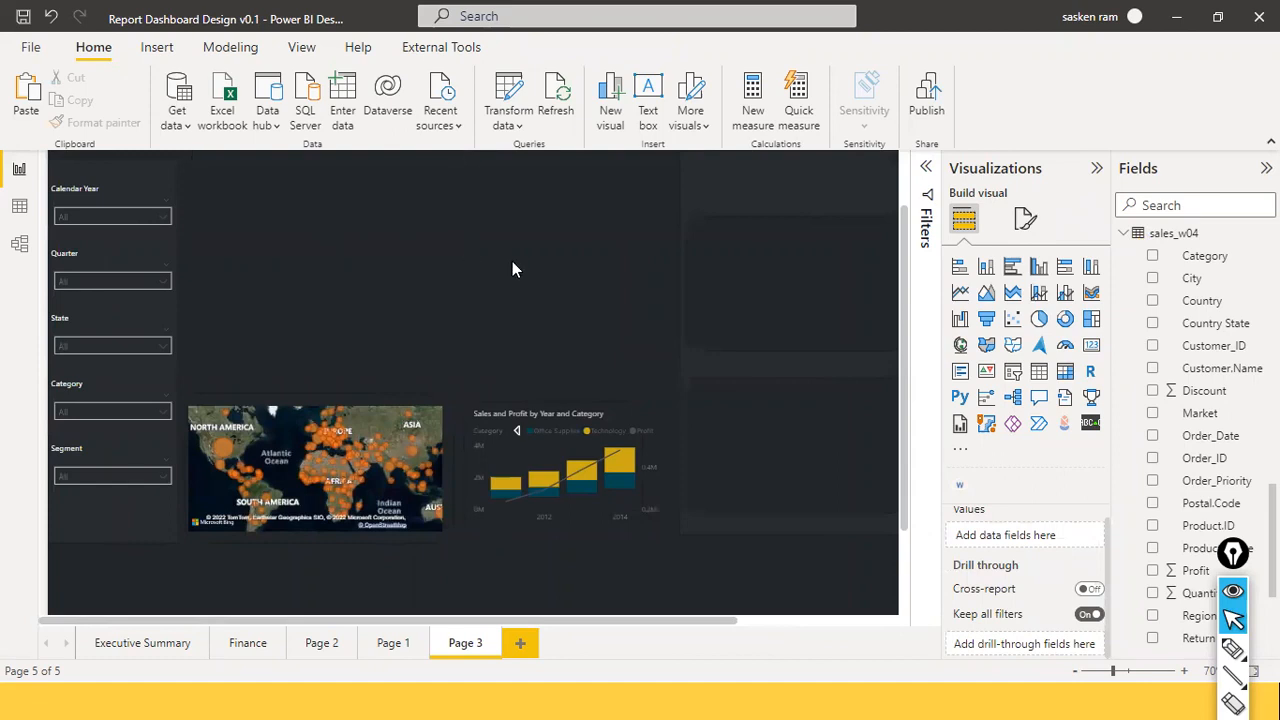
scroll(512, 265, "up", 2)
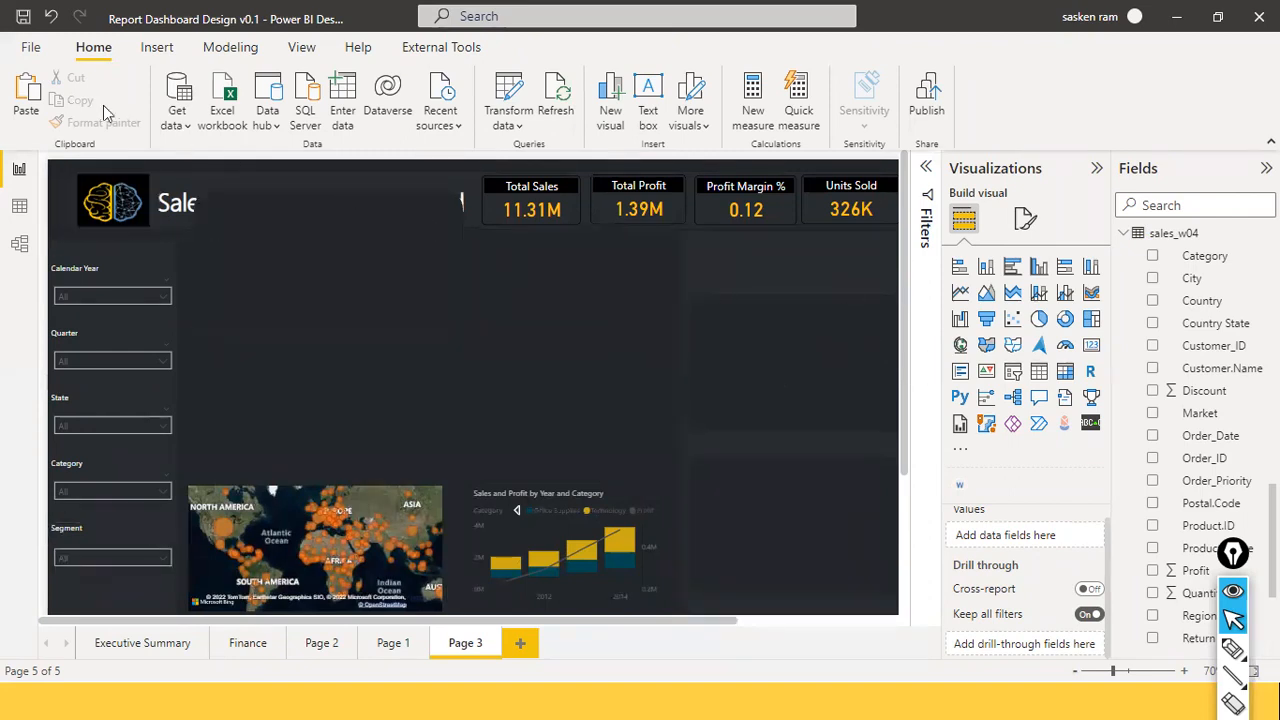
left_click(29, 54)
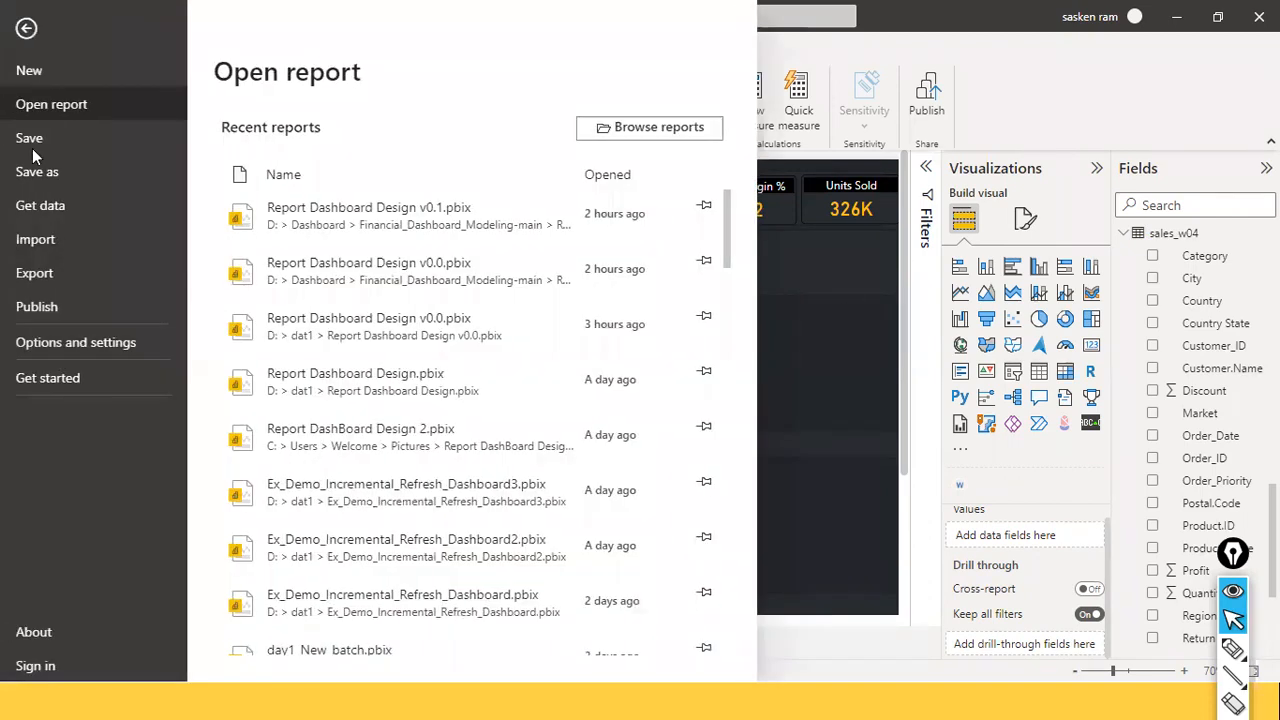
key("Escape")
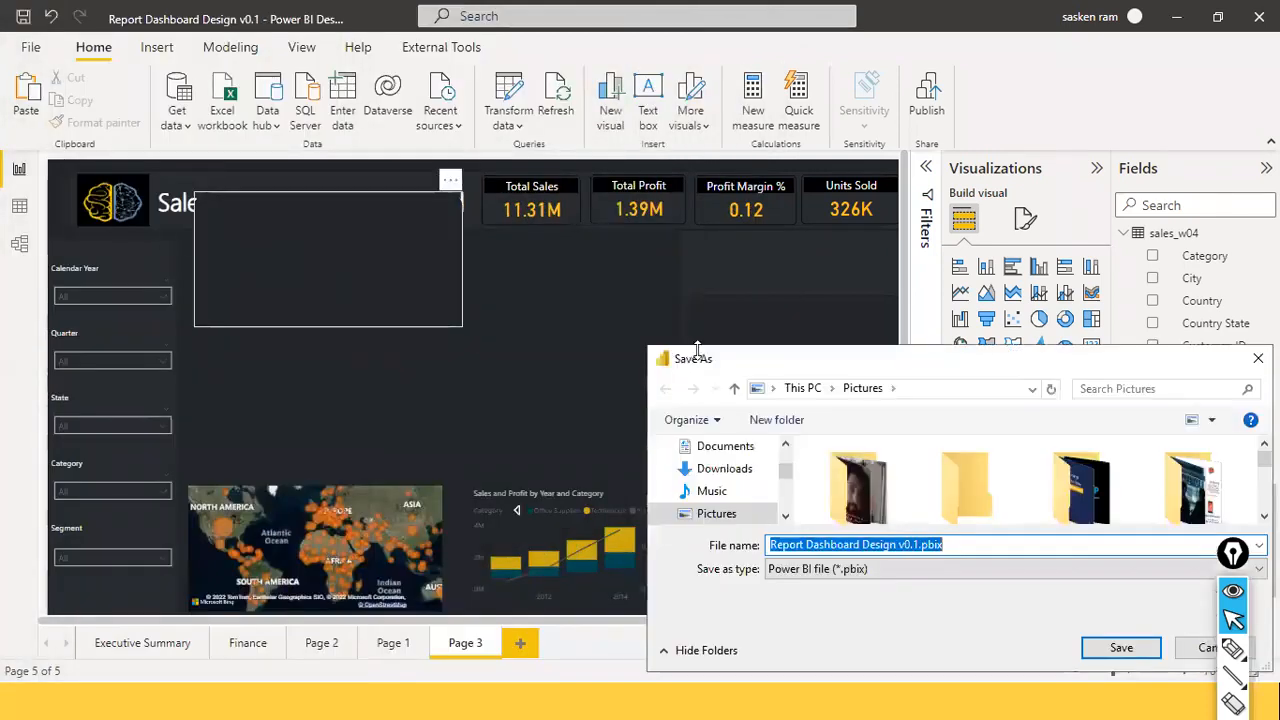
left_click(1211, 655)
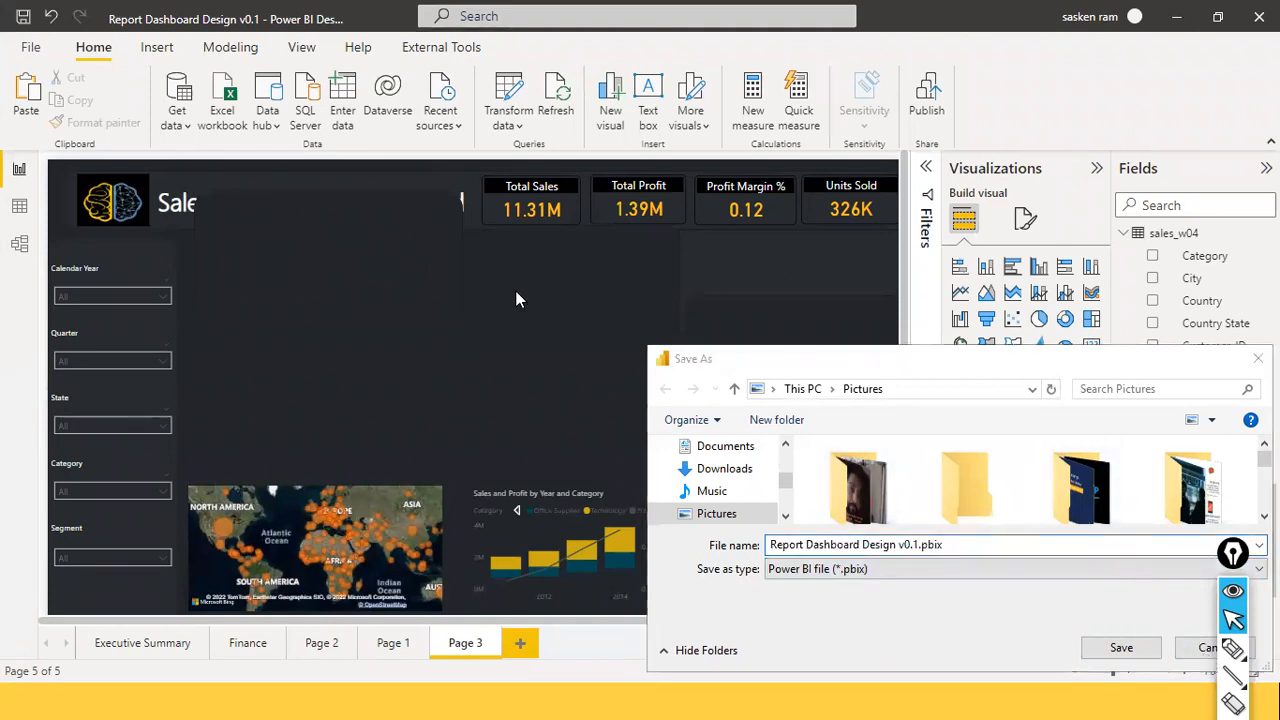
left_click(319, 184)
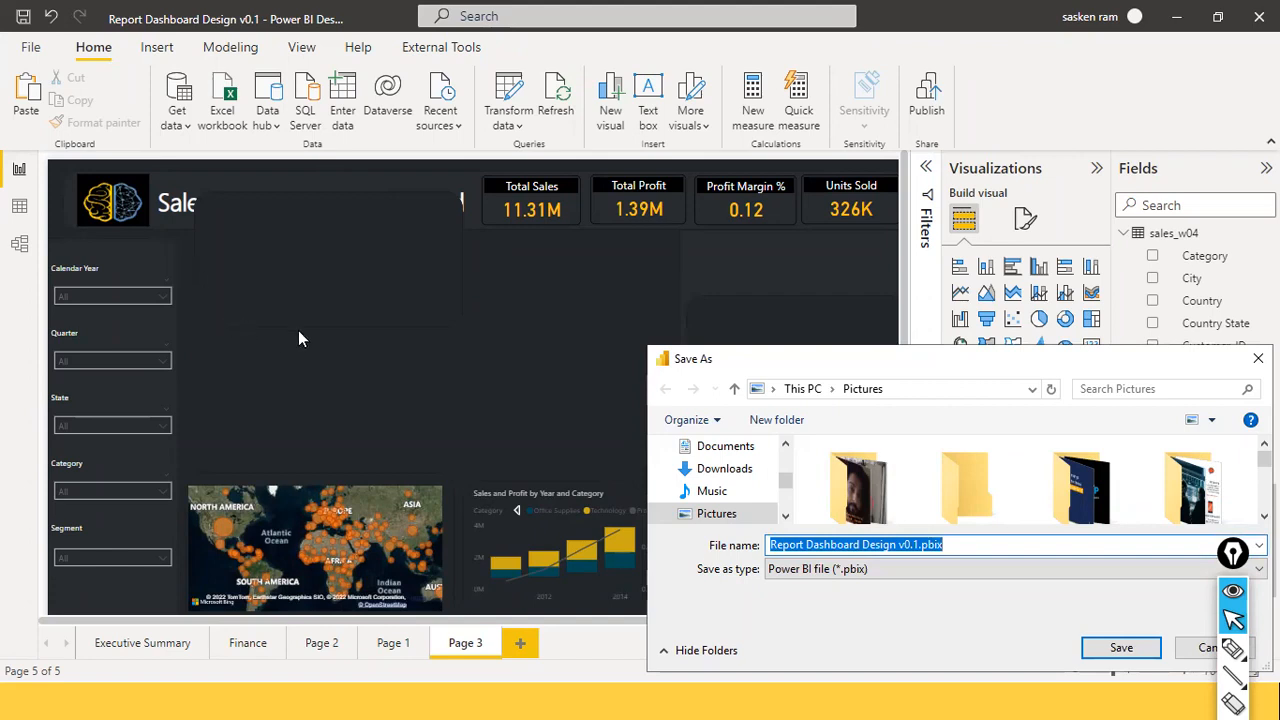
left_click(572, 356)
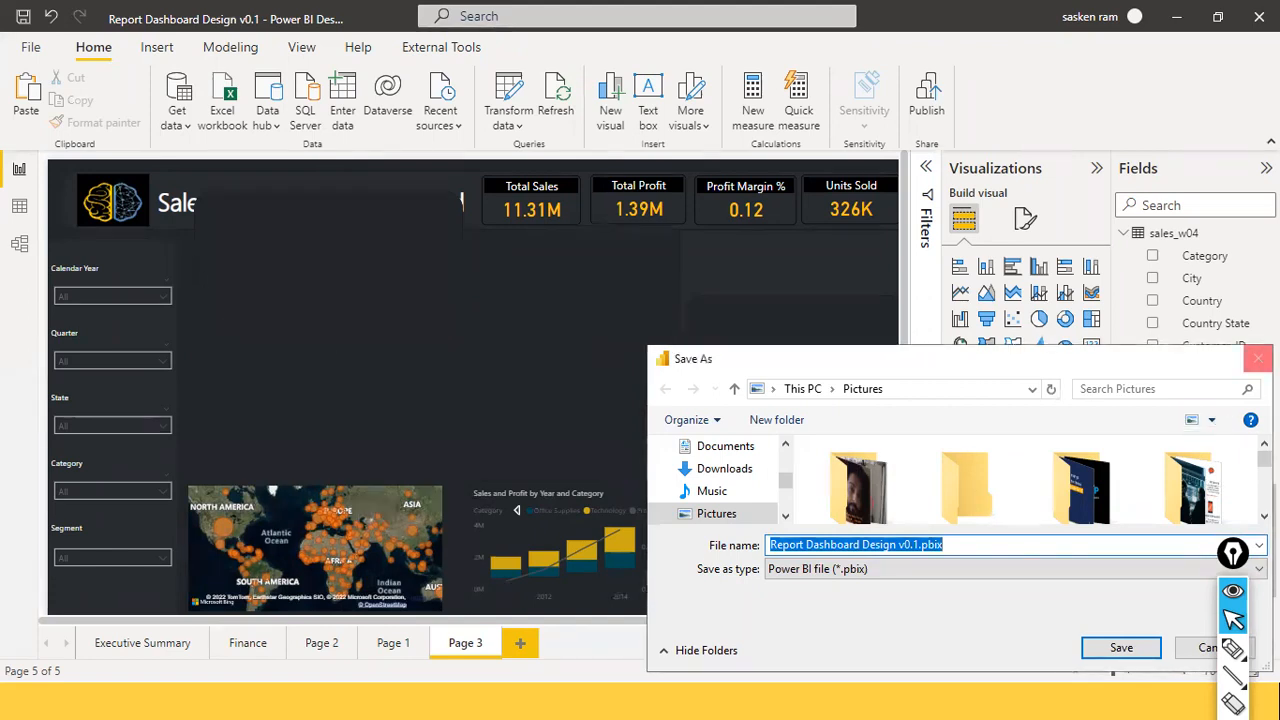
left_click(1258, 359)
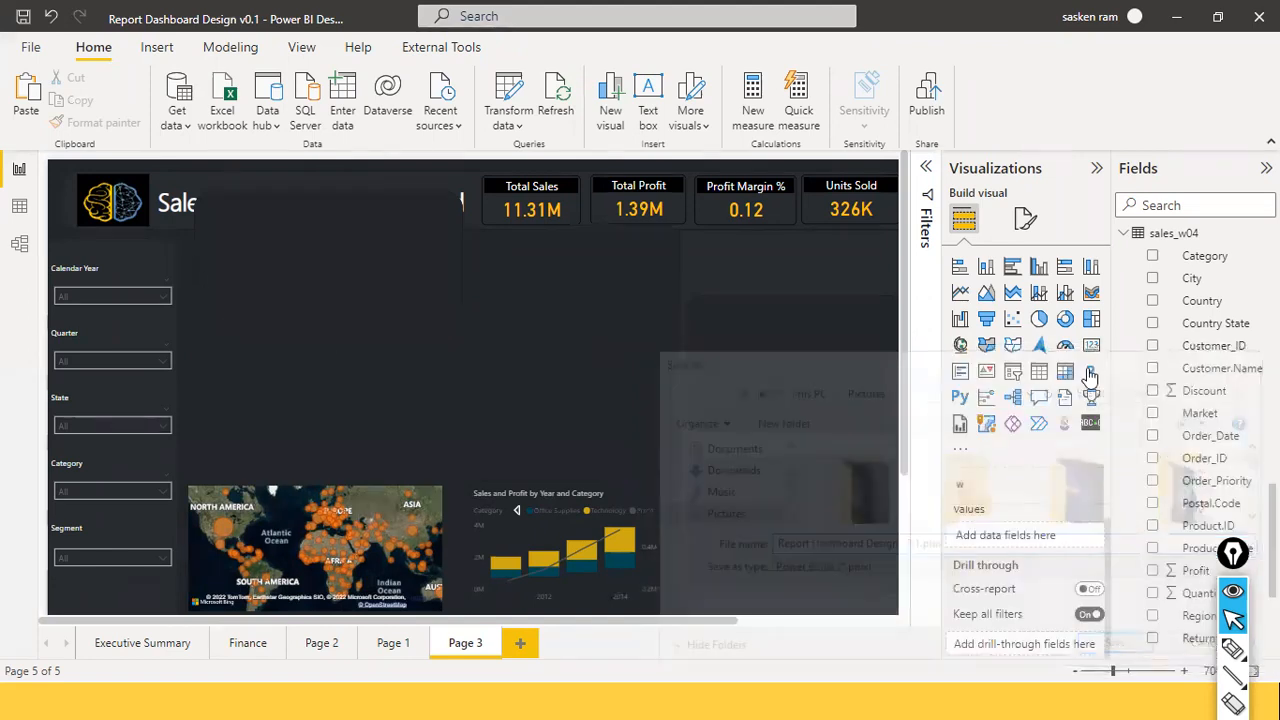
Check the page's canvas background settings, then select the empty rectangle over the report header.
left_click(1025, 220)
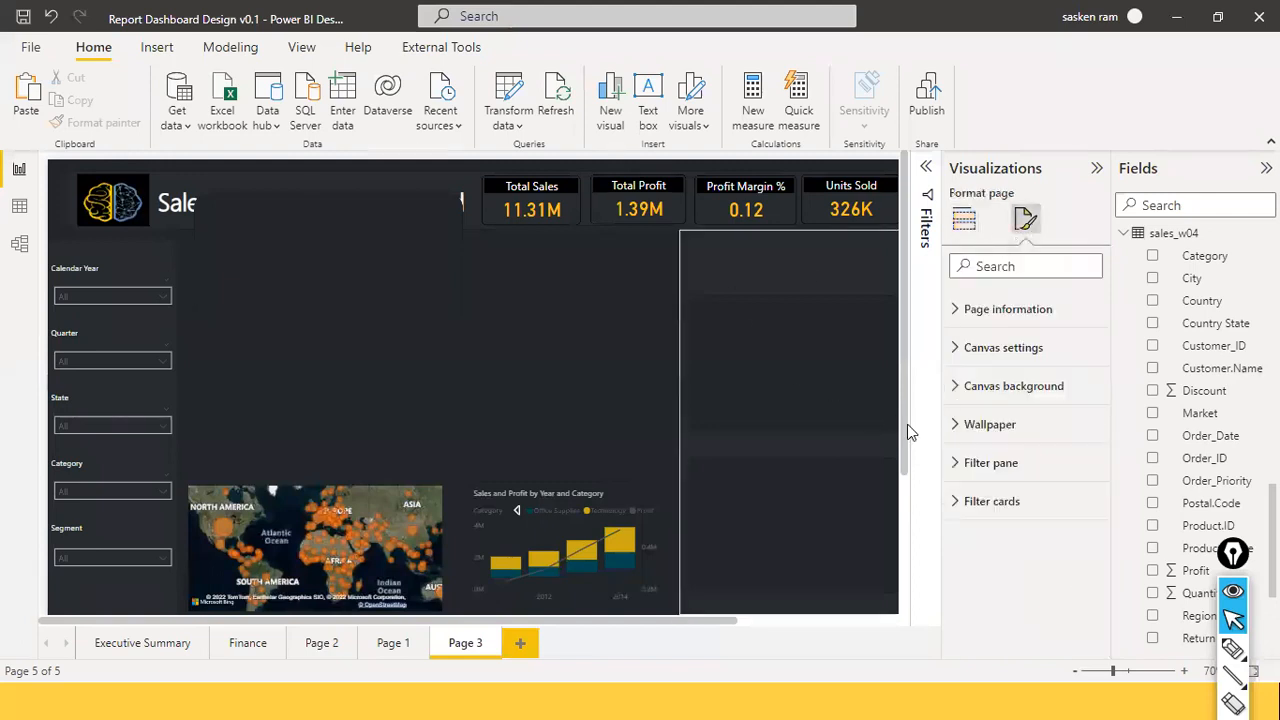
left_click(958, 392)
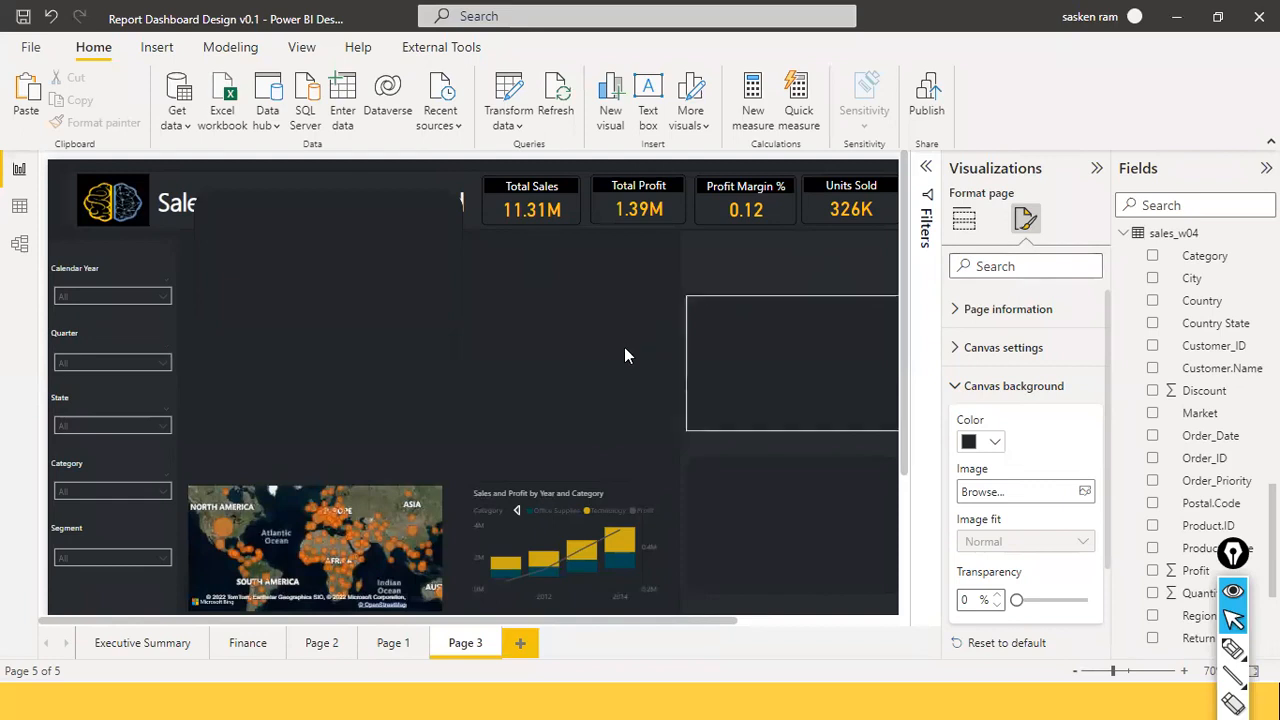
left_click(505, 323)
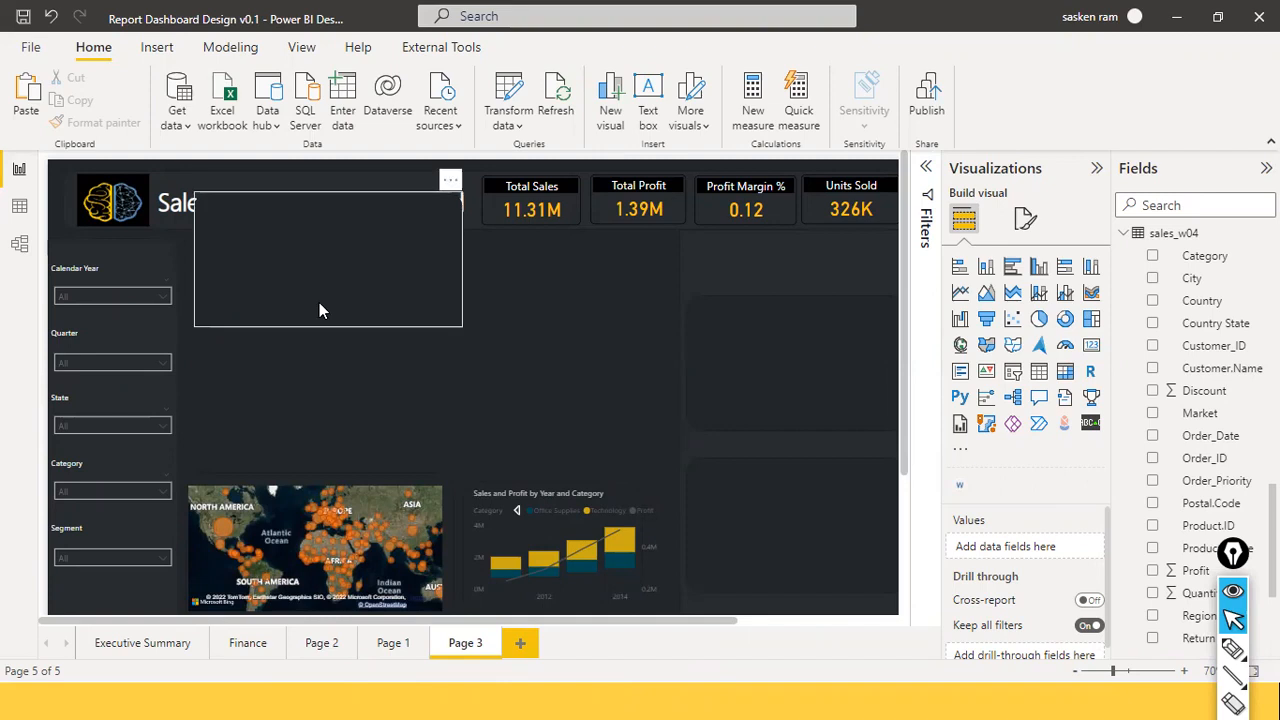
Move the rectangle down off the Sales Performance Dashboard title and deselect it.
left_click_drag(317, 410, 316, 412)
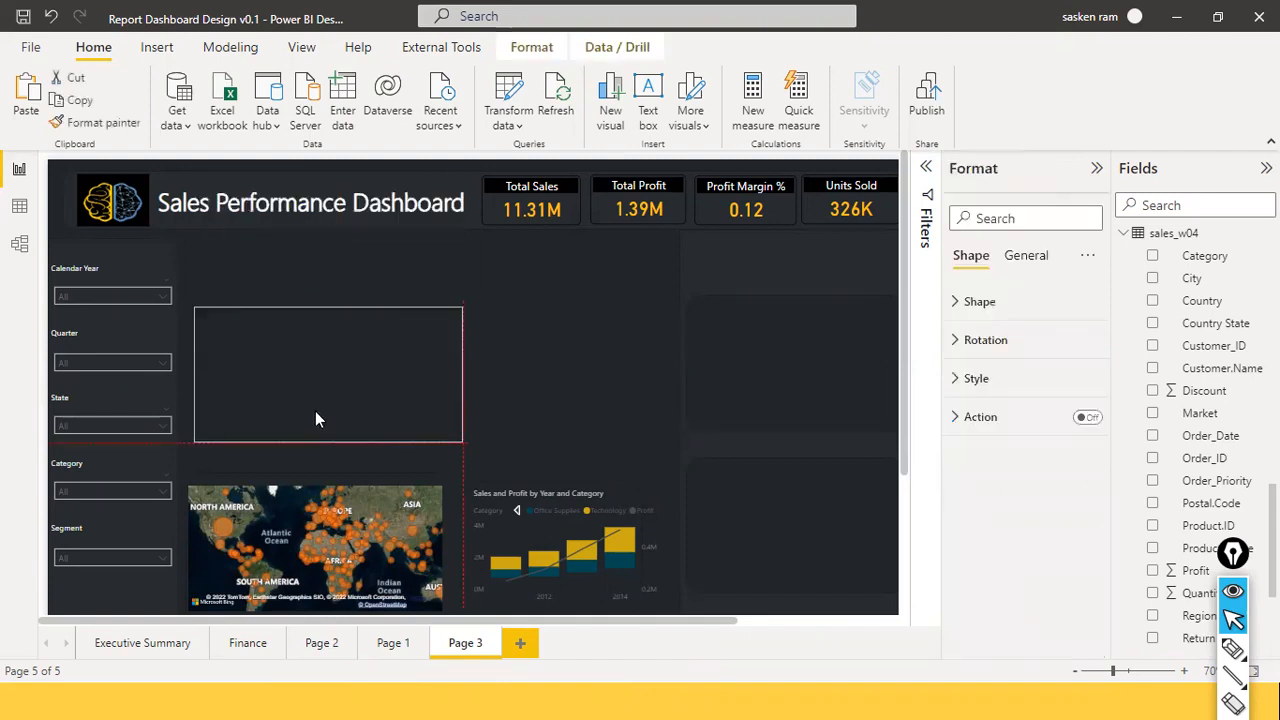
left_click(487, 270)
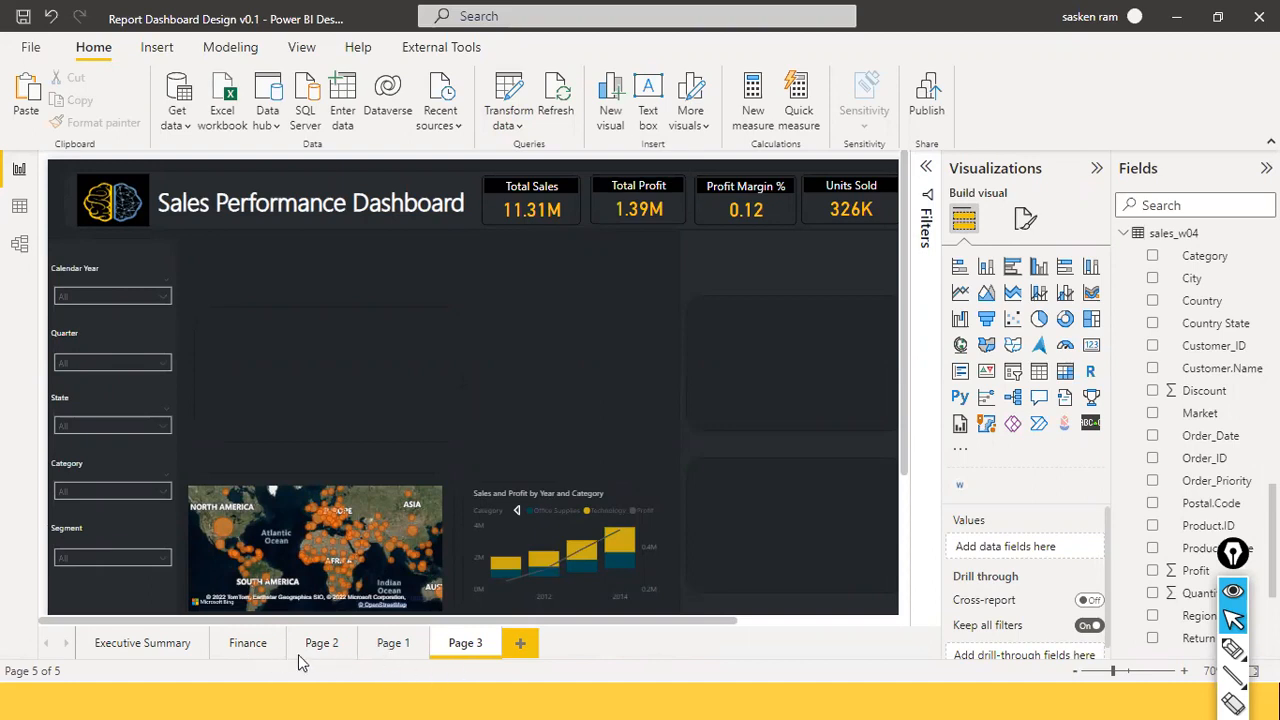
Switch to the Executive Summary page to compare it with Page 3.
left_click(155, 651)
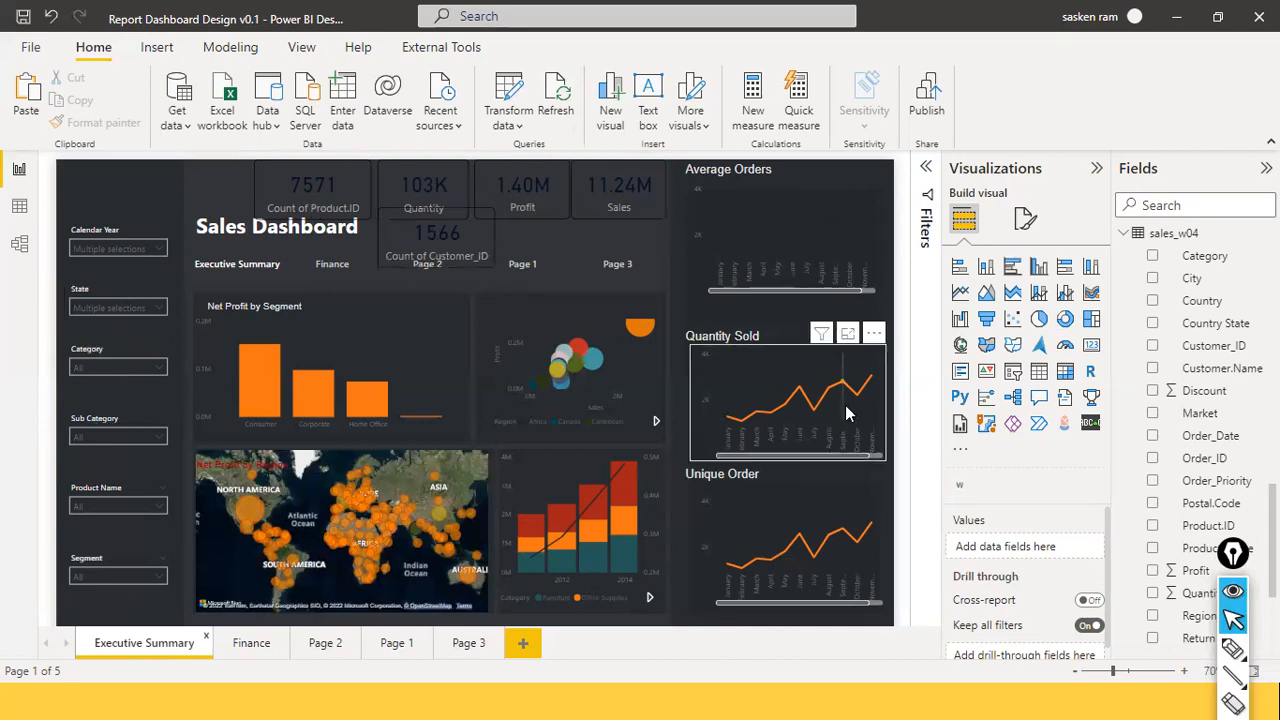
mouse_move(846, 411)
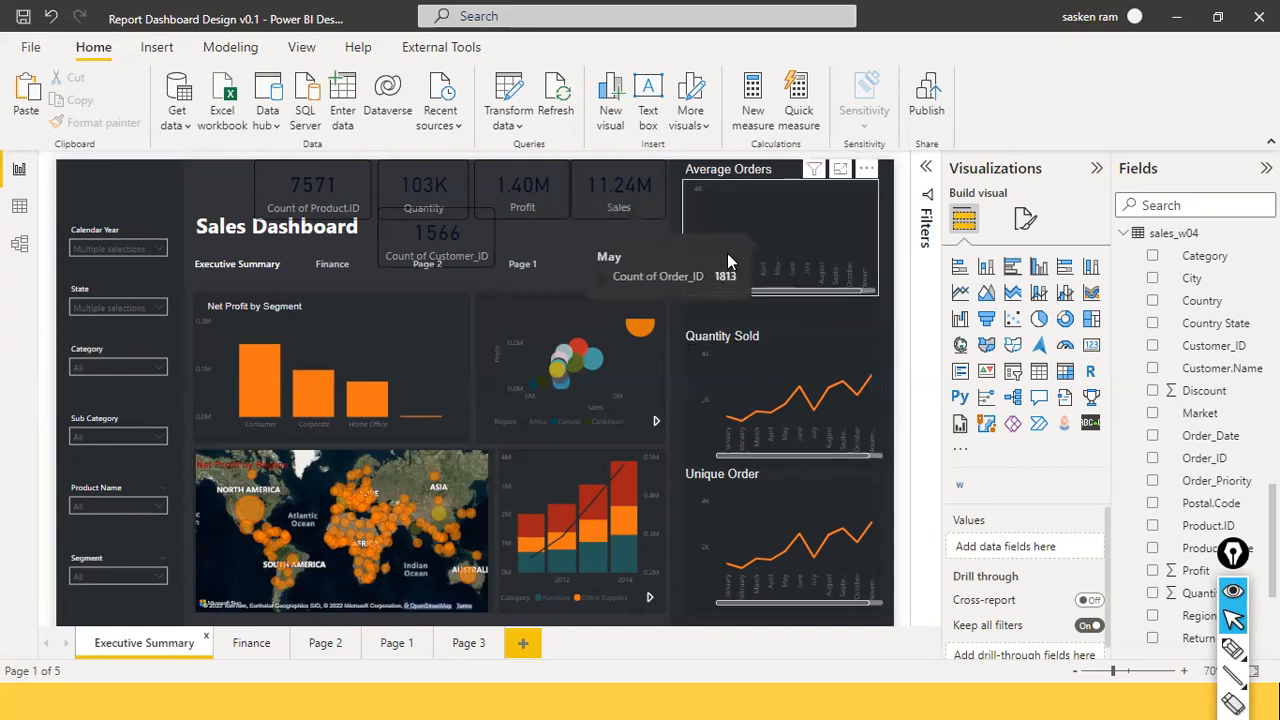
Filter the Executive Summary's Calendar Year slicer to 2013 and 2014.
left_click(160, 248)
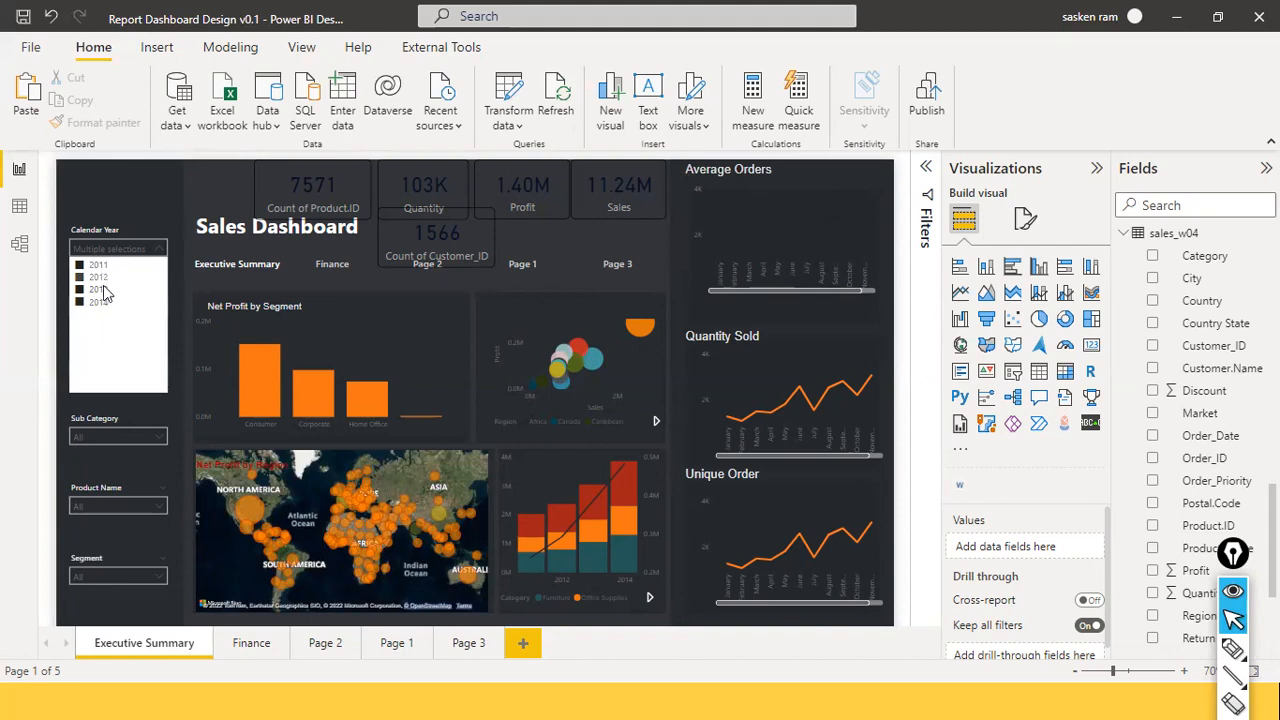
left_click(84, 302)
left_click(81, 304)
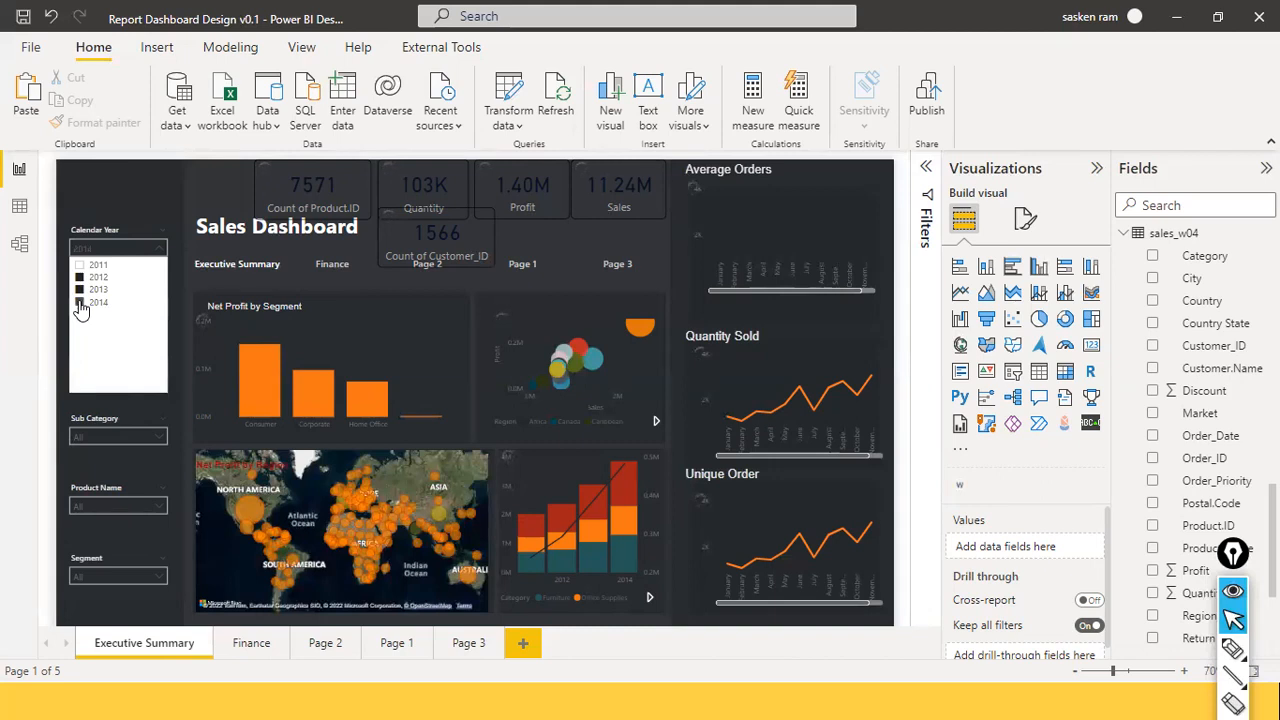
left_click(92, 303)
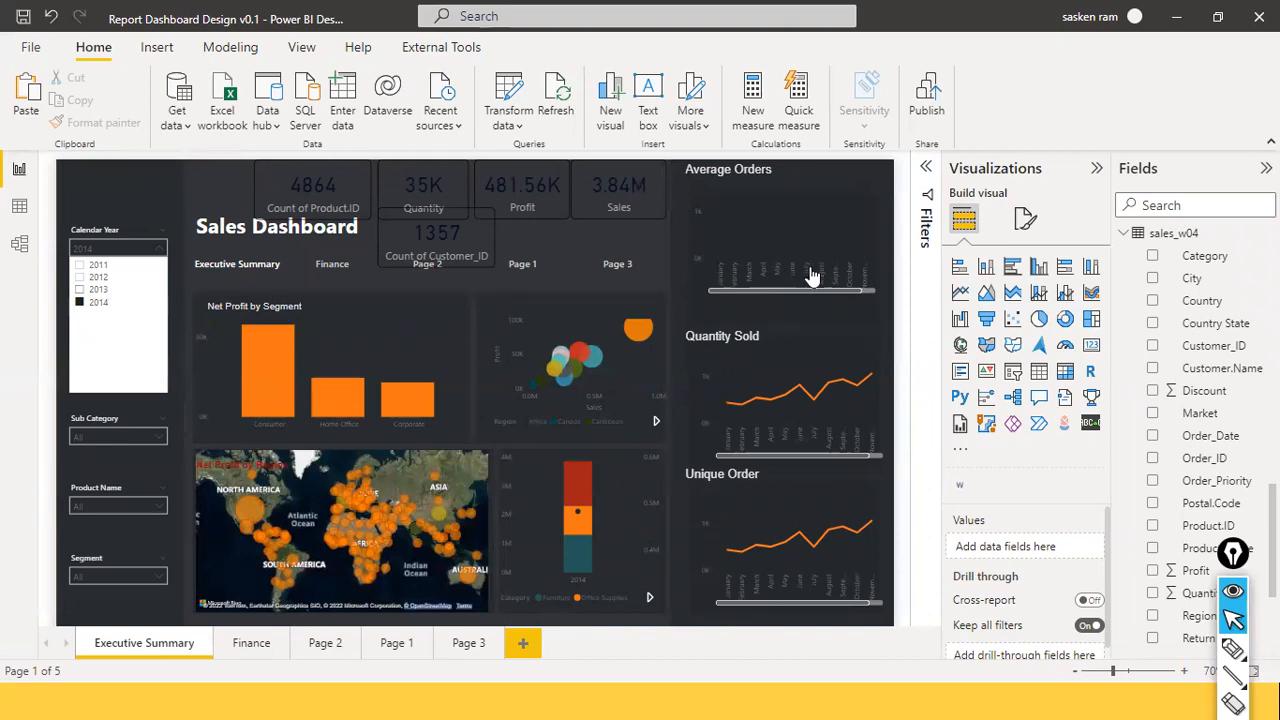
left_click(115, 288, "ctrl")
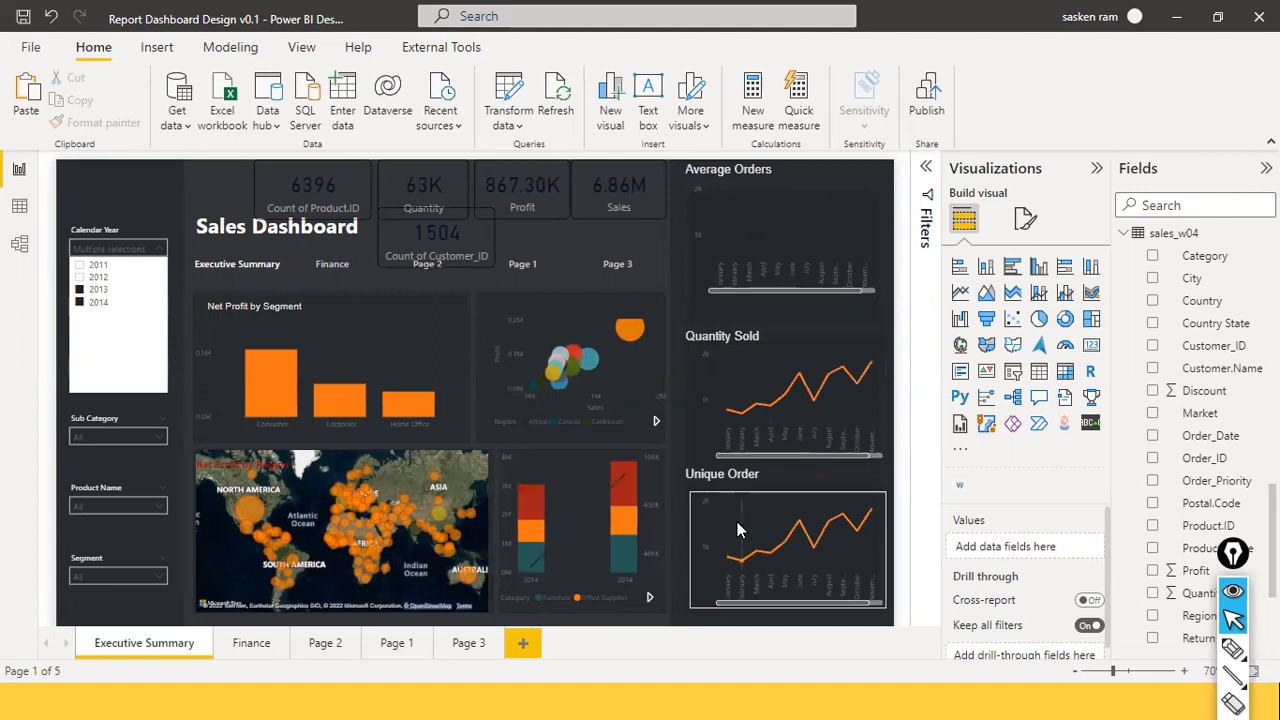
mouse_move(737, 530)
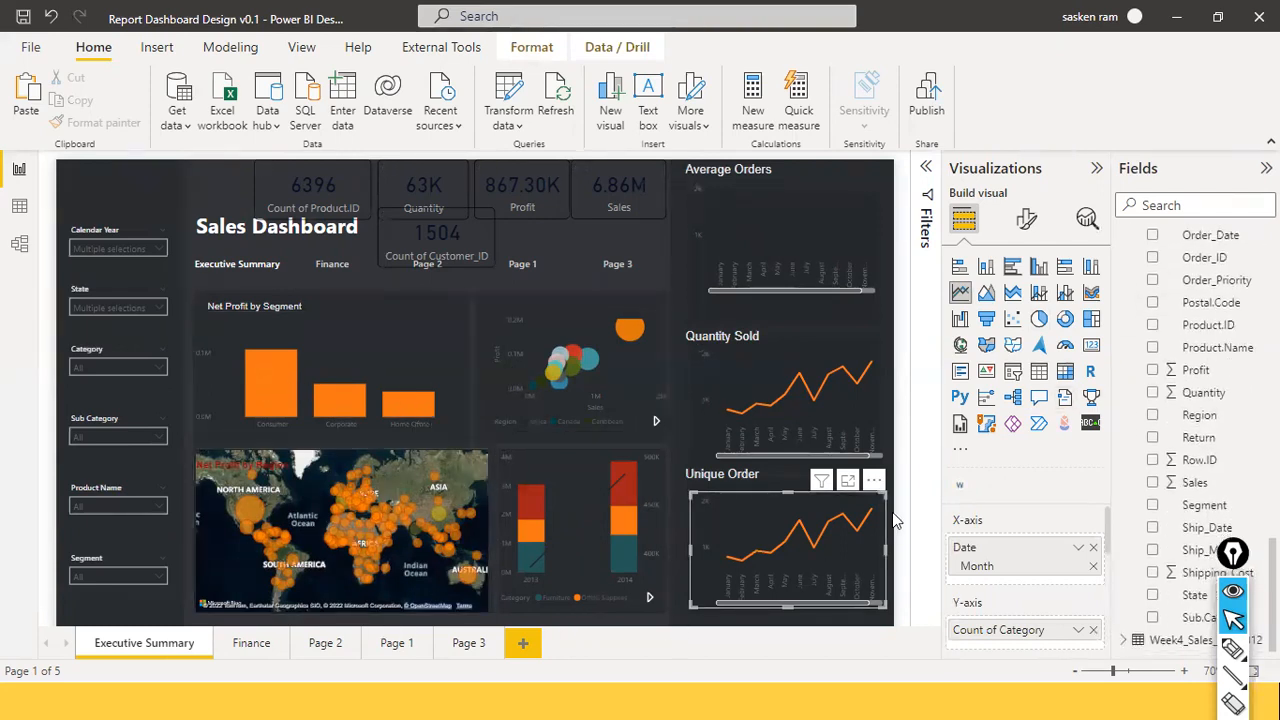
Return to the Page 3 Sales Performance Dashboard design.
left_click(465, 632)
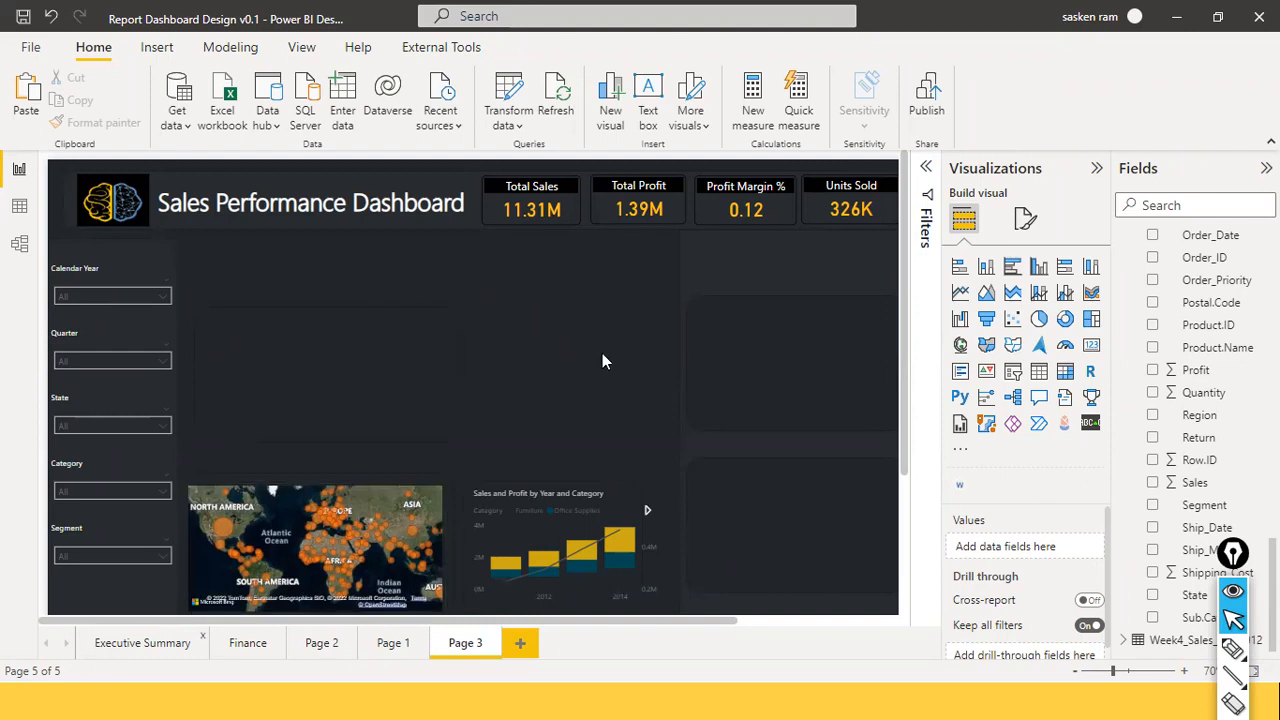
Review the Executive Summary dashboard again, then switch to the blank Page 1.
left_click(130, 643)
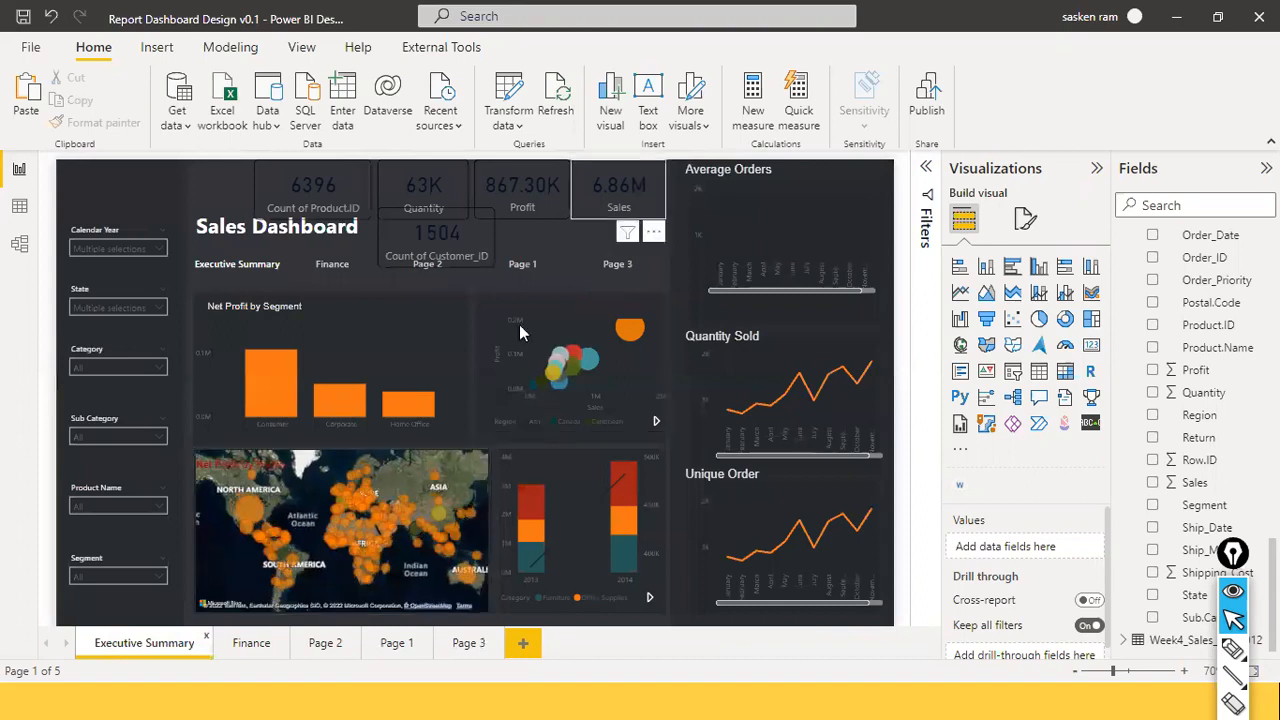
left_click(385, 637)
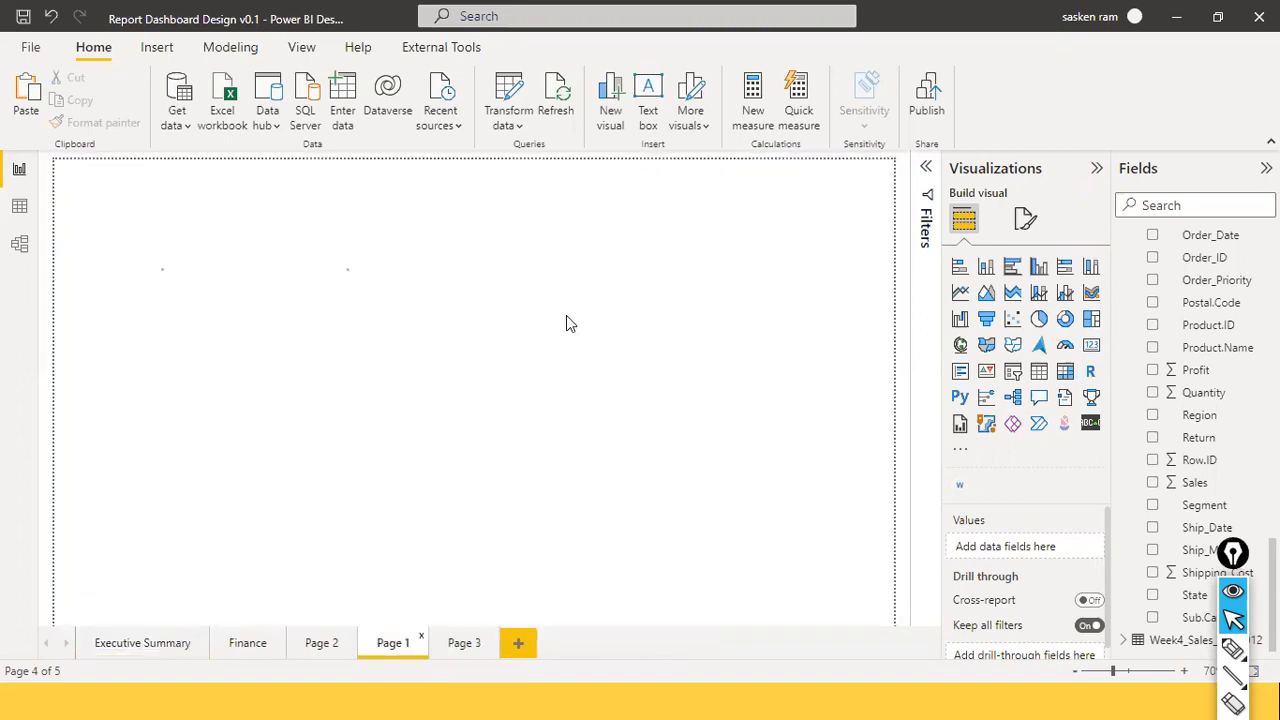